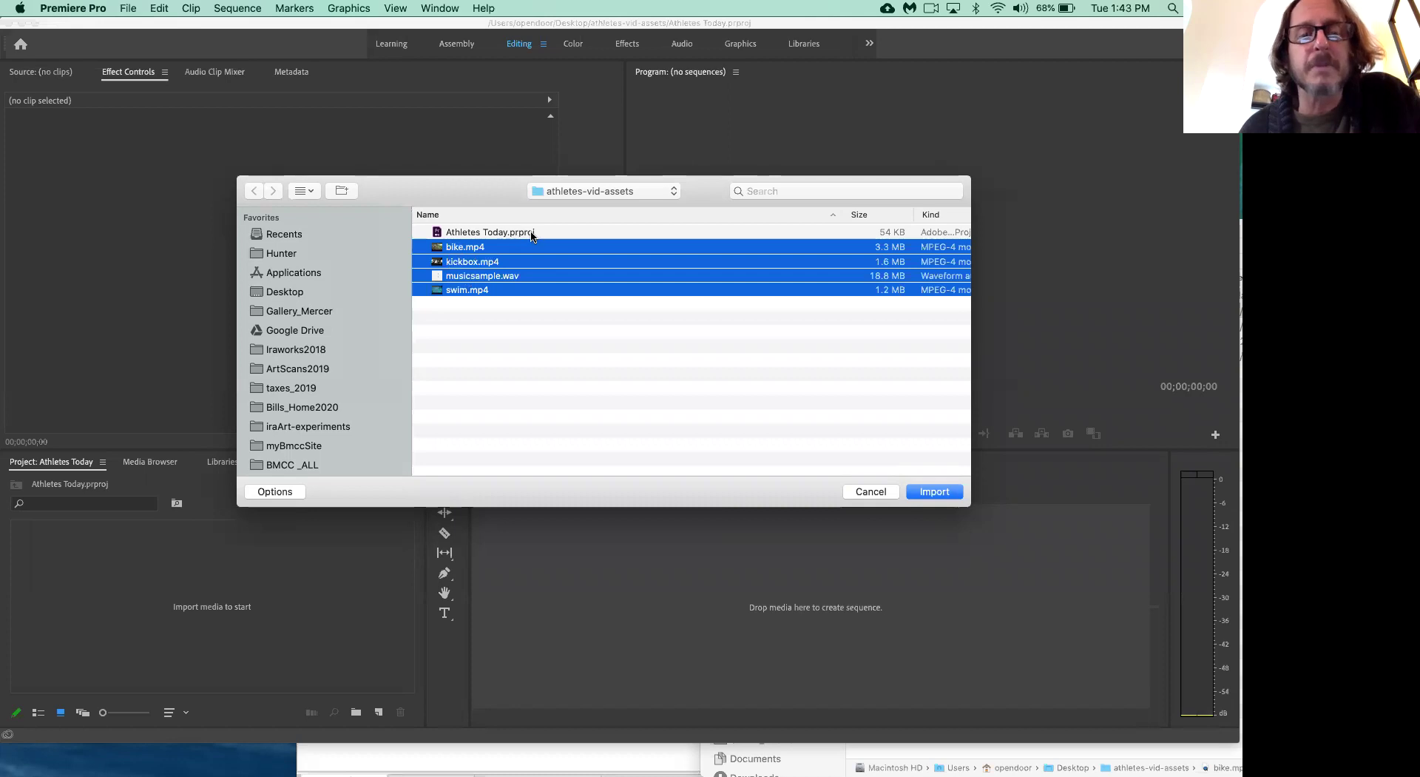
# - Import bike.mp4, kickbox.mp4, musicsample.wav and swim.mp4 into the project and look over the imported clips
pyautogui.click(934, 491)
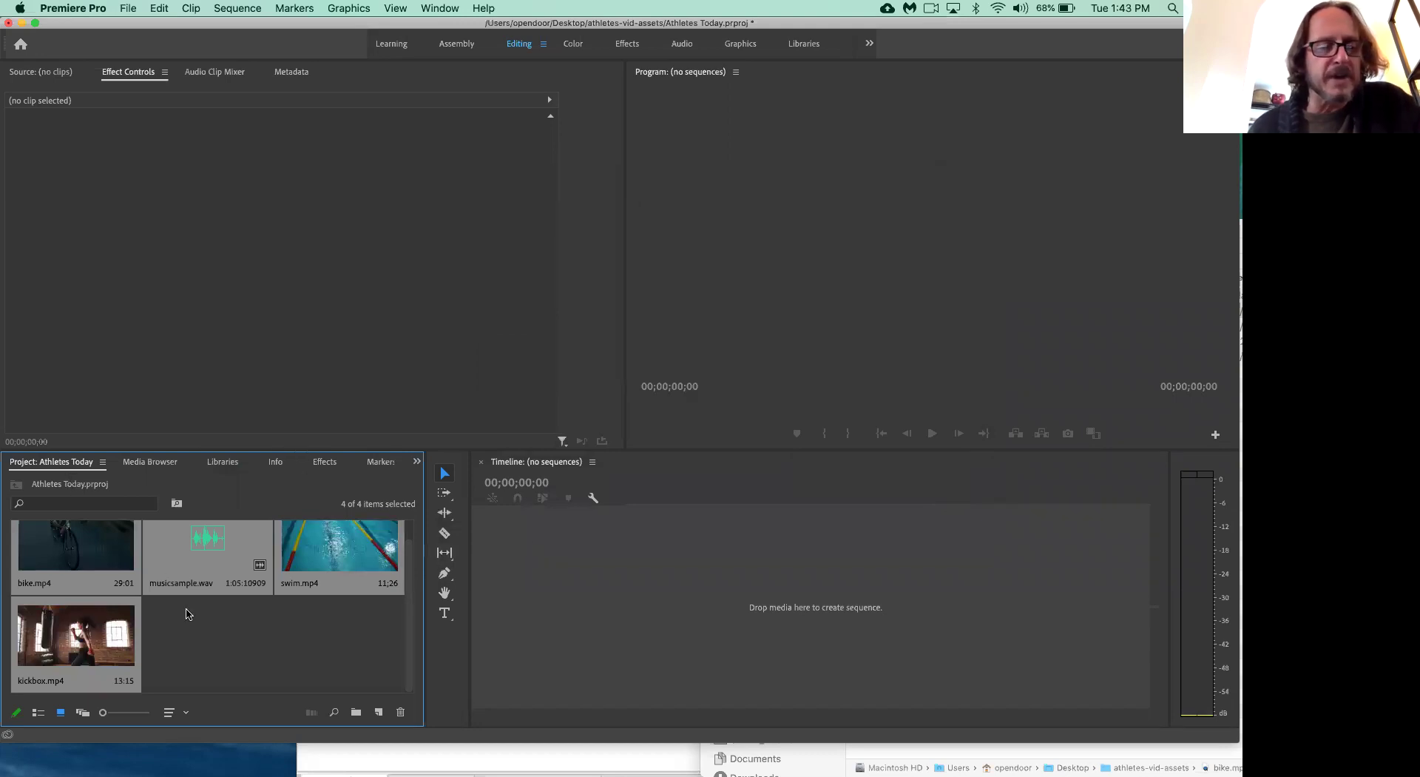
pyautogui.moveTo(410, 562); pyautogui.dragTo(411, 532)
pyautogui.scroll(-1, 403, 562)
pyautogui.scroll(1, 396, 585)
pyautogui.scroll(-1, 402, 589)
pyautogui.scroll(1, 403, 581)
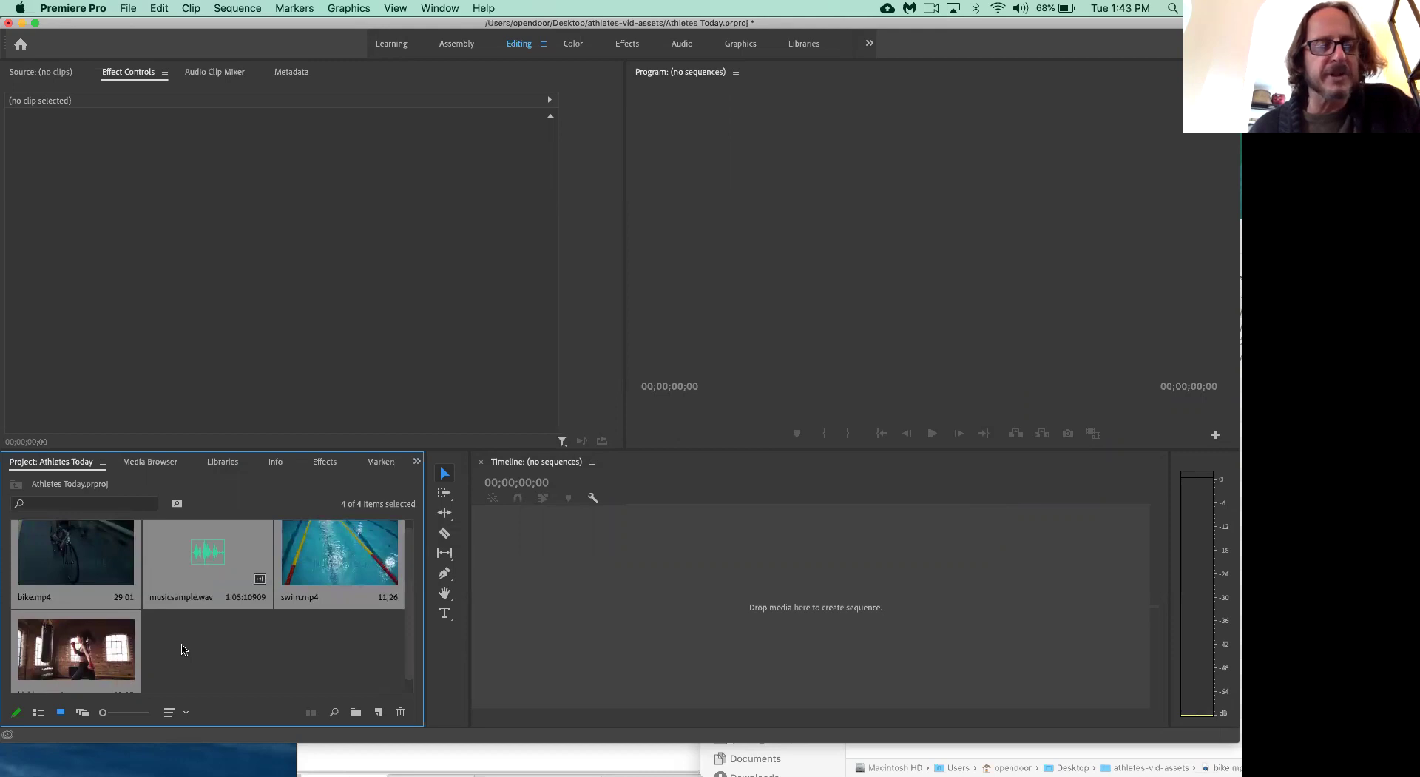
pyautogui.click(219, 151)
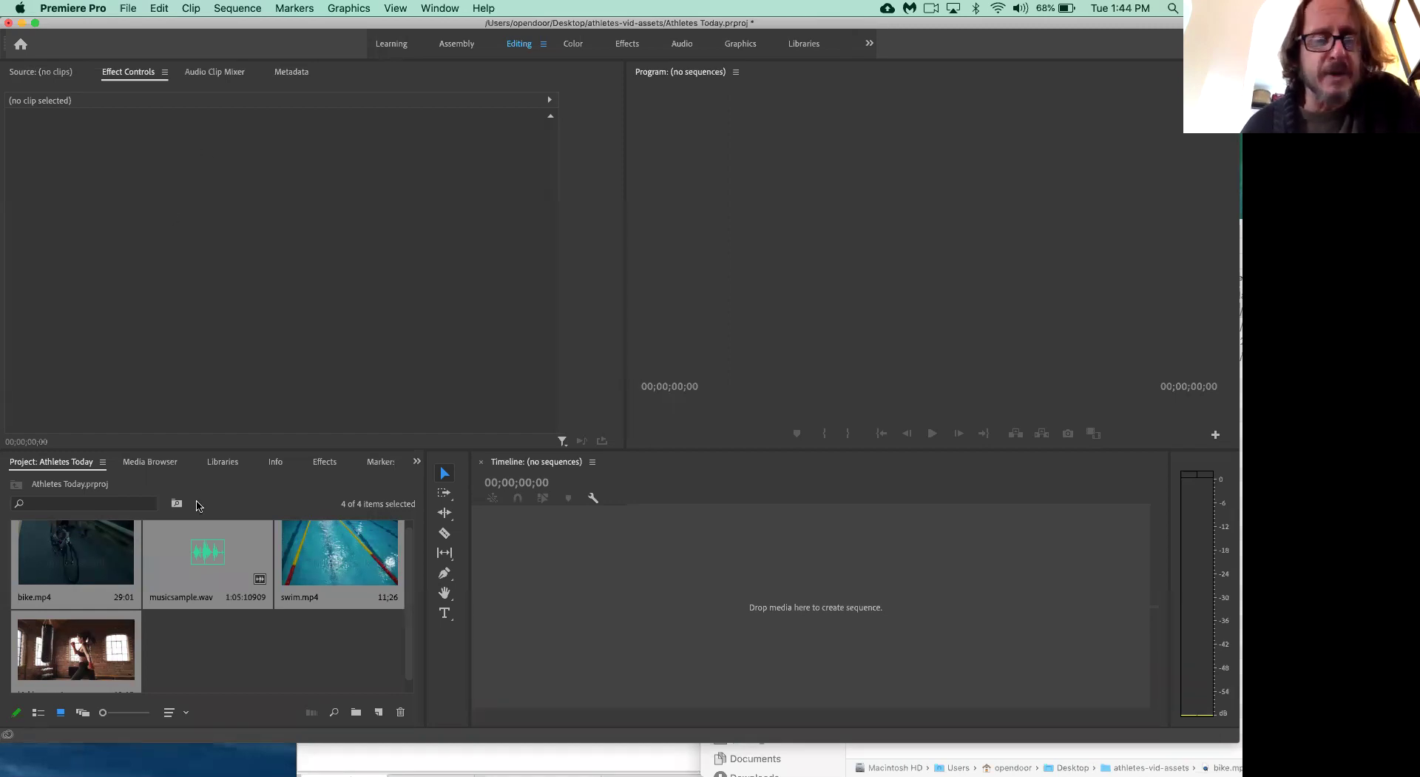
pyautogui.scroll(1, 211, 651)
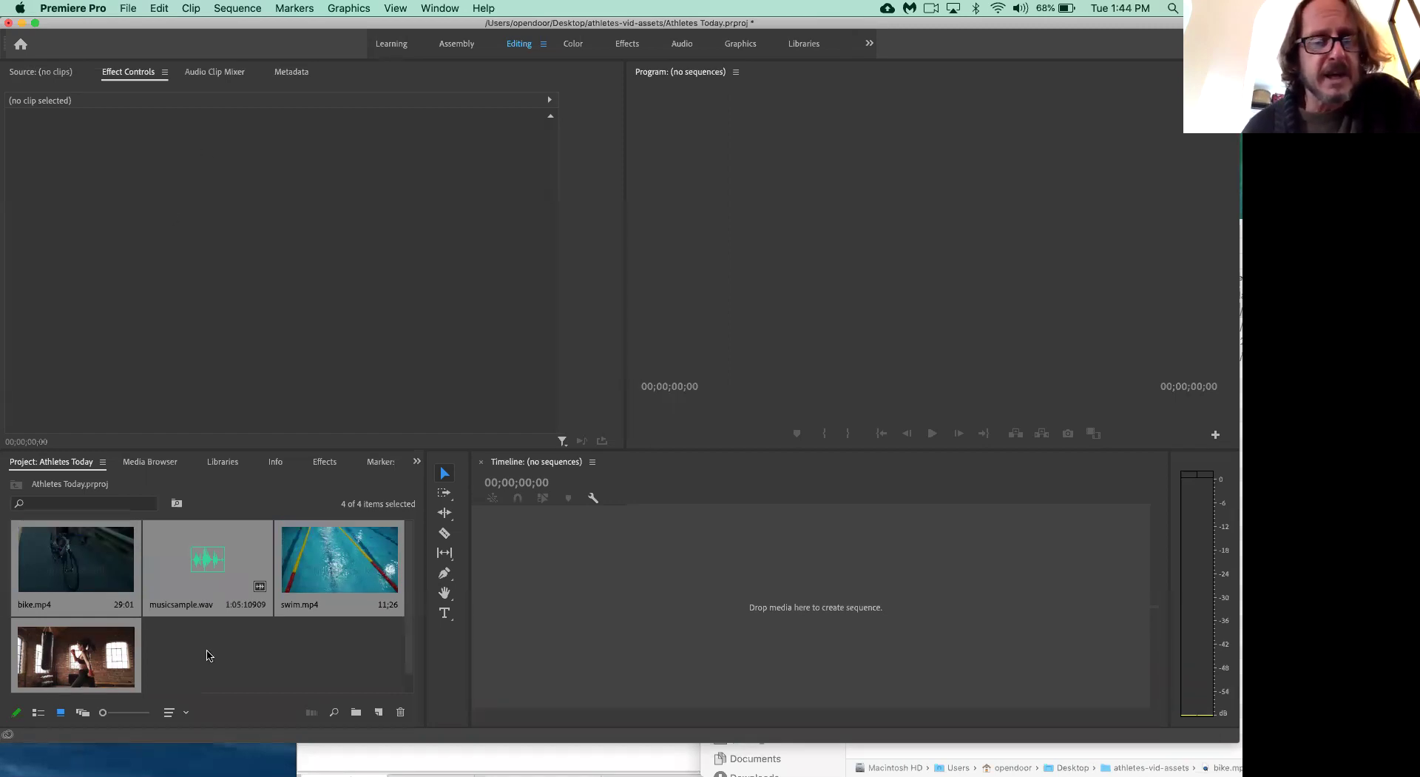
# - Open swim.mp4 in the Source monitor, return to its first frame, and preview it forward and in reverse
pyautogui.doubleClick(364, 570)
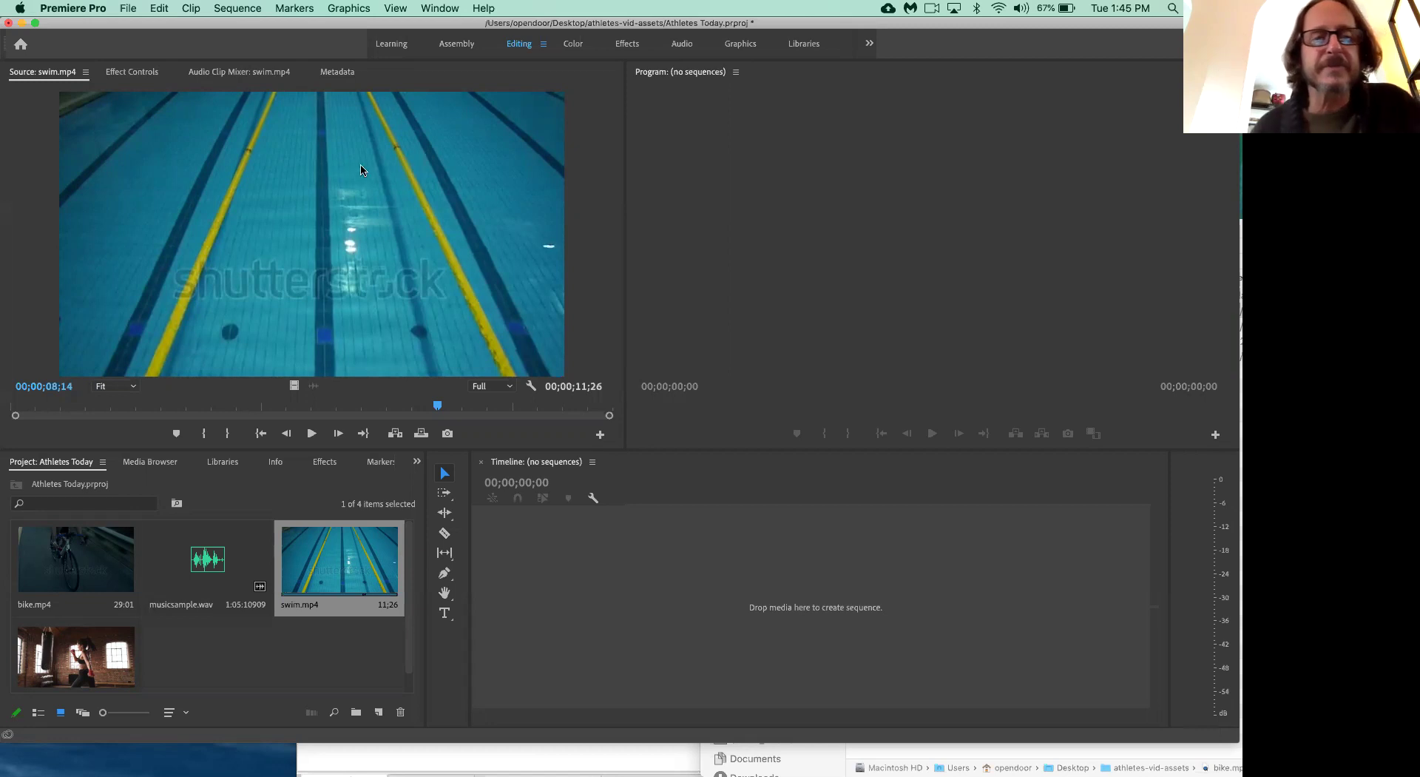
pyautogui.click(142, 285)
pyautogui.moveTo(424, 409); pyautogui.dragTo(6, 411)
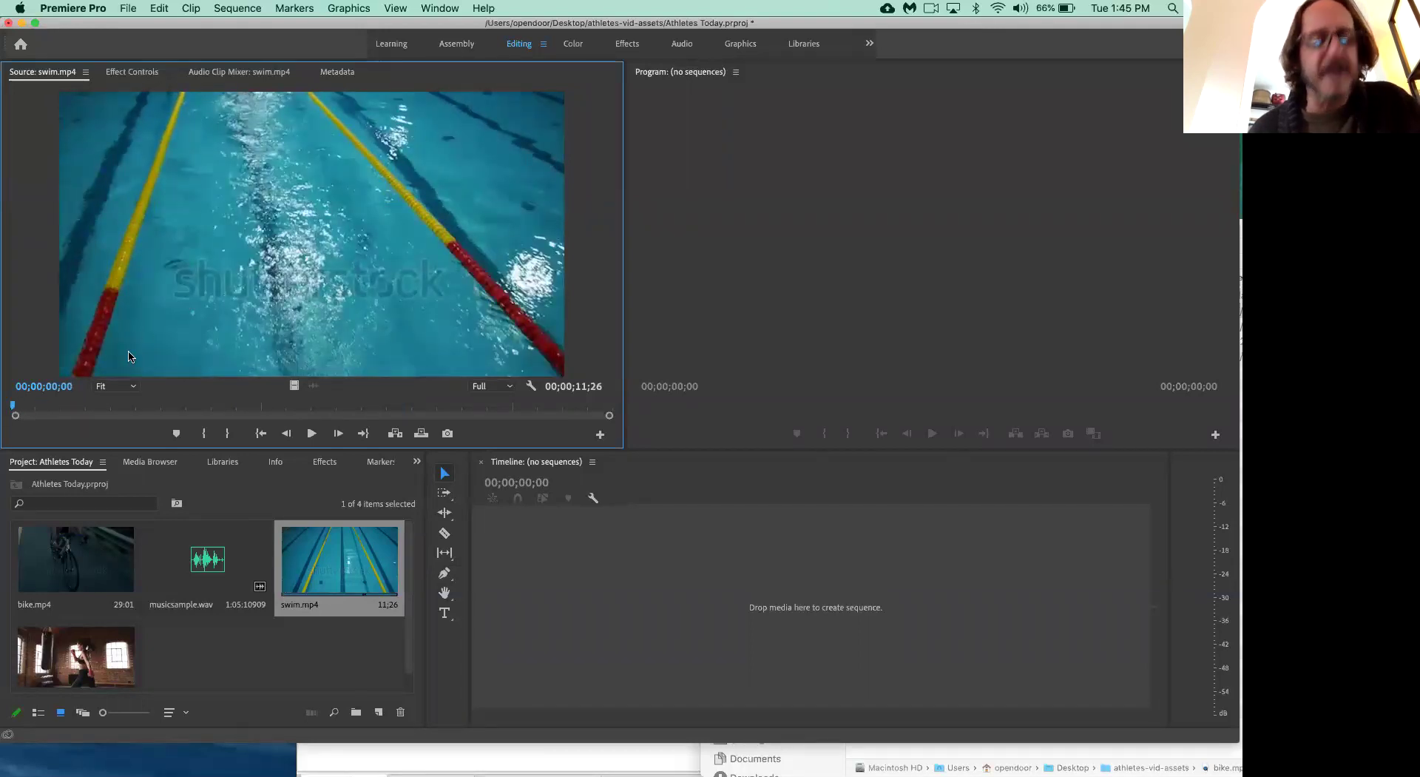
pyautogui.press('space')
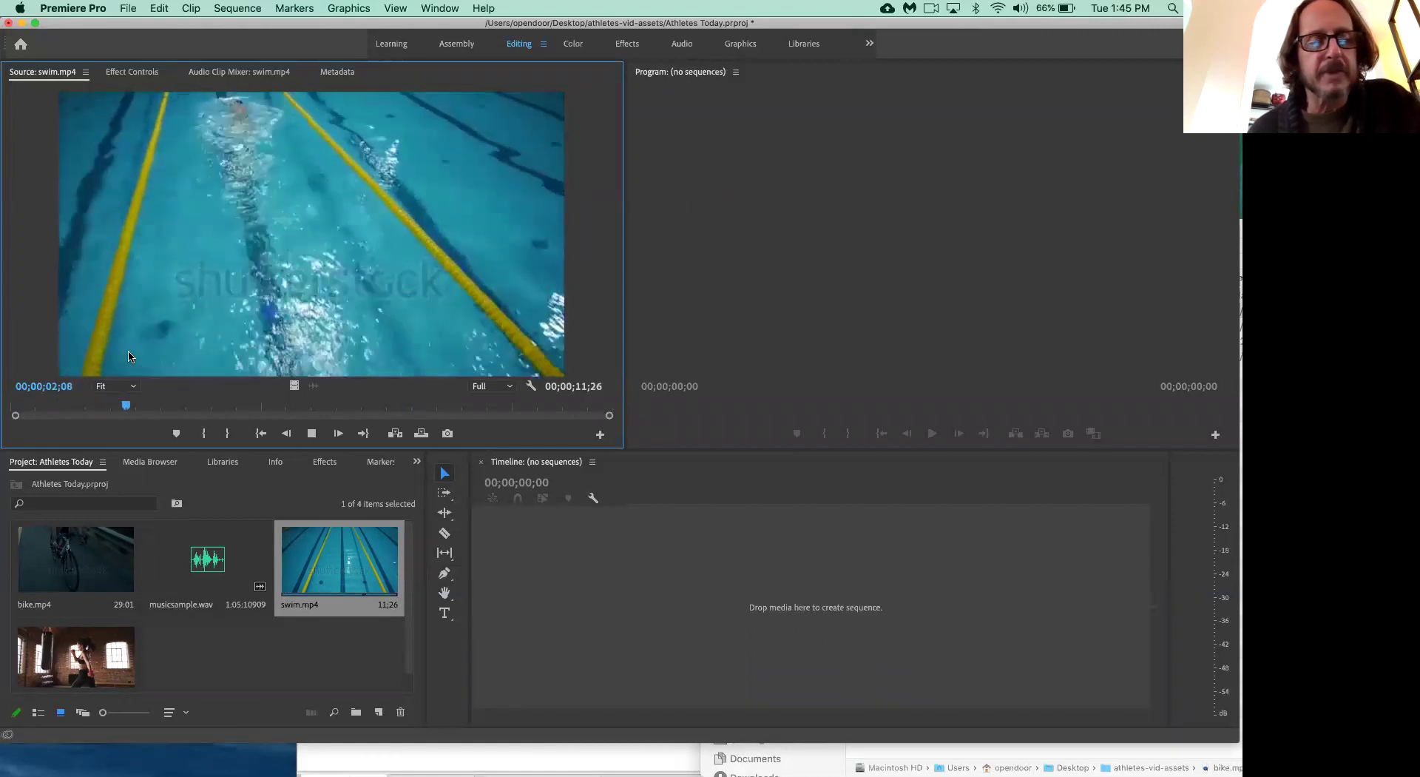
pyautogui.press('space')
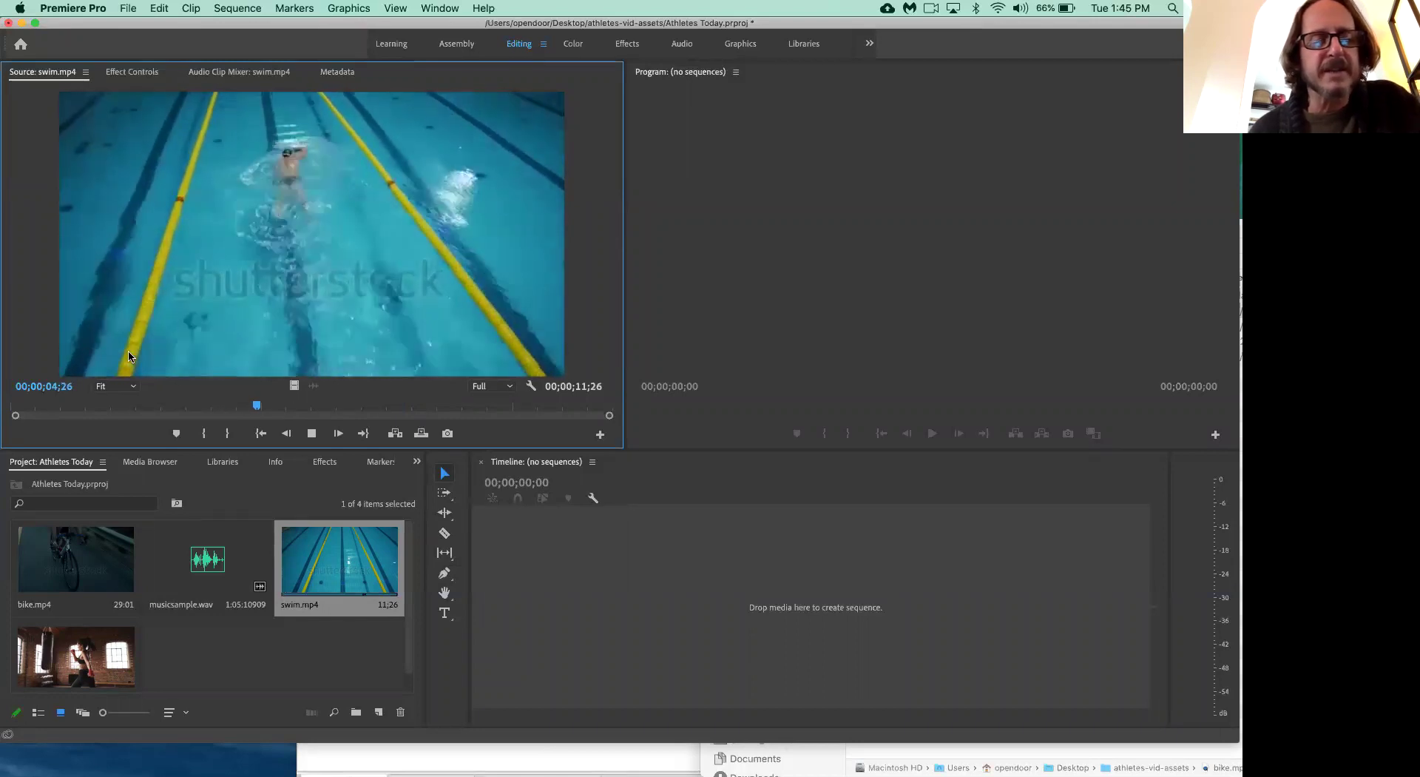
pyautogui.press('space')
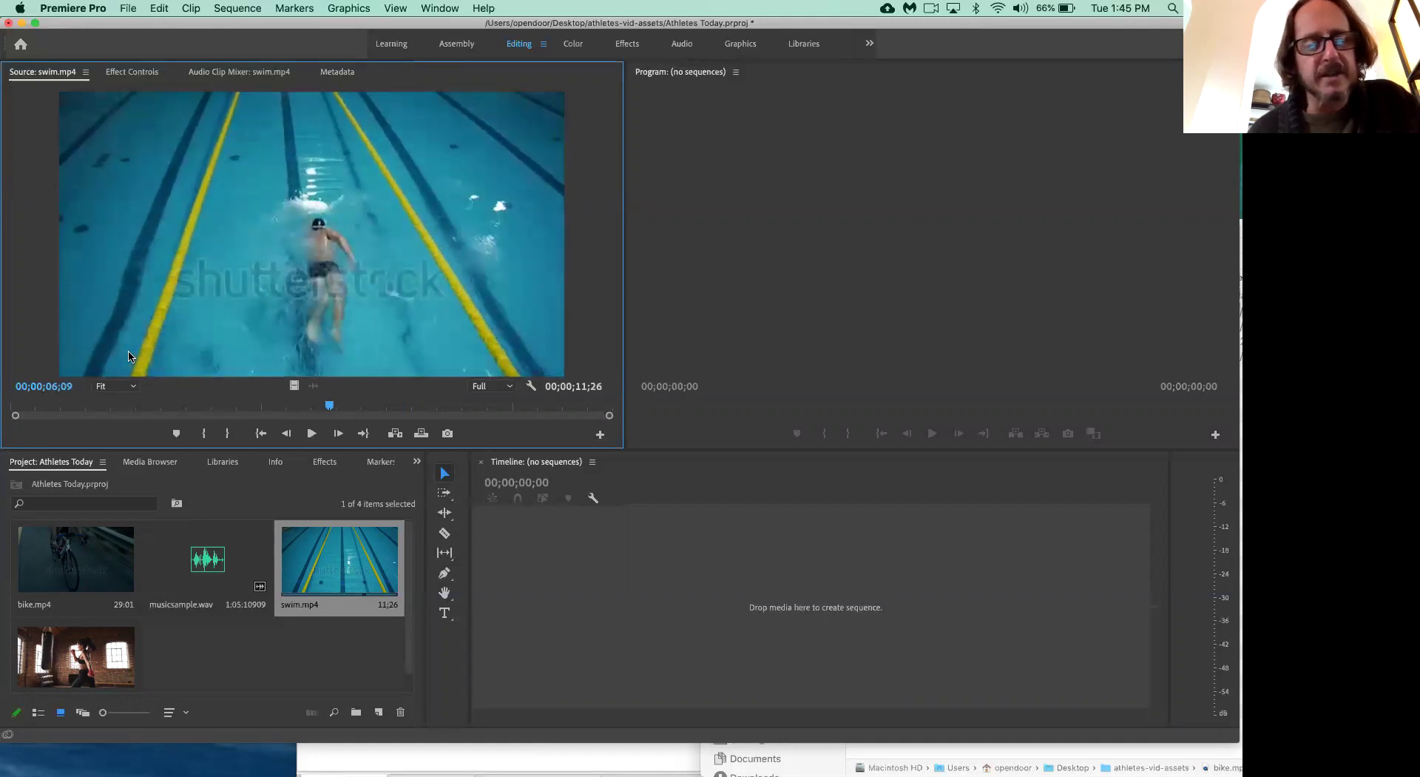
pyautogui.press('j')
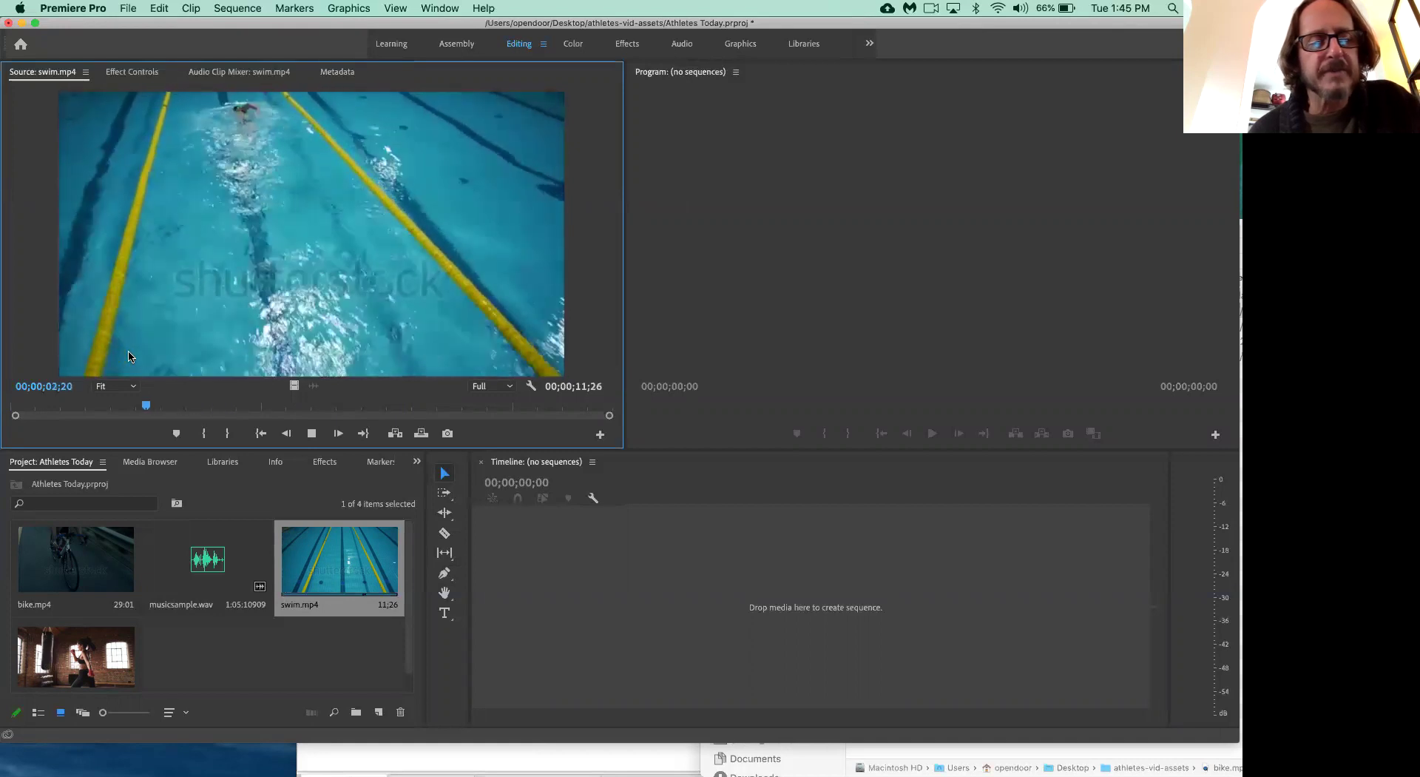
pyautogui.press('space')
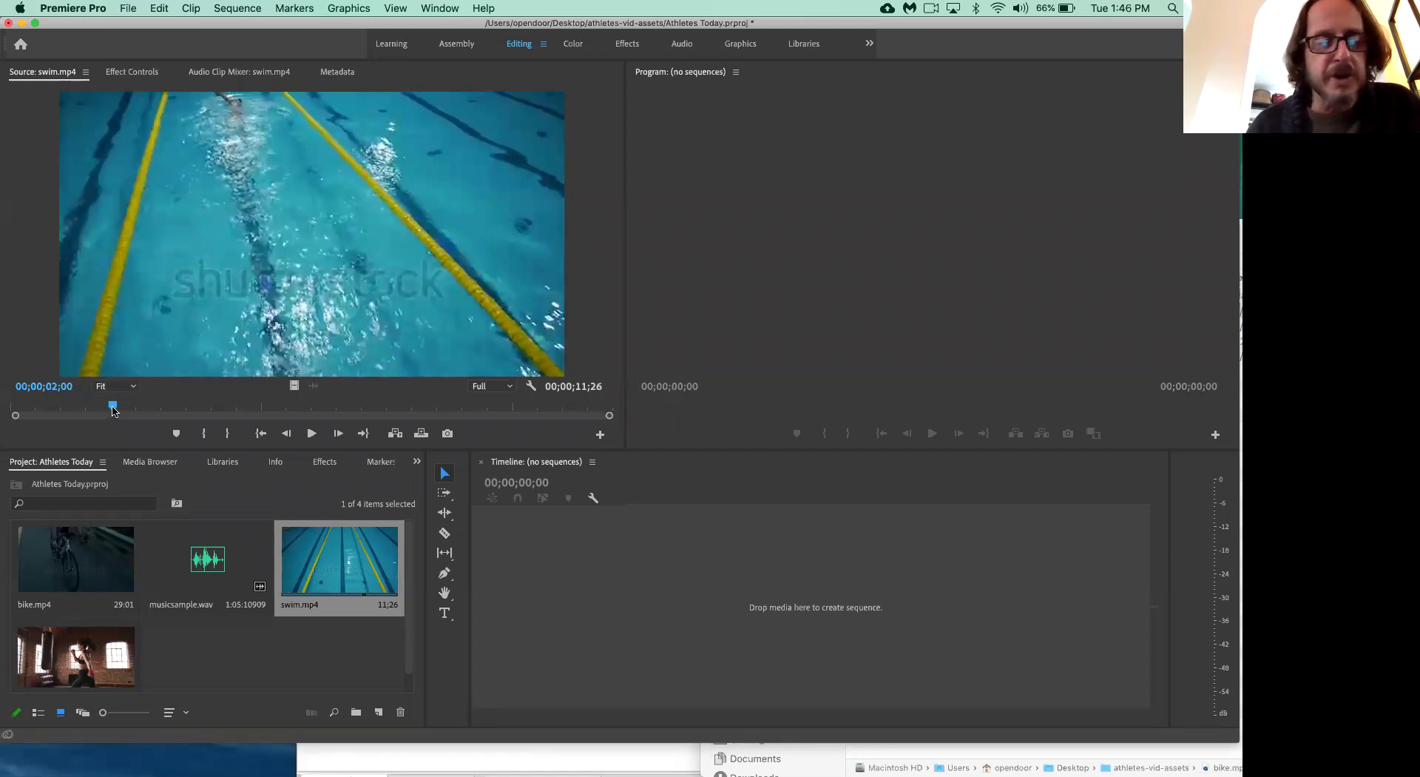
# - Shuttle through swim.mp4 forward and backward at increased speeds, stopping at 00;00;08;13
pyautogui.click(119, 358)
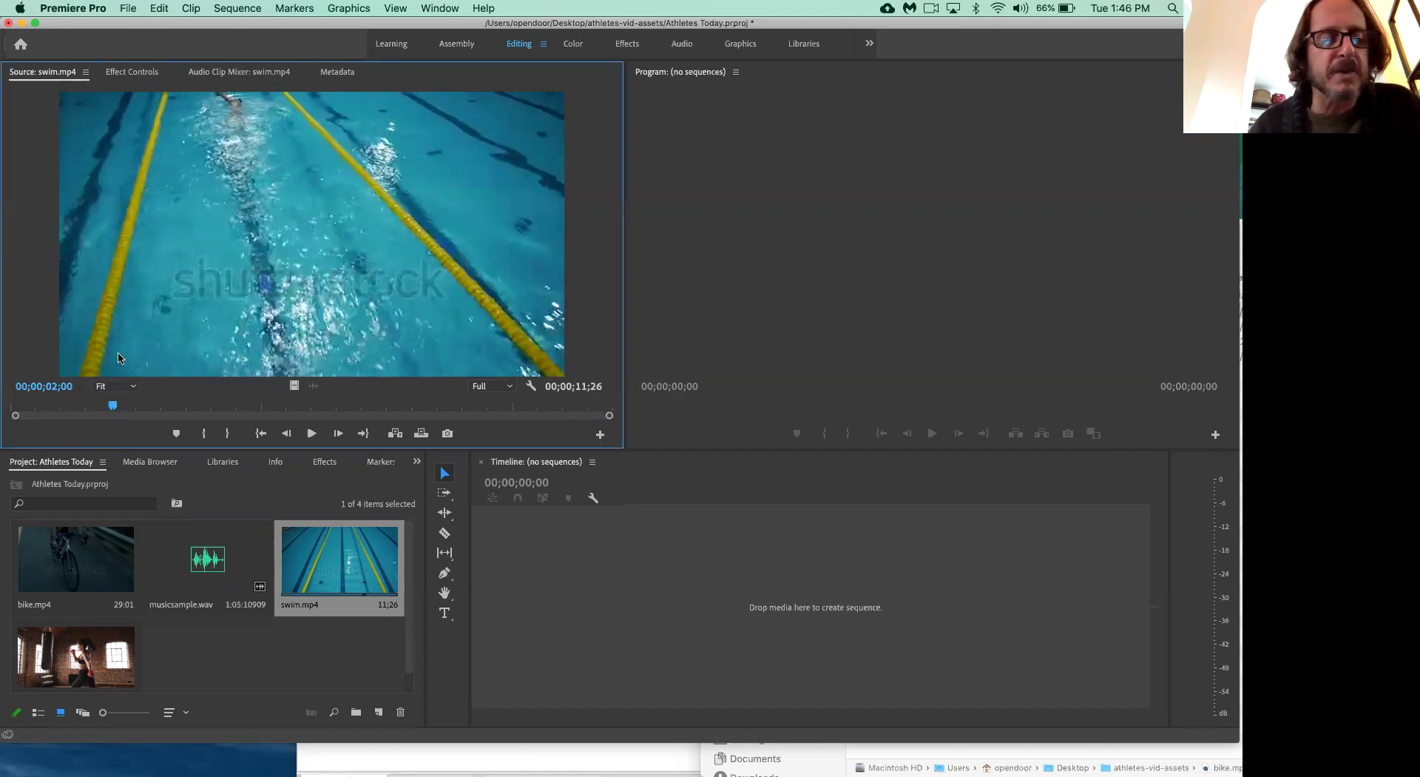
pyautogui.press('l')
pyautogui.press('l')
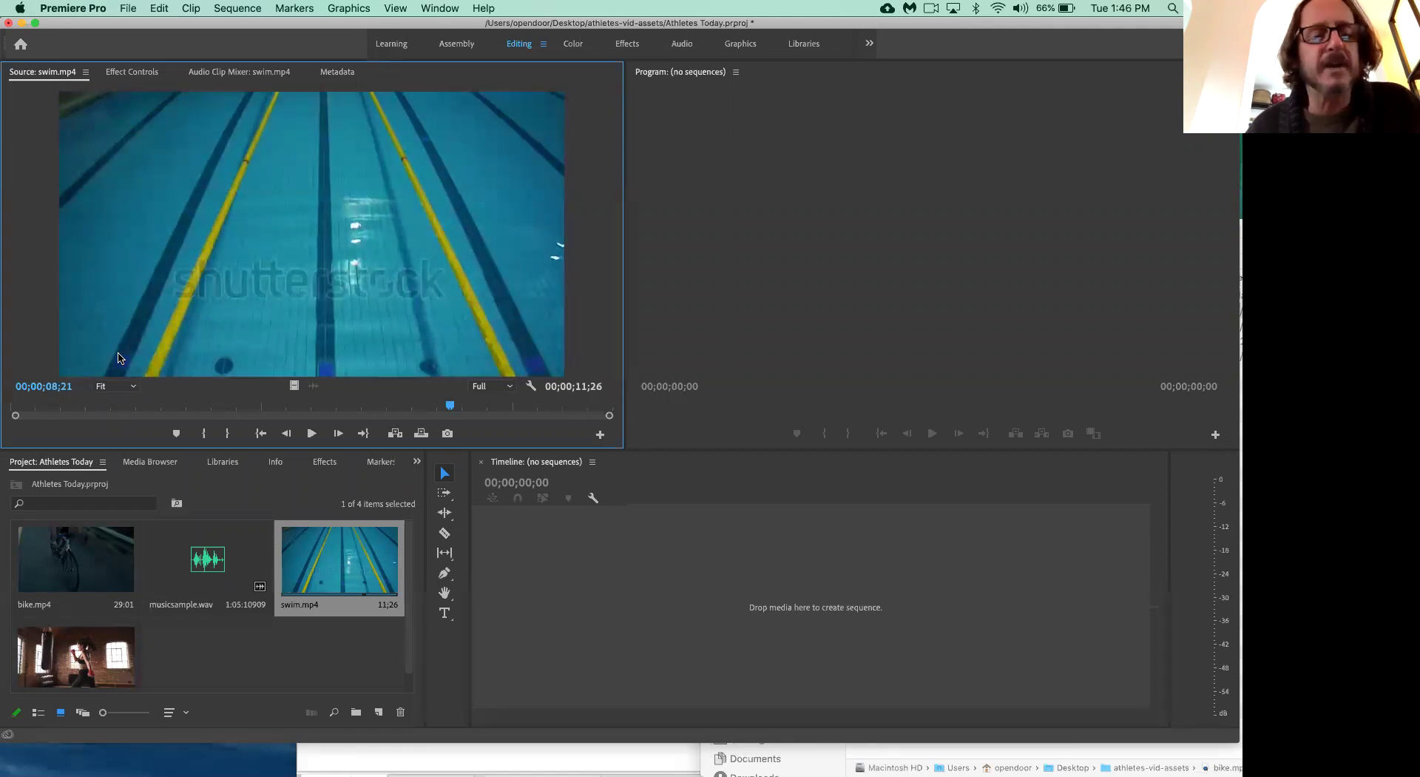
pyautogui.press('j')
pyautogui.press('j')
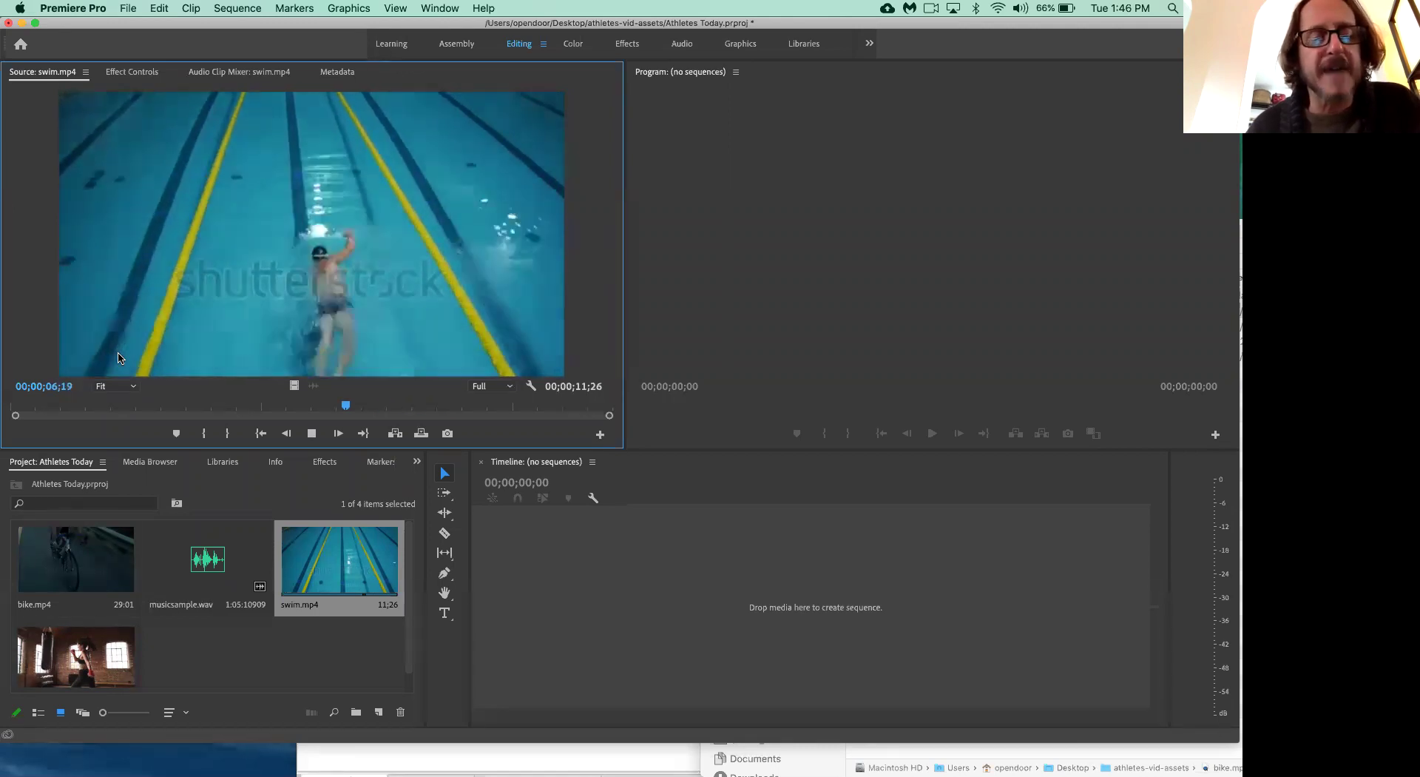
pyautogui.press('j')
pyautogui.press('k')
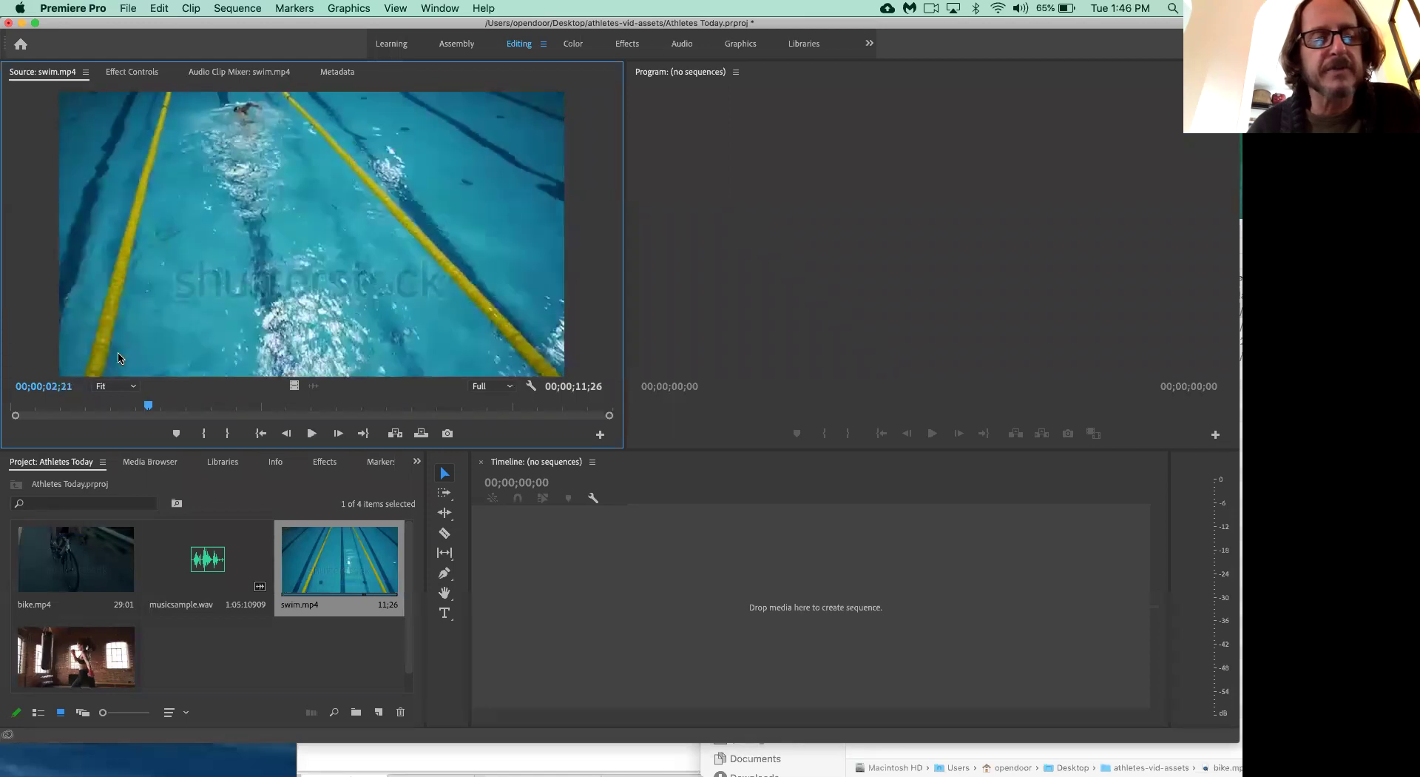
pyautogui.press('l')
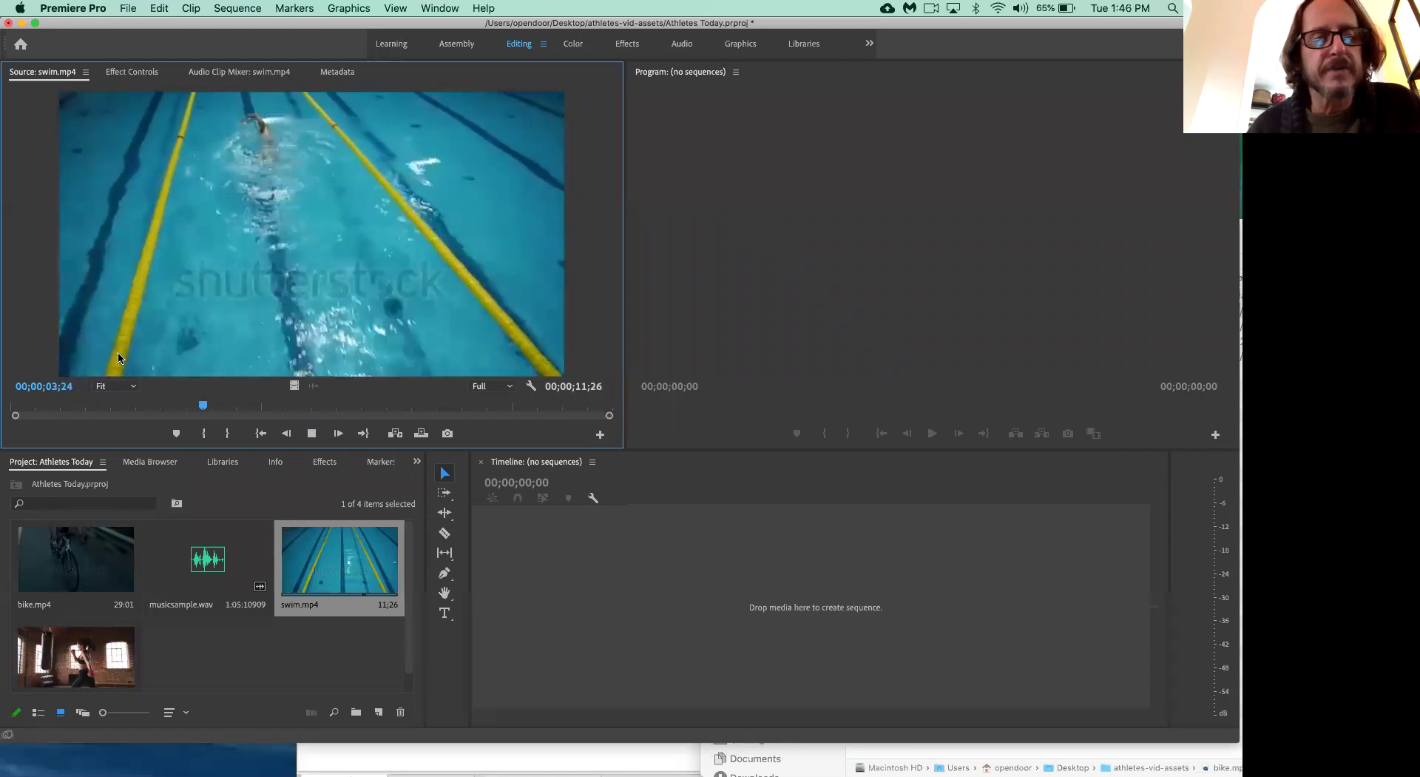
pyautogui.press('l')
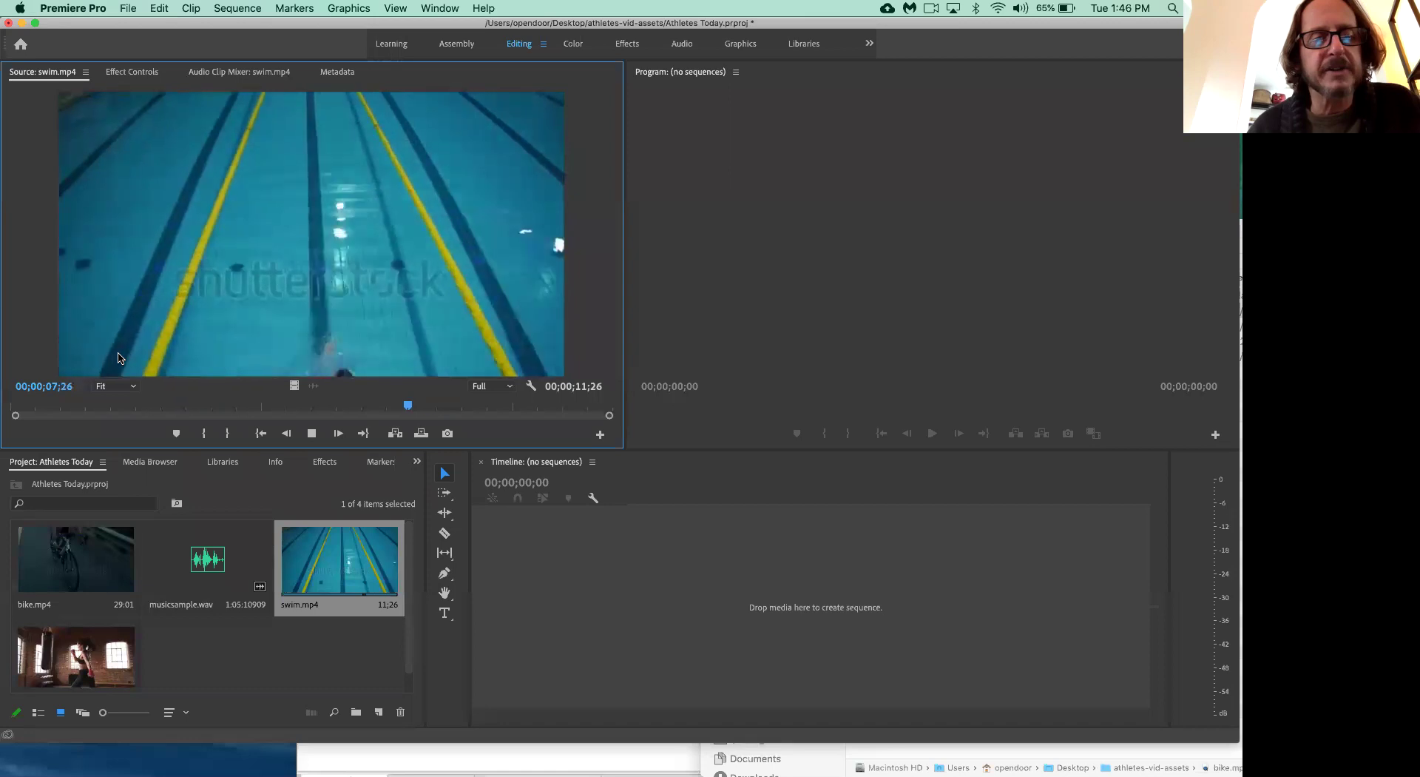
pyautogui.press('k')
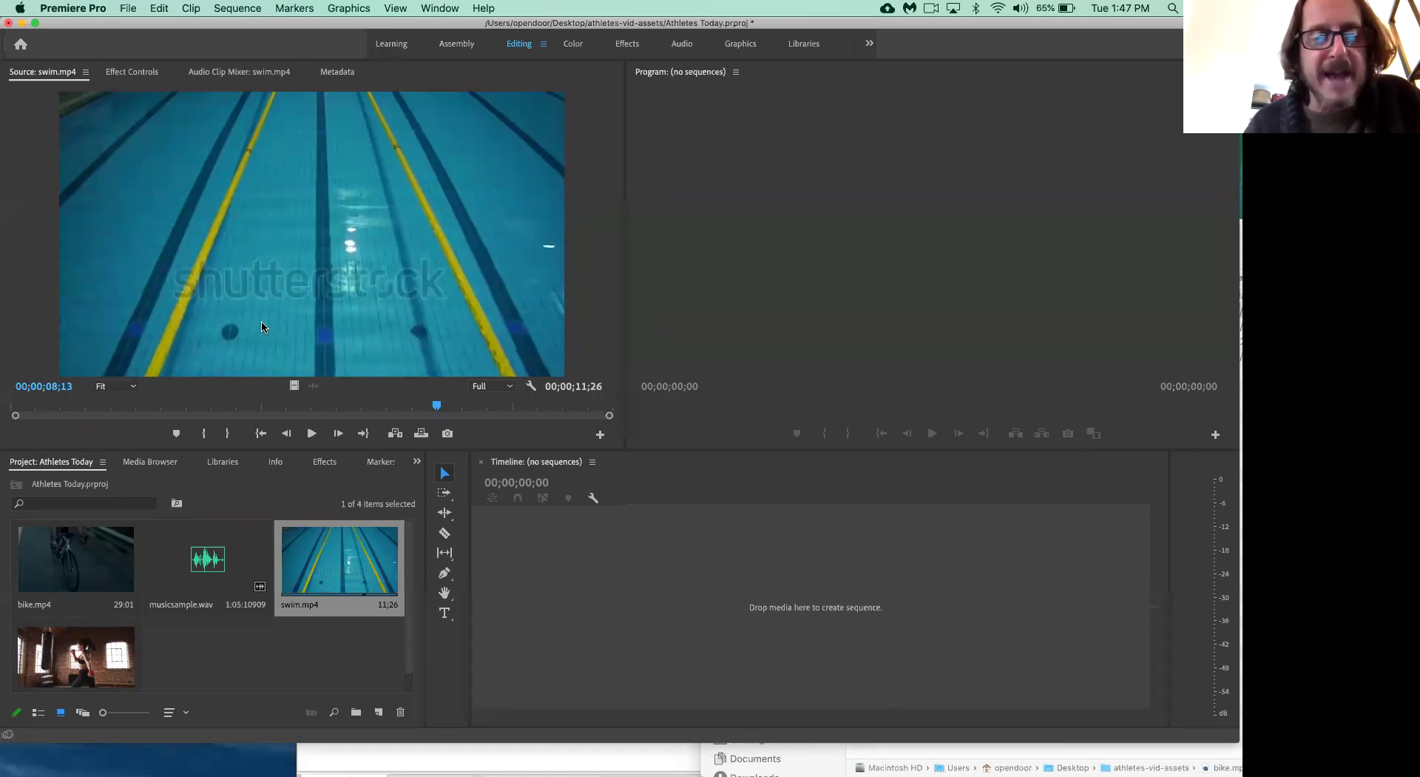
# - Scrub swim.mp4 back to 00;00;04;07, preview it forward, and reverse to 00;00;04;18
pyautogui.click(198, 327)
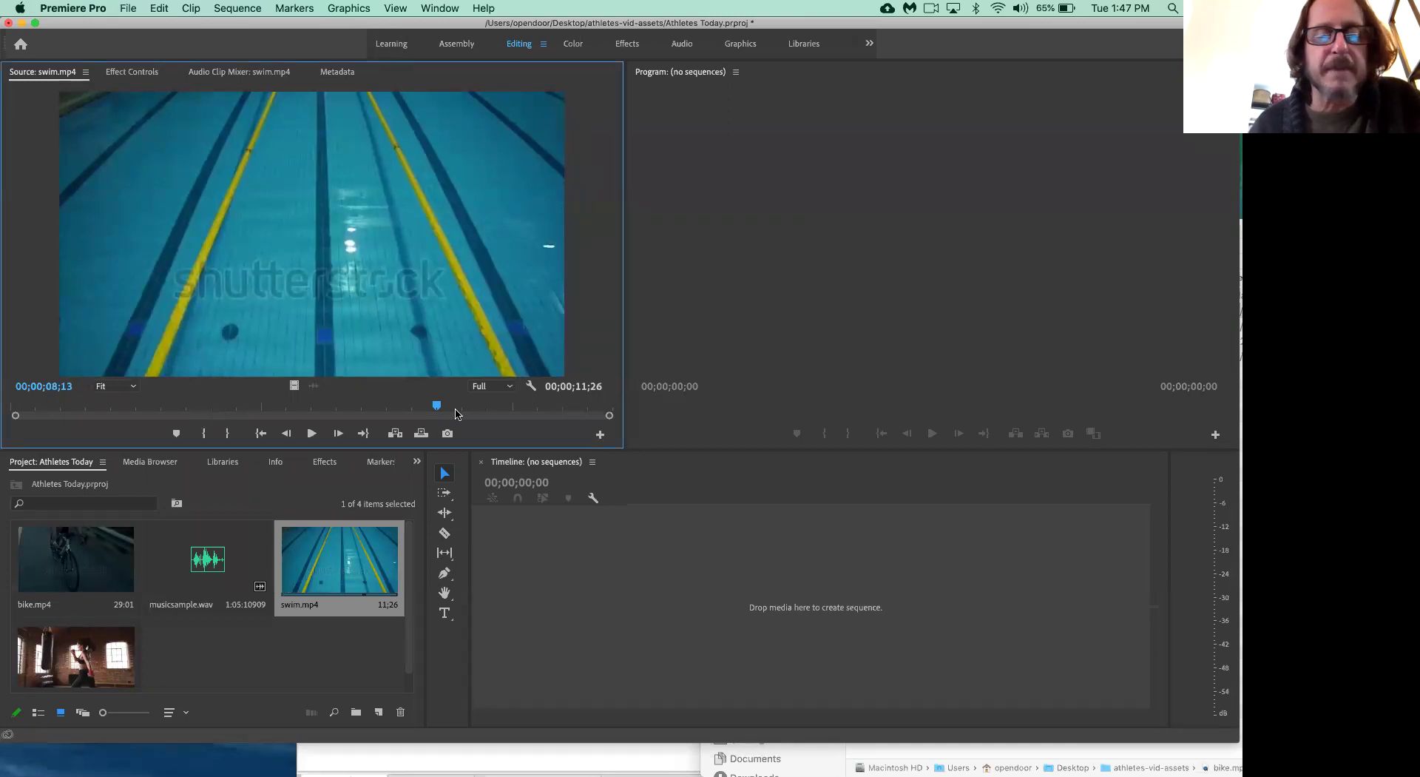
pyautogui.moveTo(437, 406); pyautogui.dragTo(226, 403)
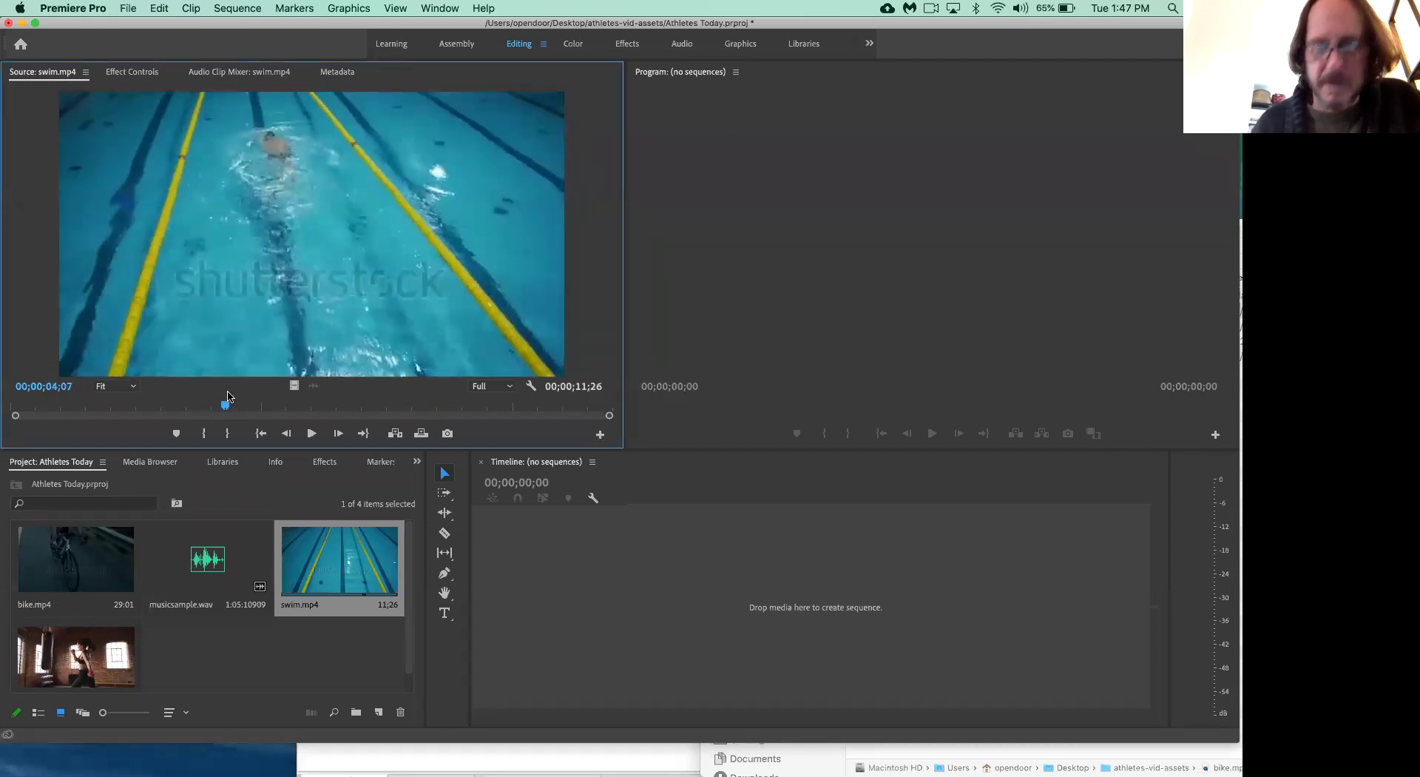
pyautogui.press('space')
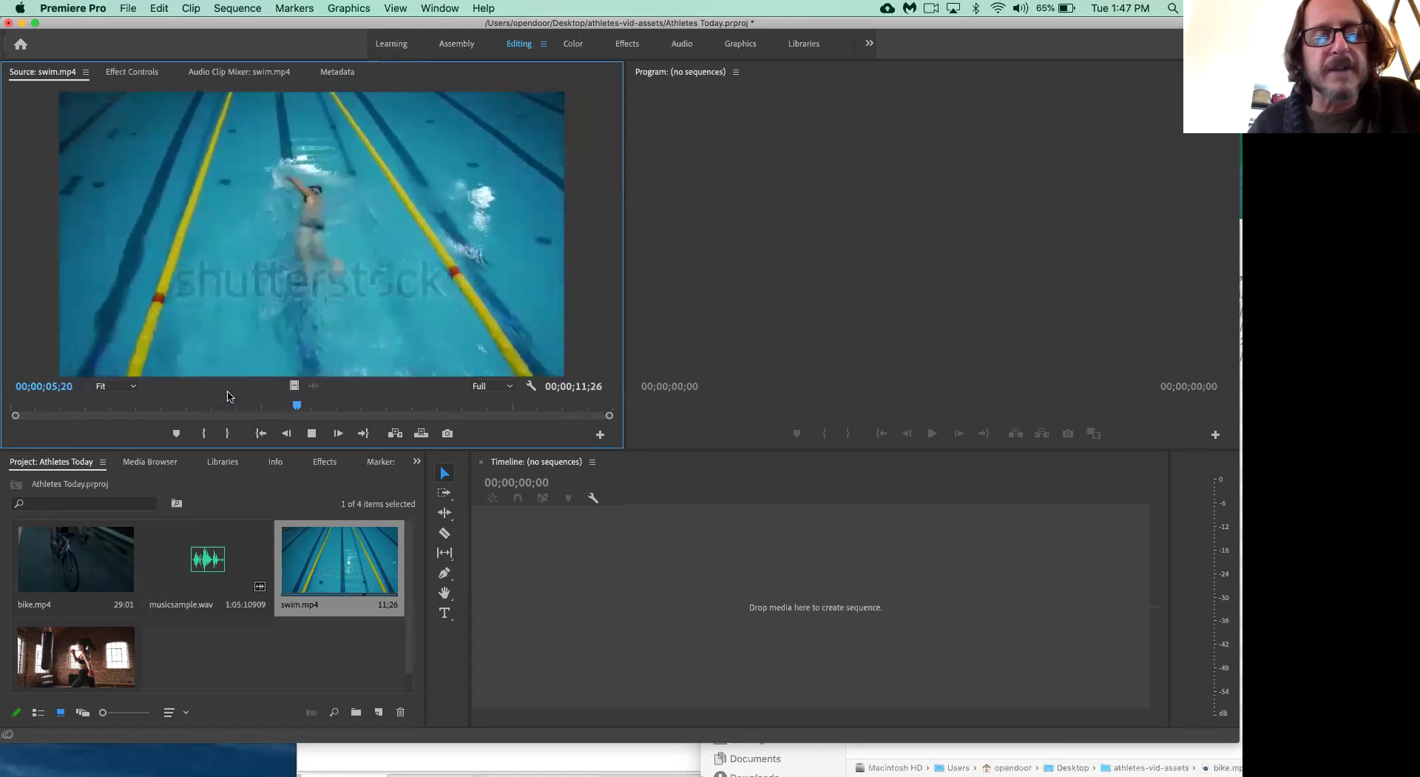
pyautogui.press('space')
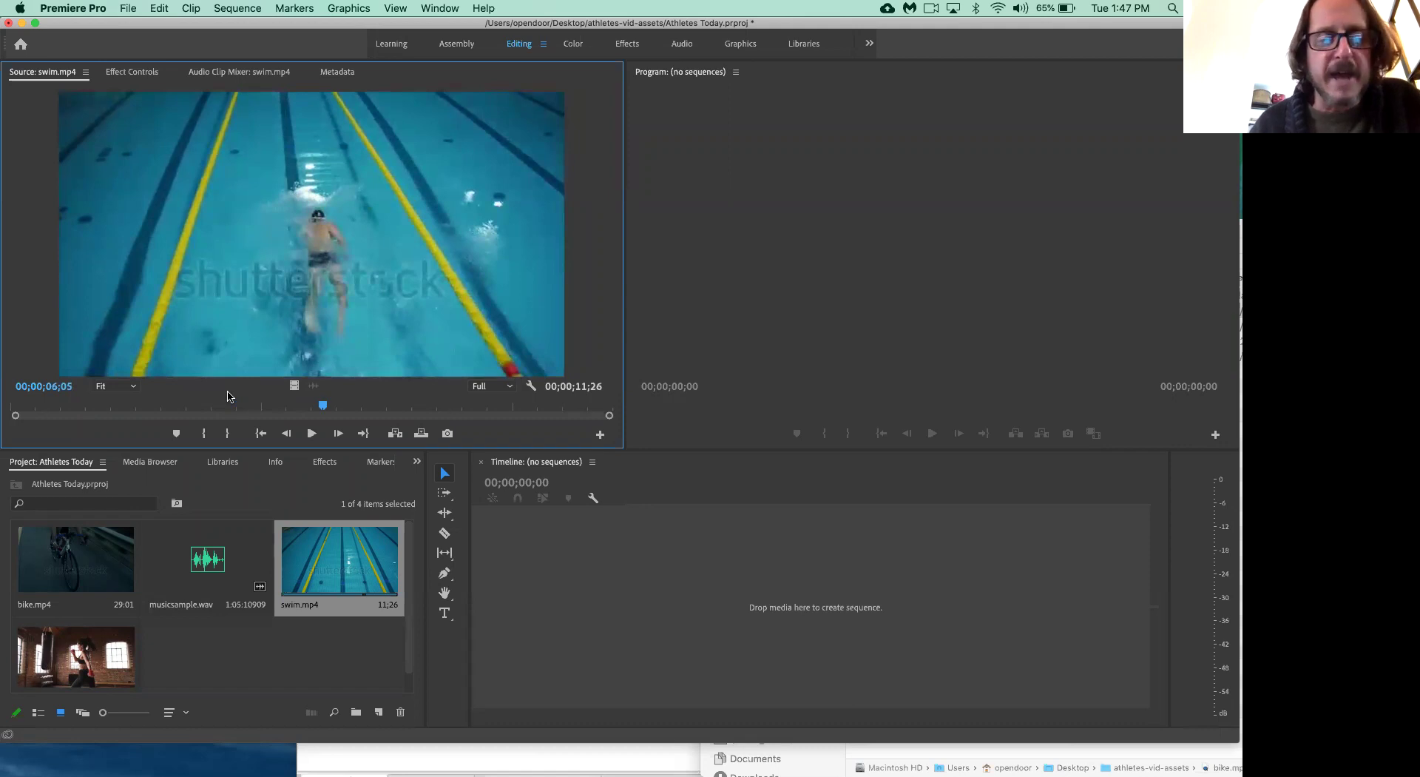
pyautogui.press('j')
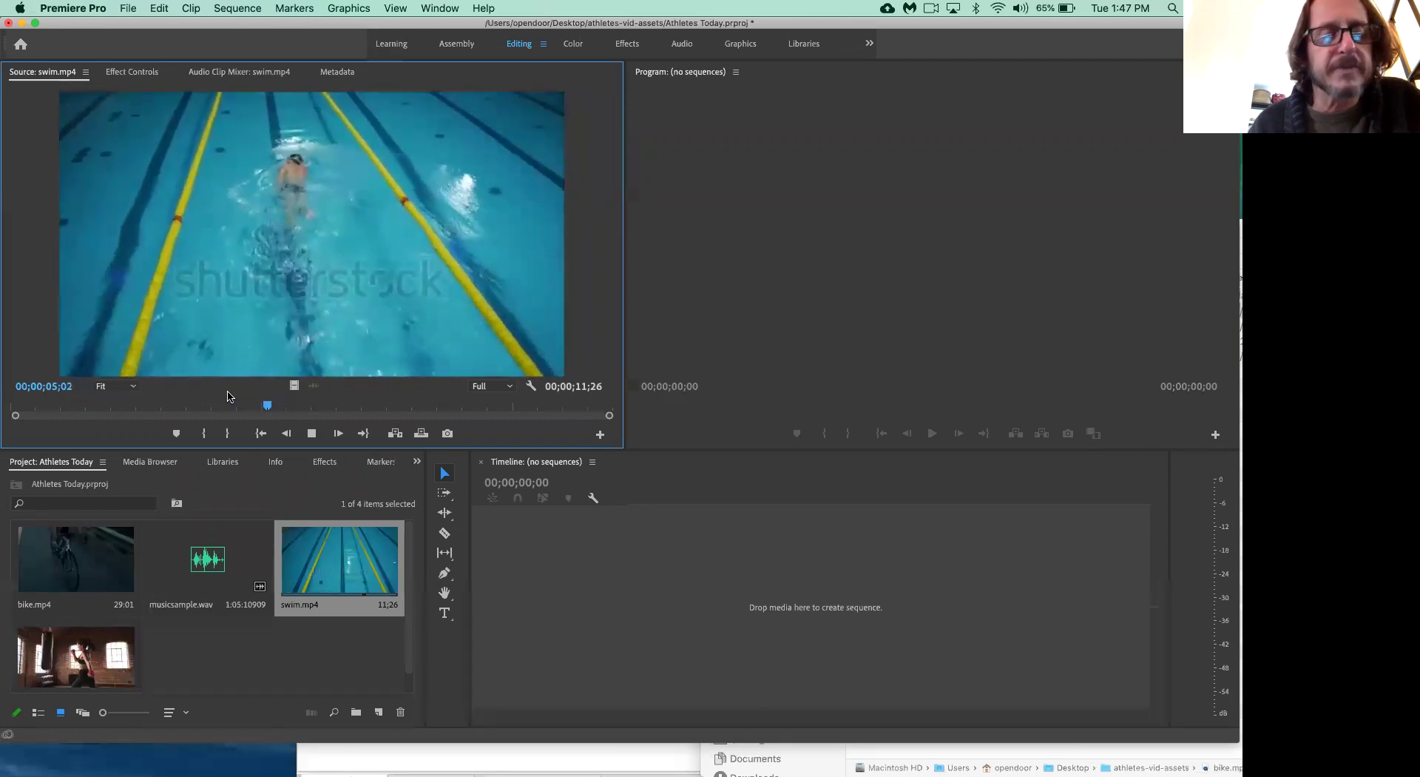
pyautogui.press('k')
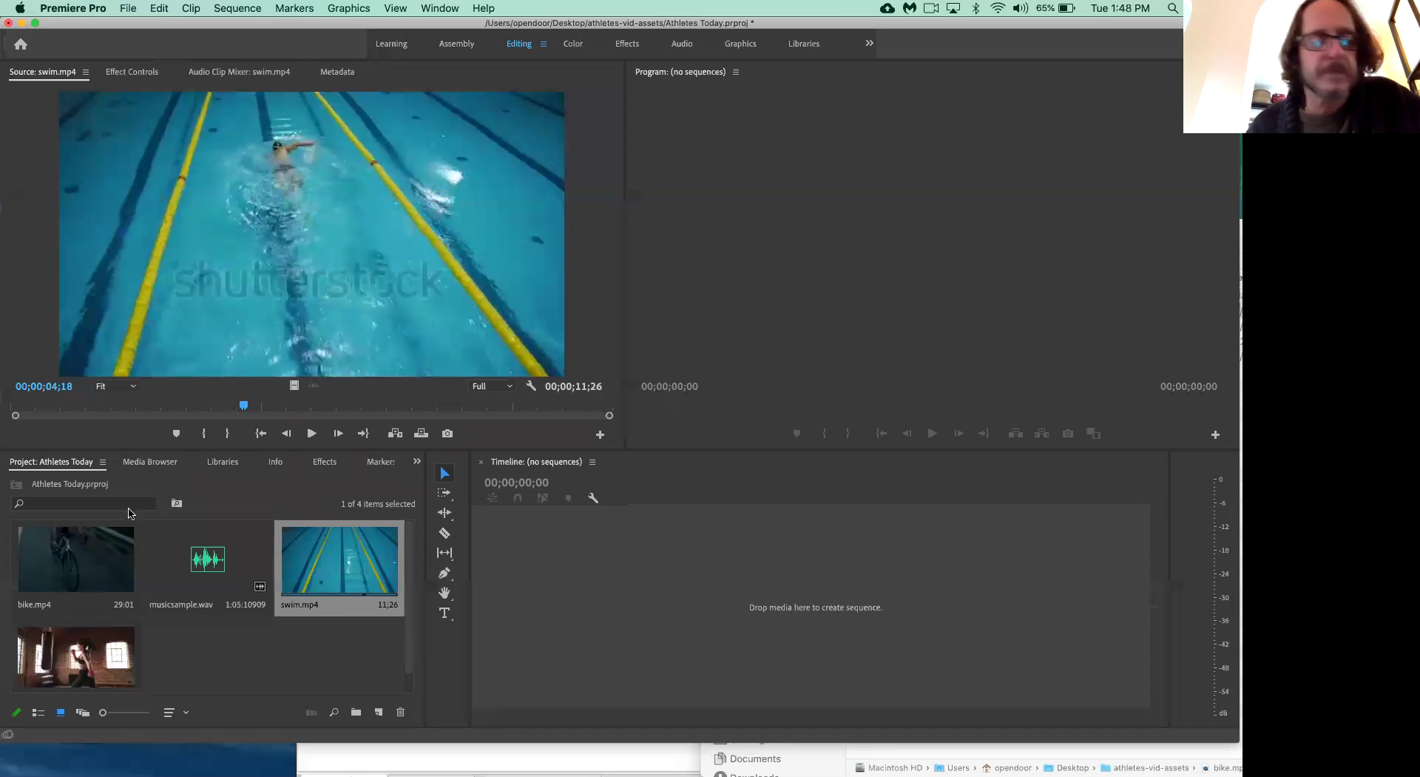
# - Rewind swim.mp4 to its start, cue it to 00;00;02;00, and mark the In point there
pyautogui.click(308, 353)
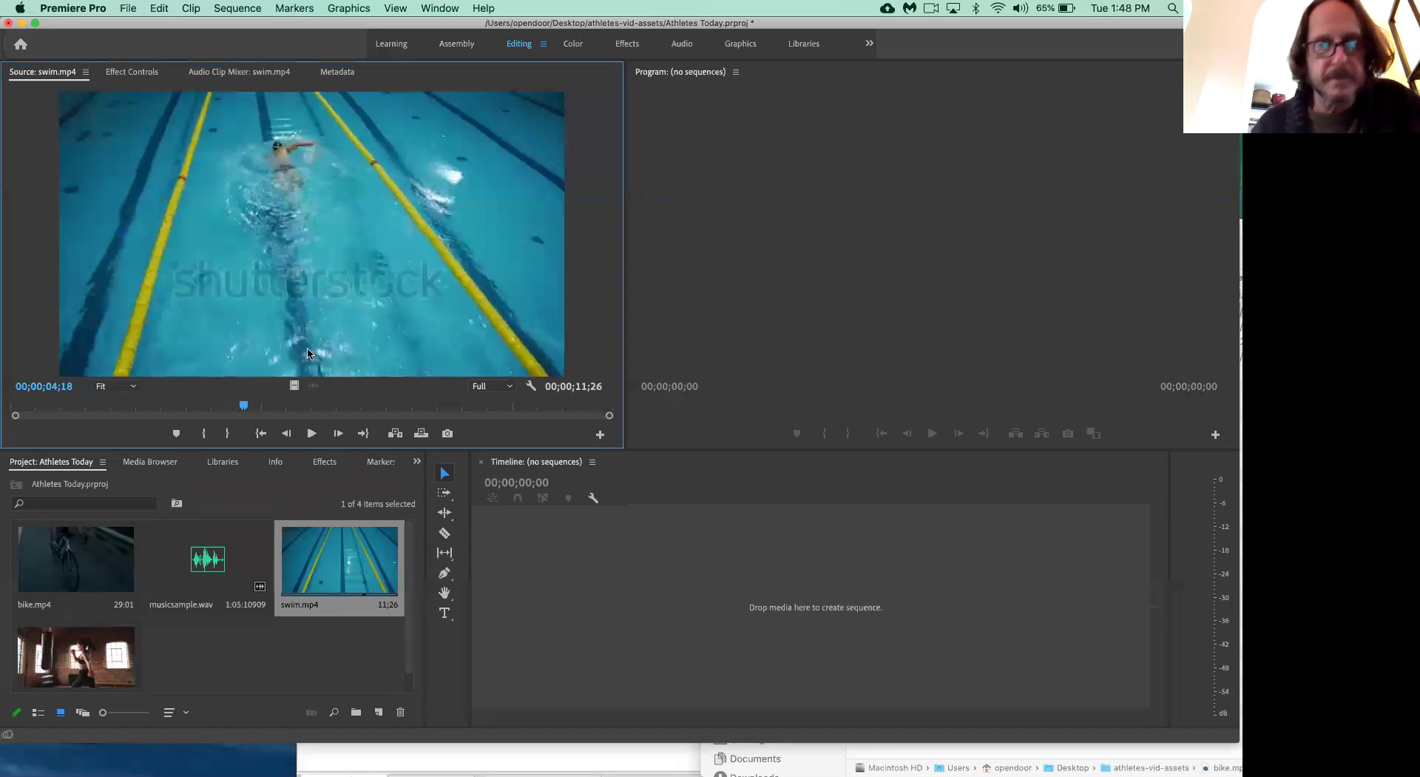
pyautogui.press('j')
pyautogui.press('j')
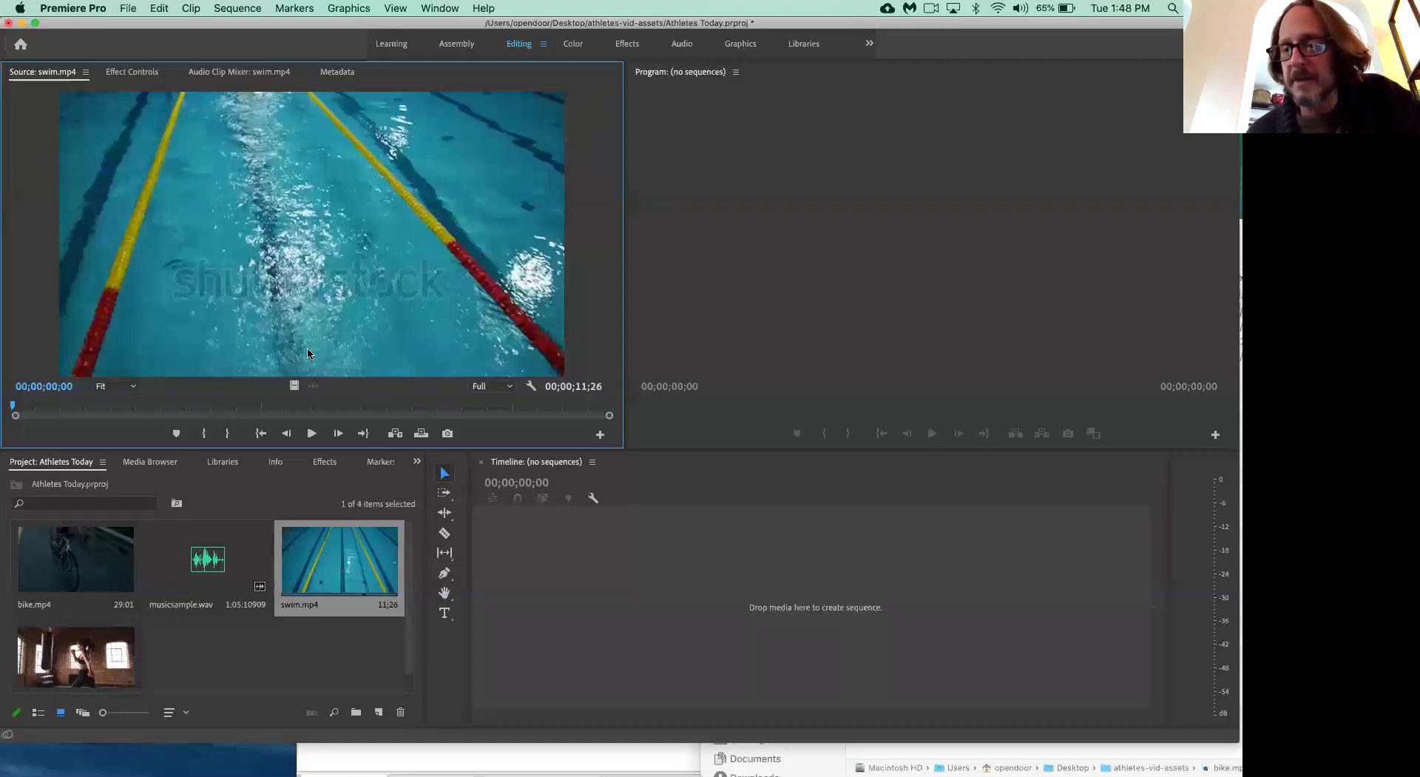
pyautogui.press('l')
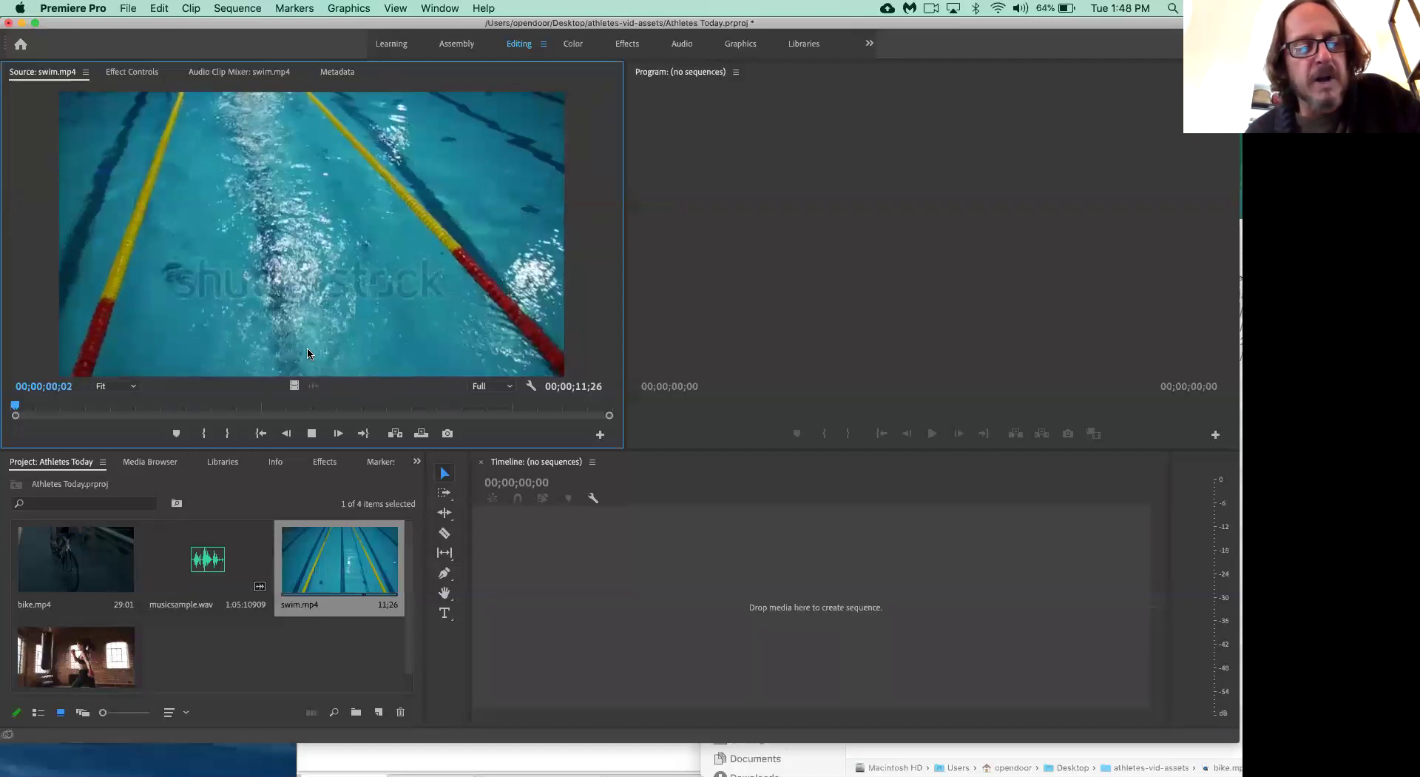
pyautogui.press('k')
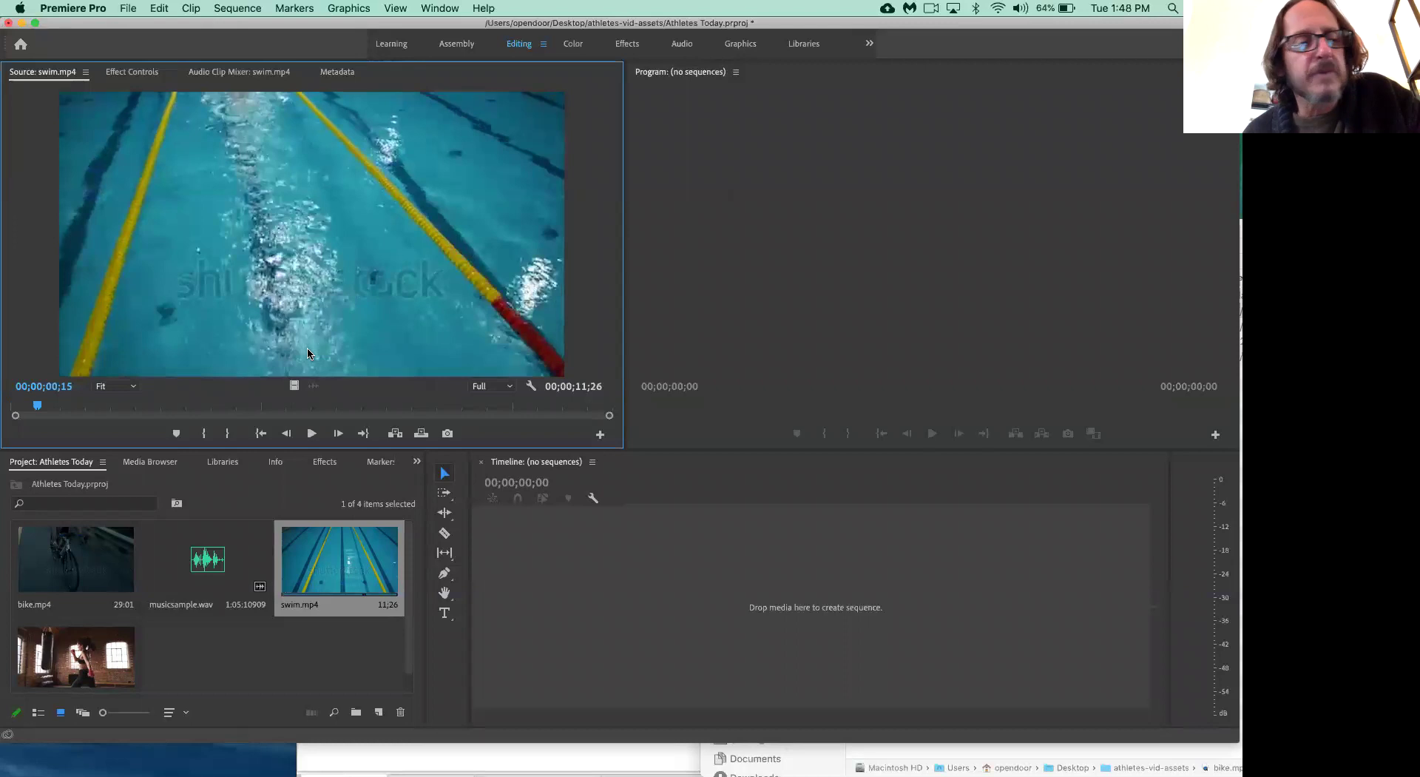
pyautogui.press('Right')
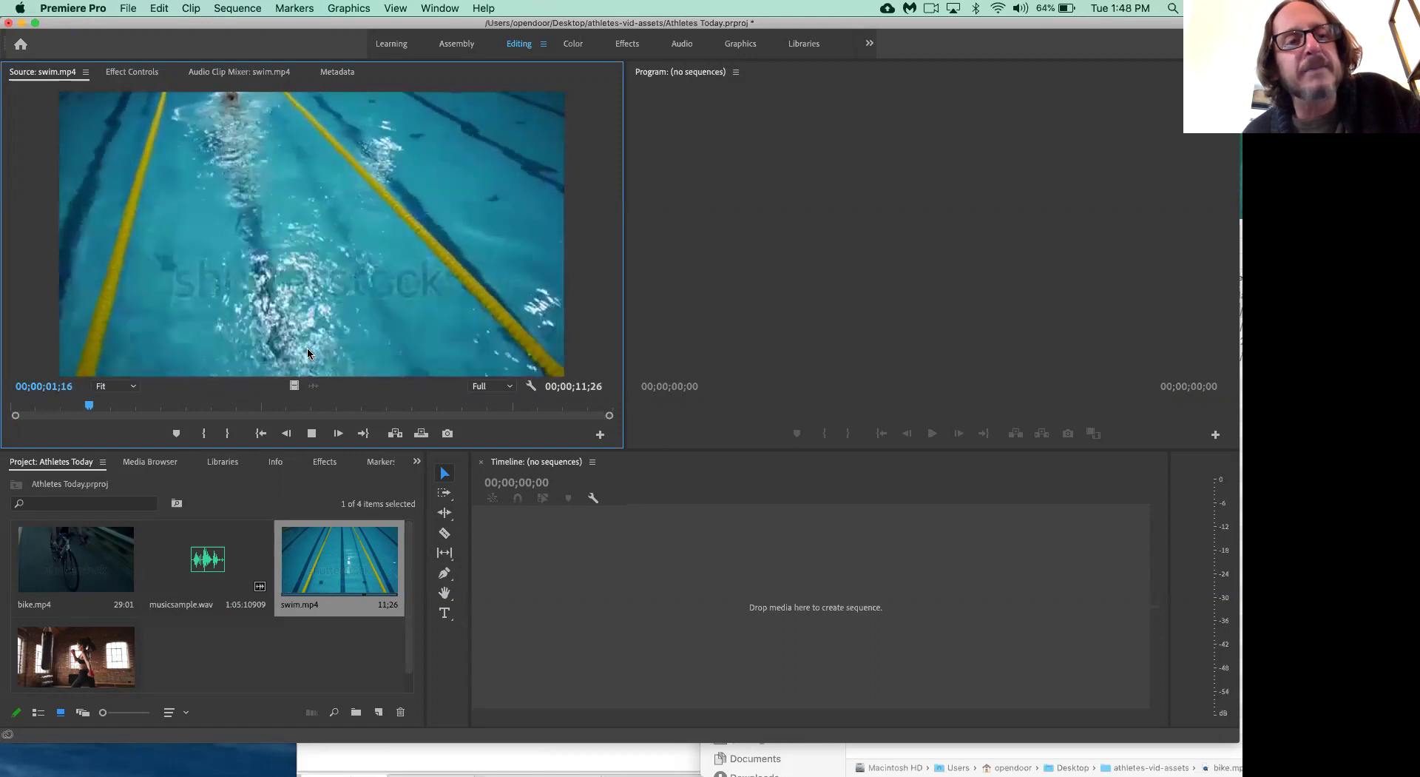
pyautogui.press('space')
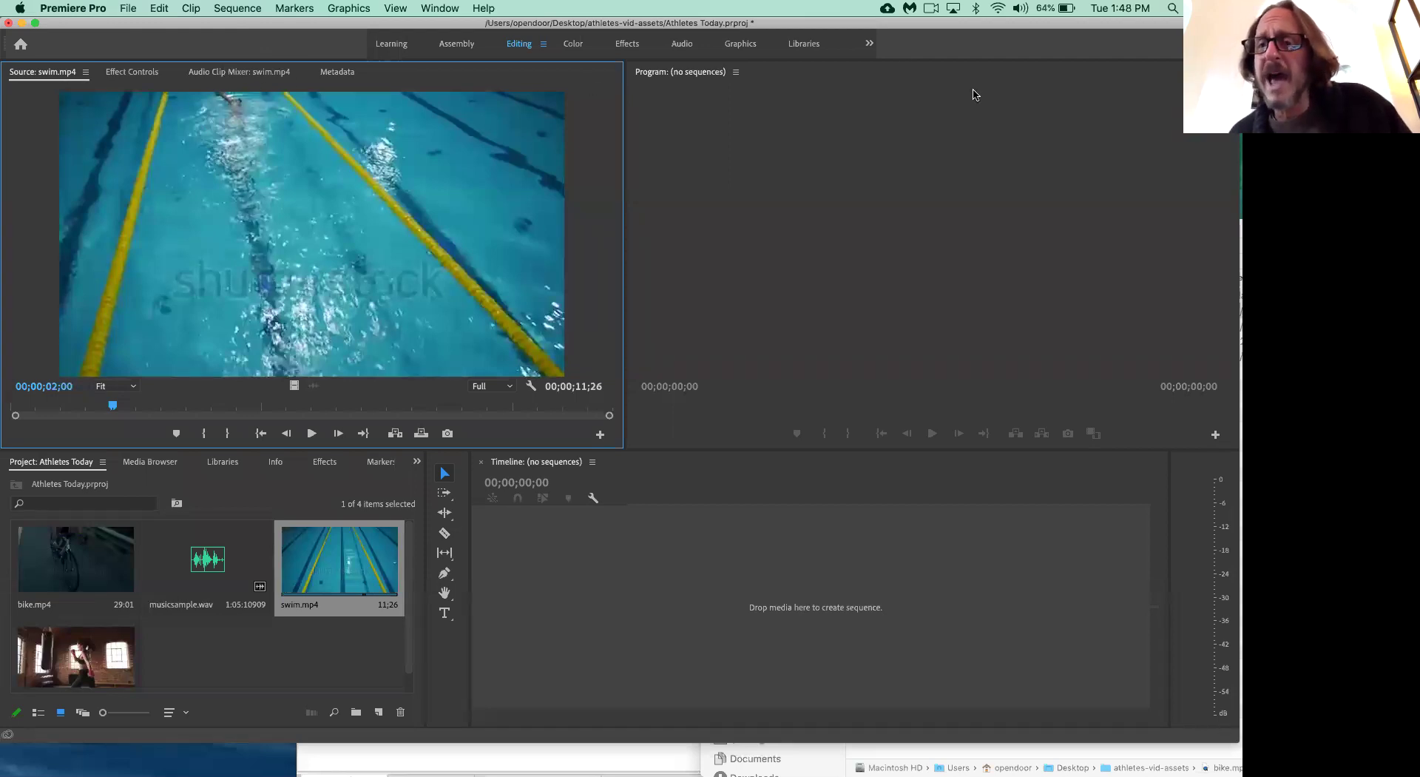
pyautogui.click(1116, 139)
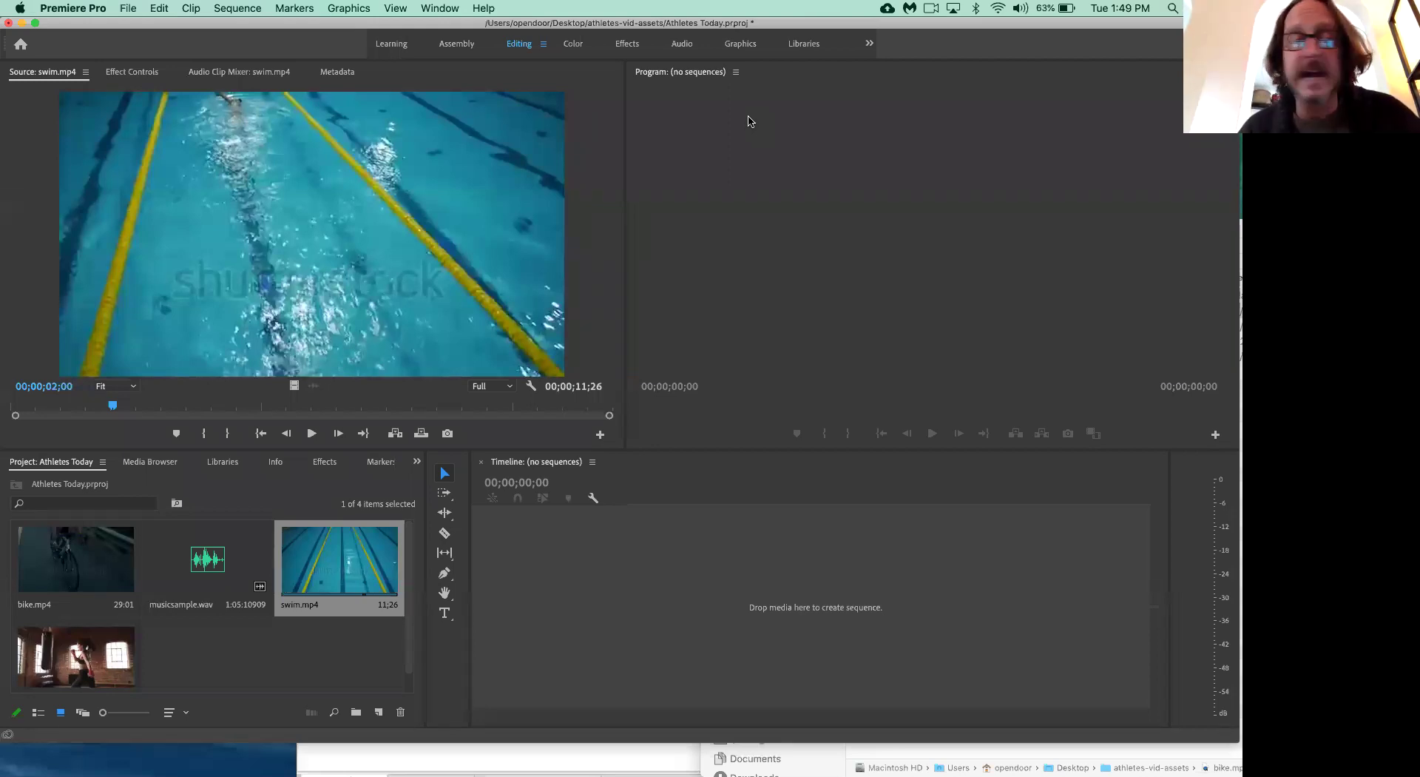
pyautogui.click(460, 244)
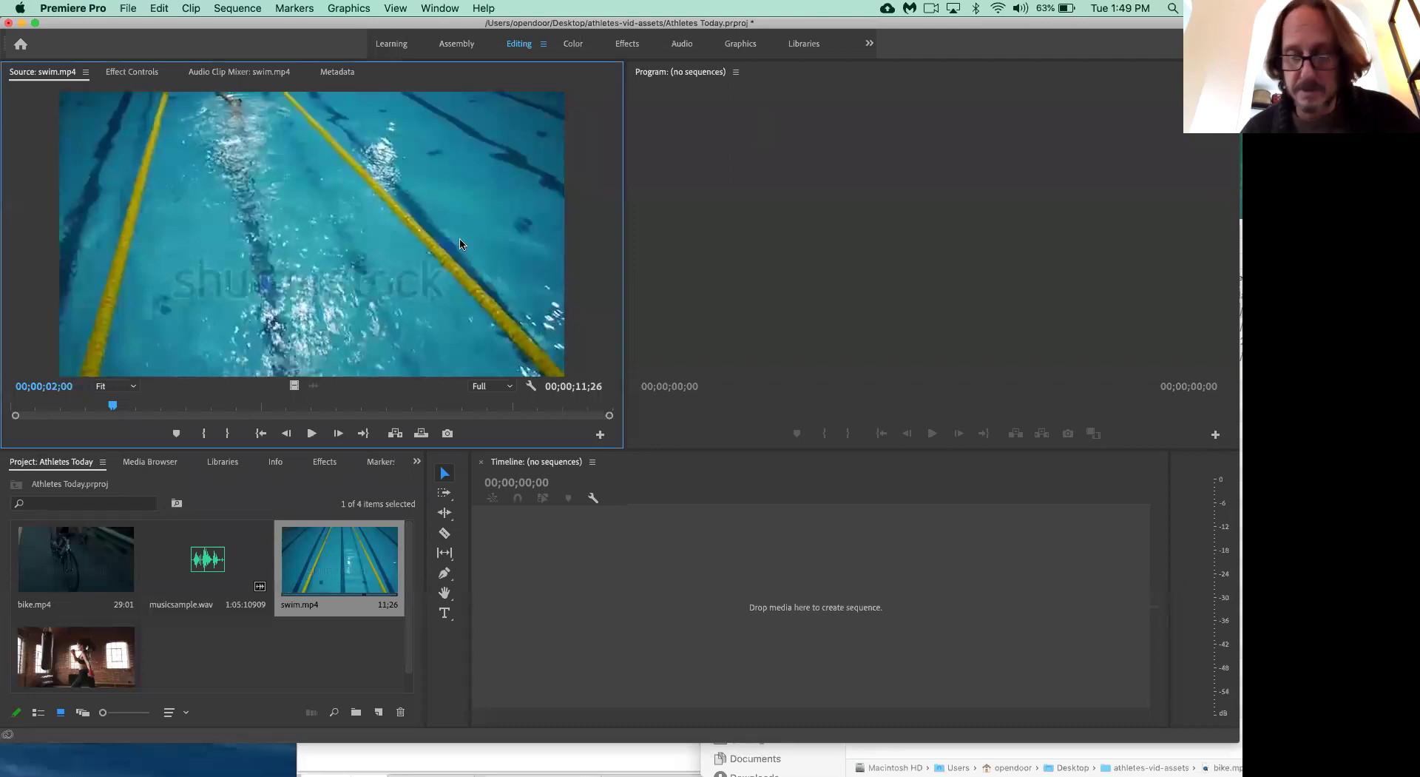
pyautogui.press('i')
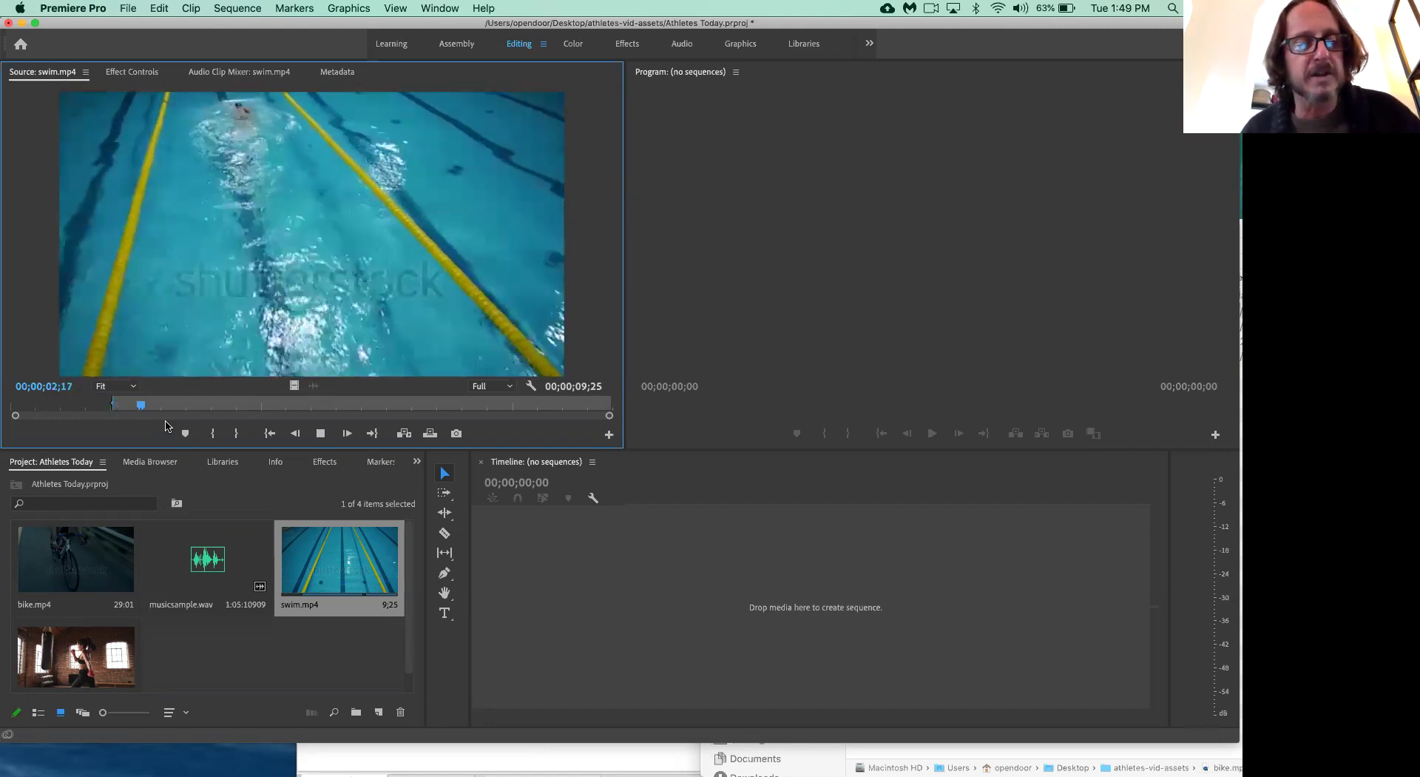
# - Re-mark swim.mp4's In point at 00;00;03;04, and reverse to 00;00;01;26 to mark it again there
pyautogui.press('space')
pyautogui.press('i')
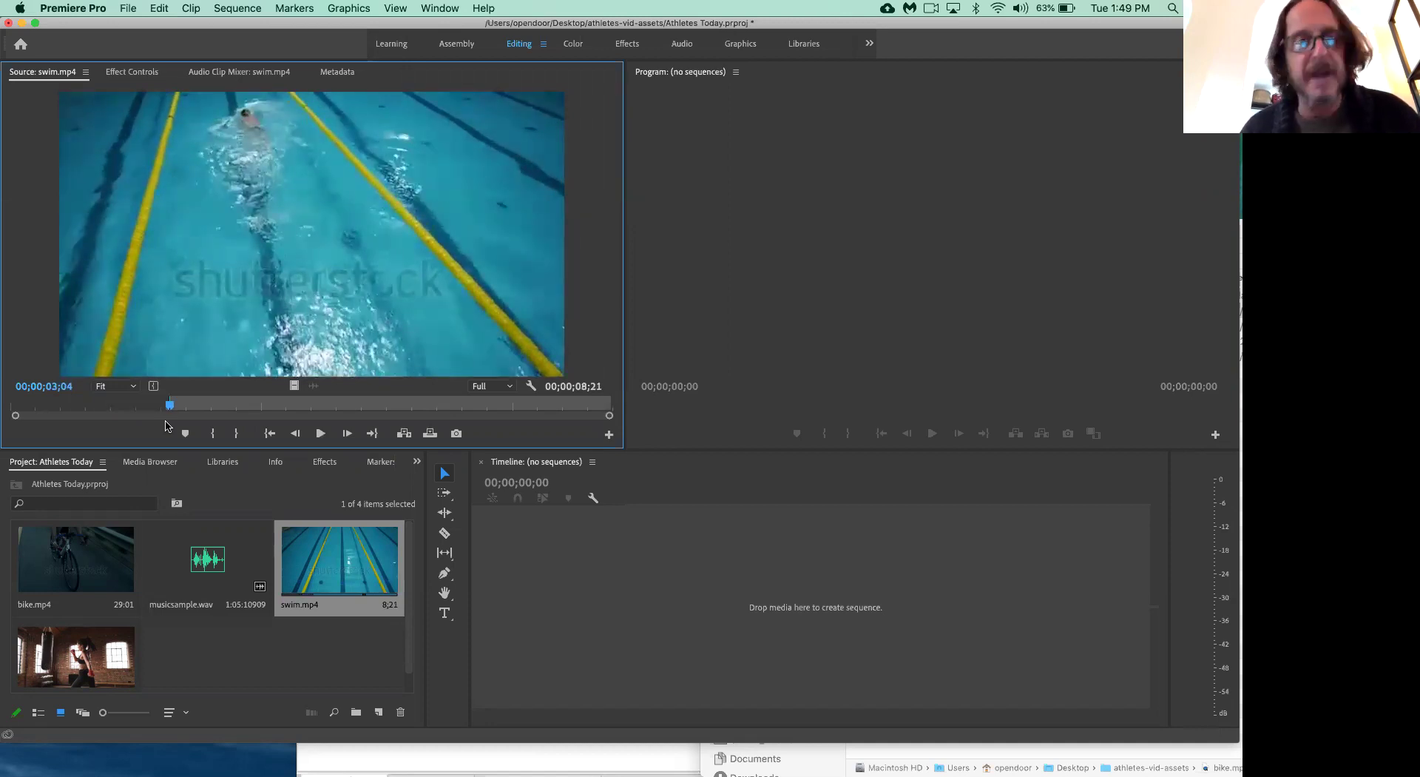
pyautogui.press('j')
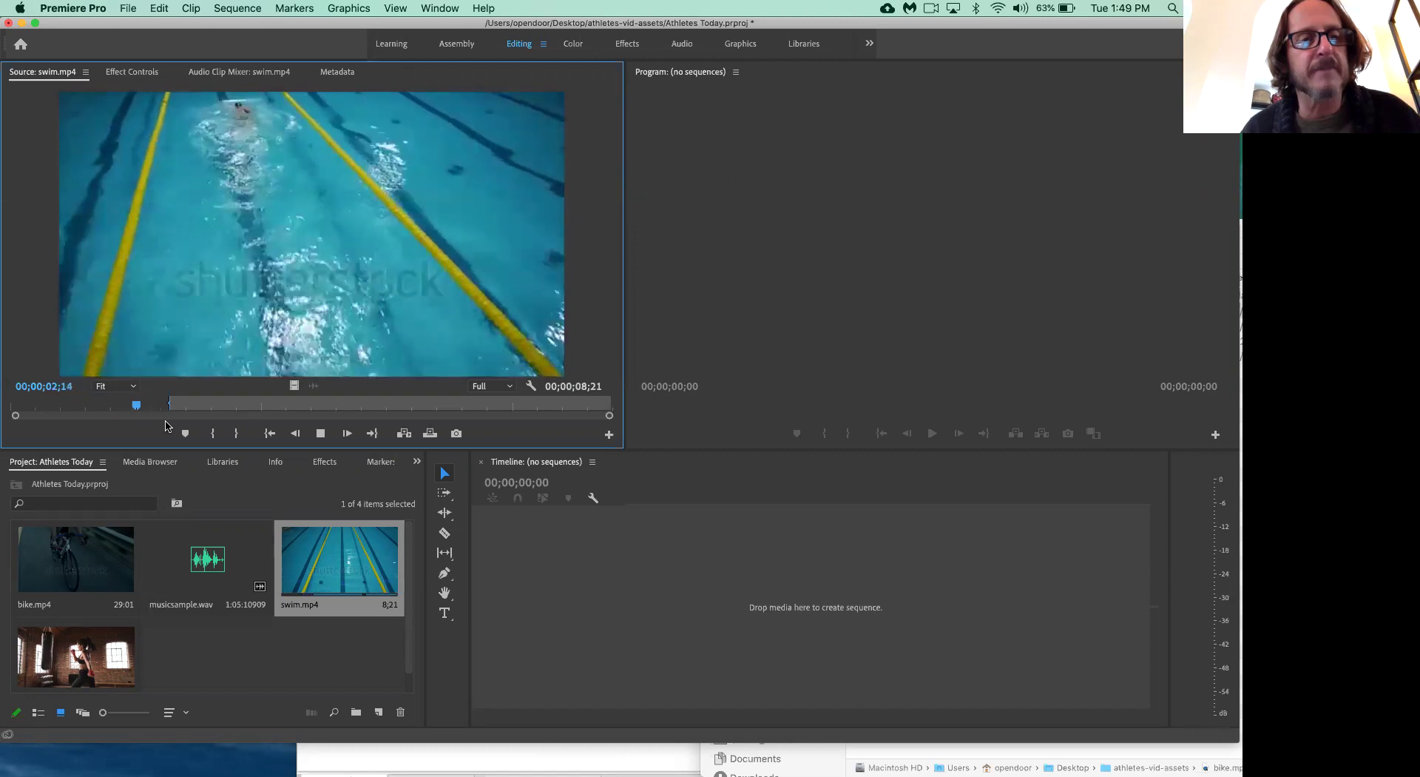
pyautogui.press('k')
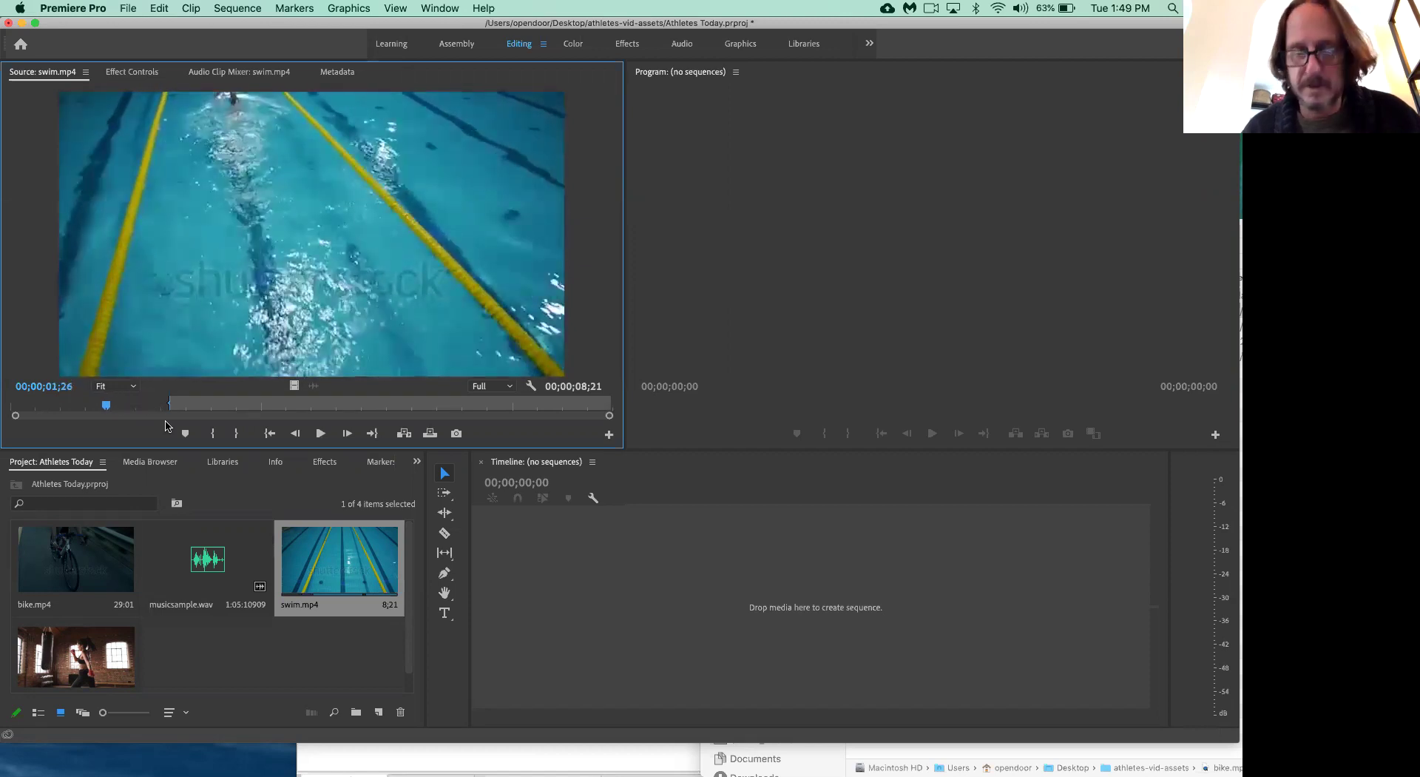
pyautogui.press('i')
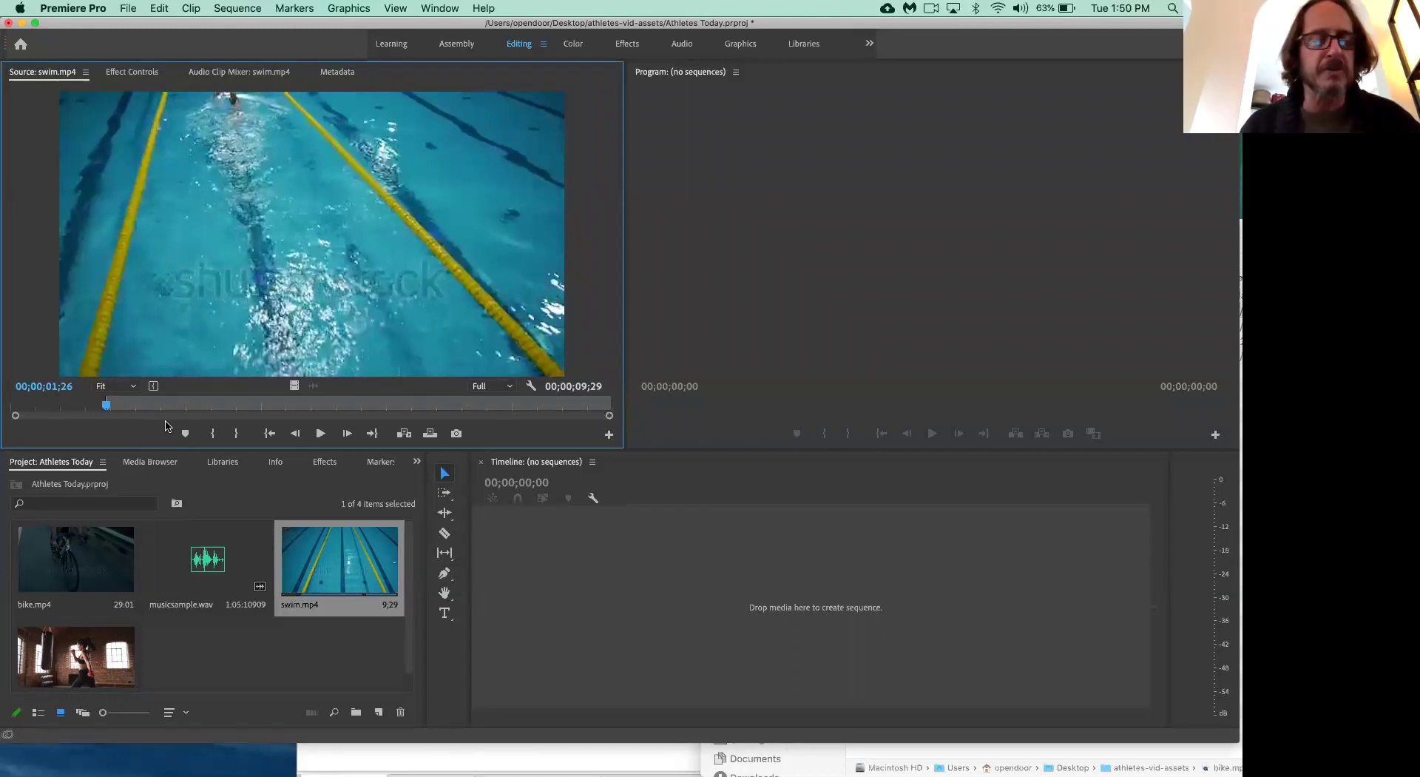
# - Preview swim.mp4 from the In point up to 00;00;10;06, and play it in reverse to find the swimmer's exit
pyautogui.press('space')
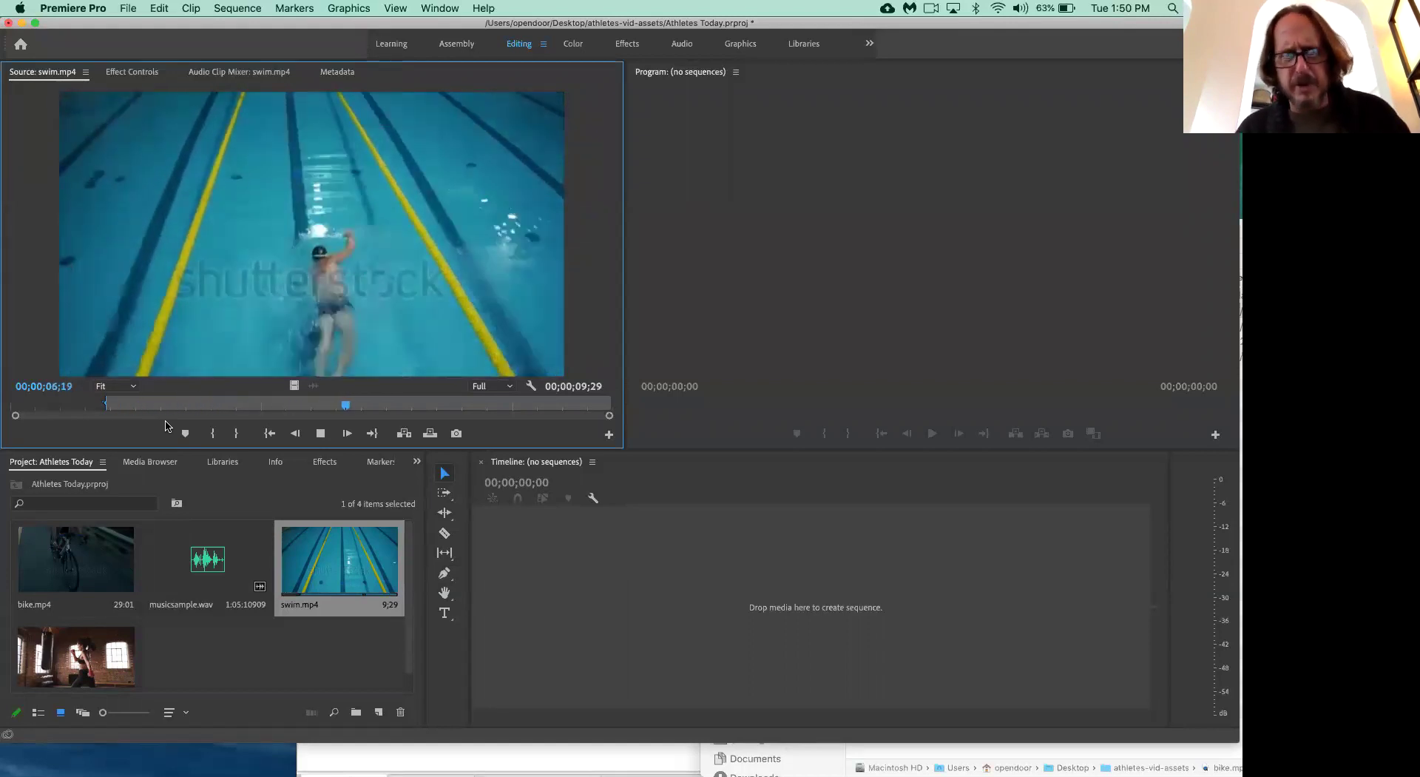
pyautogui.press('space')
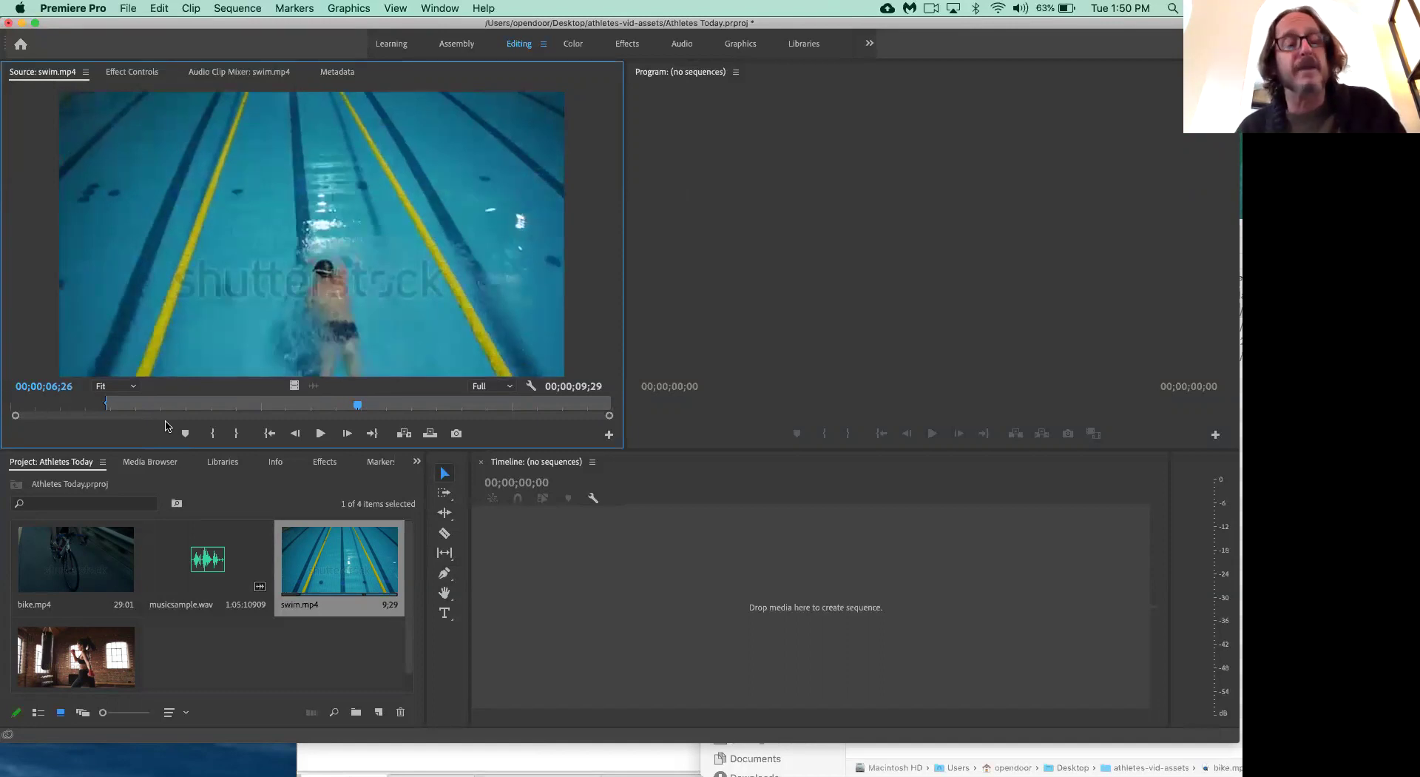
pyautogui.press('space')
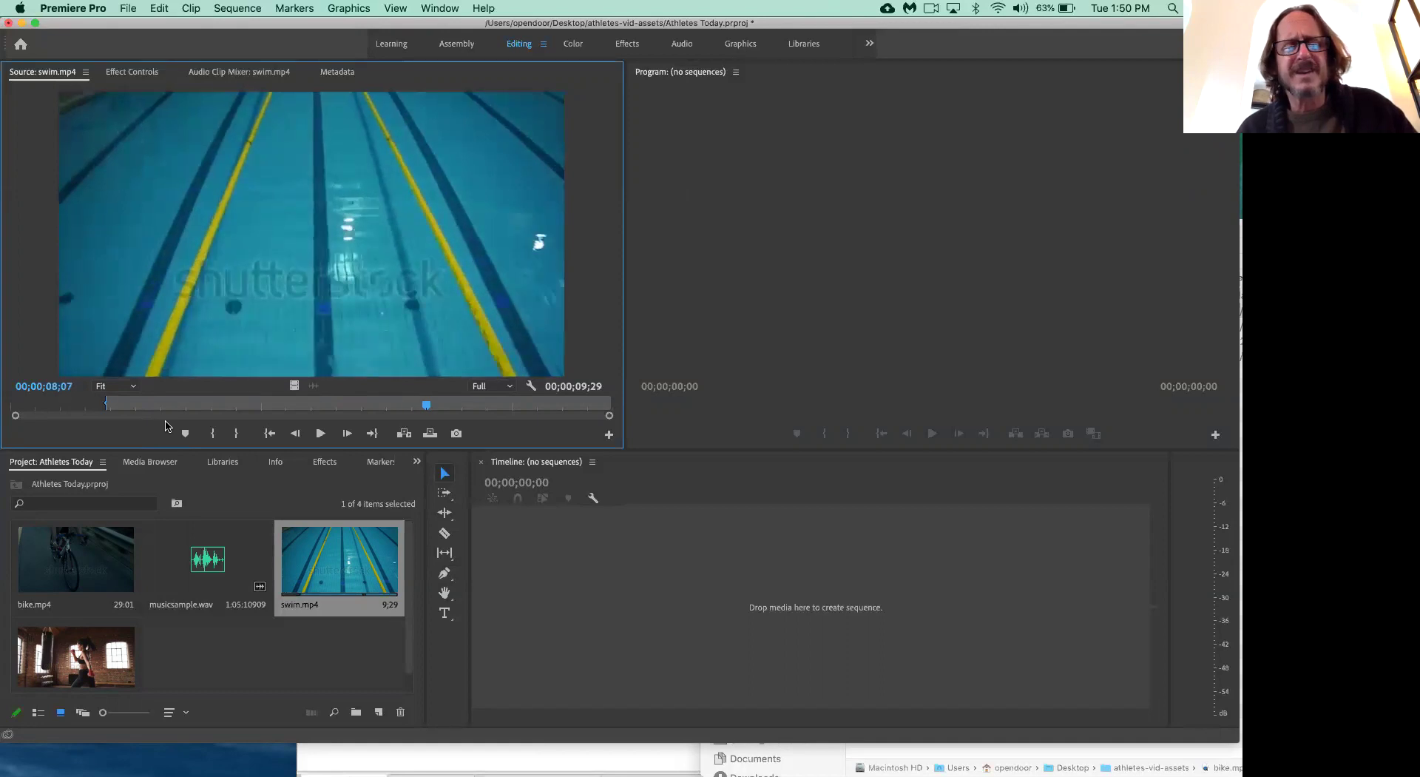
pyautogui.press('space')
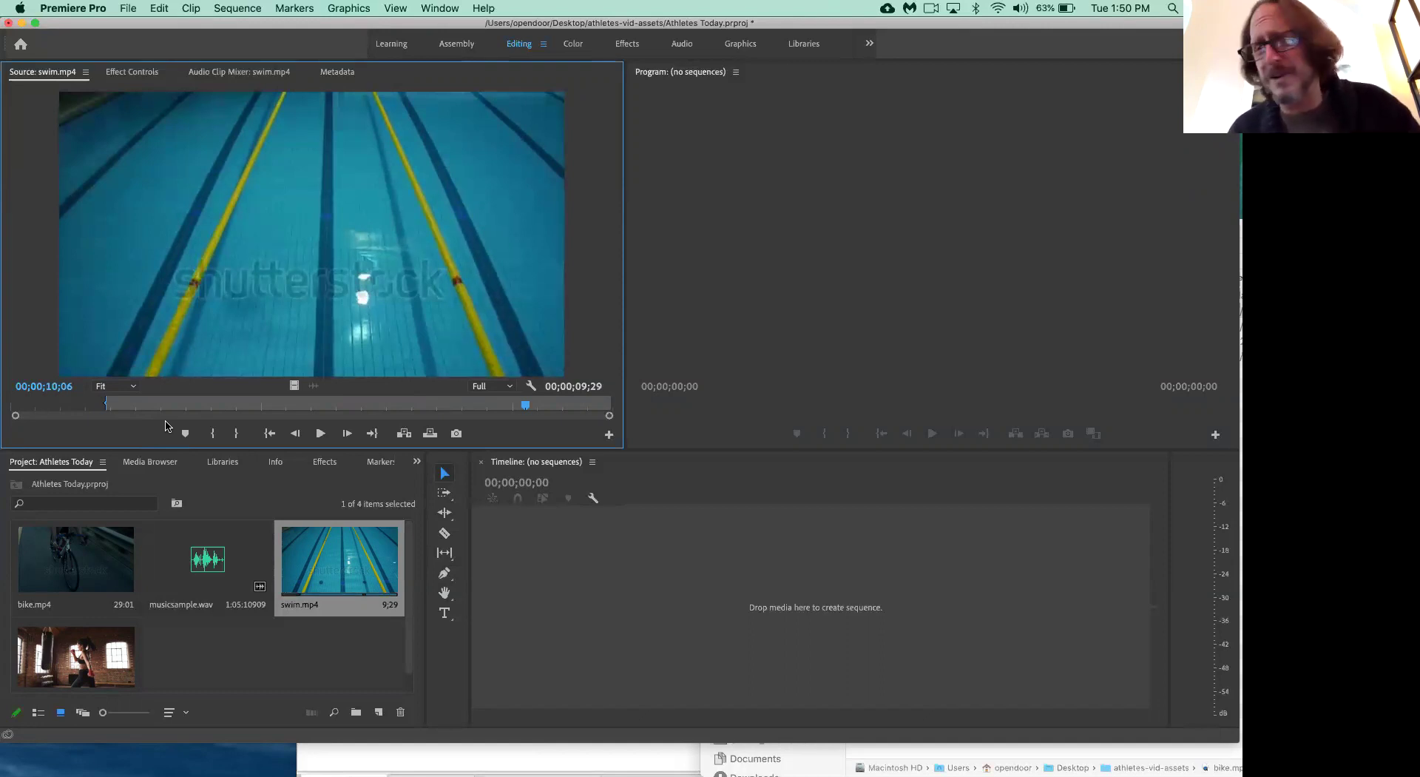
pyautogui.press('j')
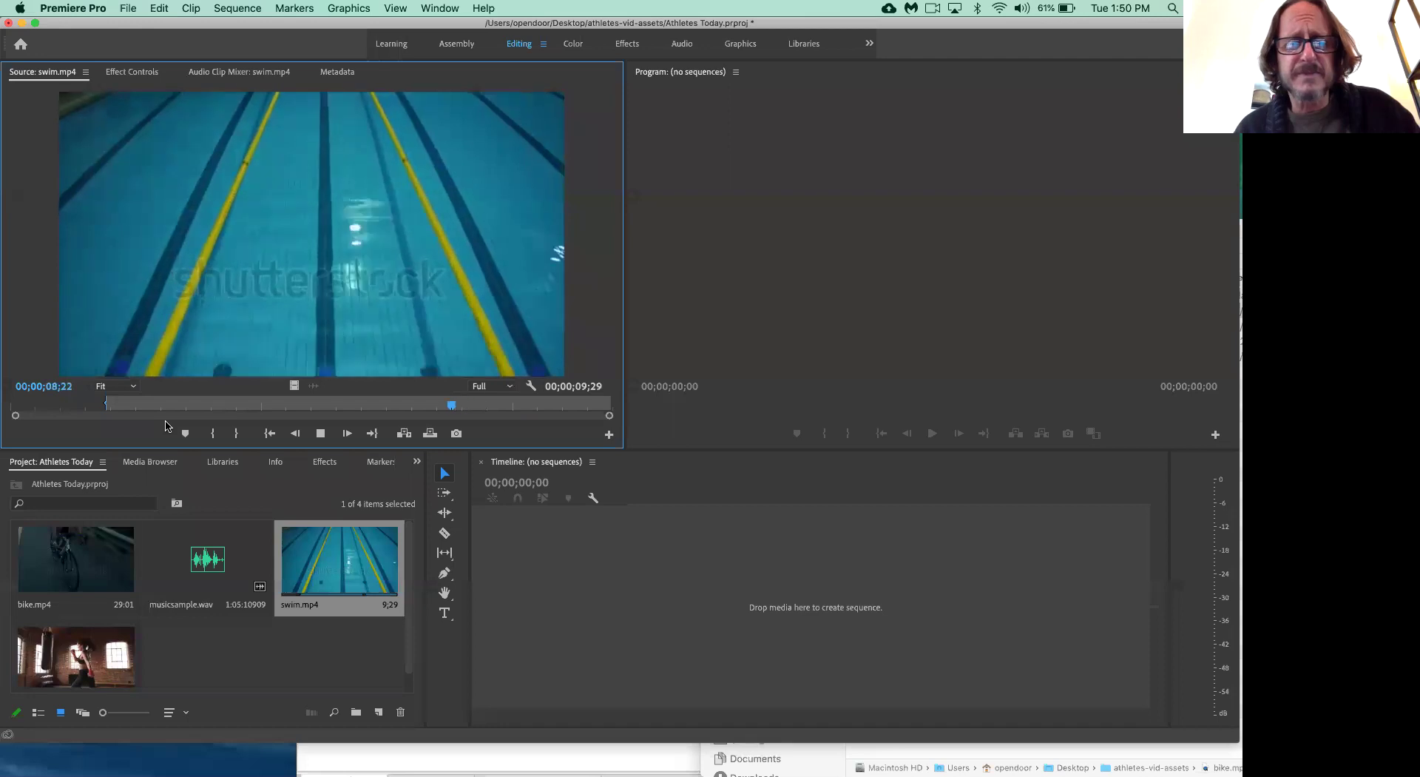
pyautogui.press('k')
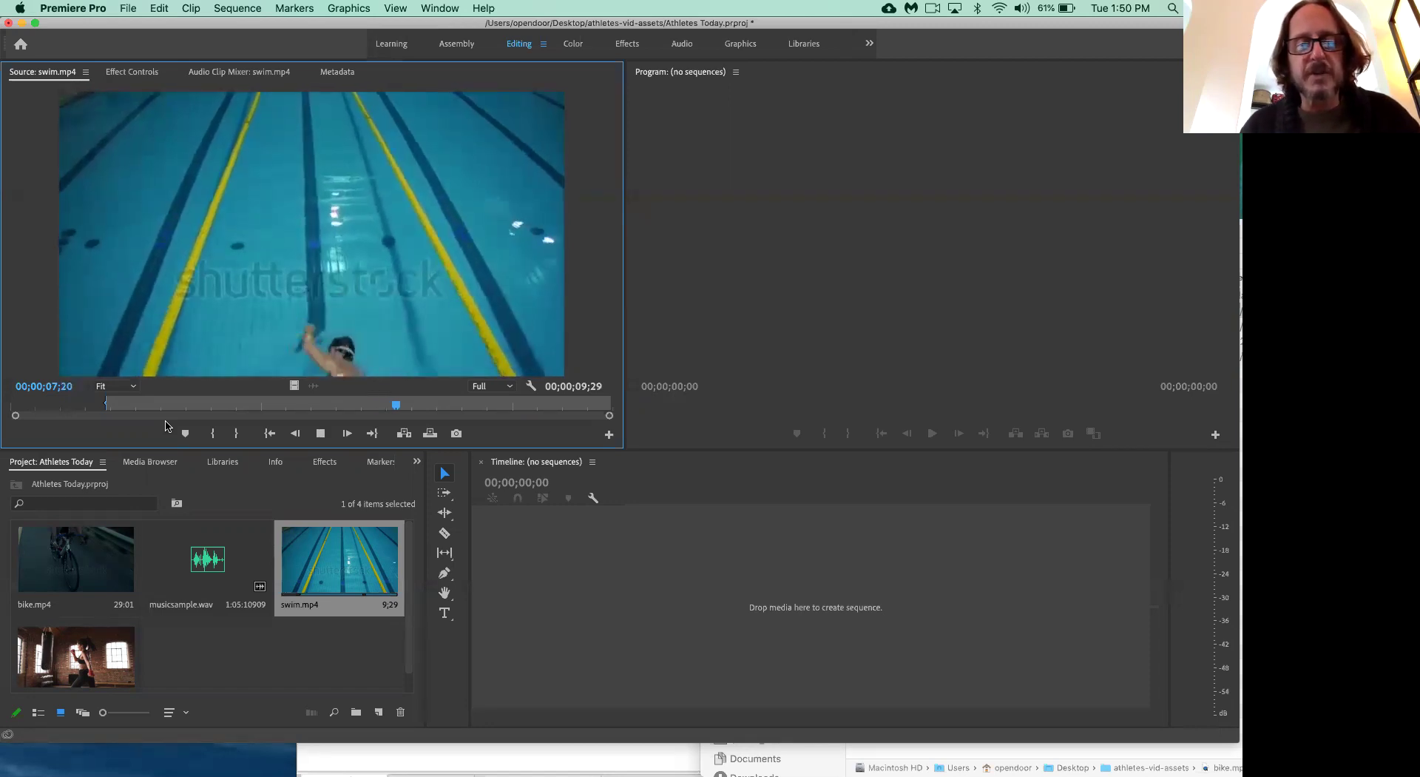
# - Play swim.mp4 forward past the swimmer's exit, and cue the Source monitor back to 00;00;07;05
pyautogui.press('space')
pyautogui.press('Right')
pyautogui.press('Right')
pyautogui.press('Right')
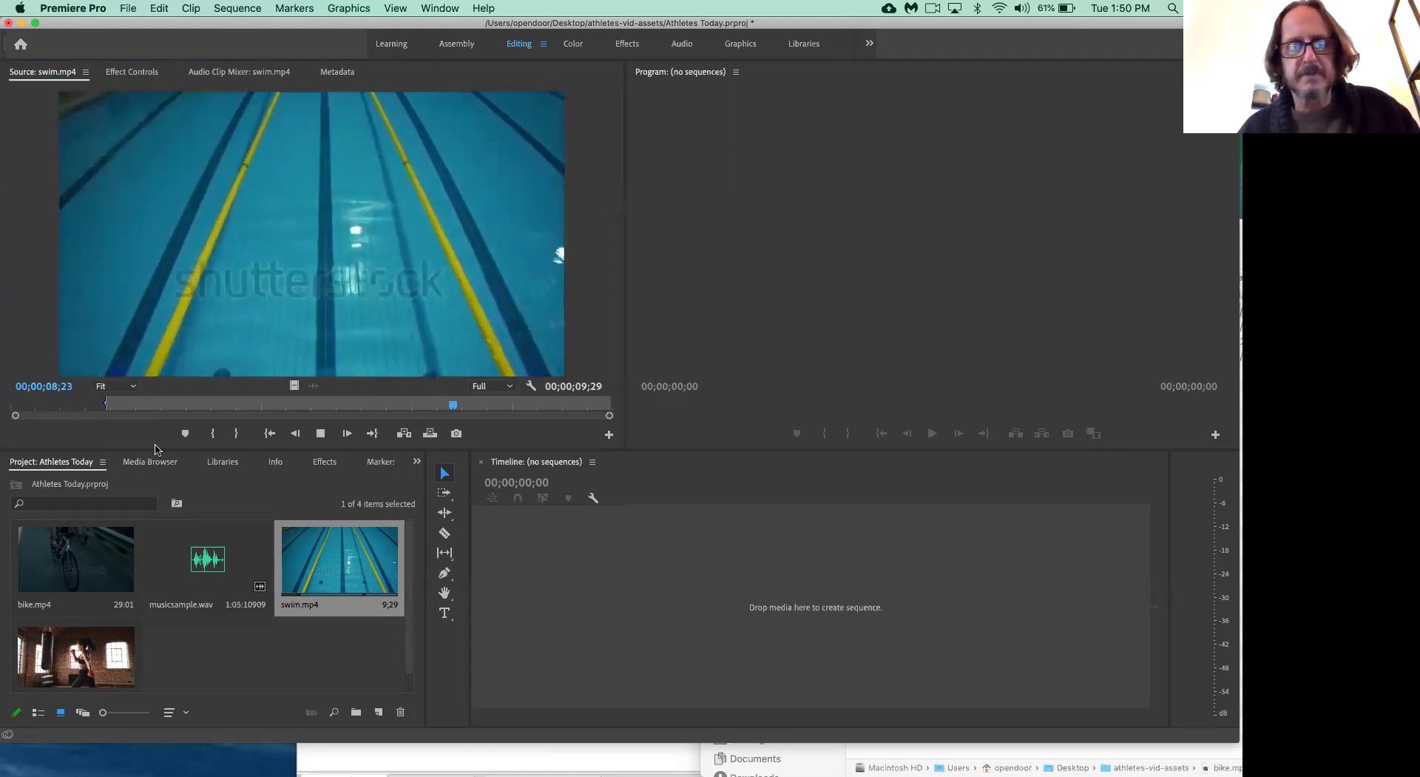
pyautogui.click(303, 331)
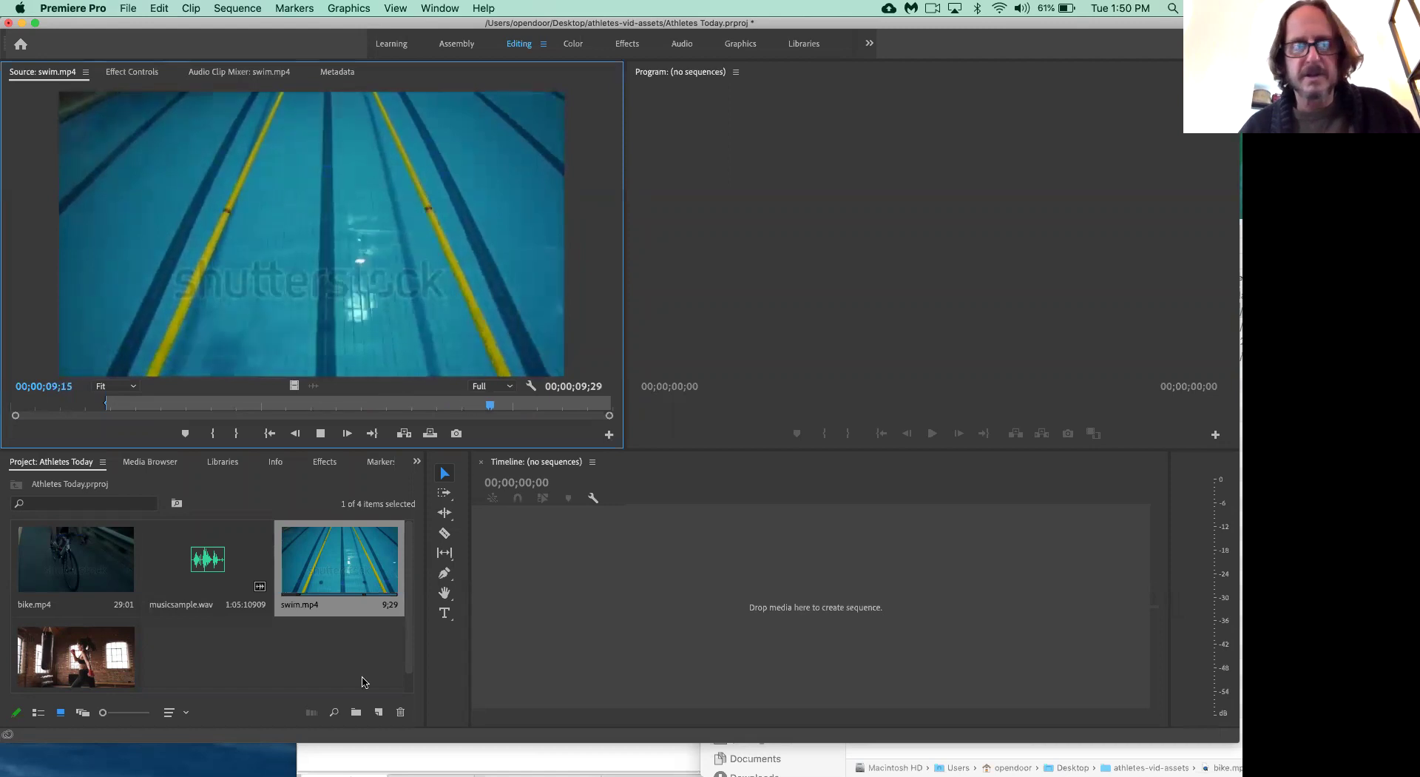
pyautogui.click(372, 404)
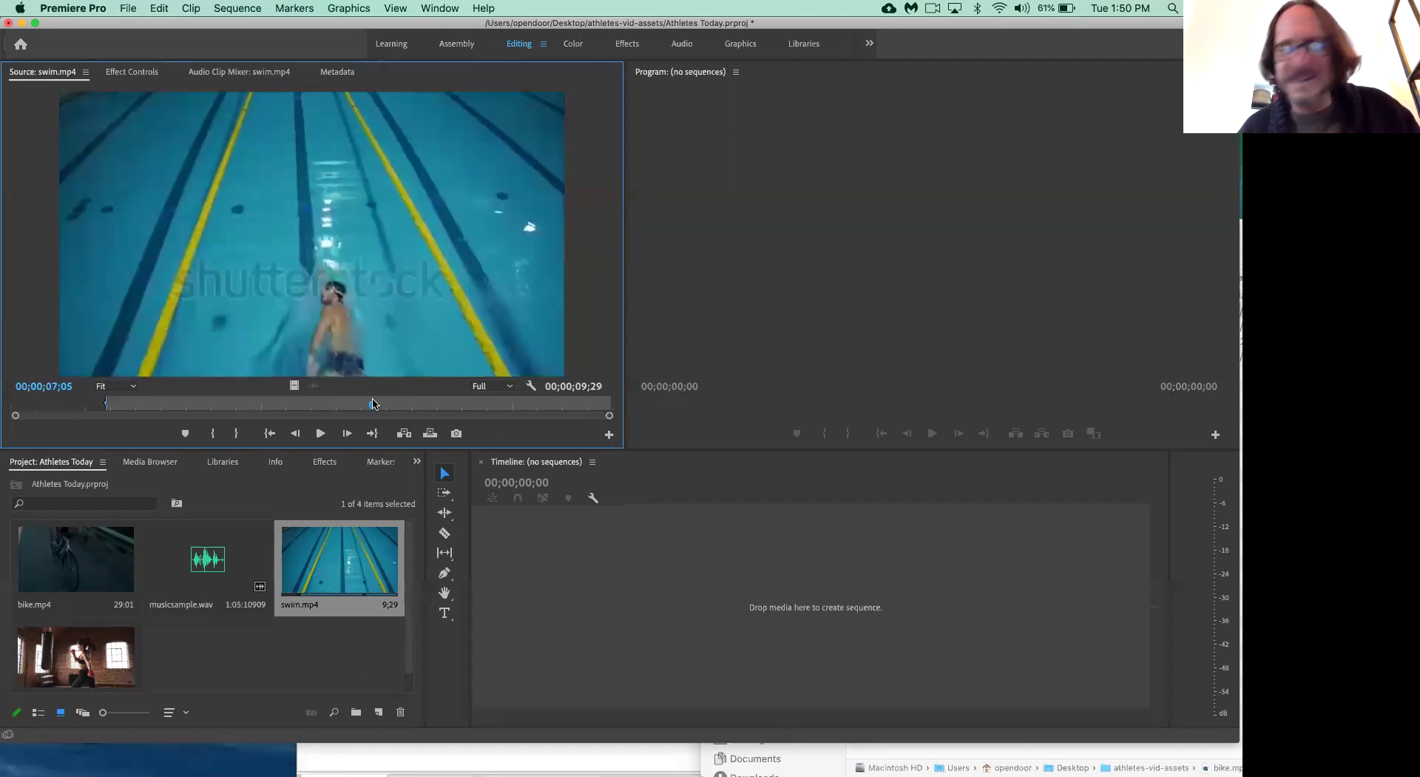
pyautogui.click(299, 592)
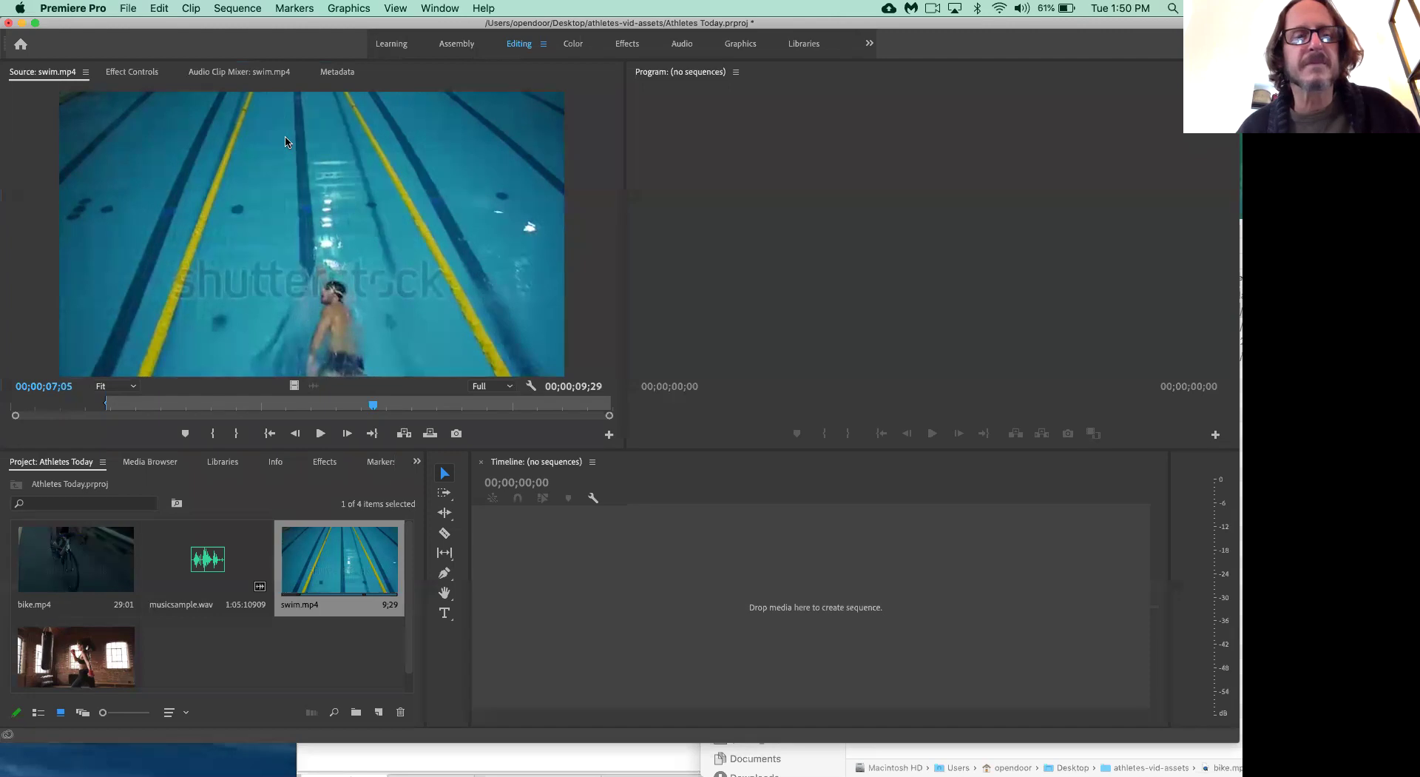
pyautogui.click(390, 340)
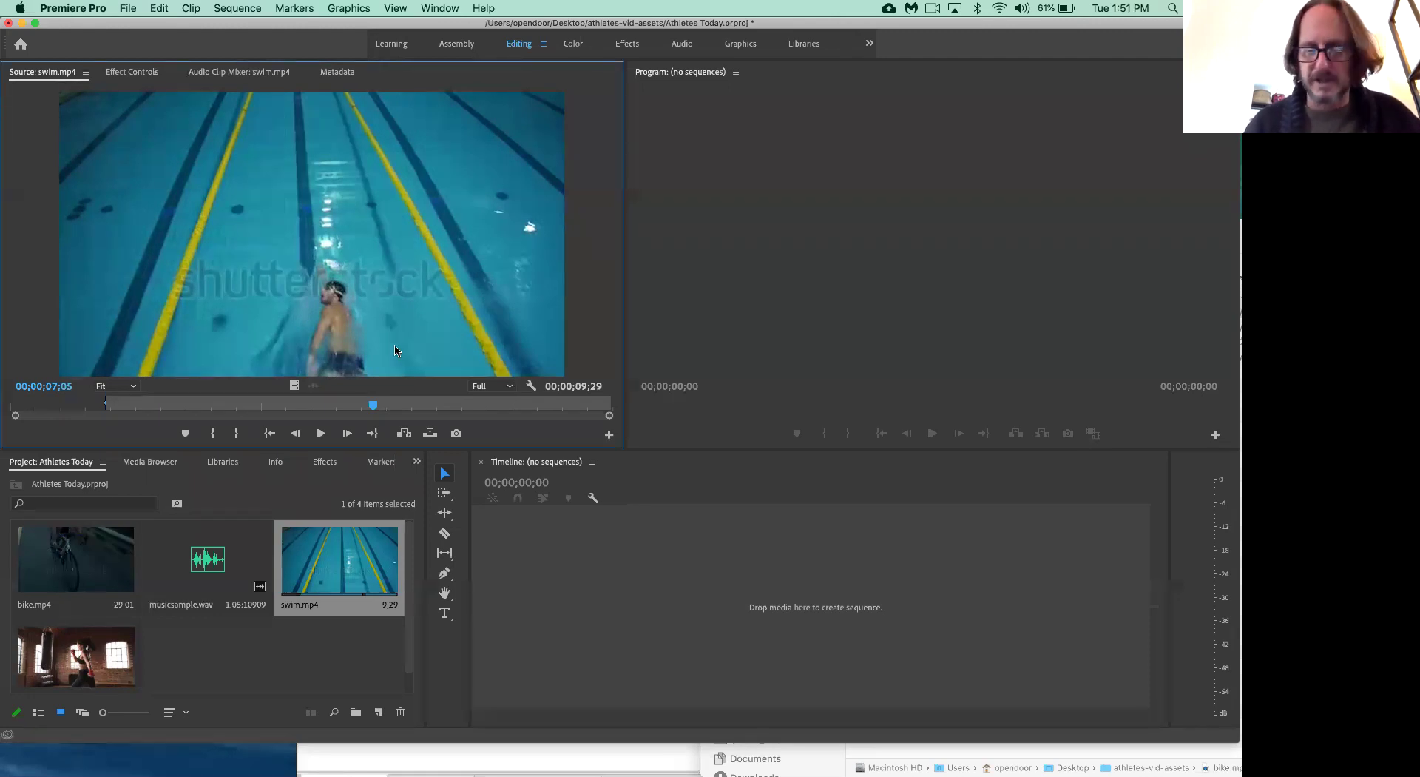
# - Play swim.mp4 until the swimmer leaves the frame, fine-tune to 00;00;08;02 by single frames, and mark the Out point
pyautogui.press('space')
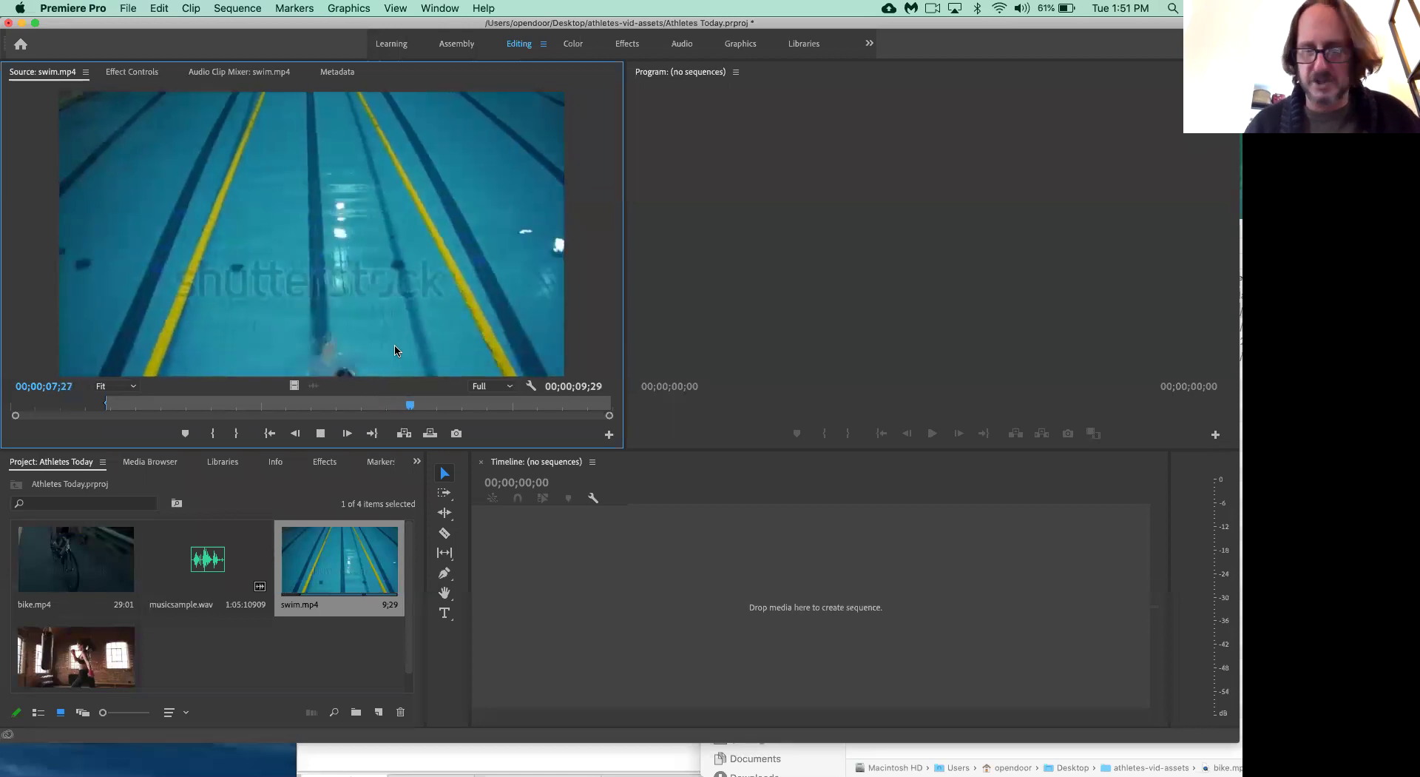
pyautogui.press('Left')
pyautogui.press('Left')
pyautogui.press('Left')
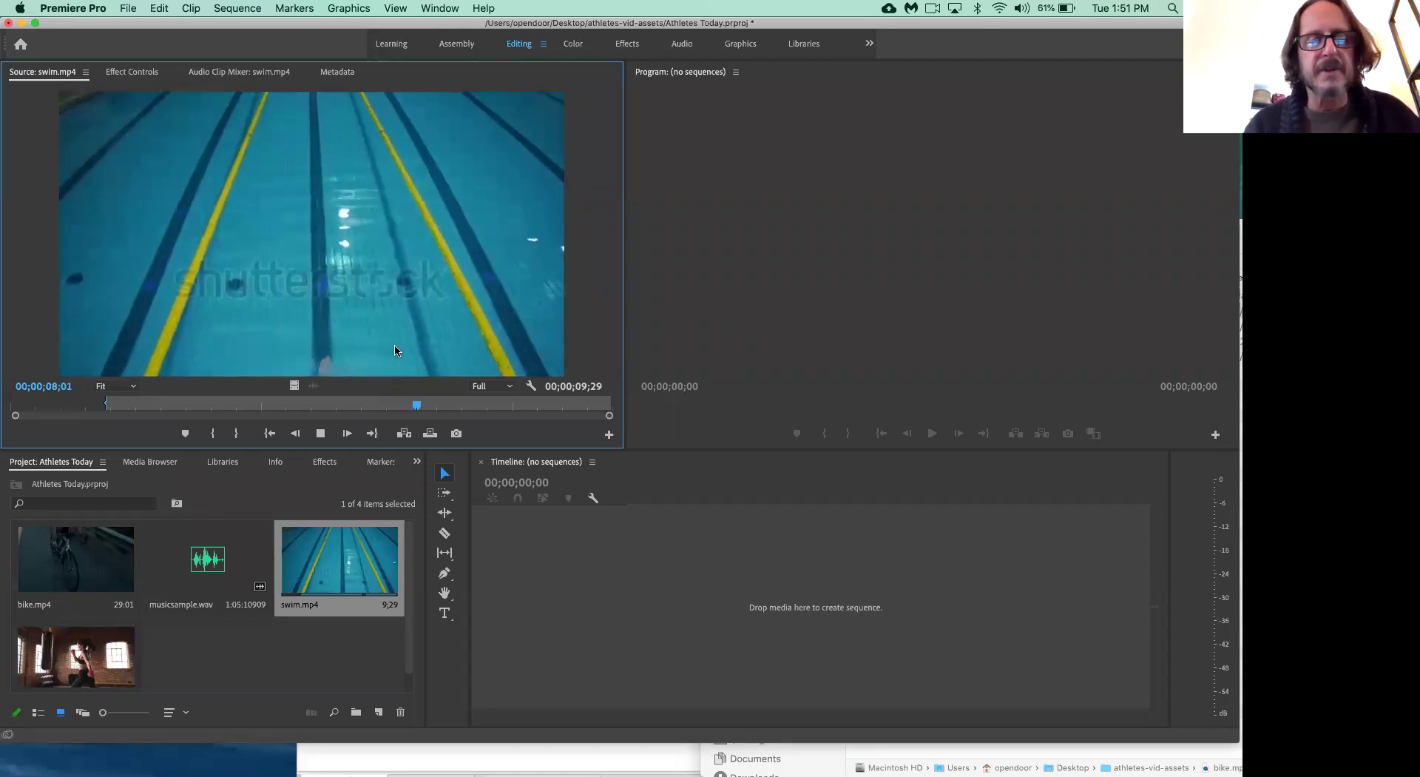
pyautogui.press('Right')
pyautogui.press('Right')
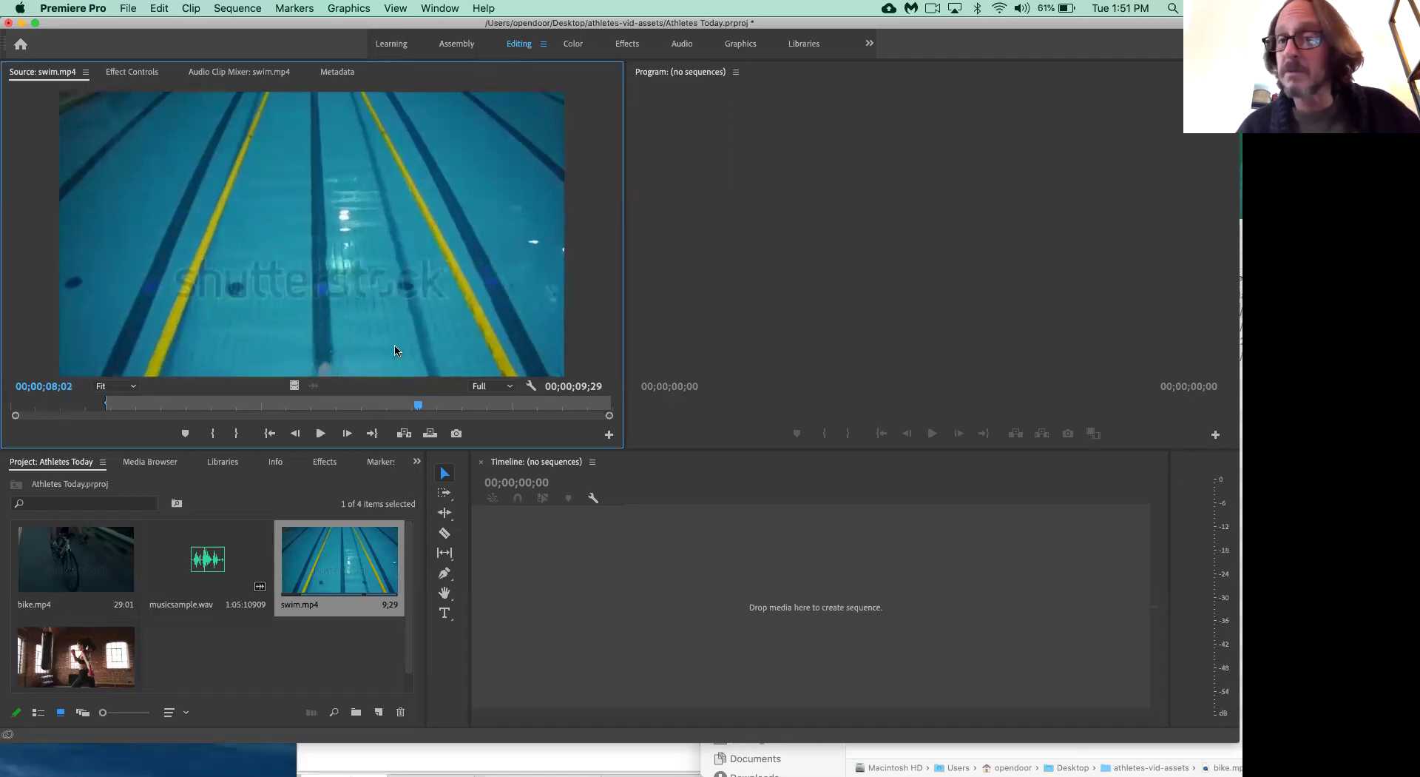
pyautogui.press('o')
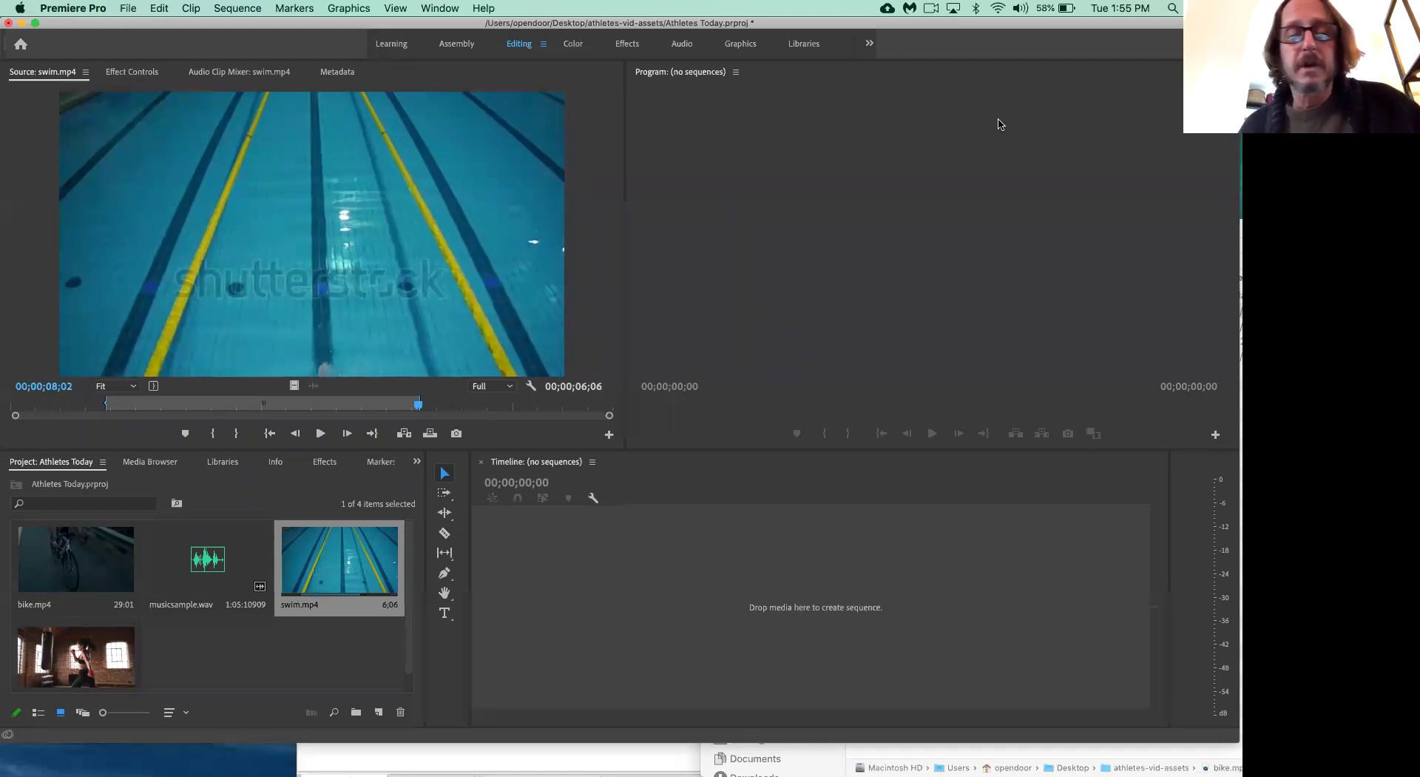
# - Create a sequence from the trimmed swim.mp4, and replace its clip with a fresh copy at the start of track V1
pyautogui.click(304, 268)
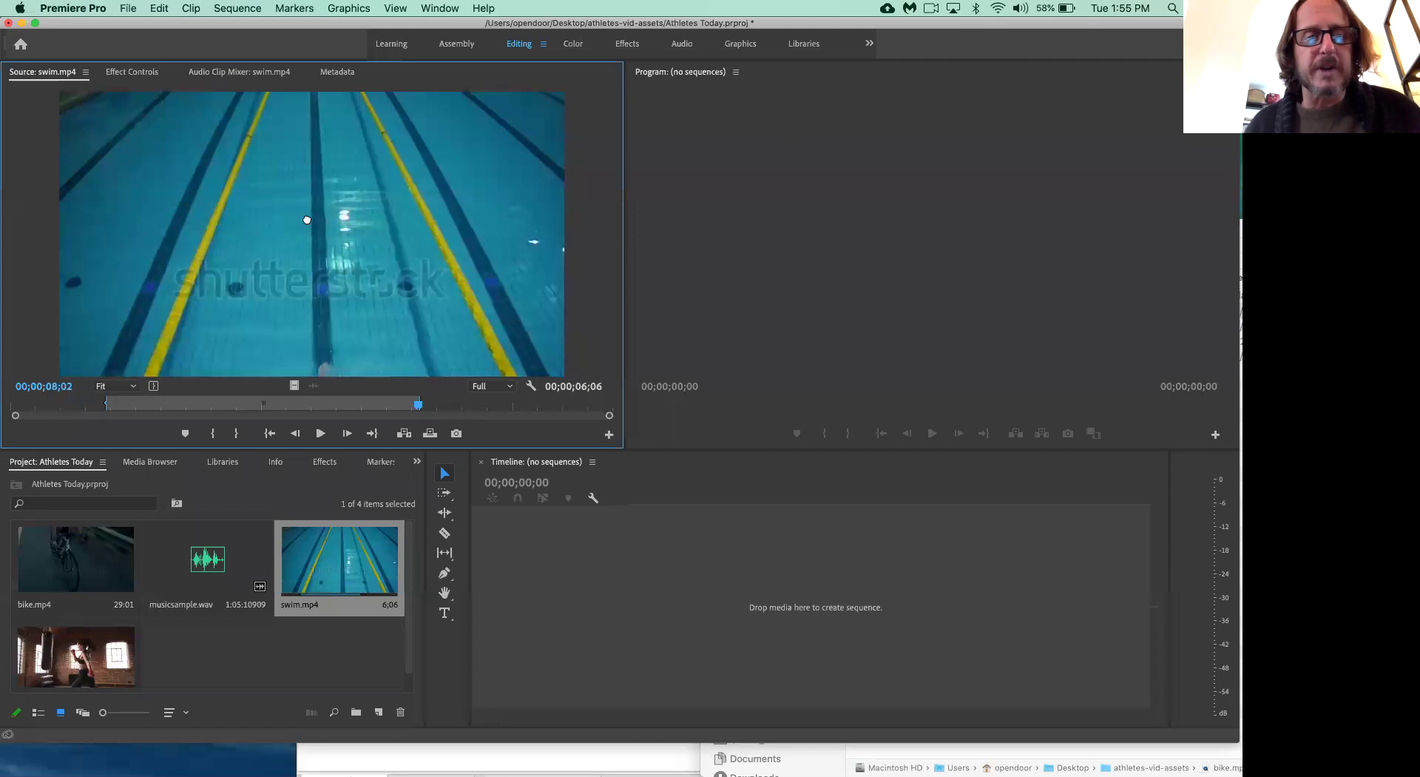
pyautogui.moveTo(345, 262); pyautogui.dragTo(591, 549)
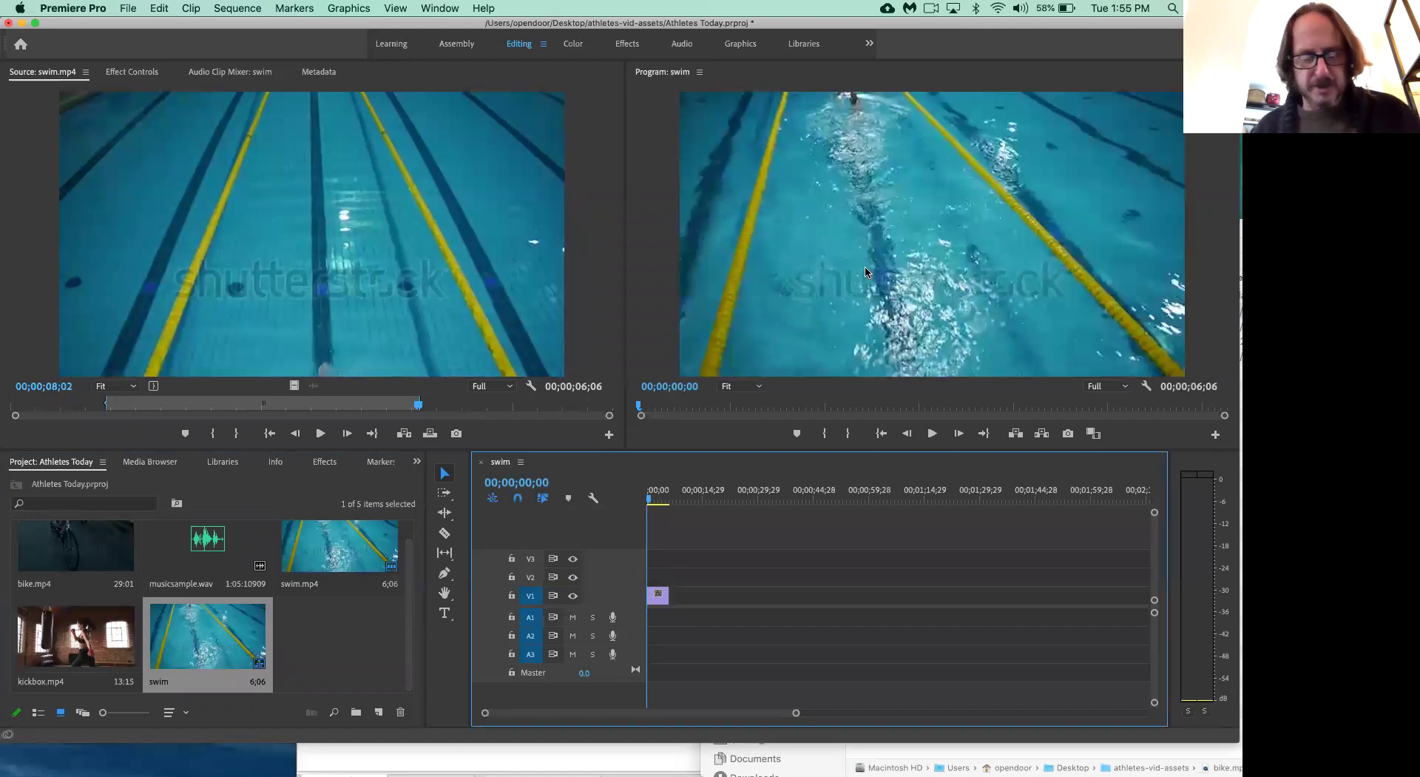
pyautogui.press('BackSpace')
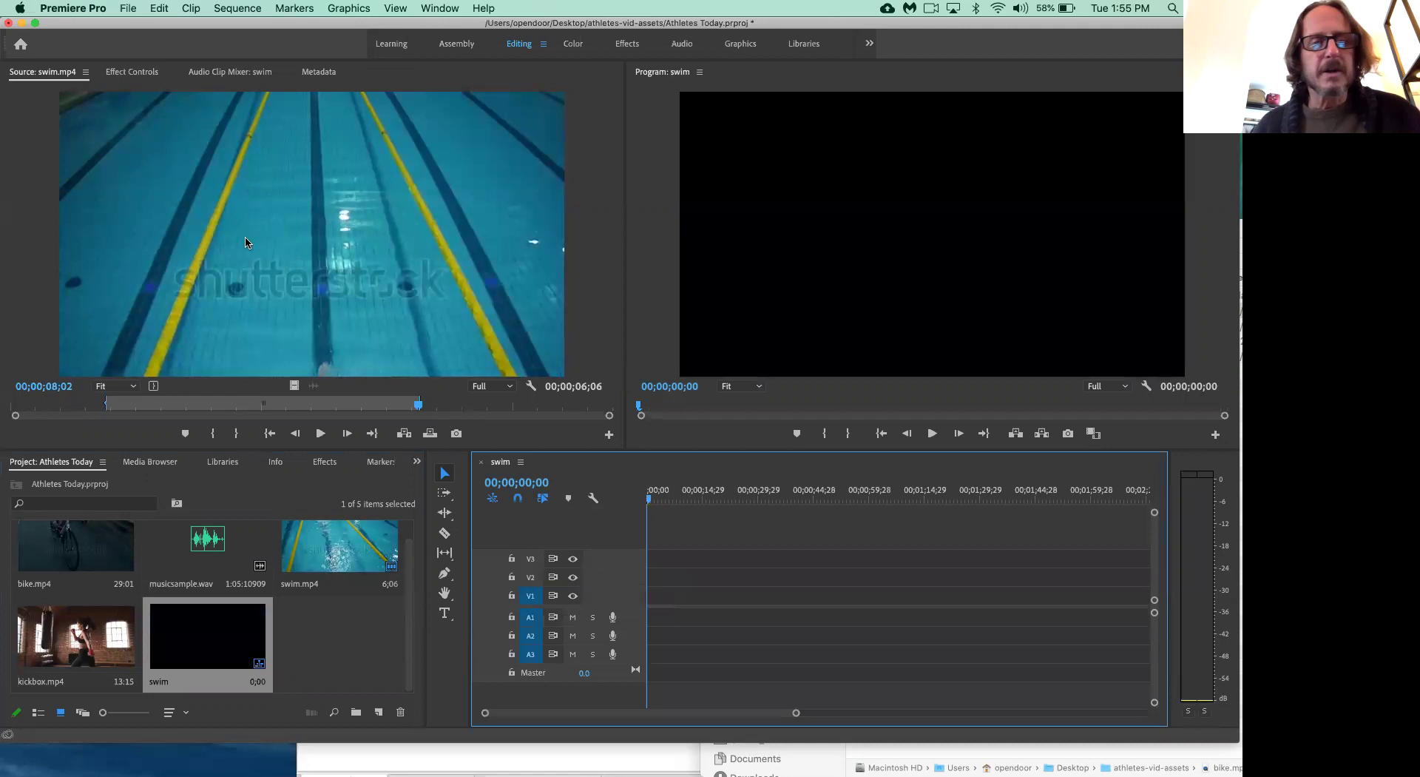
pyautogui.click(320, 250)
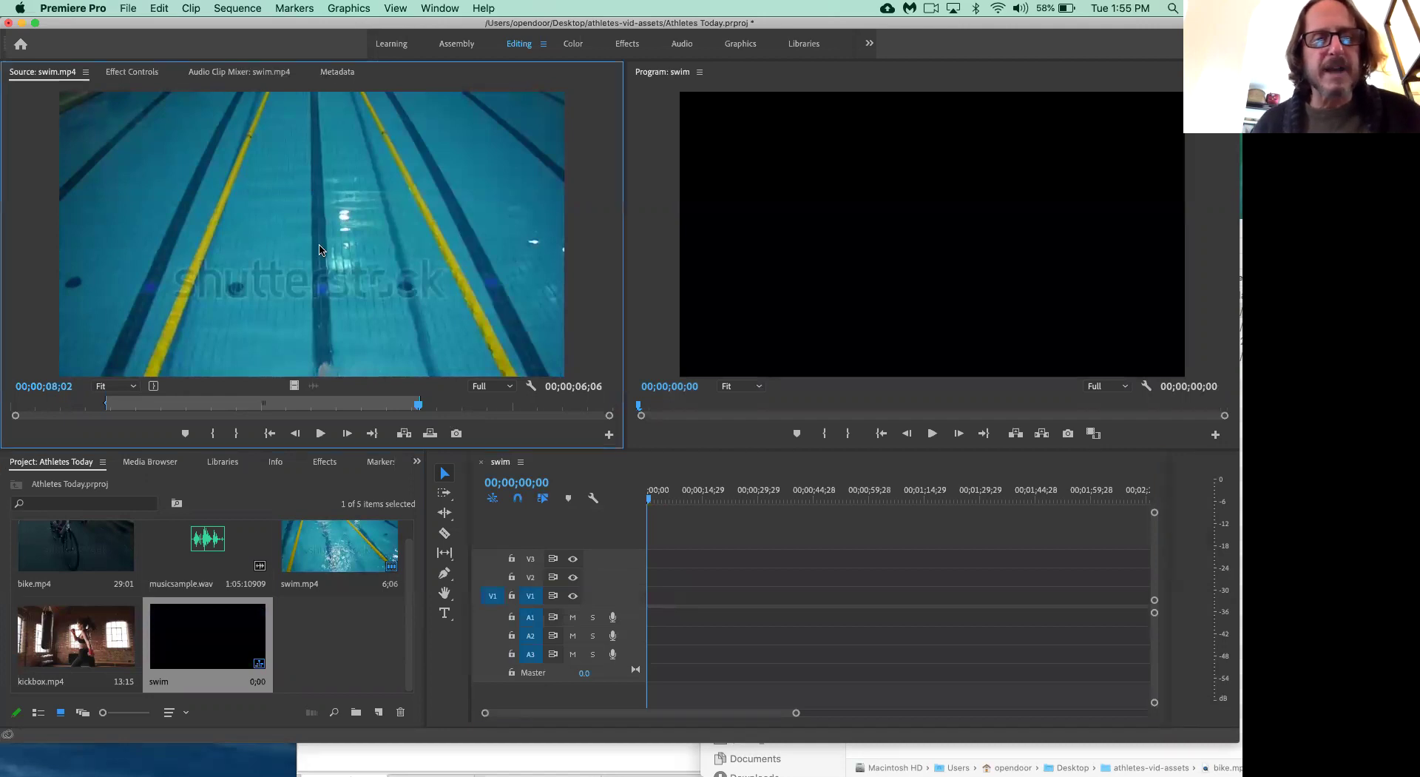
pyautogui.moveTo(397, 271); pyautogui.dragTo(648, 608)
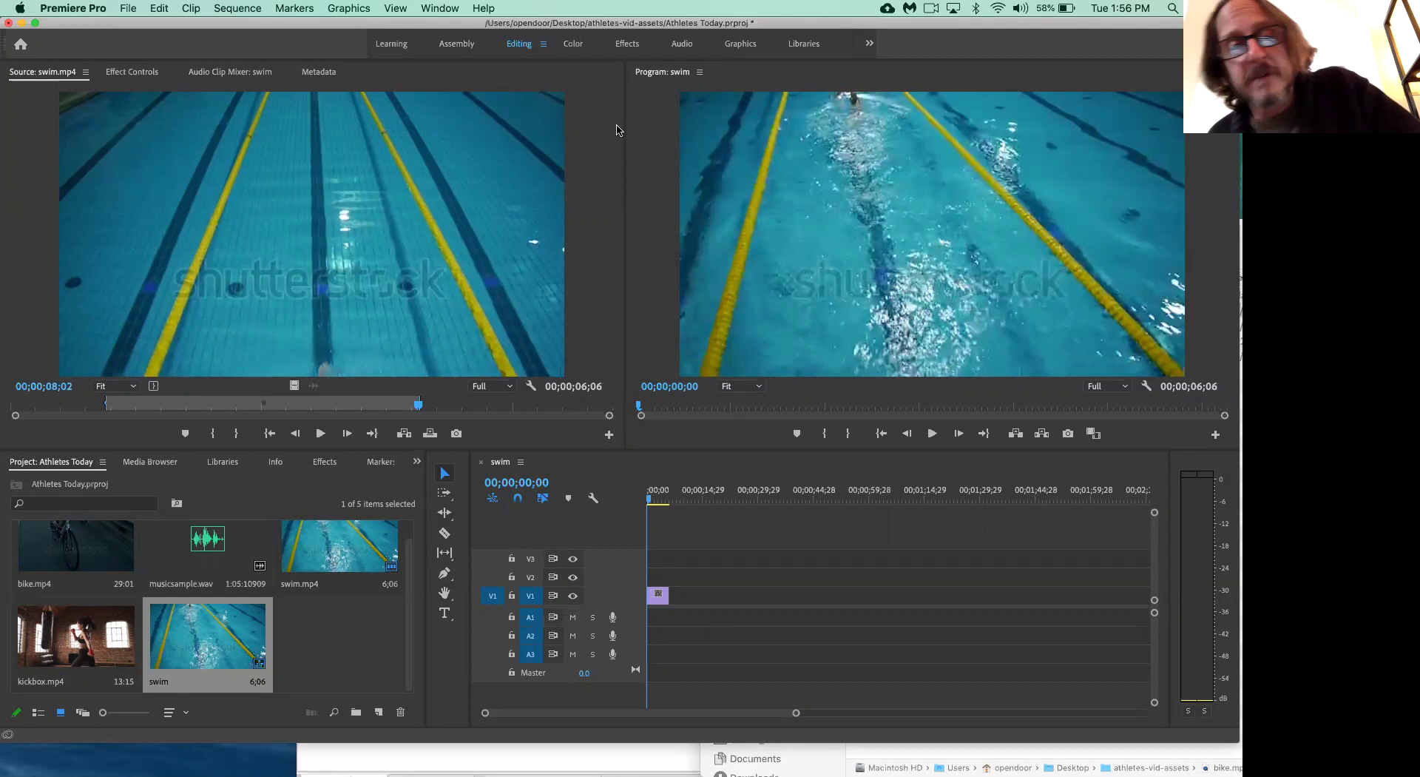
# - Add a second, video-only copy of swim.mp4 to track V1 at 00;00;21;04, and delete that copy
pyautogui.click(293, 386)
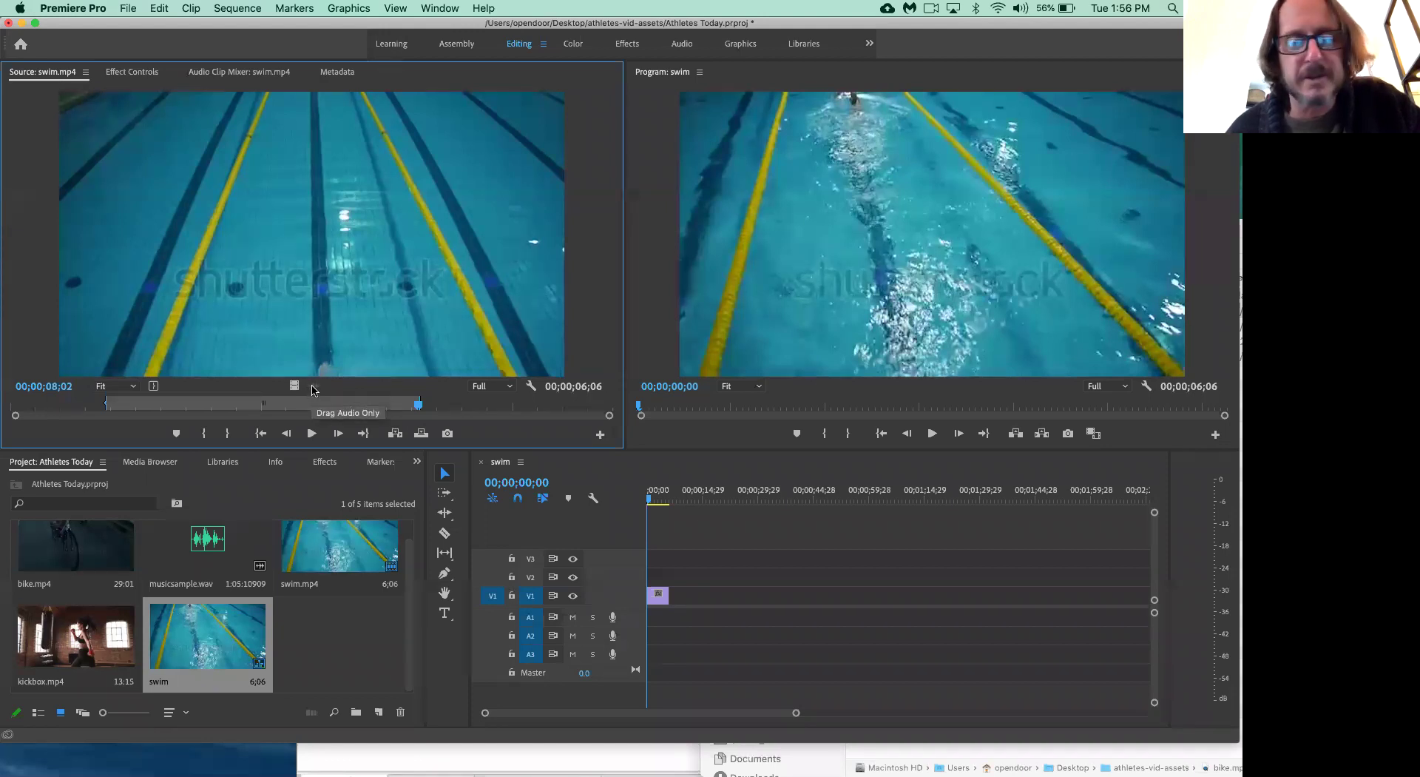
pyautogui.moveTo(313, 386); pyautogui.dragTo(726, 601)
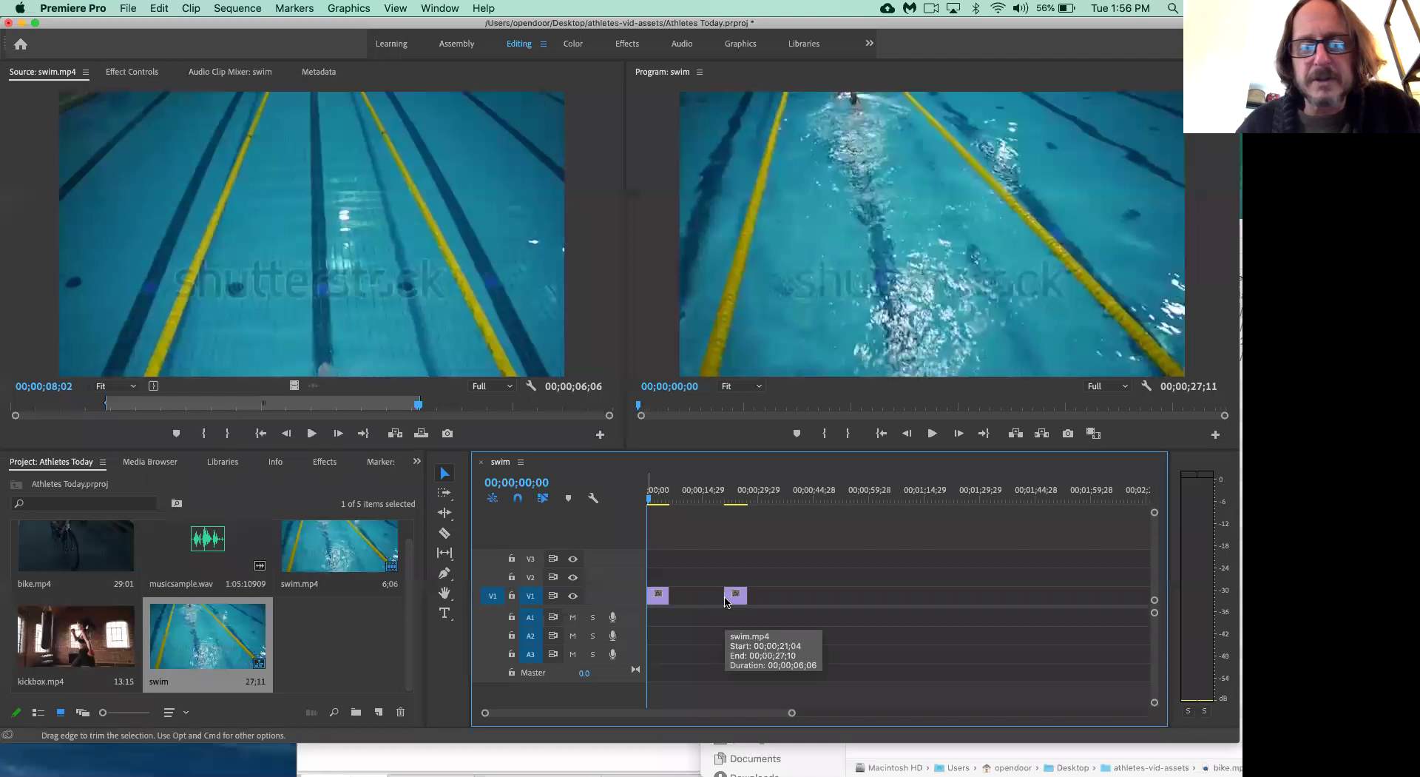
pyautogui.click(737, 601)
pyautogui.press('Delete')
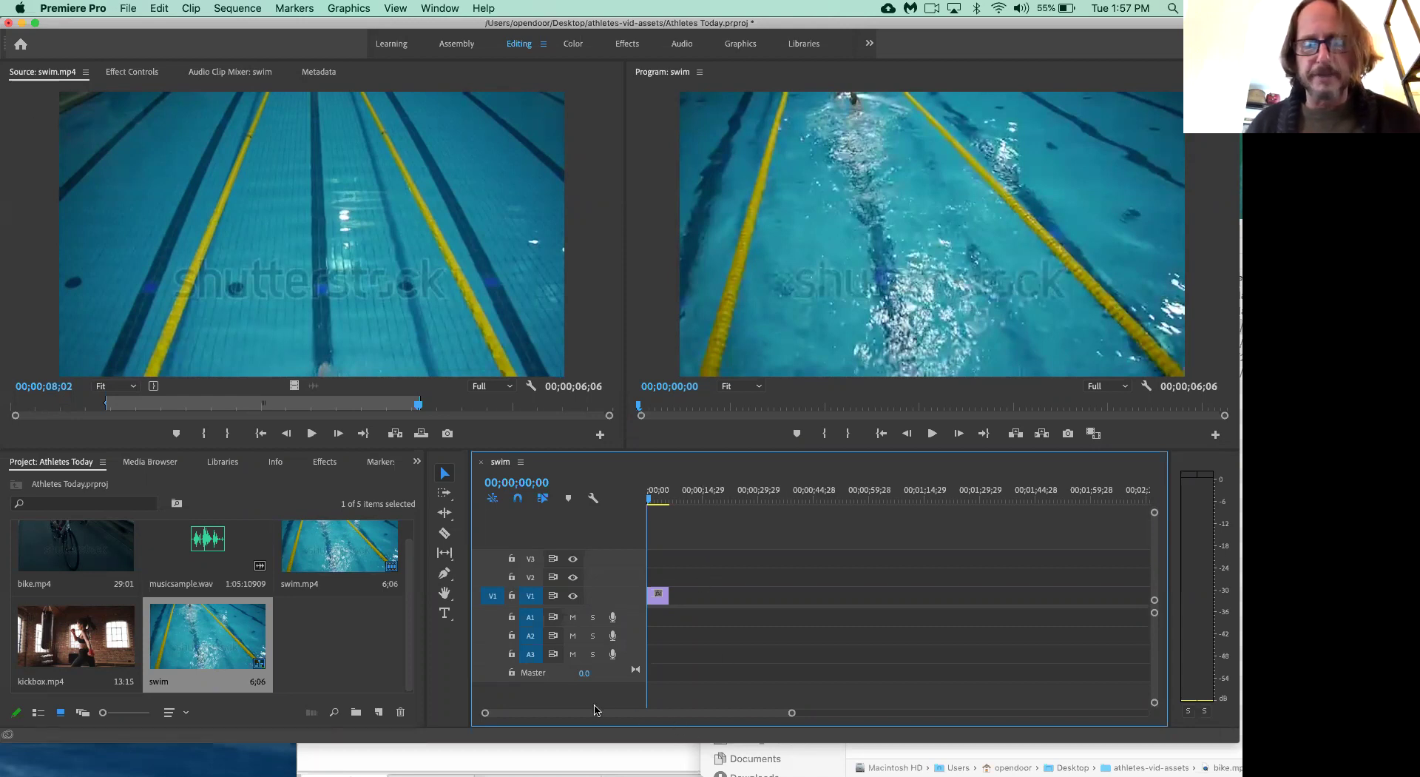
# - Examine the swim sequence by scrolling along its timeline and zooming in and out on the swim.mp4 clip
pyautogui.hscroll(3, 640, 718)
pyautogui.hscroll(6, 645, 719)
pyautogui.hscroll(-9, 788, 721)
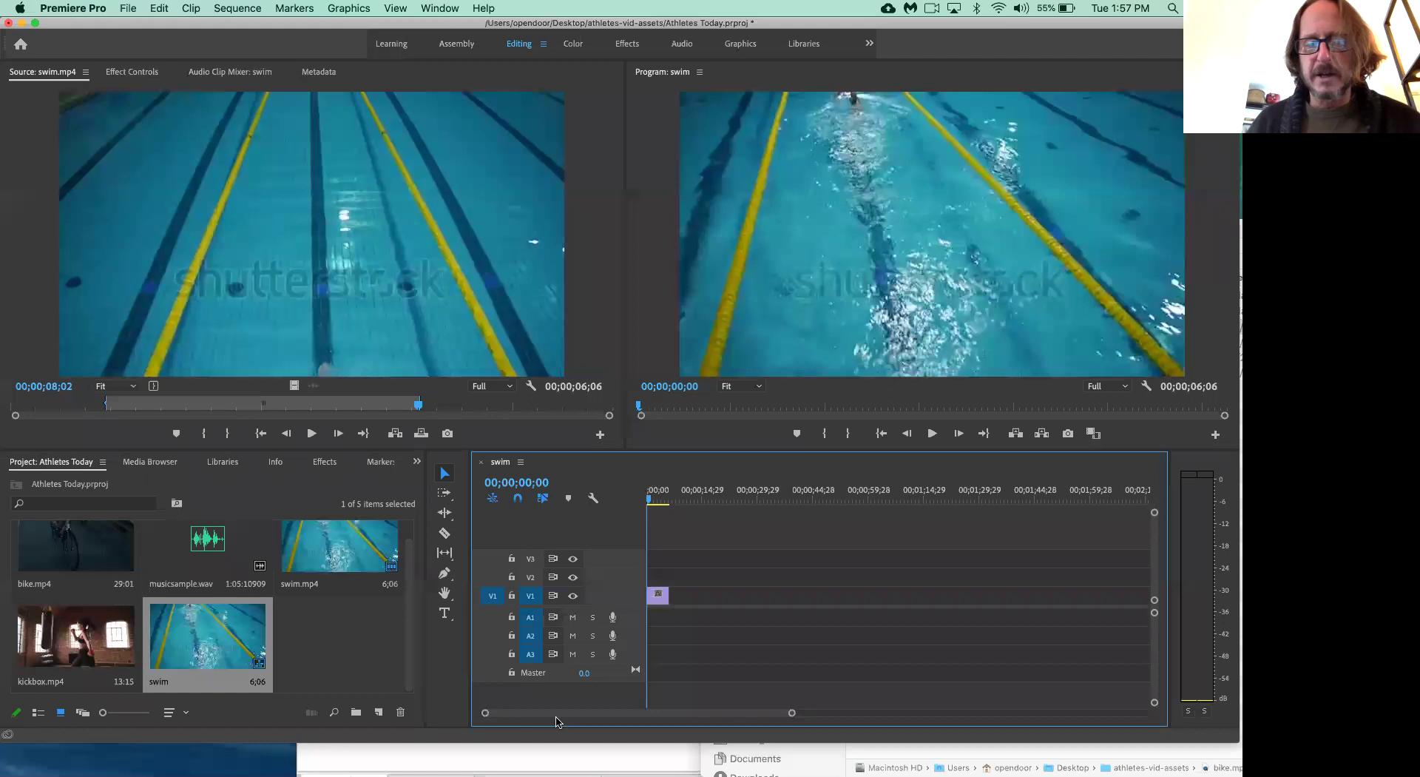
pyautogui.hscroll(4, 636, 718)
pyautogui.hscroll(-4, 671, 714)
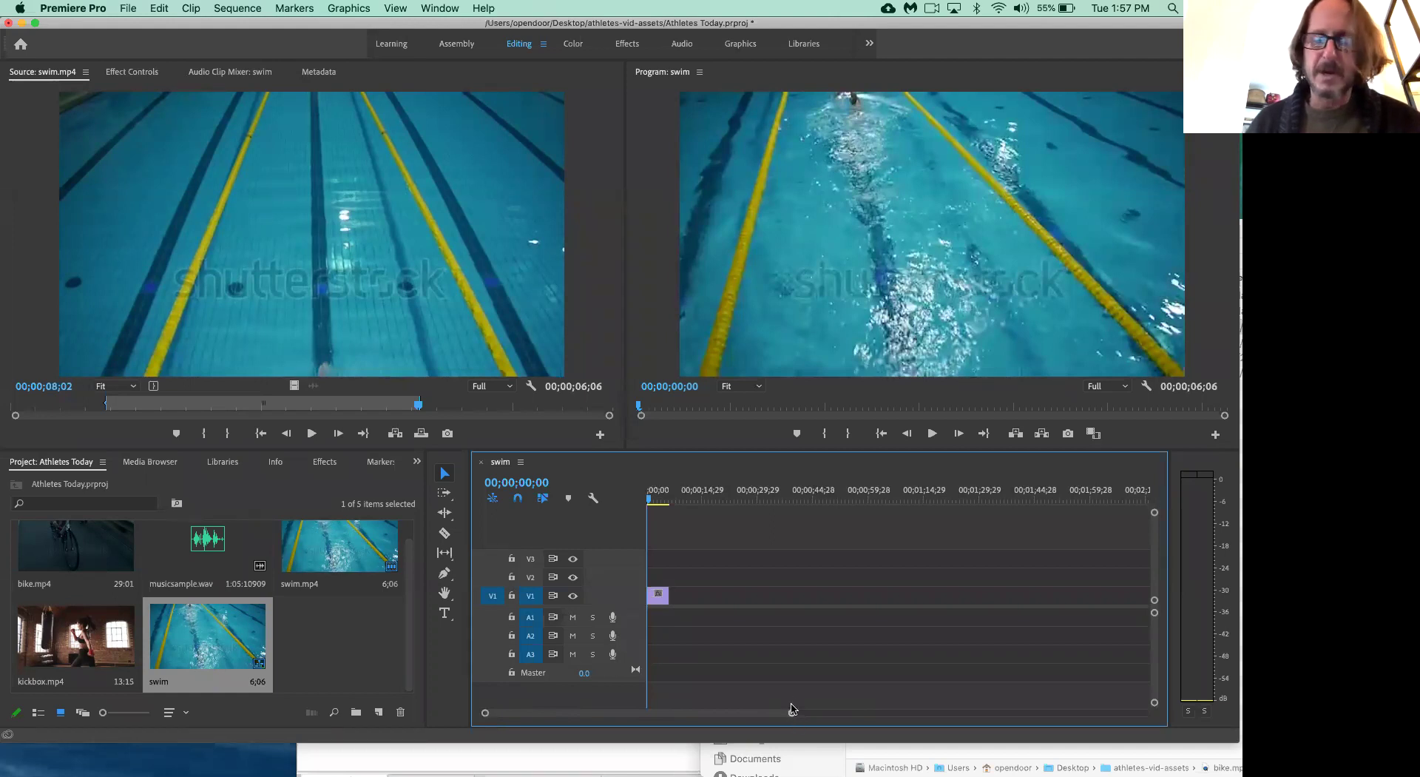
pyautogui.hscroll(2, 717, 717)
pyautogui.hscroll(-2, 717, 718)
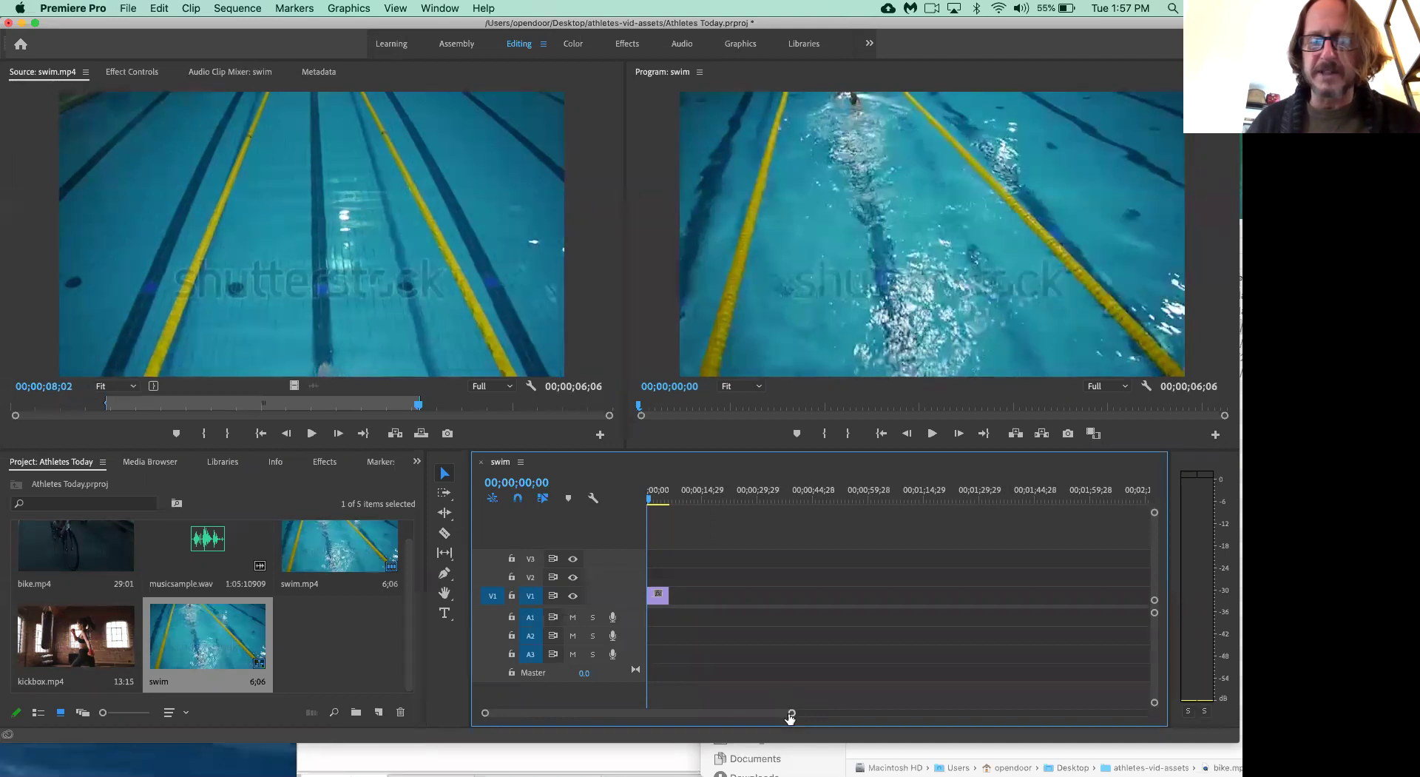
pyautogui.moveTo(795, 714); pyautogui.dragTo(721, 721)
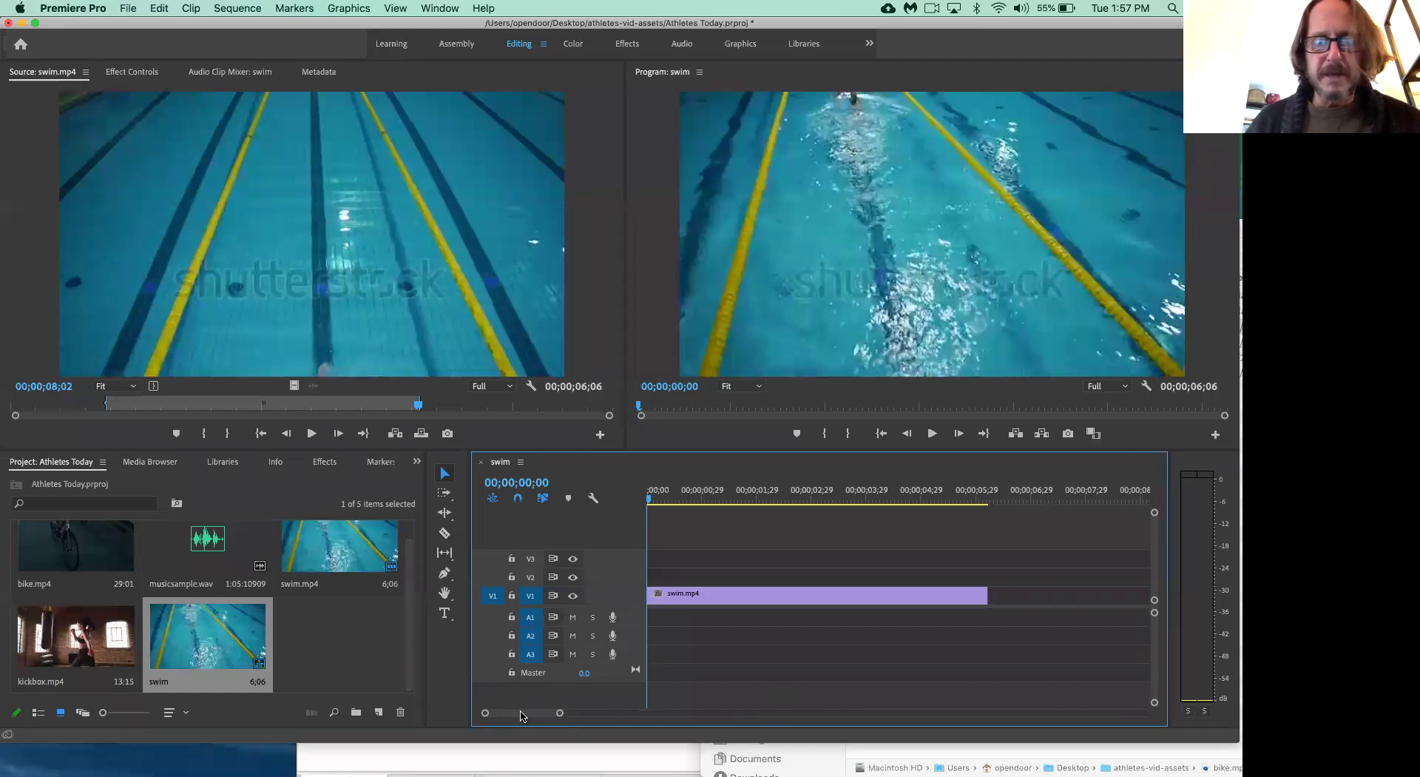
pyautogui.moveTo(524, 713); pyautogui.dragTo(705, 713)
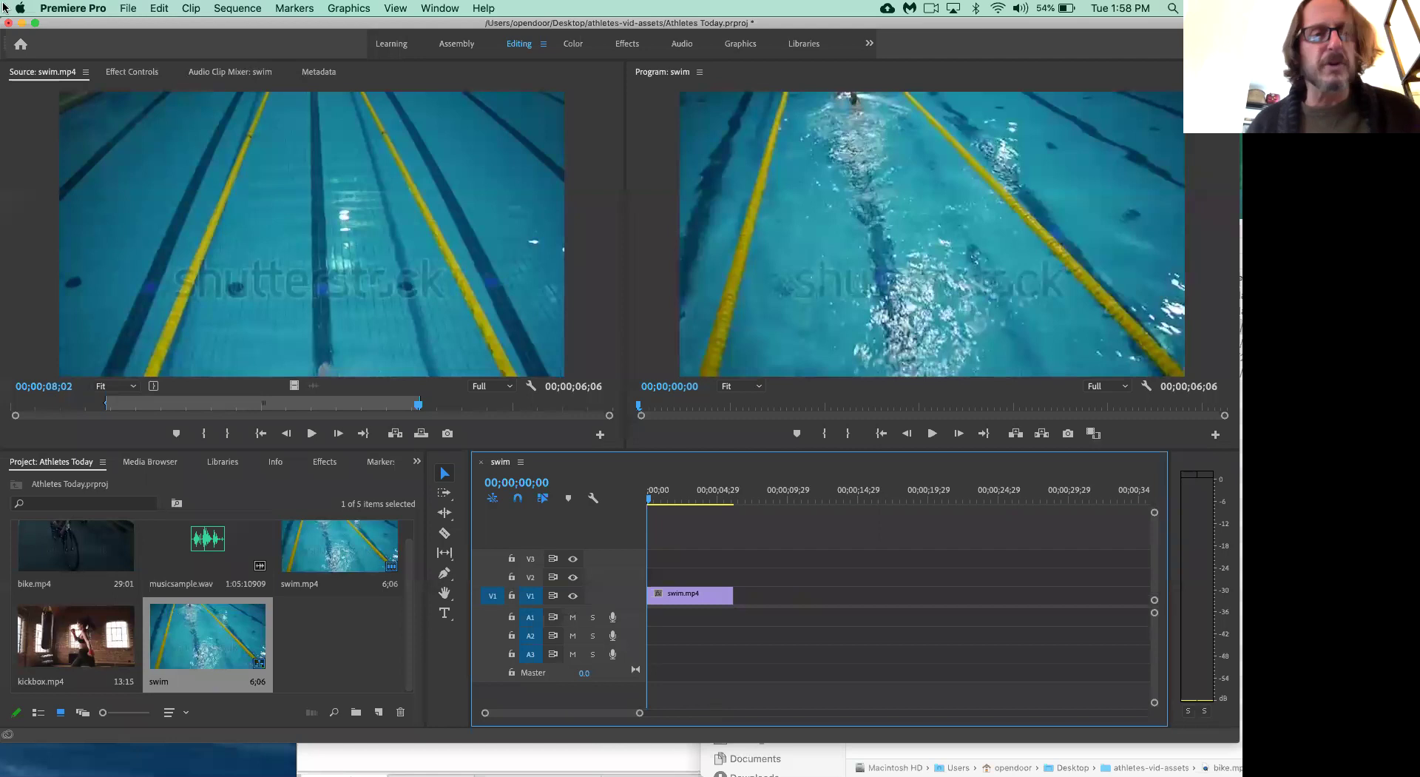
# - Delete the swim.mp4 clip from the timeline, and place the trimmed clip from the Source monitor at the start of V1
pyautogui.click(87, 120)
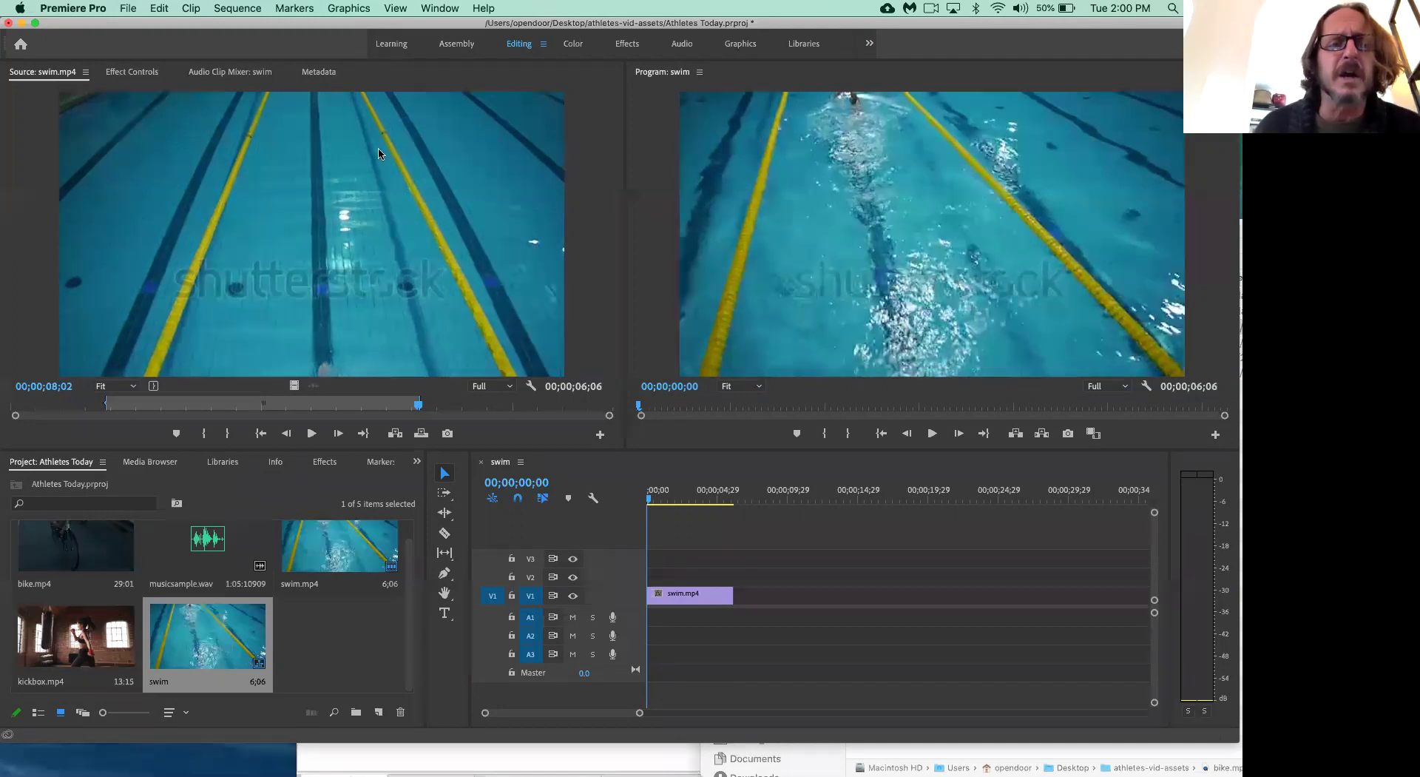
pyautogui.click(682, 599)
pyautogui.press('Delete')
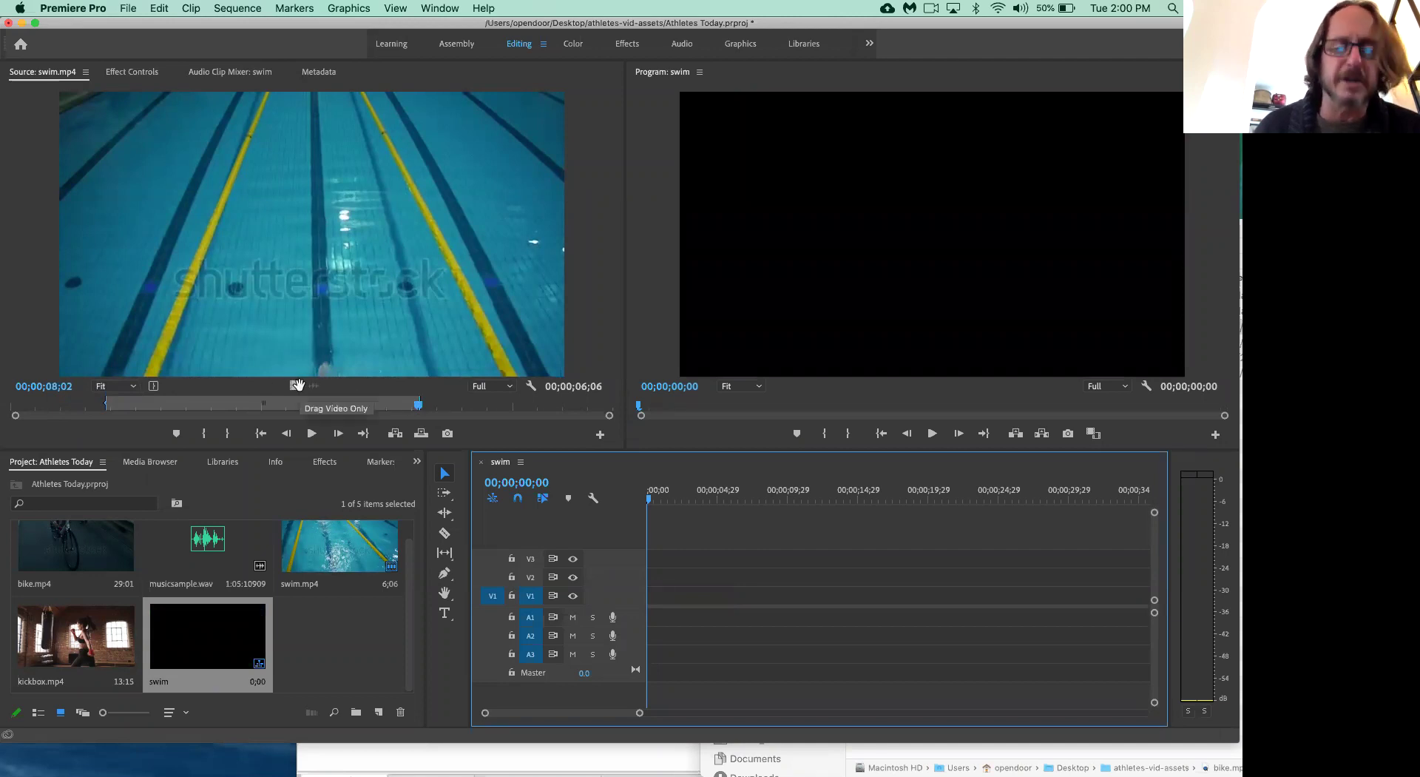
pyautogui.click(352, 271)
pyautogui.moveTo(352, 271); pyautogui.dragTo(648, 589)
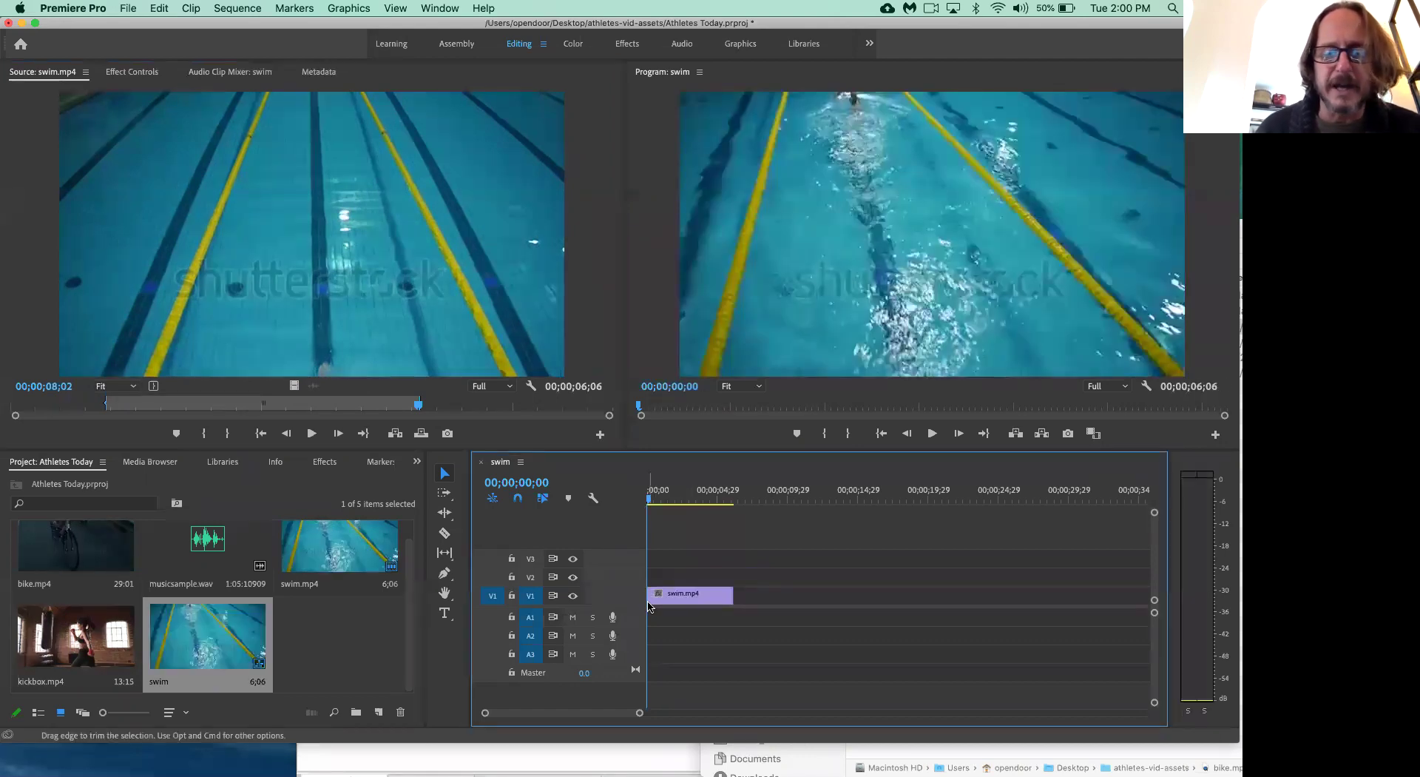
# - Play the opening of the swim sequence, stopping at 00;00;00;27, and zoom the timeline in slightly
pyautogui.moveTo(582, 714); pyautogui.dragTo(576, 714)
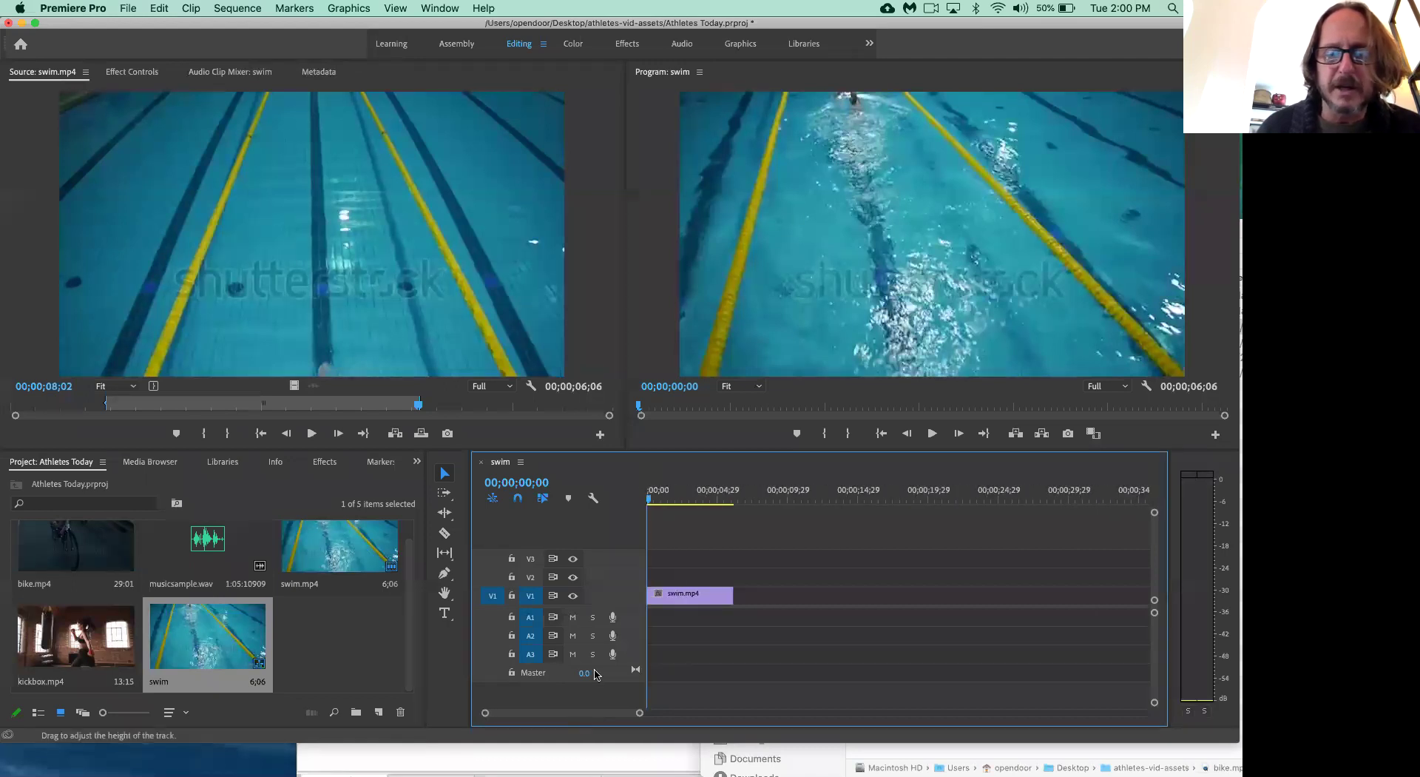
pyautogui.click(653, 496)
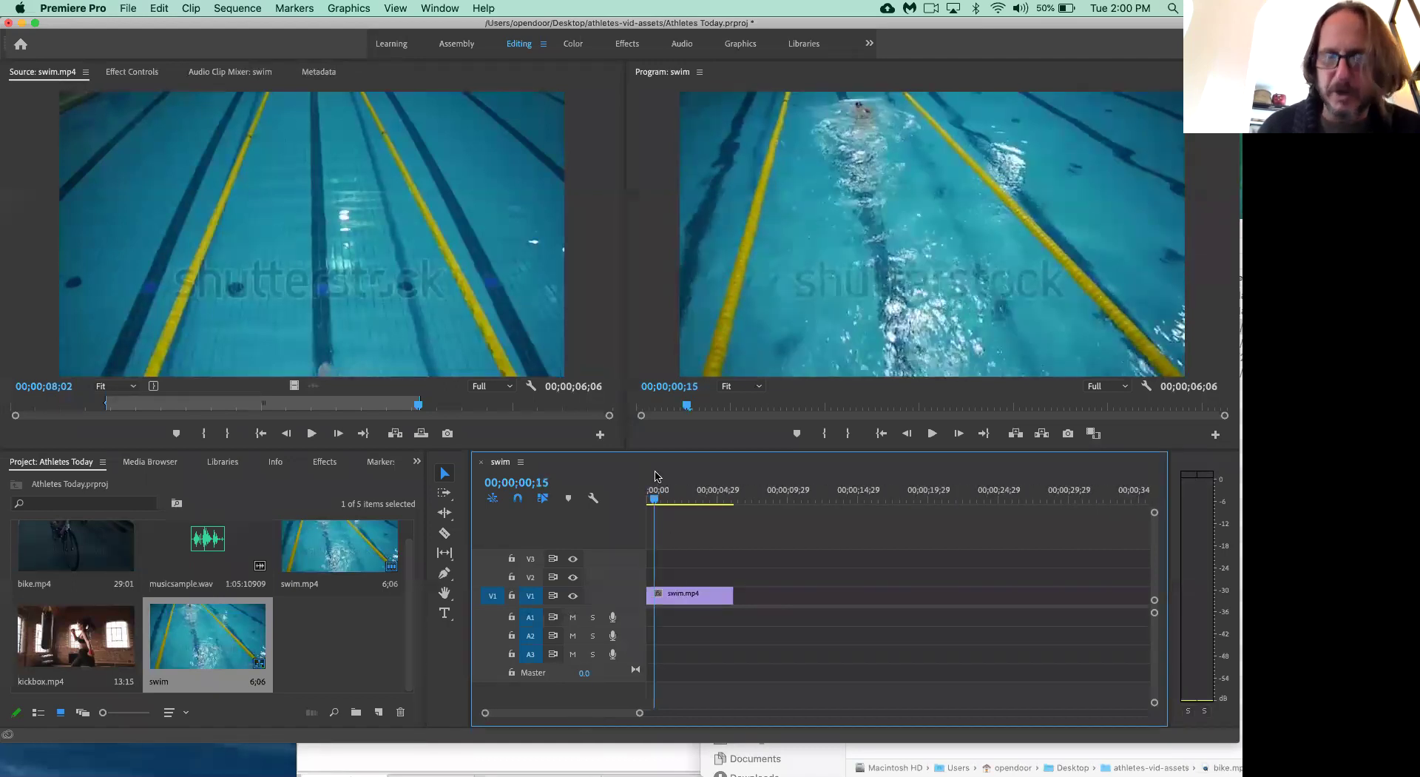
pyautogui.press('space')
pyautogui.click(655, 495)
pyautogui.press('space')
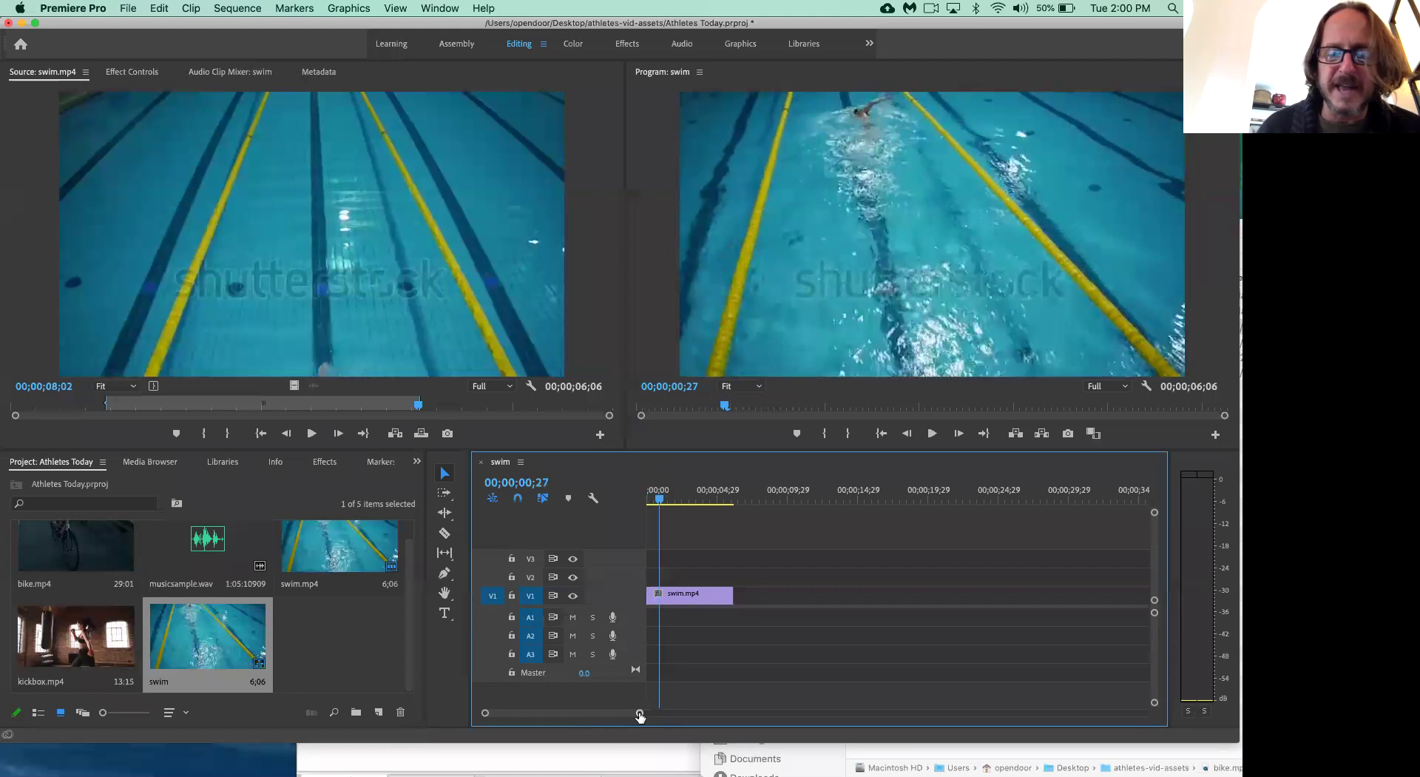
pyautogui.moveTo(639, 714); pyautogui.dragTo(667, 715)
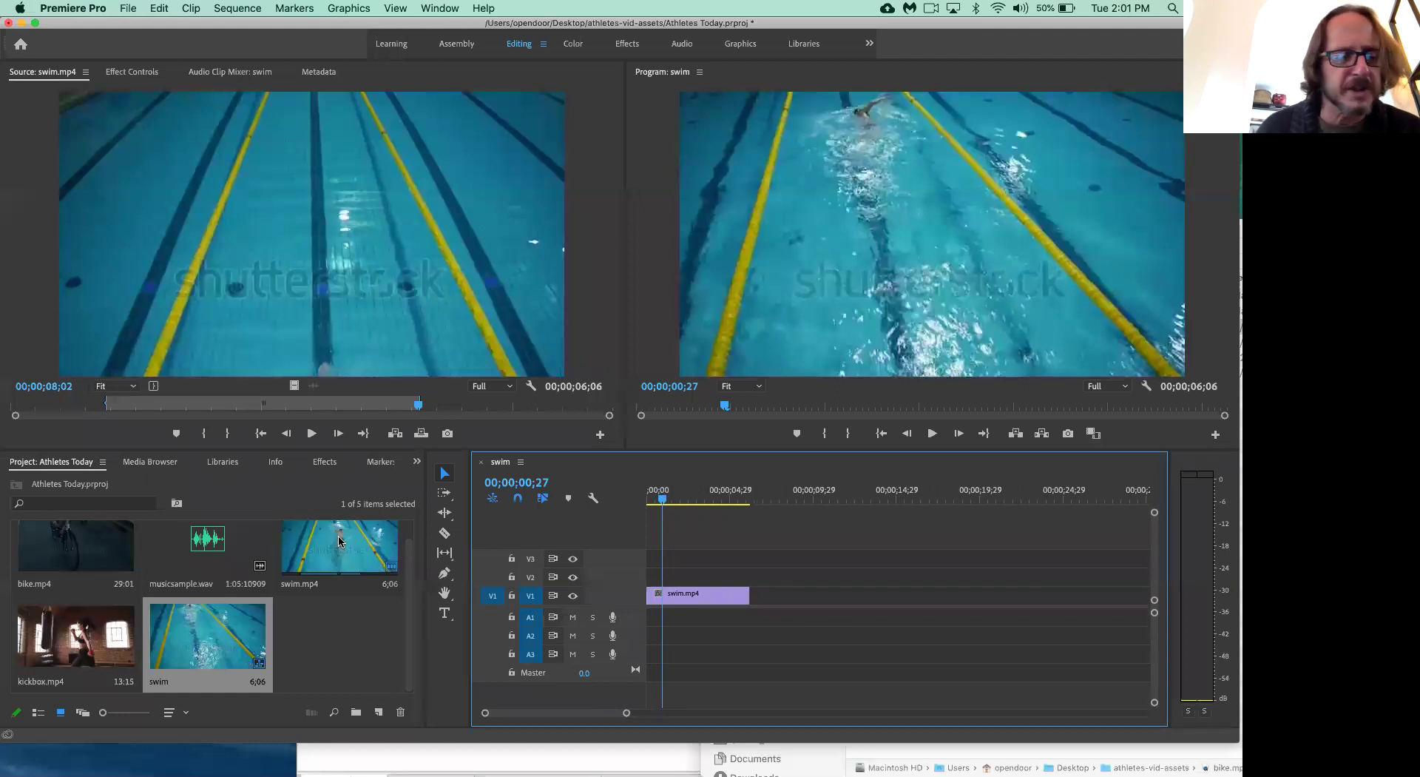
# - Load kickbox.mp4 into the Source monitor, preview its opening, and return to the first frame
pyautogui.doubleClick(88, 648)
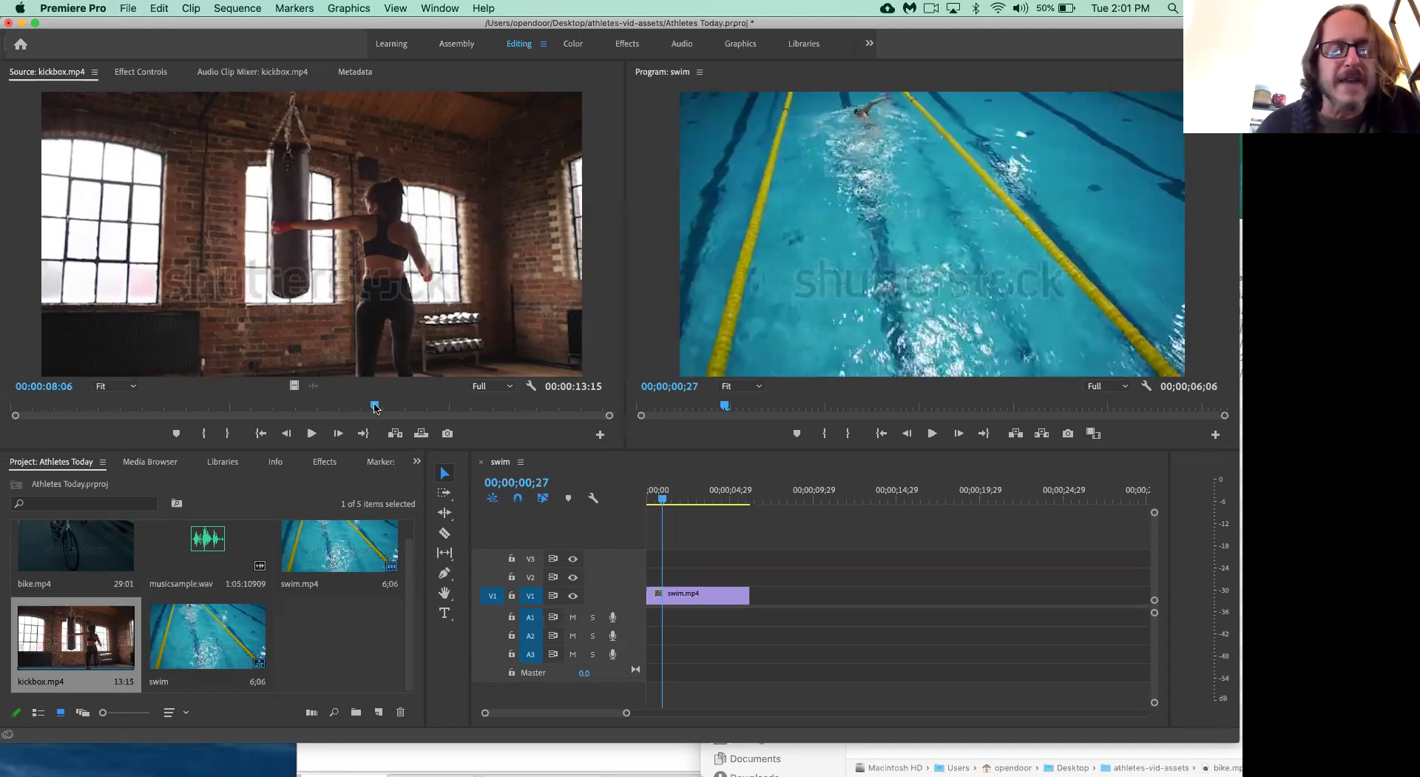
pyautogui.moveTo(376, 410); pyautogui.dragTo(8, 423)
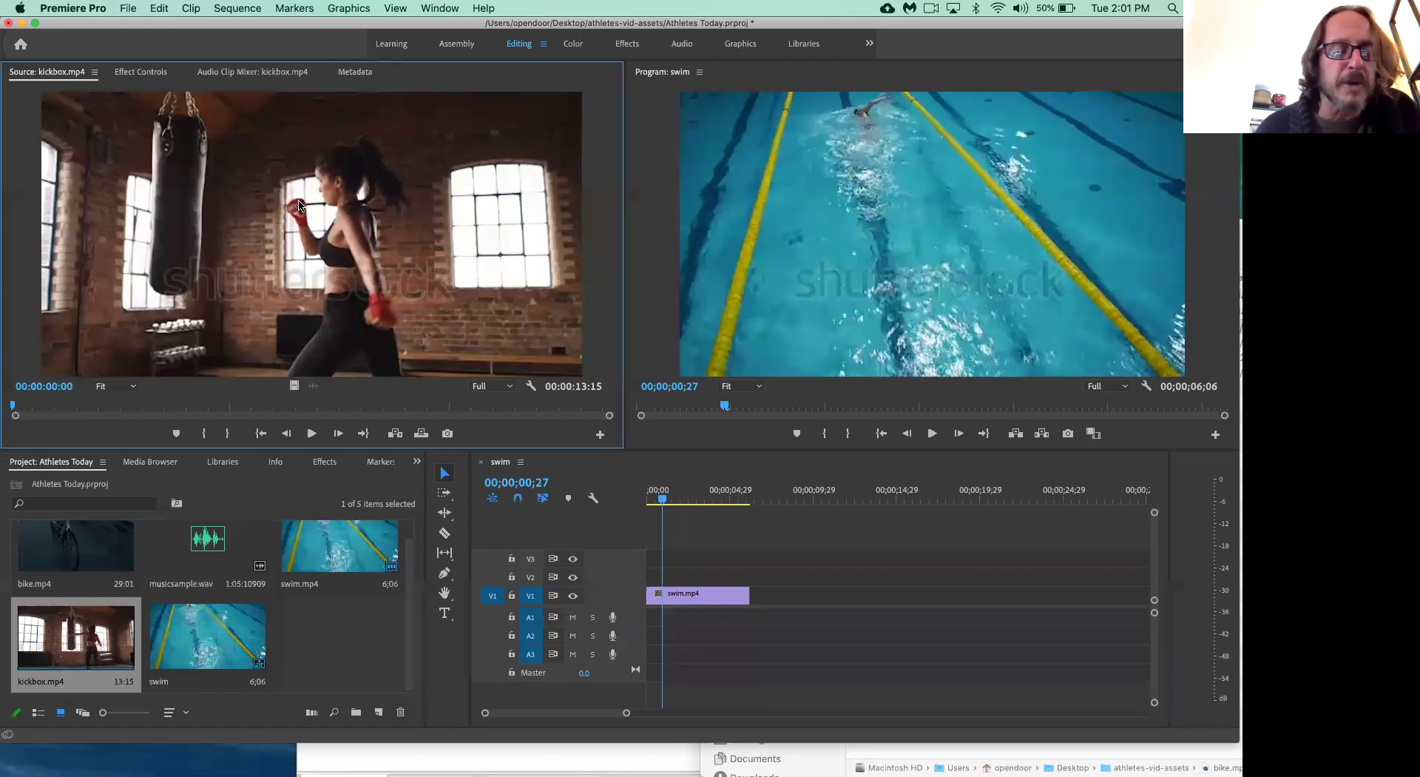
pyautogui.click(111, 405)
pyautogui.moveTo(146, 407); pyautogui.dragTo(9, 401)
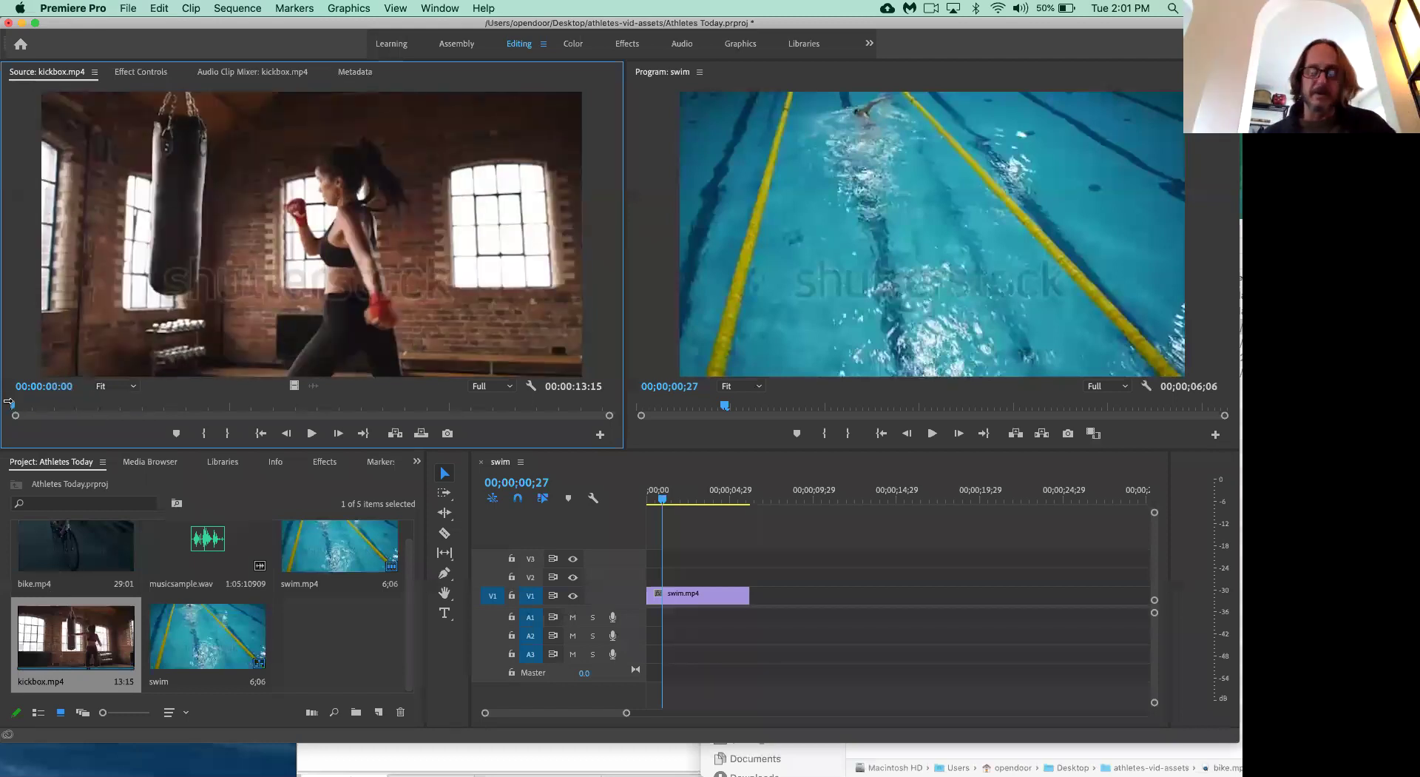
pyautogui.press('space')
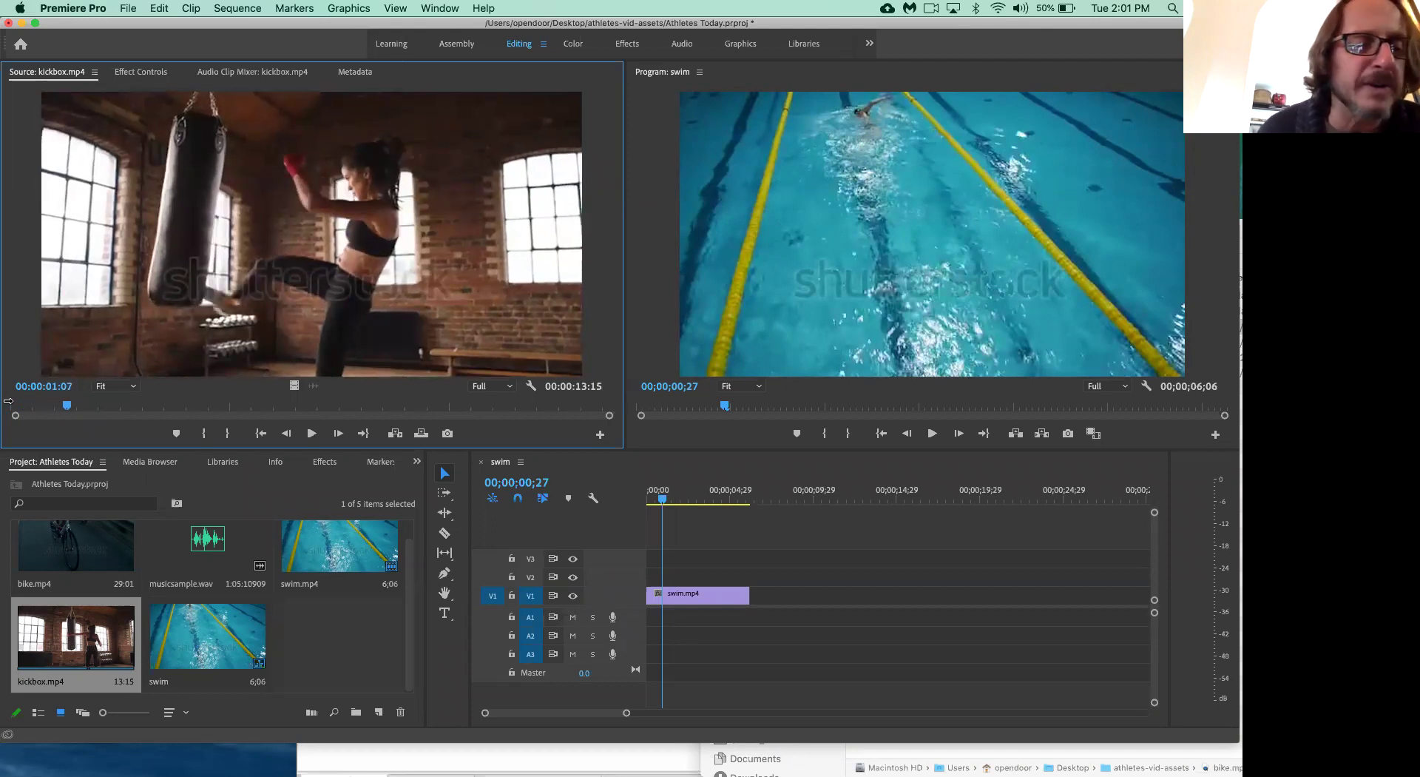
pyautogui.click(9, 401)
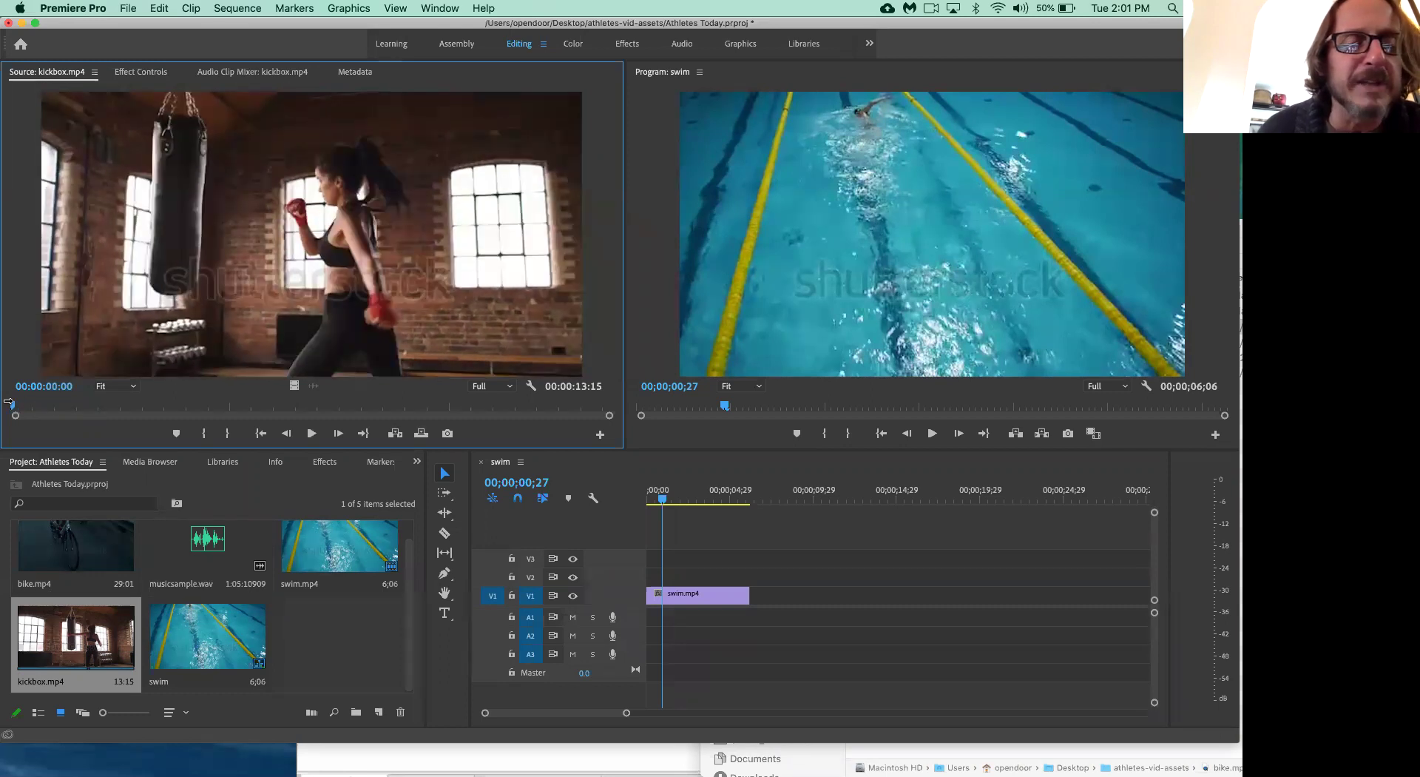
# - Find the moment just before the first kick in kickbox.mp4 and set the In point at 00:00:00:21
pyautogui.press('space')
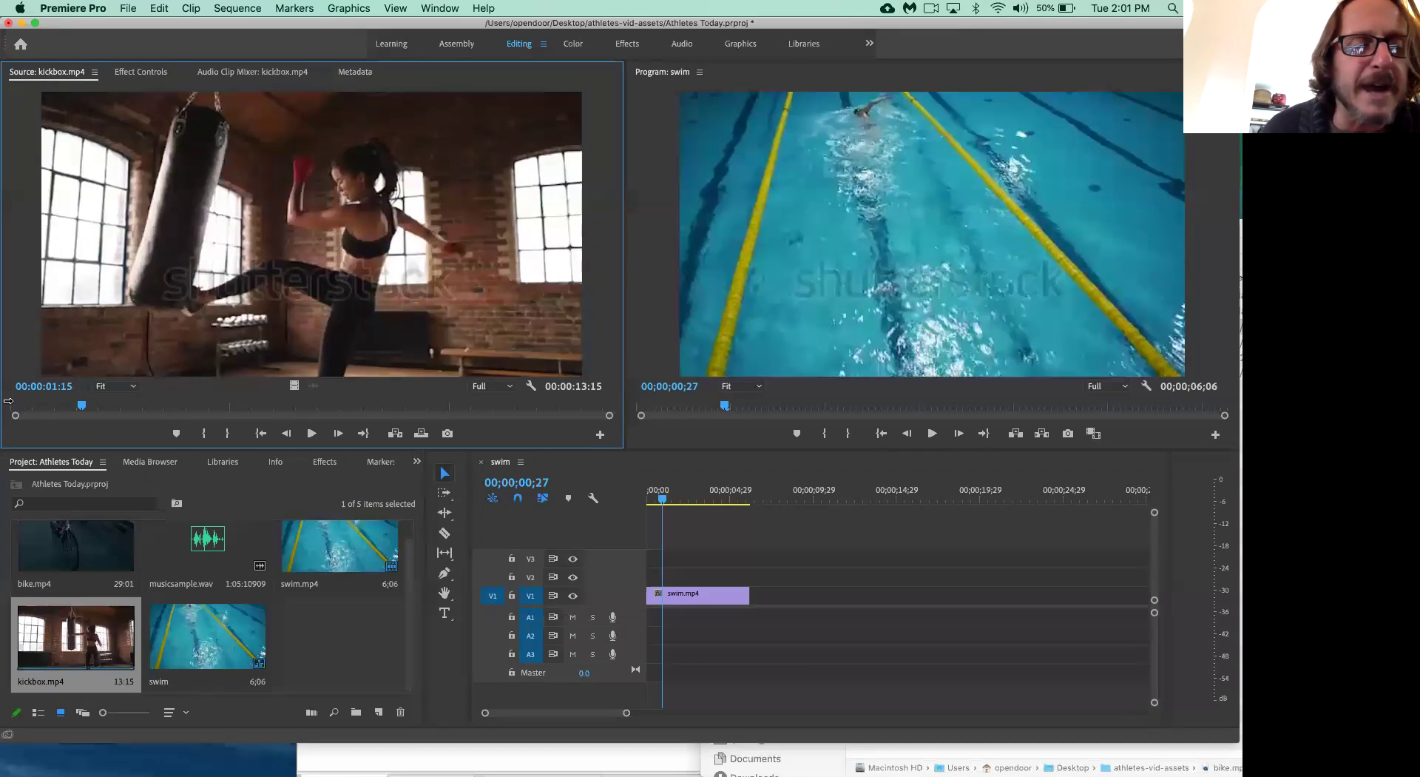
pyautogui.press('Left')
pyautogui.press('Left')
pyautogui.press('Left')
pyautogui.press('Left')
pyautogui.press('Left')
pyautogui.press('Left')
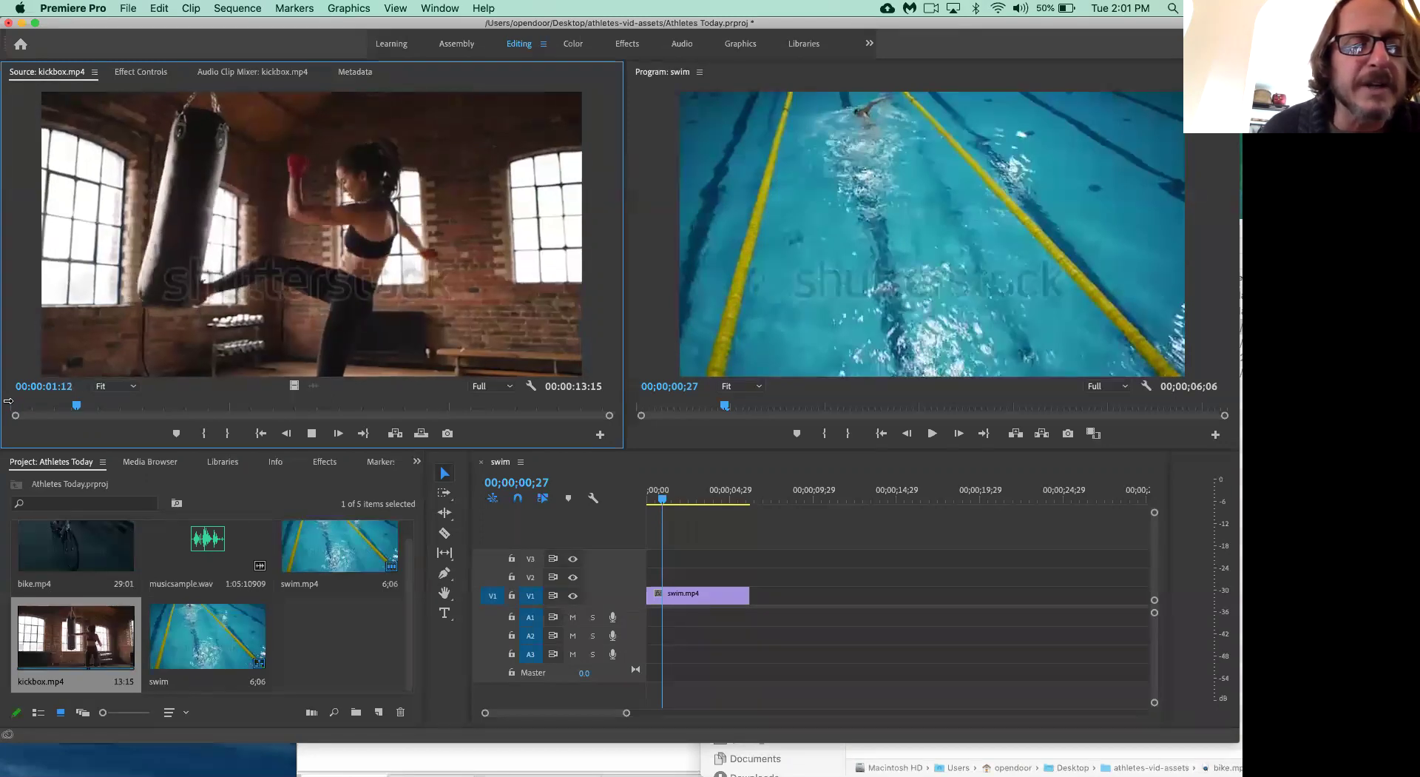
pyautogui.press('j')
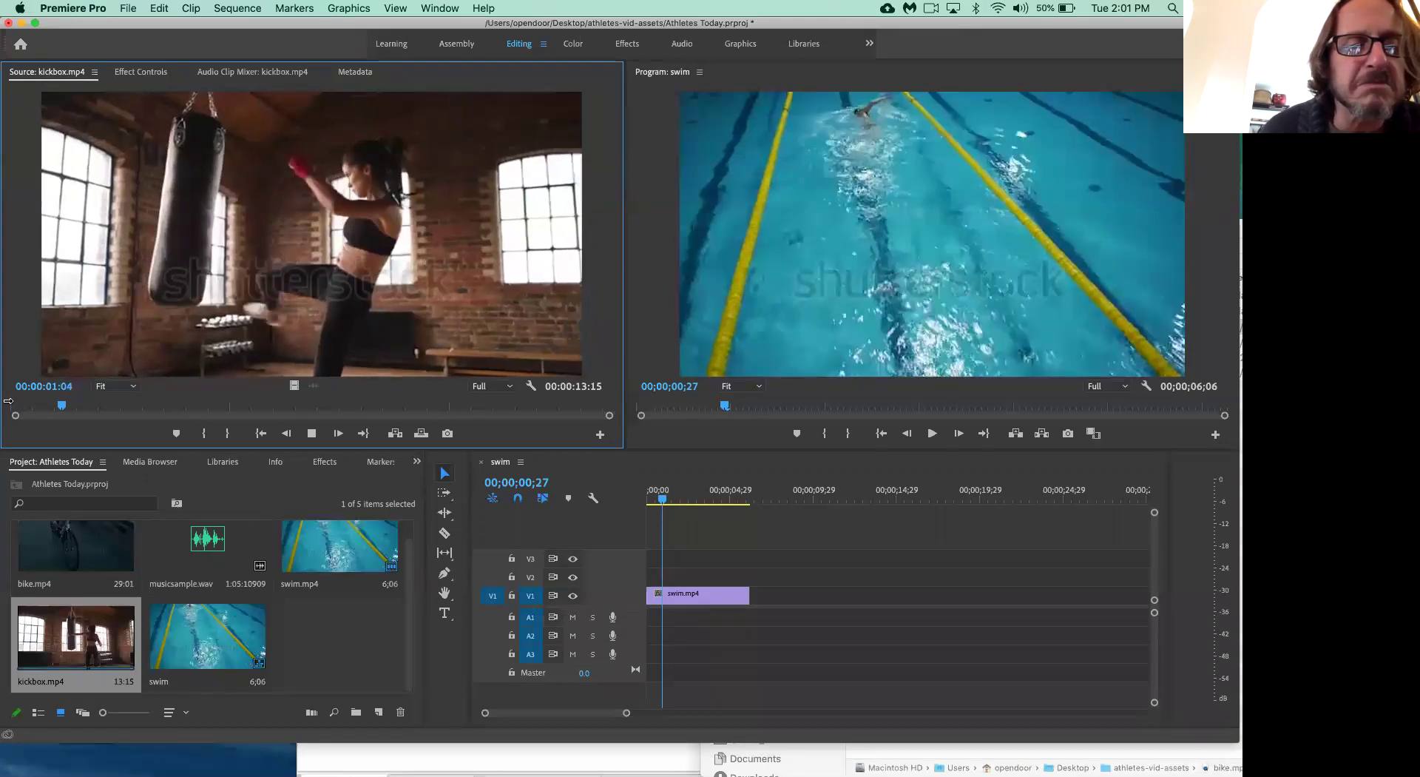
pyautogui.press('k')
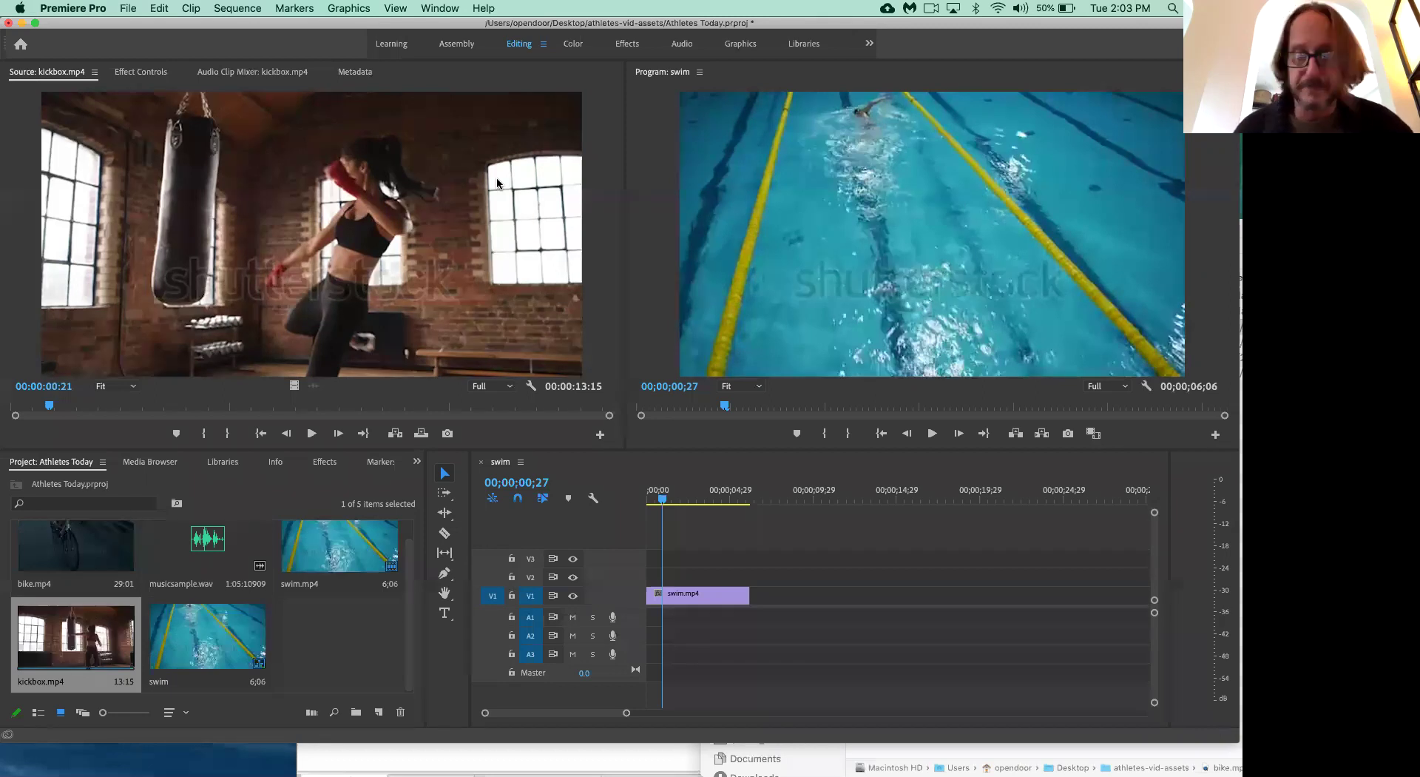
pyautogui.click(377, 225)
pyautogui.press('i')
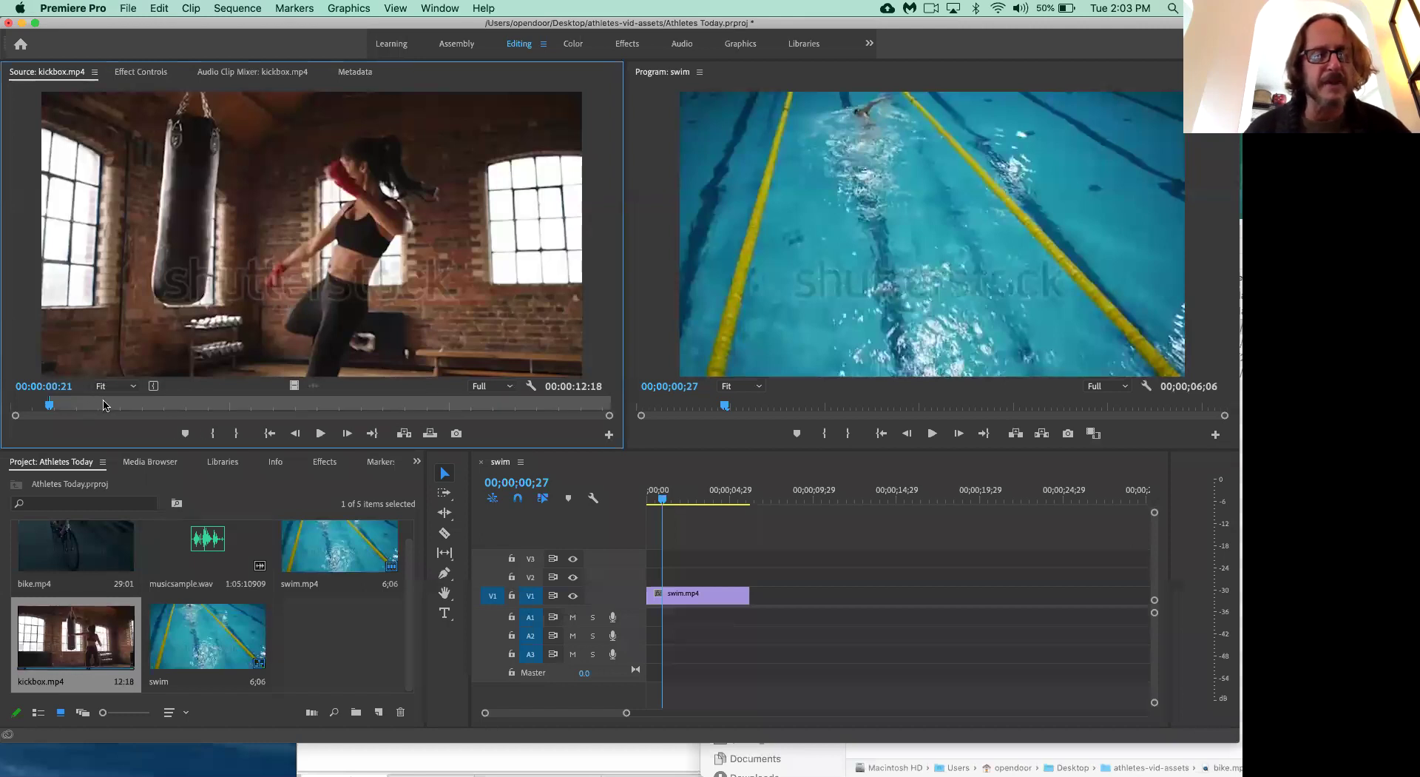
# - Set the Out point of kickbox.mp4 at 00:00:09:04 and play back the trimmed range
pyautogui.press('space')
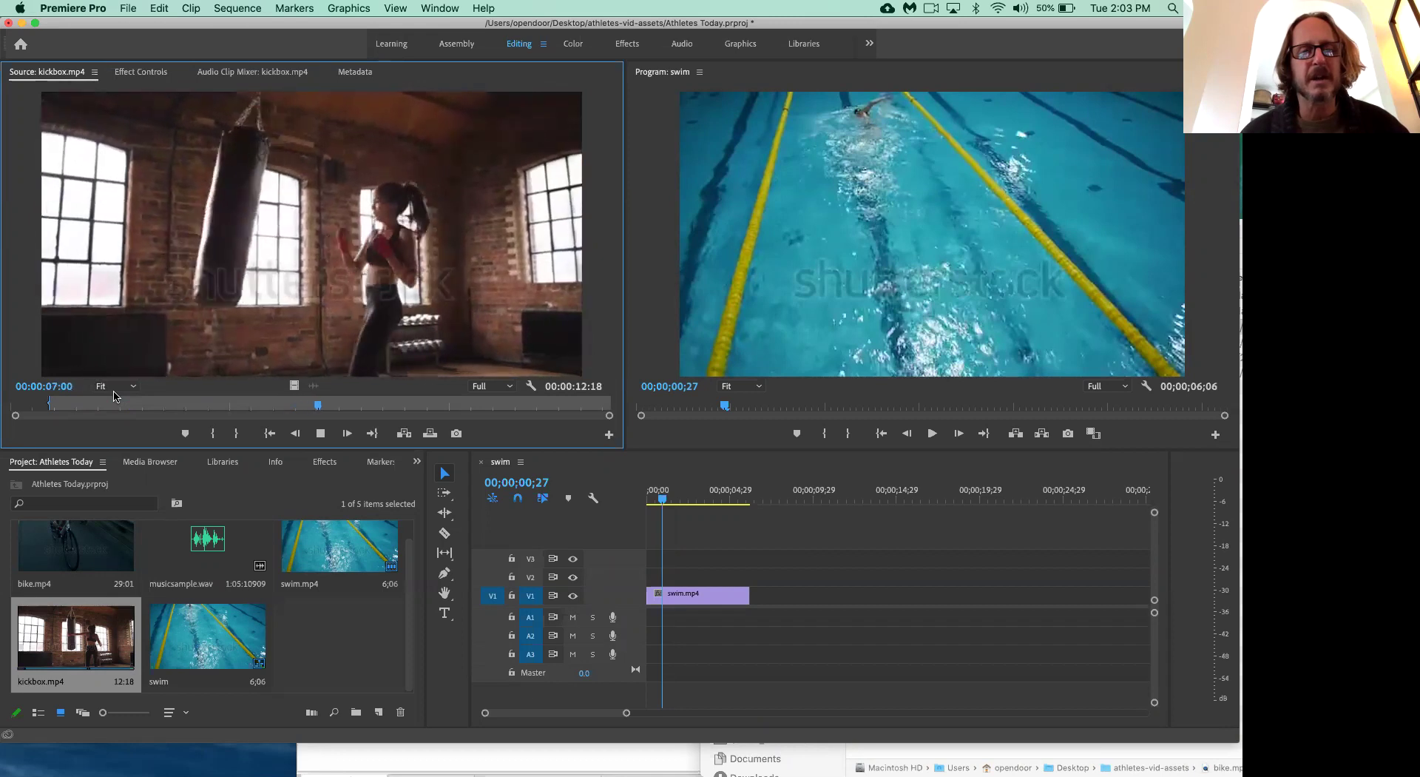
pyautogui.press('space')
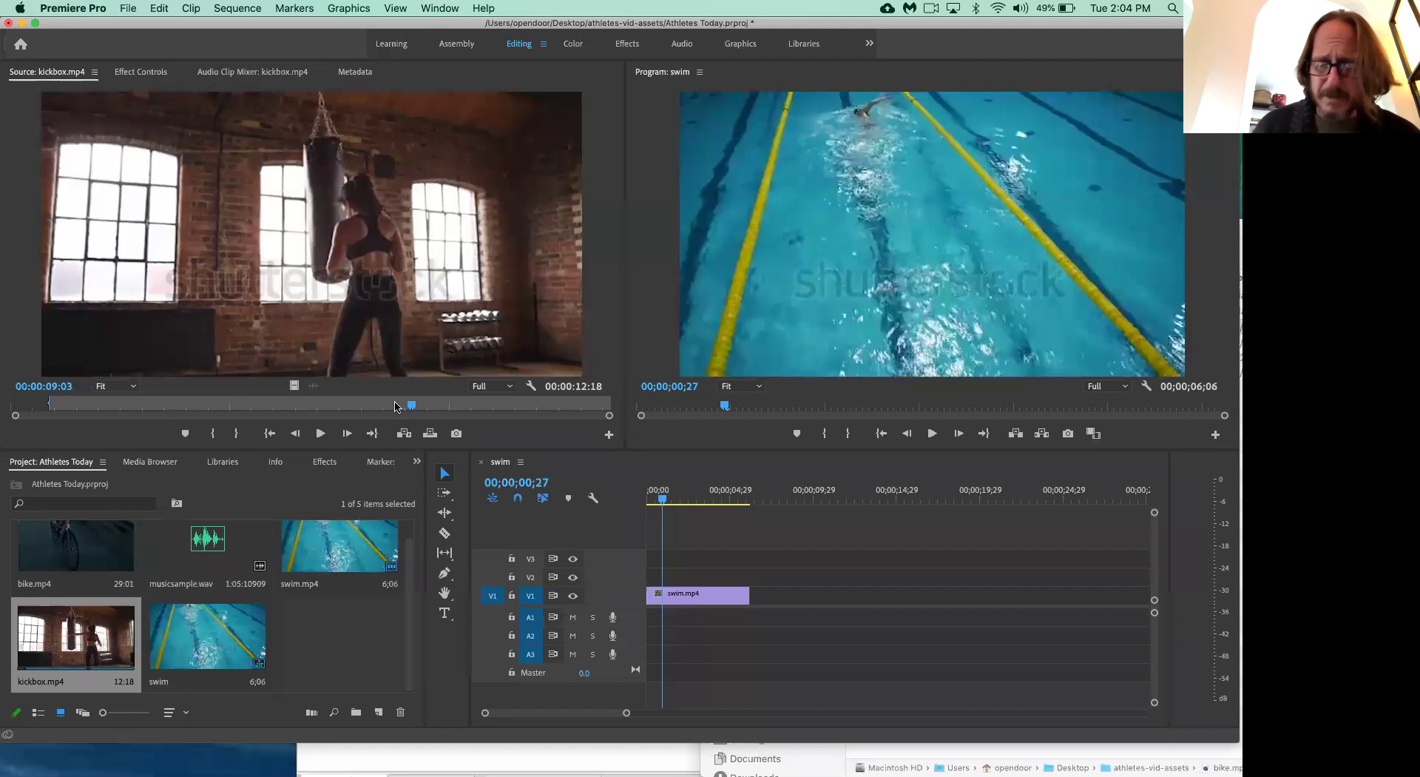
pyautogui.click(424, 340)
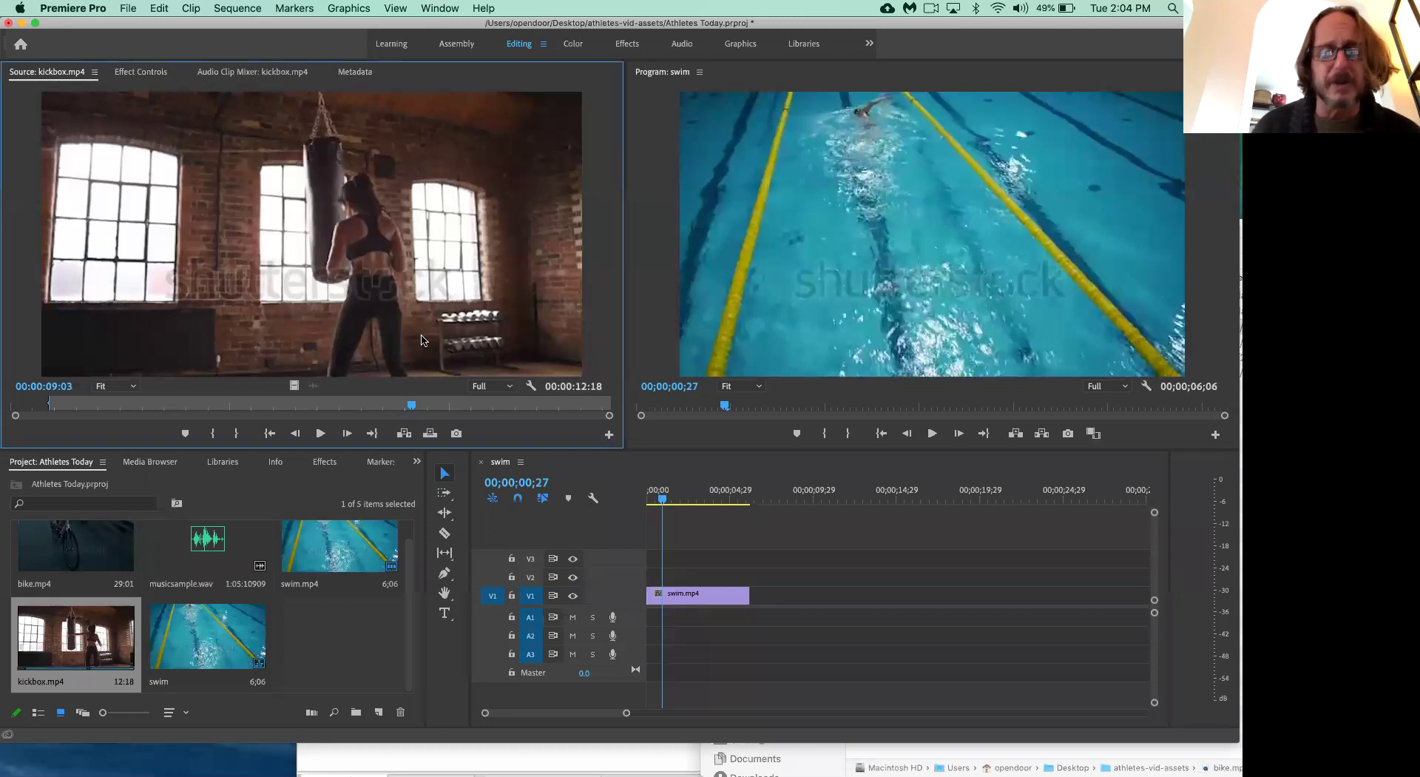
pyautogui.press('space')
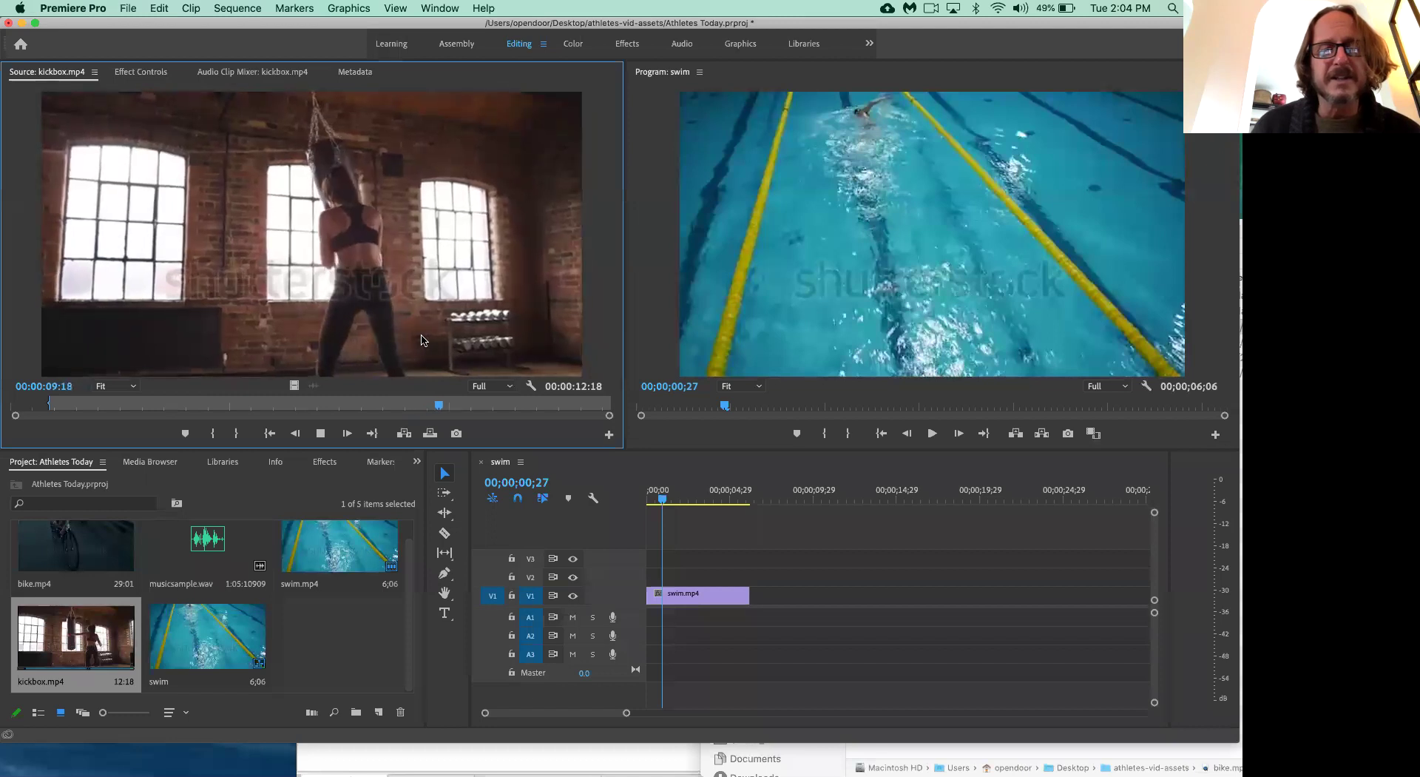
pyautogui.press('j')
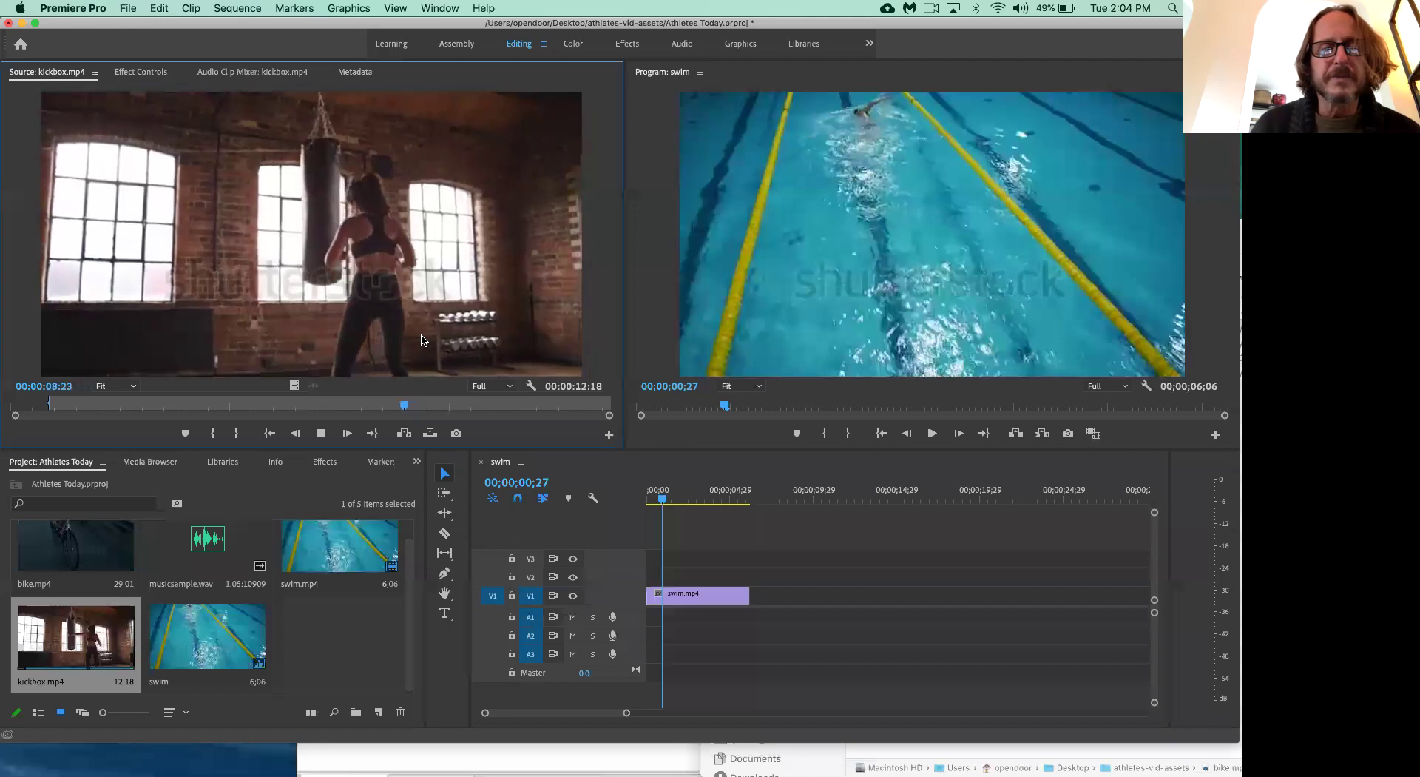
pyautogui.press('k')
pyautogui.press('l')
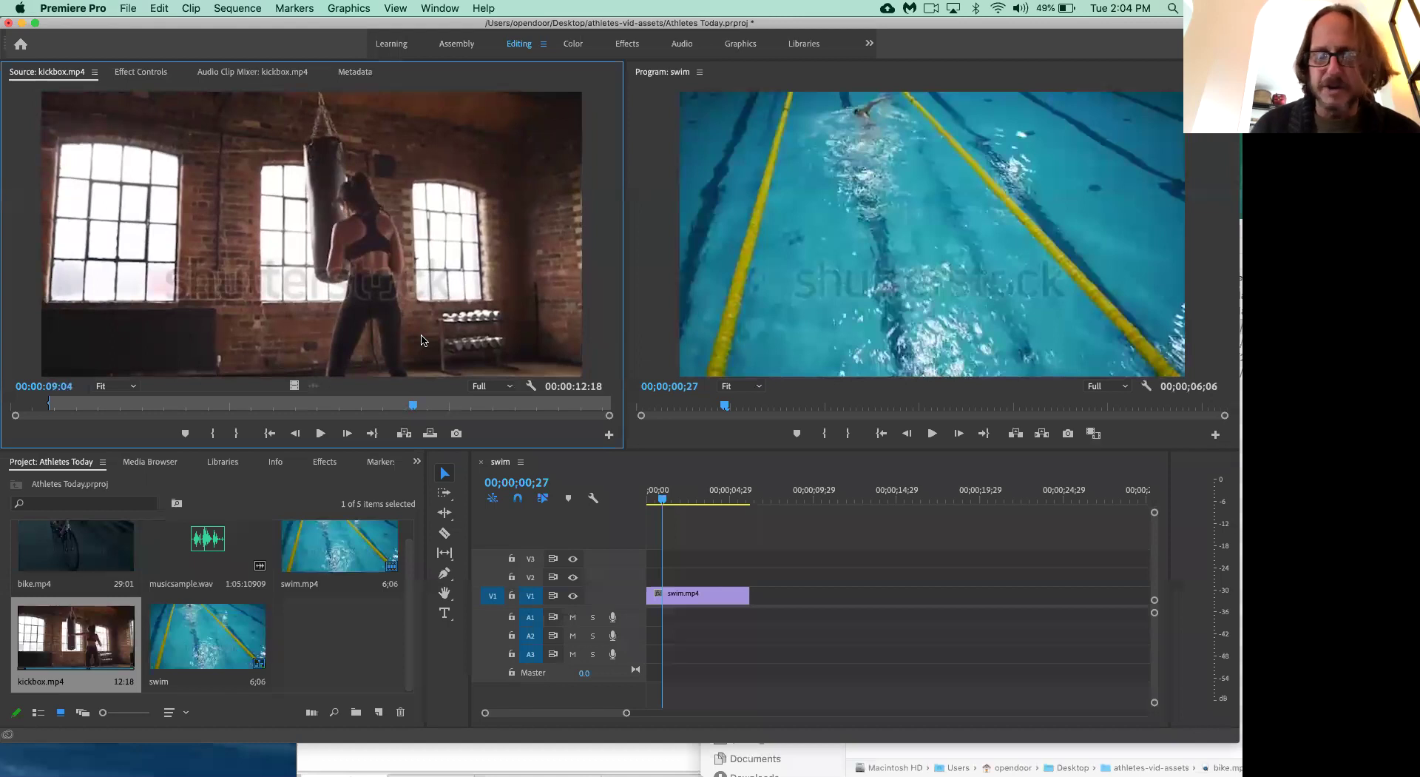
pyautogui.press('o')
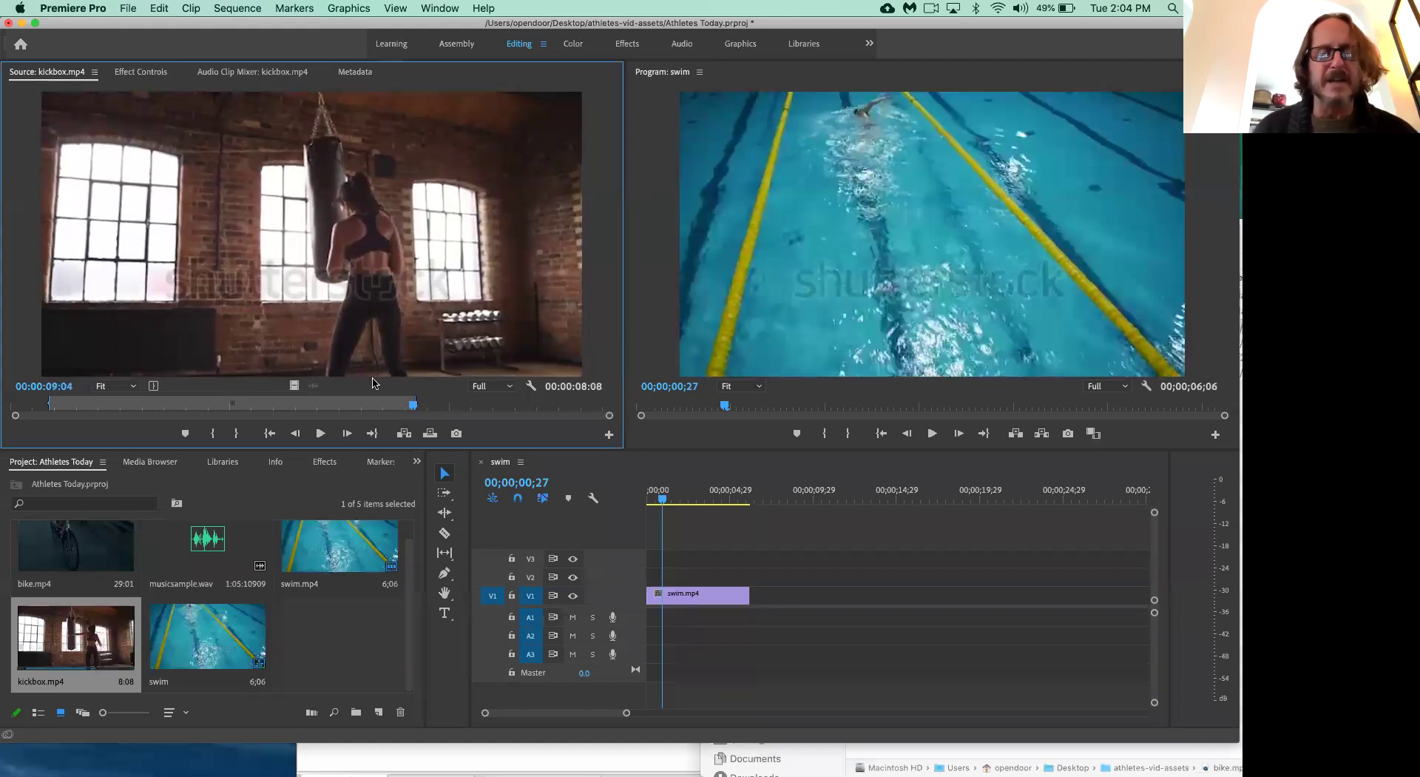
pyautogui.click(270, 404)
pyautogui.press('space')
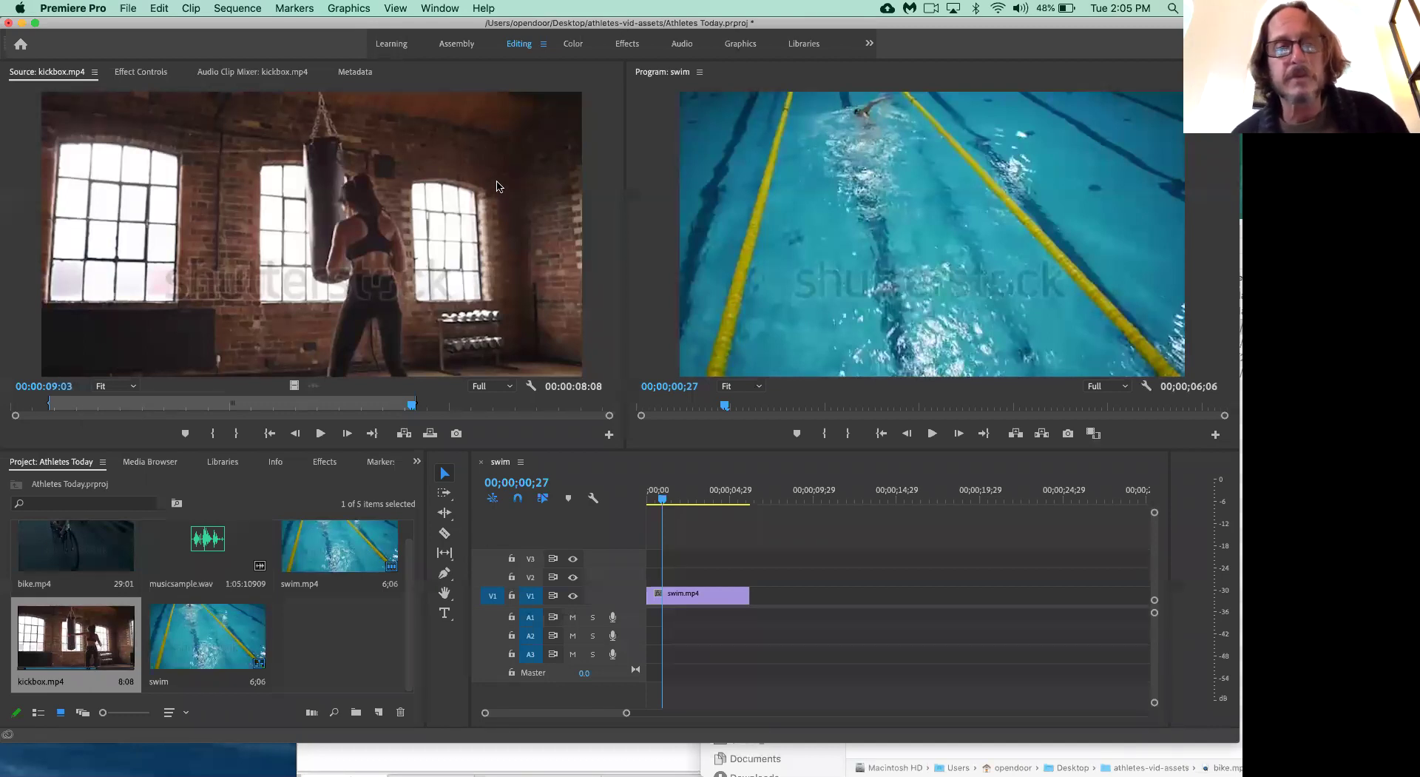
# - Place the trimmed kickbox.mp4 on track V1 directly after the swim.mp4 clip
pyautogui.click(323, 257)
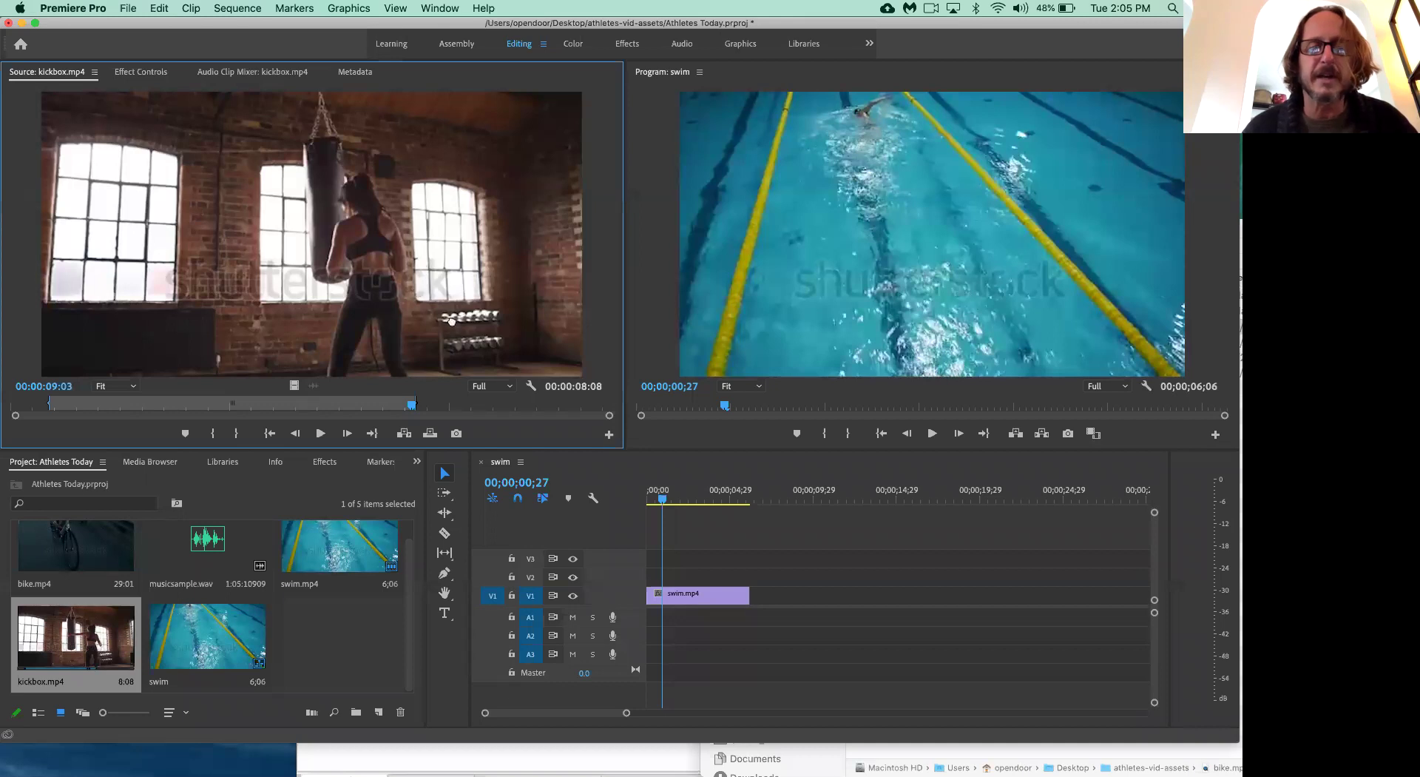
pyautogui.moveTo(746, 546); pyautogui.dragTo(725, 601)
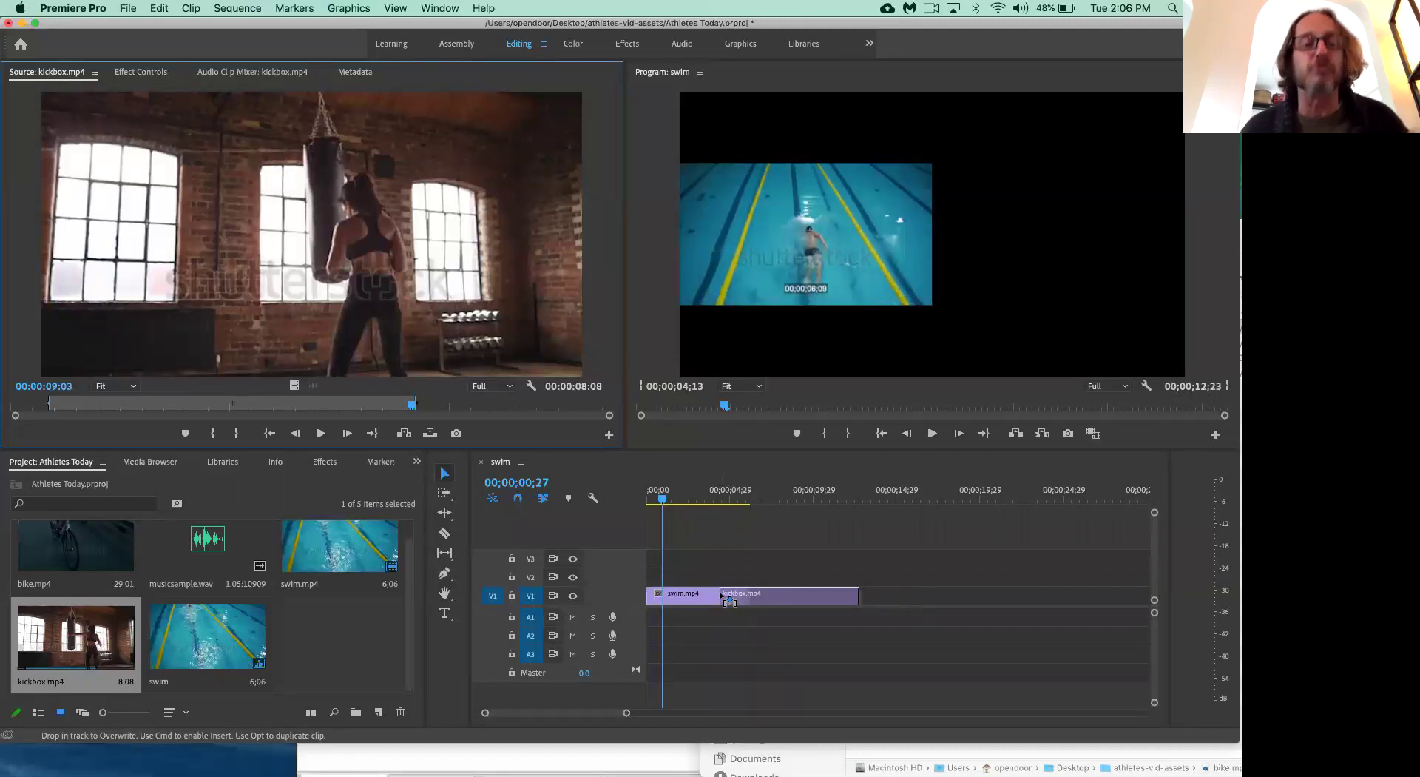
pyautogui.moveTo(721, 595); pyautogui.dragTo(752, 601)
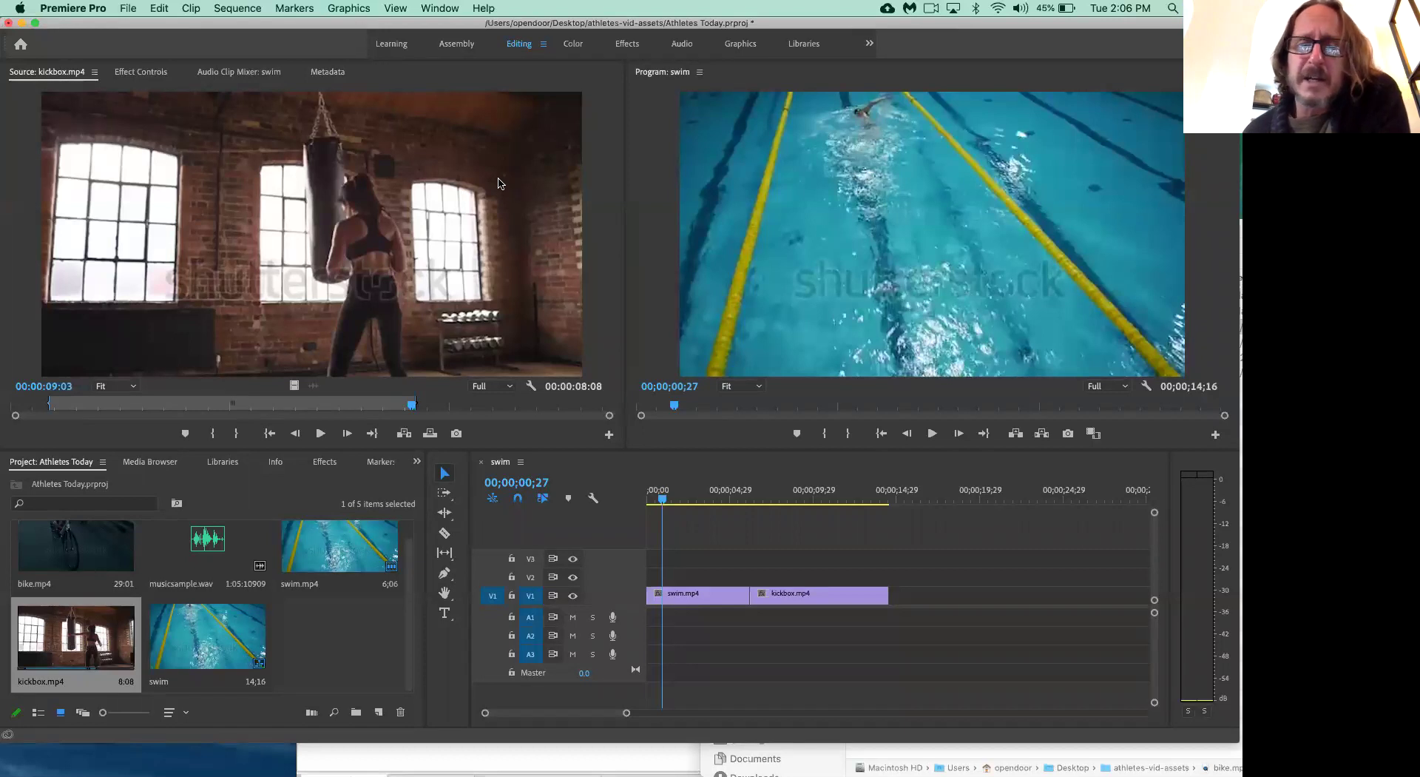
# - Play the sequence from its start through the cut into the kickbox.mp4 clip, stopping at 00;00;12;08
pyautogui.moveTo(663, 499); pyautogui.dragTo(639, 501)
pyautogui.press('space')
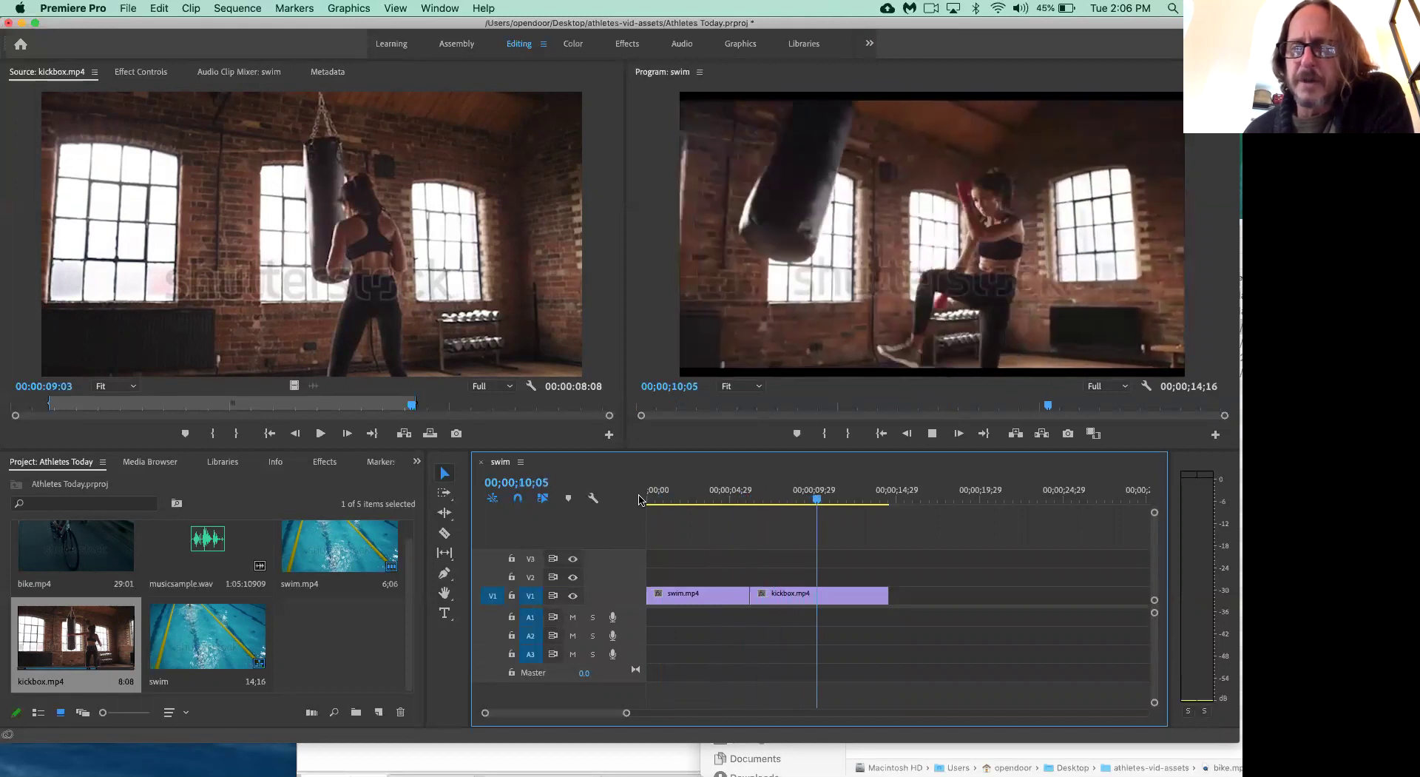
pyautogui.press('space')
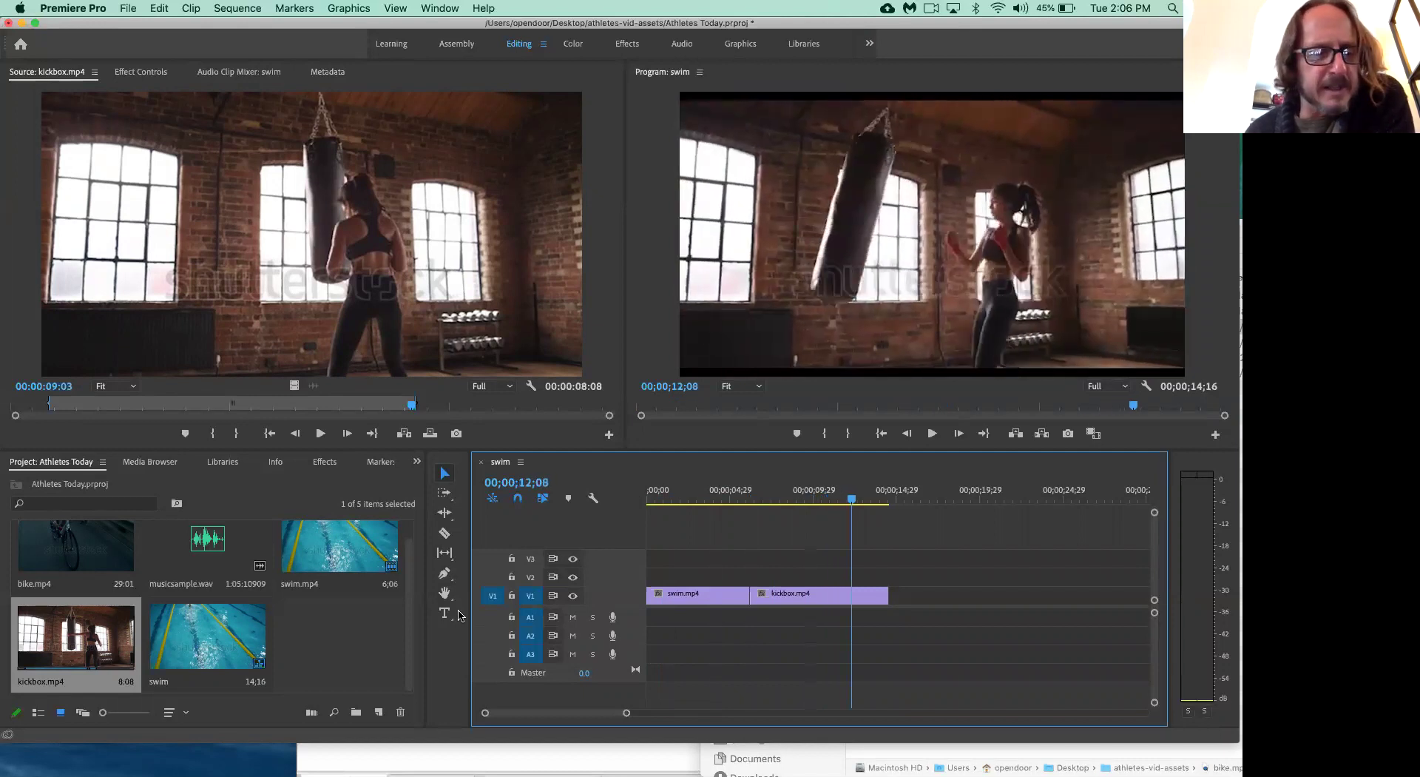
# - Load bike.mp4 into the Source monitor and move its playhead to the first frame
pyautogui.scroll(1, 335, 584)
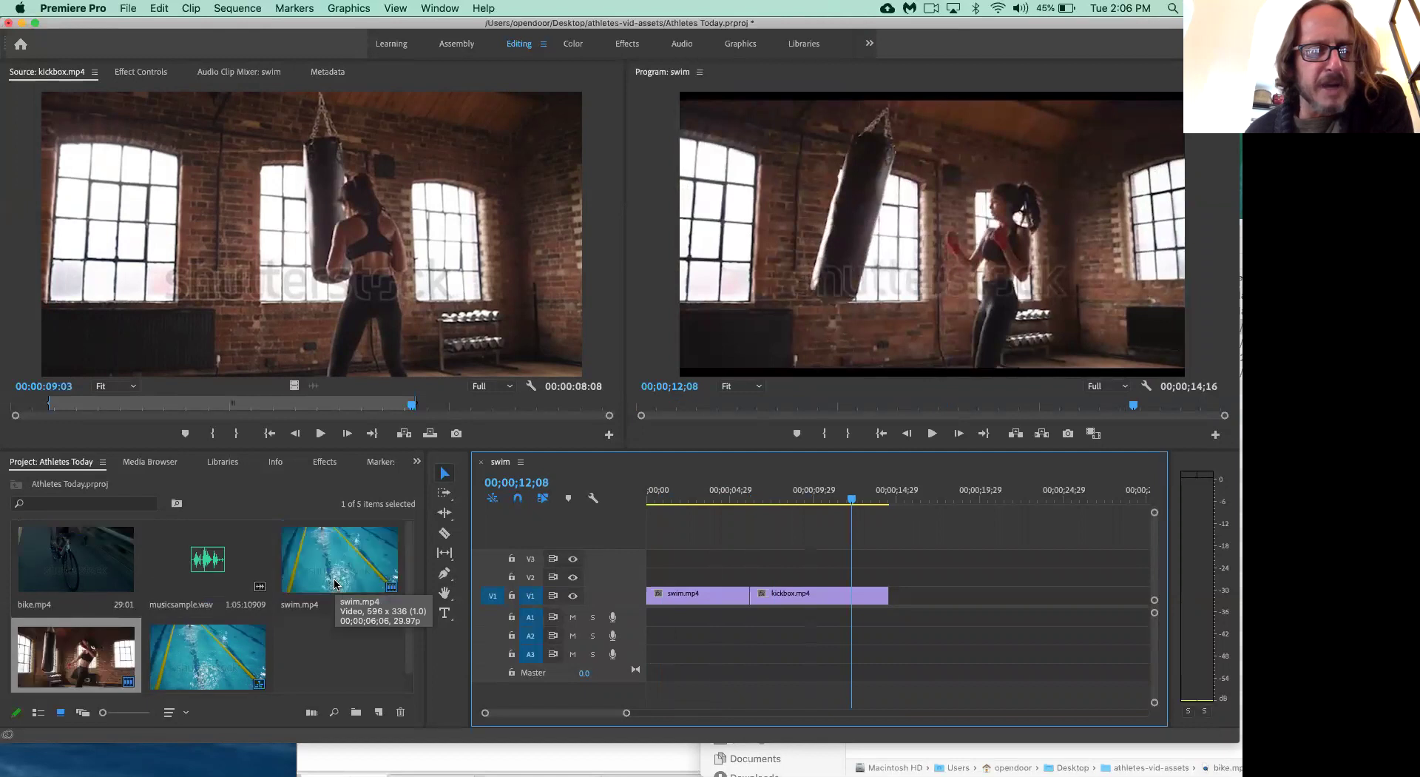
pyautogui.moveTo(415, 576); pyautogui.dragTo(413, 543)
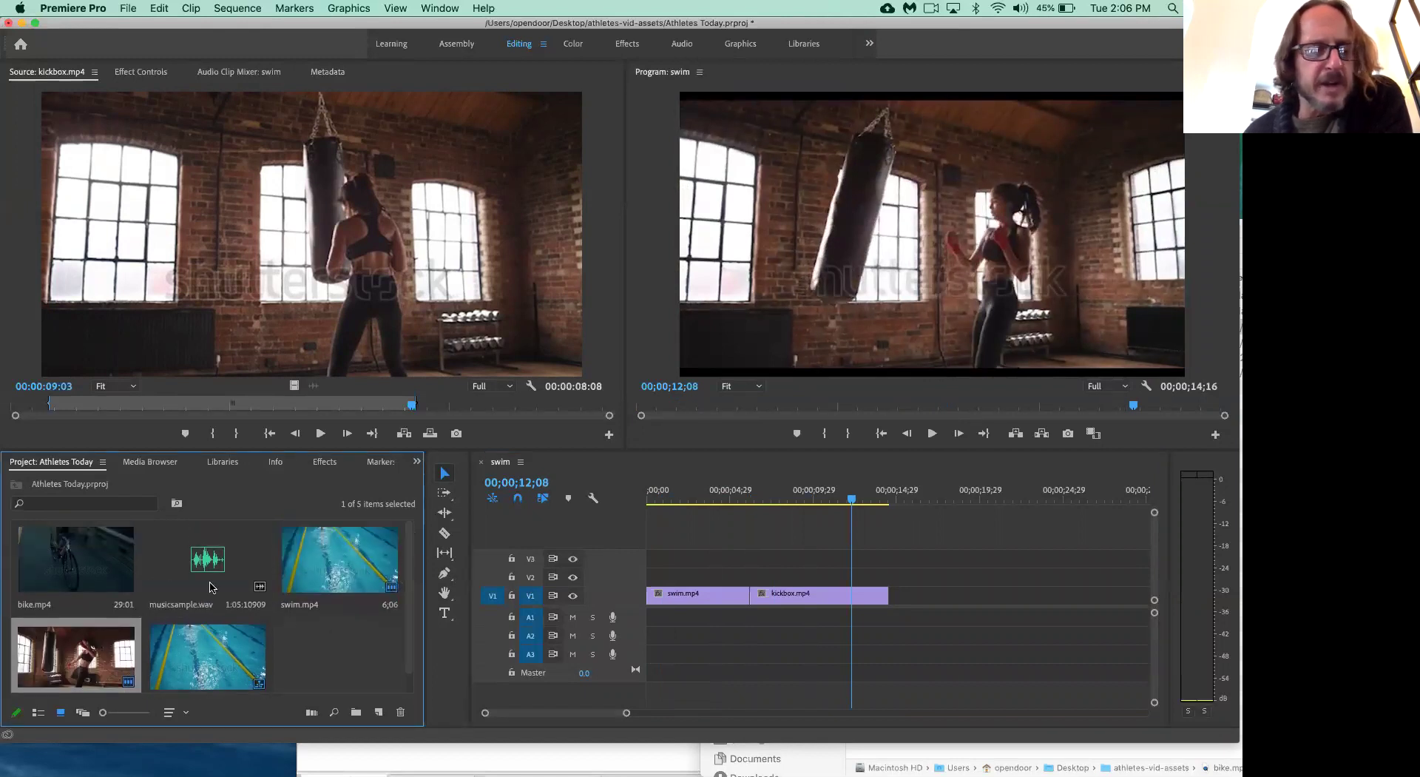
pyautogui.doubleClick(70, 569)
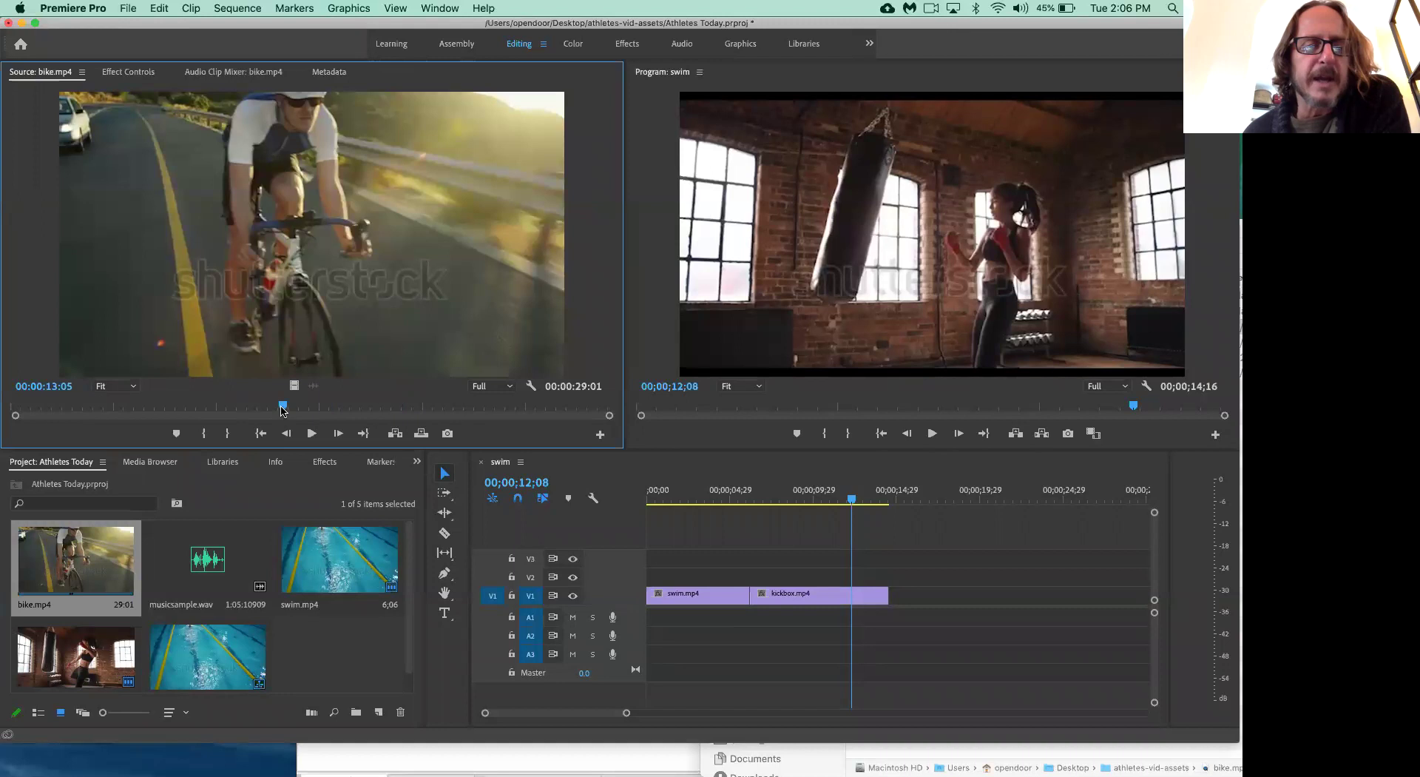
pyautogui.moveTo(283, 407); pyautogui.dragTo(9, 418)
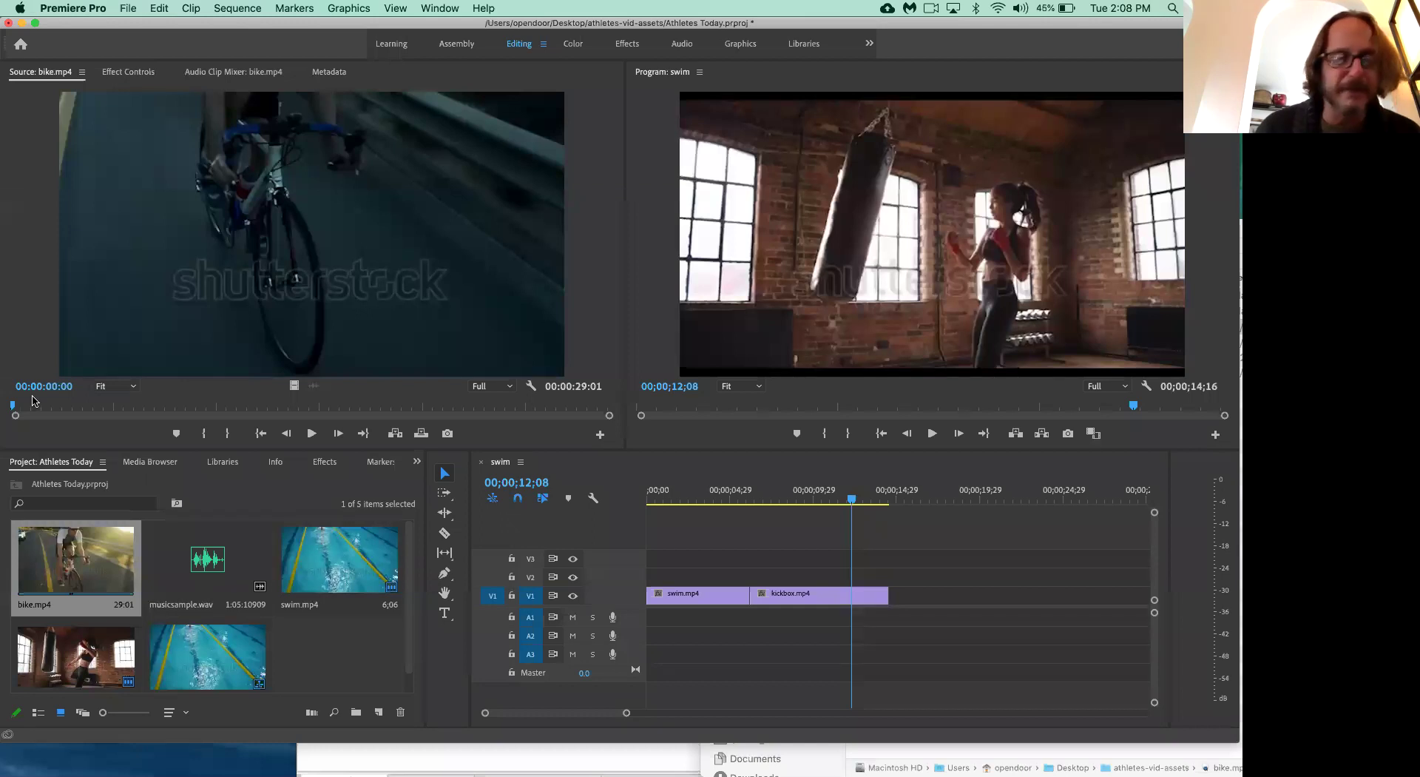
# - Play bike.mp4 in the Source monitor and set its In point at 00:00:06:04
pyautogui.click(135, 311)
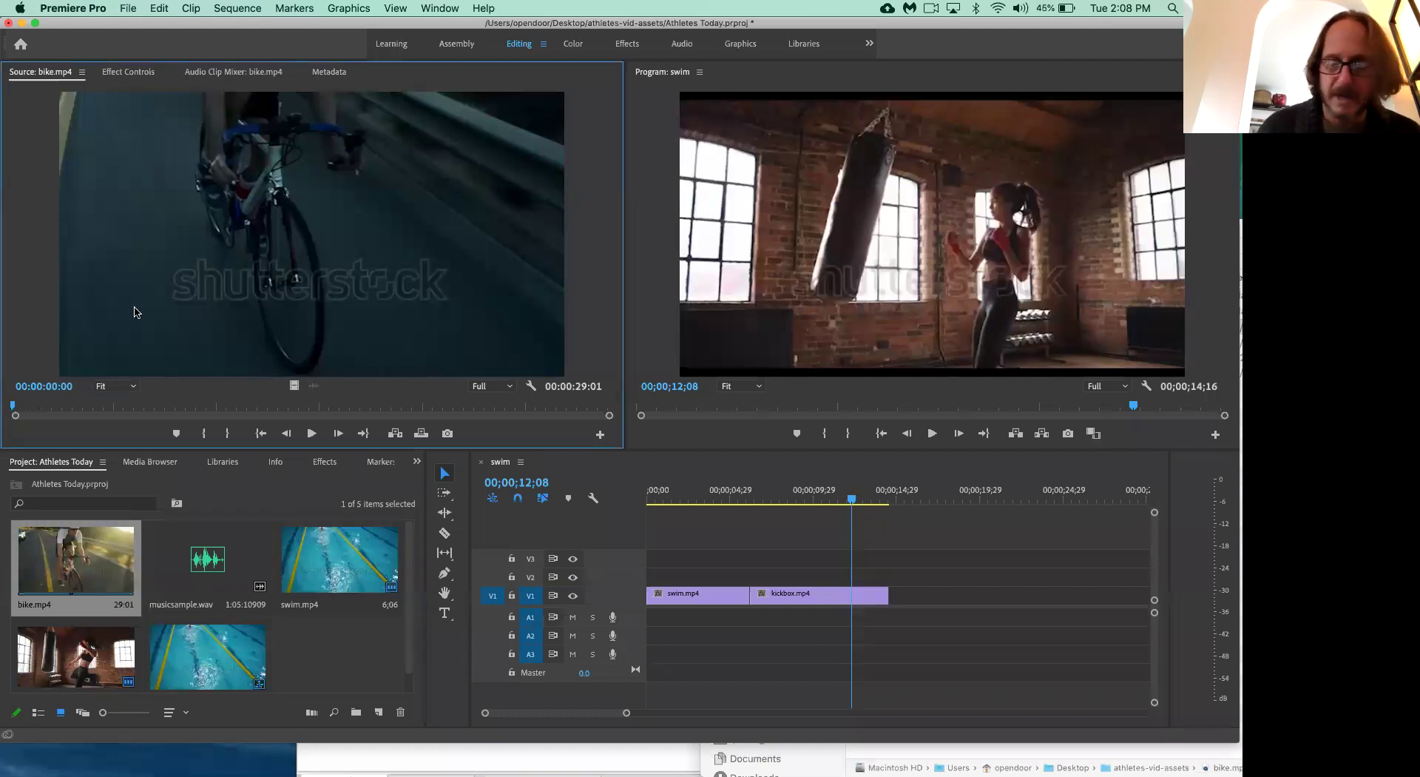
pyautogui.press('space')
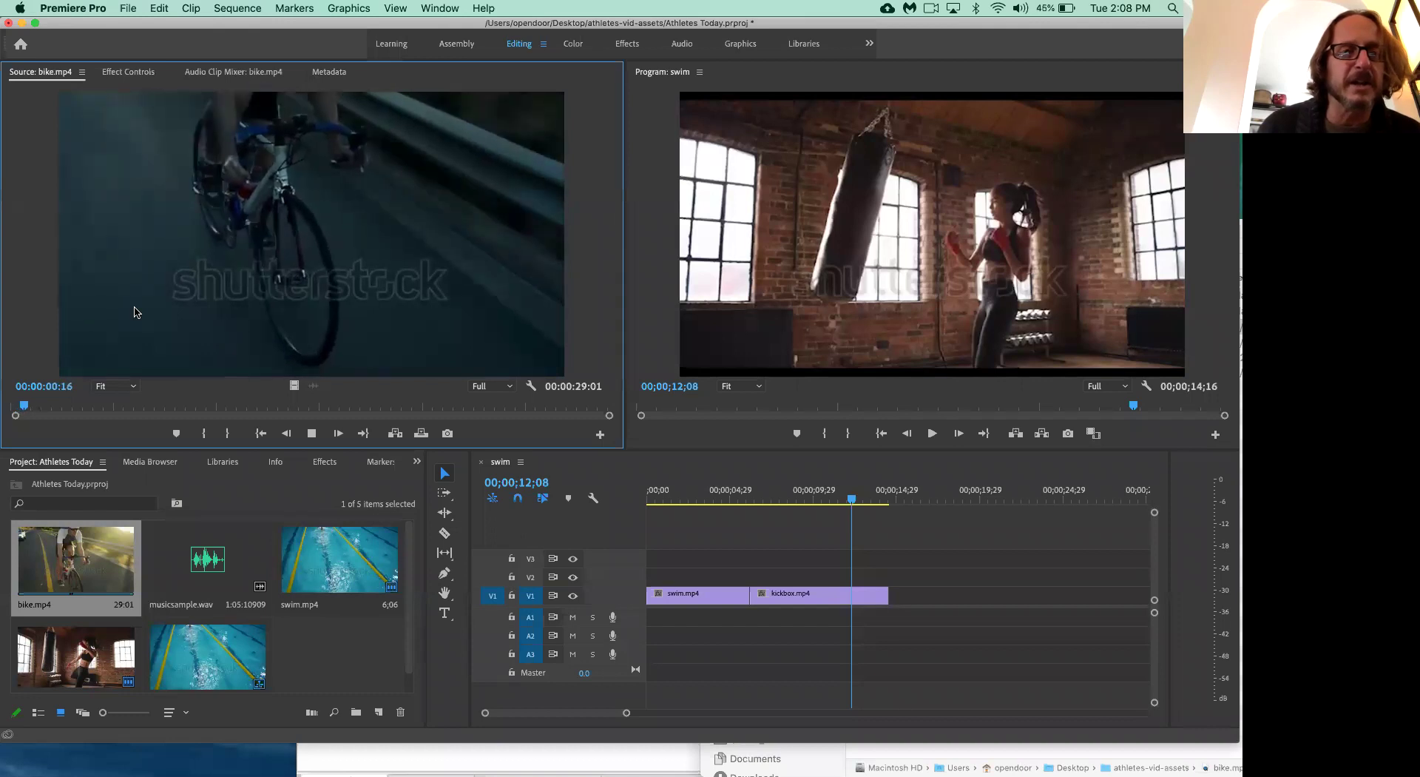
pyautogui.press('space')
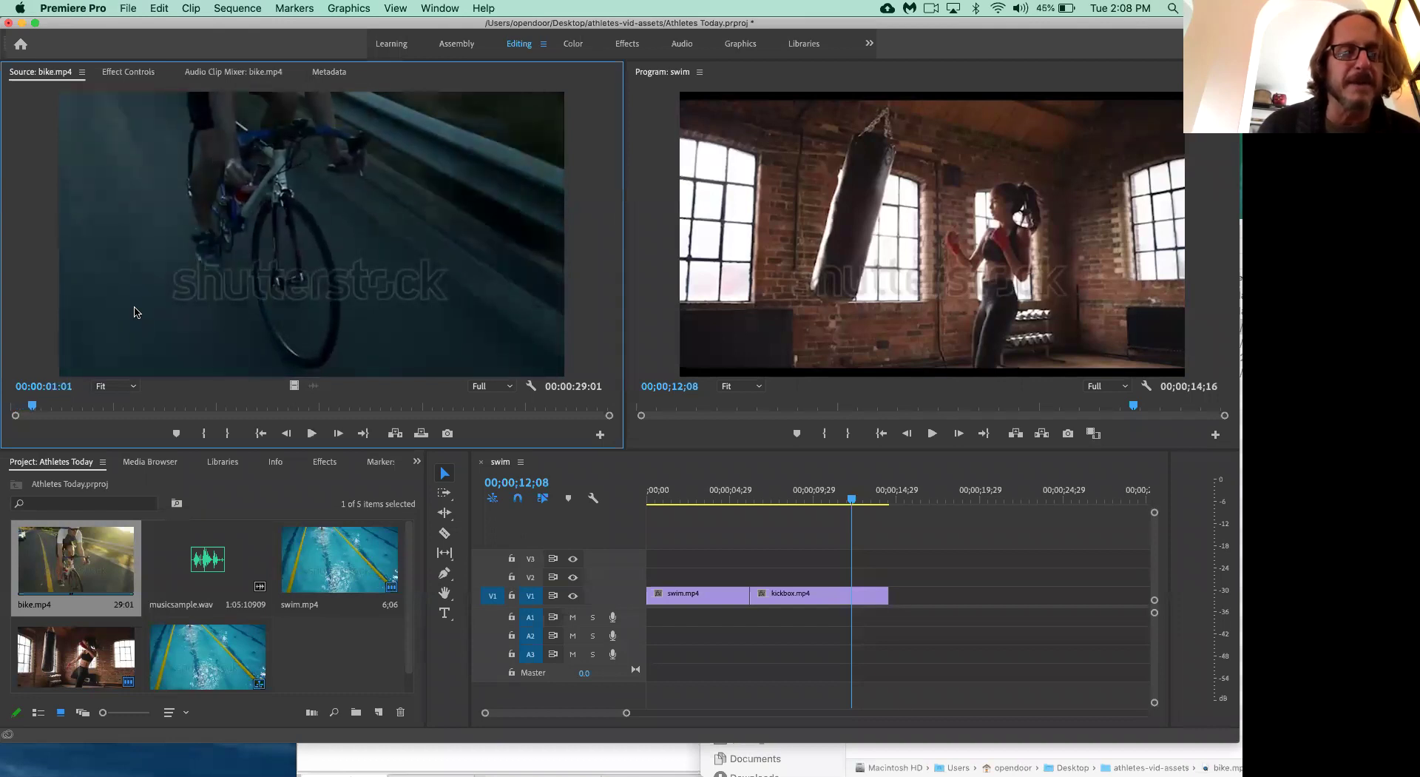
pyautogui.press('space')
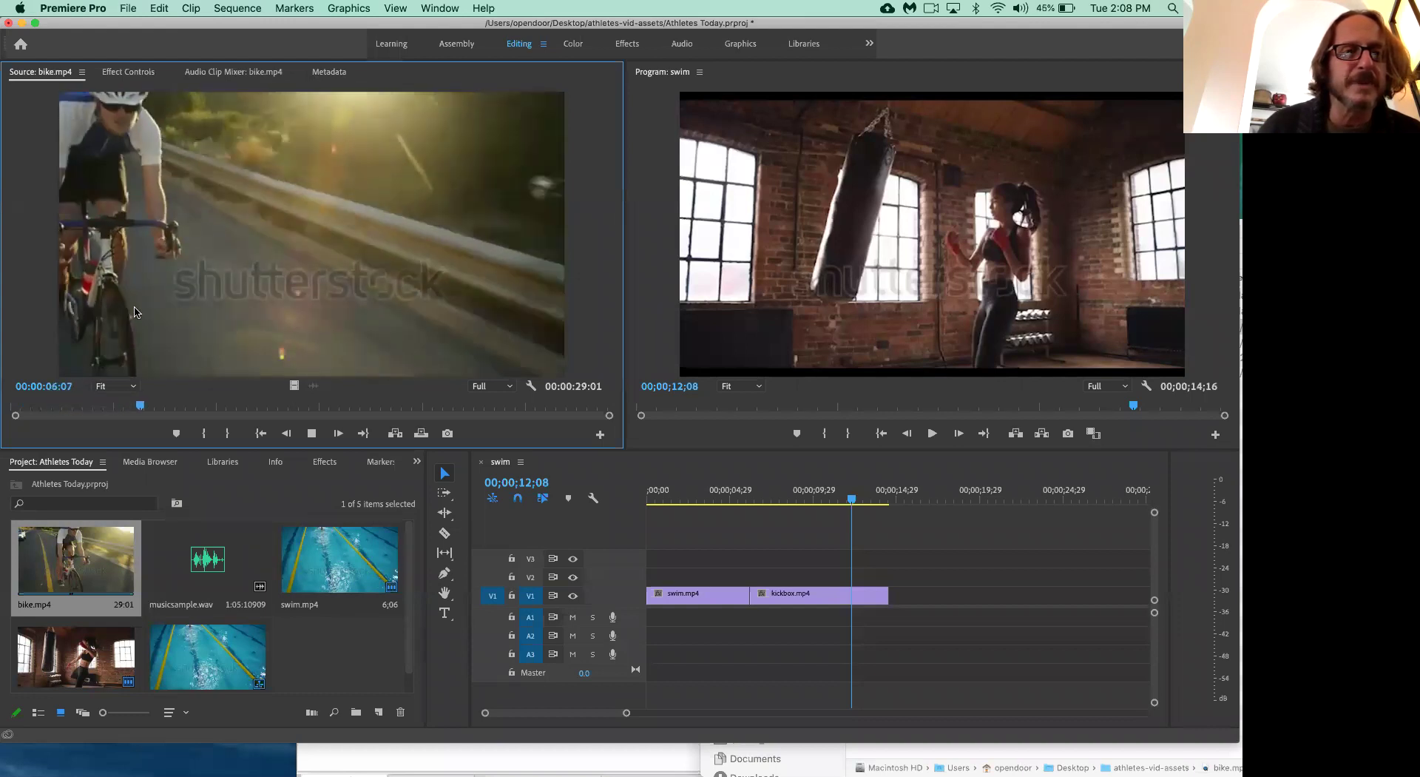
pyautogui.press('space')
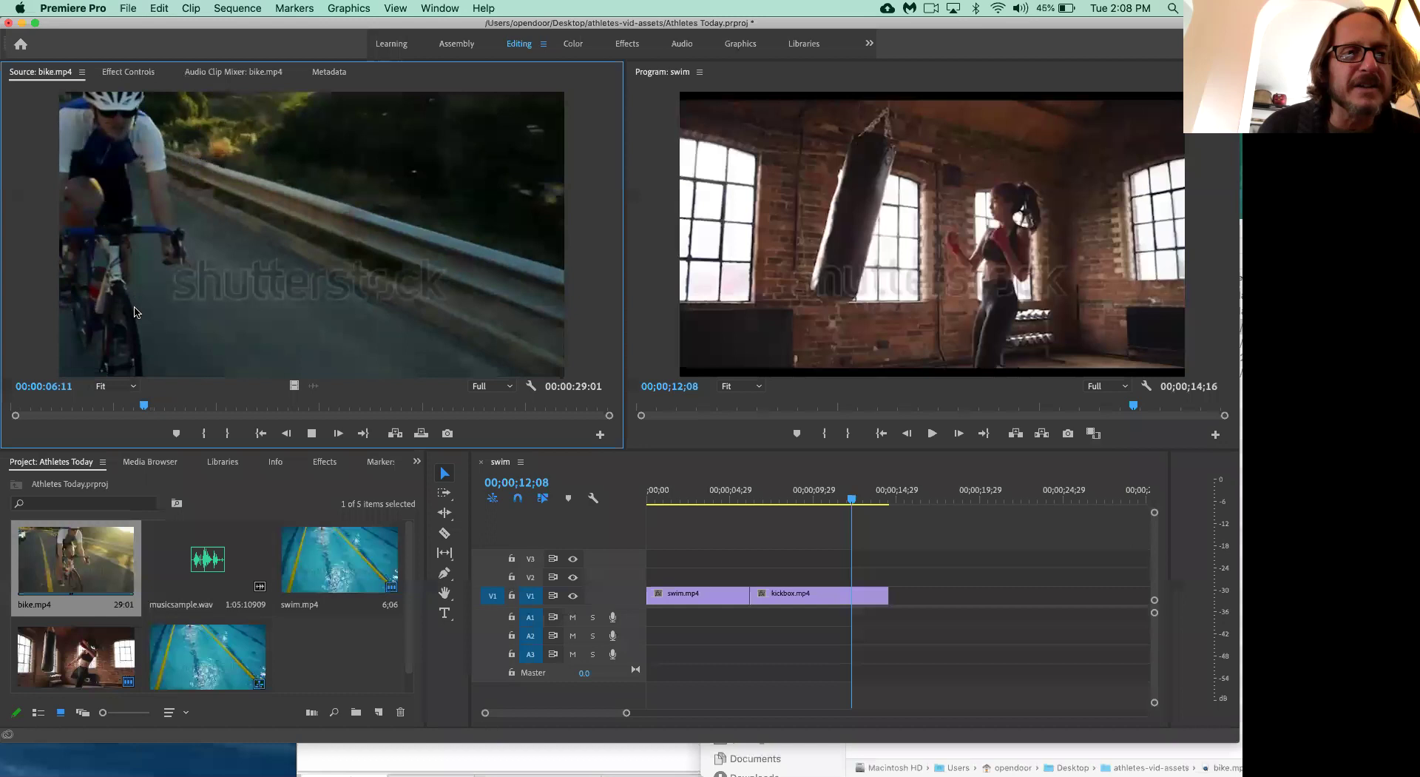
pyautogui.press('k')
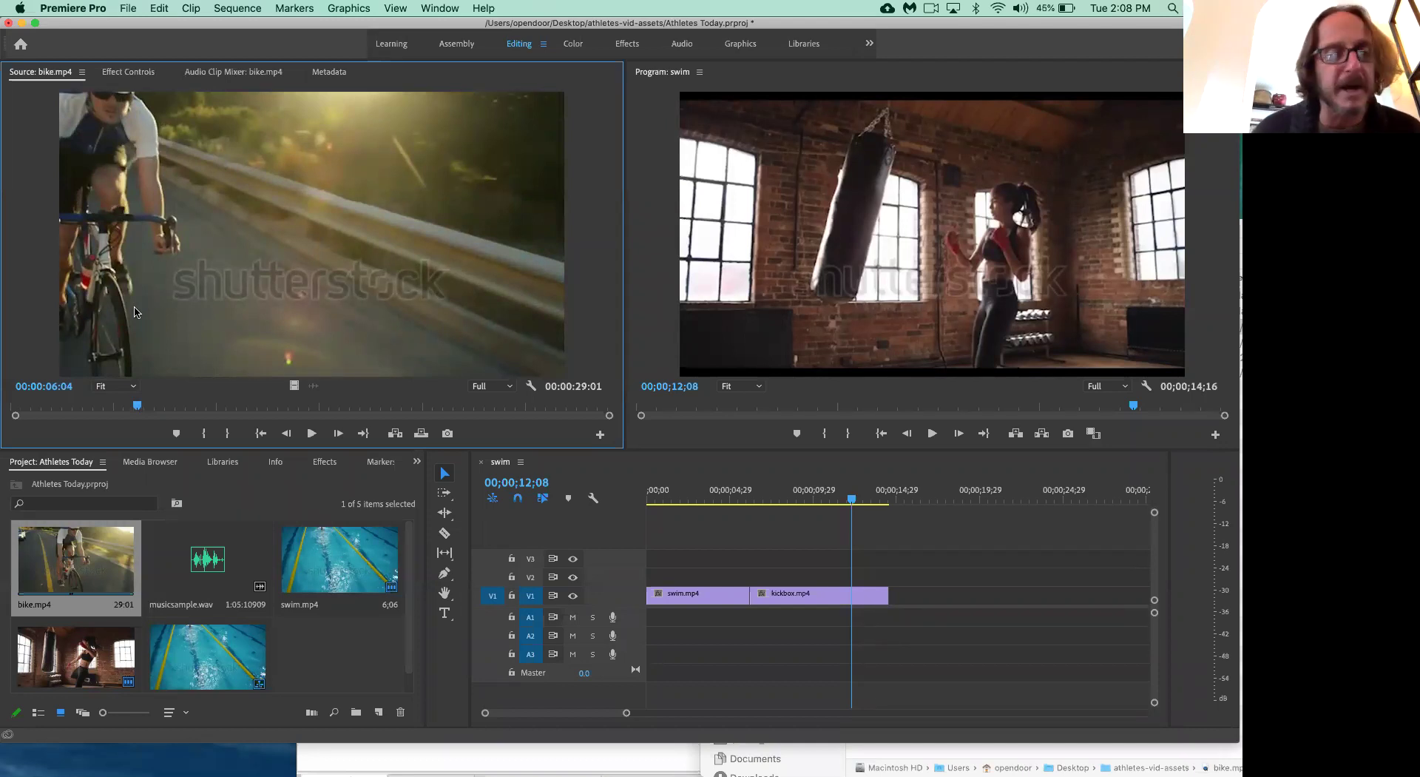
pyautogui.press('i')
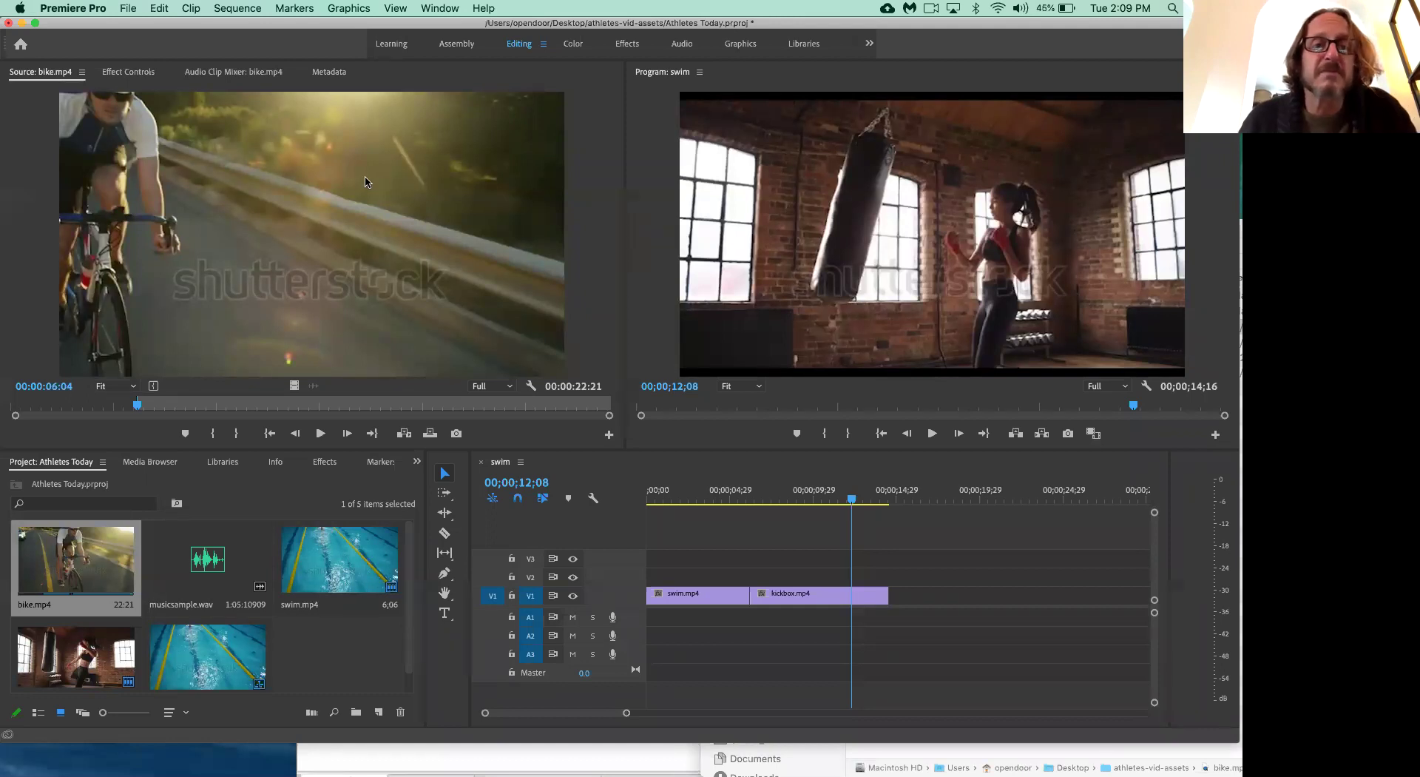
# - Play bike.mp4 onward to the rider raising his arm and set the Out point at 00:00:25:17
pyautogui.click(234, 348)
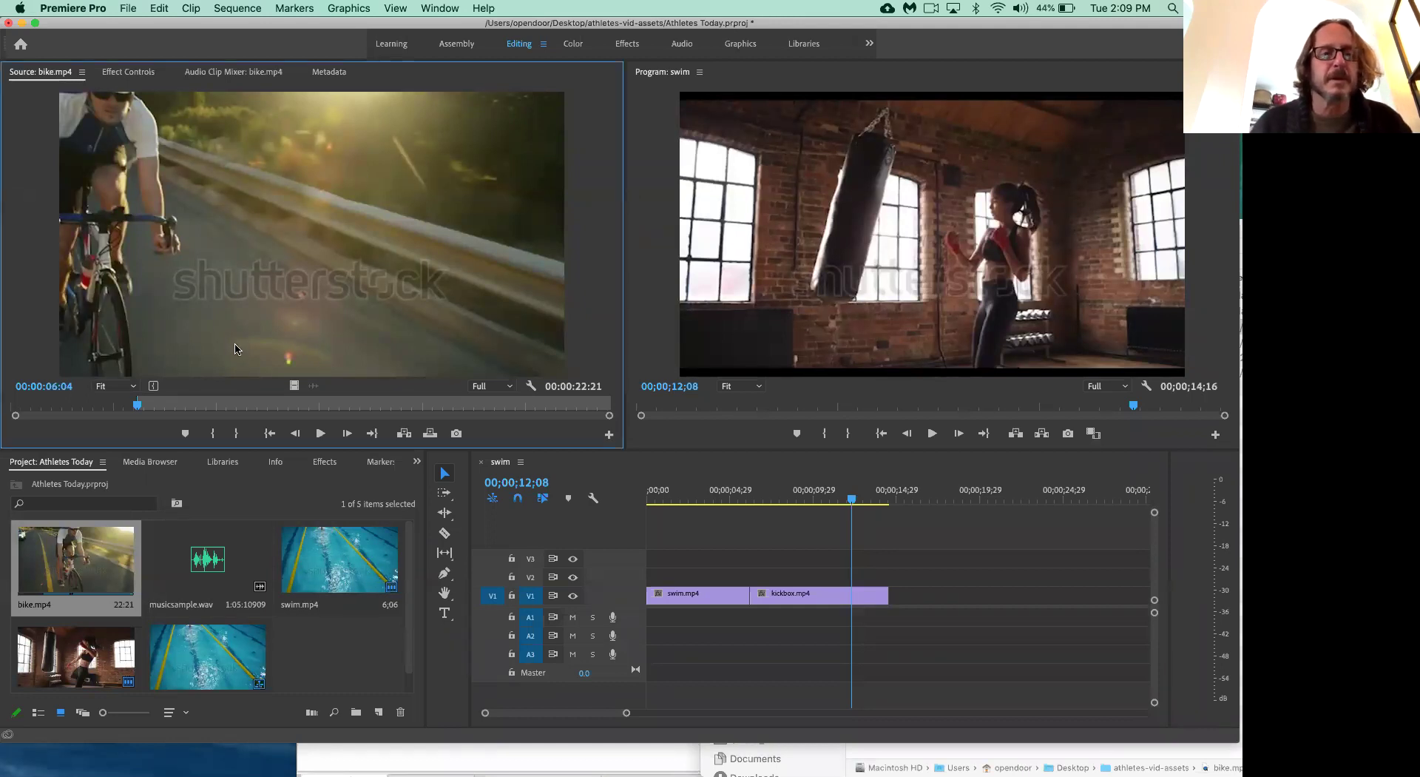
pyautogui.press('space')
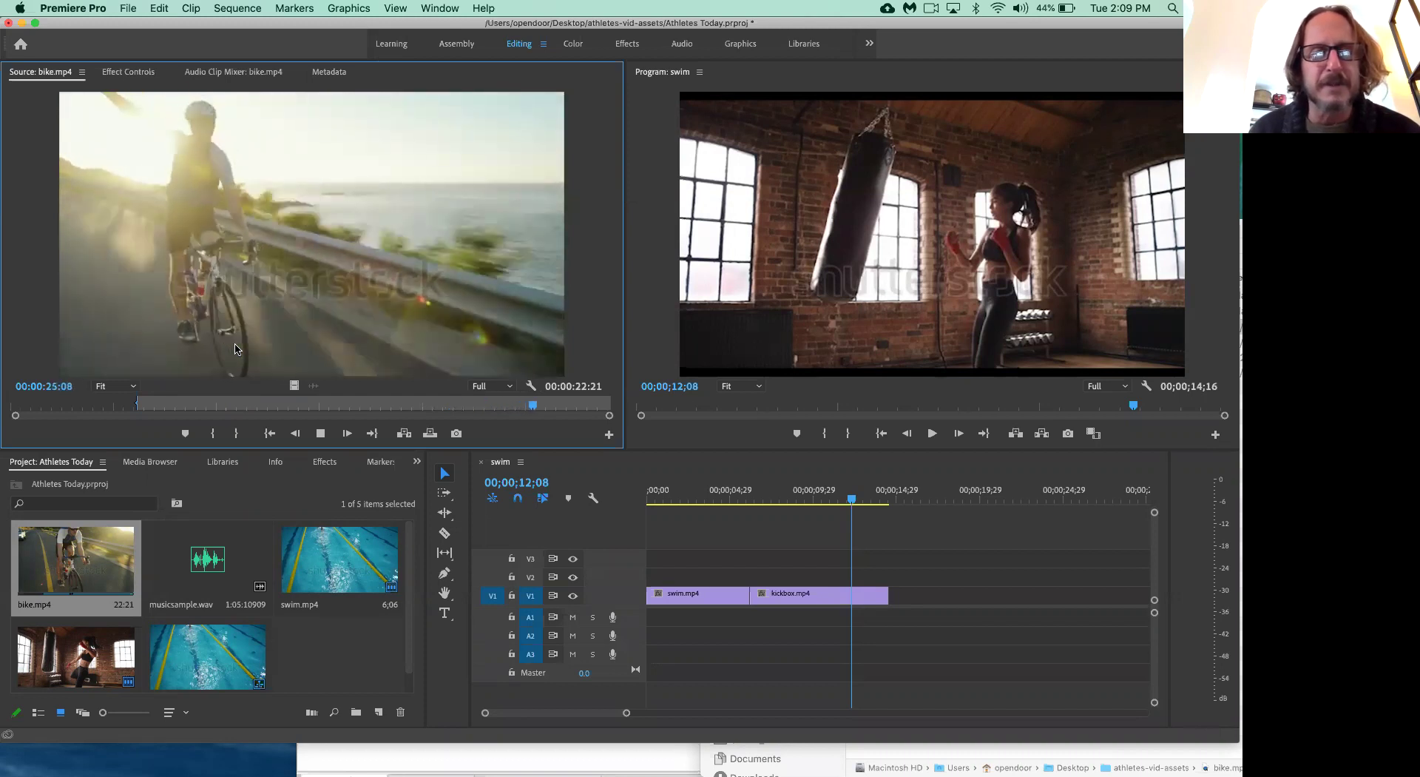
pyautogui.press('space')
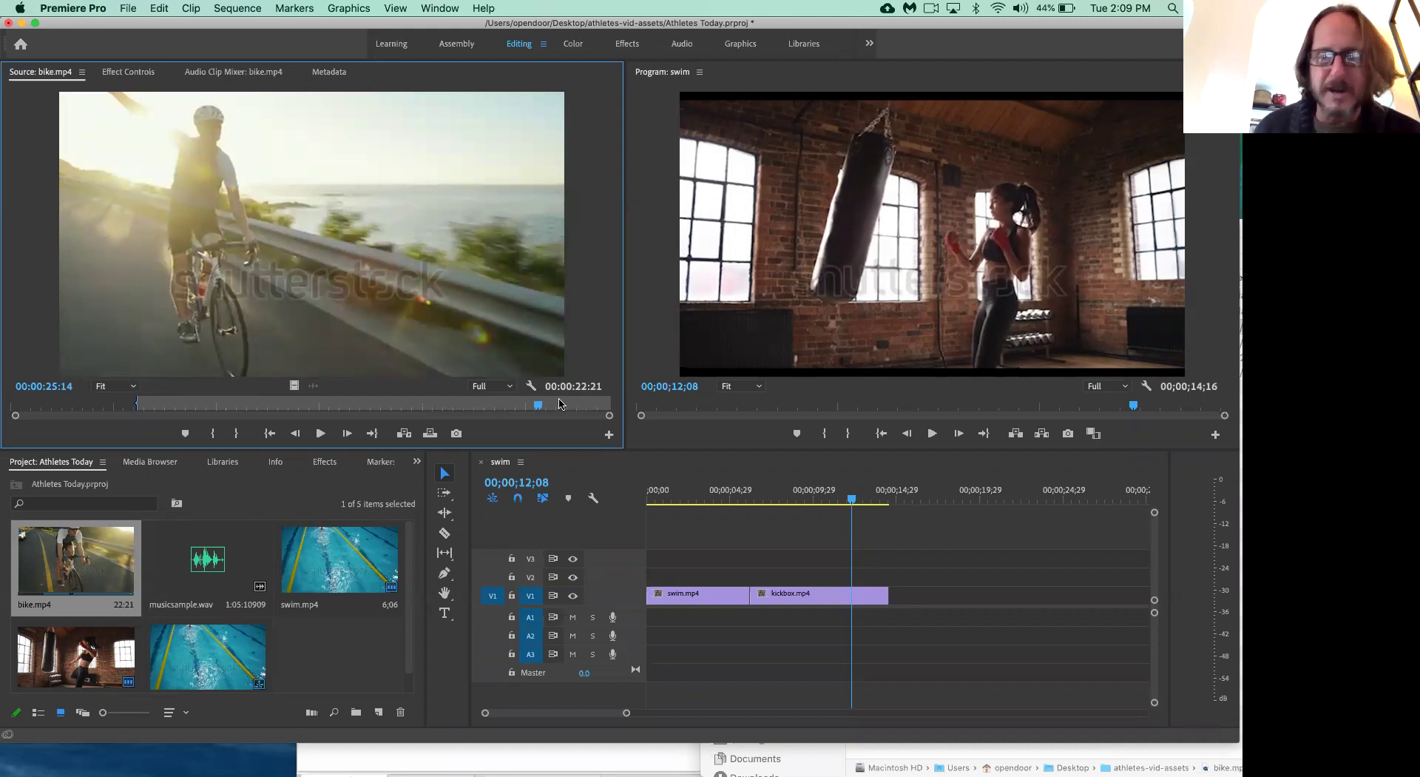
pyautogui.press('Right')
pyautogui.press('Right')
pyautogui.press('Right')
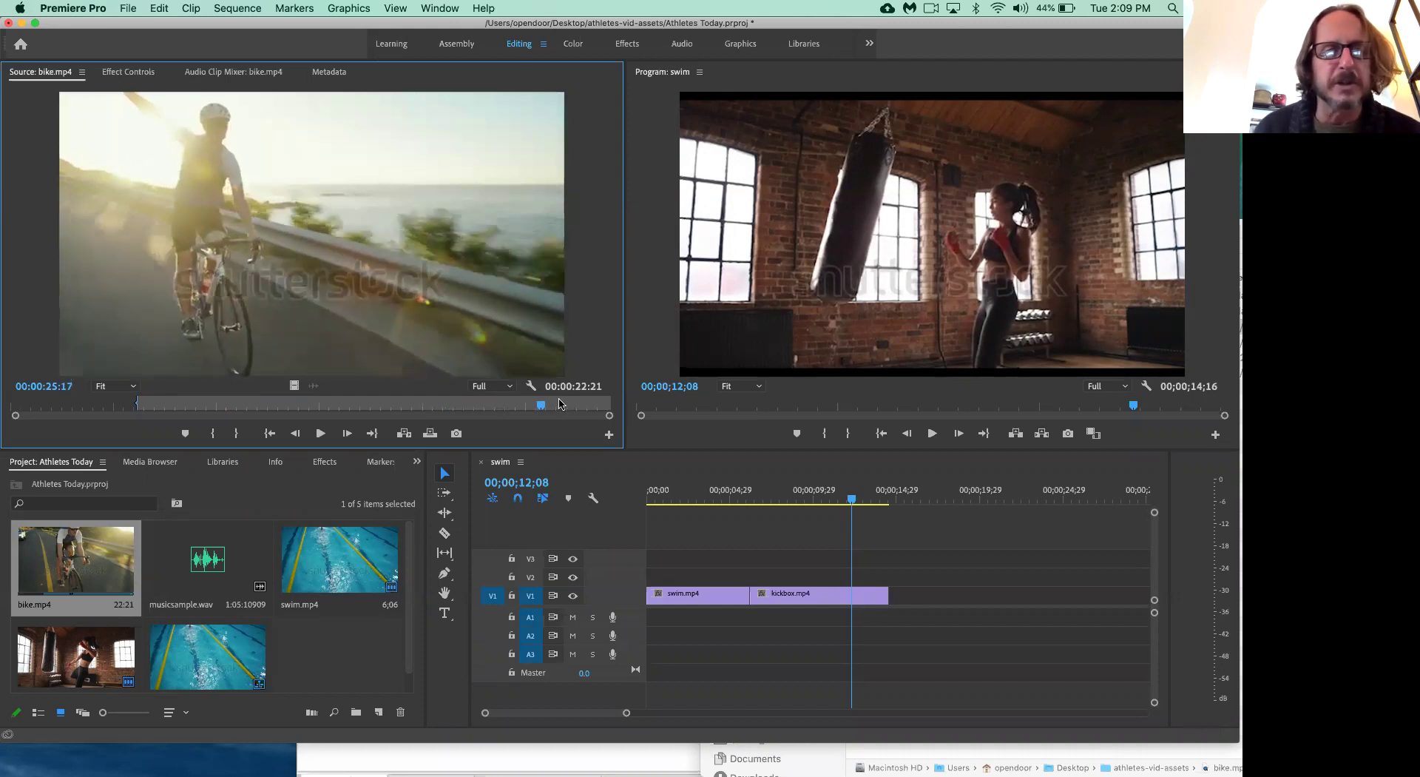
pyautogui.press('Left')
pyautogui.press('Right')
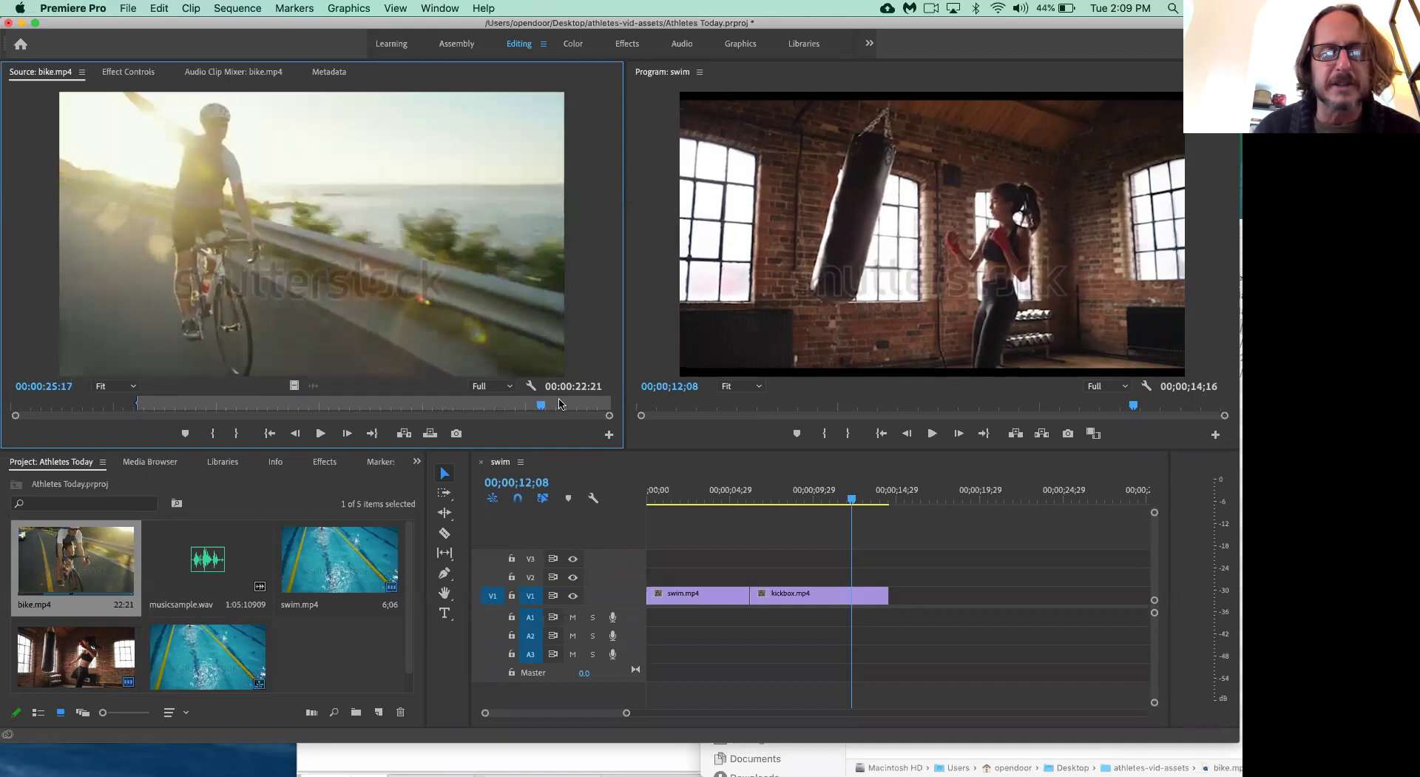
pyautogui.press('o')
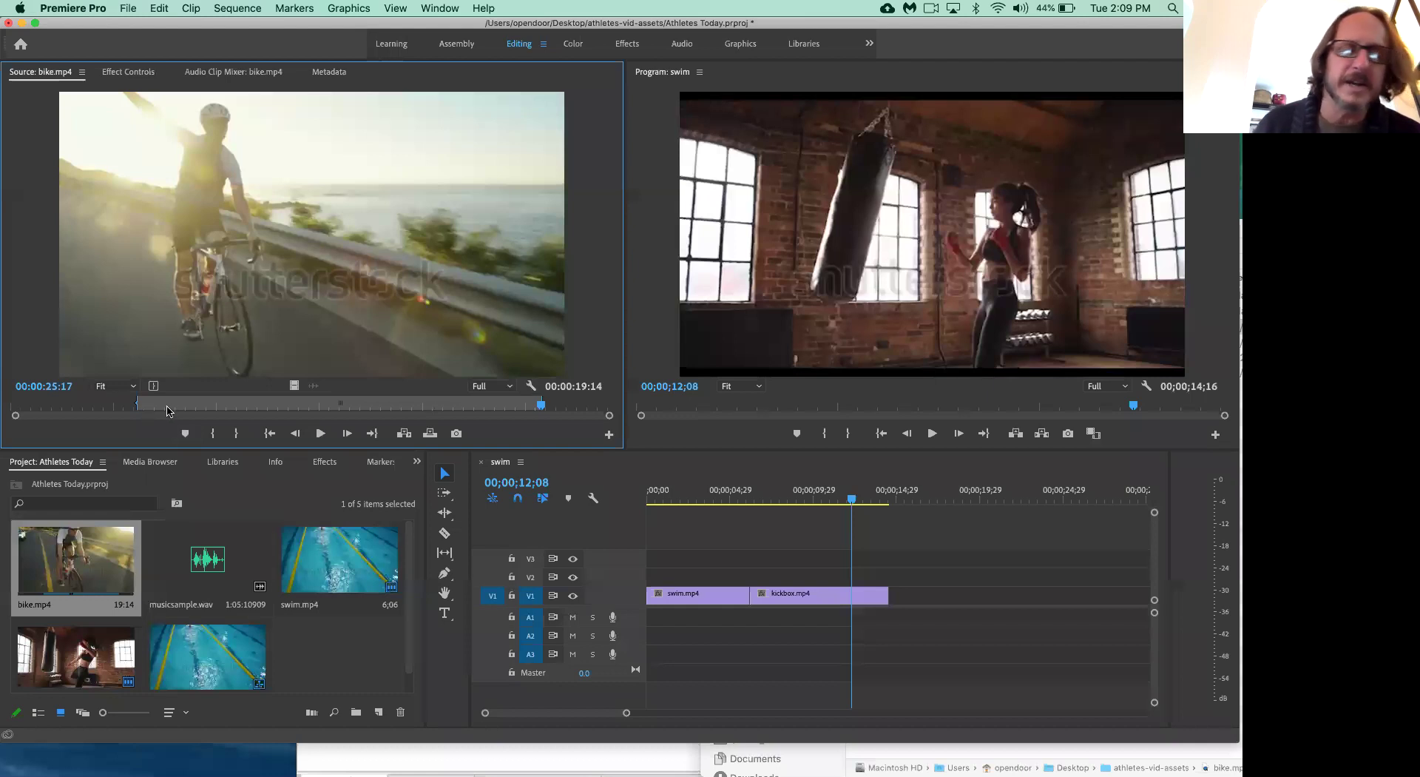
# - Place the trimmed bike.mp4 on track V1 directly after the kickbox.mp4 clip
pyautogui.moveTo(488, 308); pyautogui.dragTo(897, 594)
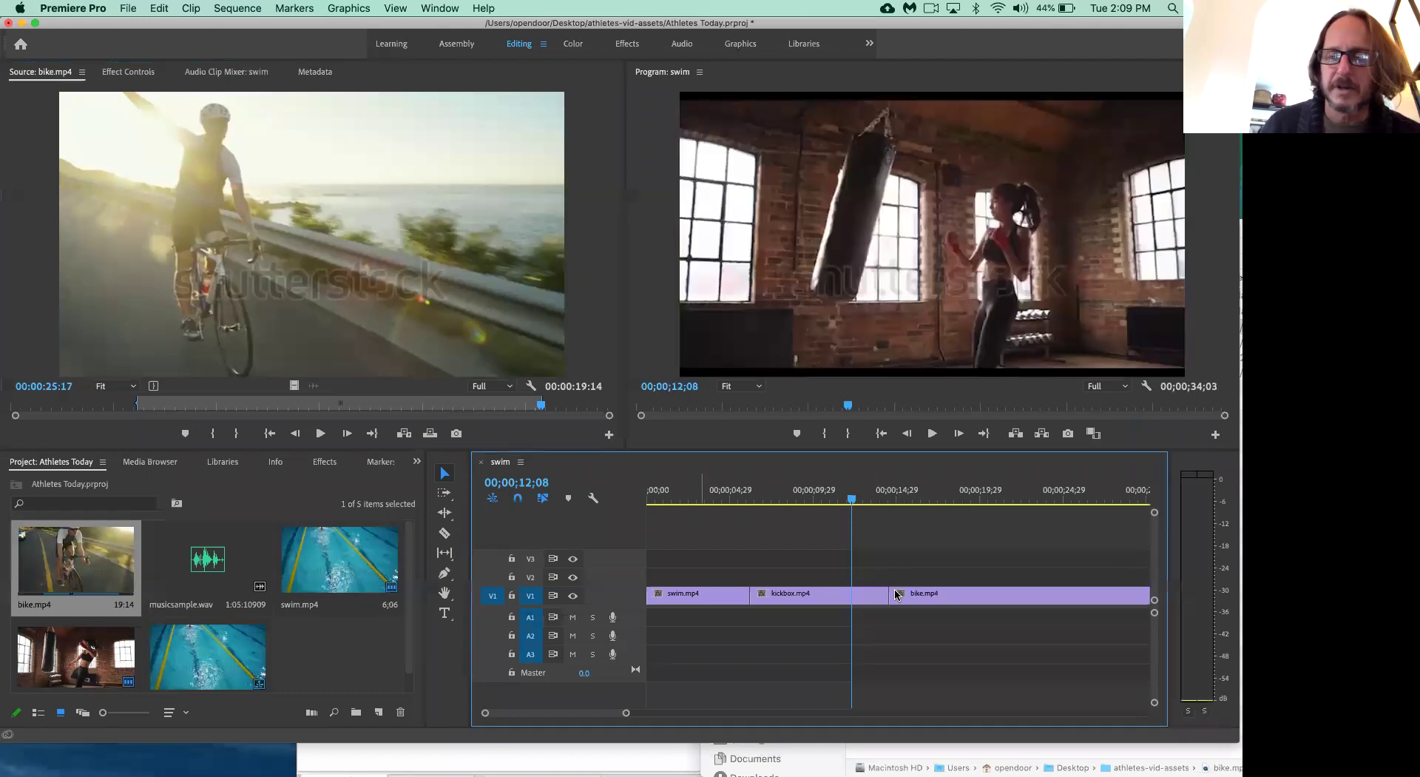
pyautogui.click(1087, 164)
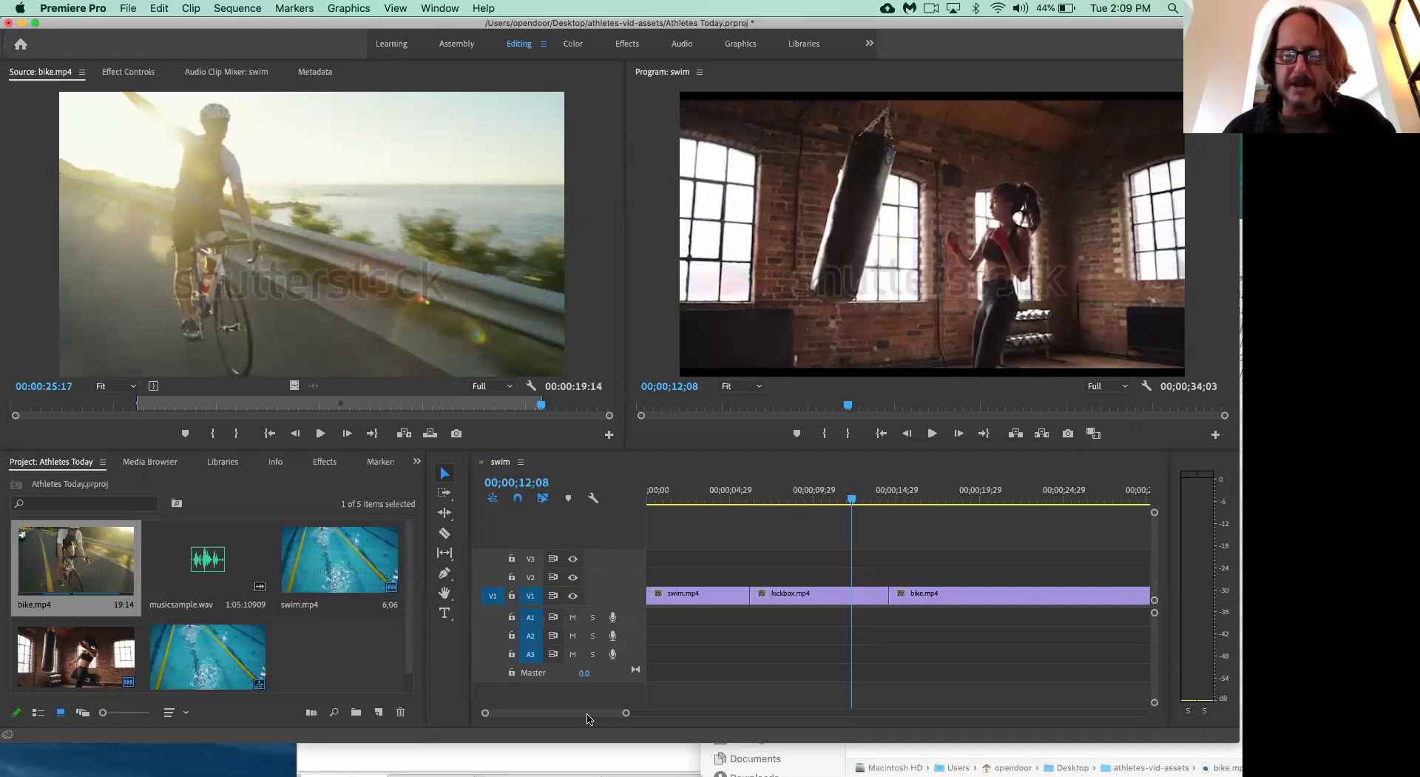
pyautogui.hscroll(5, 584, 716)
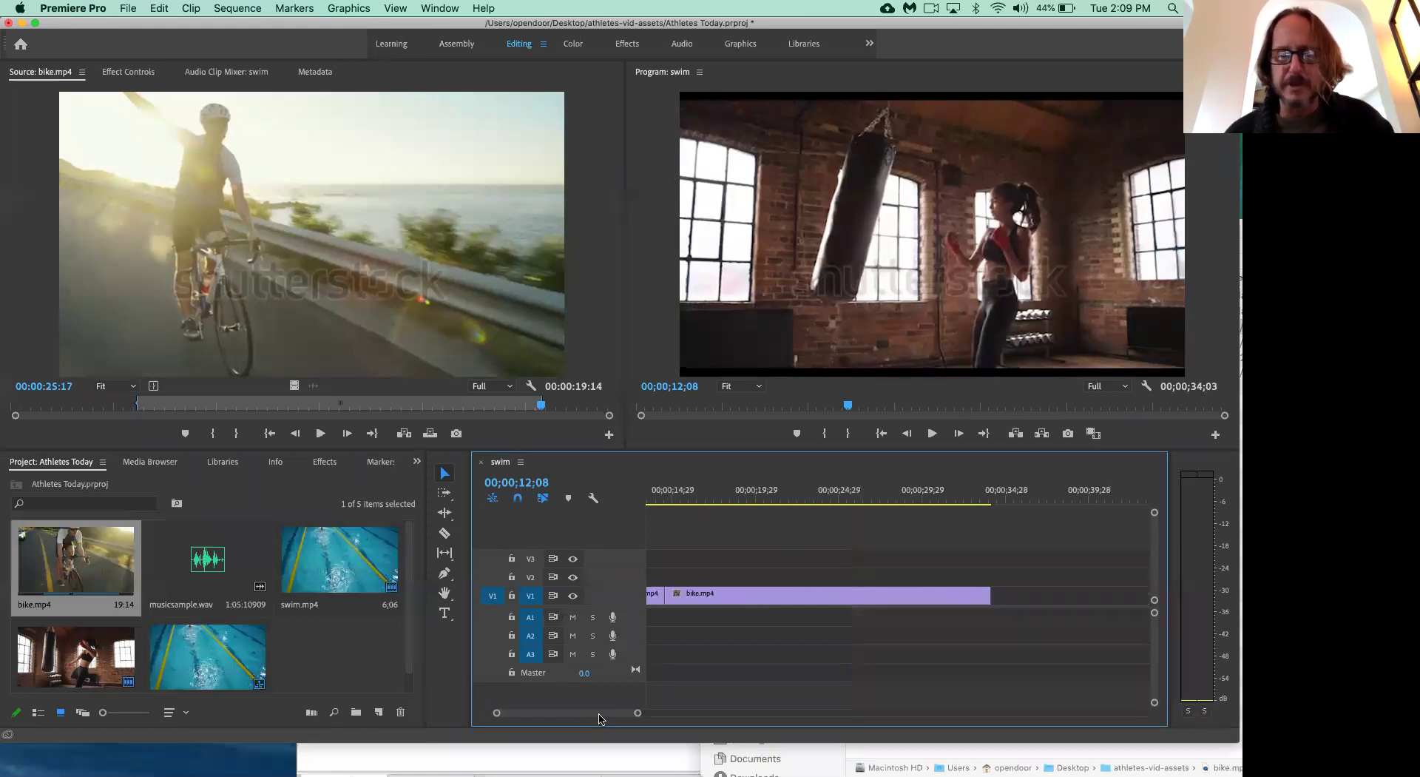
pyautogui.hscroll(3, 585, 715)
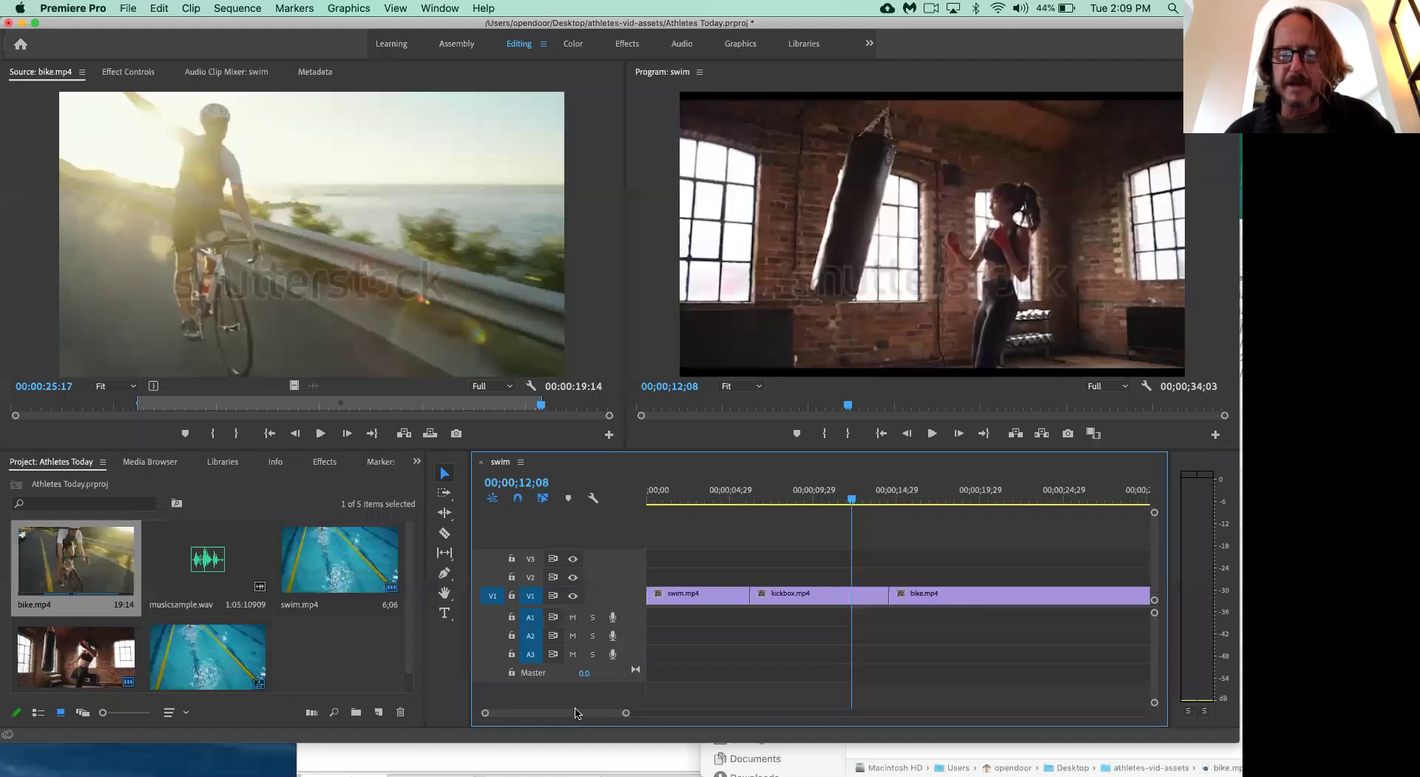
pyautogui.hscroll(-5, 578, 713)
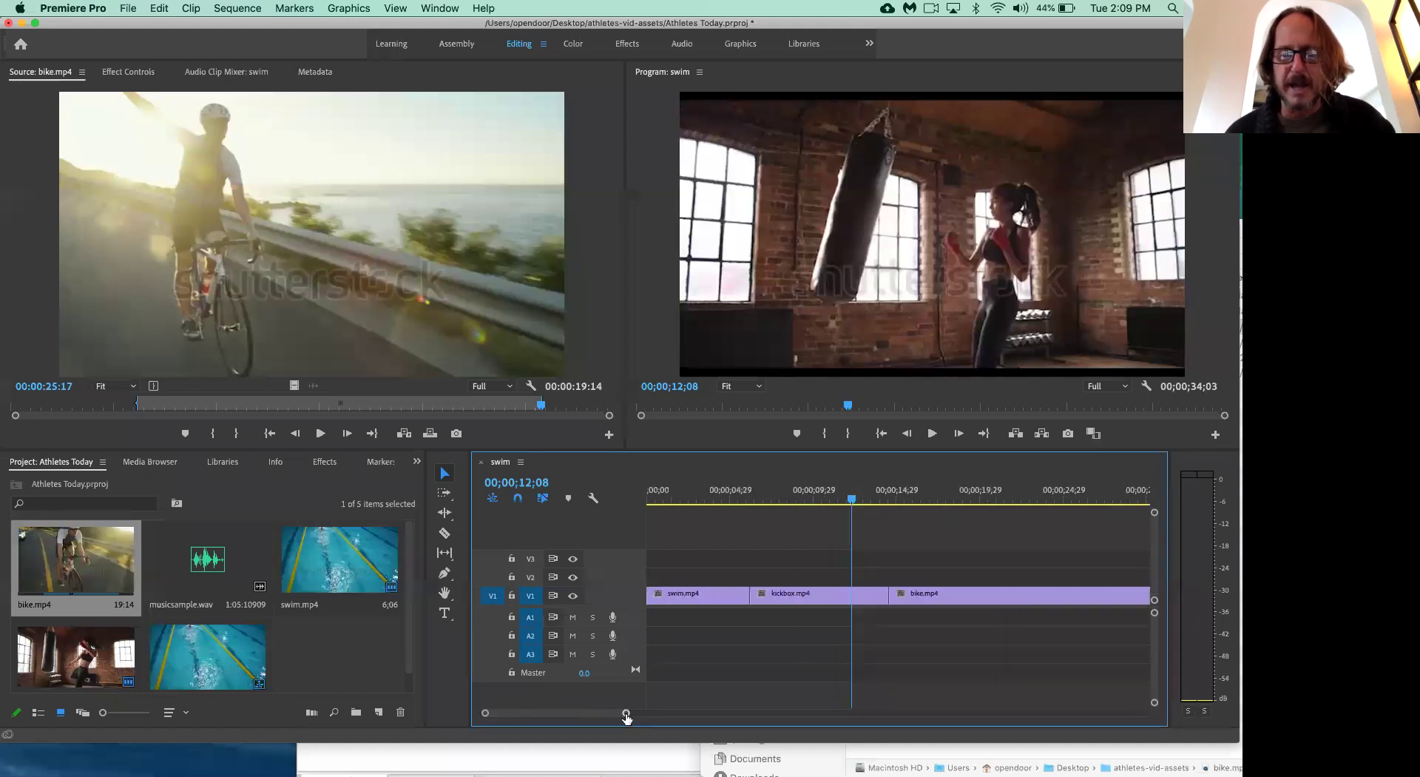
pyautogui.moveTo(626, 715); pyautogui.dragTo(675, 708)
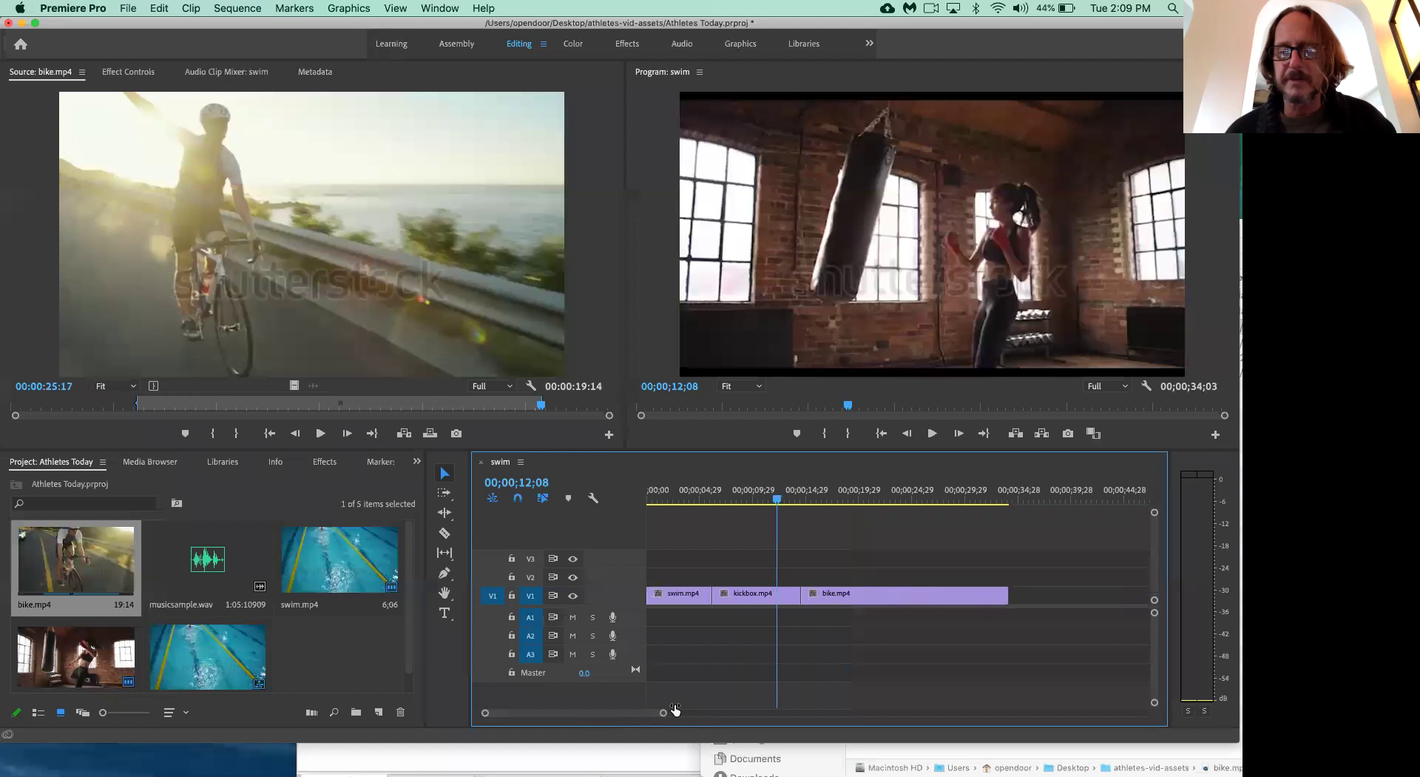
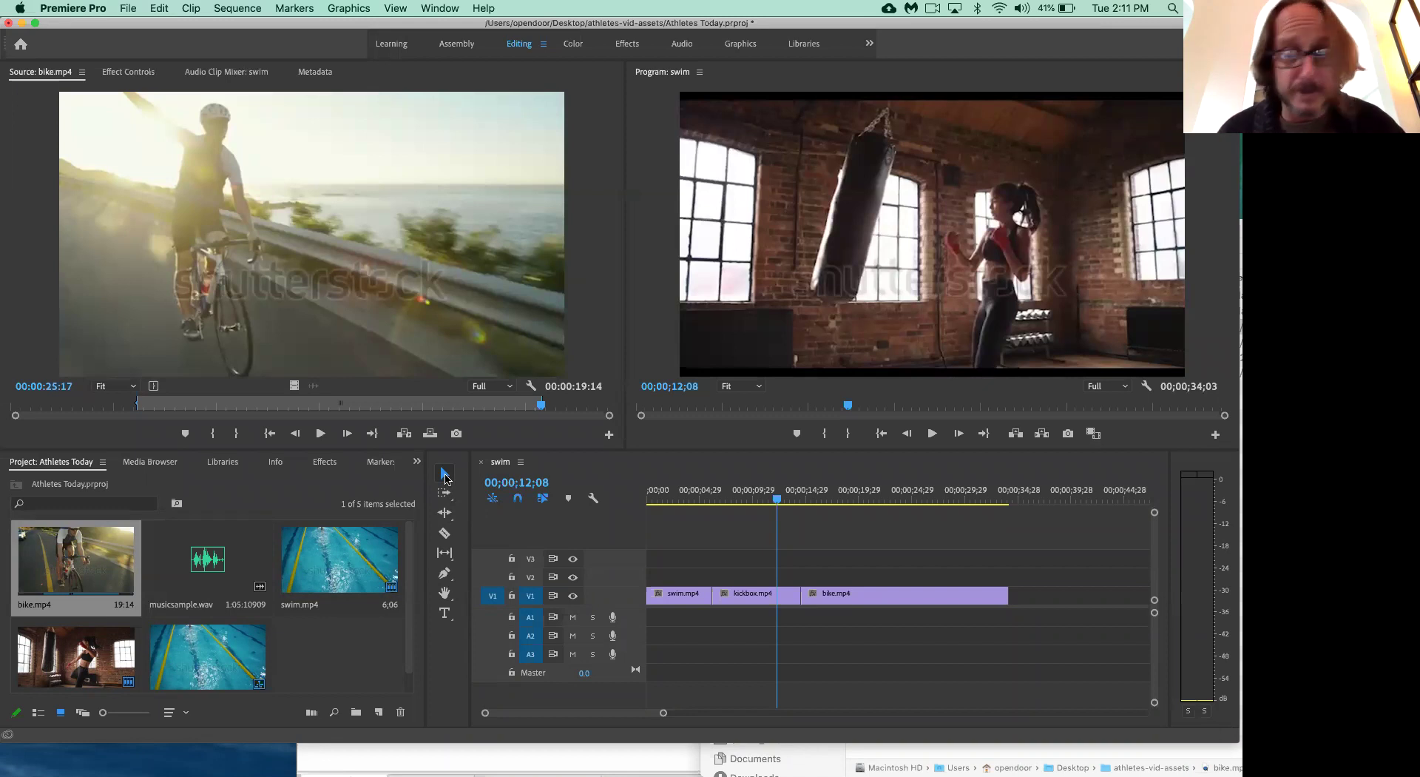
# - Split the bike.mp4 clip on V1 with the Razor tool at 00;00;19;10 and 00;00;27;10
pyautogui.click(444, 534)
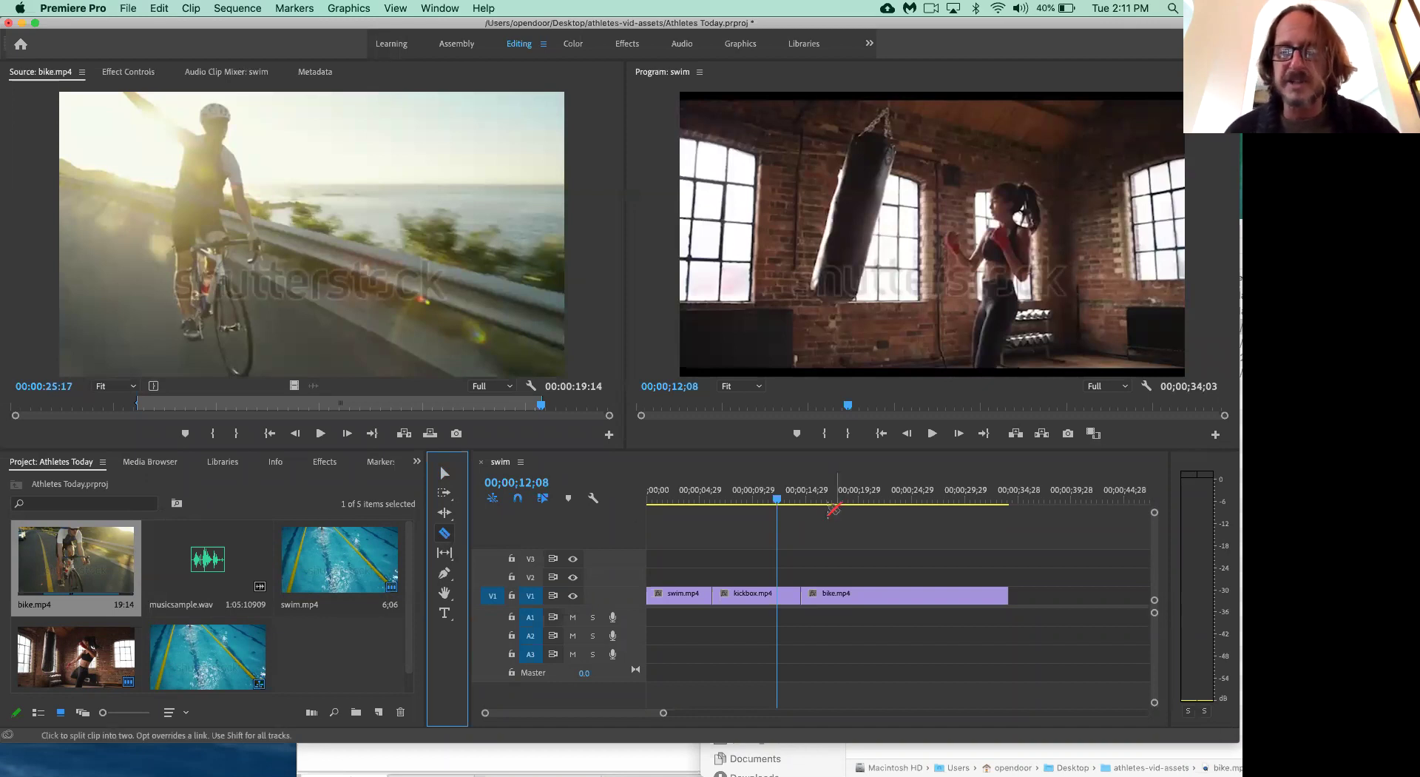
pyautogui.click(775, 499)
pyautogui.moveTo(775, 499); pyautogui.dragTo(851, 511)
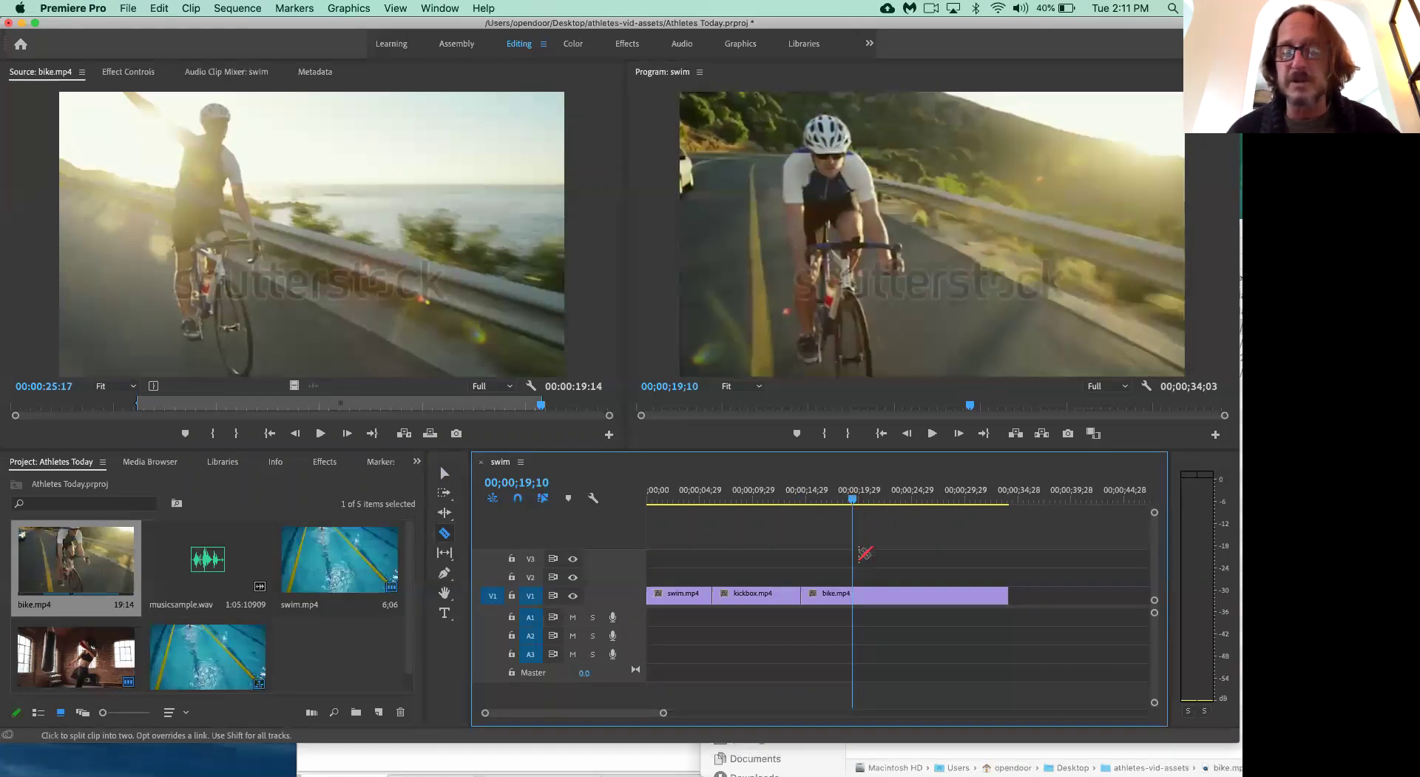
pyautogui.click(855, 598)
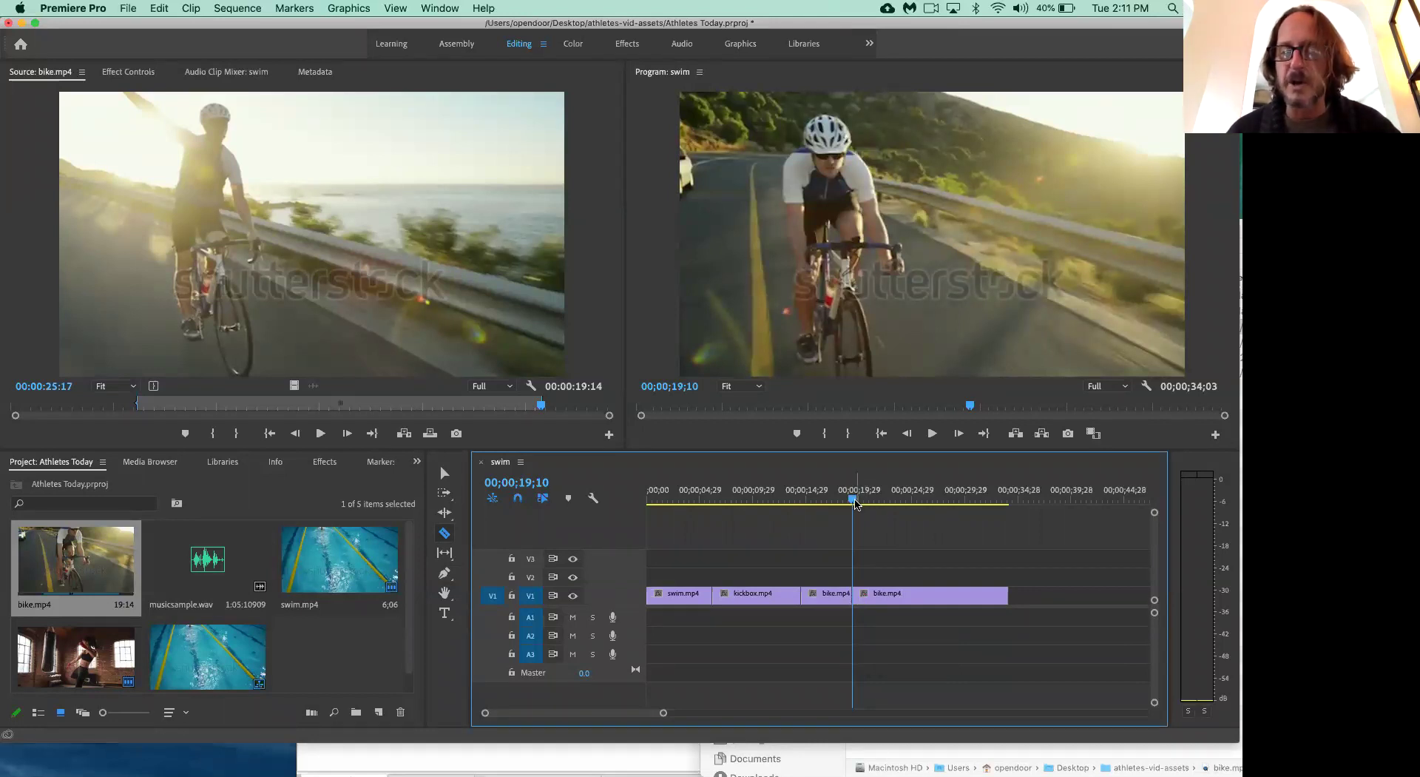
pyautogui.moveTo(855, 500); pyautogui.dragTo(941, 499)
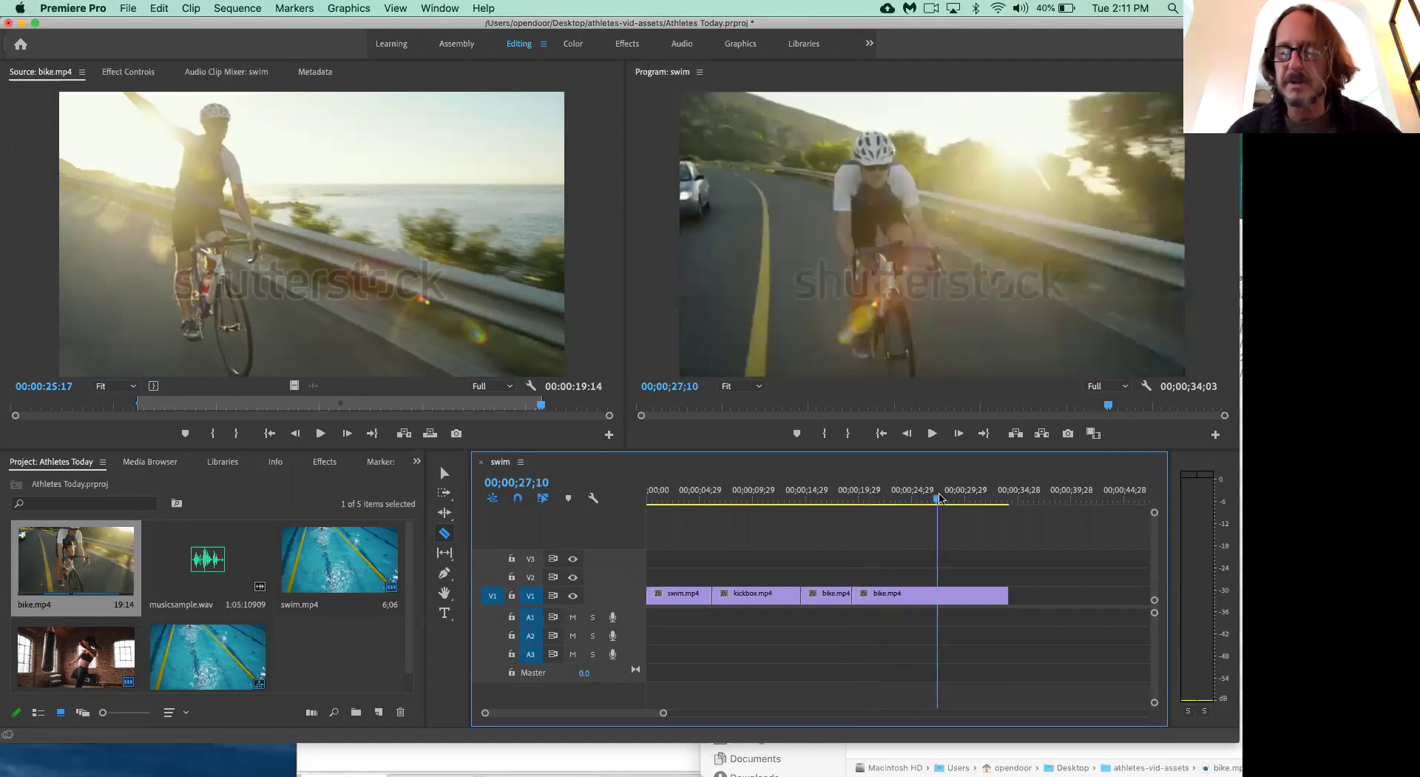
pyautogui.click(940, 596)
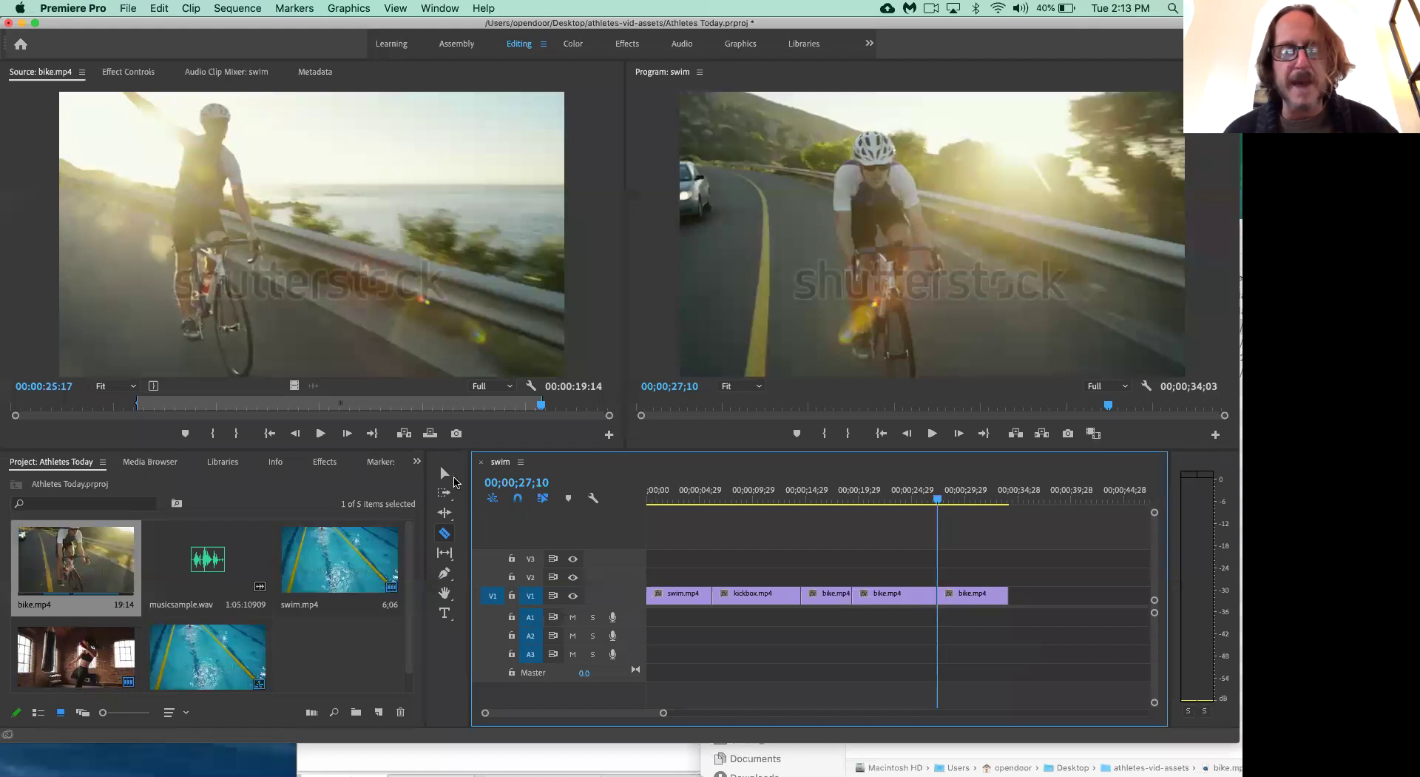
# - Delete the middle bike.mp4 segment between the two cuts on V1 with the Selection tool active
pyautogui.click(447, 476)
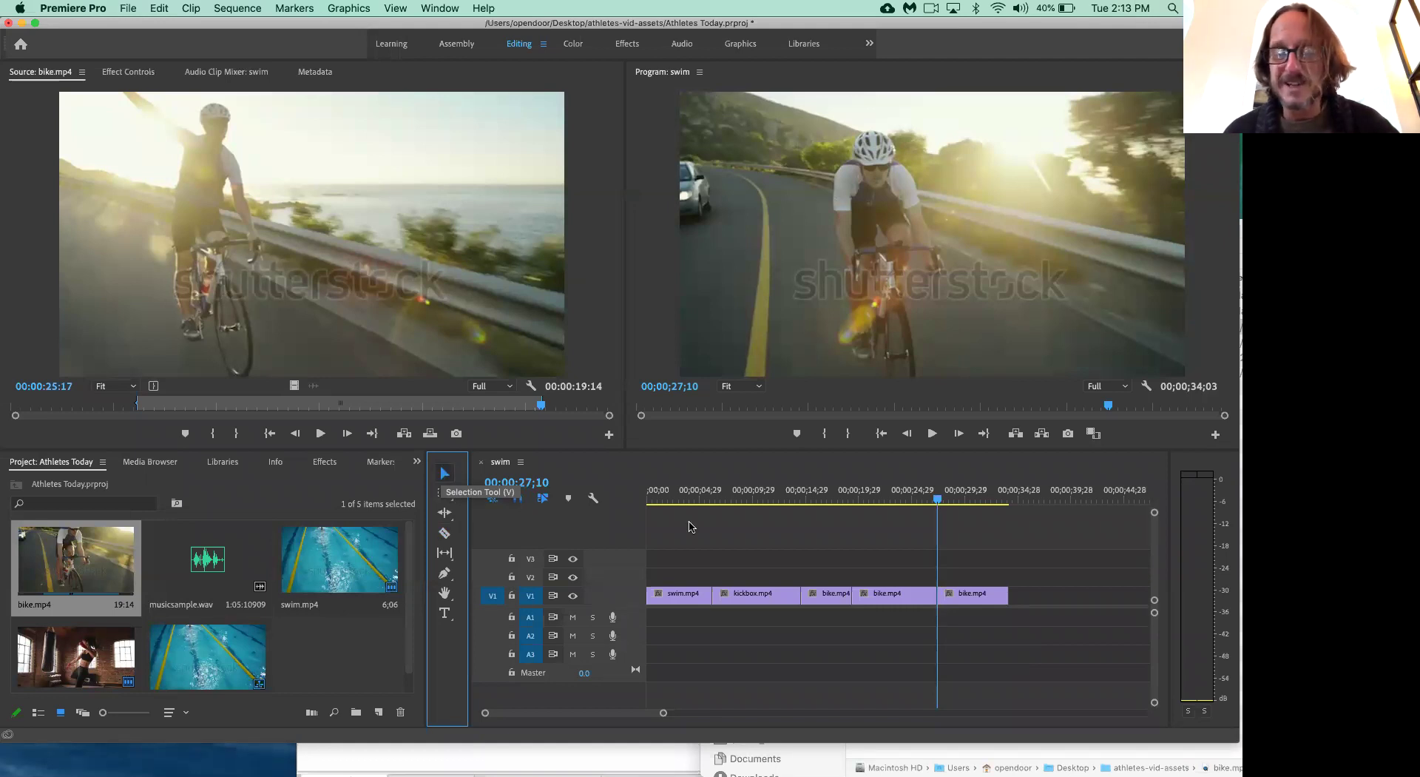
pyautogui.click(897, 598)
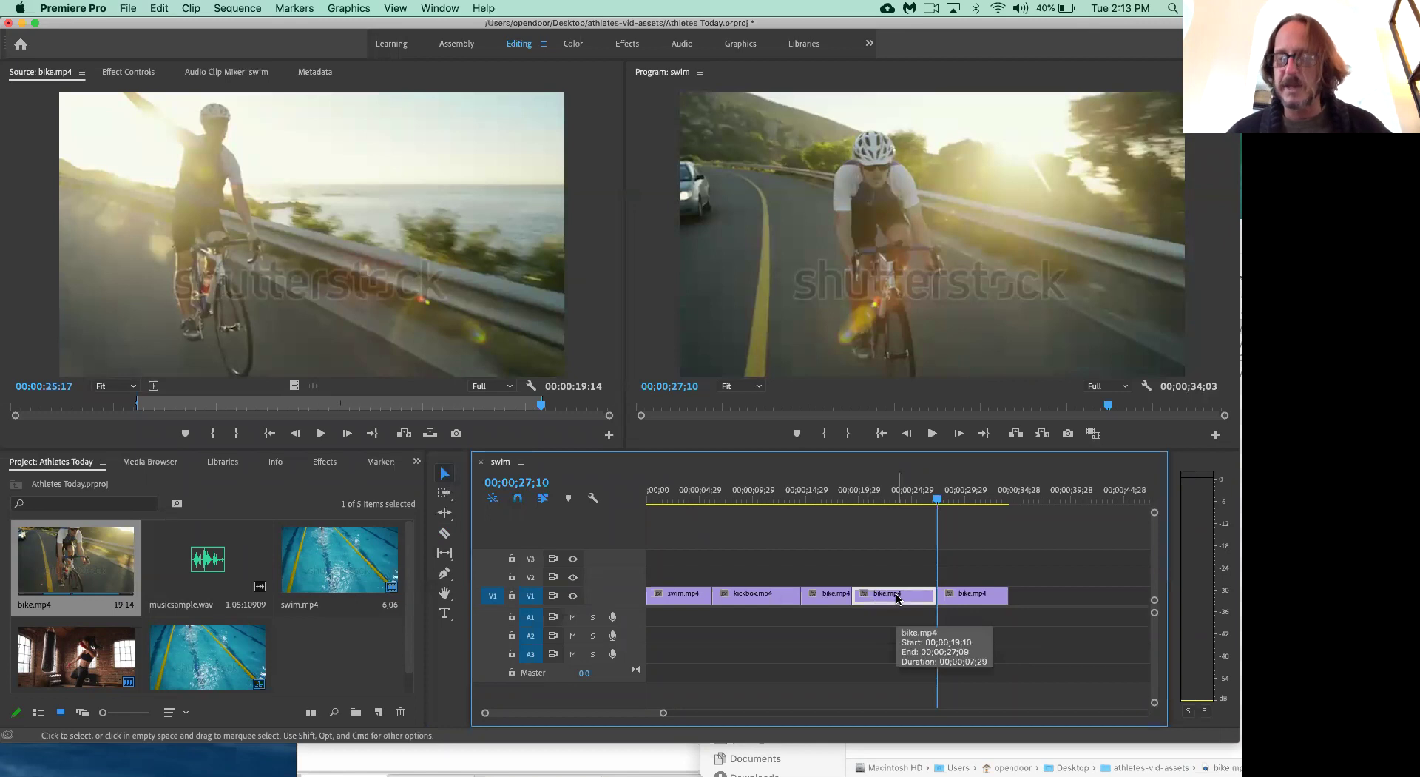
pyautogui.press('Delete')
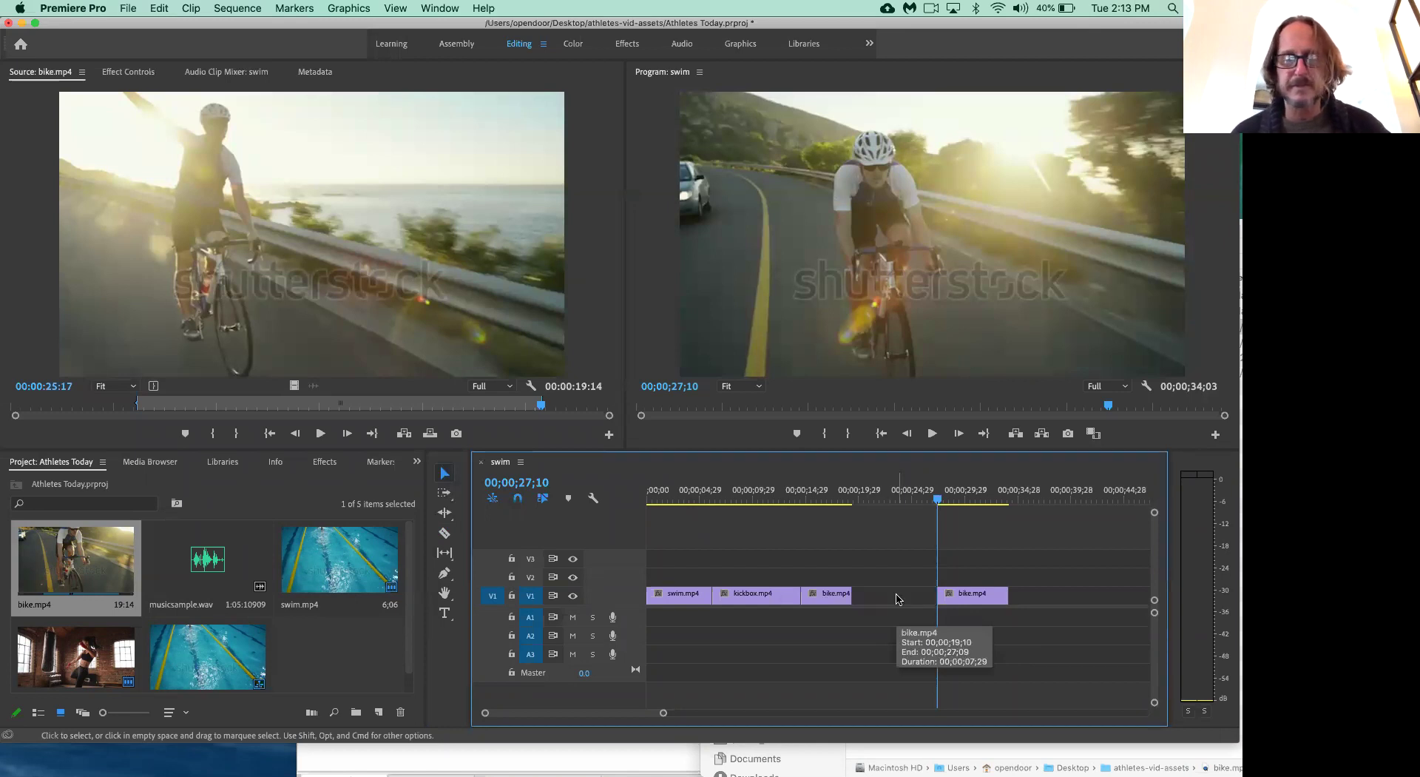
# - Close the empty gap between the two remaining bike.mp4 segments on V1
pyautogui.click(109, 733)
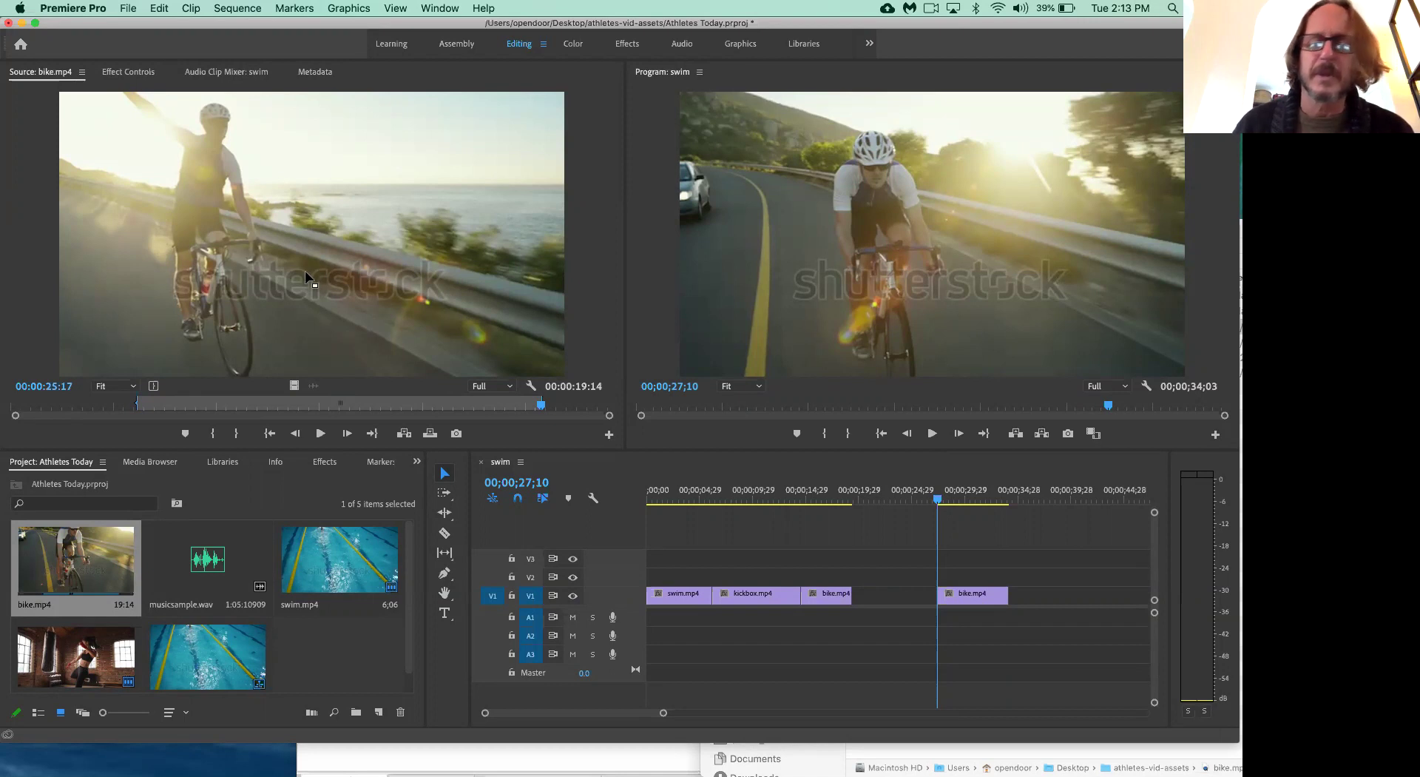
pyautogui.click(875, 603)
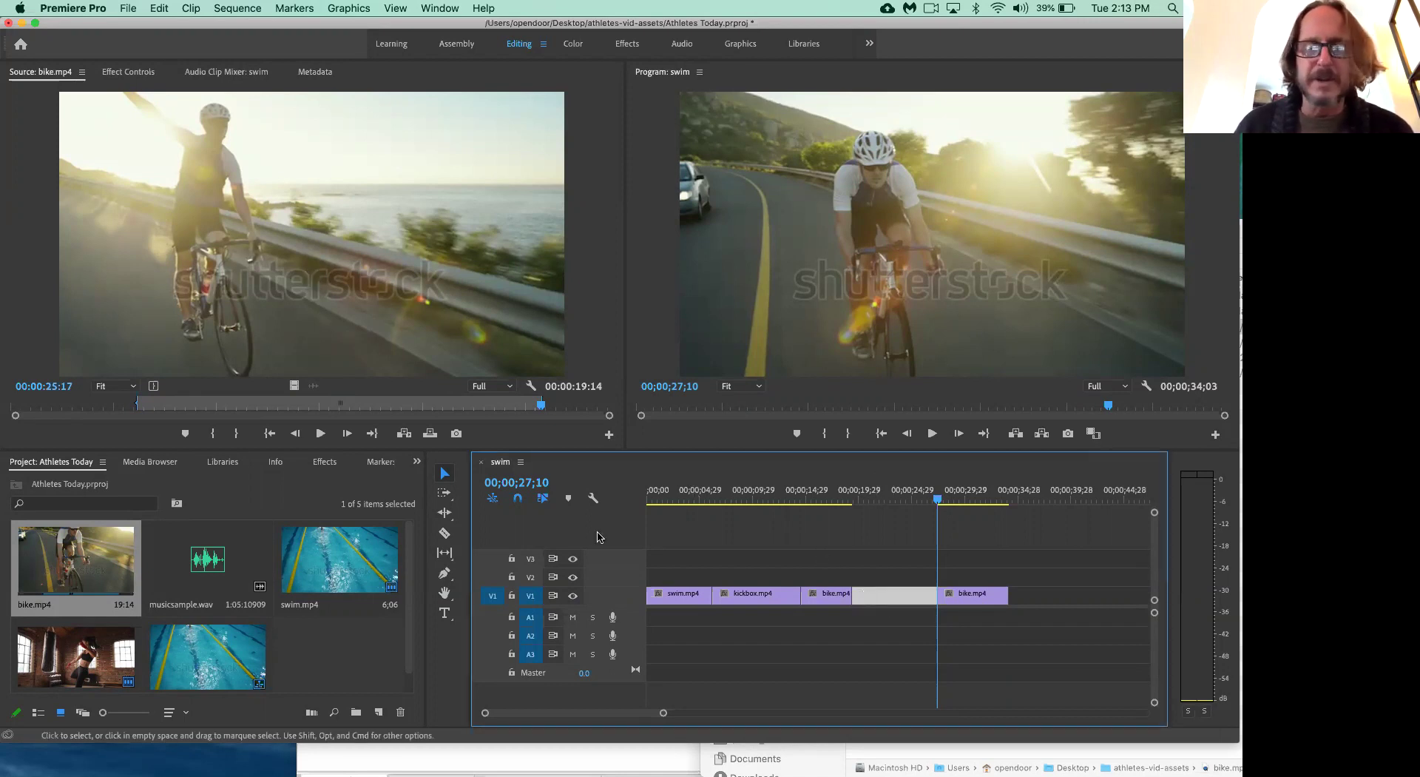
pyautogui.click(887, 666)
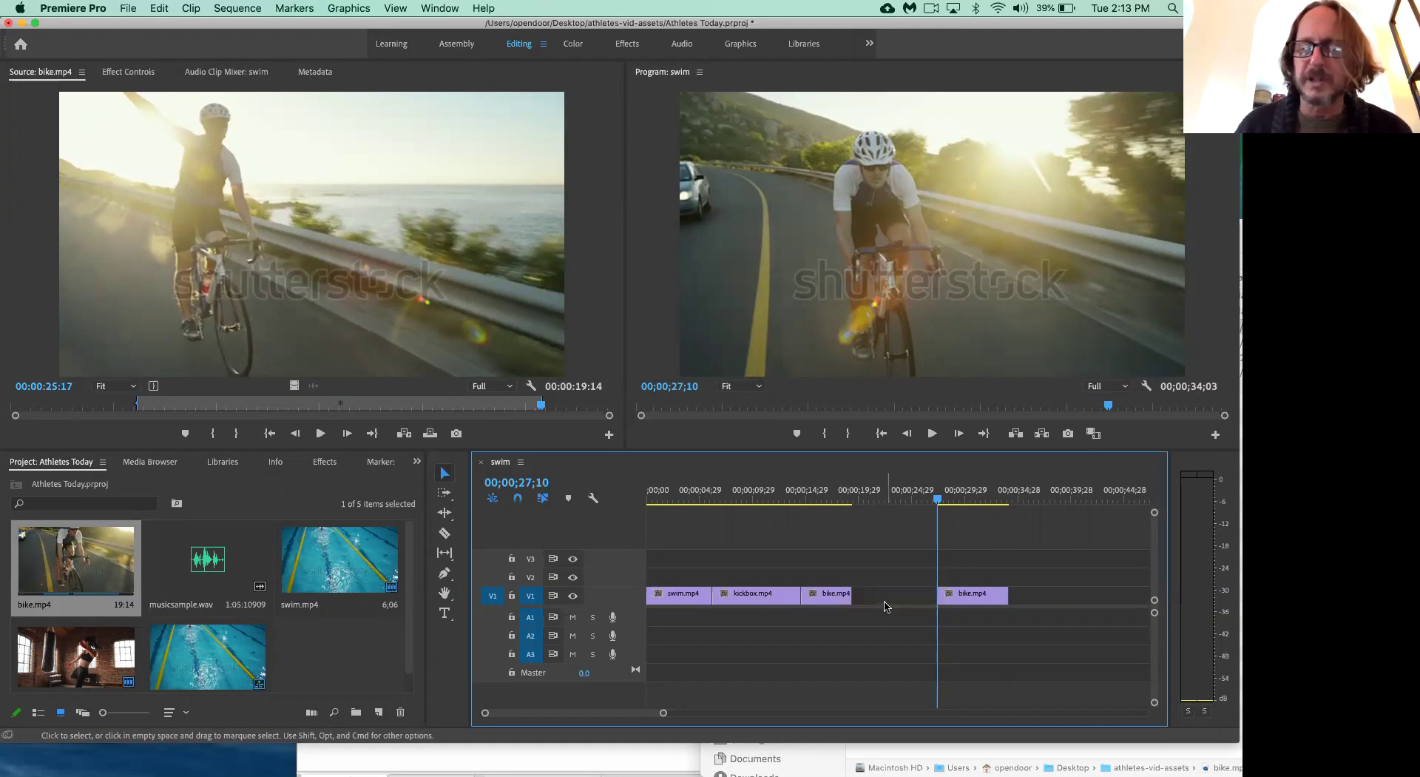
pyautogui.click(888, 604)
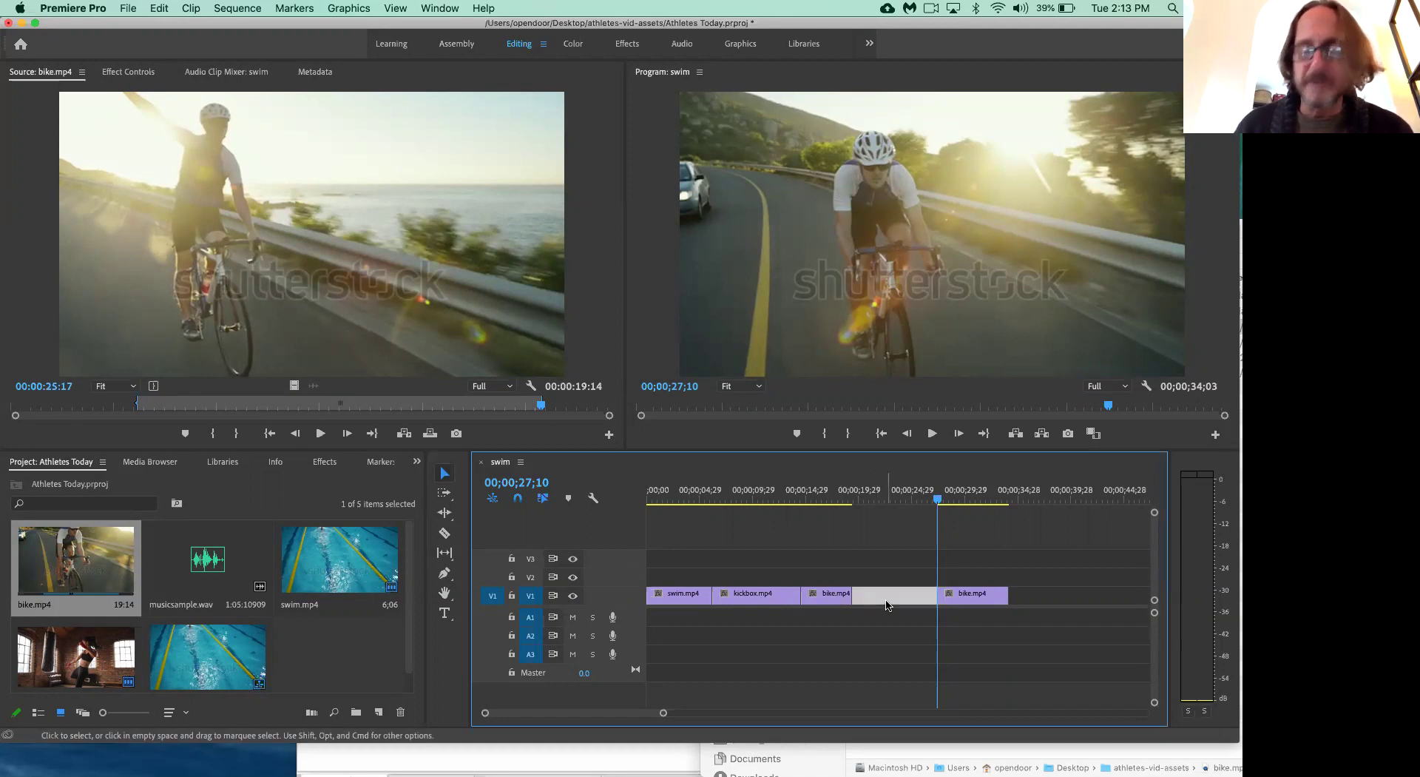
pyautogui.press('Delete')
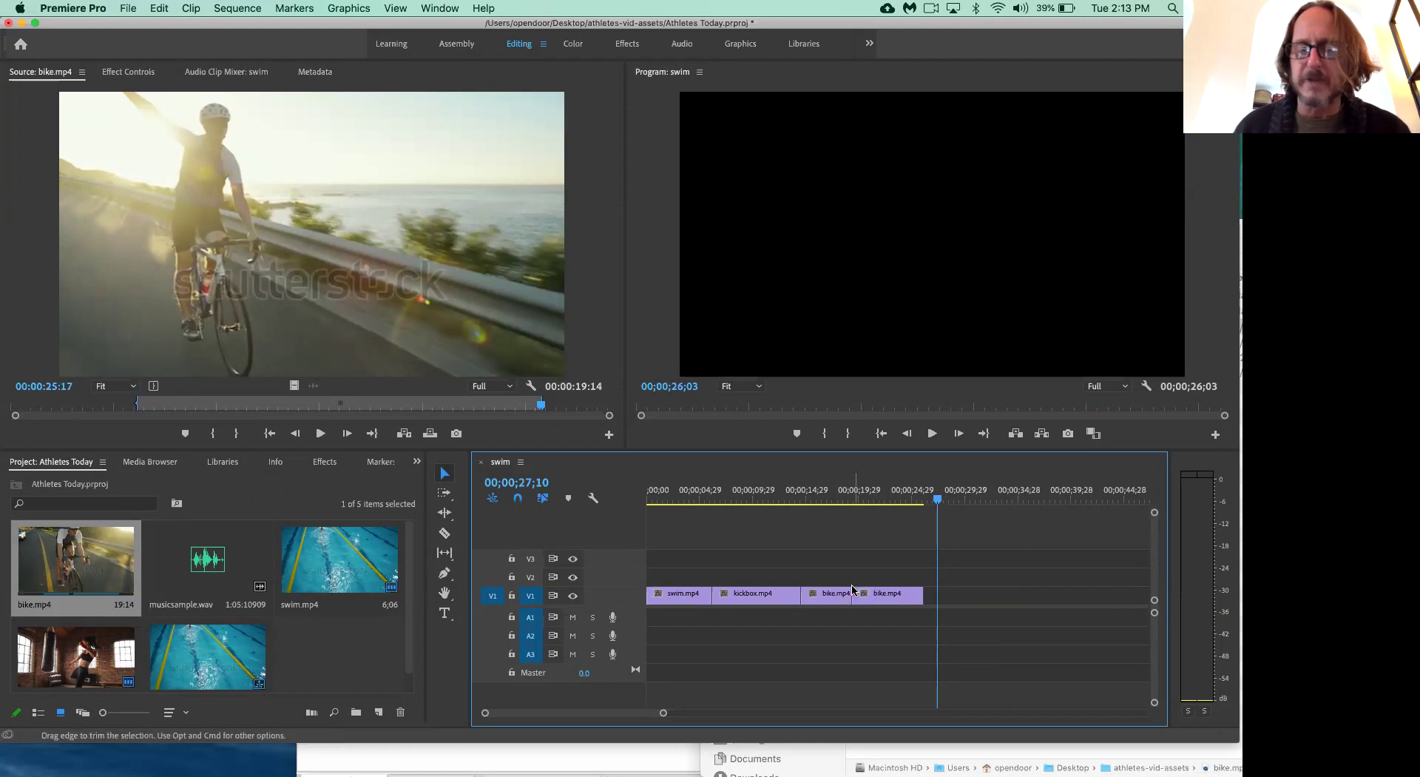
# - Undo the gap removal, the segment deletion and both razor cuts on the bike.mp4 clip
pyautogui.press('super+z')
pyautogui.press('super+z')
pyautogui.press('super+z')
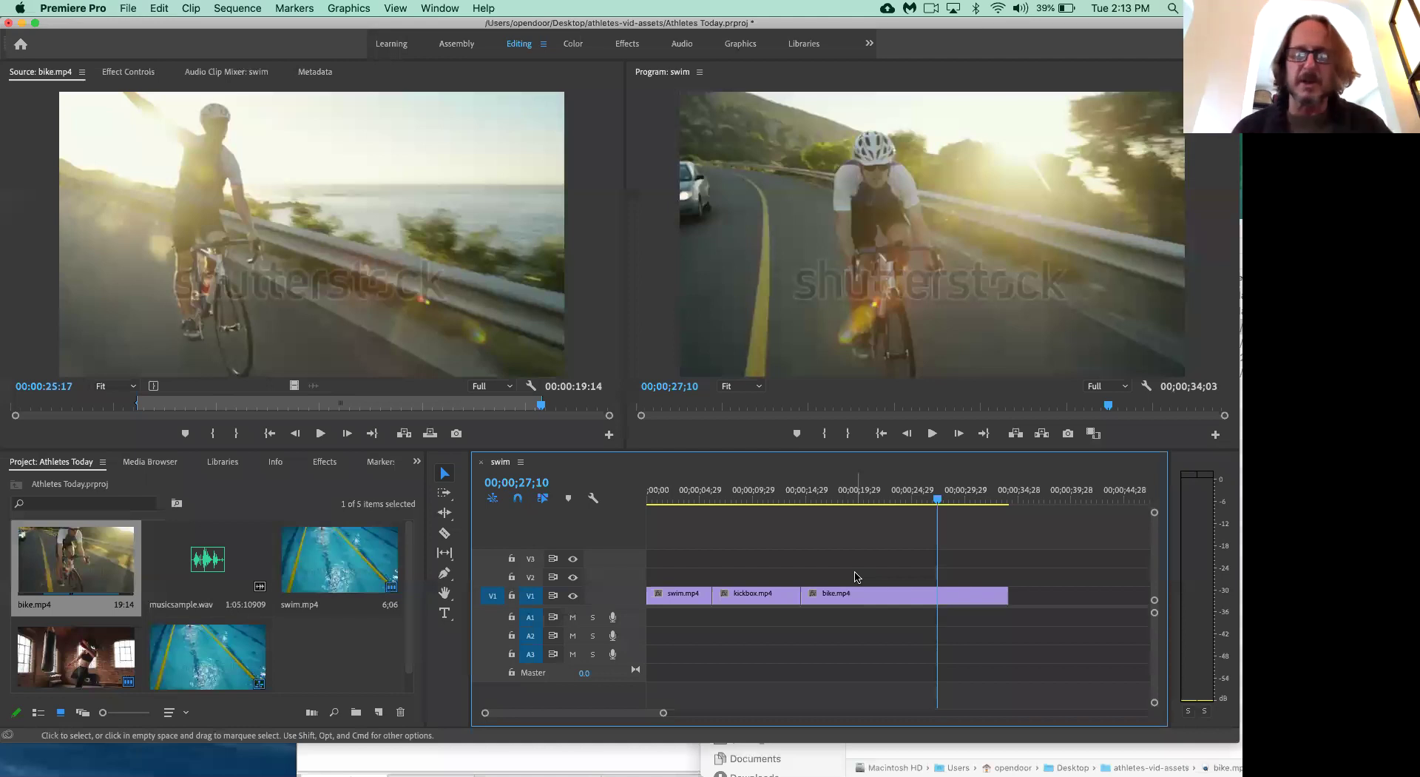
# - Split the bike.mp4 clip on V1 with the Razor tool at about 00;00;20;03 and just after the playhead at 00;00;27;10
pyautogui.click(444, 534)
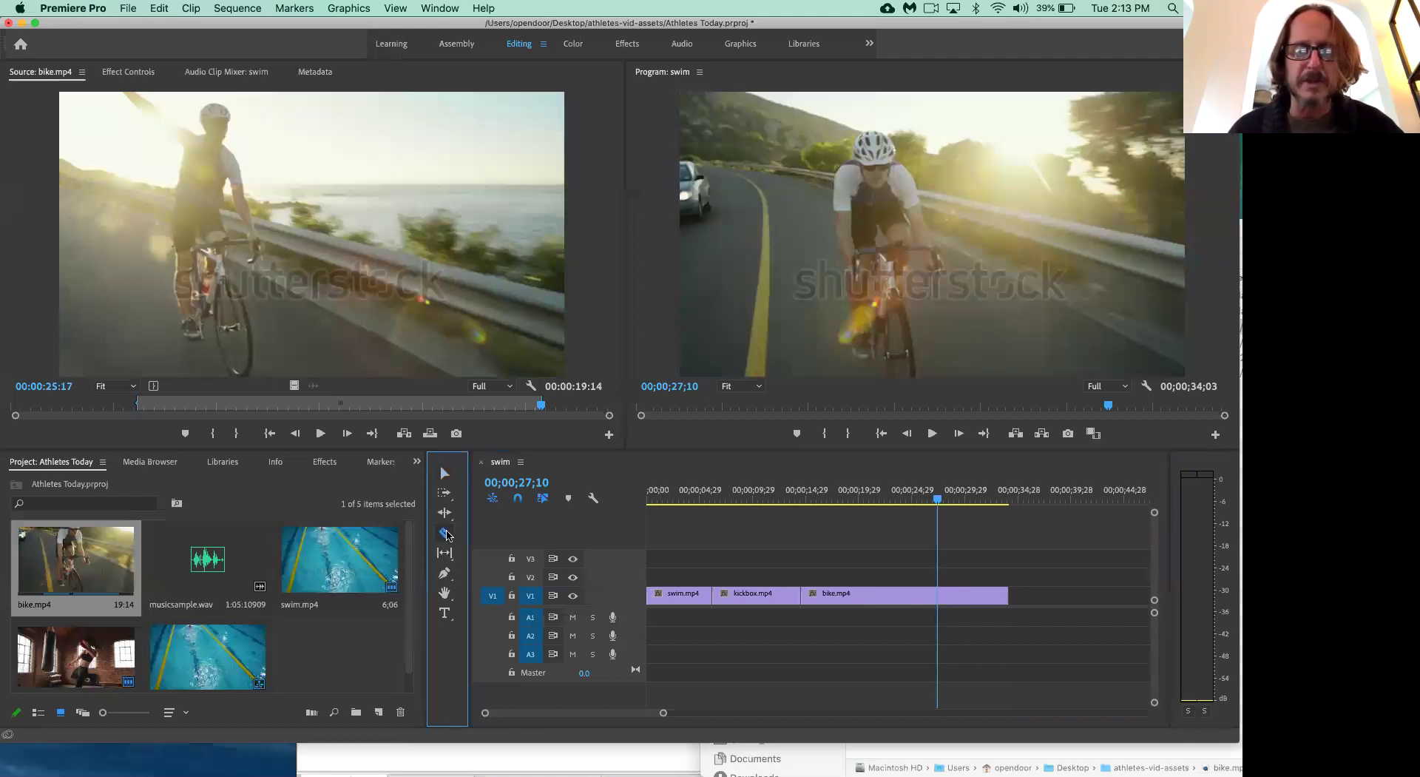
pyautogui.click(860, 597)
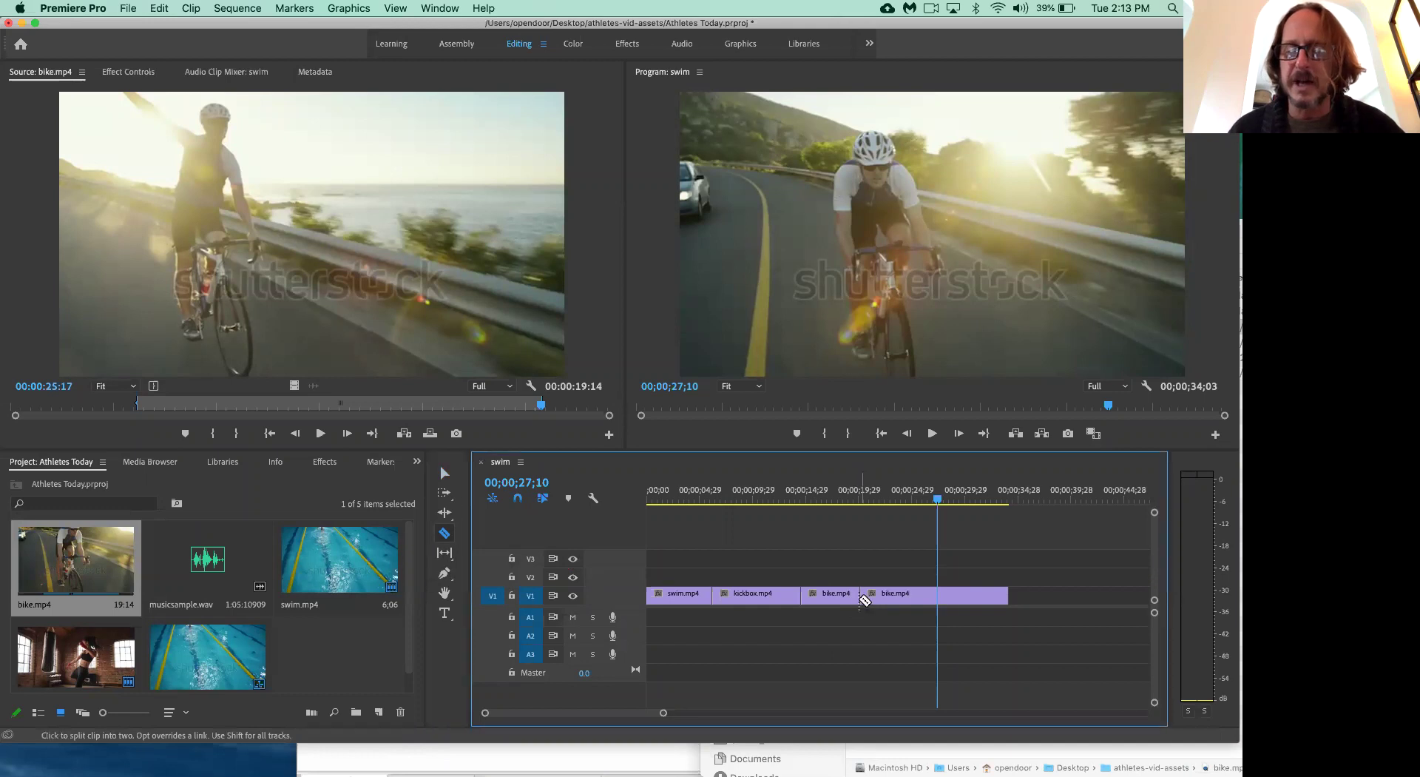
pyautogui.click(943, 598)
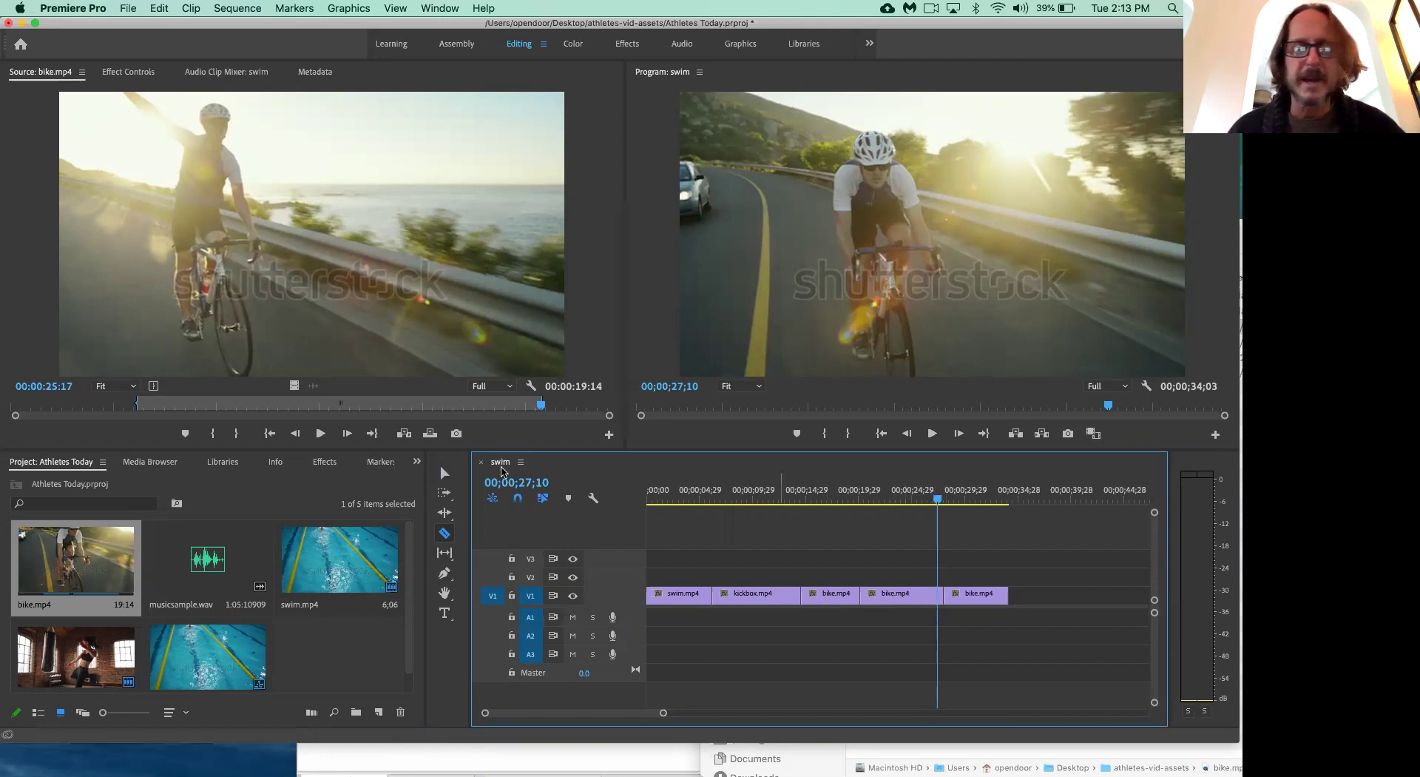
# - Delete the middle bike.mp4 segment on V1 with the Selection tool active and close the empty gap it leaves
pyautogui.click(445, 475)
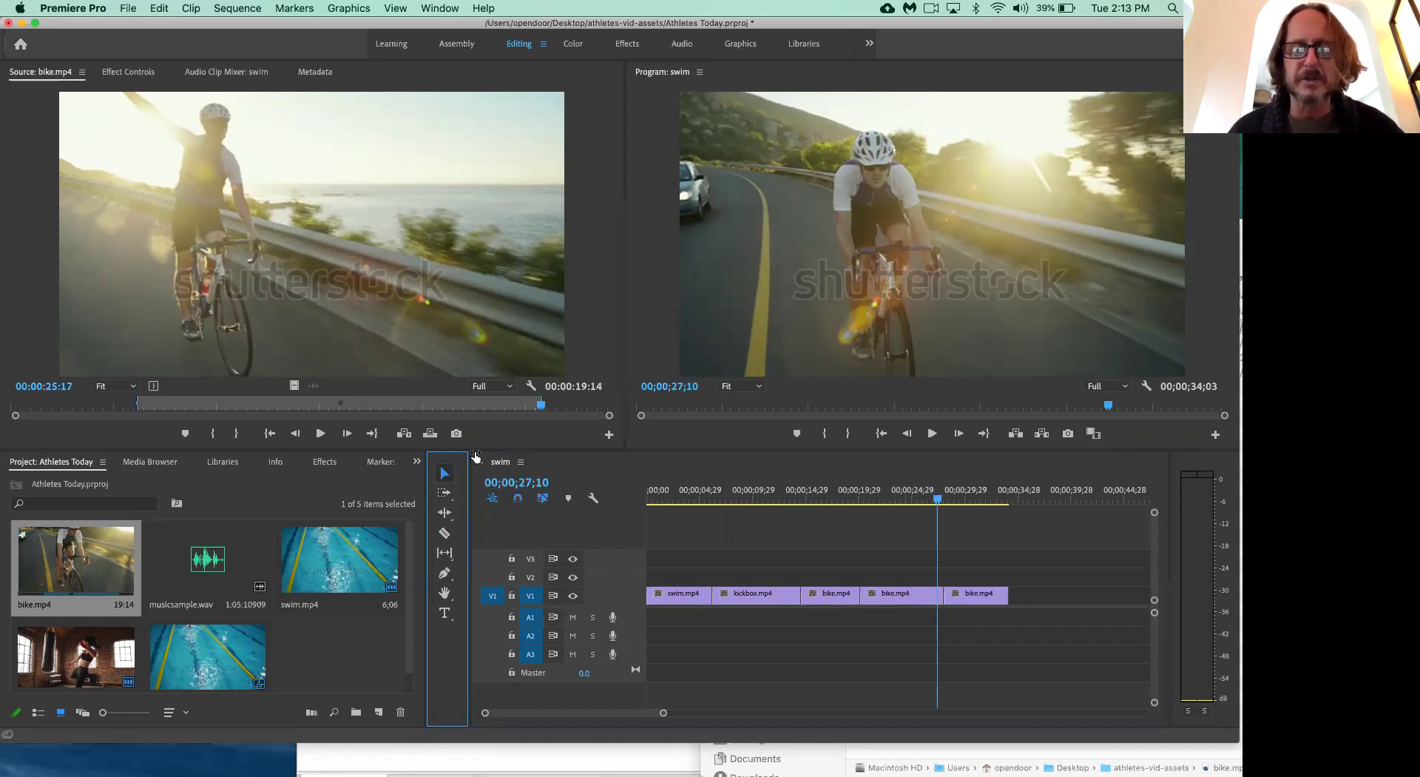
pyautogui.click(900, 600)
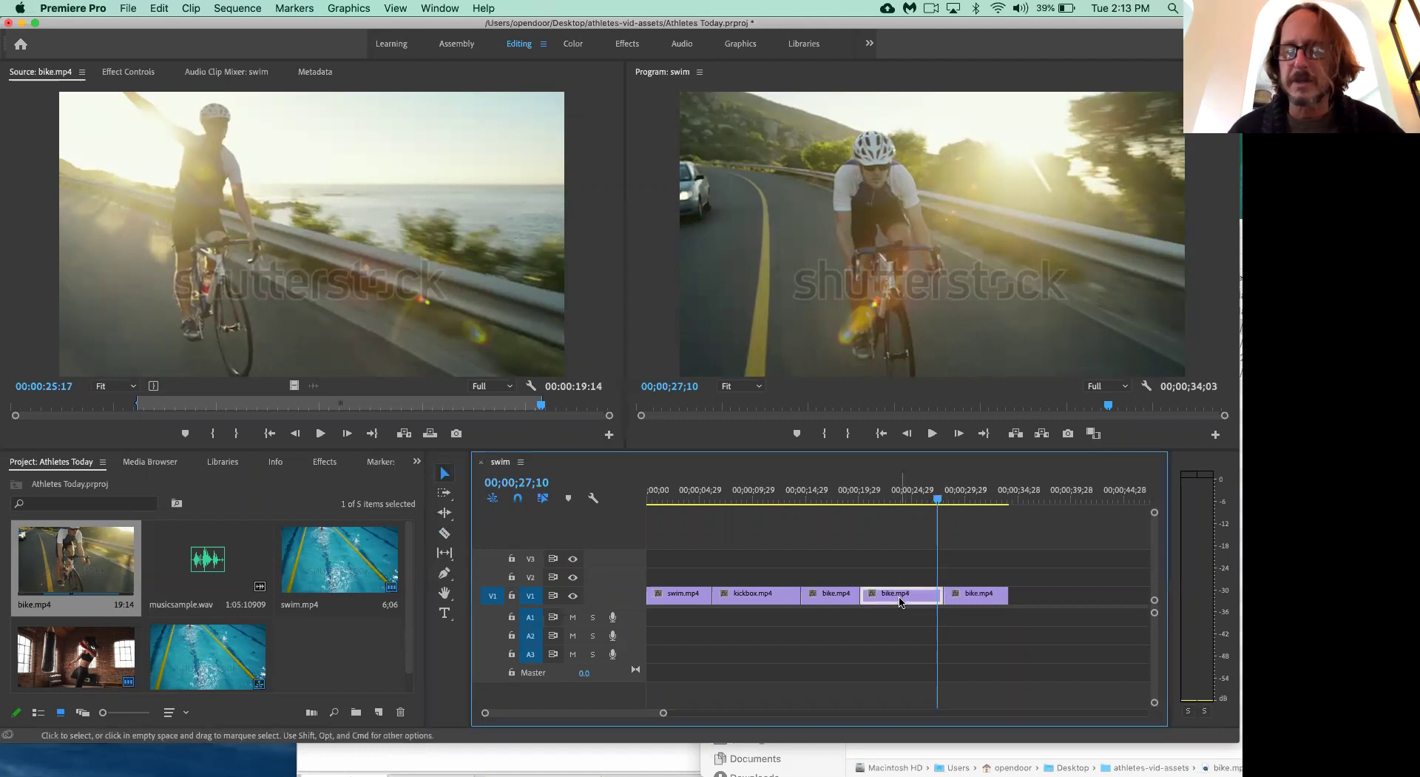
pyautogui.press('Delete')
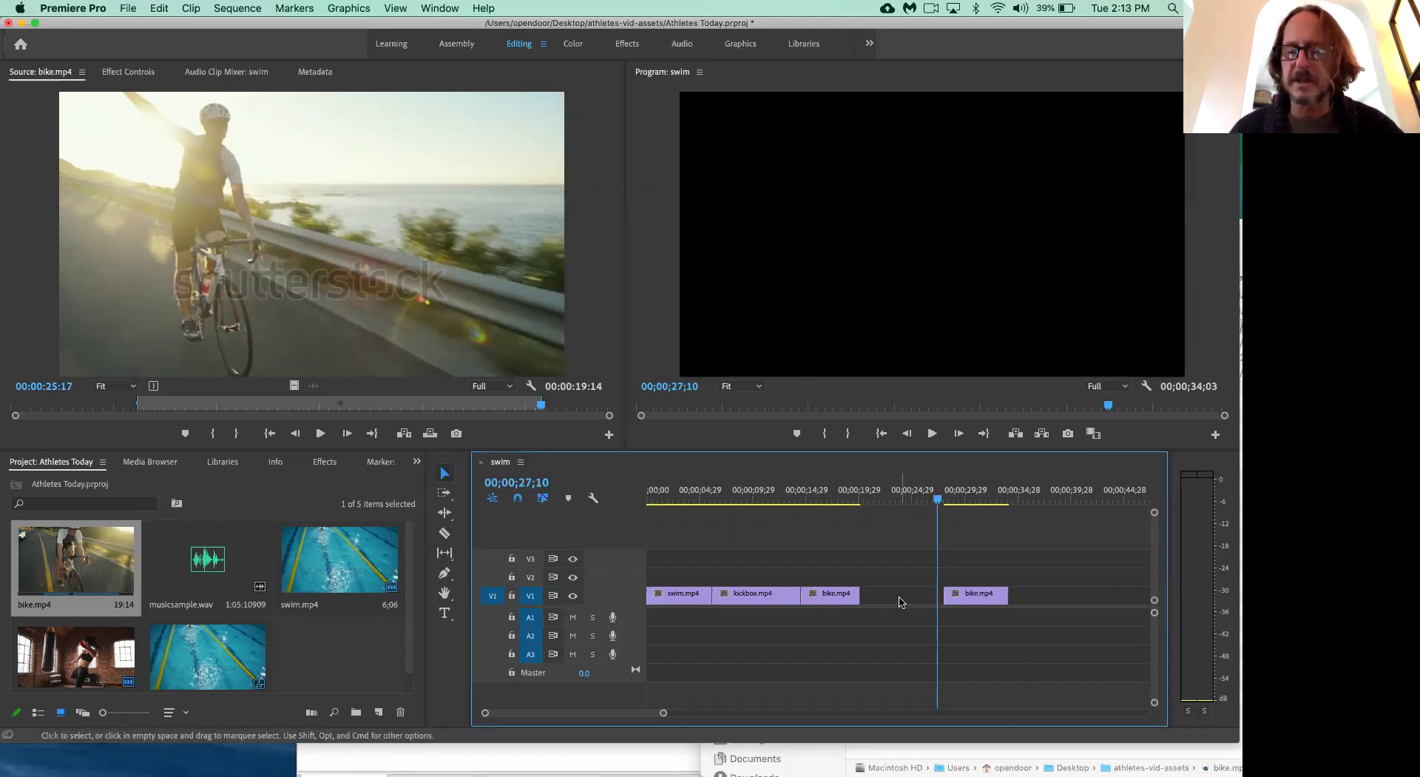
pyautogui.click(900, 601)
pyautogui.press('Delete')
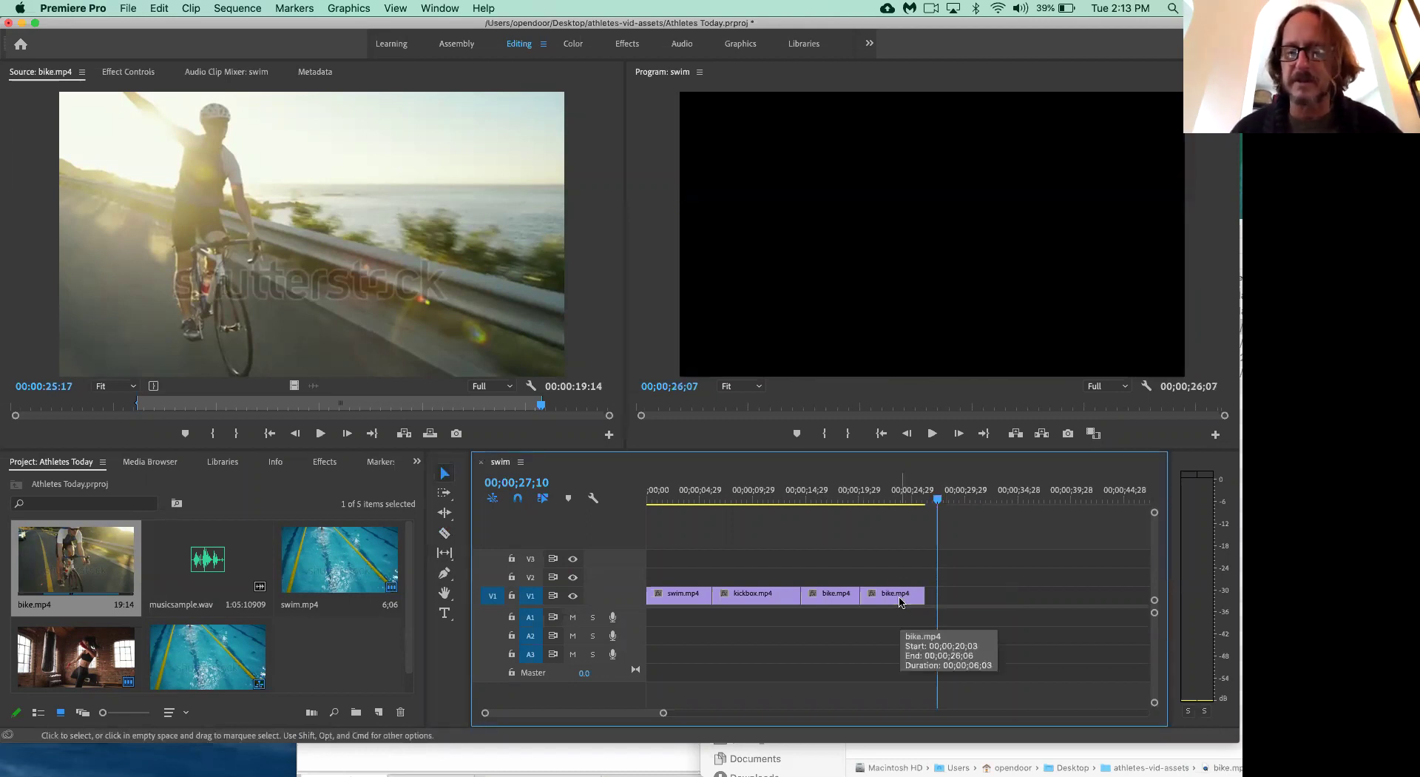
# - Play back the join between the two bike.mp4 segments, starting at 00;00;16;14 and repeating from 00;00;16;29
pyautogui.click(824, 501)
pyautogui.moveTo(824, 503); pyautogui.dragTo(822, 503)
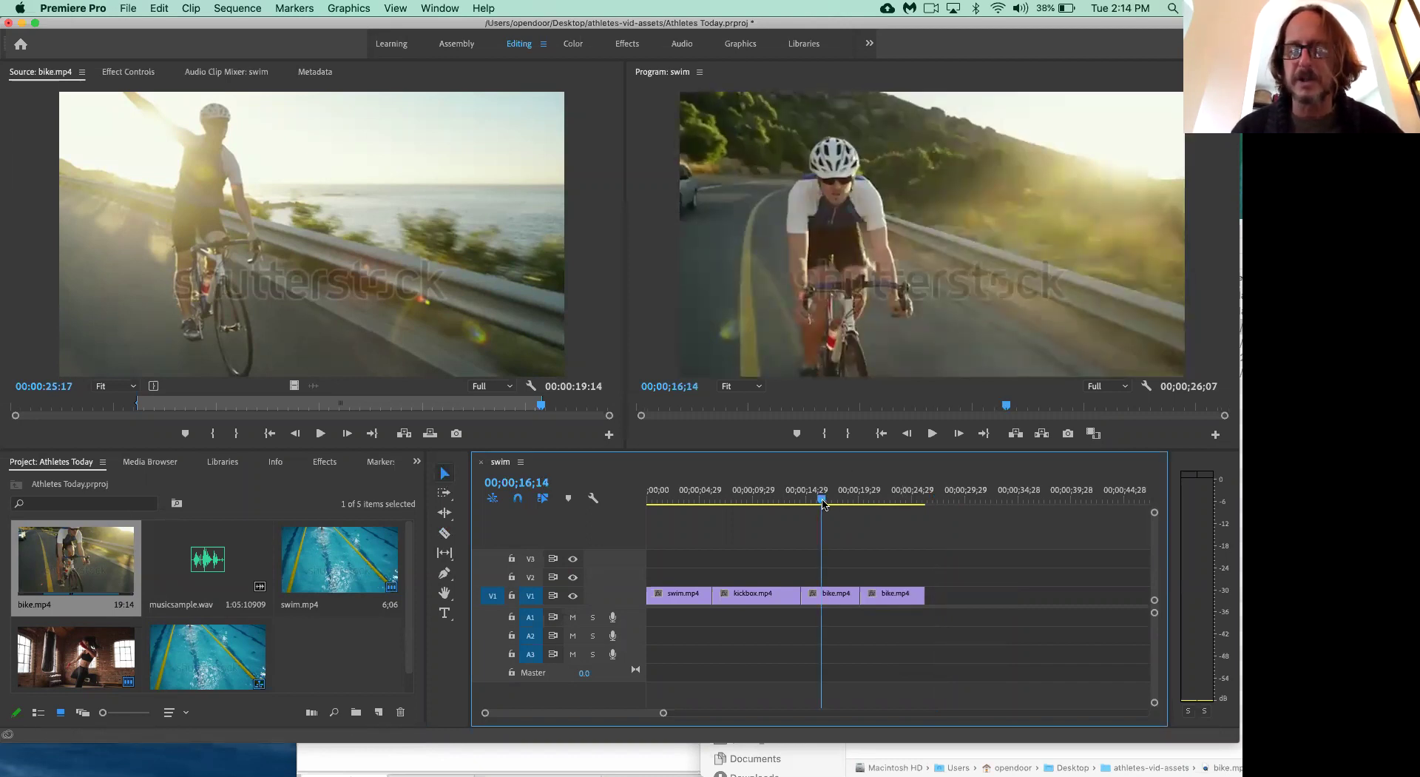
pyautogui.press('space')
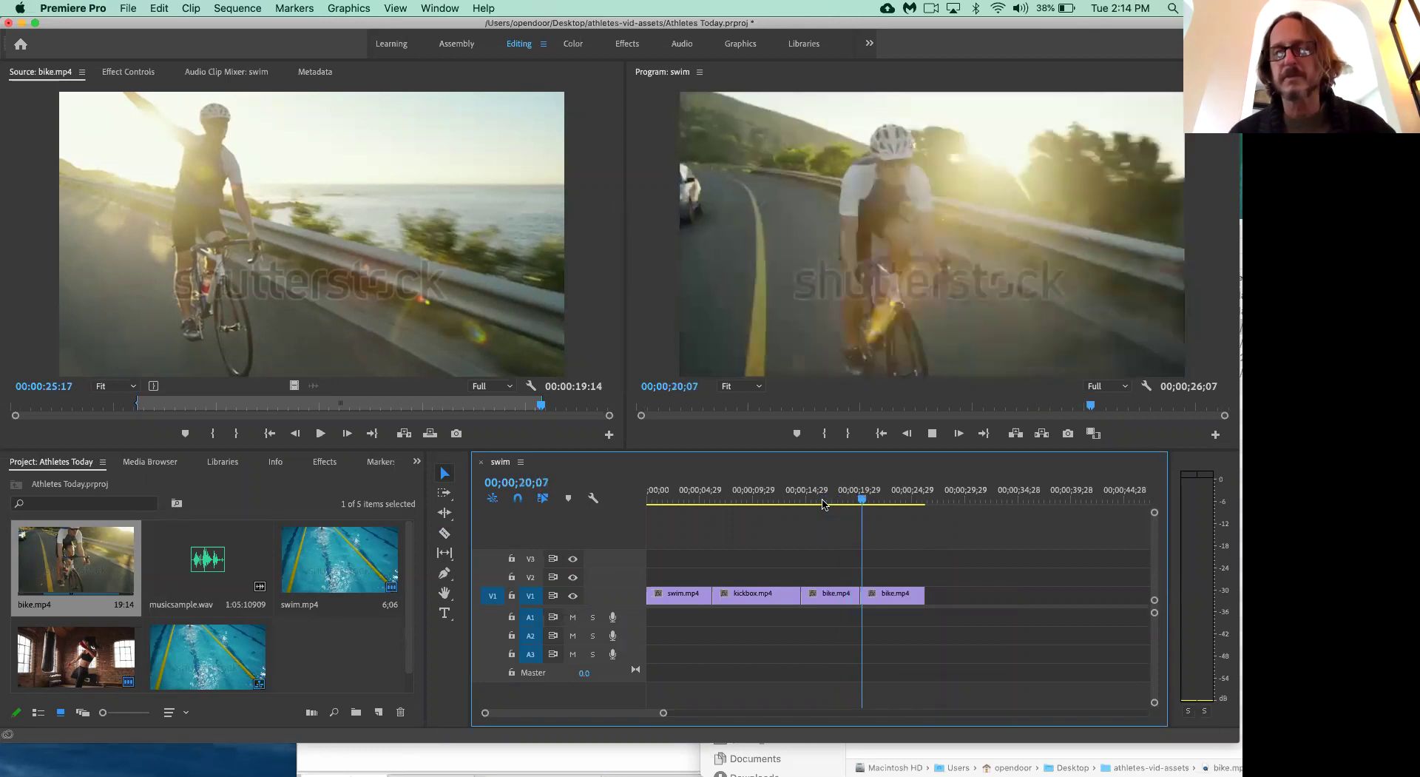
pyautogui.press('space')
pyautogui.click(827, 501)
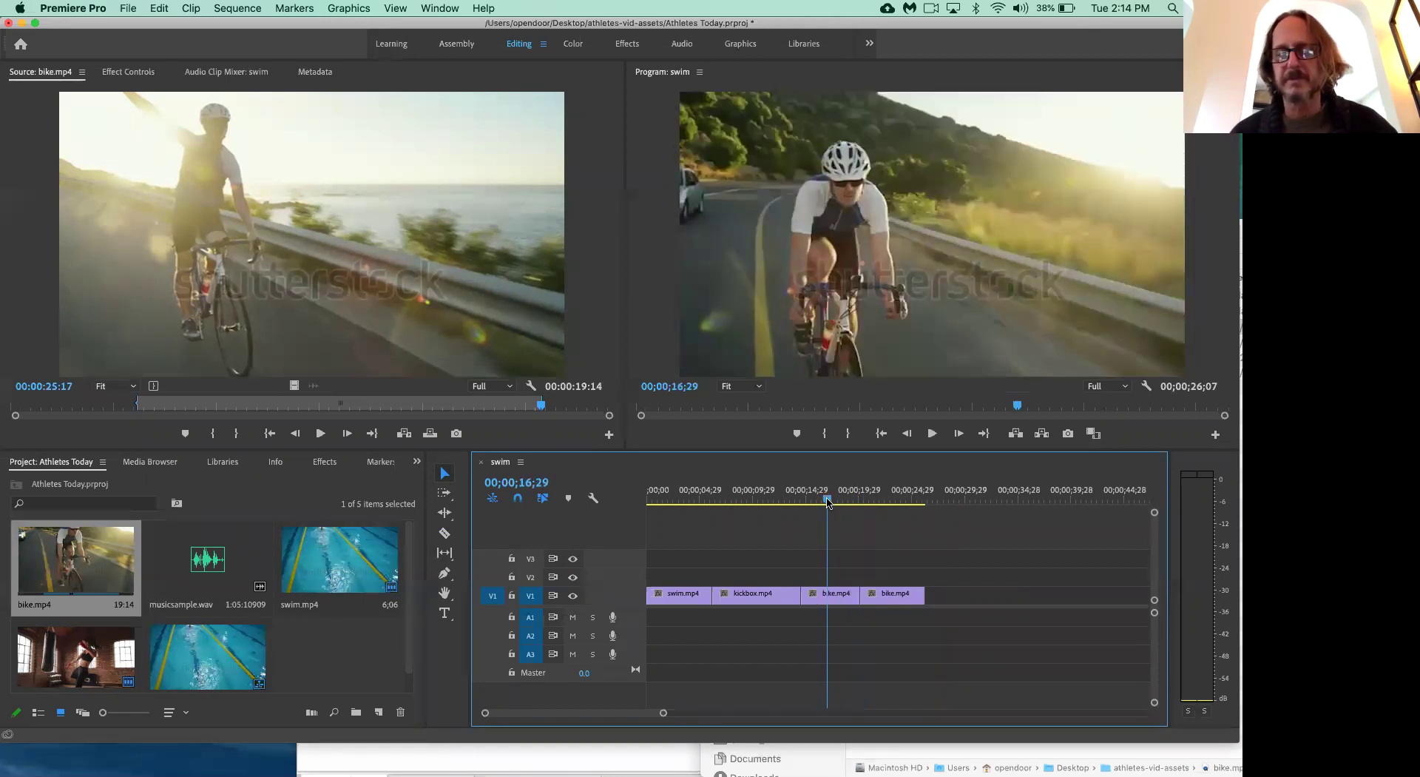
pyautogui.press('space')
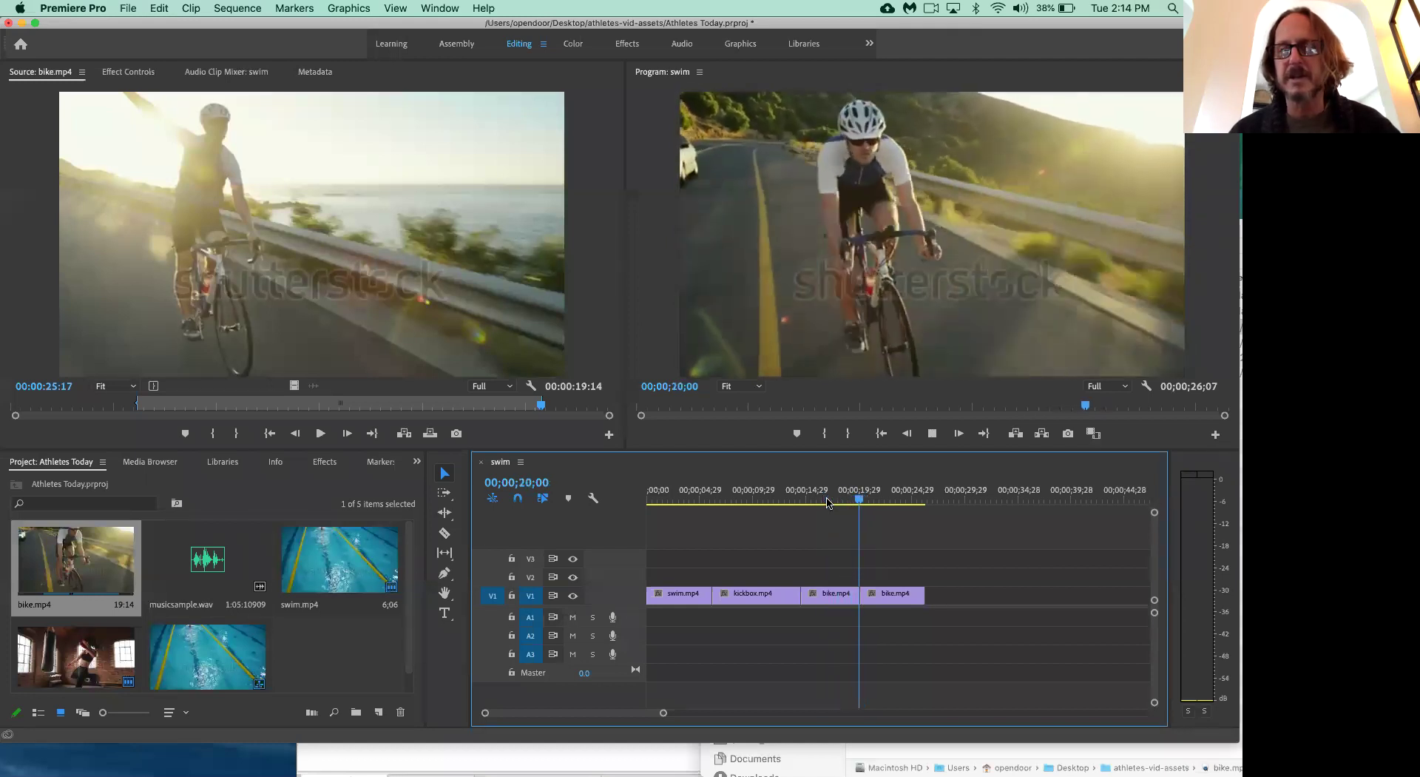
pyautogui.press('space')
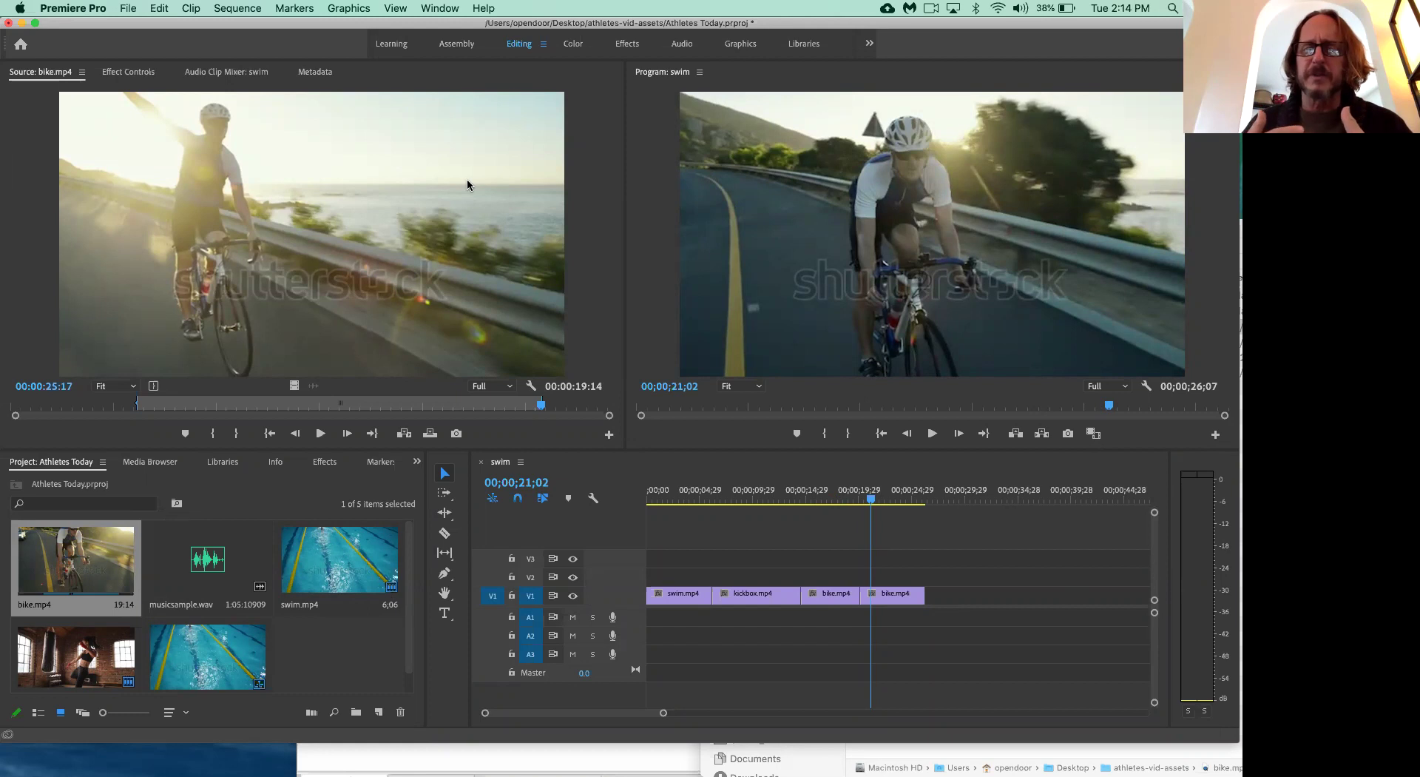
pyautogui.press('super+s')
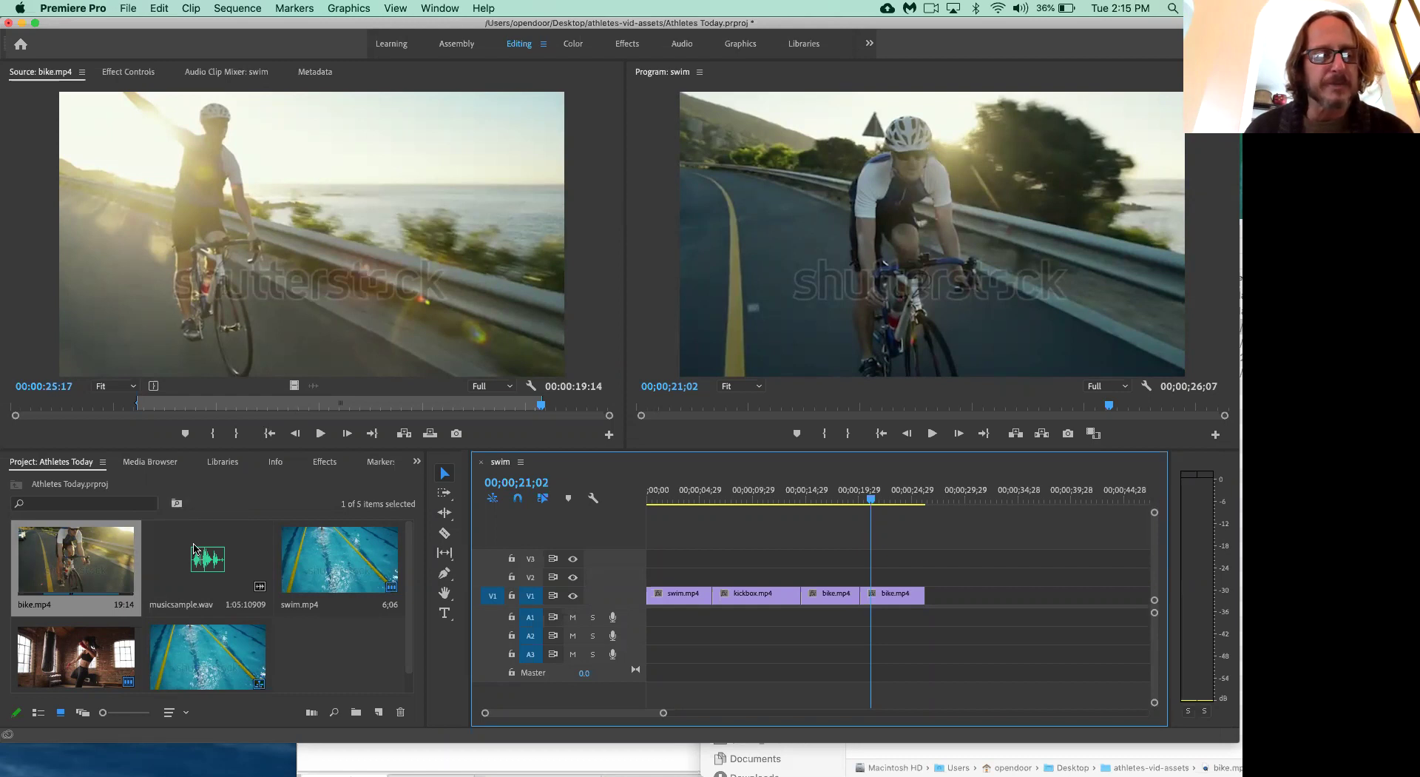
# - Look over the media browser, libraries, clip info, effects categories and the project's edit history
pyautogui.click(152, 463)
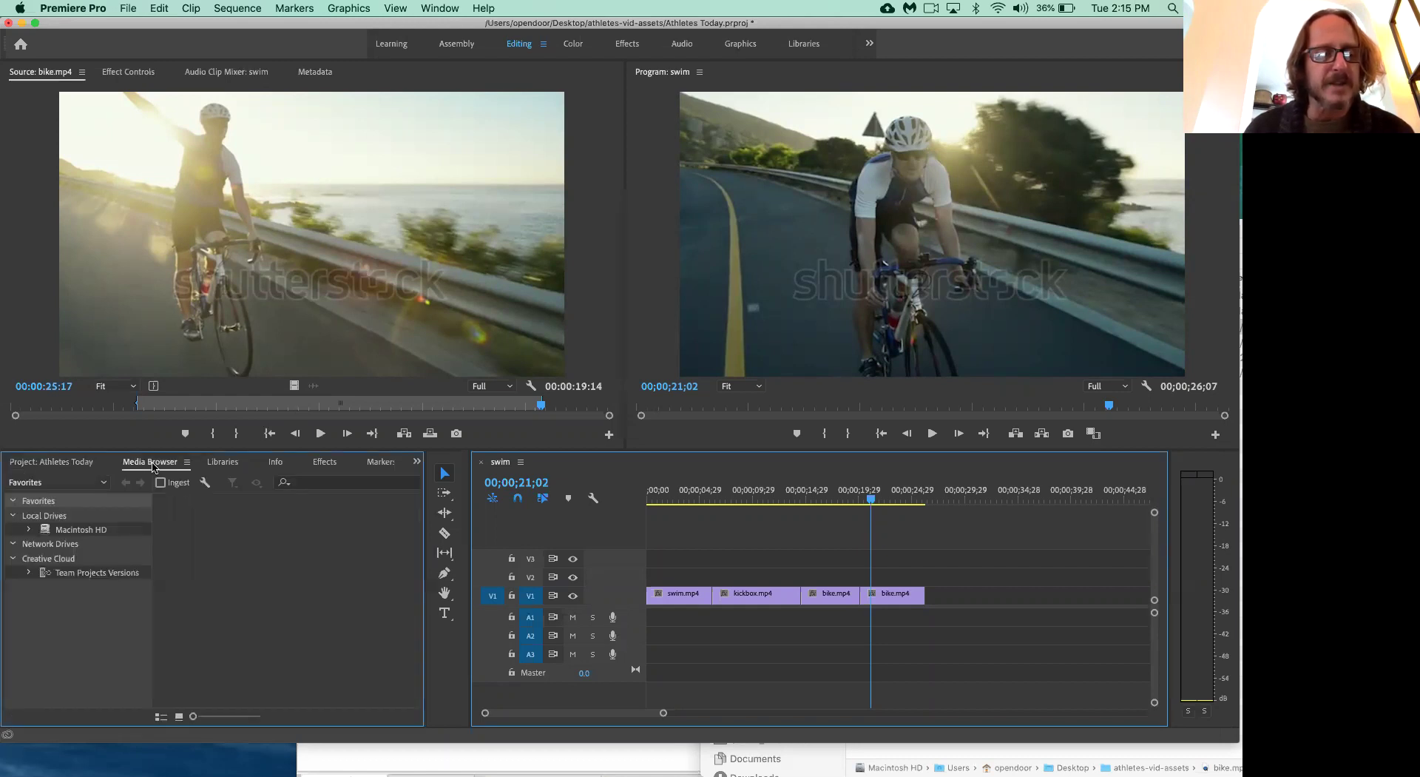
pyautogui.click(222, 463)
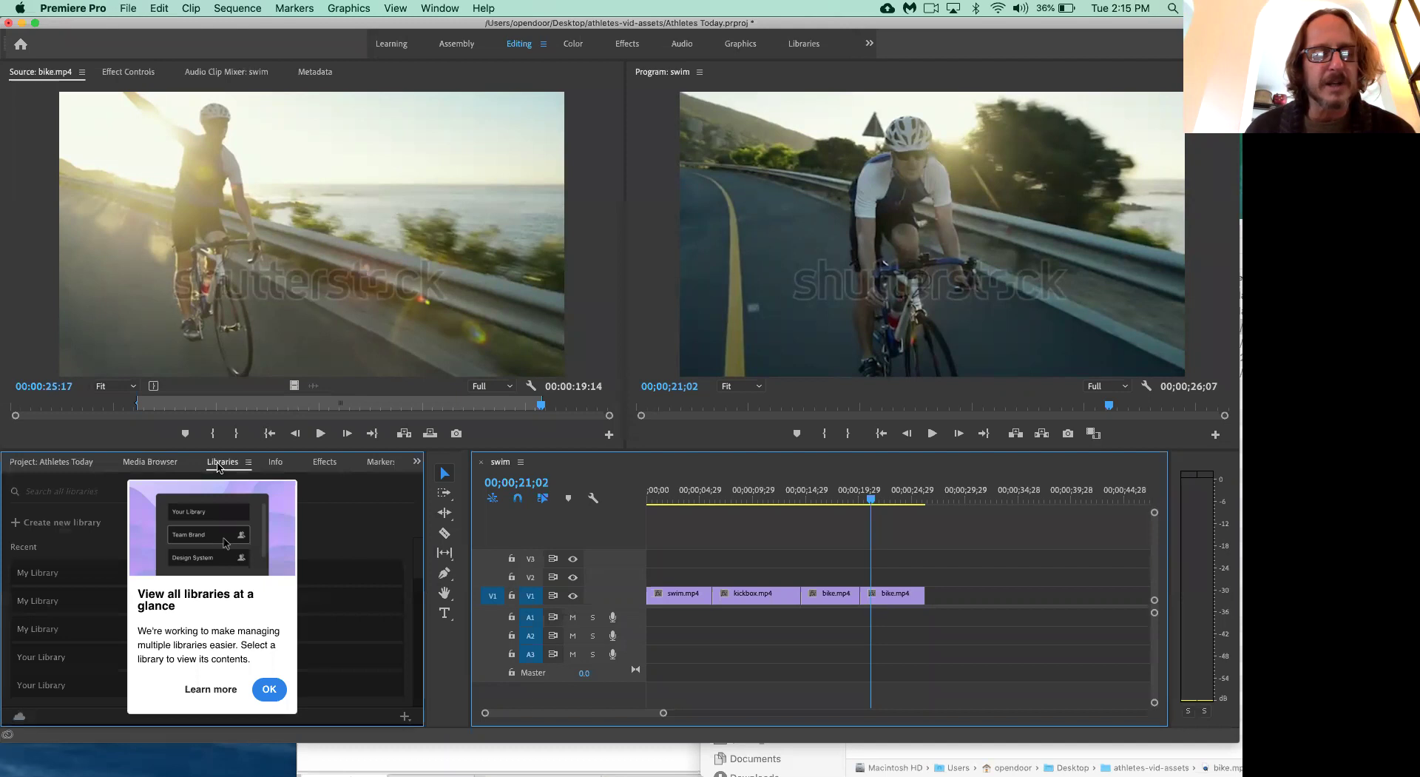
pyautogui.click(277, 467)
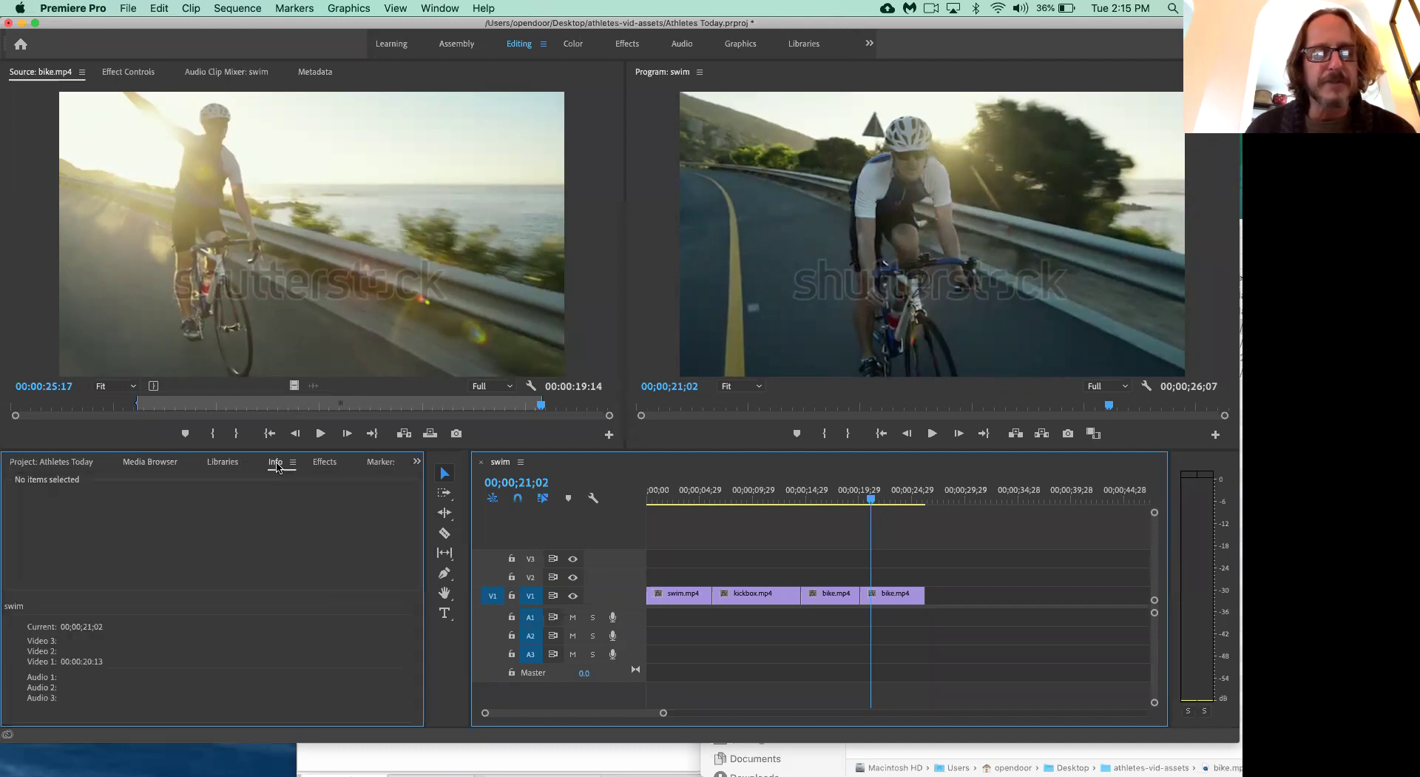
pyautogui.click(324, 463)
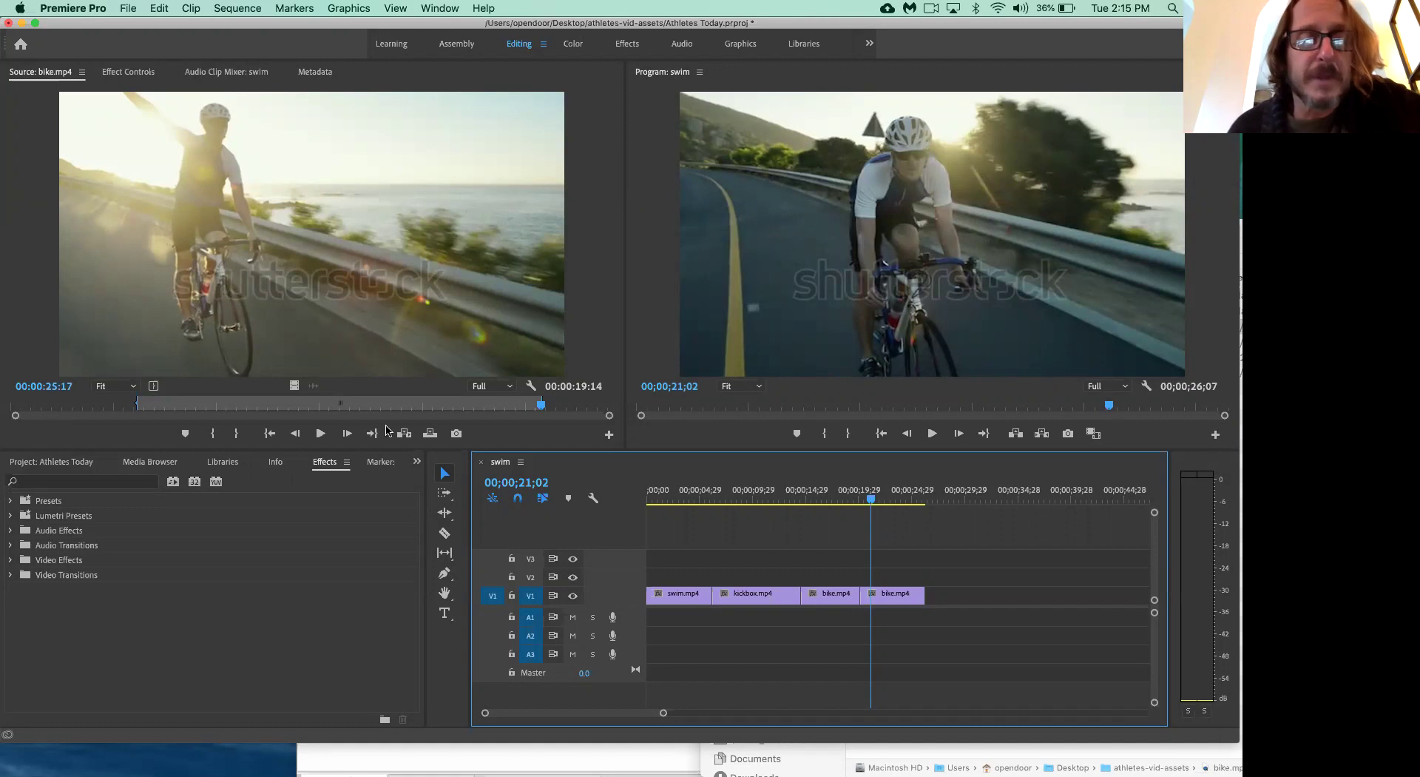
pyautogui.click(417, 462)
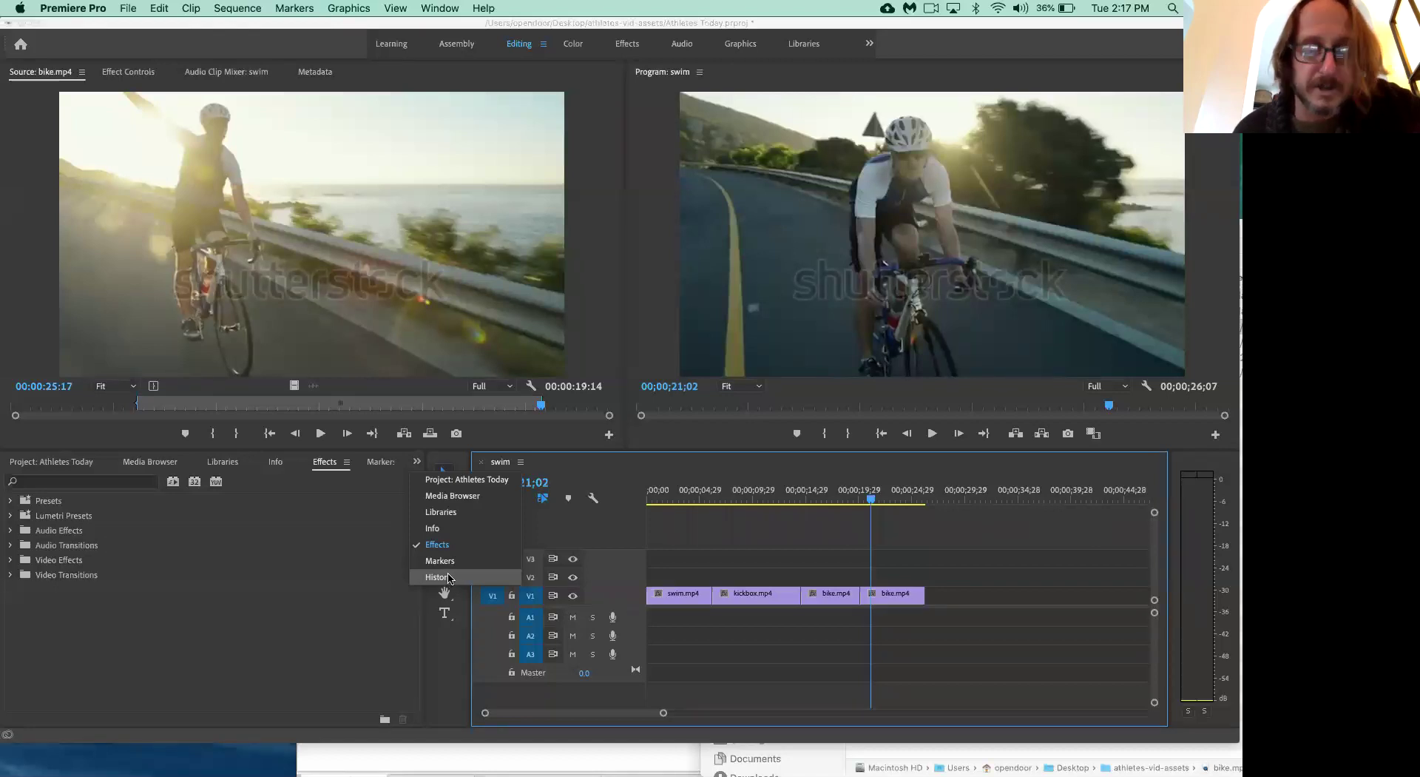
pyautogui.click(449, 578)
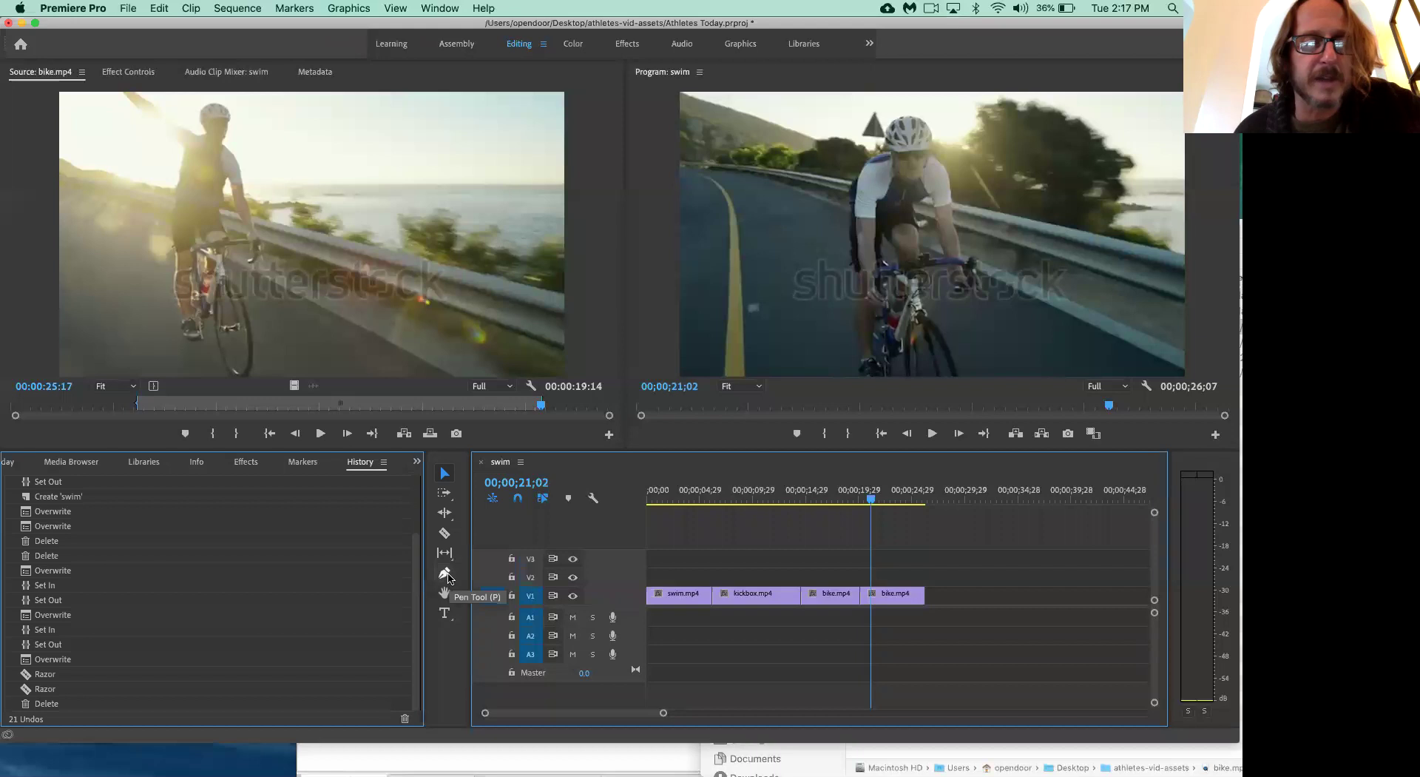
# - Apply the Cross Dissolve video transition to the edit point between the two bike.mp4 segments on V1
pyautogui.click(246, 463)
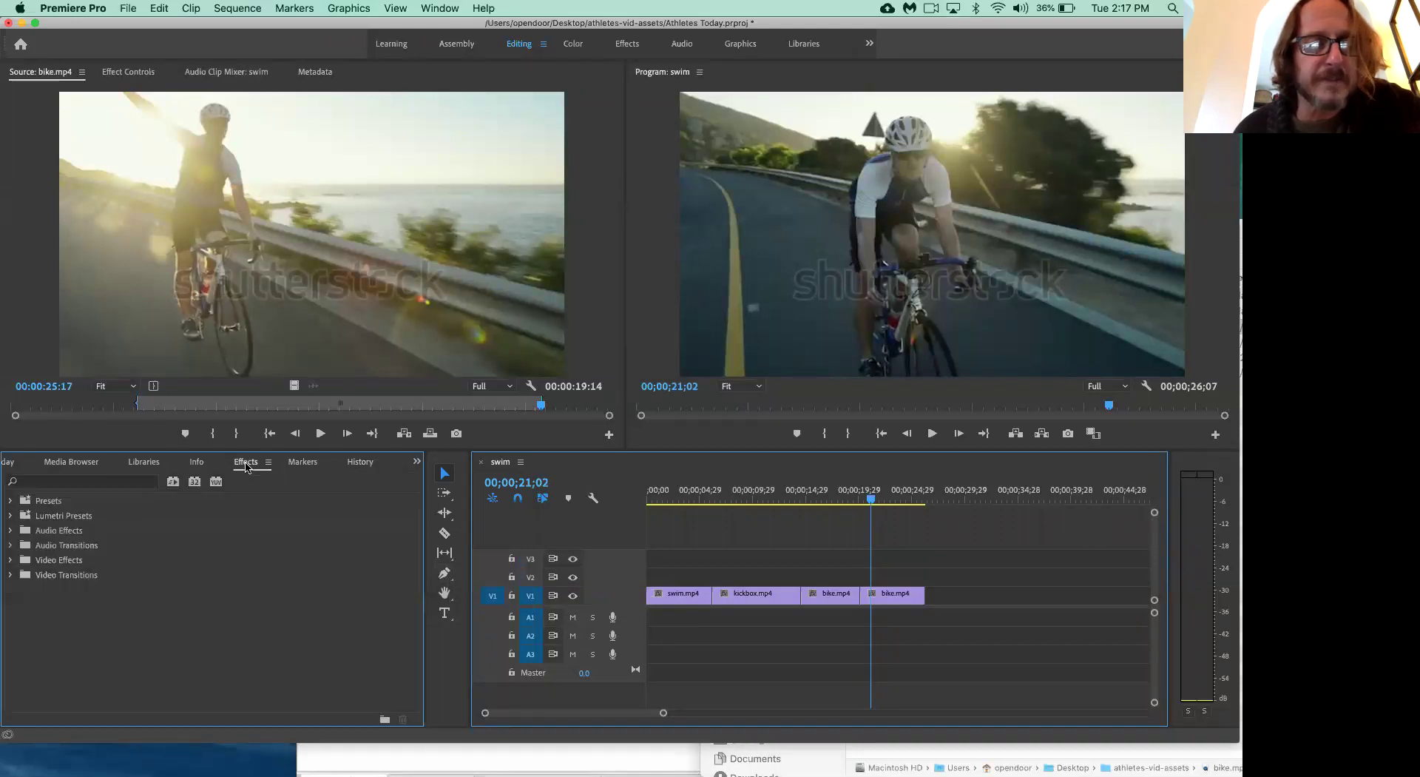
pyautogui.click(417, 463)
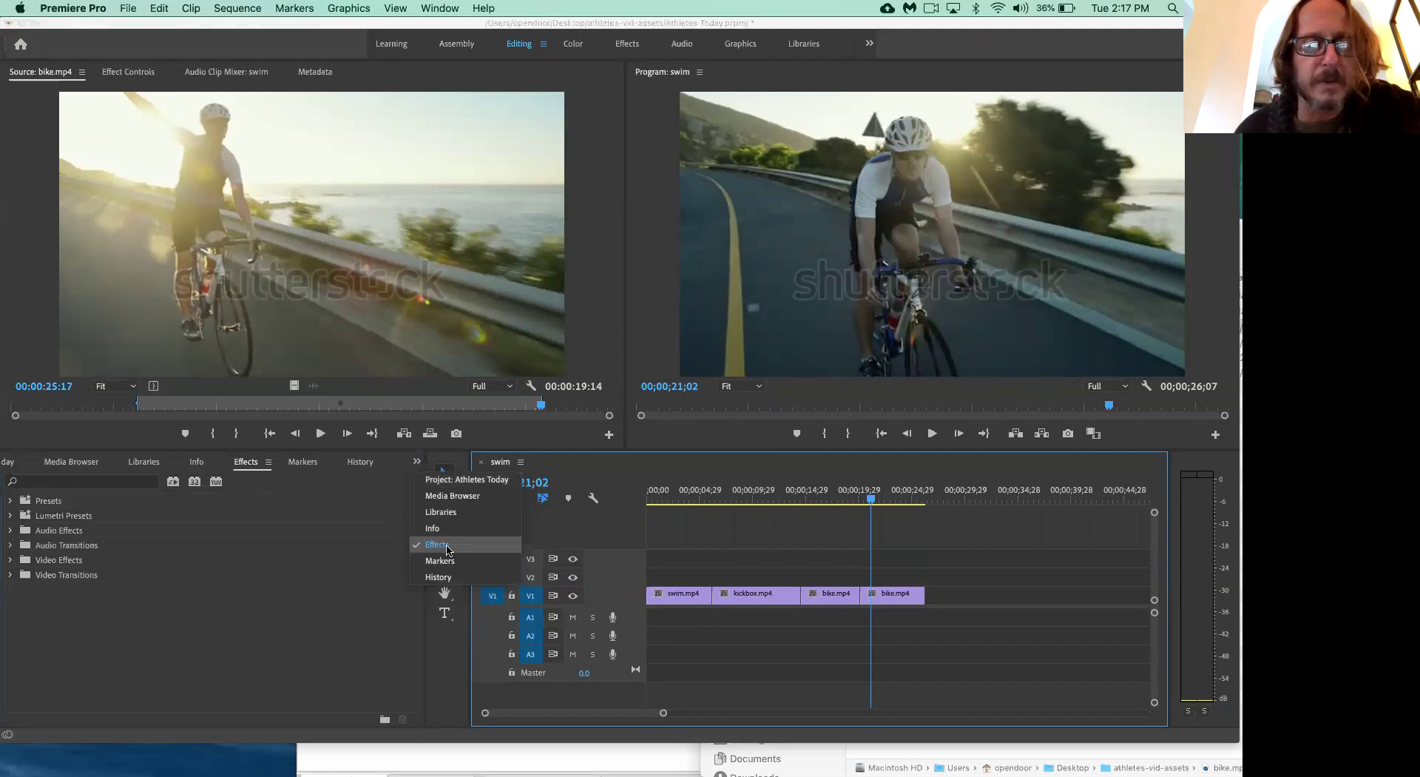
pyautogui.click(346, 533)
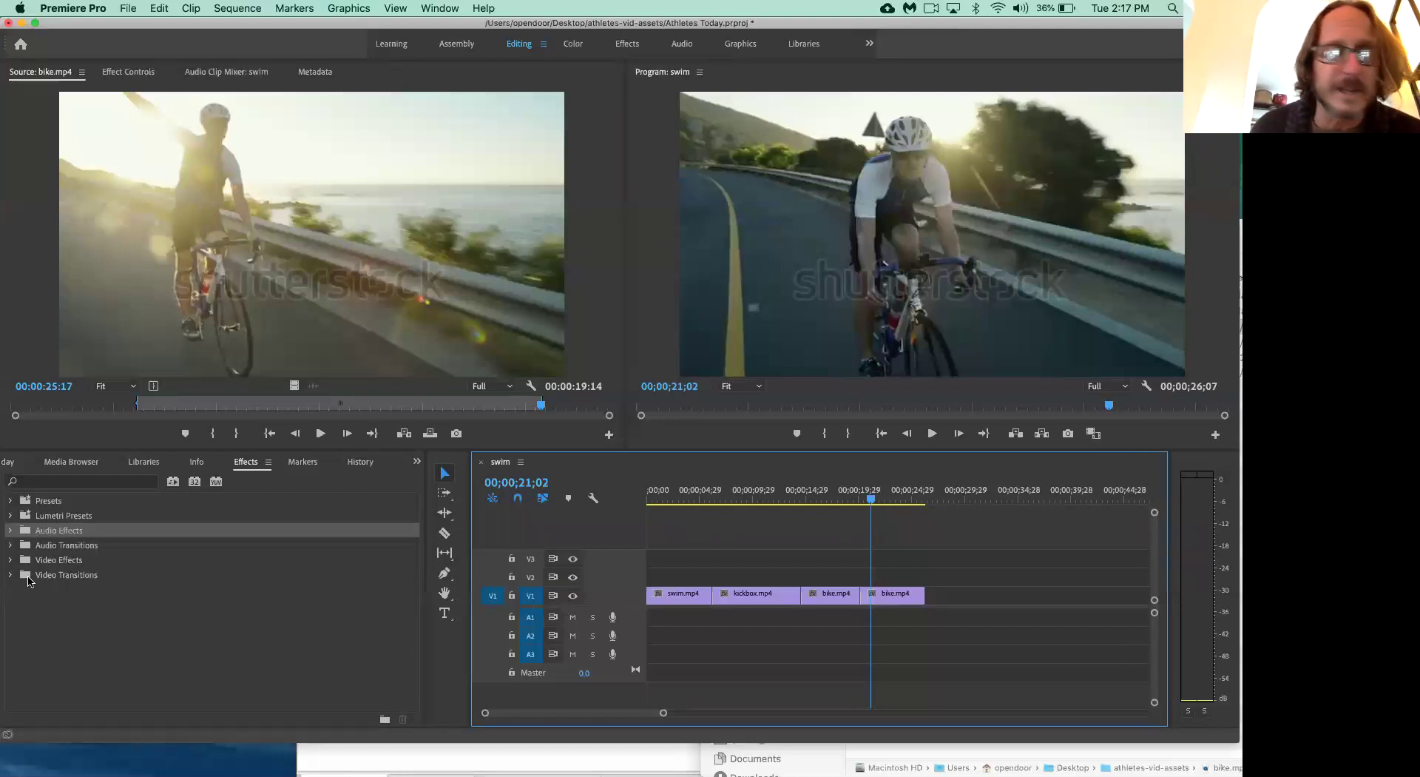
pyautogui.click(10, 577)
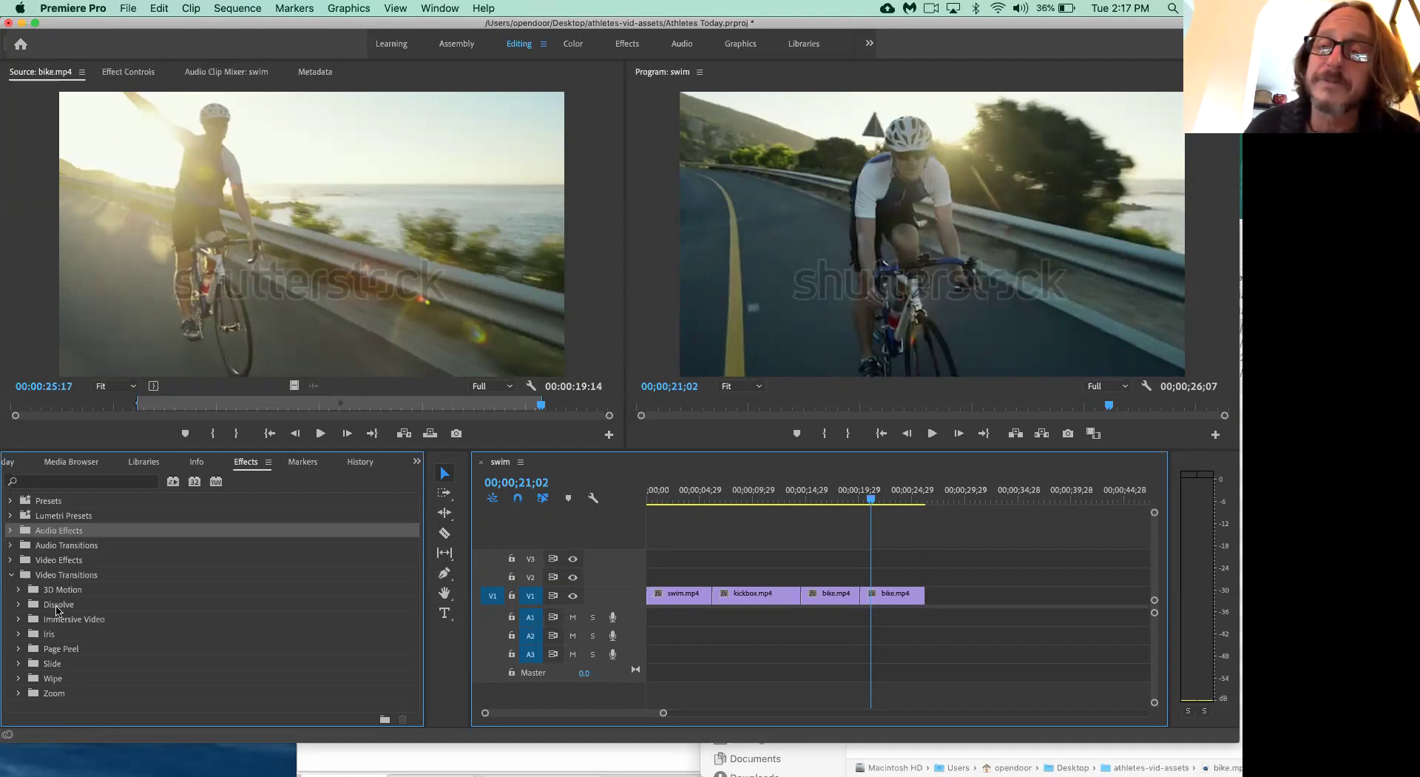
pyautogui.click(19, 605)
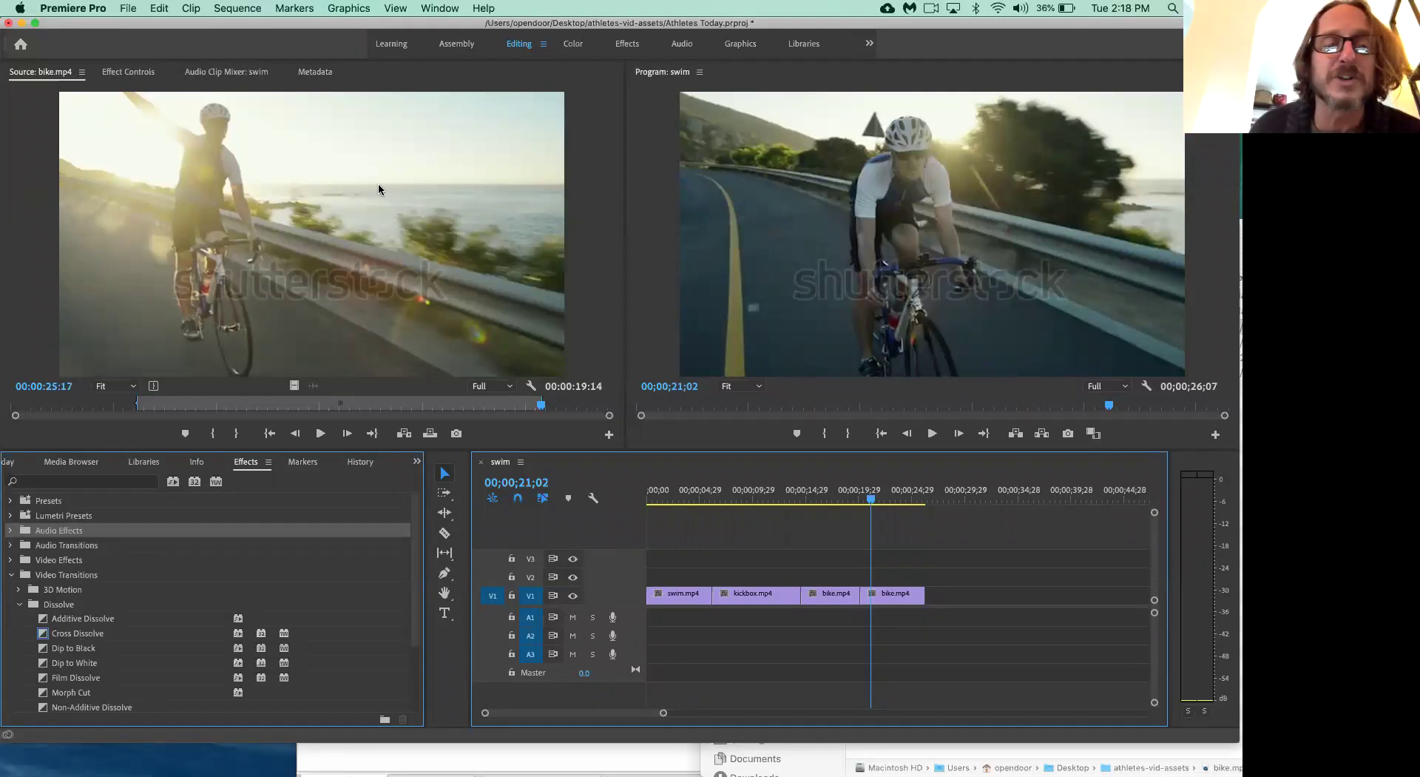
pyautogui.click(43, 633)
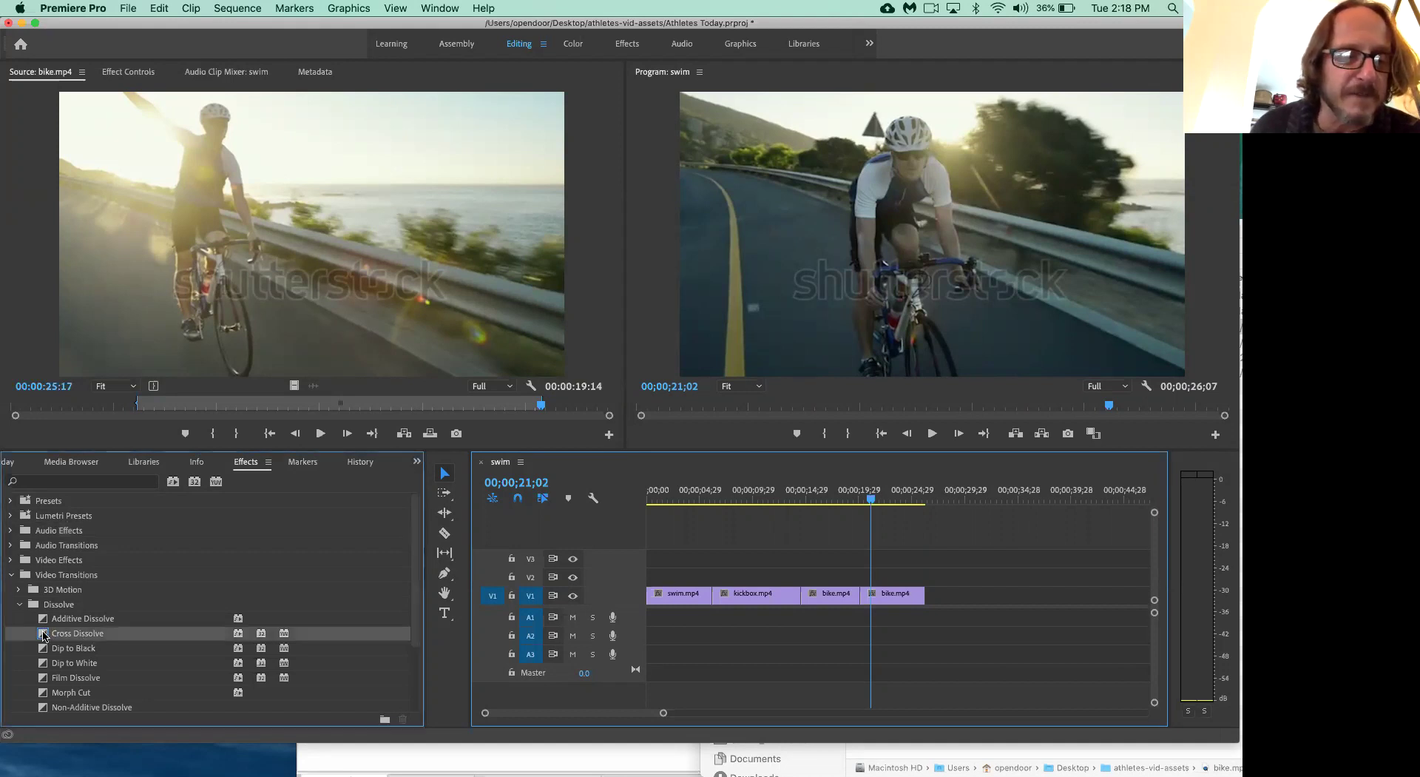
pyautogui.moveTo(43, 634); pyautogui.dragTo(869, 607)
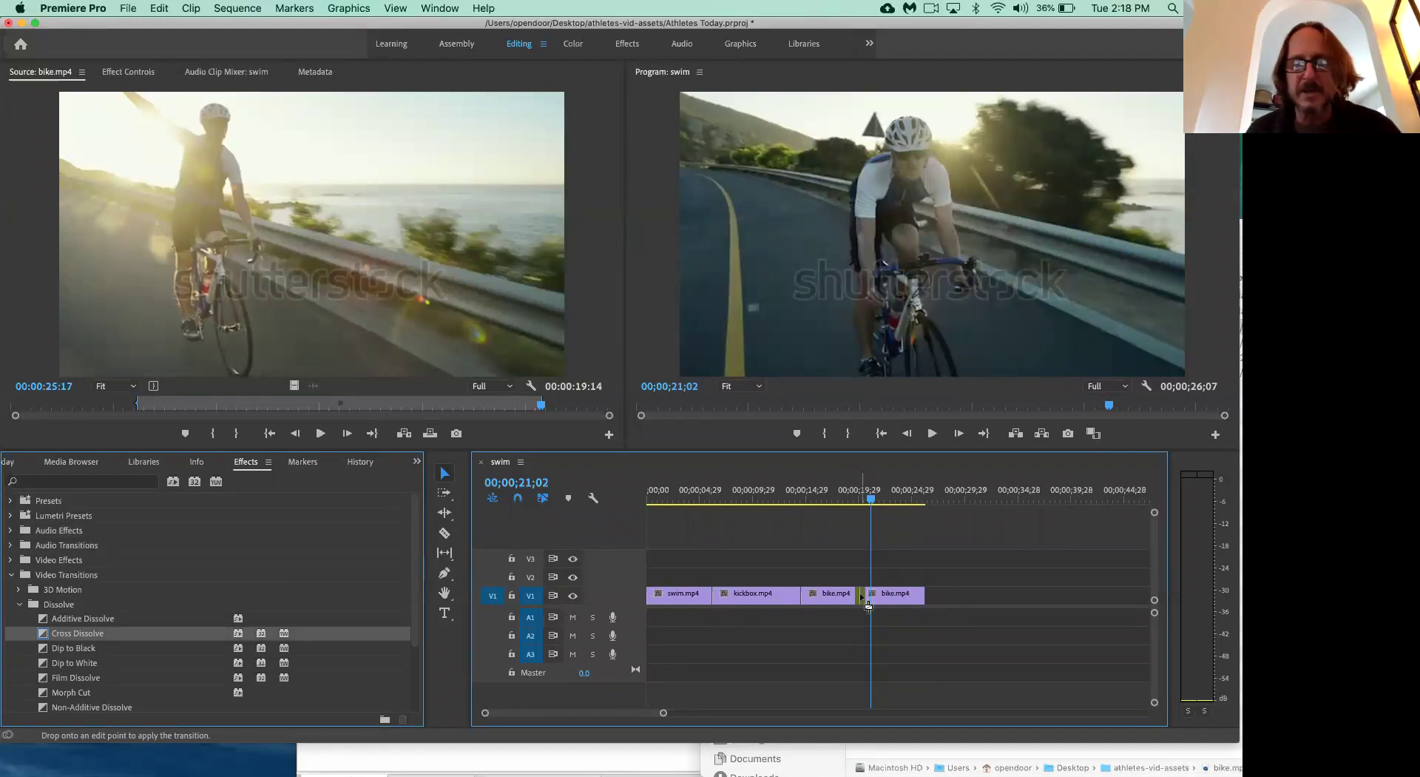
pyautogui.moveTo(868, 606); pyautogui.dragTo(865, 607)
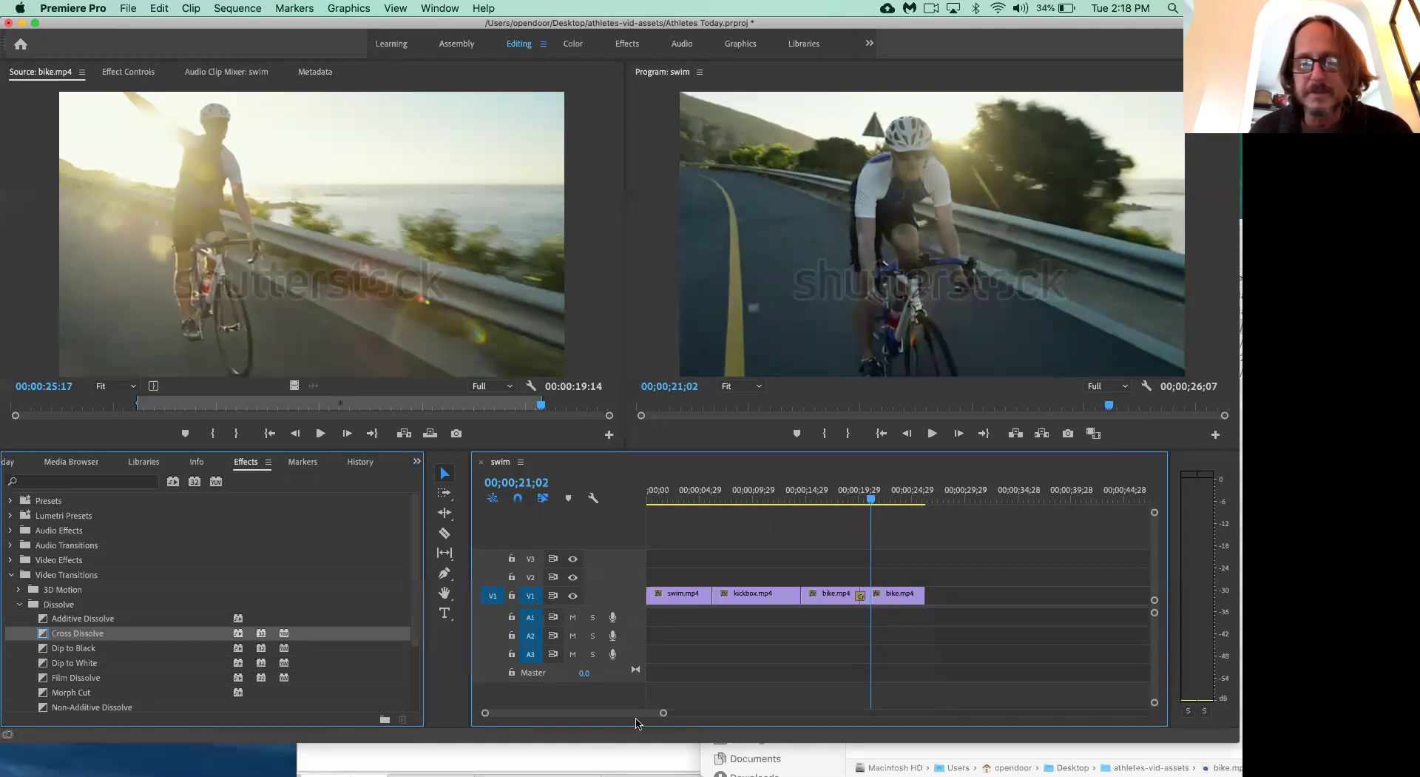
# - Play through the Cross Dissolve between the two bike.mp4 segments forwards and in reverse
pyautogui.moveTo(663, 712); pyautogui.dragTo(621, 712)
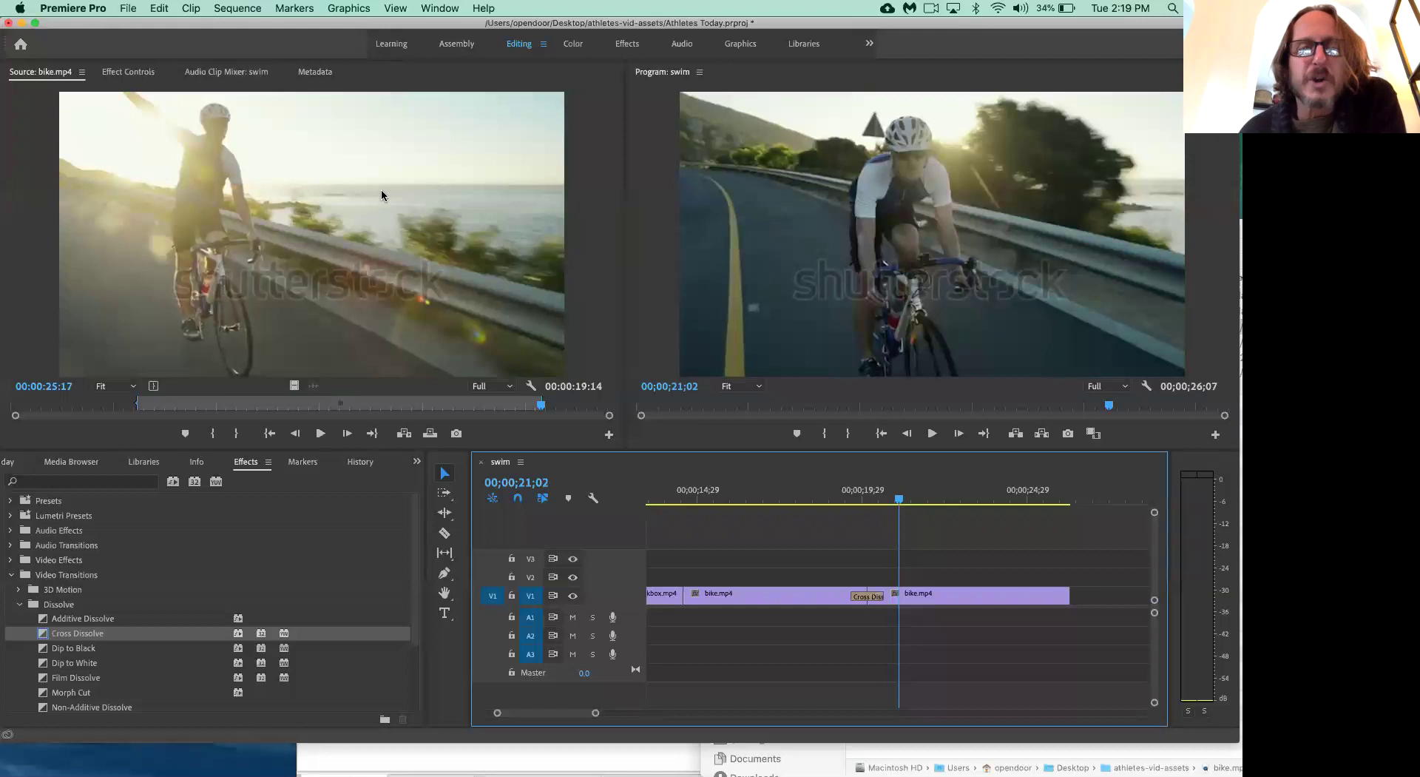
pyautogui.click(825, 503)
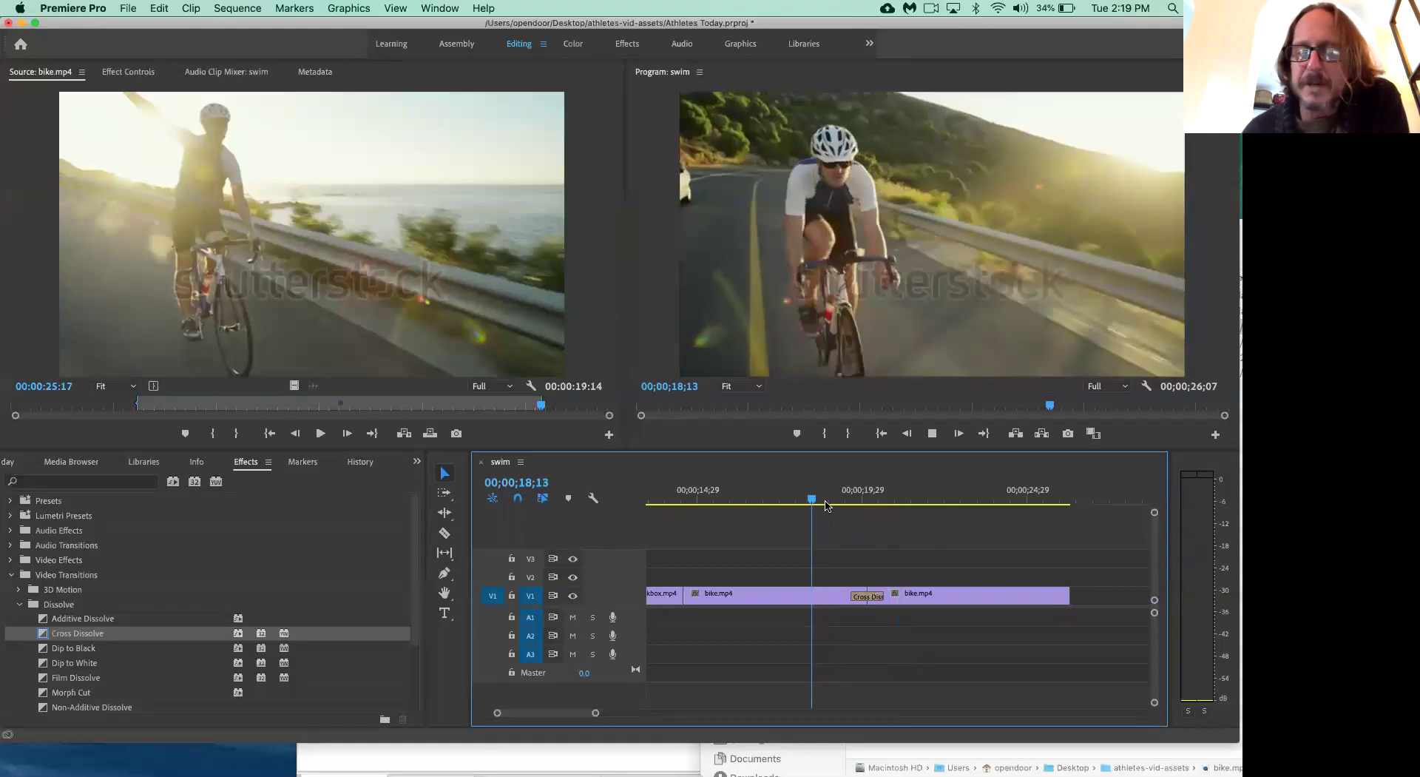
pyautogui.press('space')
pyautogui.press('space')
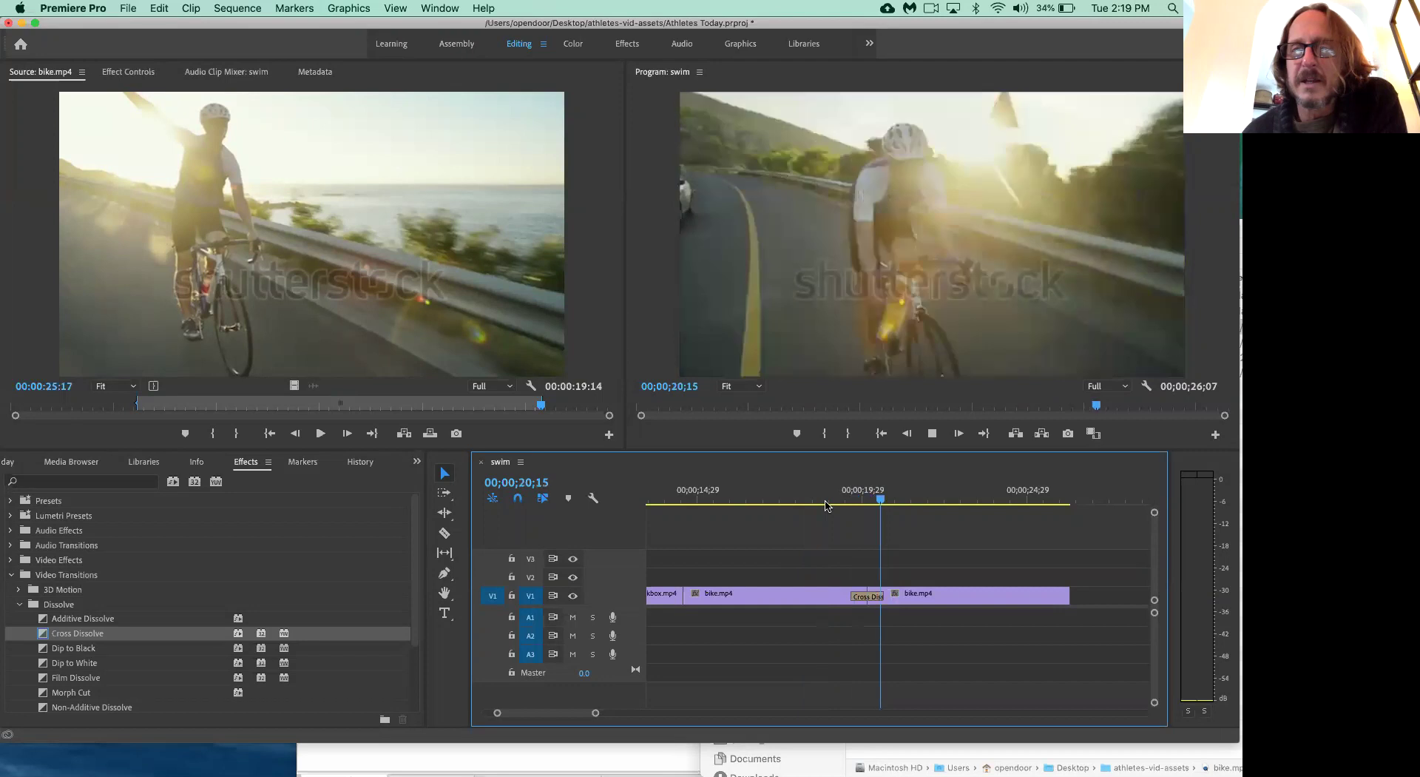
pyautogui.press('space')
pyautogui.press('j')
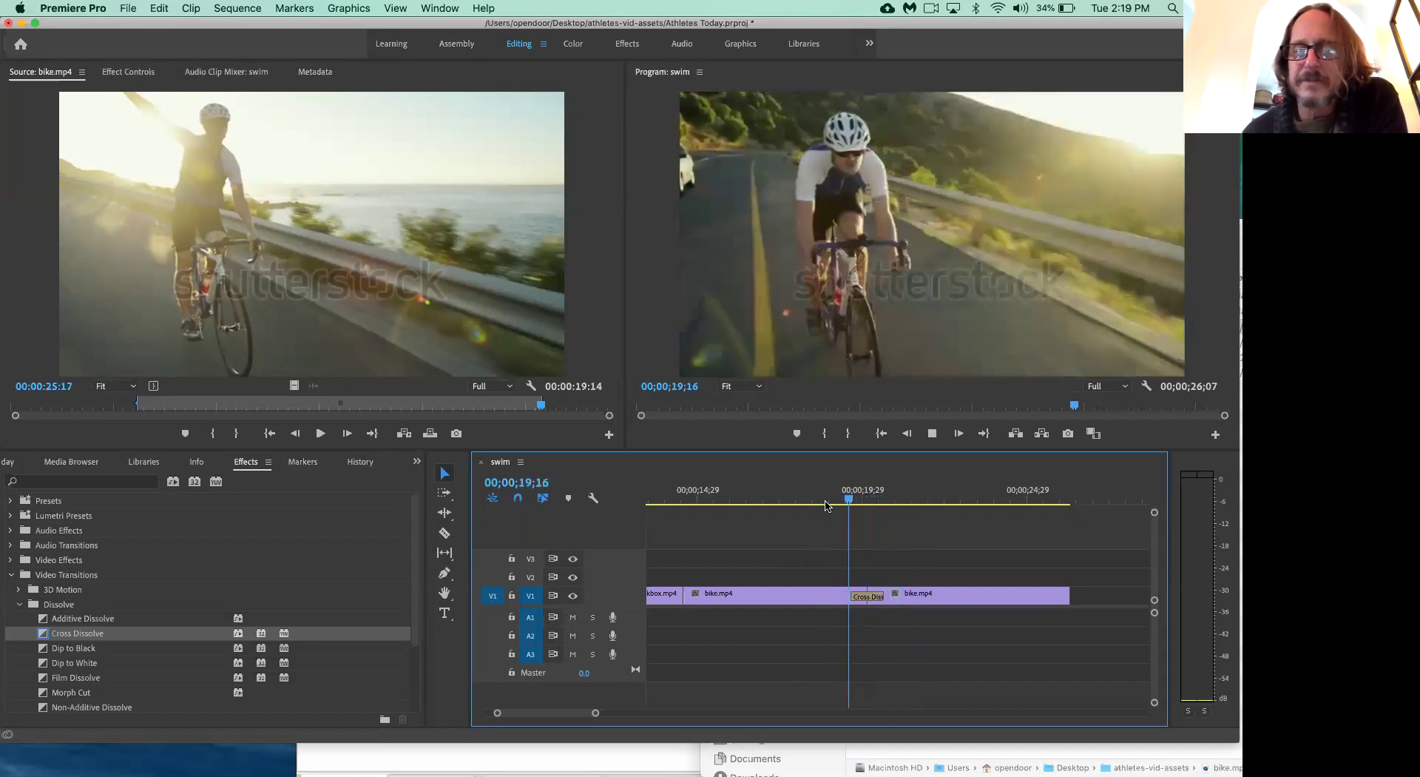
pyautogui.press('k')
pyautogui.click(432, 179)
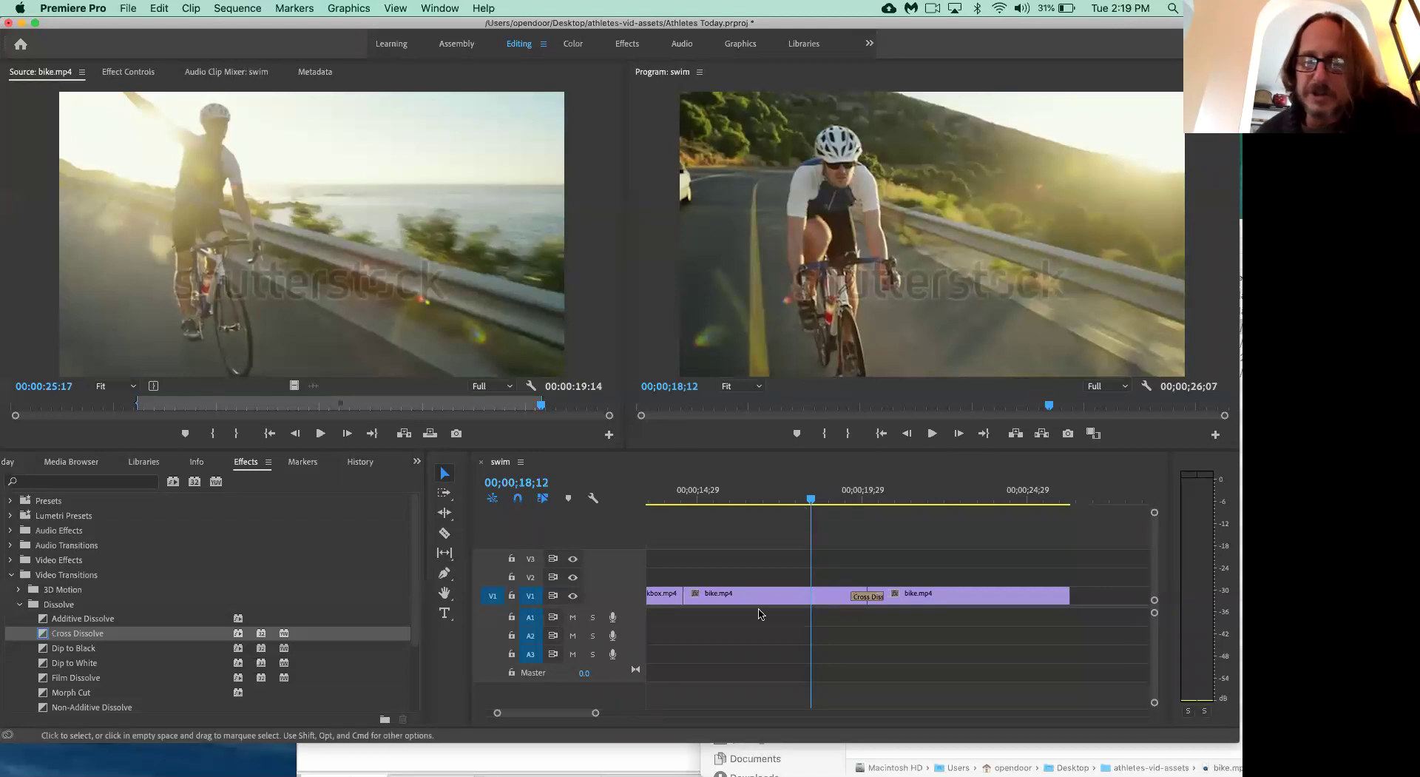
# - Lengthen the Cross Dissolve at both ends so it starts just after the playhead at 00;00;18;12
pyautogui.moveTo(595, 712)
pyautogui.mouseDown()
pyautogui.moveTo(618, 713)
pyautogui.moveTo(579, 714)
pyautogui.mouseUp()
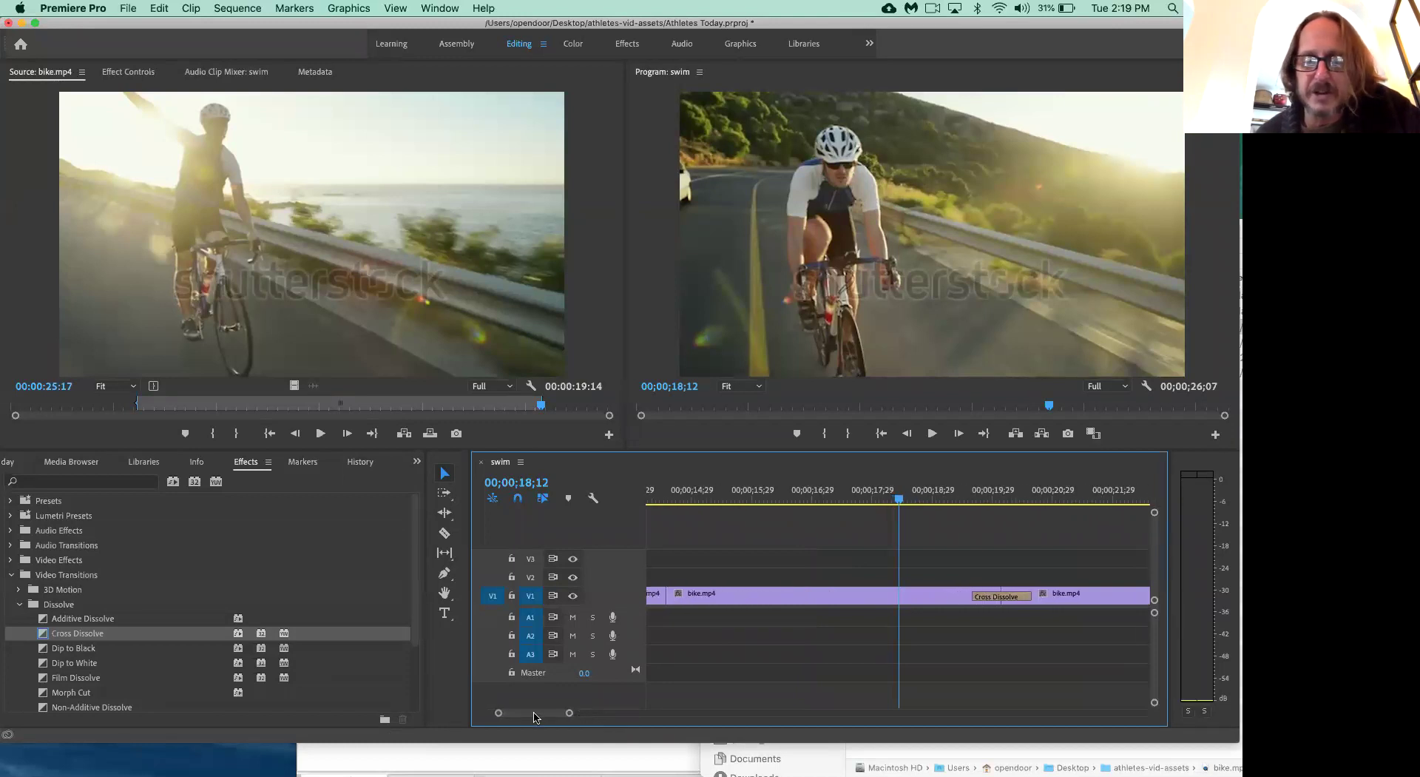
pyautogui.scroll(-5, 534, 716)
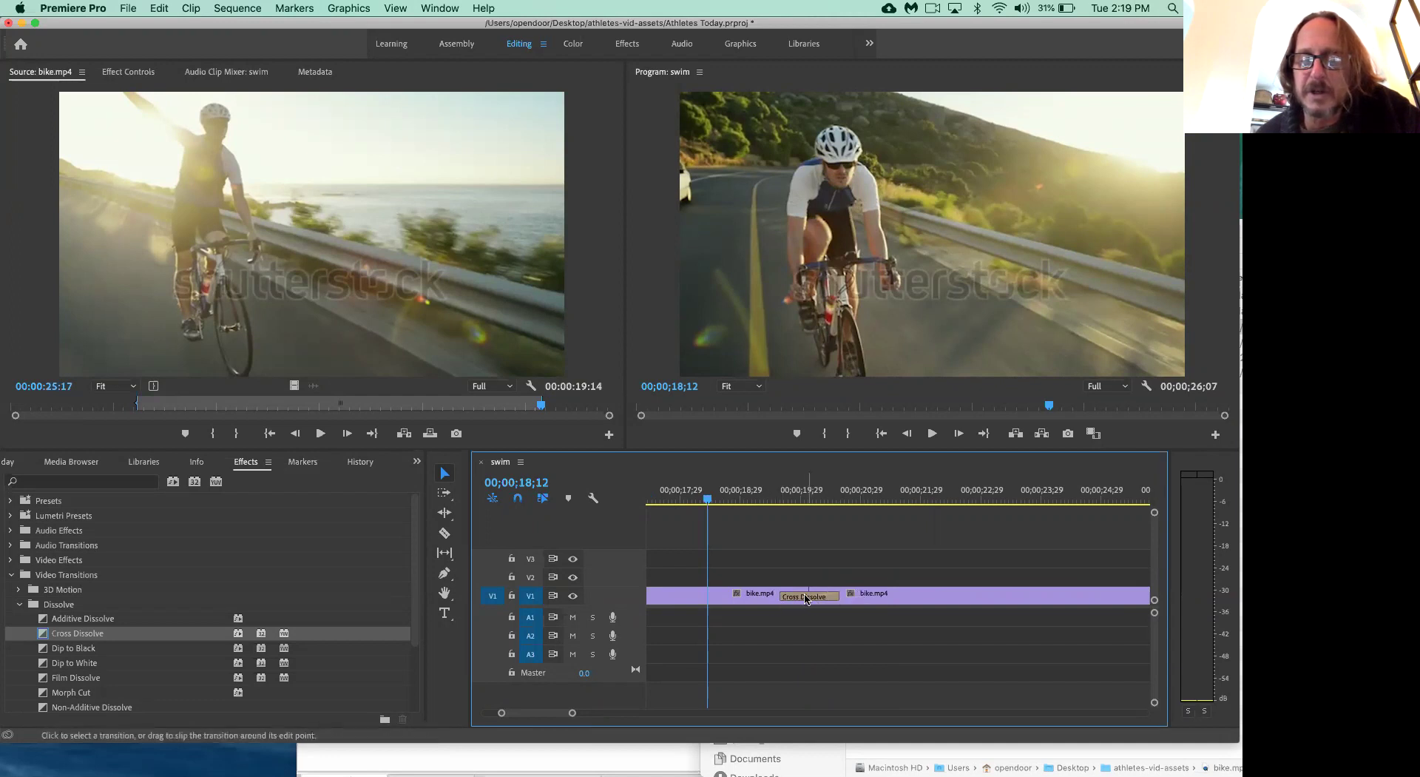
pyautogui.moveTo(780, 596); pyautogui.dragTo(727, 590)
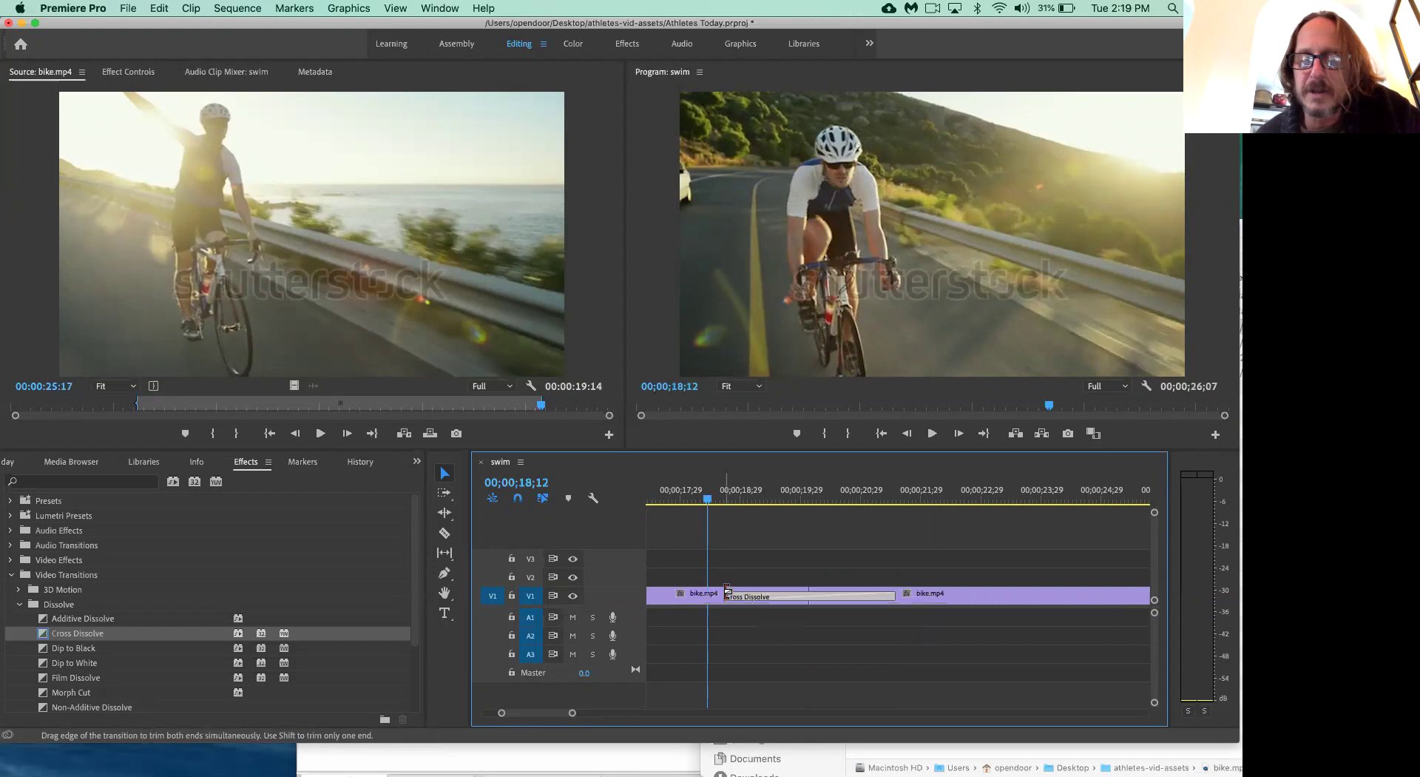
# - Play through the lengthened Cross Dissolve between the two bike.mp4 segments, starting from 00;00;17;23
pyautogui.click(670, 501)
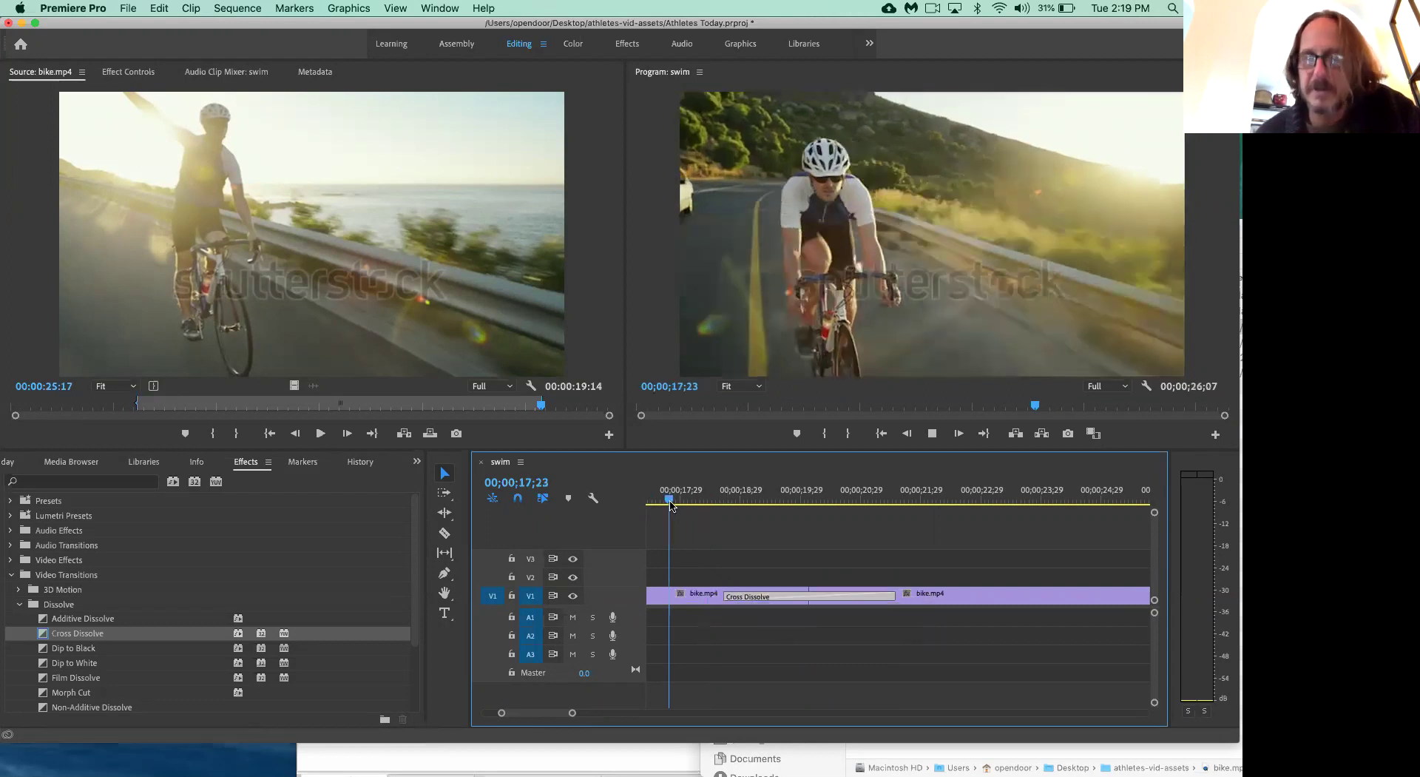
pyautogui.press('space')
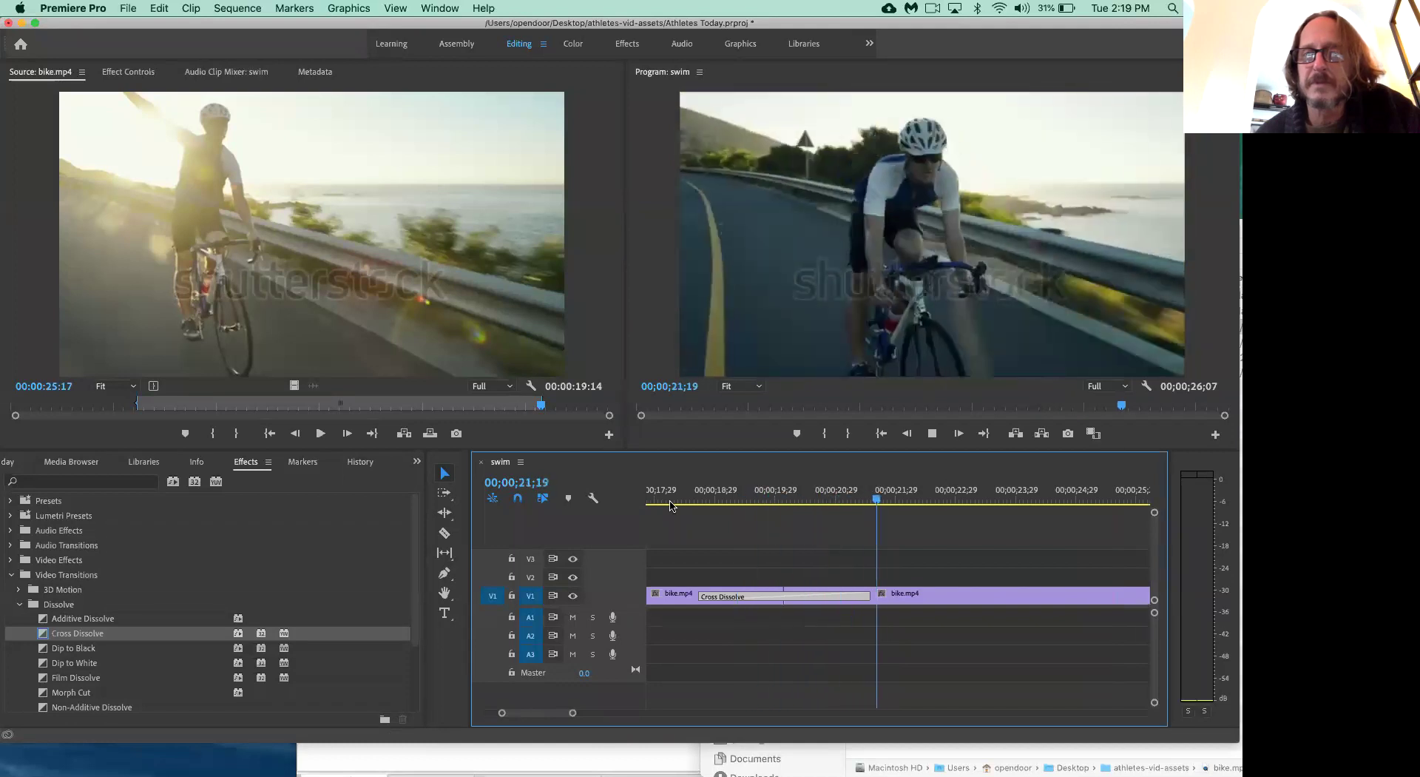
pyautogui.press('space')
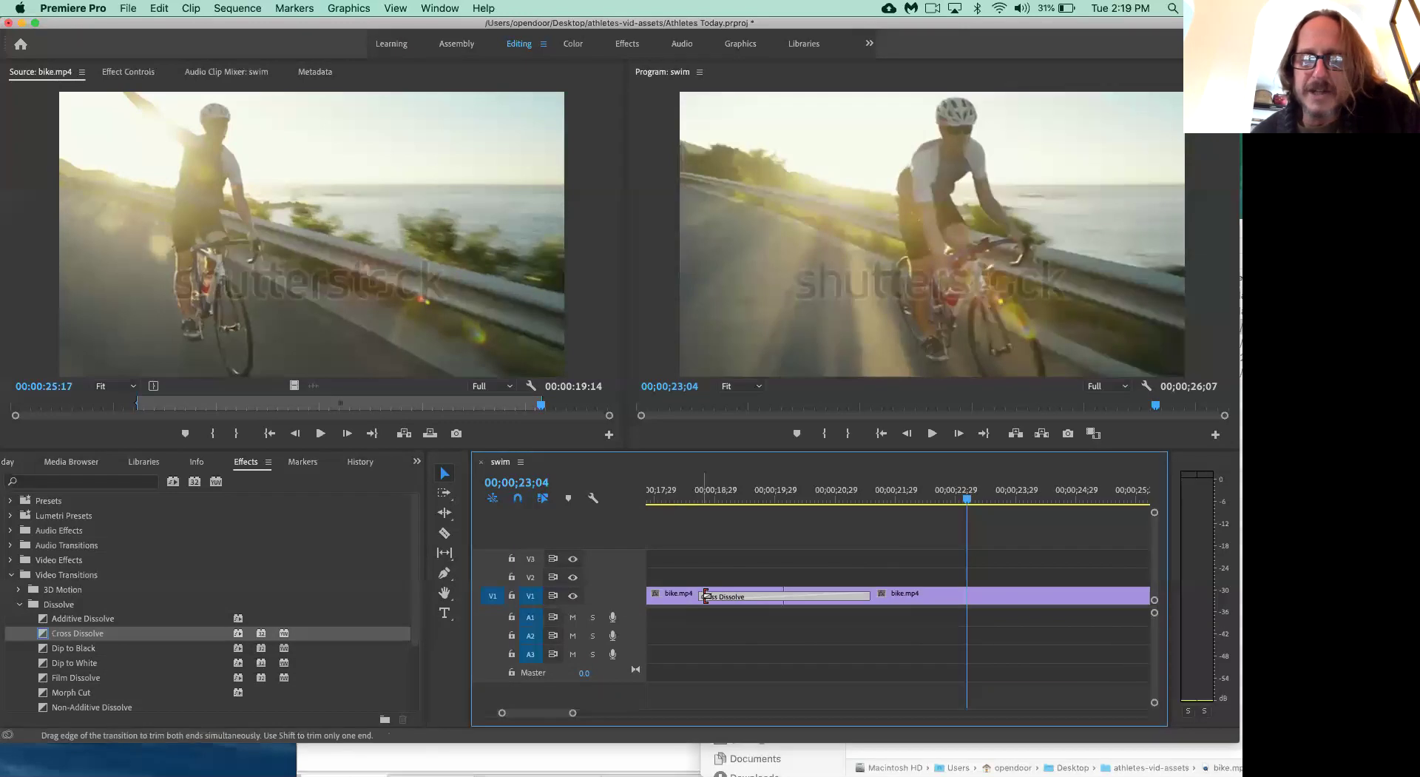
# - Shorten the Cross Dissolve between the two bike.mp4 segments at both ends and play the transition back
pyautogui.moveTo(705, 596); pyautogui.dragTo(730, 597)
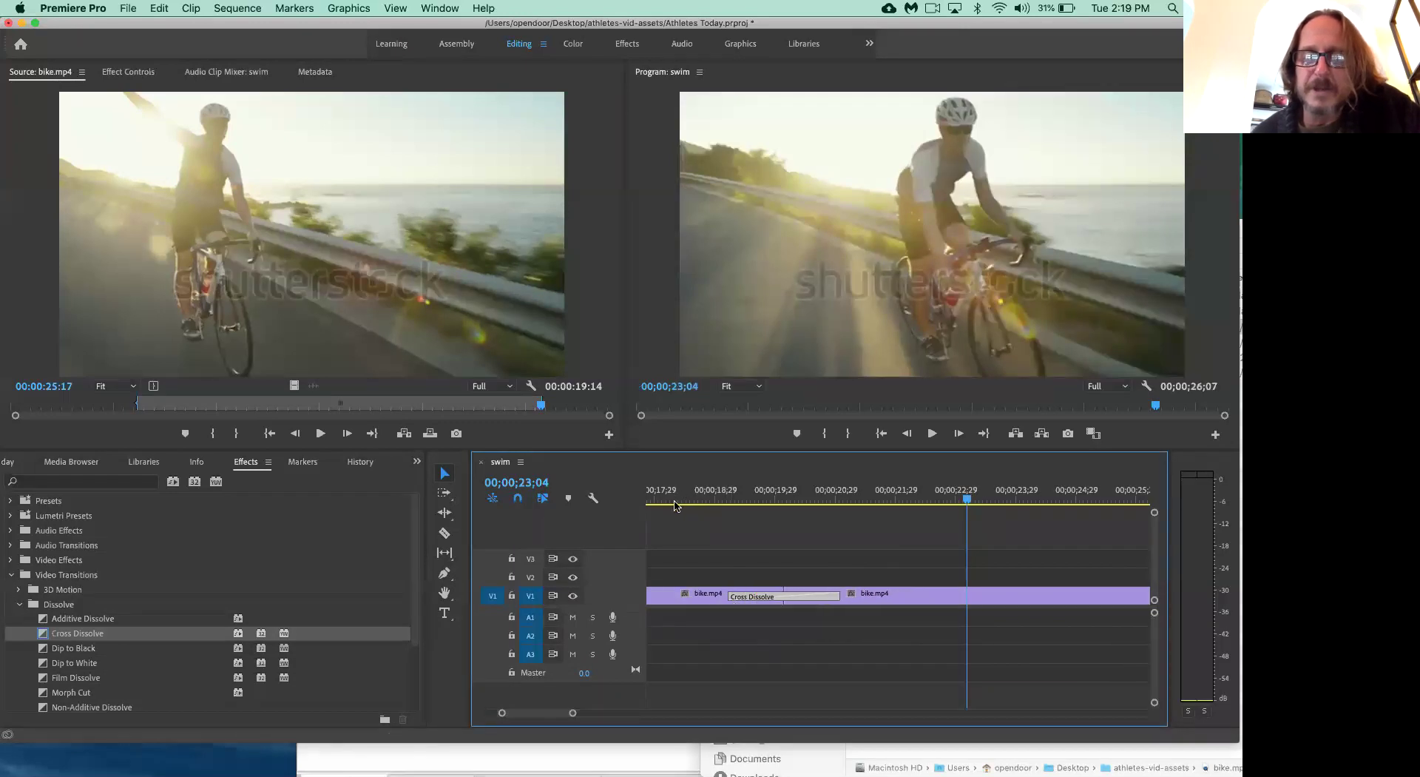
pyautogui.click(674, 503)
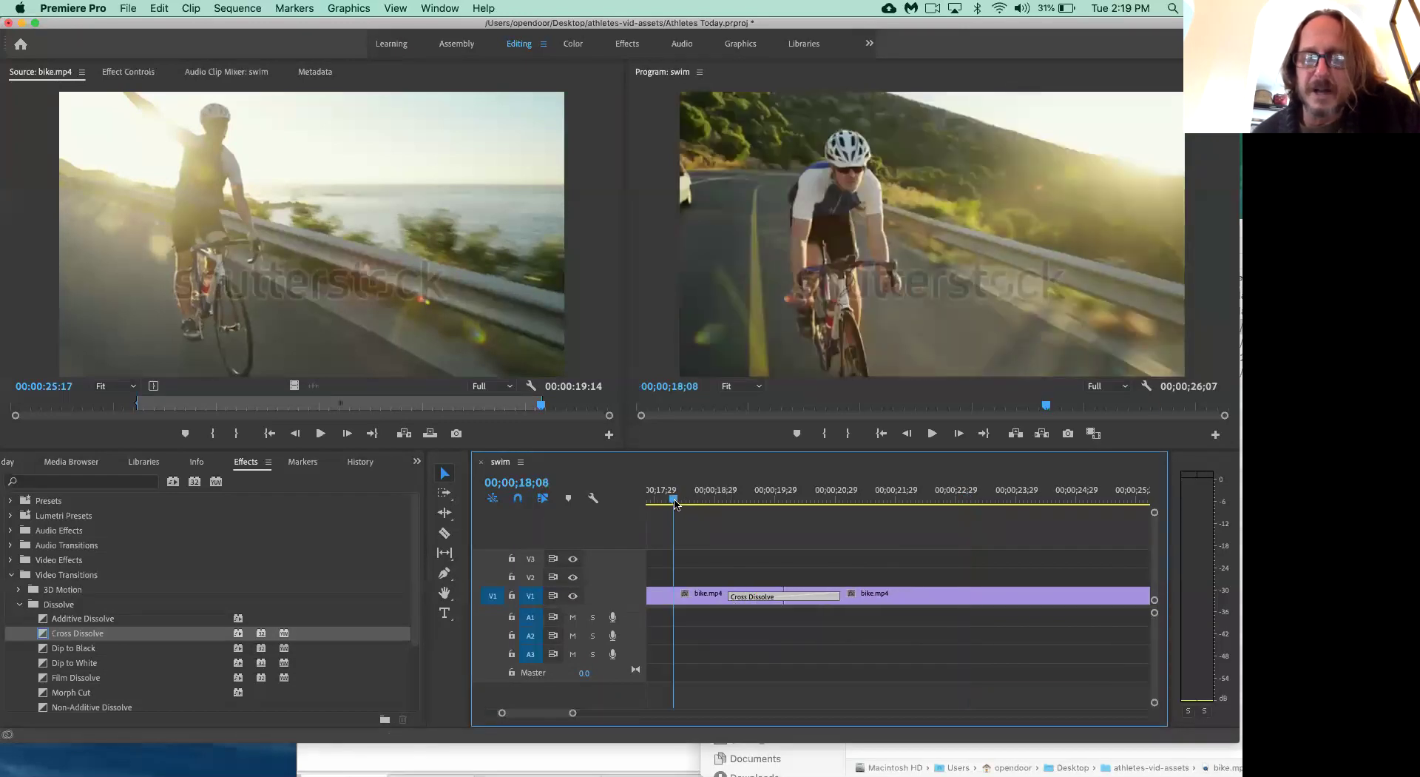
pyautogui.press('space')
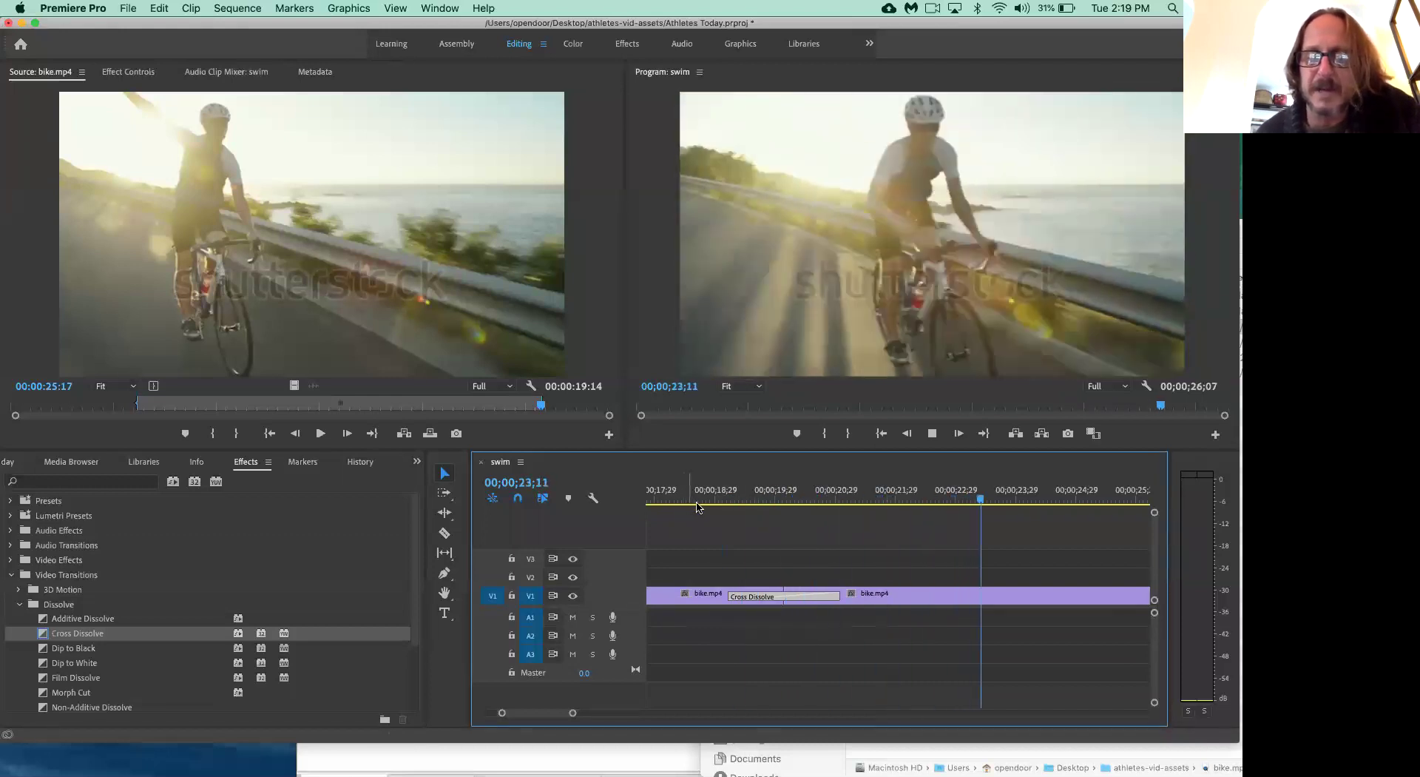
pyautogui.click(814, 492)
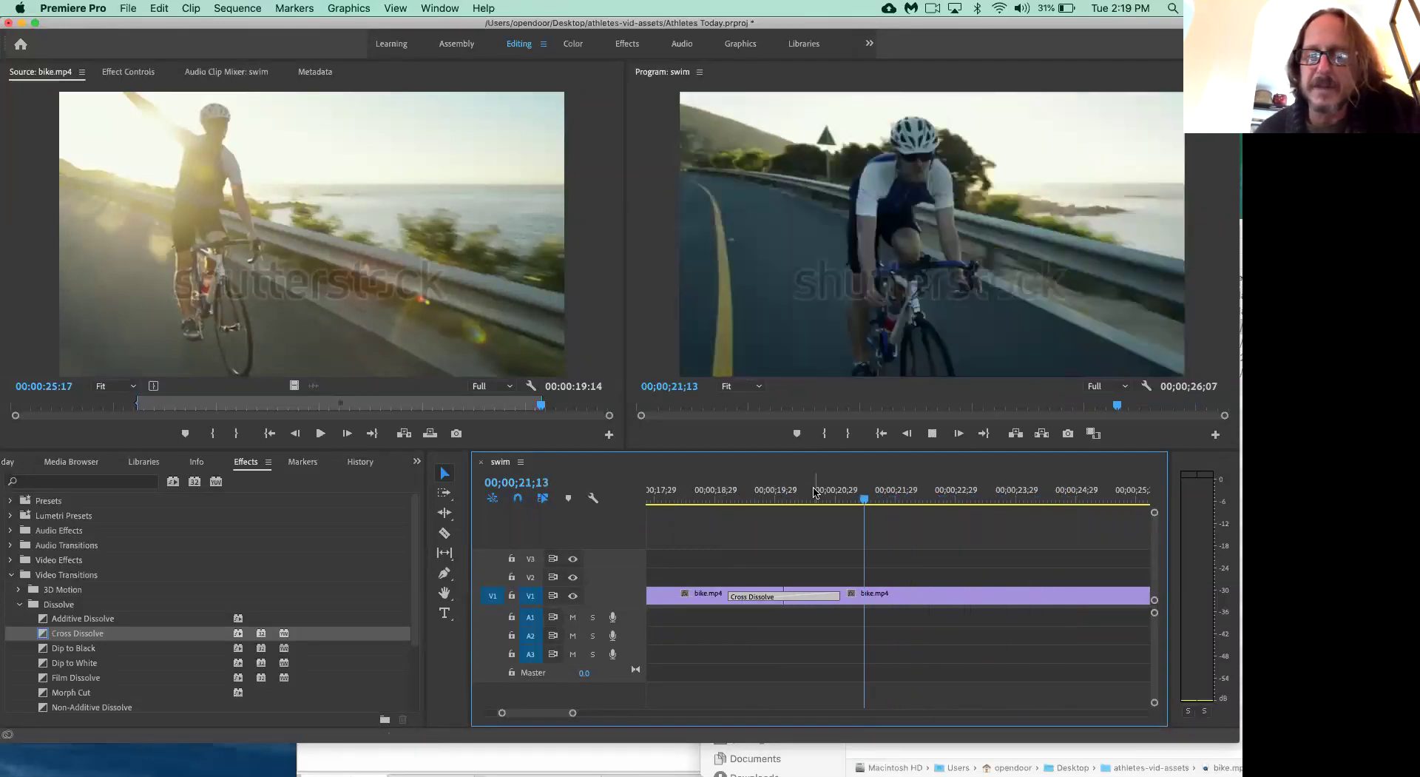
pyautogui.press('space')
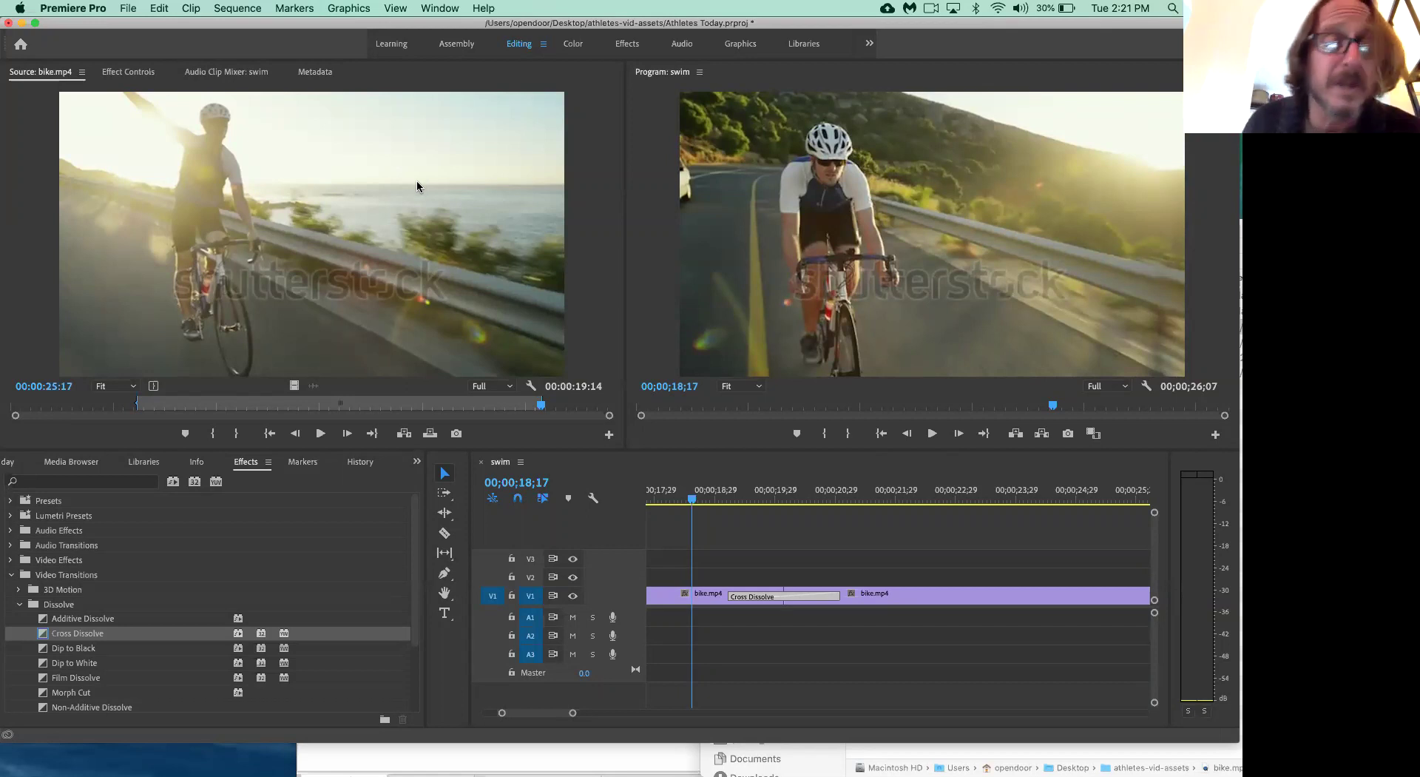
# - Play through the cut from swim.mp4 to the kickbox clip, starting around 00;00;05;00
pyautogui.hscroll(-15, 761, 557)
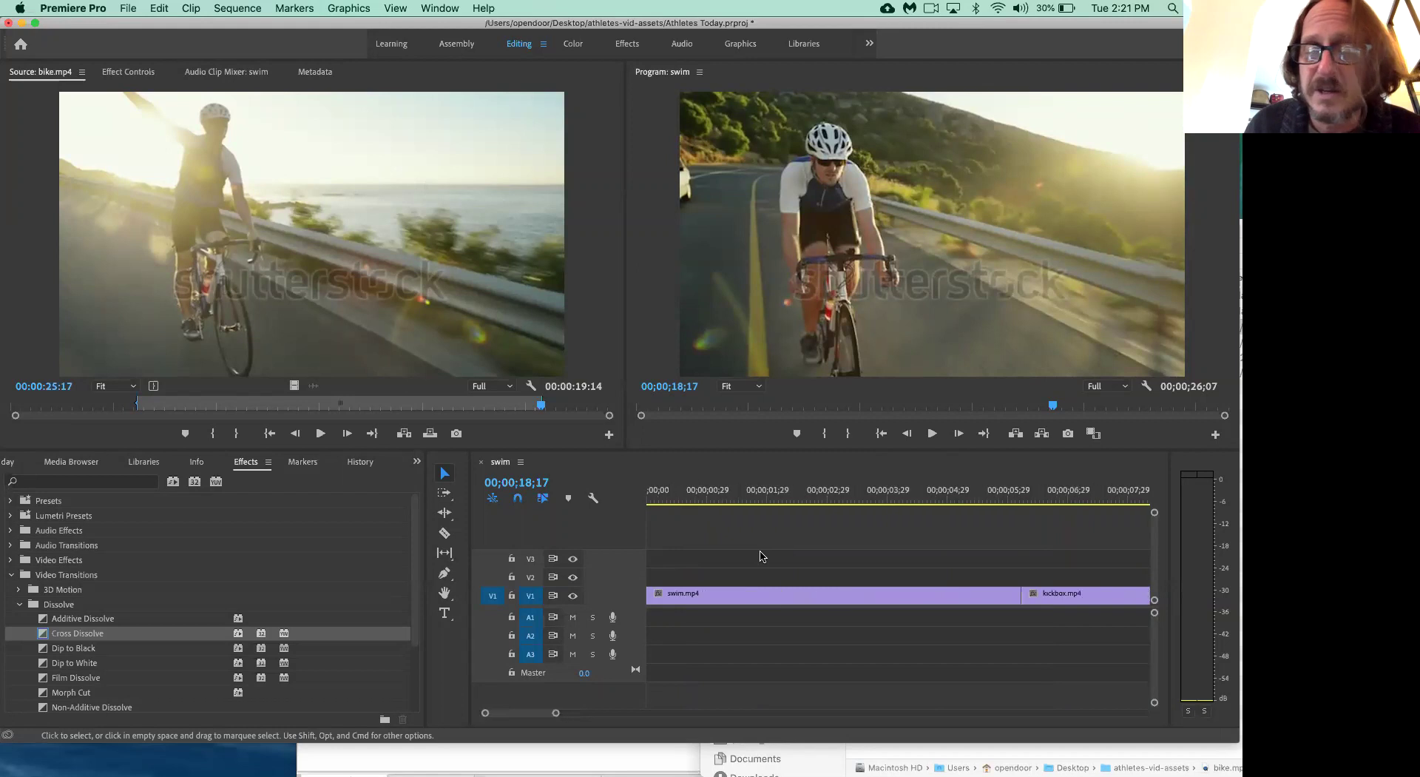
pyautogui.click(948, 507)
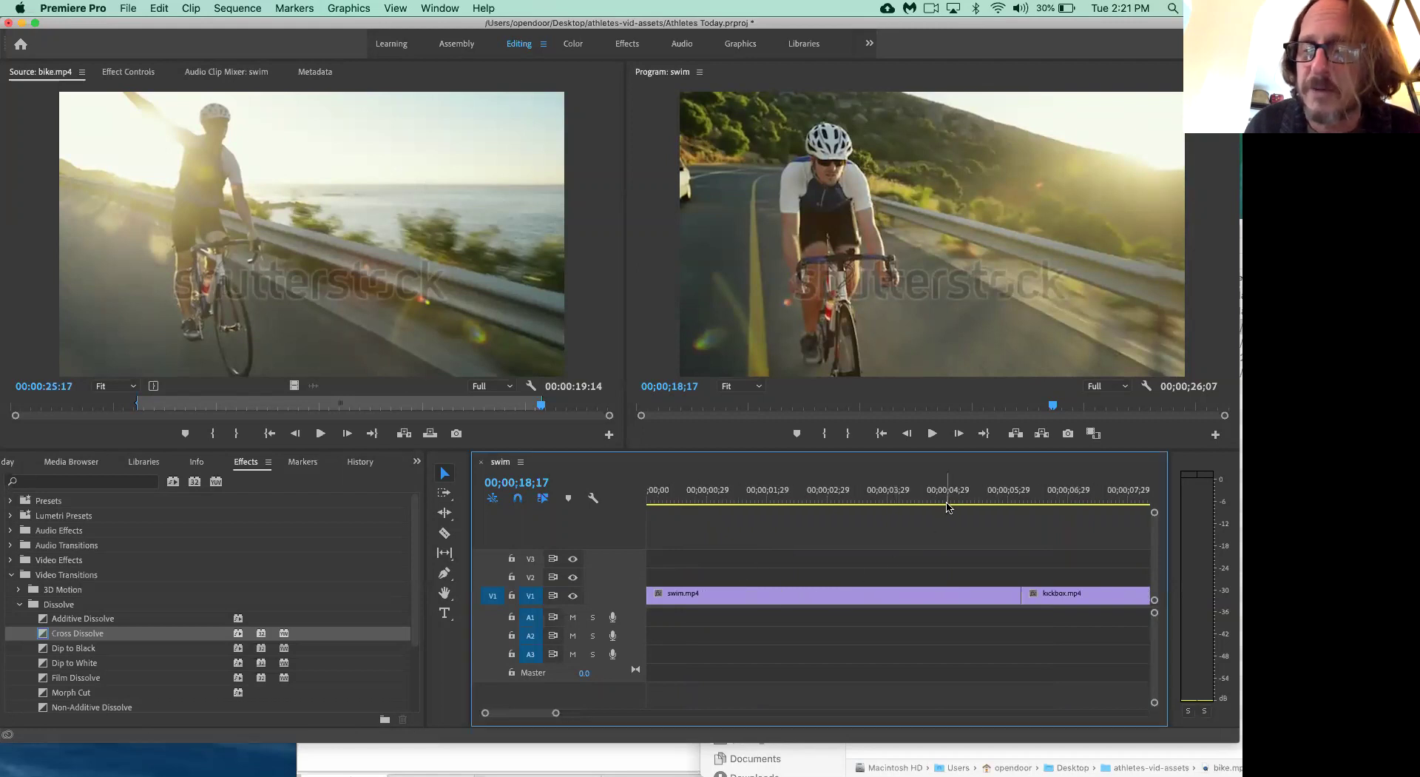
pyautogui.click(949, 504)
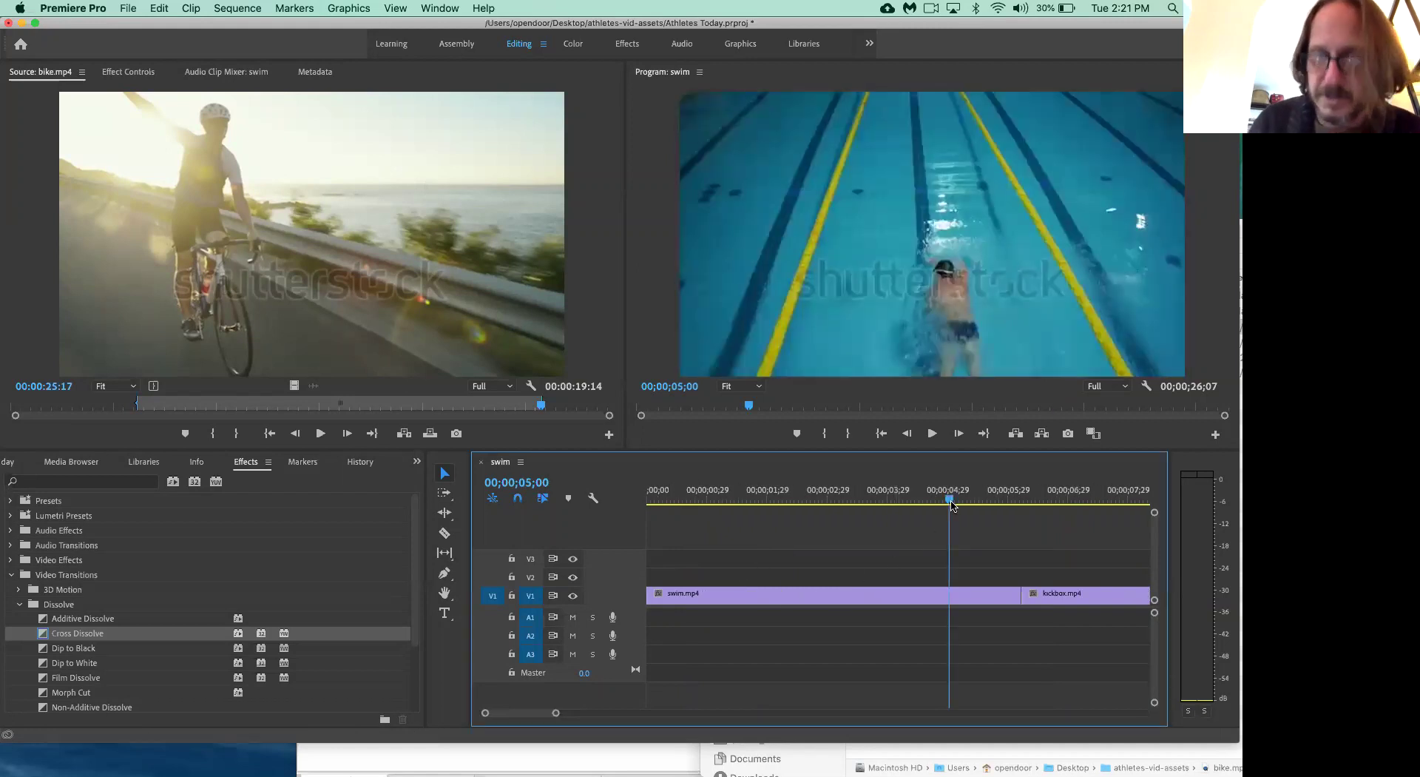
pyautogui.press('space')
pyautogui.press('space')
pyautogui.press('space')
pyautogui.click(952, 503)
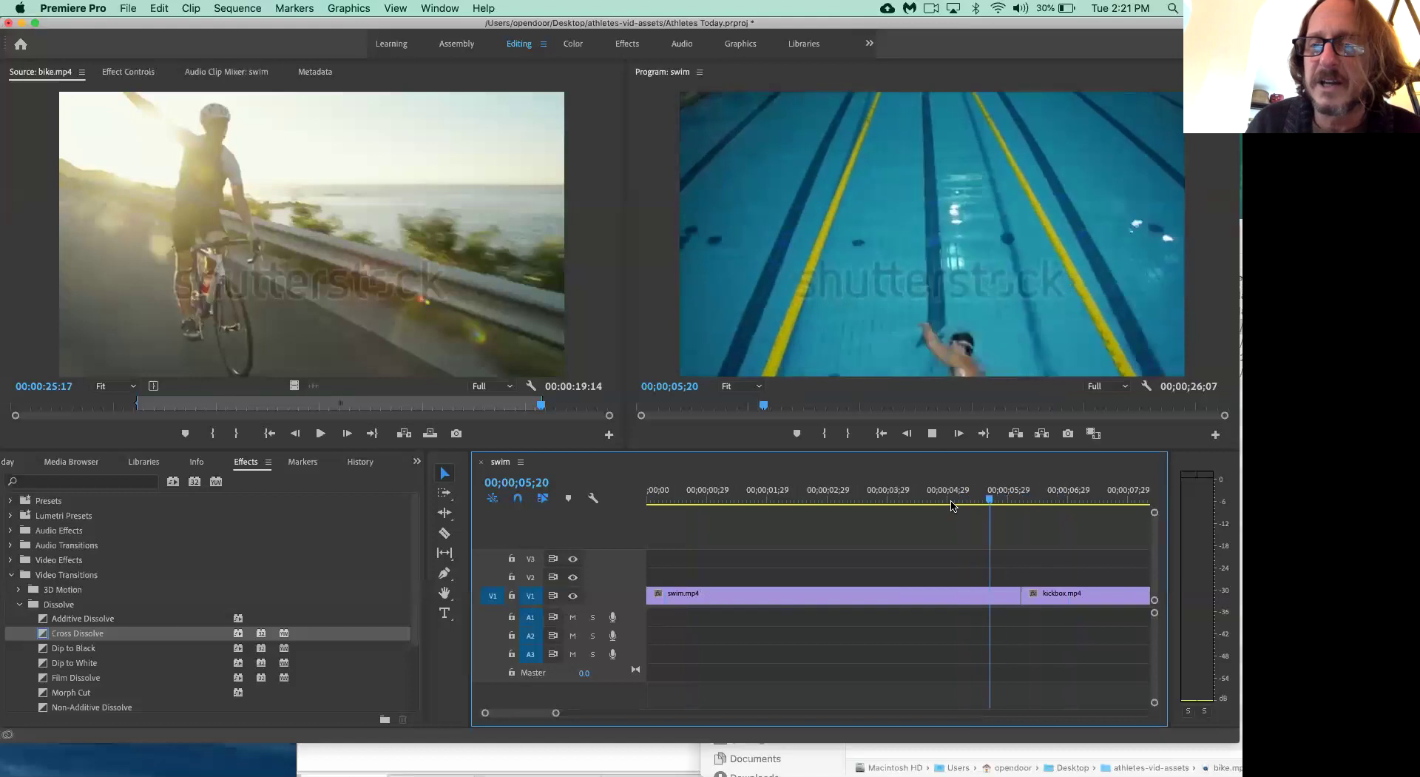
pyautogui.press('space')
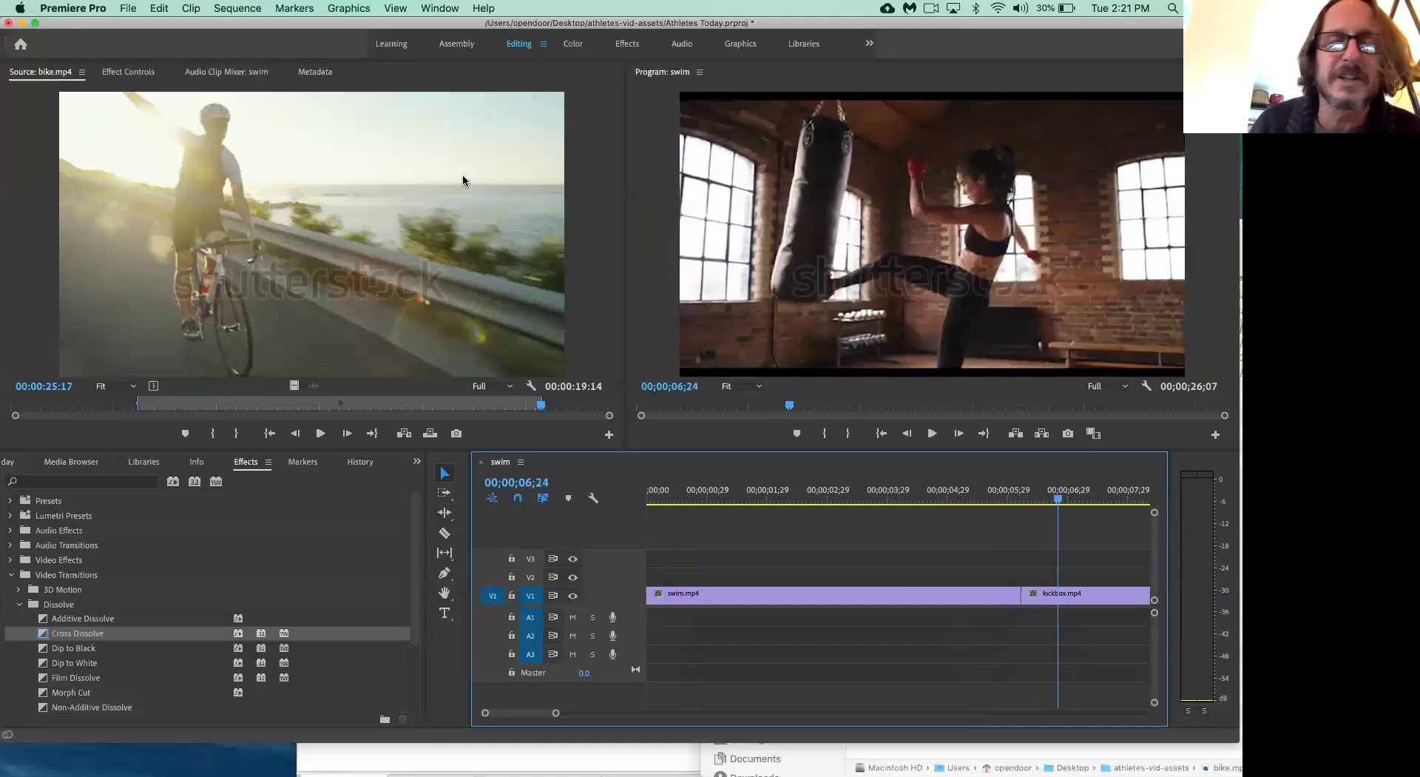
pyautogui.click(435, 184)
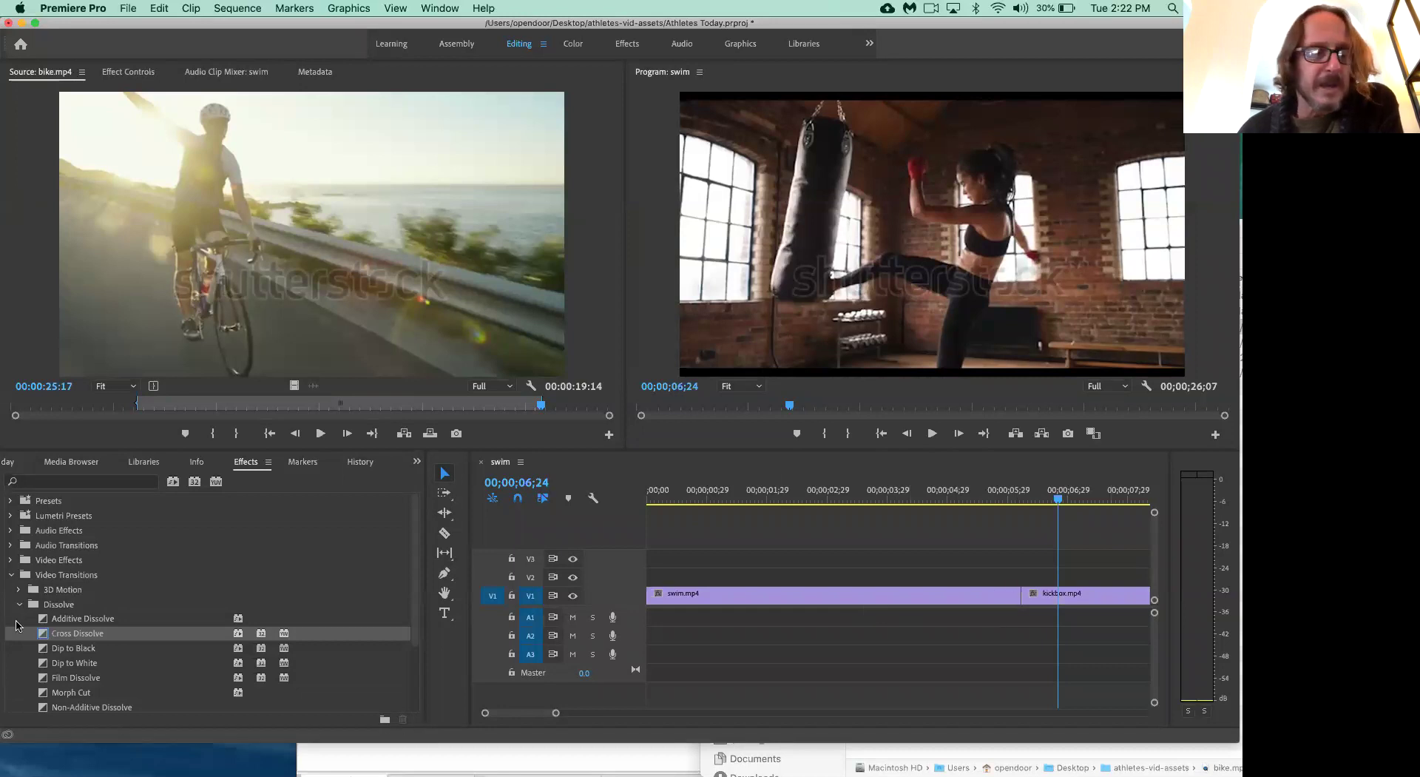
# - Apply the Cross Dissolve to the edit point between swim.mp4 and kickbox.mp4 on V1 and play the sequence briefly
pyautogui.click(205, 585)
pyautogui.moveTo(204, 585); pyautogui.dragTo(1021, 594)
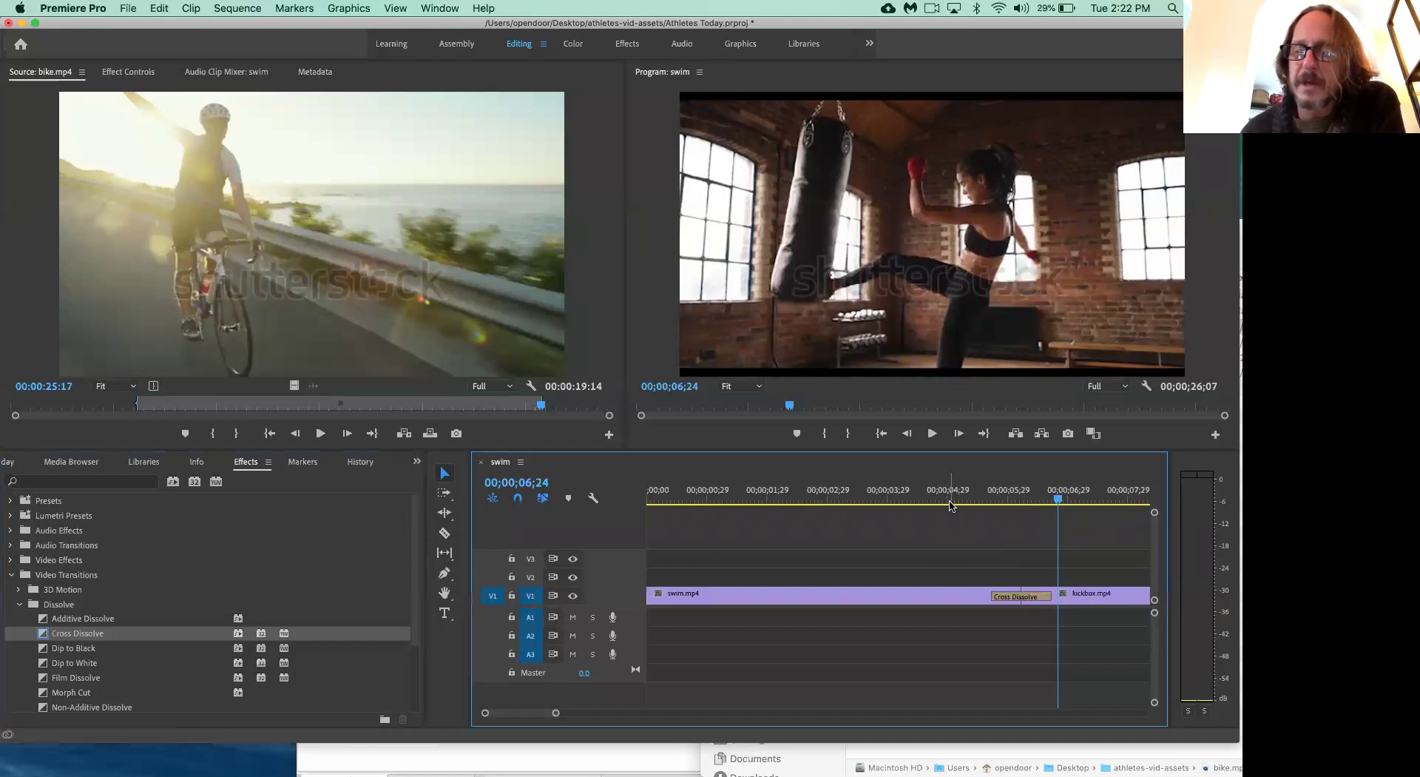
pyautogui.click(950, 502)
pyautogui.press('space')
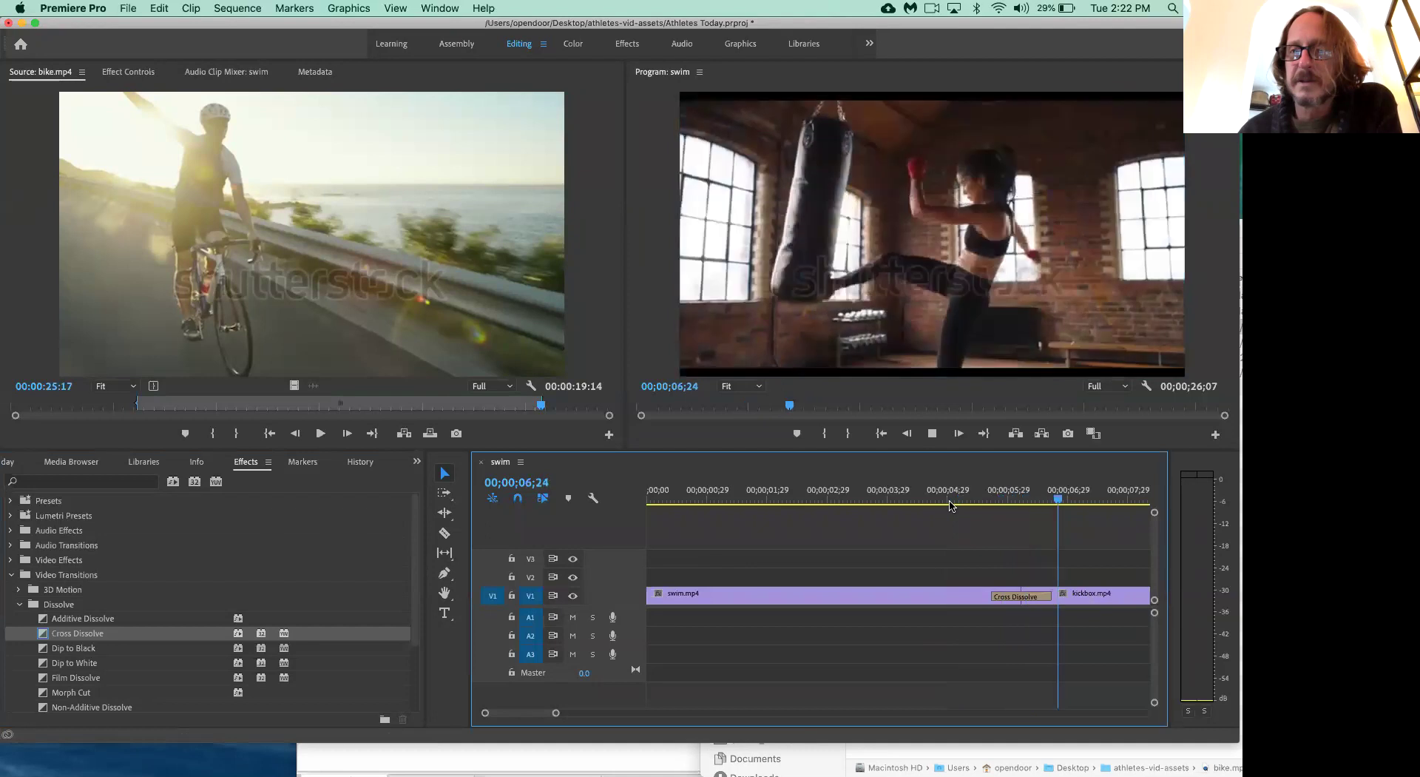
pyautogui.press('space')
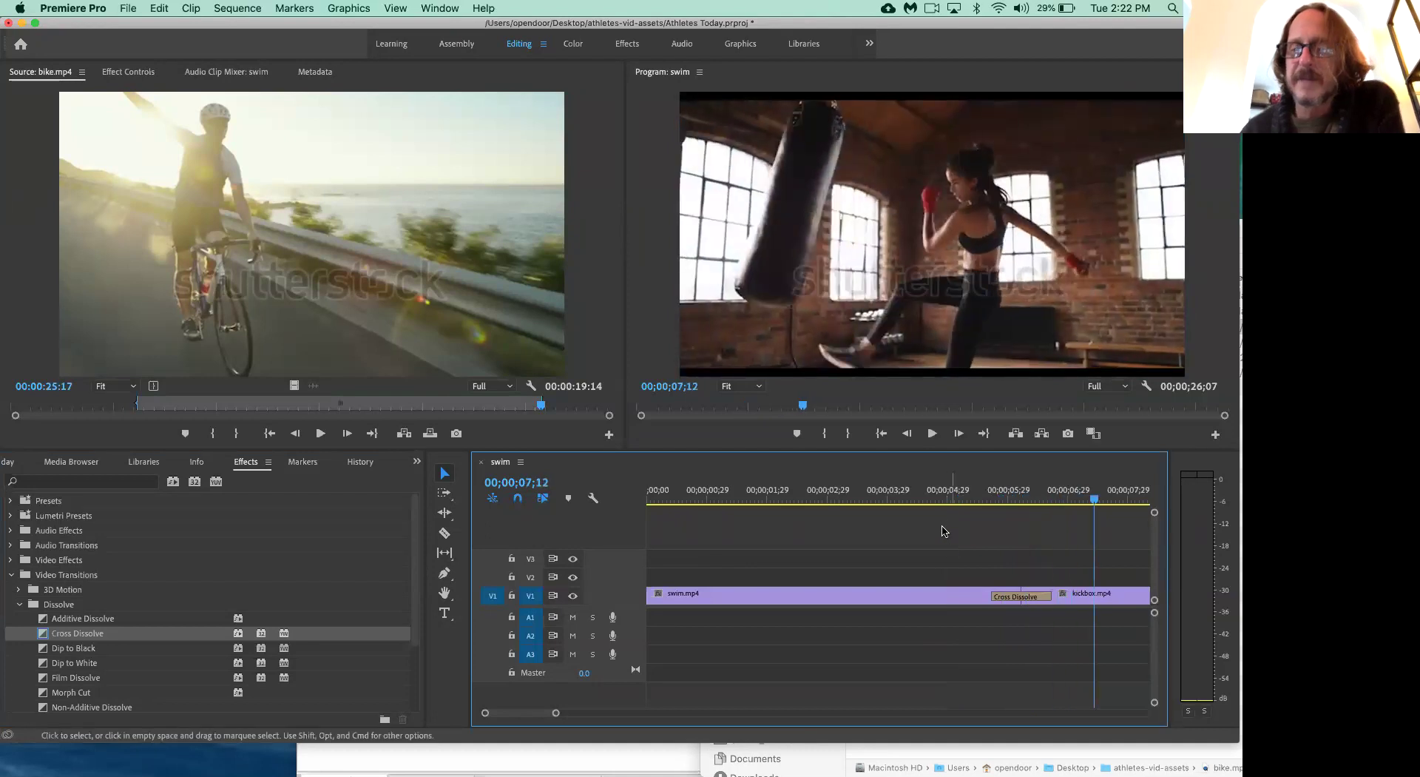
# - Play through the cut from kickbox.mp4 to bike.mp4 several times, starting just before the edit point
pyautogui.scroll(-2, 943, 540)
pyautogui.scroll(-10, 943, 540)
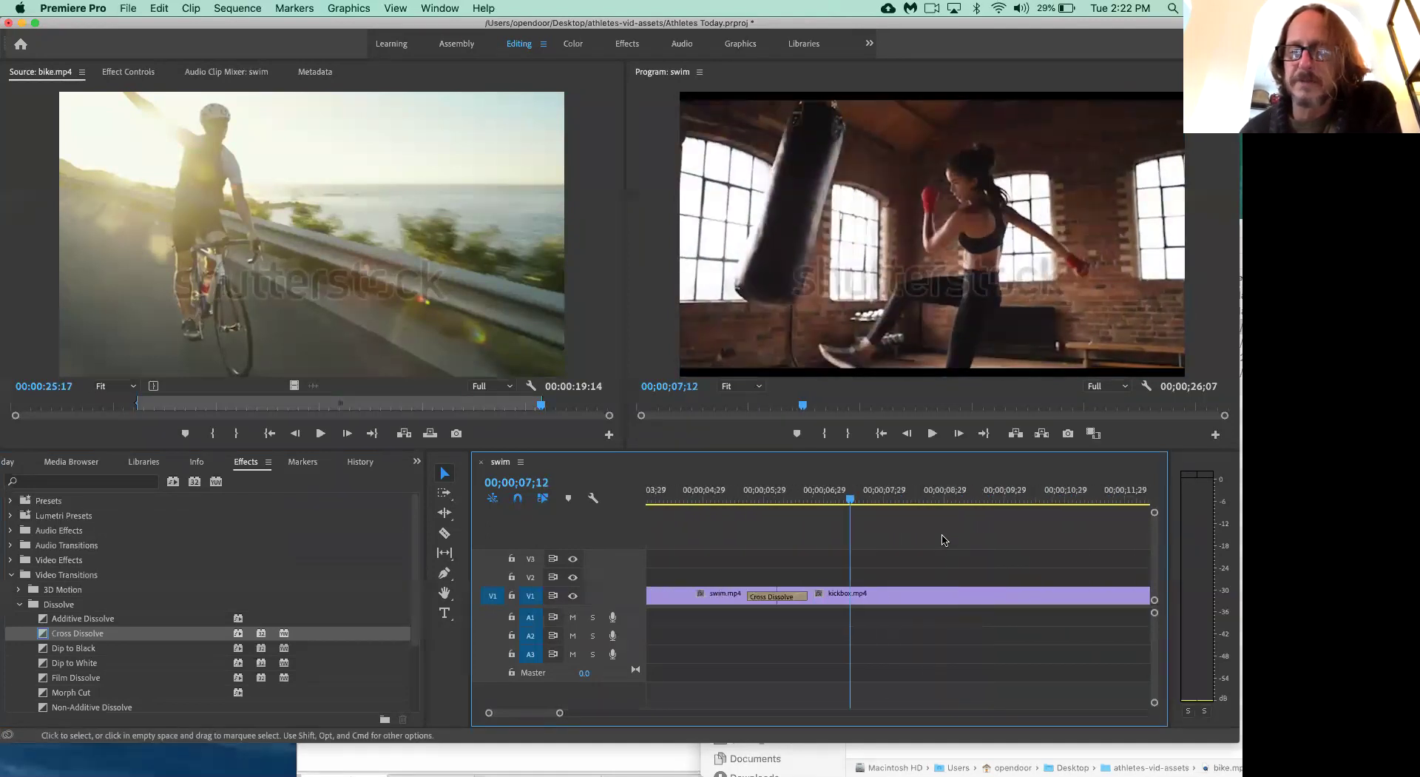
pyautogui.scroll(-5, 943, 540)
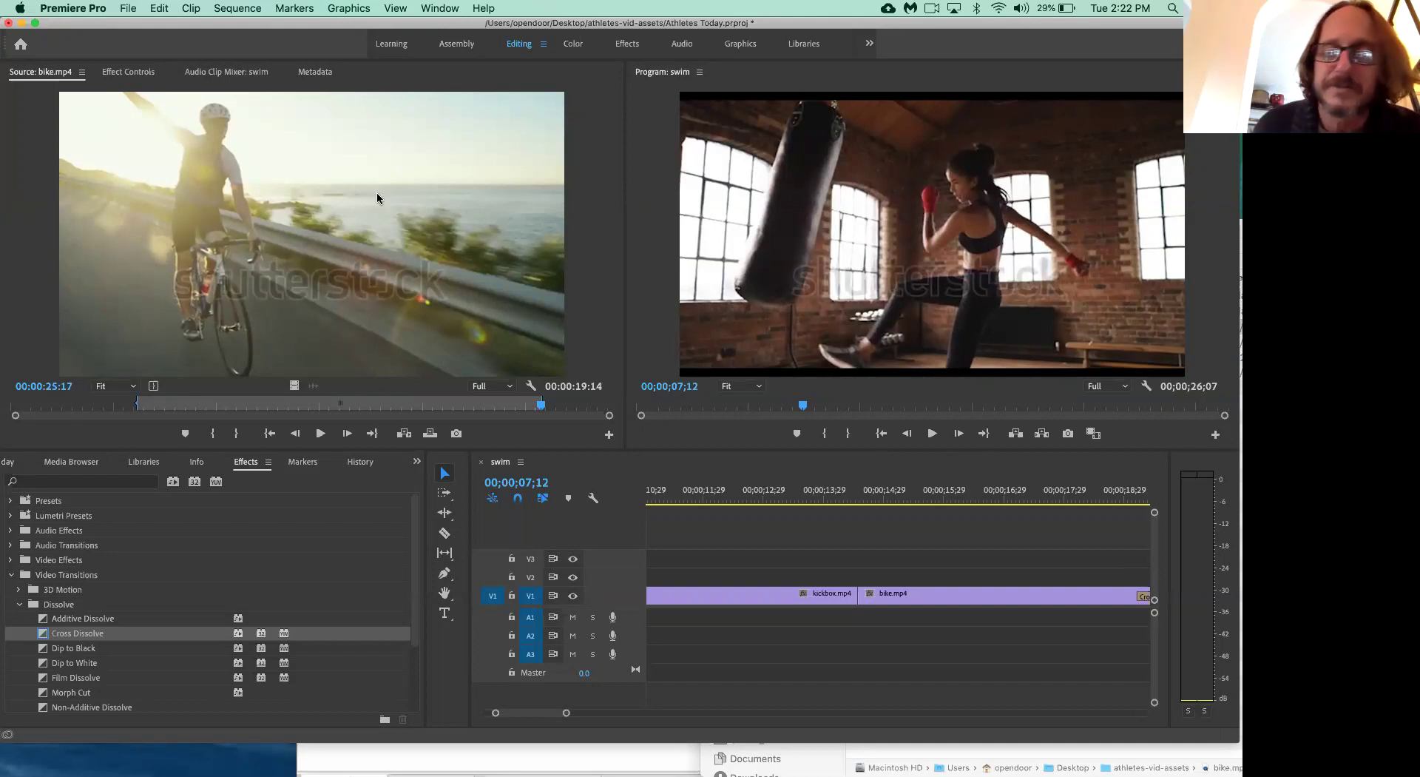
pyautogui.click(834, 501)
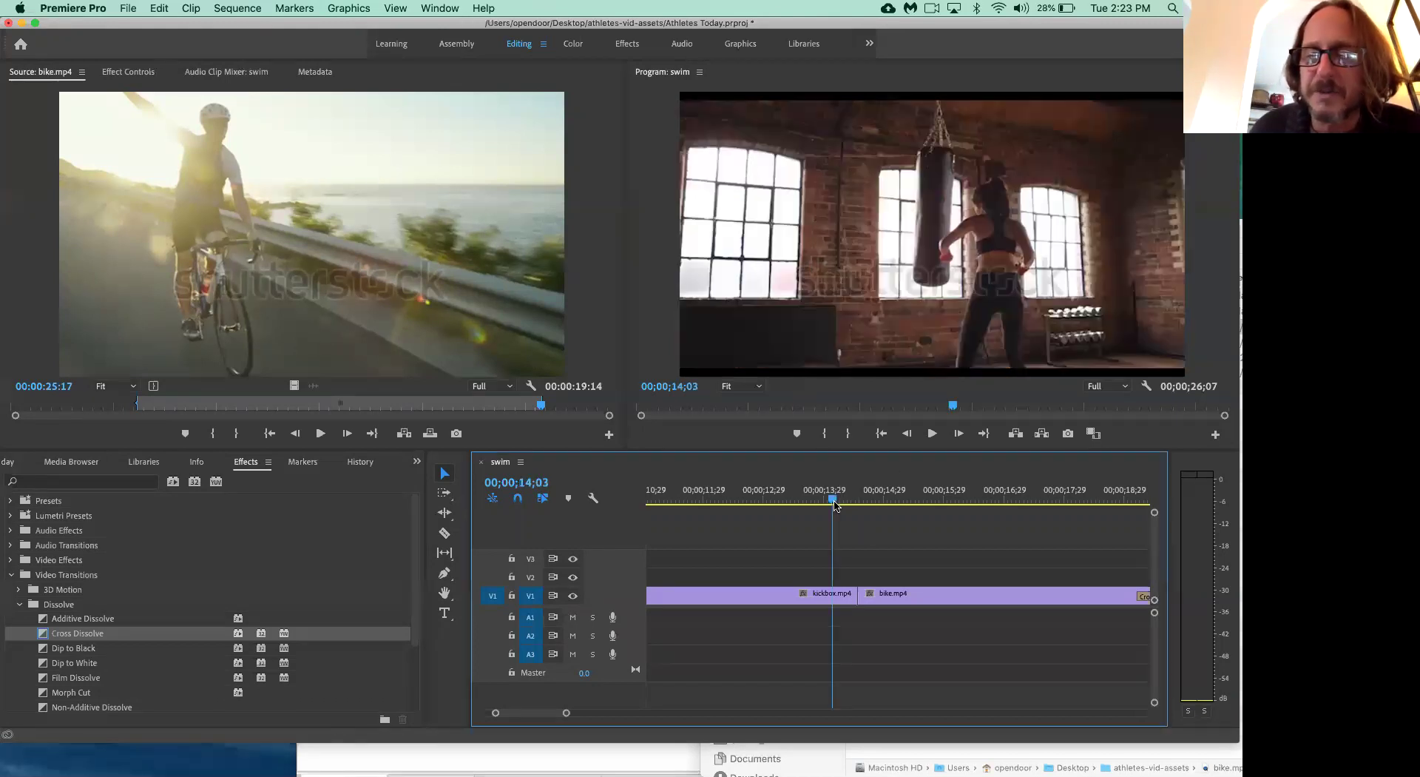
pyautogui.press('space')
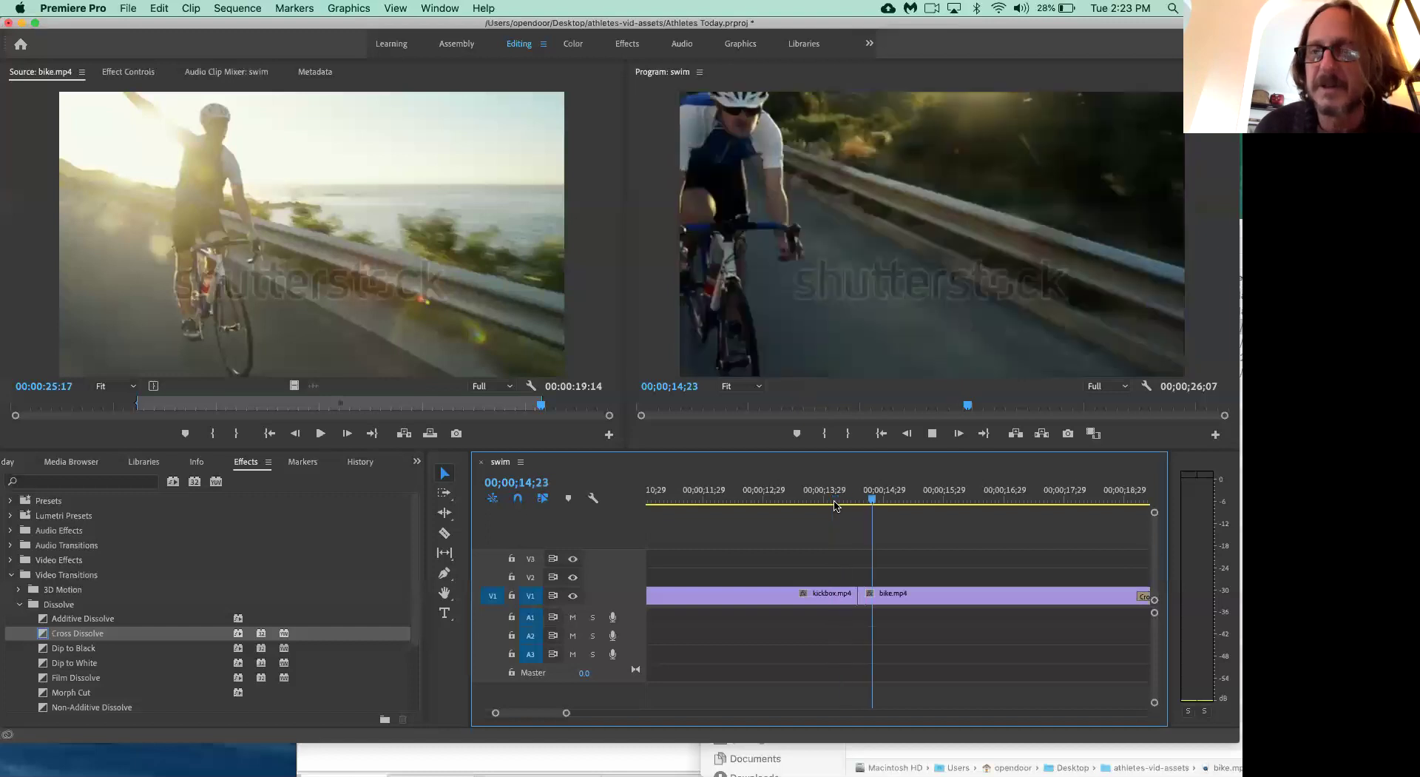
pyautogui.press('space')
pyautogui.click(812, 501)
pyautogui.press('space')
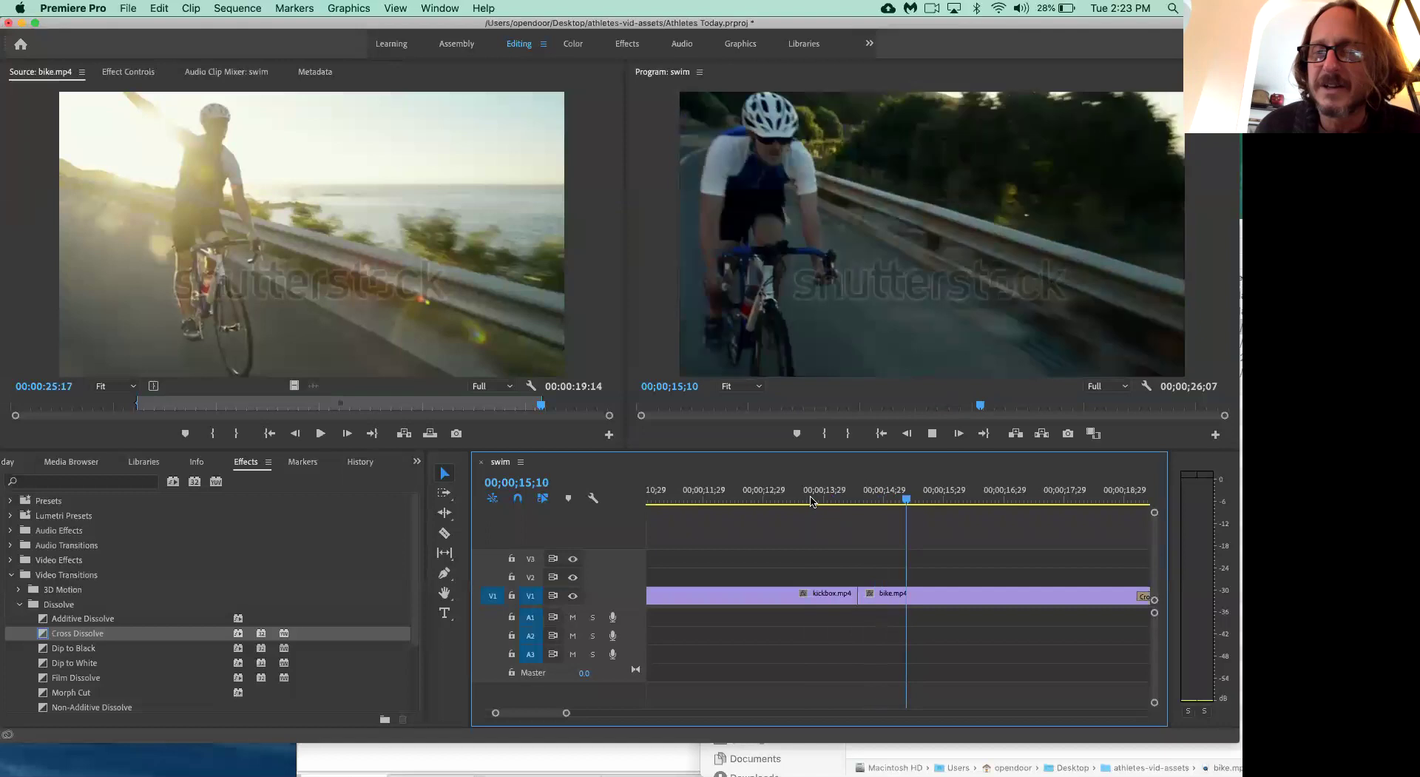
pyautogui.click(812, 500)
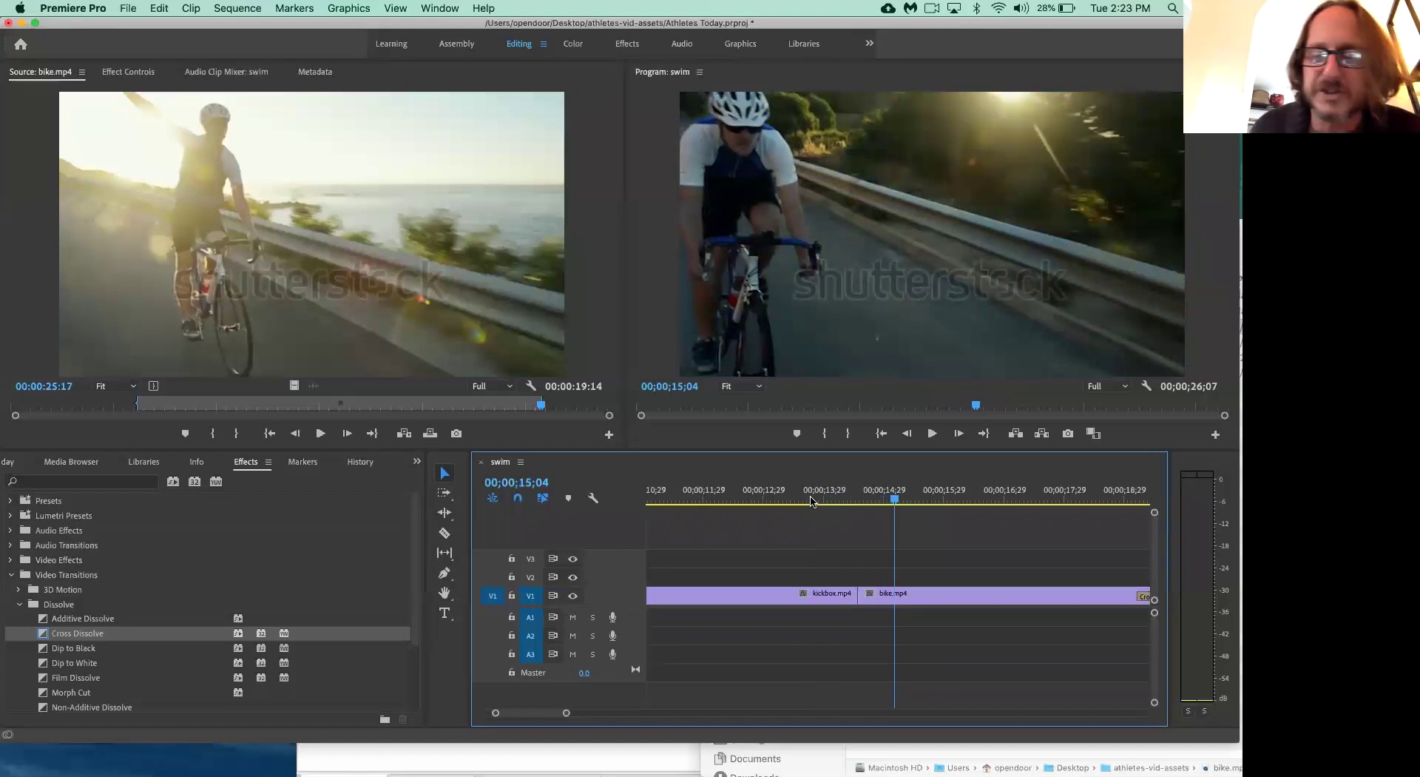
# - Apply the Cross Dissolve to the edit point between kickbox.mp4 and bike.mp4 on V1 and play it back from 00;00;12;21
pyautogui.moveTo(46, 634); pyautogui.dragTo(864, 603)
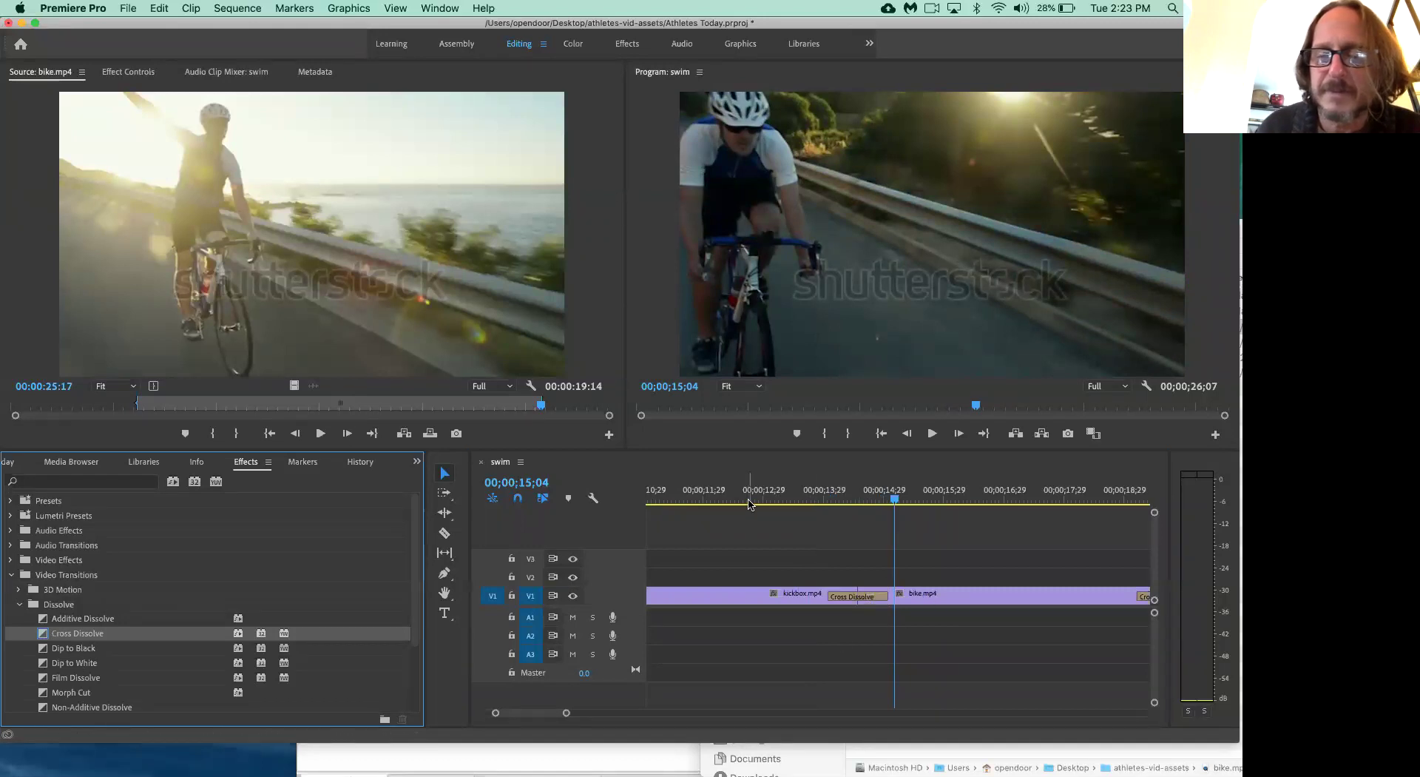
pyautogui.click(749, 504)
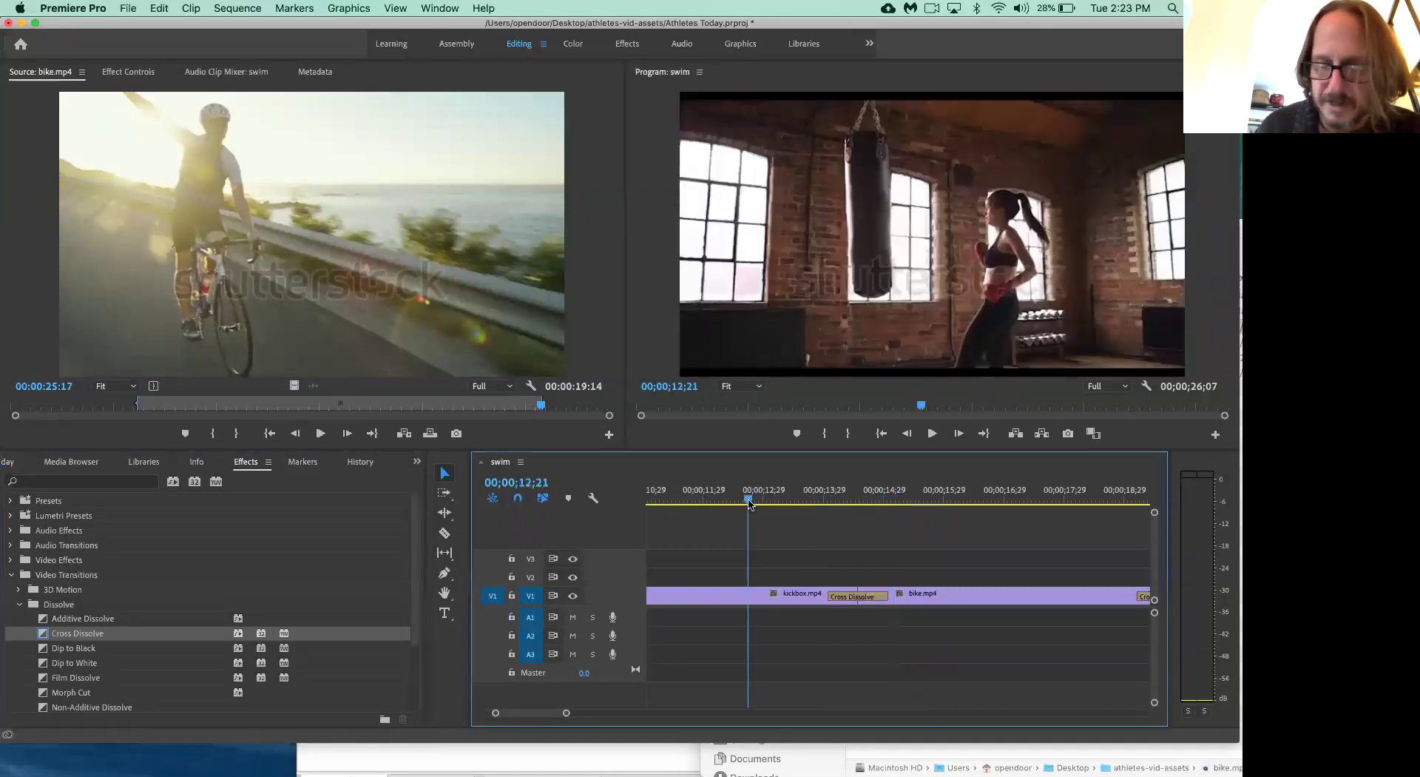
pyautogui.press('space')
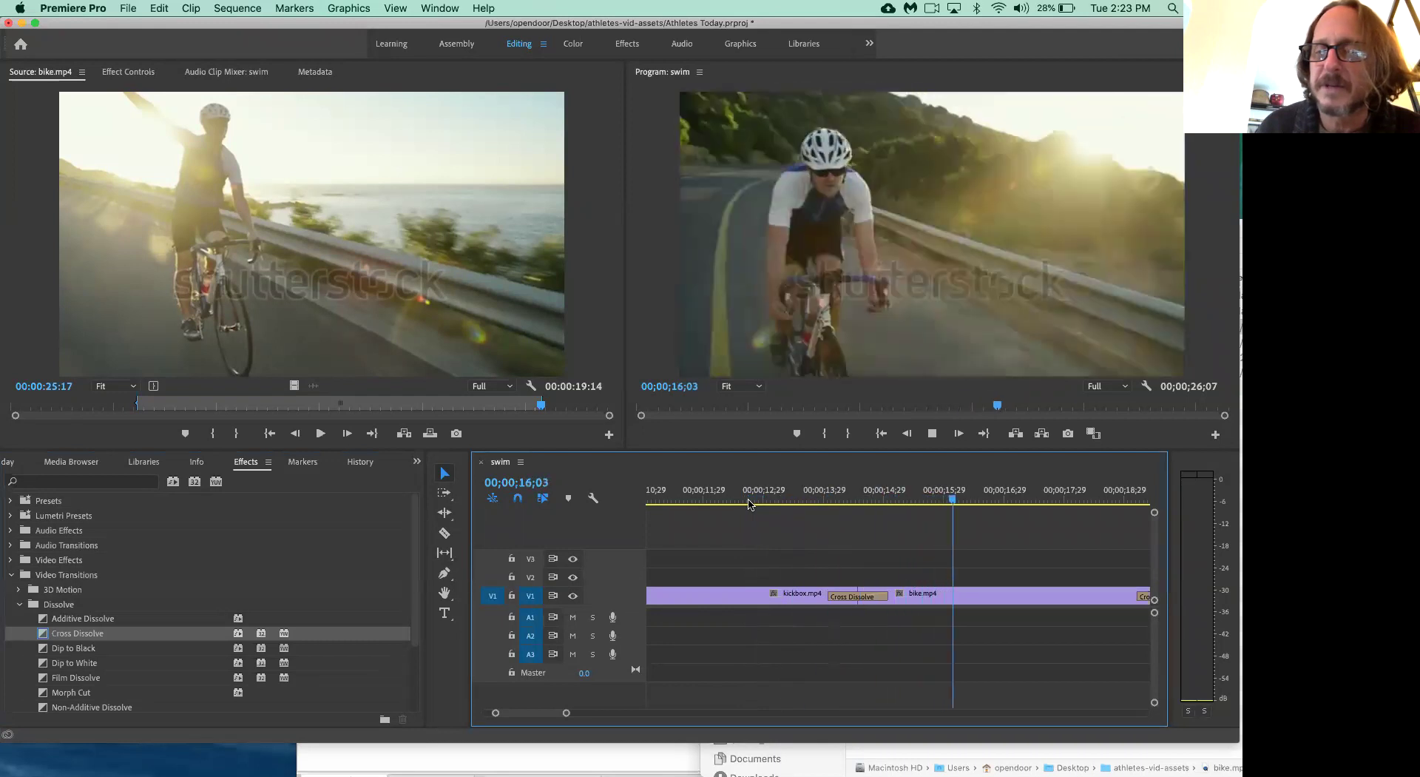
pyautogui.press('space')
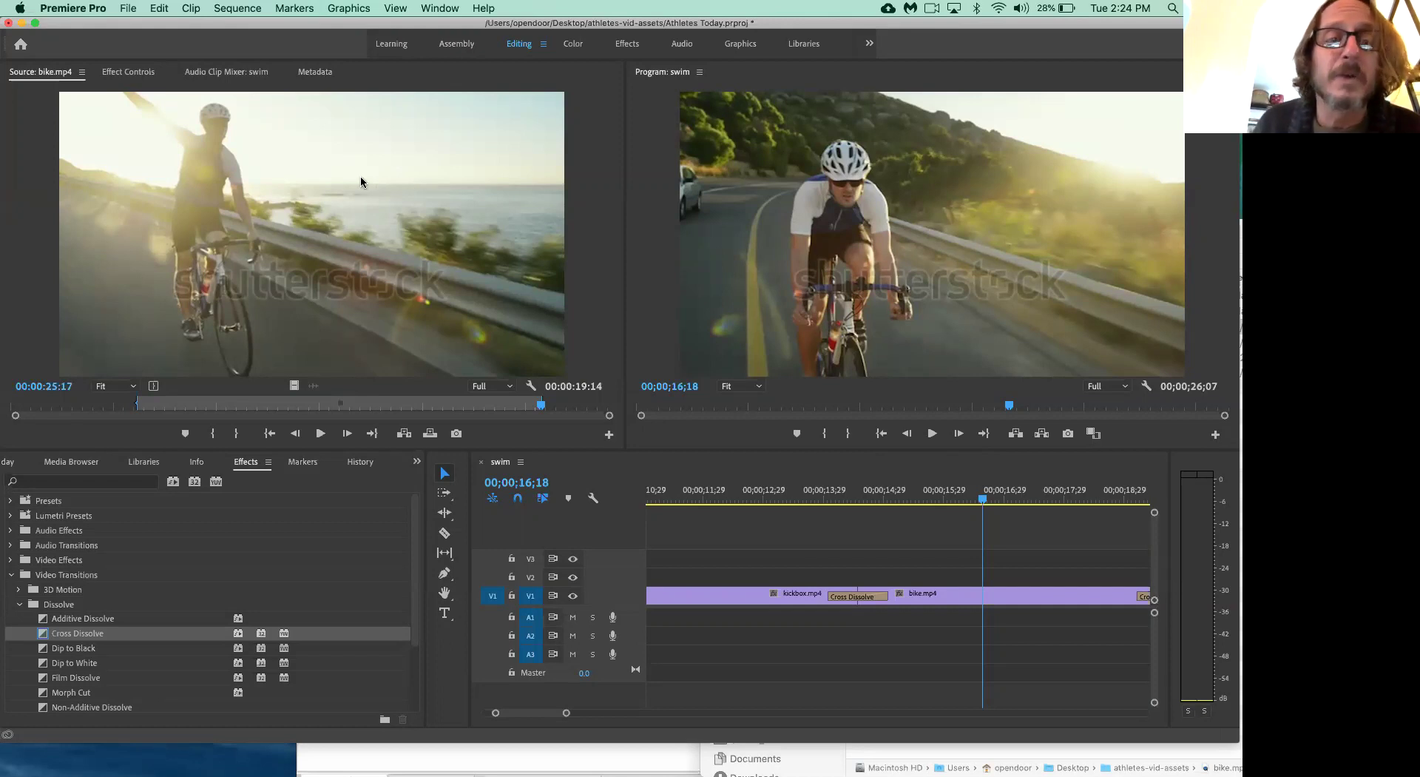
# - Save the project and shuttle the sequence in reverse back to its start at 00;00;00;00
pyautogui.click(128, 8)
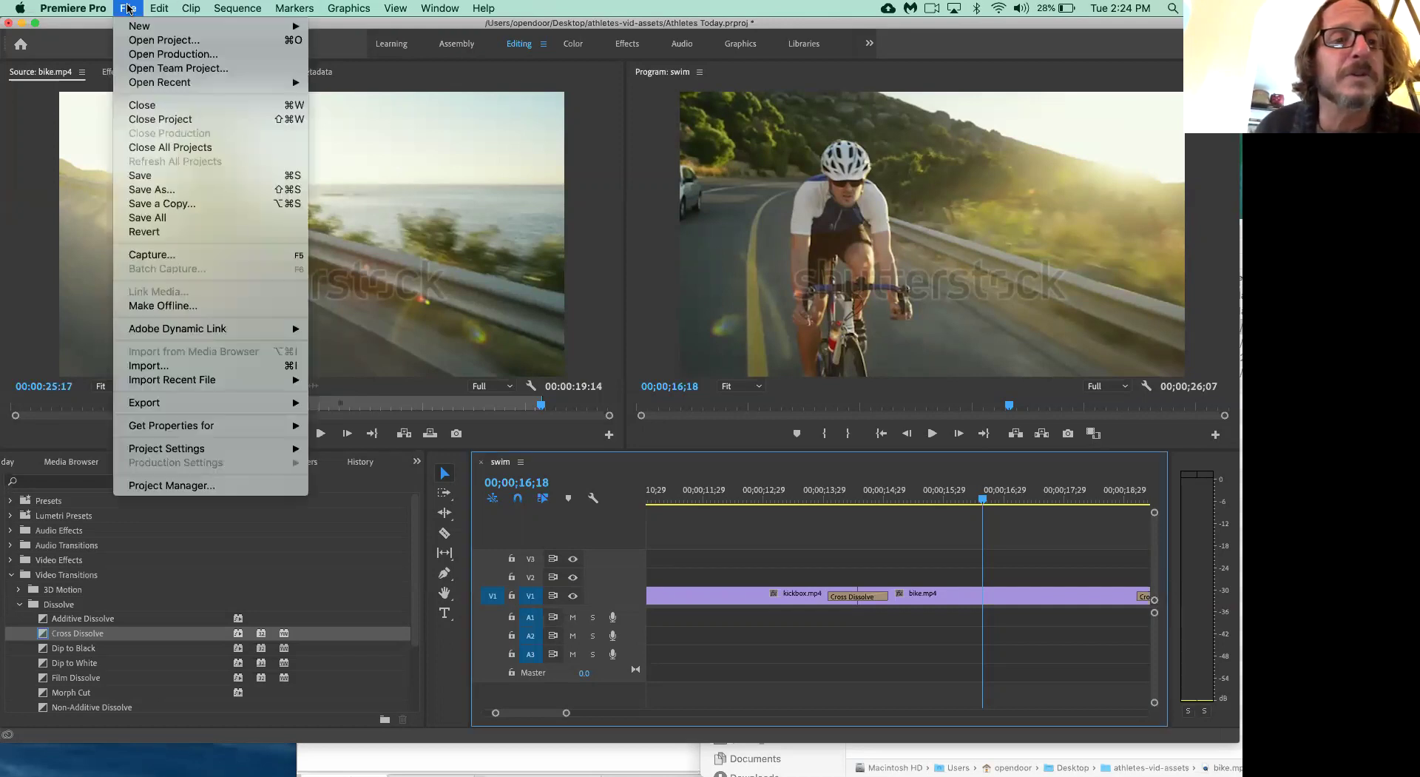
pyautogui.click(171, 182)
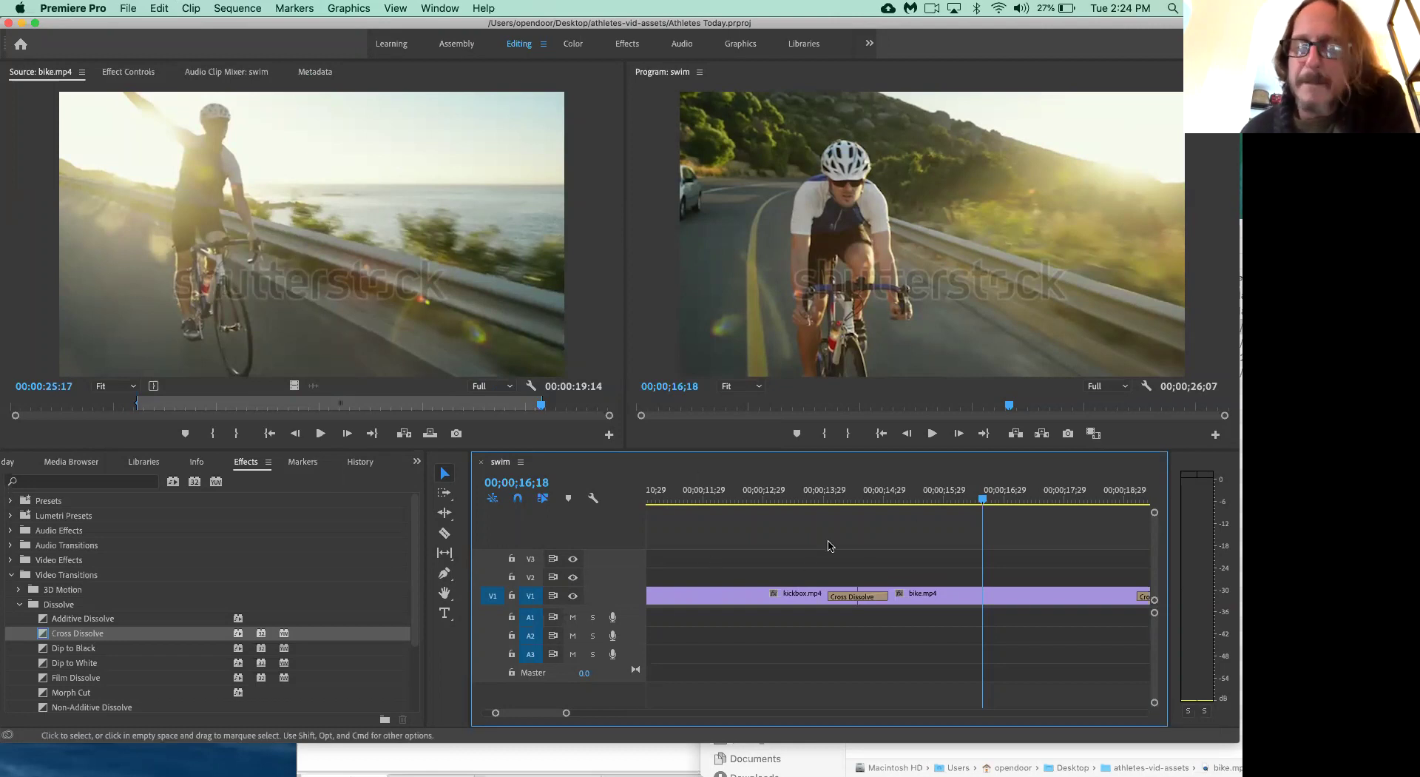
pyautogui.click(925, 501)
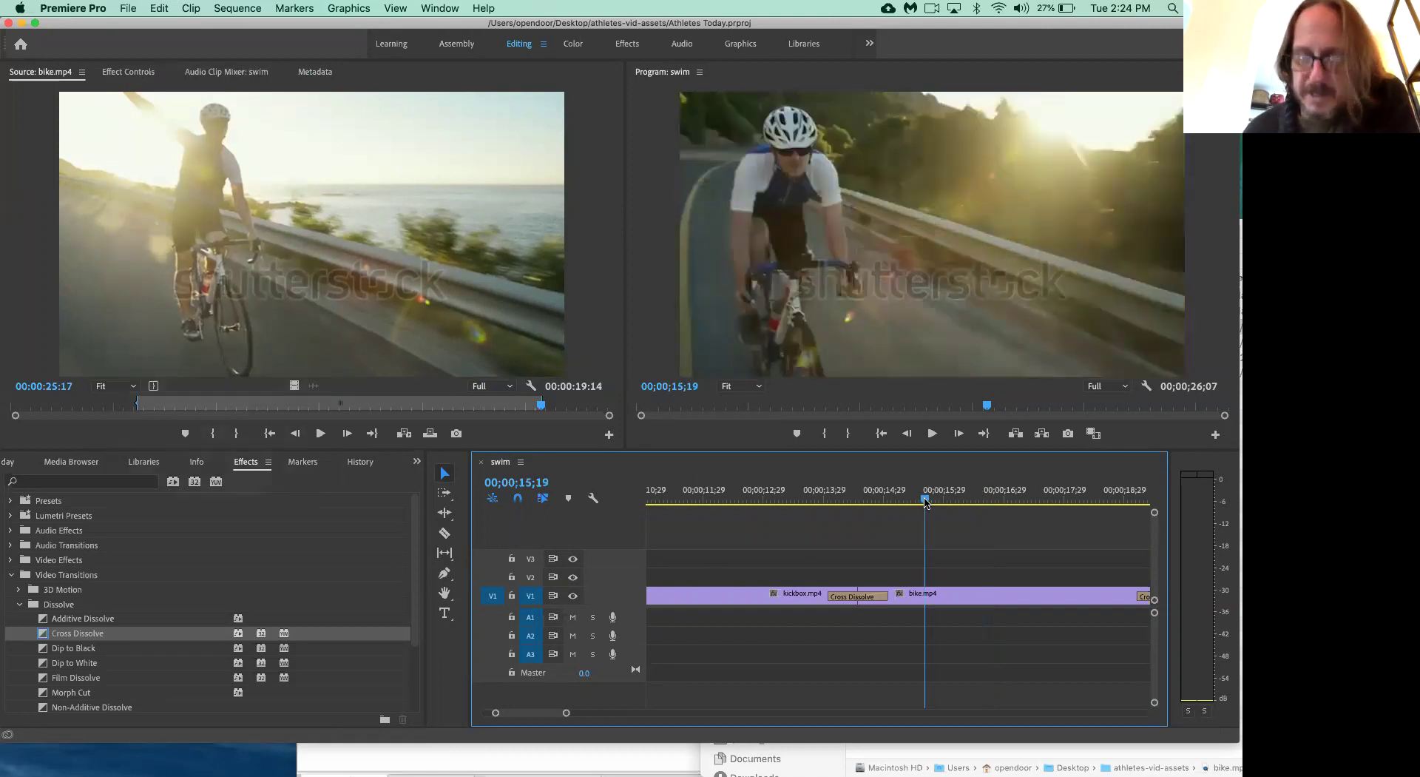
pyautogui.press('j')
pyautogui.press('j')
pyautogui.press('j')
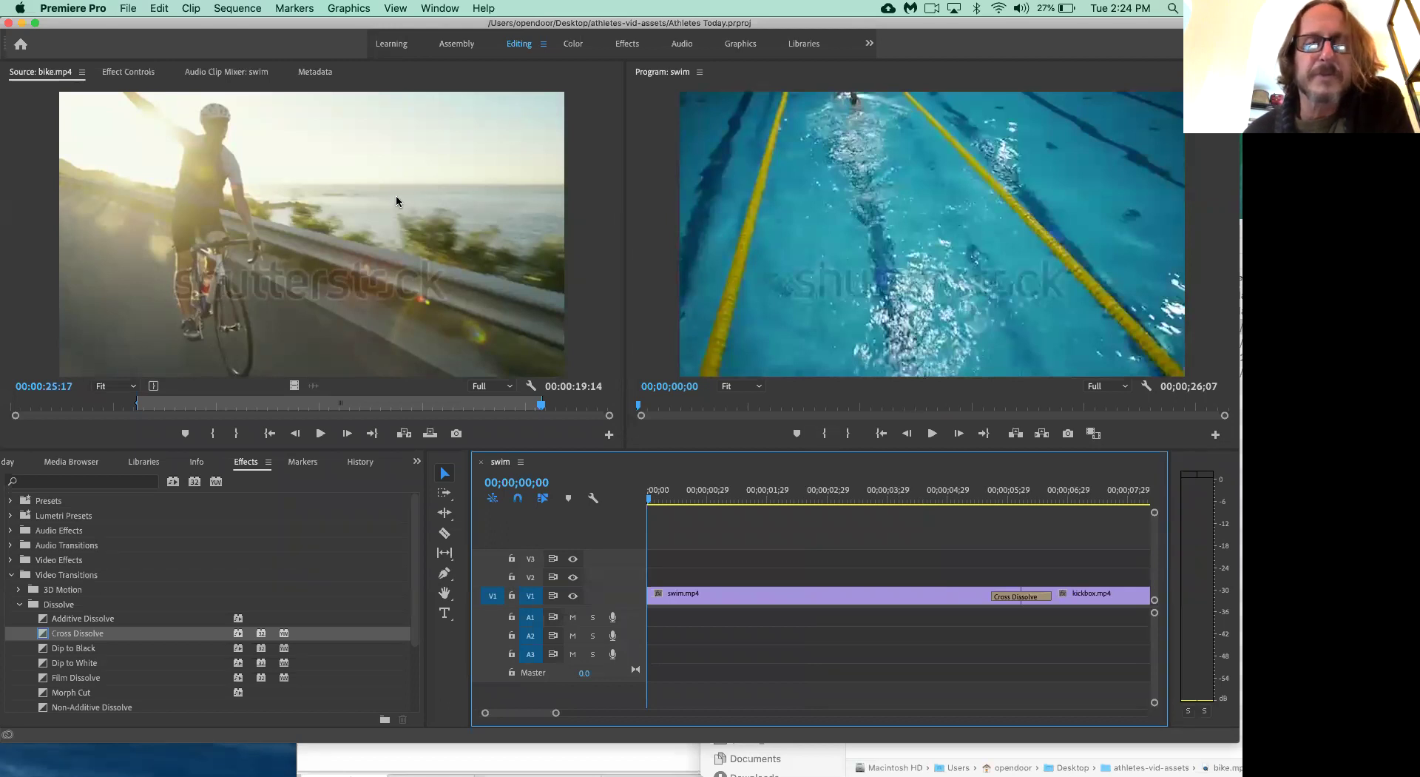
pyautogui.click(429, 190)
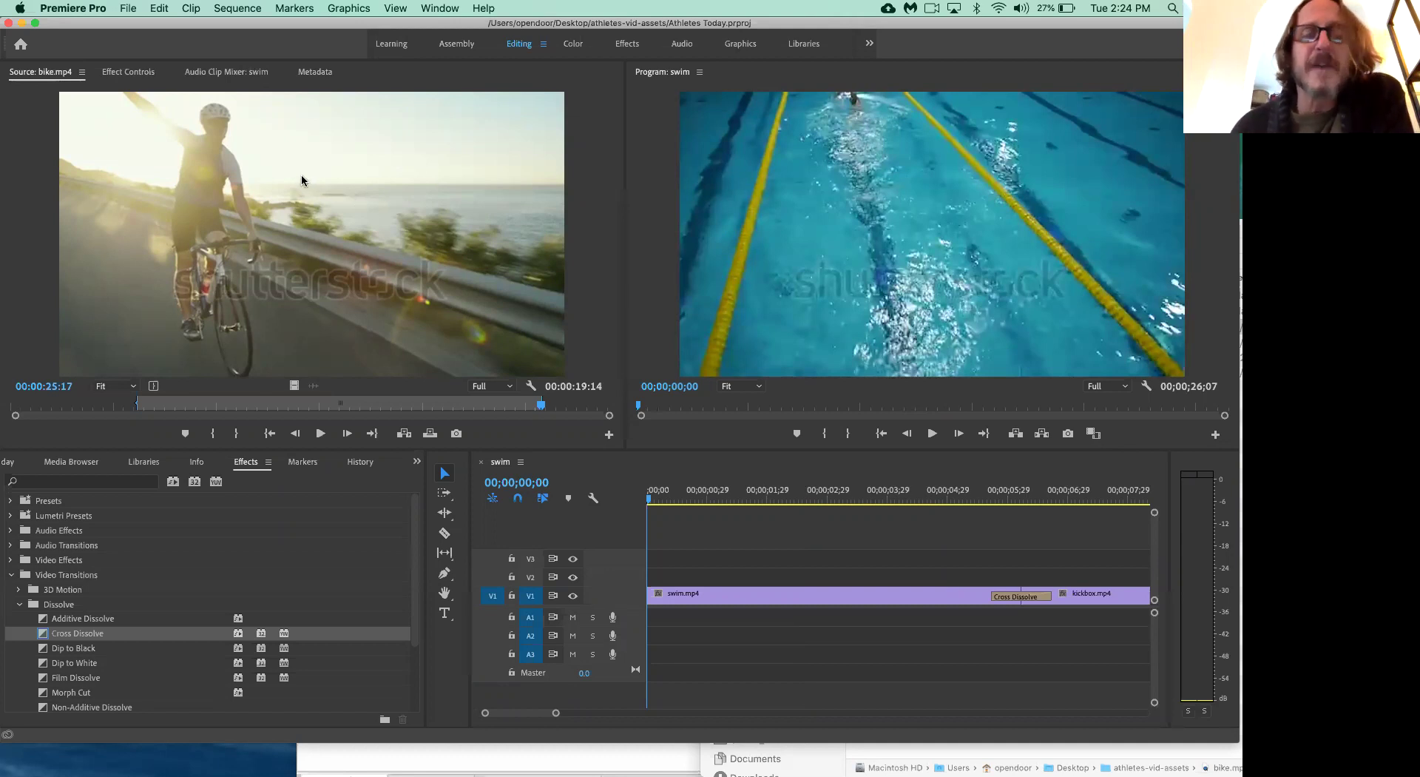
# - Move the timeline playhead to 00;00;01;16, within the swim.mp4 clip
pyautogui.click(656, 499)
pyautogui.moveTo(655, 500)
pyautogui.mouseDown()
pyautogui.moveTo(706, 503)
pyautogui.moveTo(635, 498)
pyautogui.mouseUp()
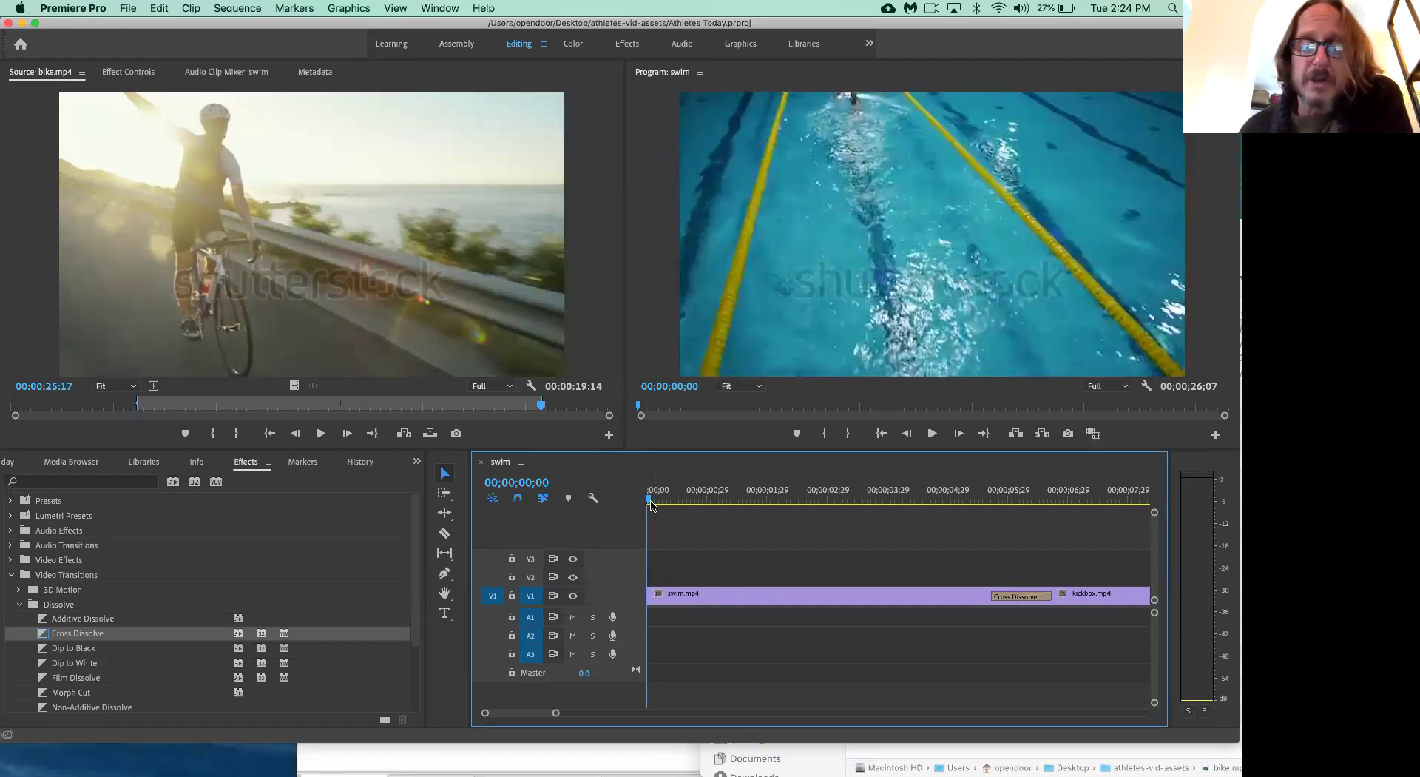
pyautogui.moveTo(662, 504); pyautogui.dragTo(744, 506)
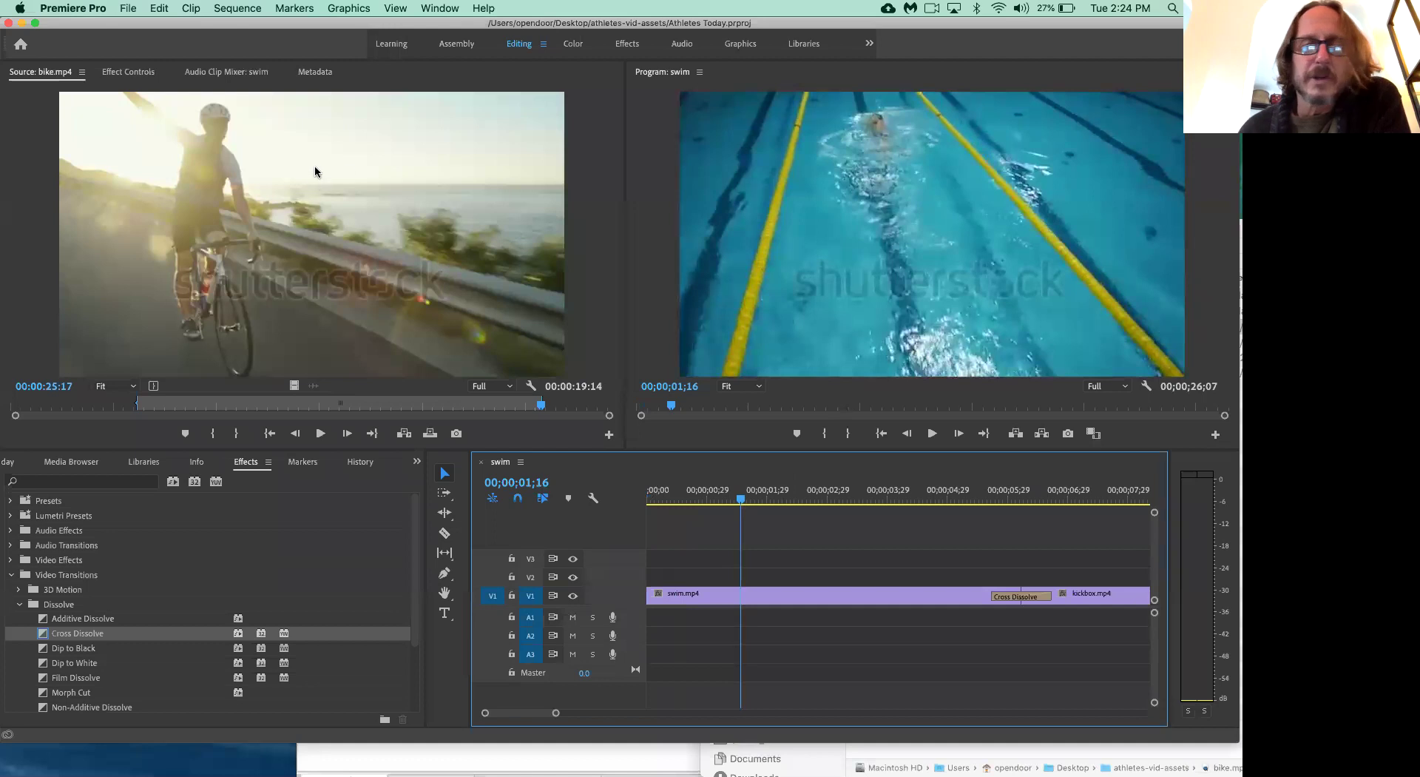
pyautogui.click(357, 174)
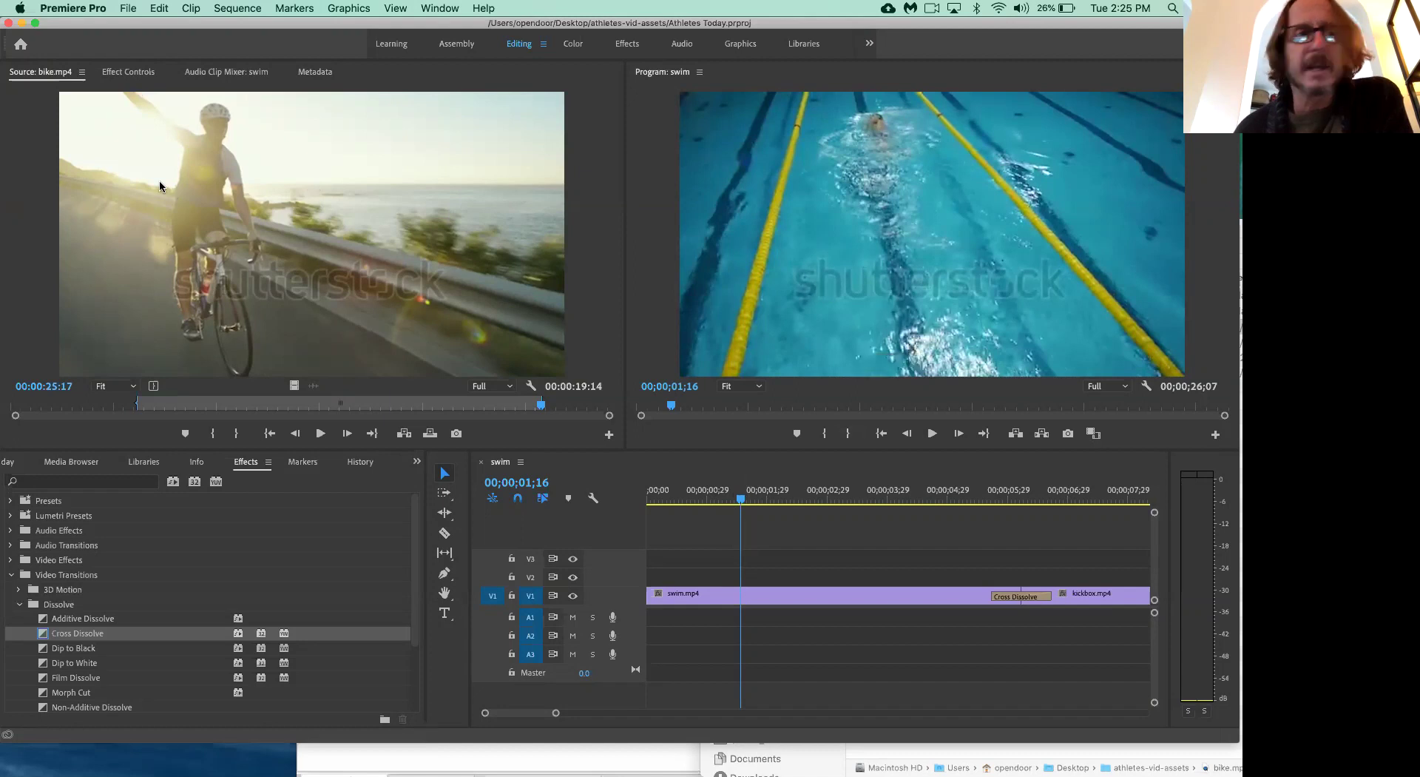
# - Create a legacy title named Title 01 at 596 × 336, 29.97 fps drop-frame, with square pixels
pyautogui.click(126, 9)
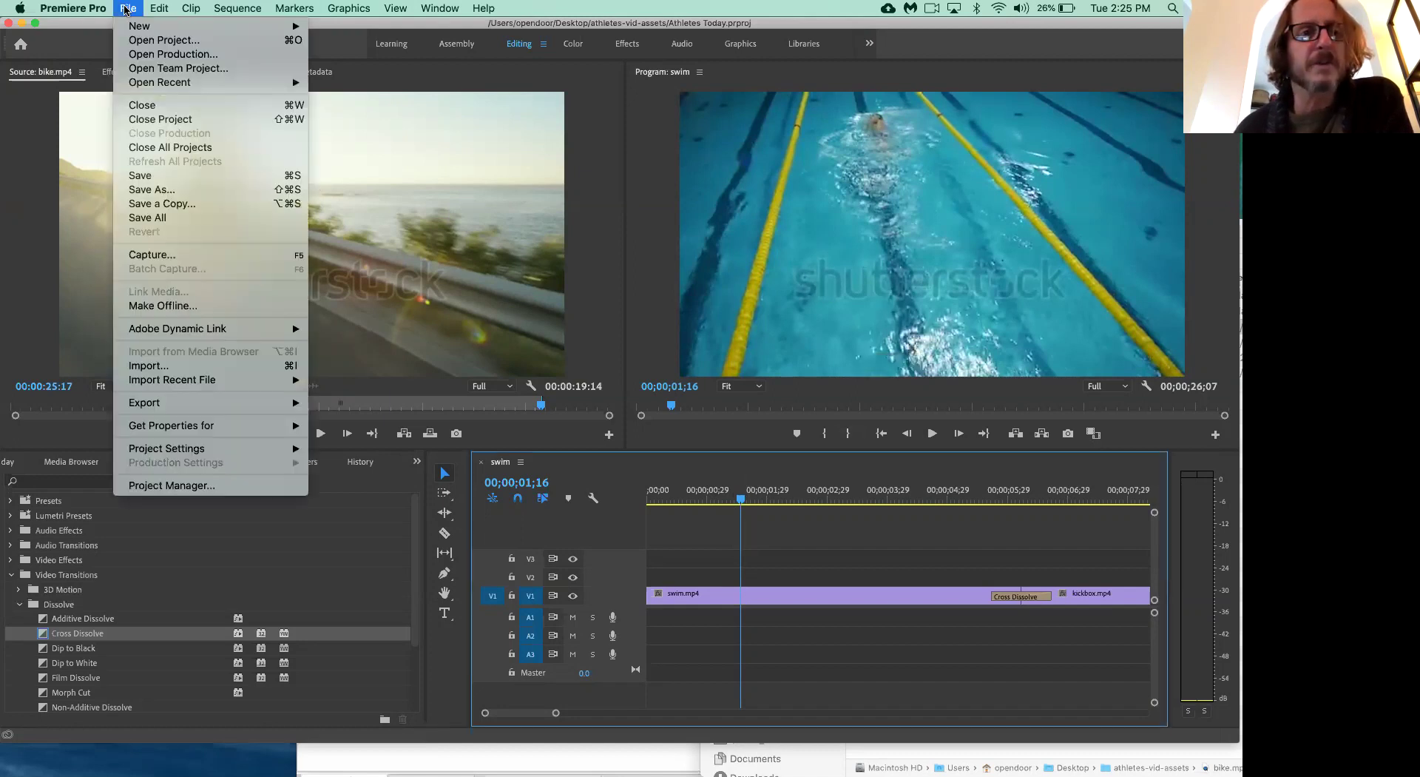
pyautogui.moveTo(135, 31)
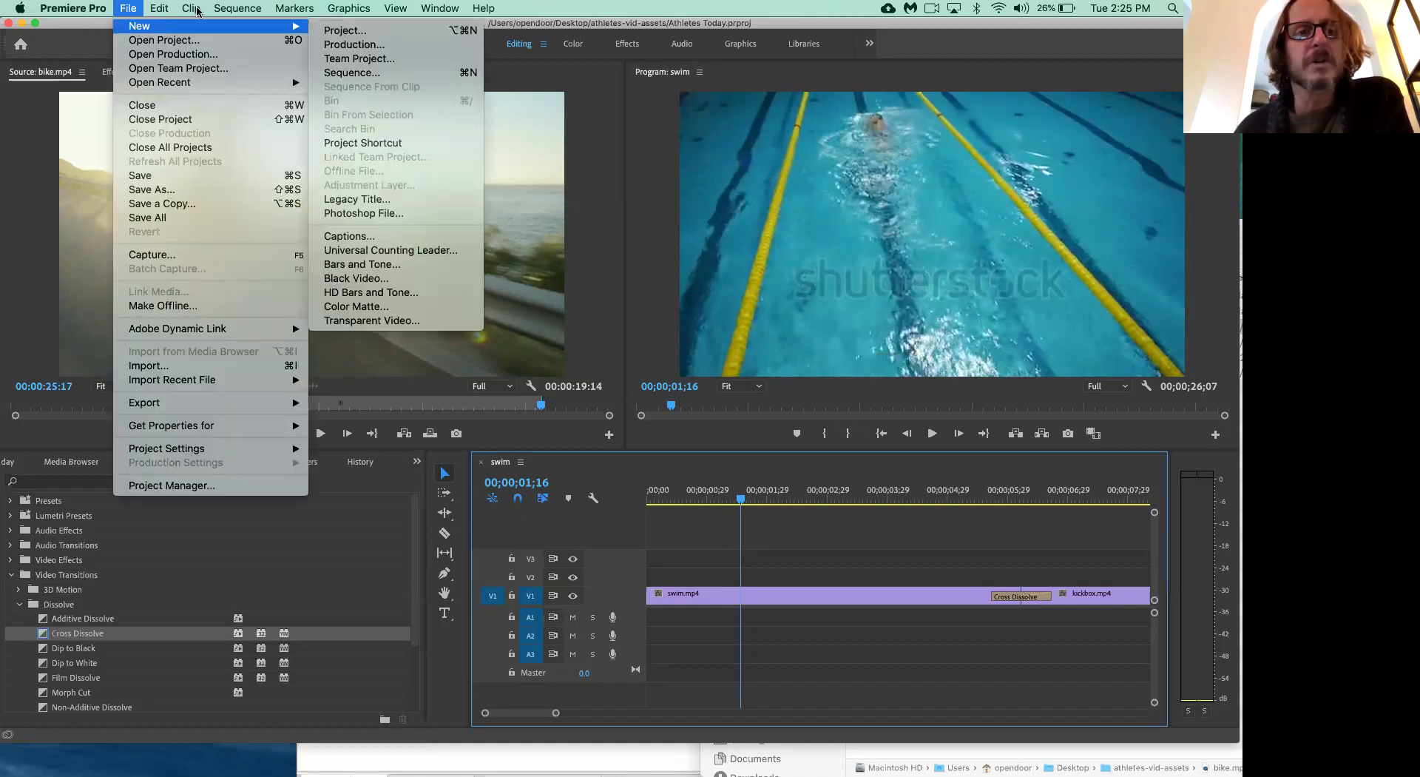
pyautogui.click(376, 199)
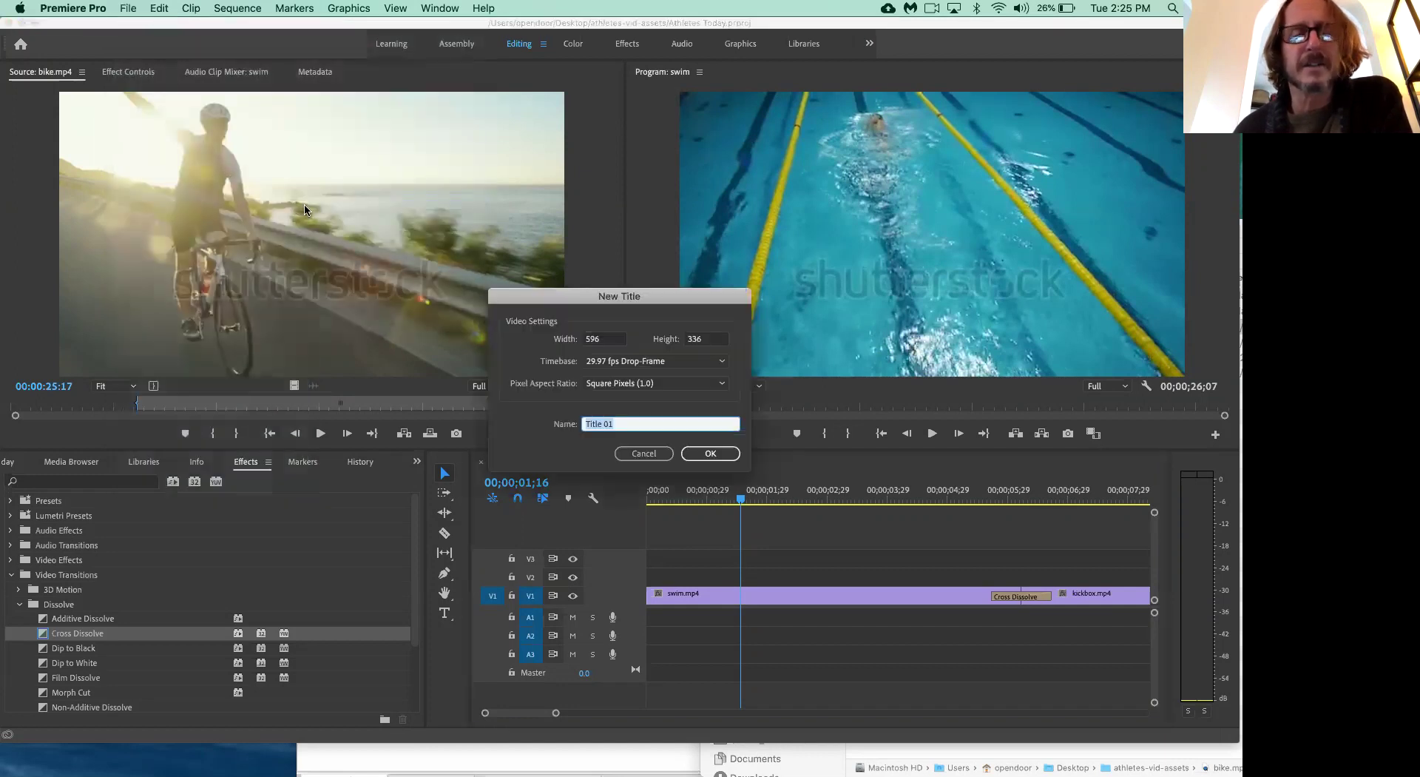
pyautogui.click(206, 174)
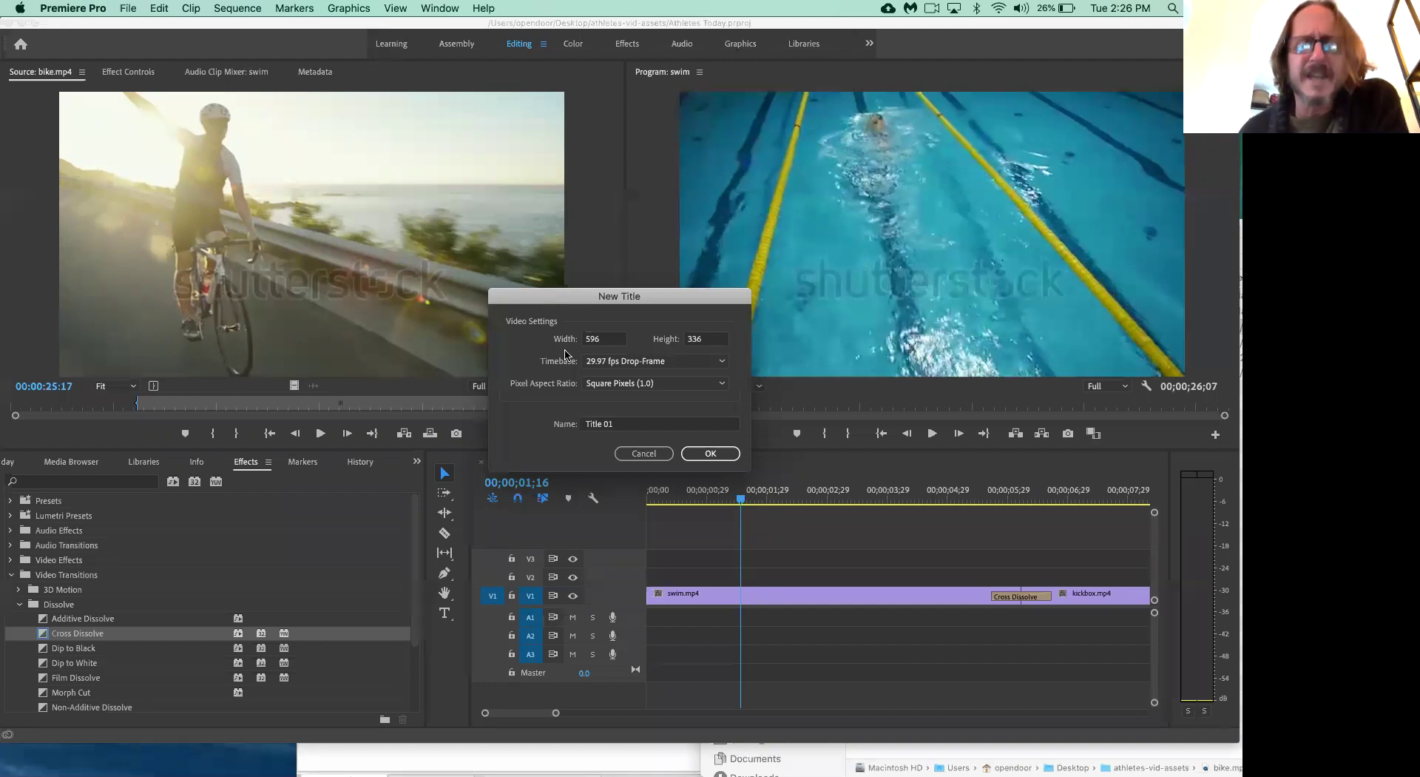
pyautogui.moveTo(610, 296); pyautogui.dragTo(564, 200)
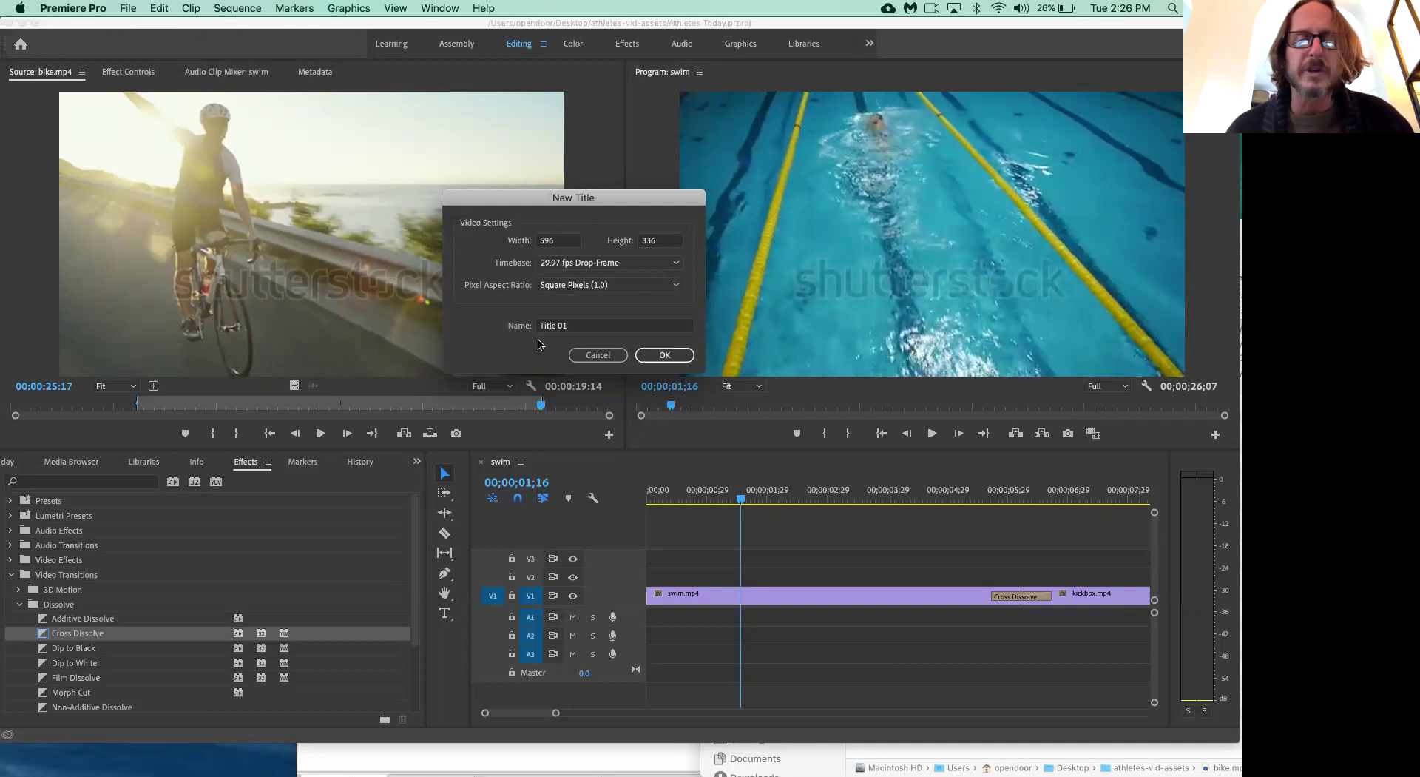
pyautogui.click(674, 360)
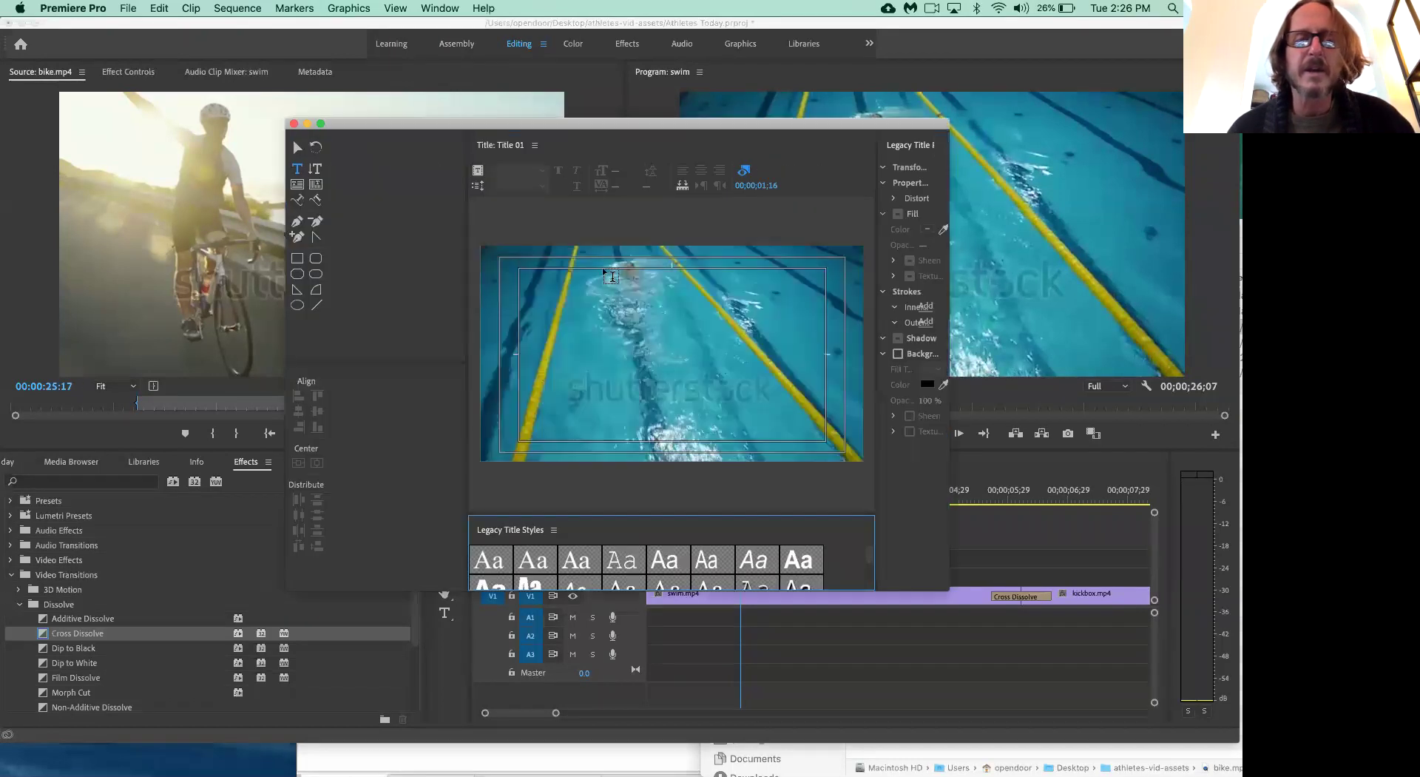
# - Widen the title editor window and give the Legacy Title Properties area more room
pyautogui.click(409, 124)
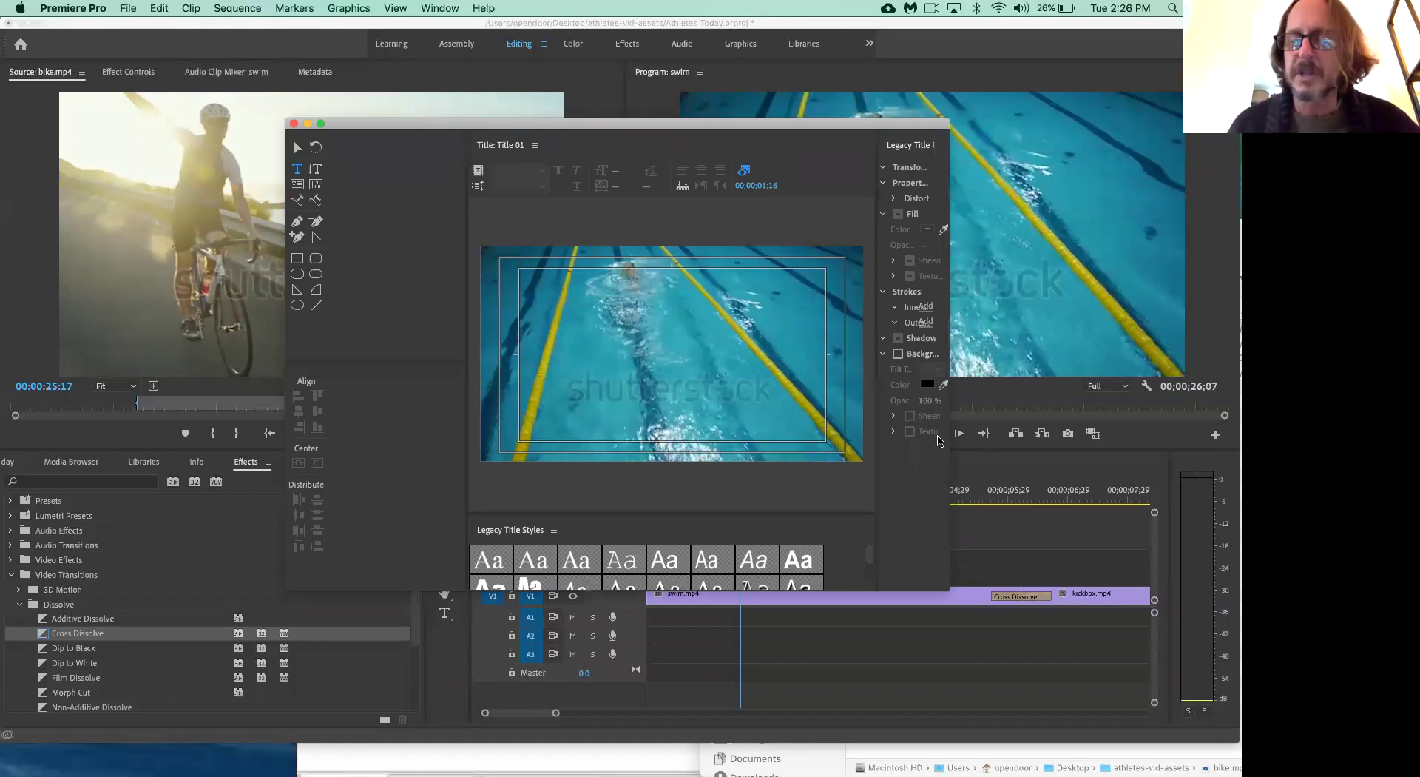
pyautogui.moveTo(950, 574); pyautogui.dragTo(1028, 571)
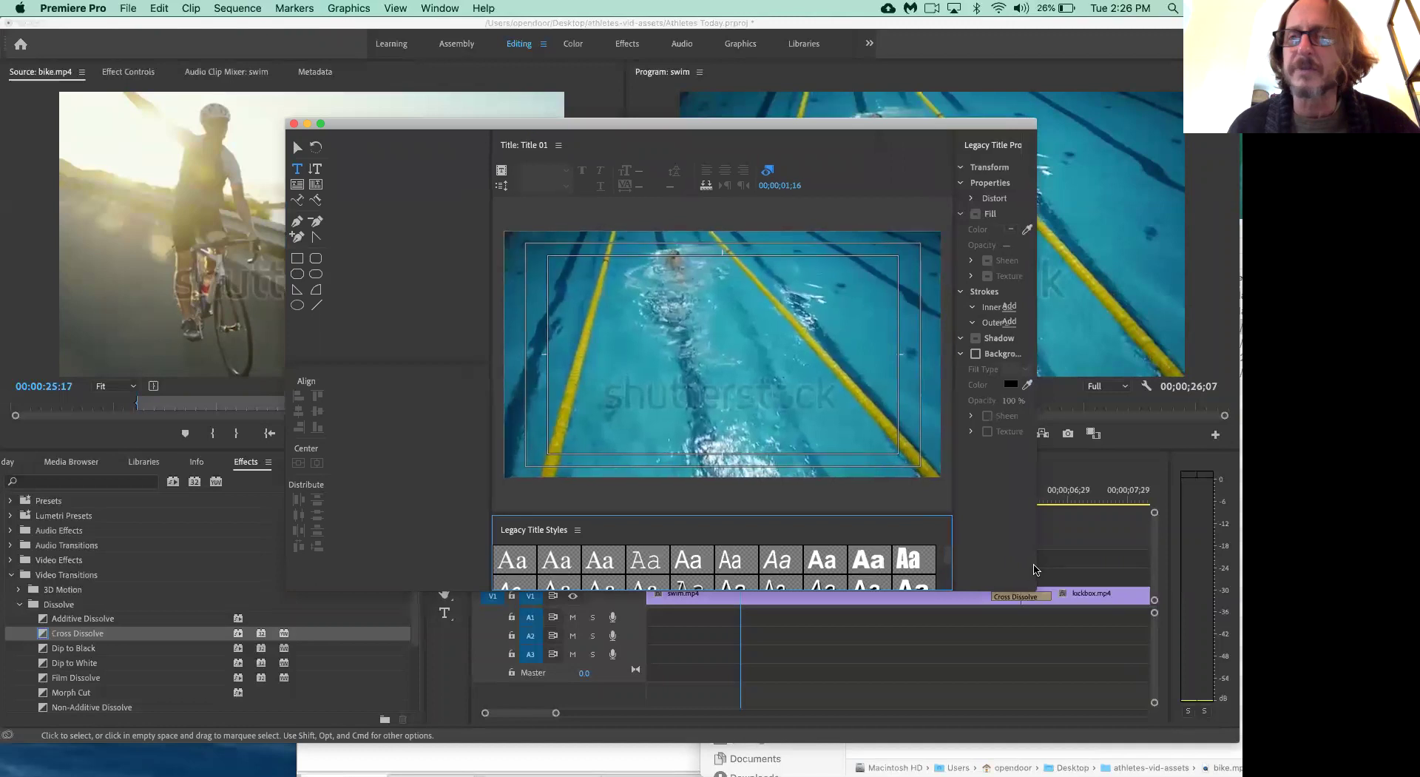
pyautogui.moveTo(915, 479); pyautogui.dragTo(849, 478)
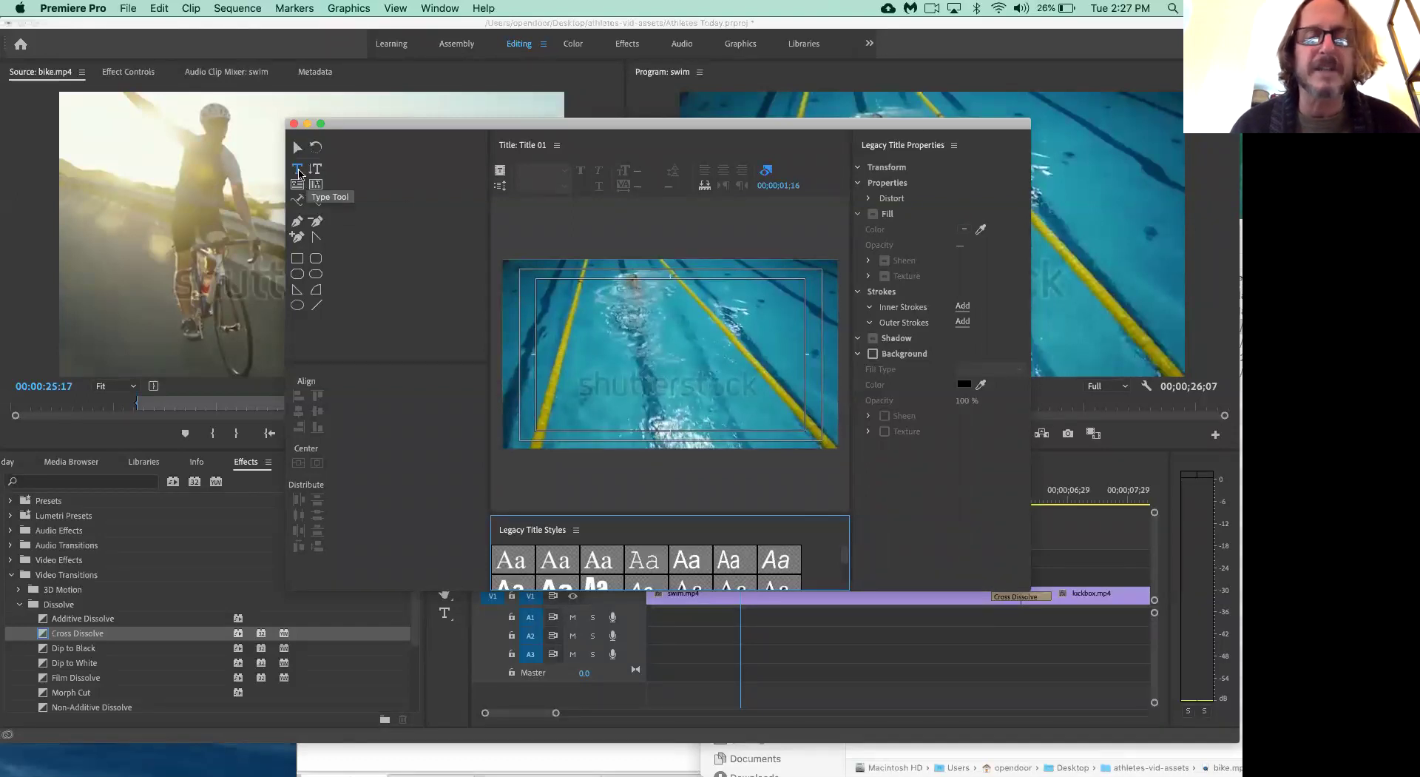
# - Add the text ATHLETES over the swimmer in the title and set its font size to 82
pyautogui.click(593, 335)
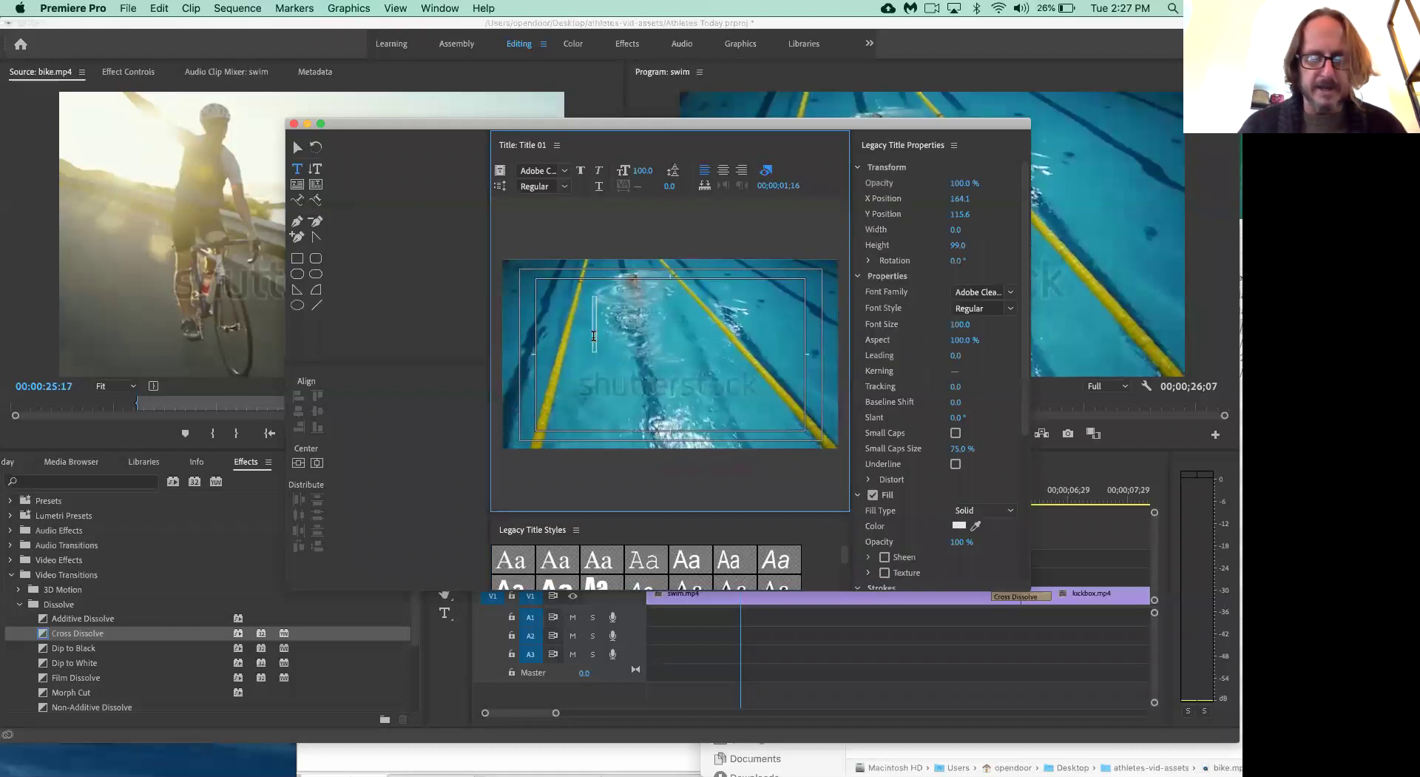
pyautogui.write('ATH')
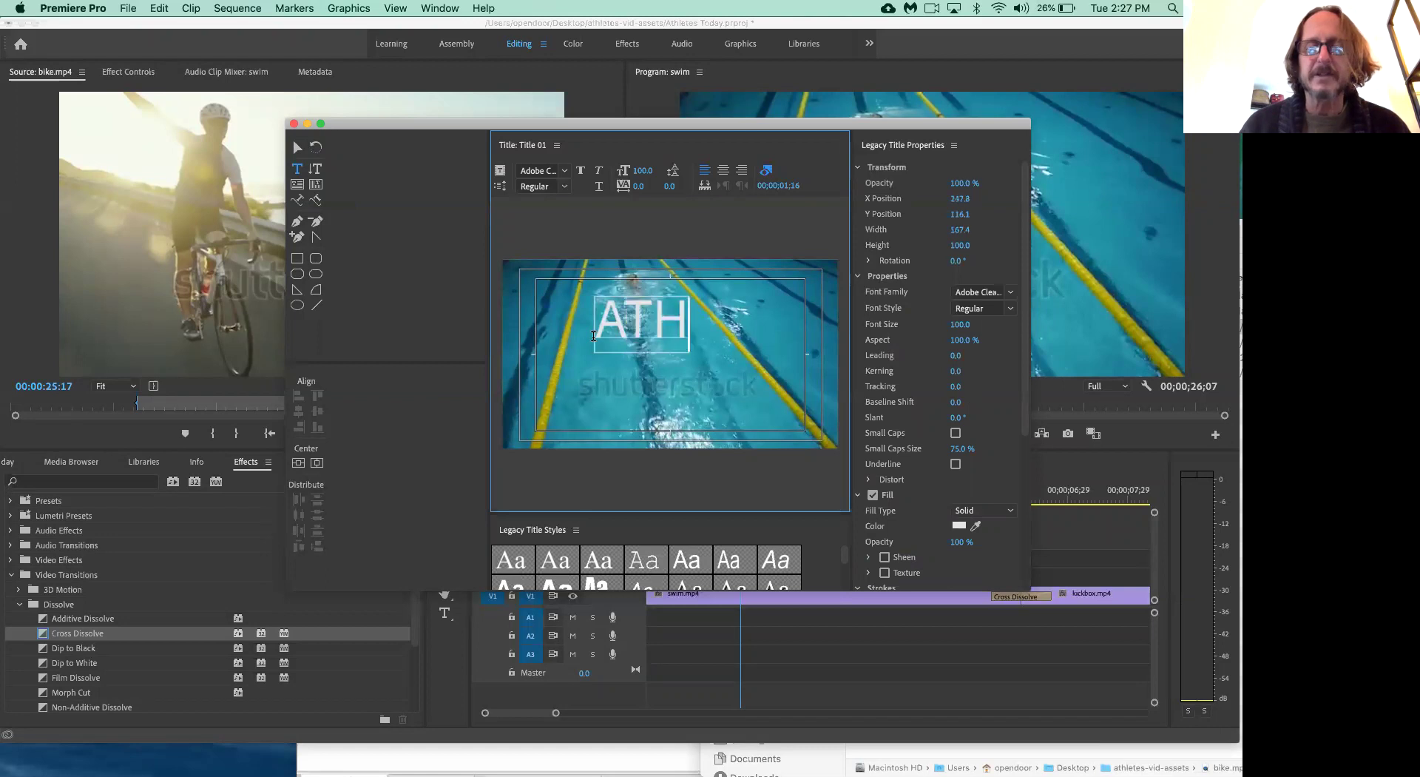
pyautogui.write('LETES')
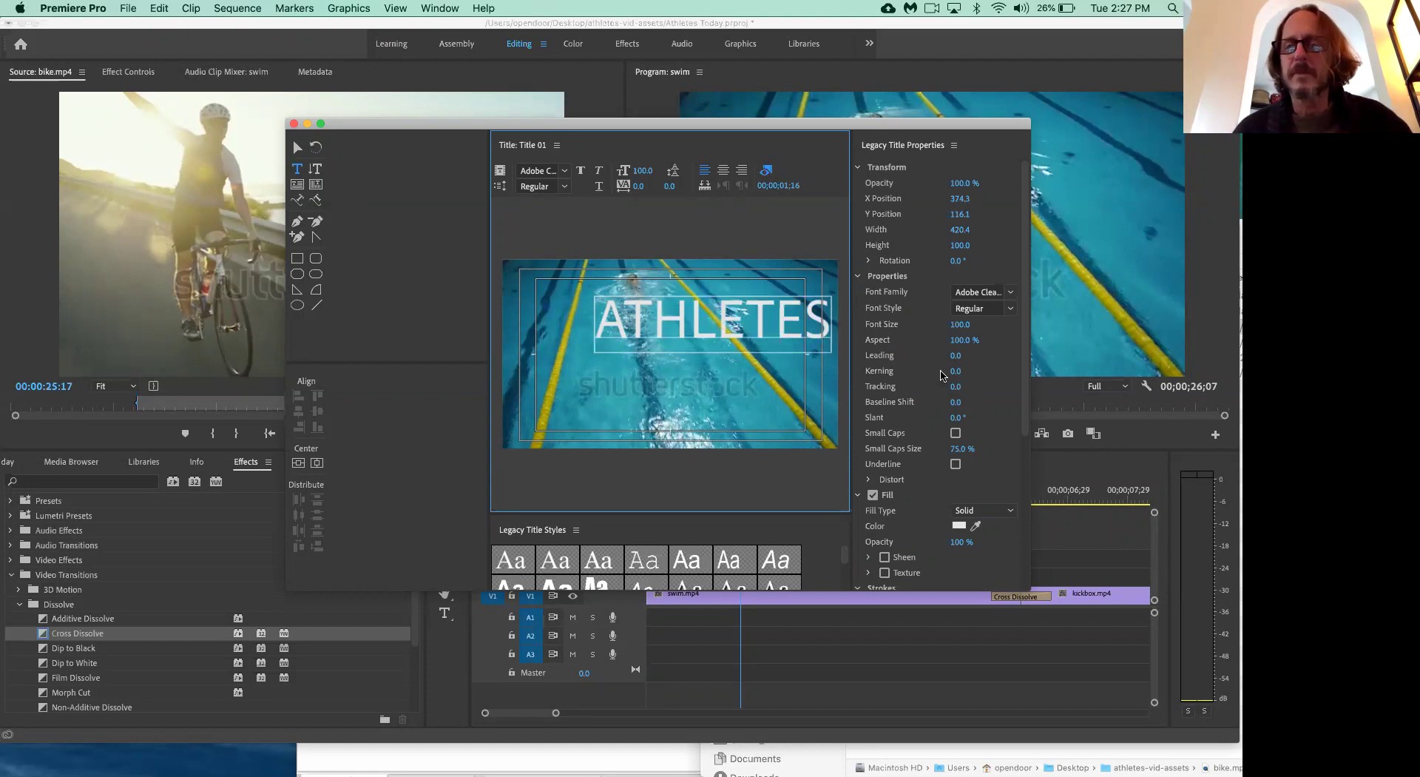
pyautogui.moveTo(960, 324); pyautogui.dragTo(947, 323)
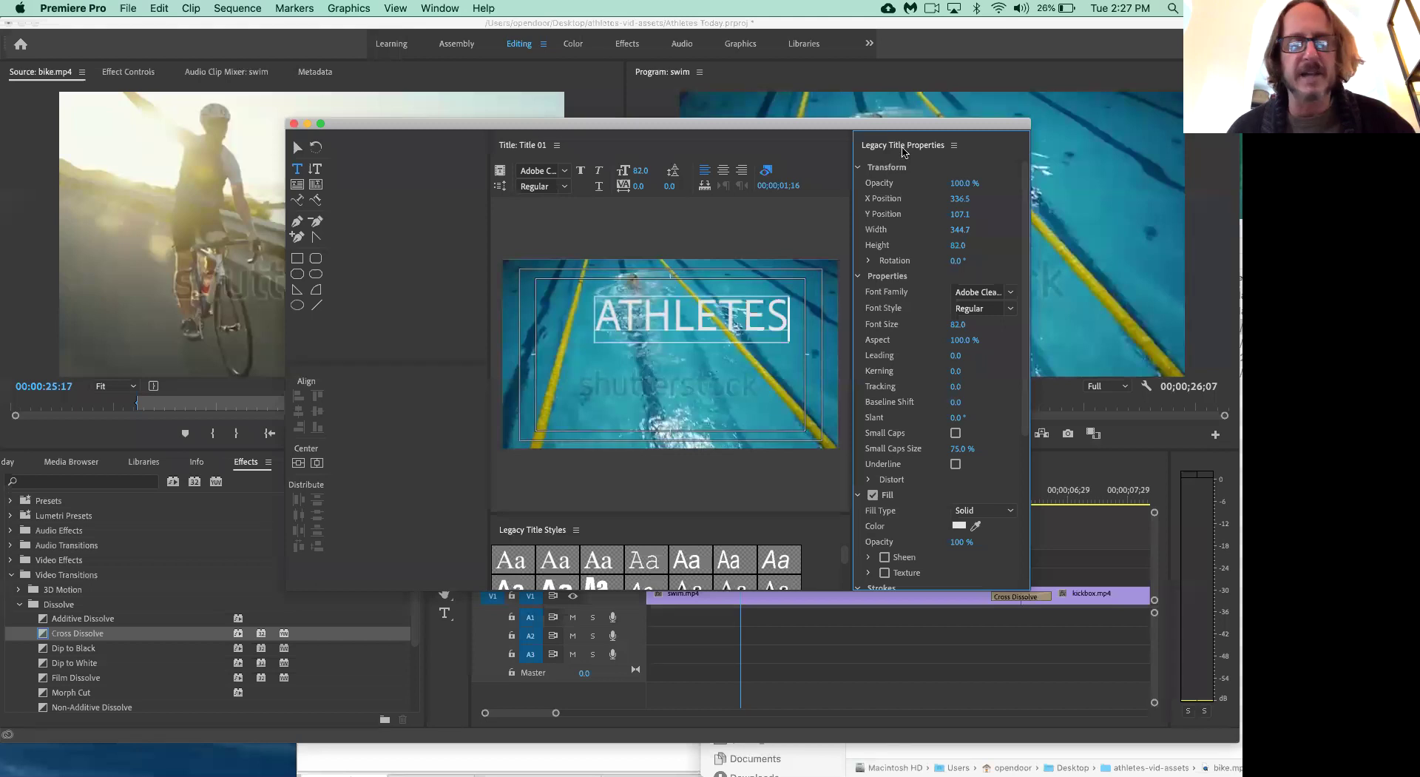
# - Reposition the title editor window over the workspace and make it slightly narrower
pyautogui.moveTo(871, 126); pyautogui.dragTo(786, 96)
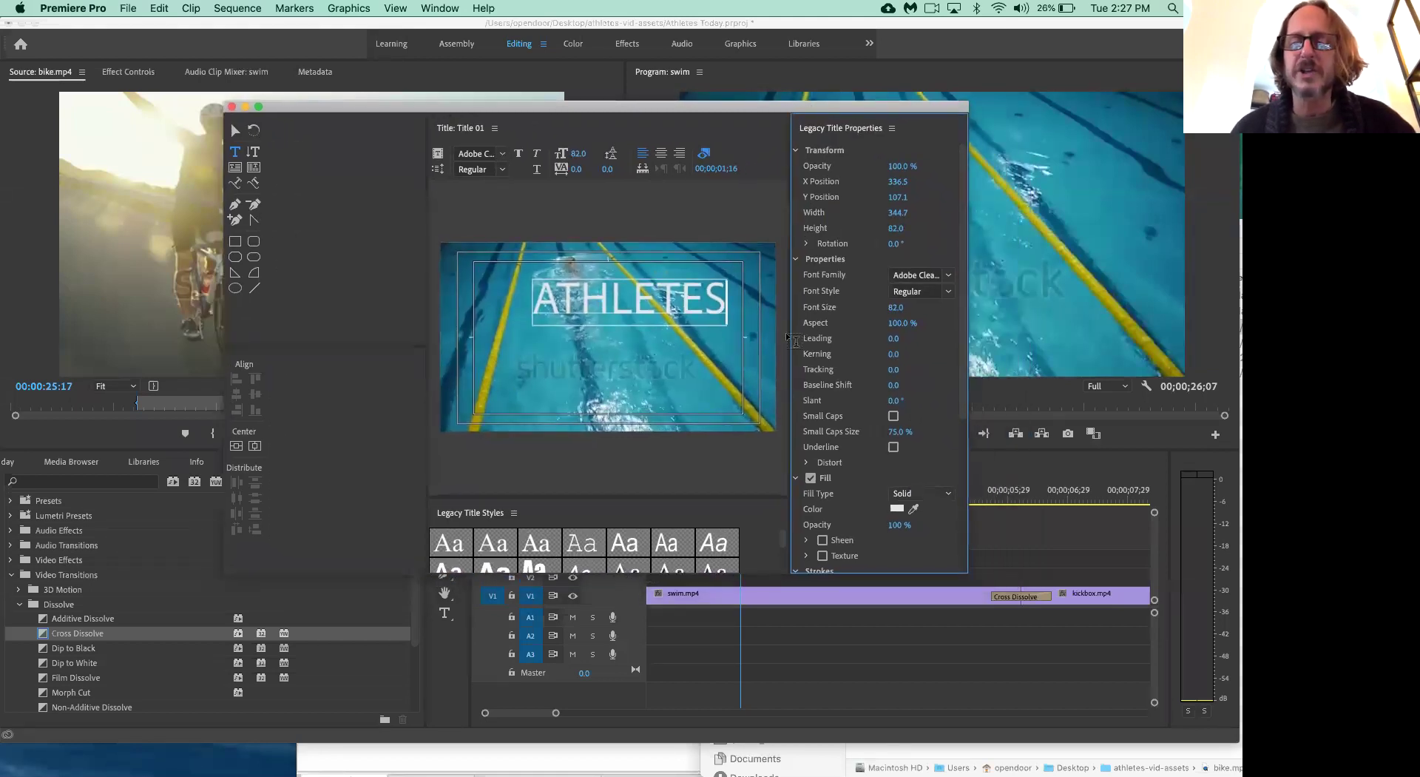
pyautogui.moveTo(789, 334)
pyautogui.mouseDown()
pyautogui.moveTo(634, 334)
pyautogui.moveTo(802, 332)
pyautogui.mouseUp()
pyautogui.moveTo(961, 332)
pyautogui.mouseDown()
pyautogui.moveTo(1071, 331)
pyautogui.moveTo(927, 334)
pyautogui.moveTo(952, 335)
pyautogui.mouseUp()
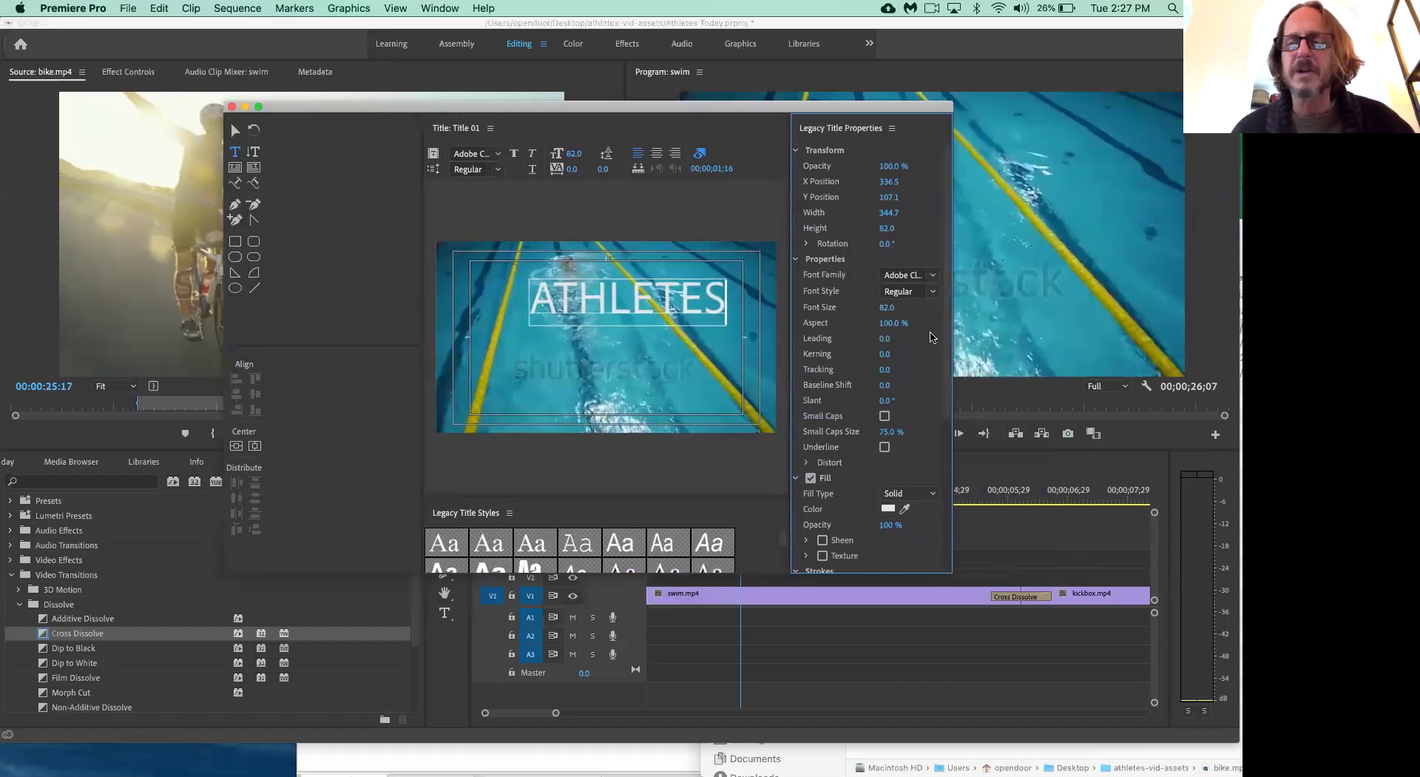
pyautogui.click(802, 260)
pyautogui.click(802, 261)
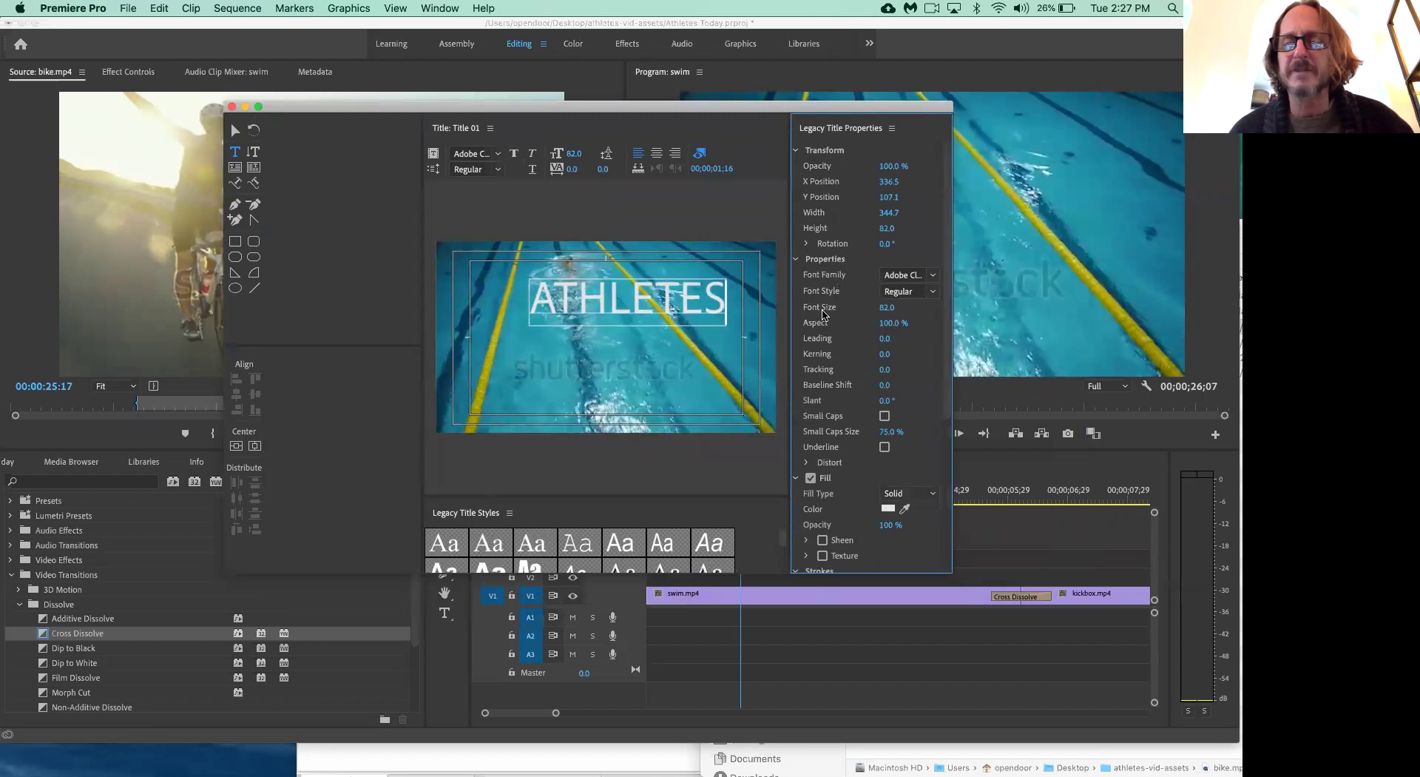
# - Reduce the font size of the ATHLETES text to 67
pyautogui.click(886, 307)
pyautogui.write('72')
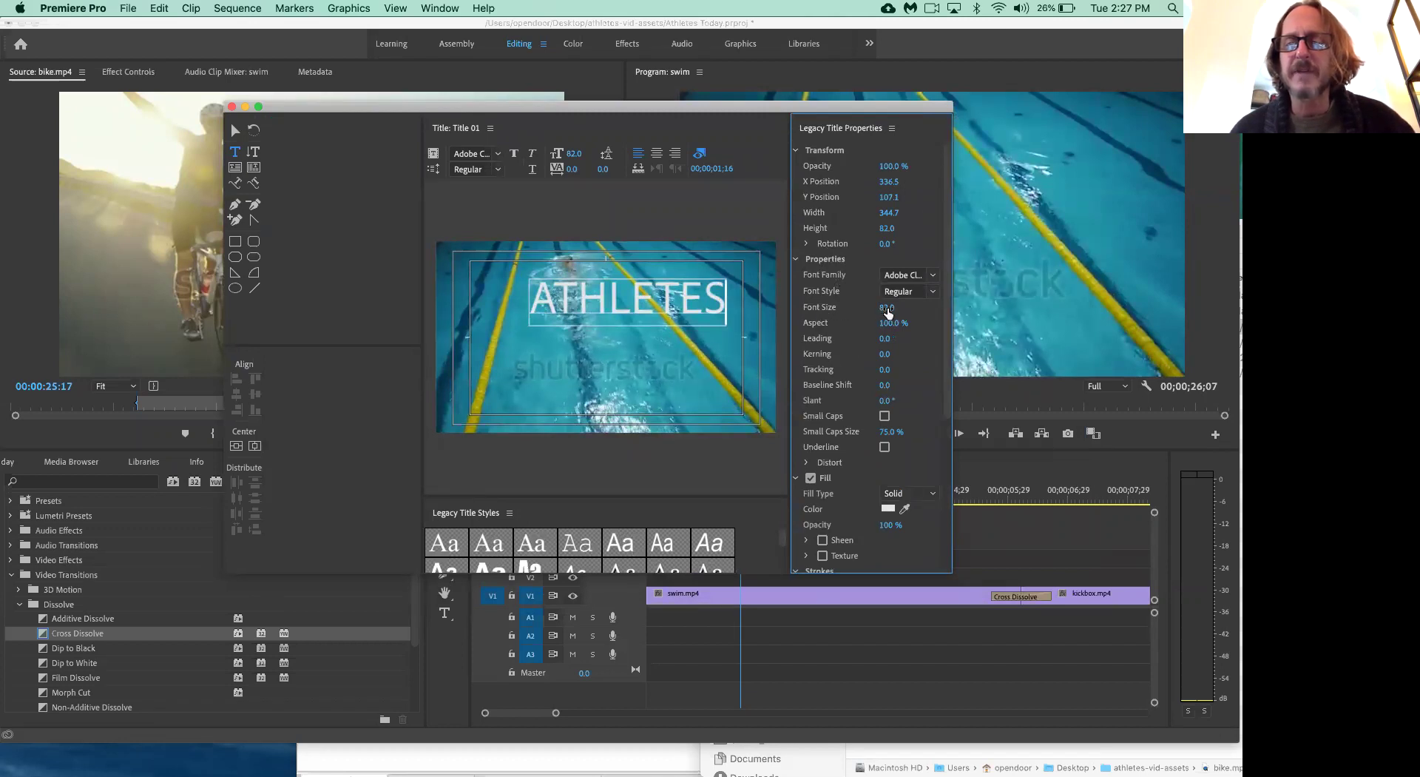
pyautogui.press('Return')
pyautogui.moveTo(886, 307); pyautogui.dragTo(878, 307)
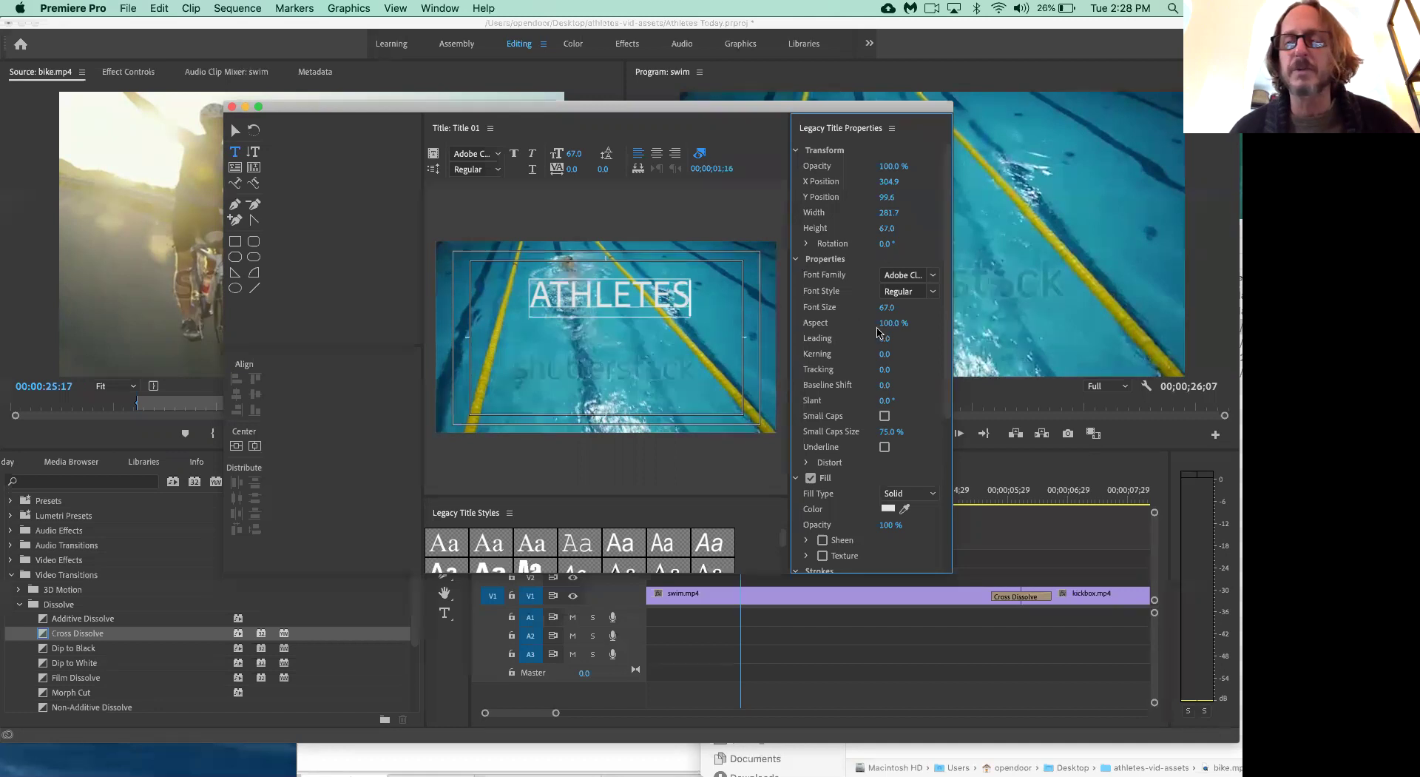
# - Try out font families on the ATHLETES text, starting with Amro Sans, and apply Andale Mono
pyautogui.click(903, 276)
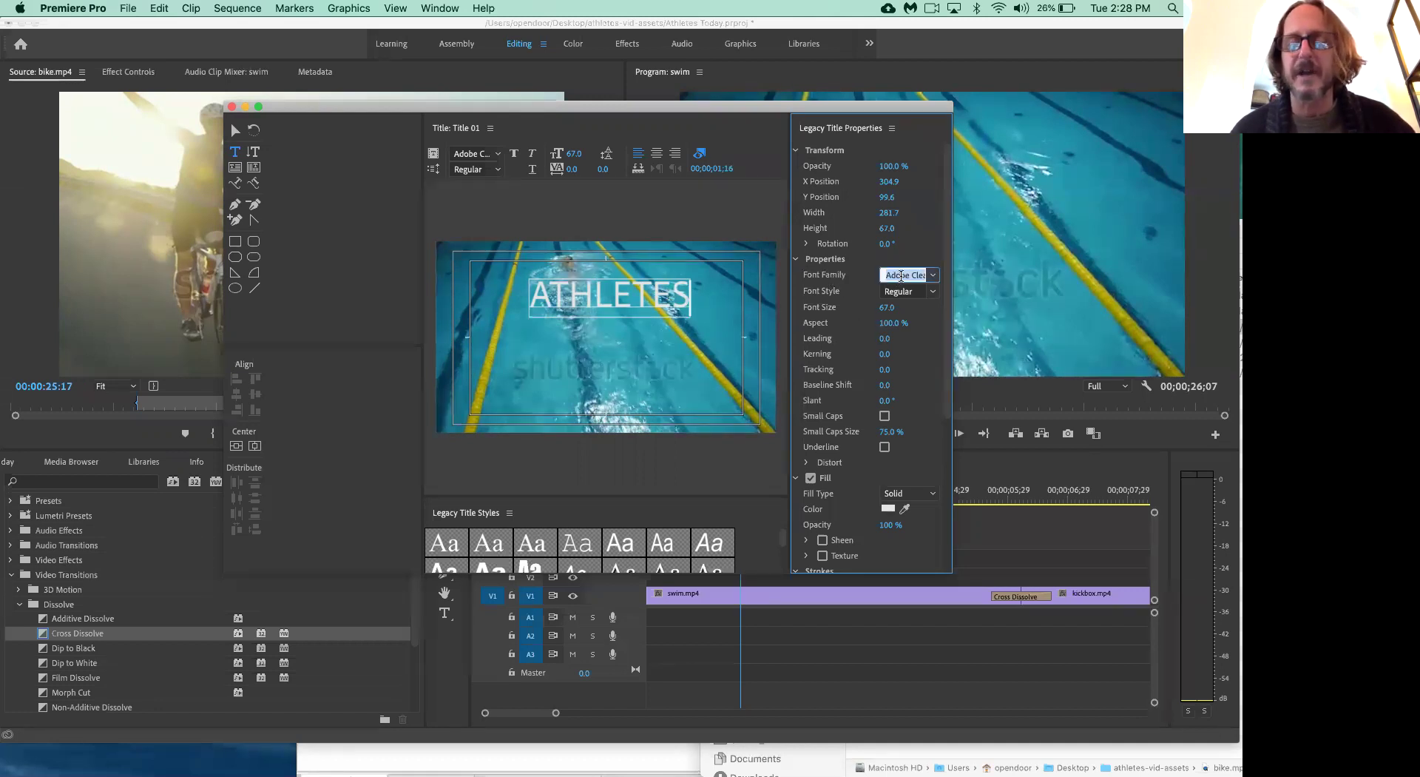
pyautogui.write('Amro Sans')
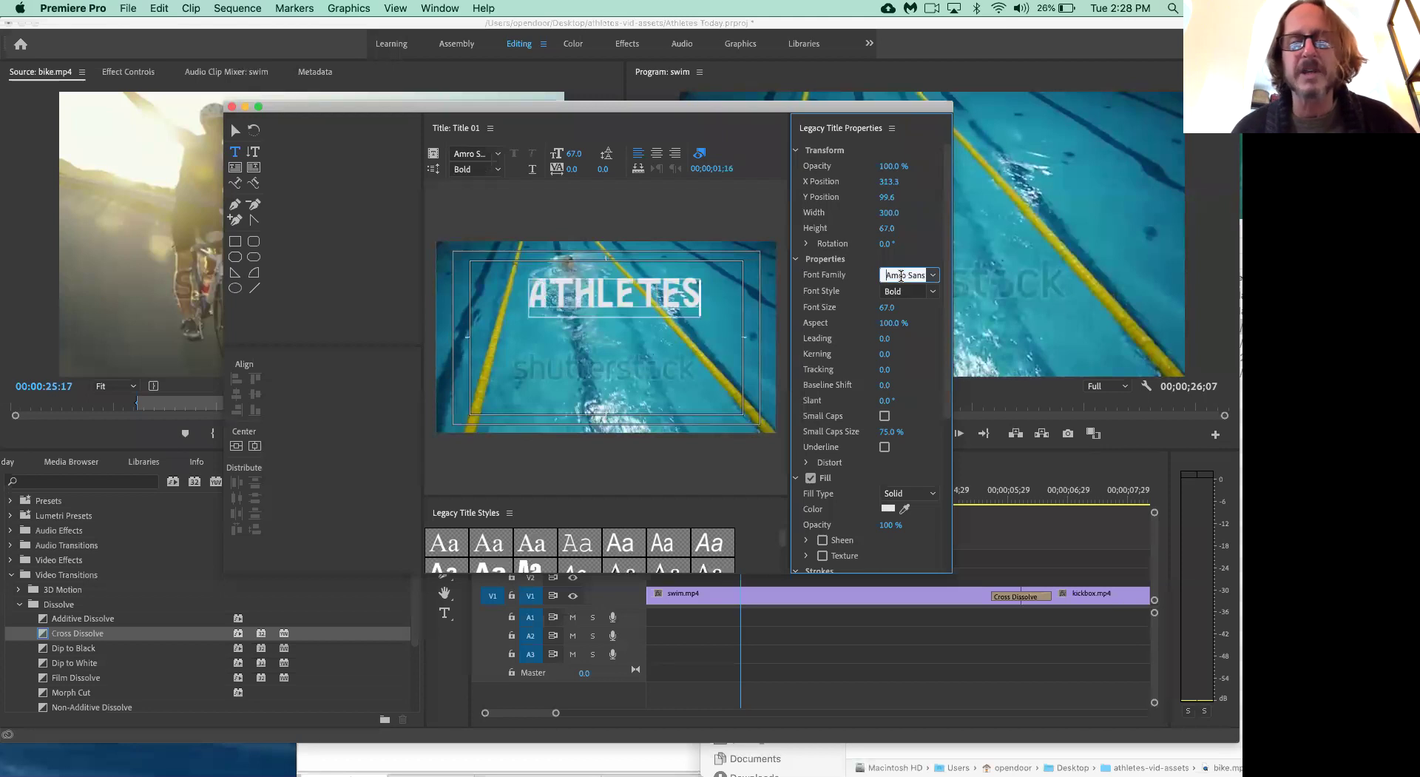
pyautogui.press('Down')
pyautogui.press('Down')
pyautogui.press('Down')
pyautogui.press('Down')
pyautogui.press('Down')
pyautogui.press('Down')
pyautogui.press('Down')
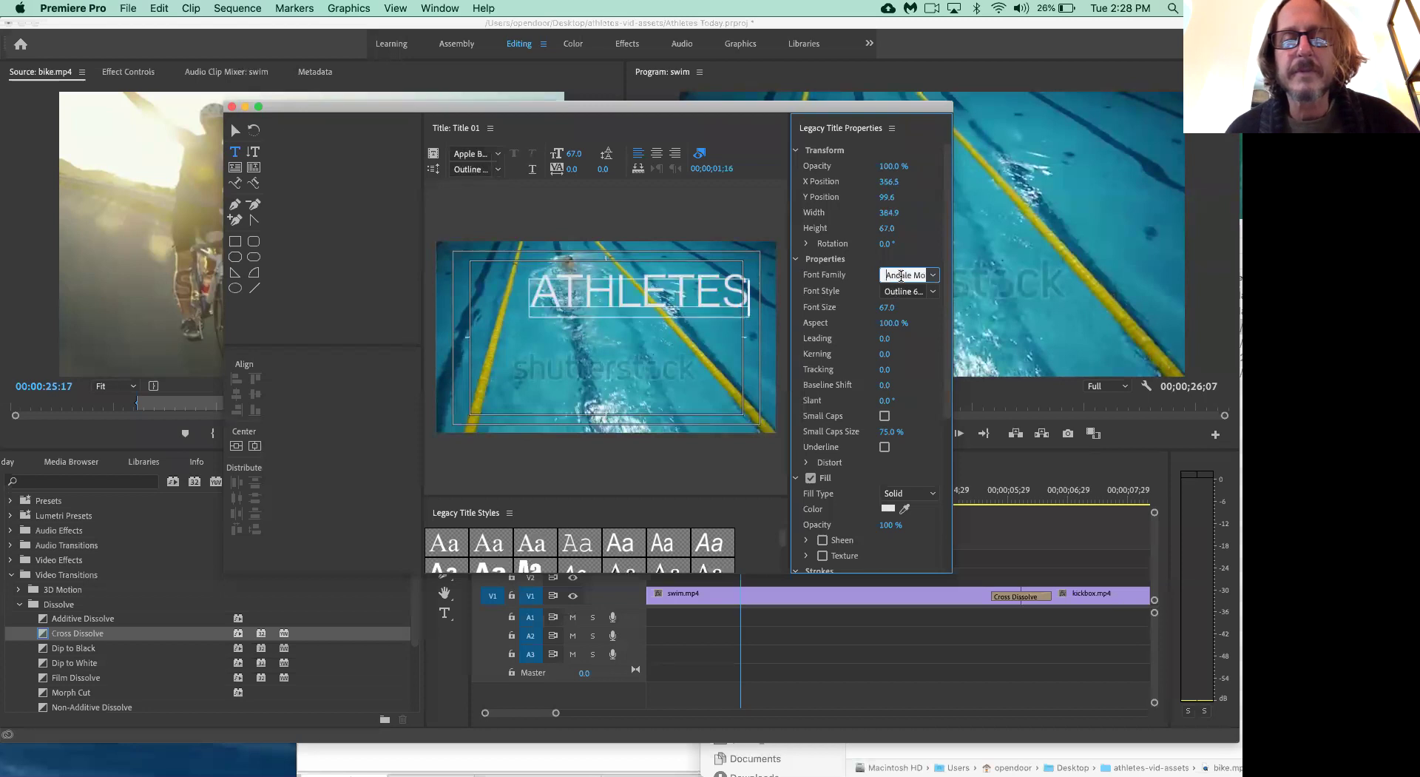
pyautogui.press('Return')
pyautogui.click(730, 320)
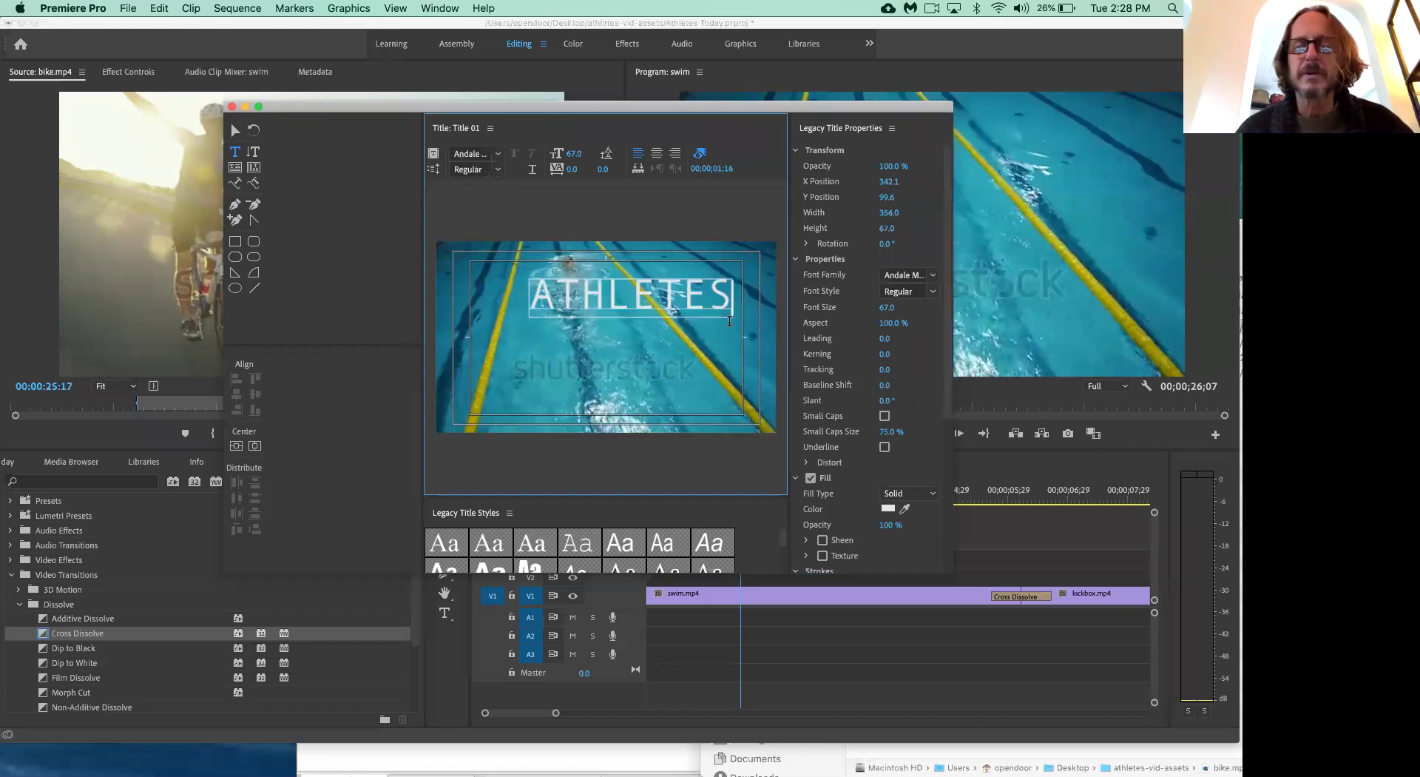
# - Try further font families on the ATHLETES text, going through Arial Black to Avenir
pyautogui.click(896, 276)
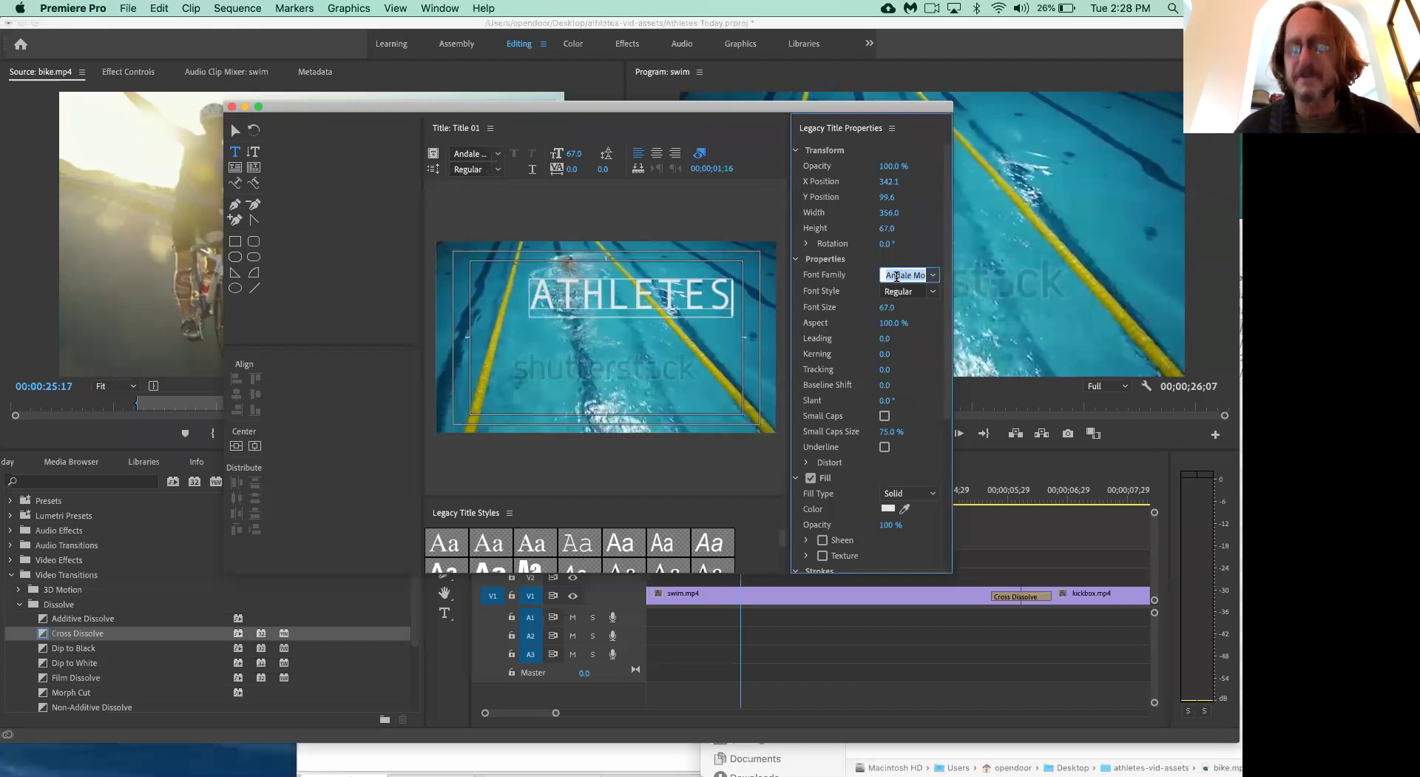
pyautogui.press('Down')
pyautogui.press('Down')
pyautogui.press('Down')
pyautogui.press('Down')
pyautogui.press('Down')
pyautogui.press('Down')
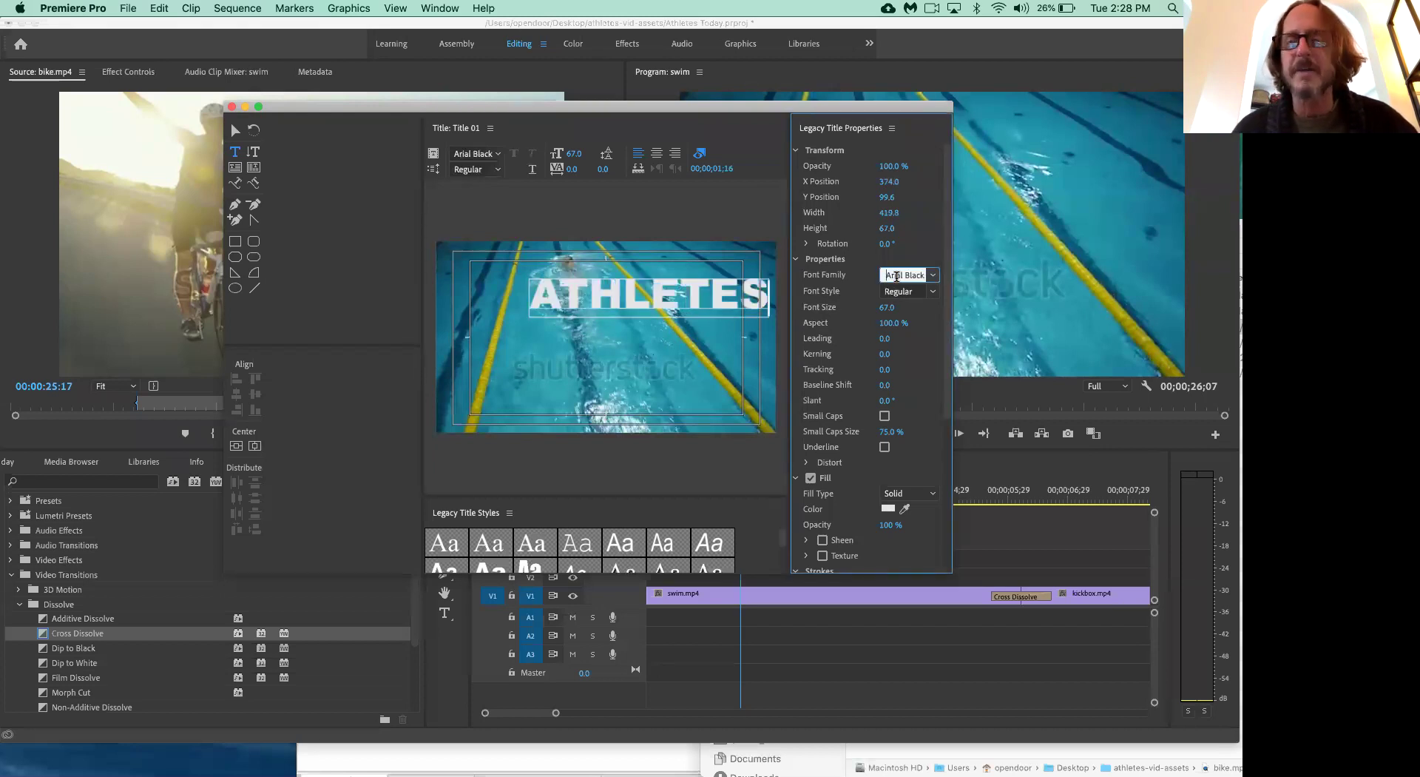
pyautogui.press('Down')
pyautogui.press('Down')
pyautogui.press('Down')
pyautogui.press('Down')
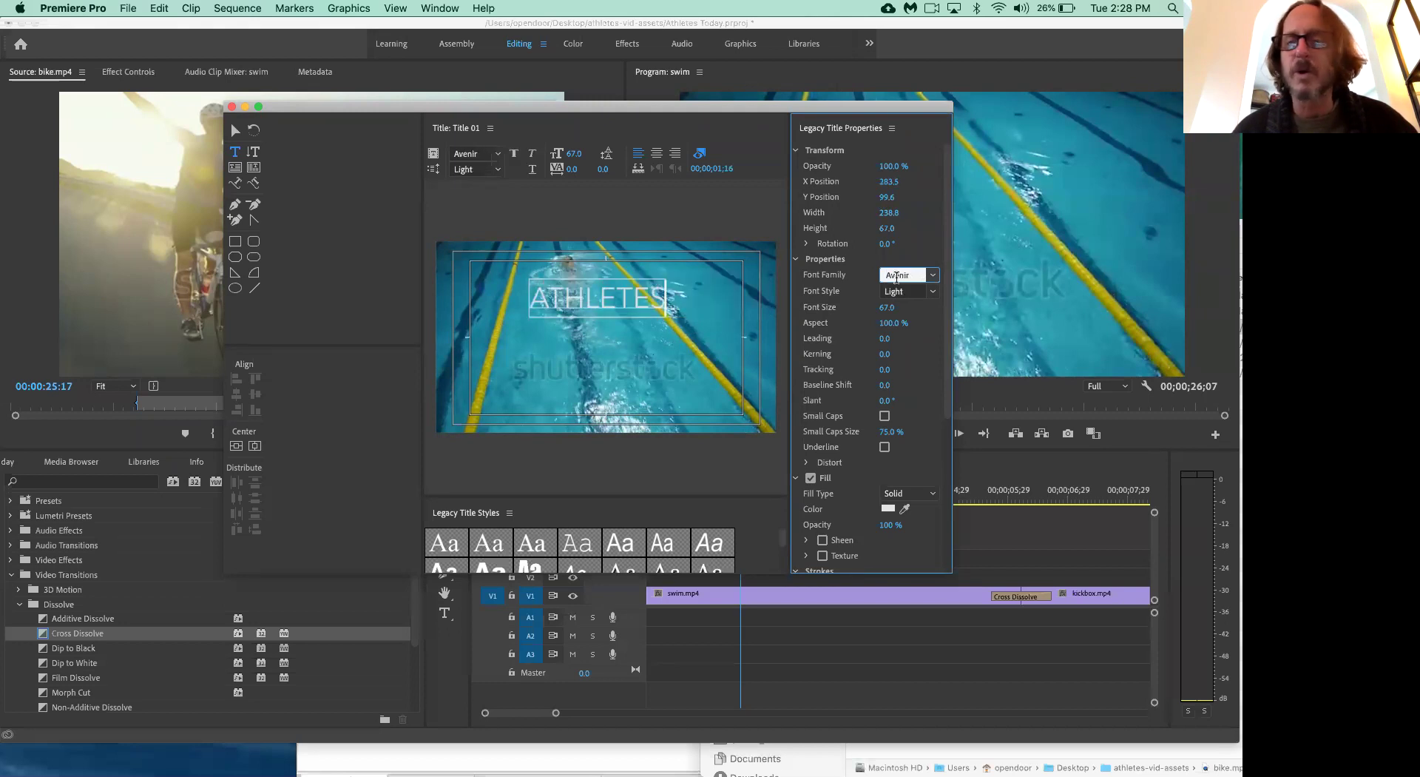
# - Browse the font previews and apply BankGothic-Medium to the ATHLETES text
pyautogui.click(933, 275)
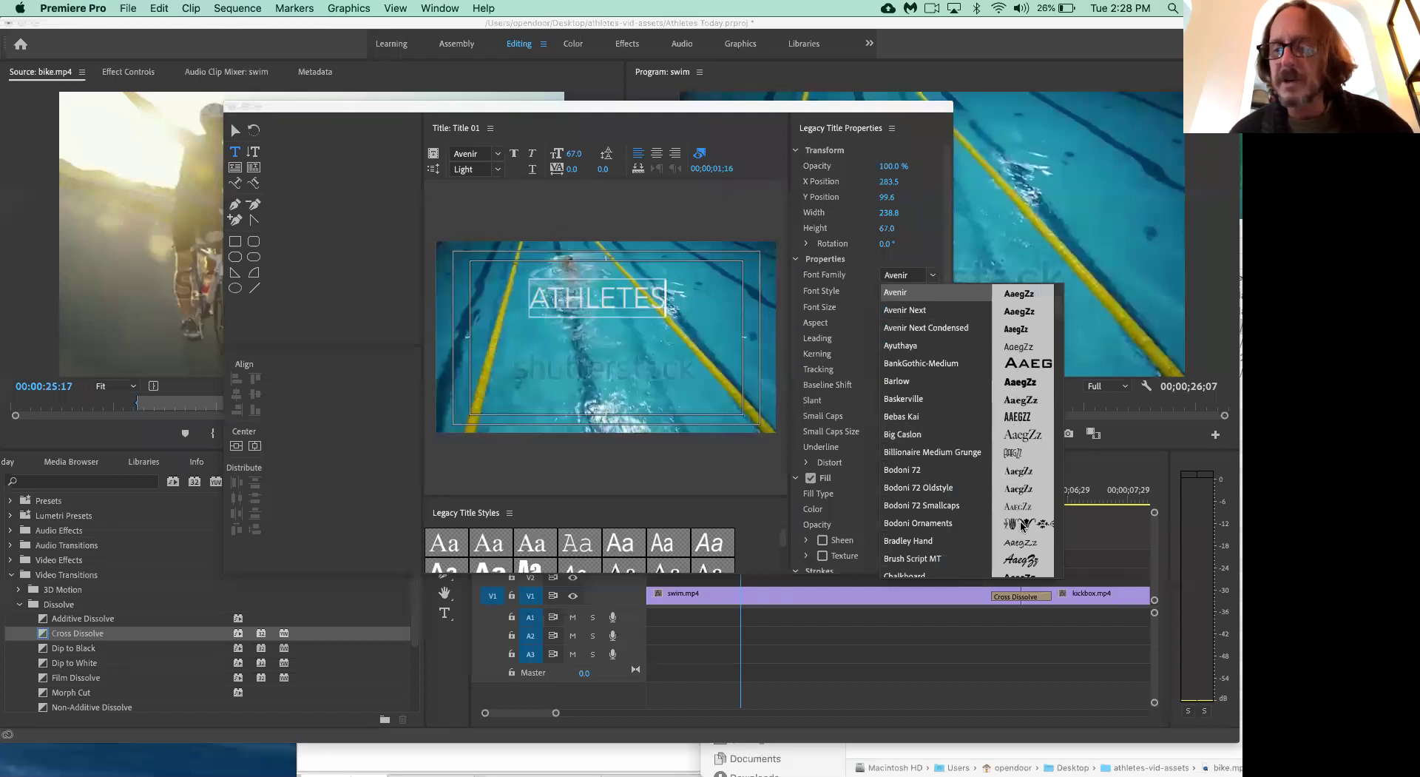
pyautogui.scroll(-3, 1021, 525)
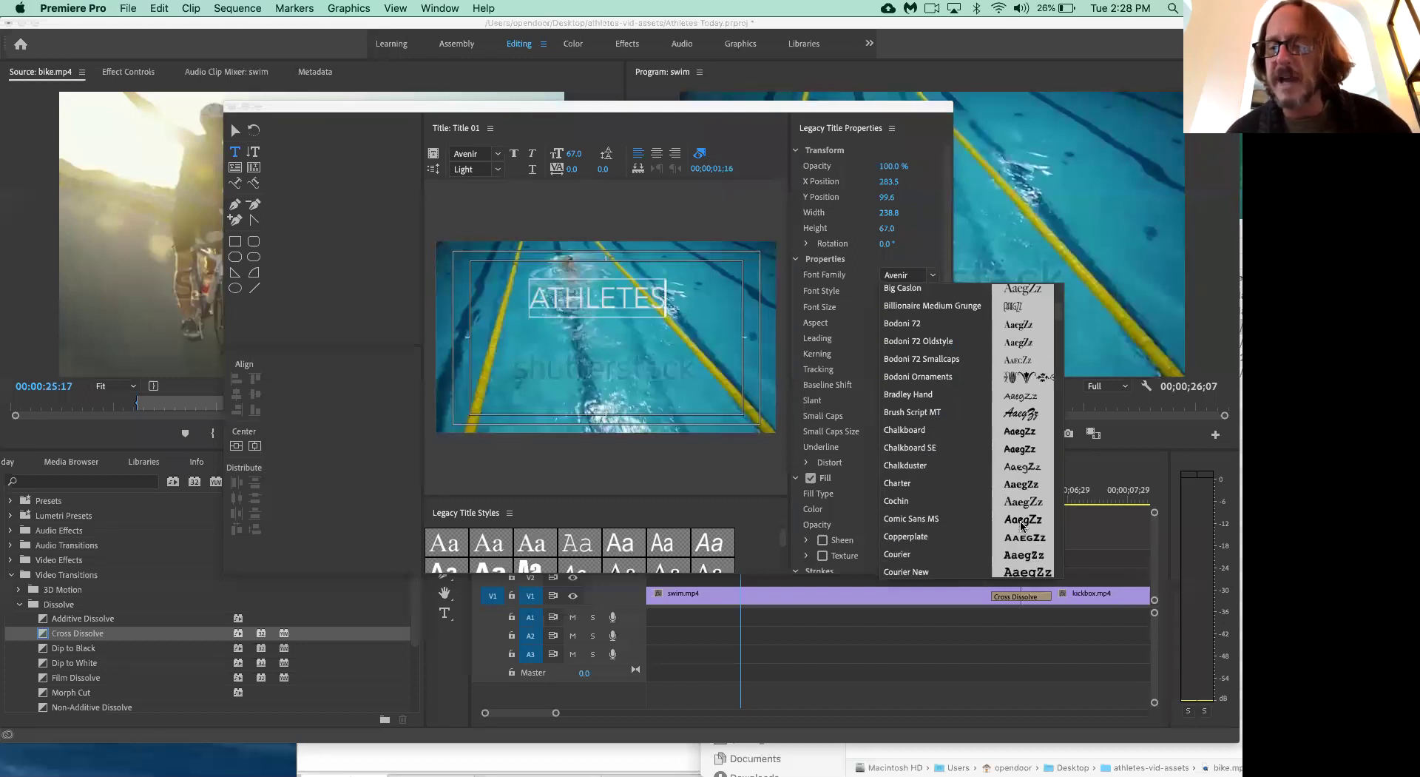
pyautogui.scroll(1, 1022, 525)
pyautogui.scroll(3, 1021, 525)
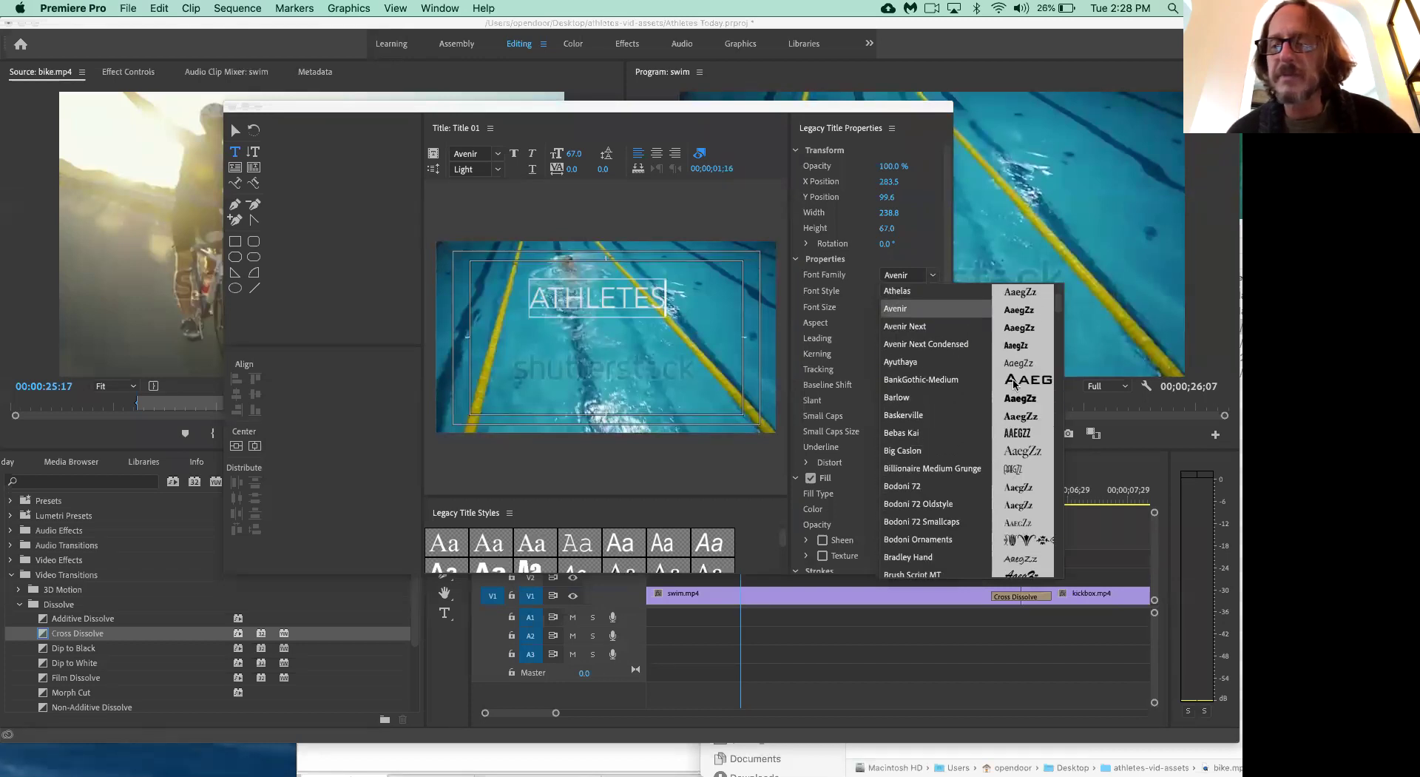
pyautogui.click(933, 380)
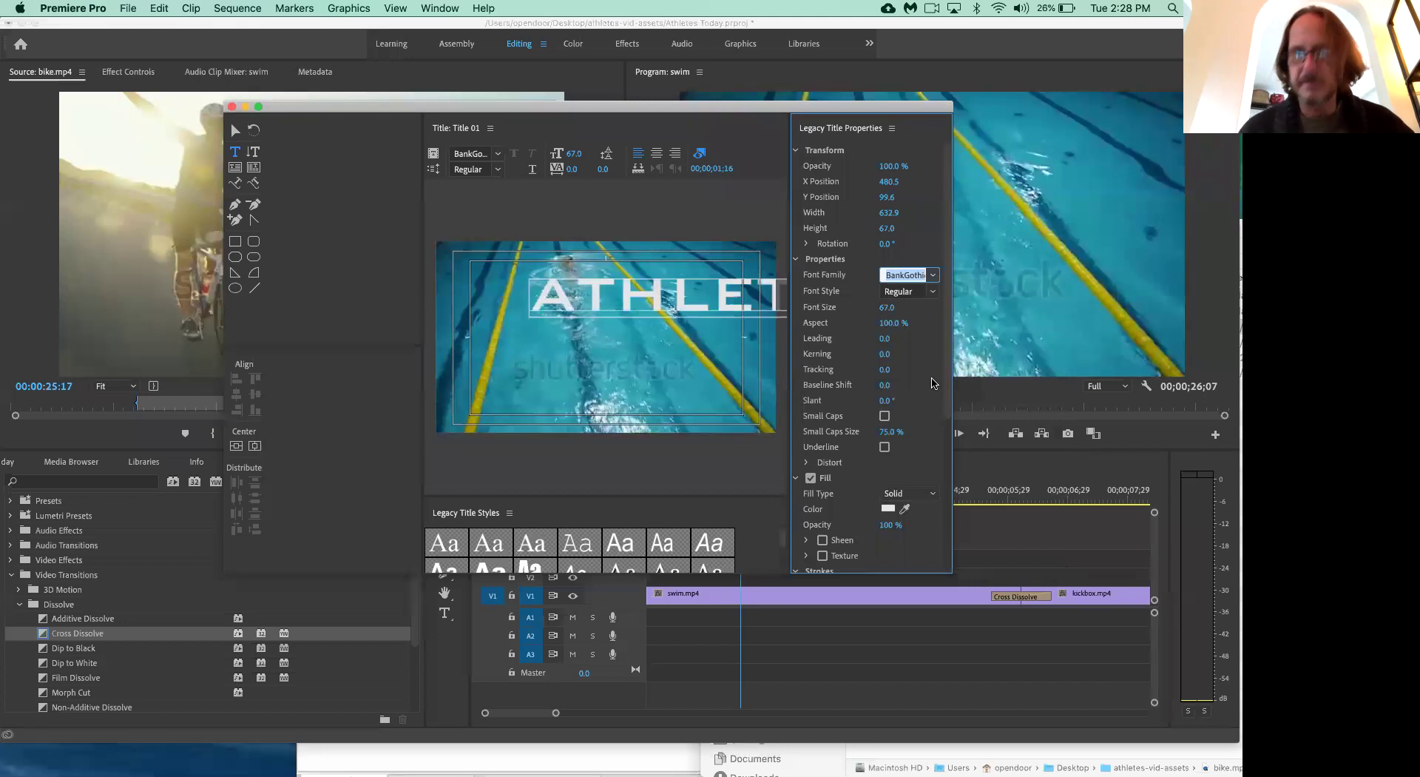
# - Try further font families on the ATHLETES text, going onward from BankGothic to Bodoni 72
pyautogui.press('Down')
pyautogui.press('Down')
pyautogui.press('Up')
pyautogui.press('Up')
pyautogui.press('Down')
pyautogui.press('Down')
pyautogui.press('Down')
pyautogui.press('Down')
pyautogui.press('Down')
pyautogui.press('Down')
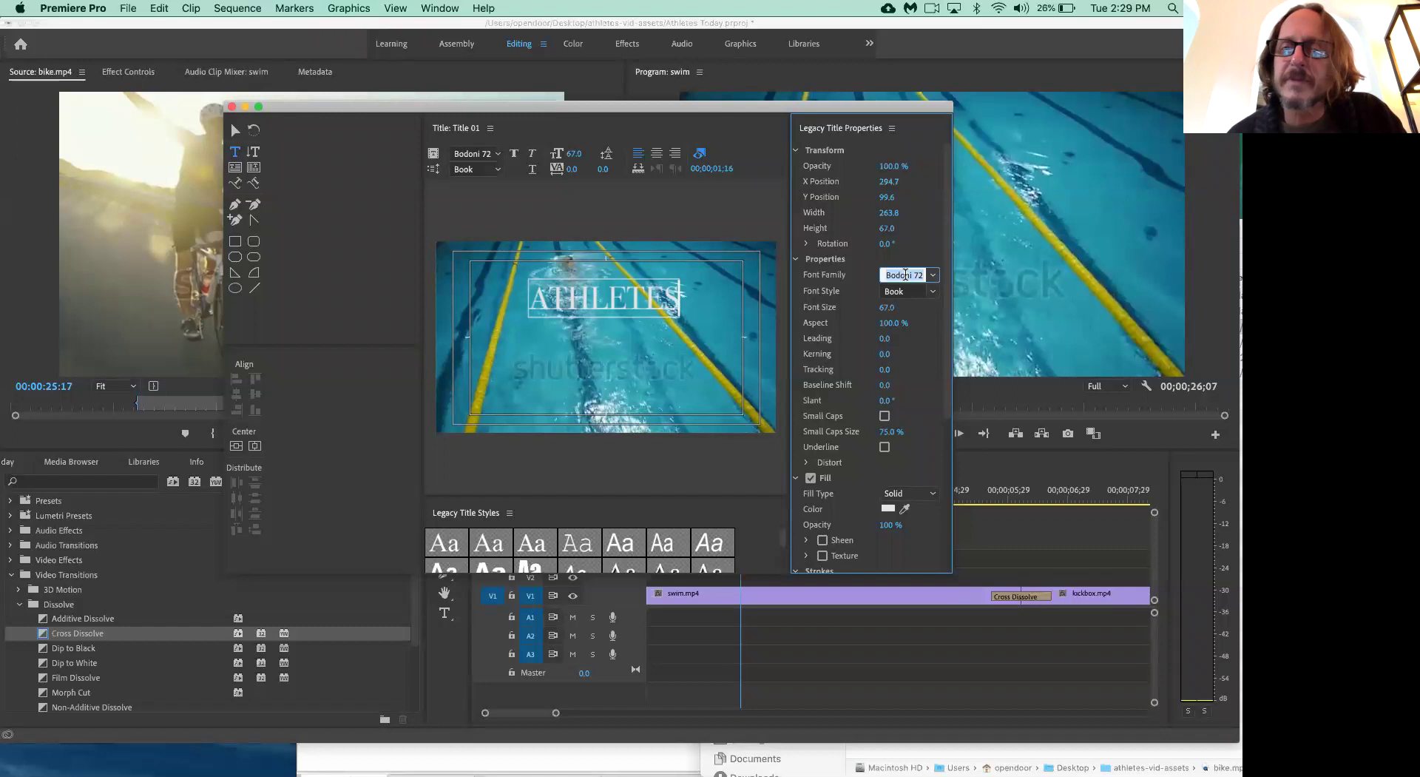
# - Keep trying font families on the ATHLETES text, going through Bradley Hand, Chalkboard and Copperplate to Courier
pyautogui.press('Down')
pyautogui.press('Down')
pyautogui.press('Down')
pyautogui.press('Down')
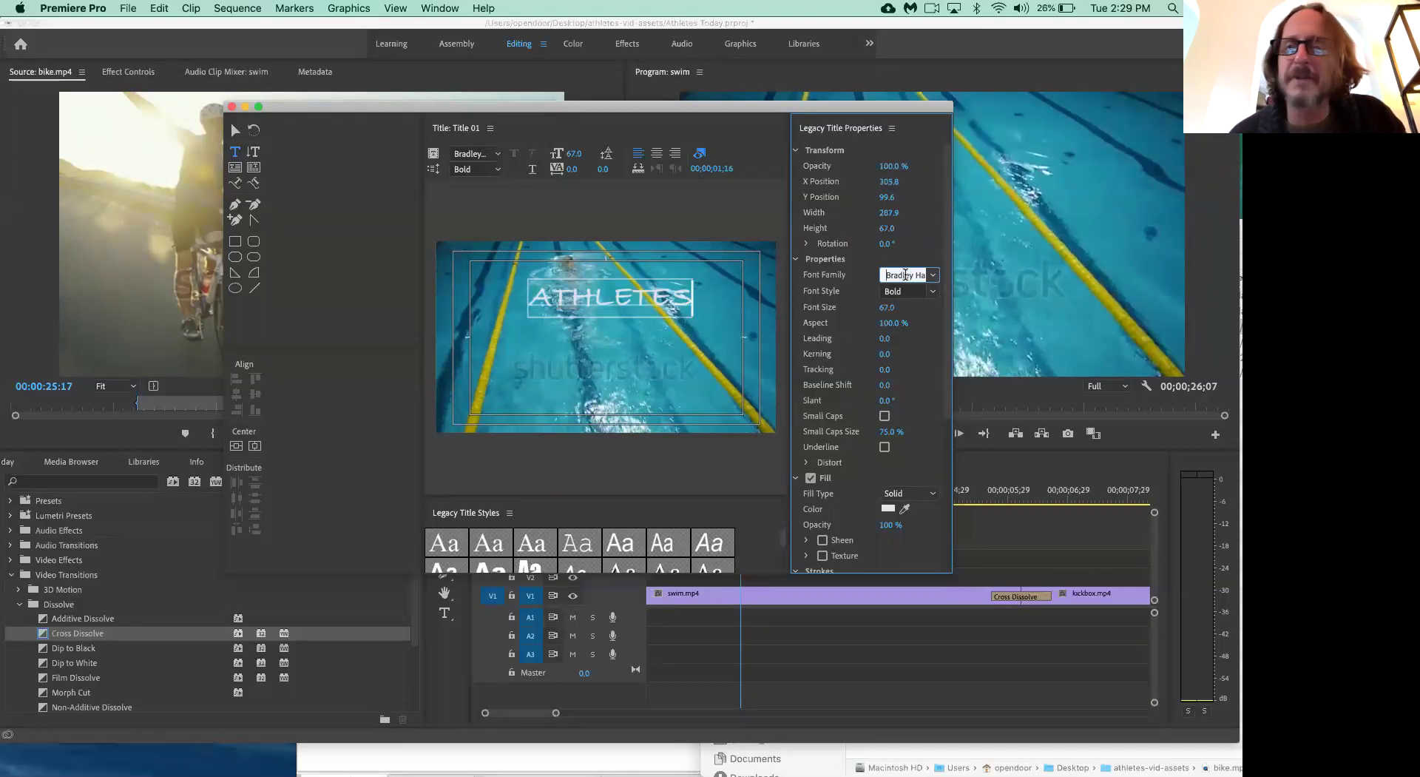
pyautogui.press('Down')
pyautogui.press('Down')
pyautogui.press('Down')
pyautogui.press('Down')
pyautogui.press('Down')
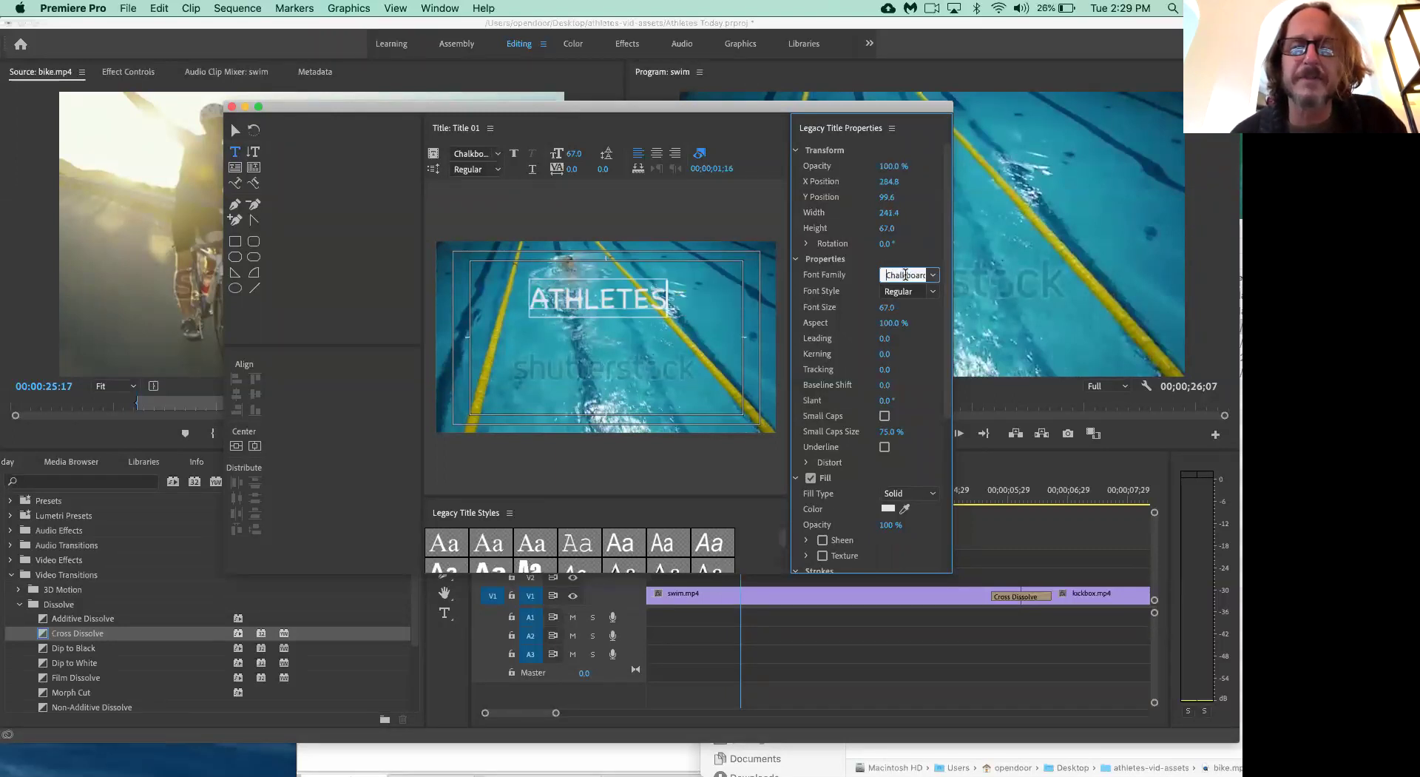
pyautogui.press('Down')
pyautogui.press('Down')
pyautogui.press('Down')
pyautogui.press('Down')
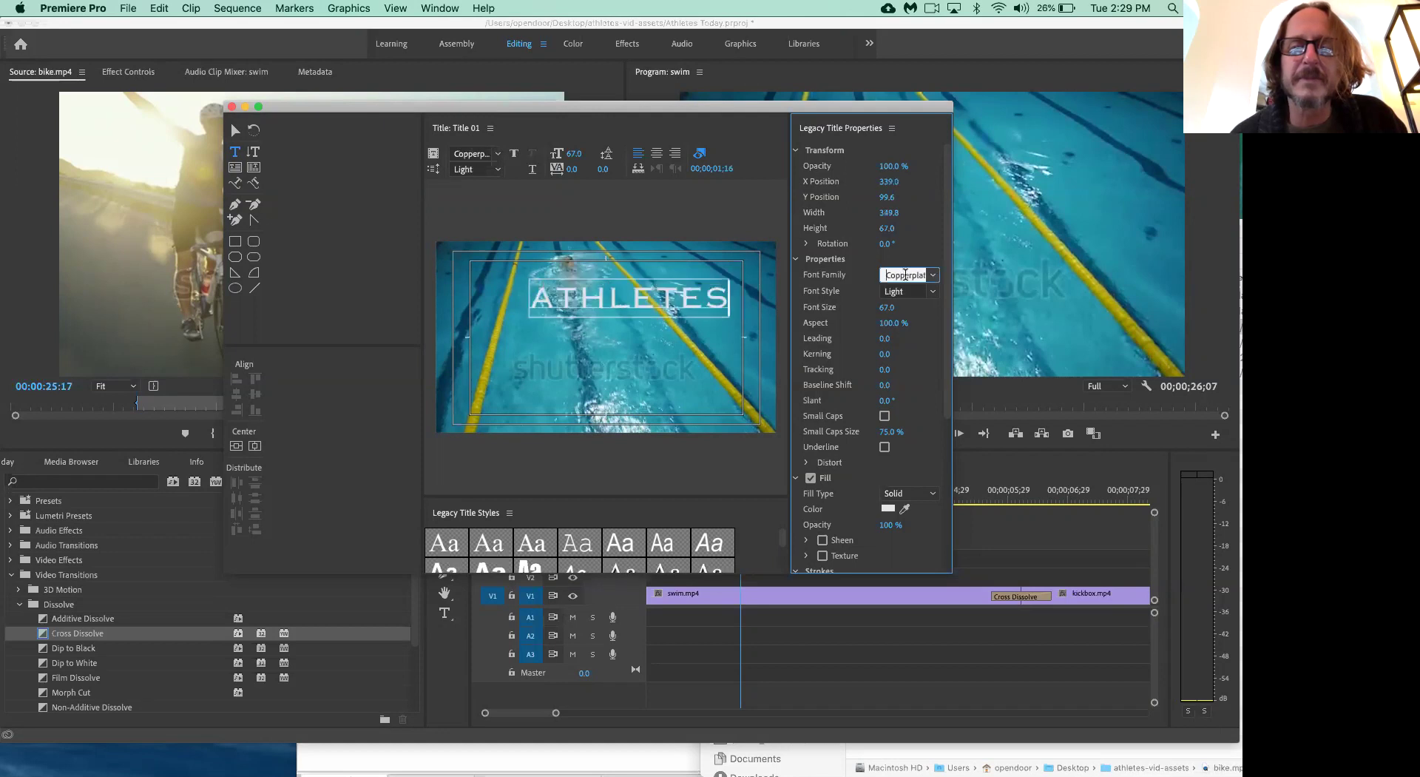
# - Set the font family of the ATHLETES text to Rockwell
pyautogui.click(932, 277)
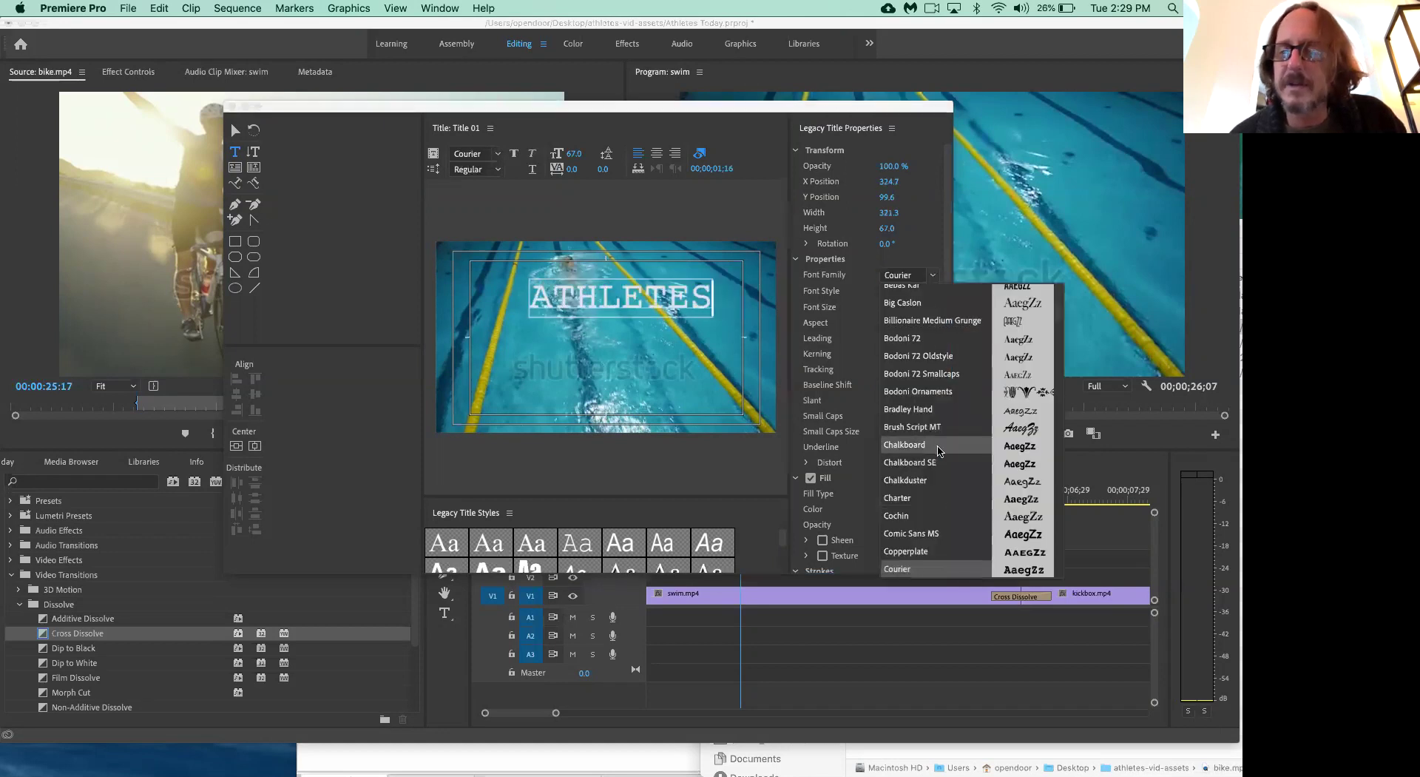
pyautogui.scroll(-5, 935, 447)
pyautogui.scroll(-15, 938, 451)
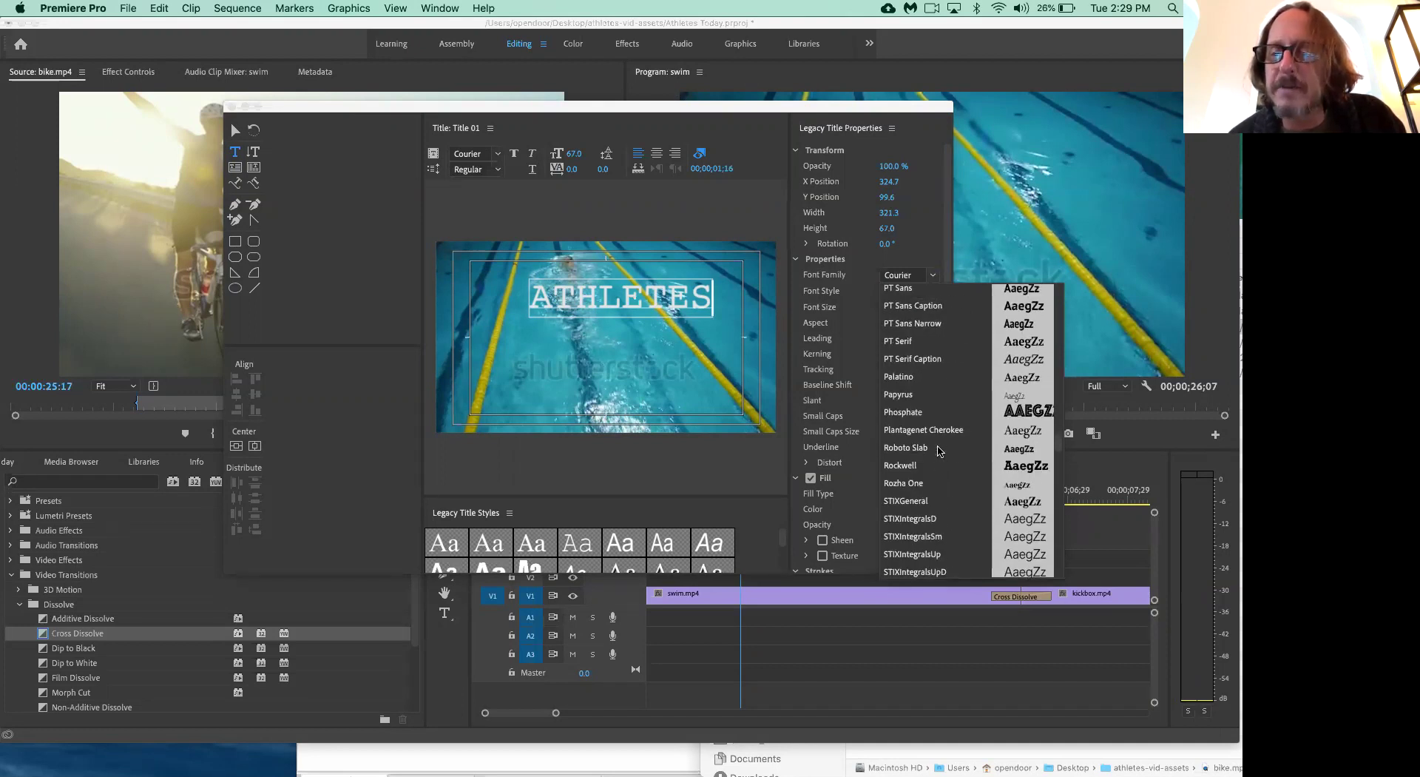
pyautogui.click(909, 469)
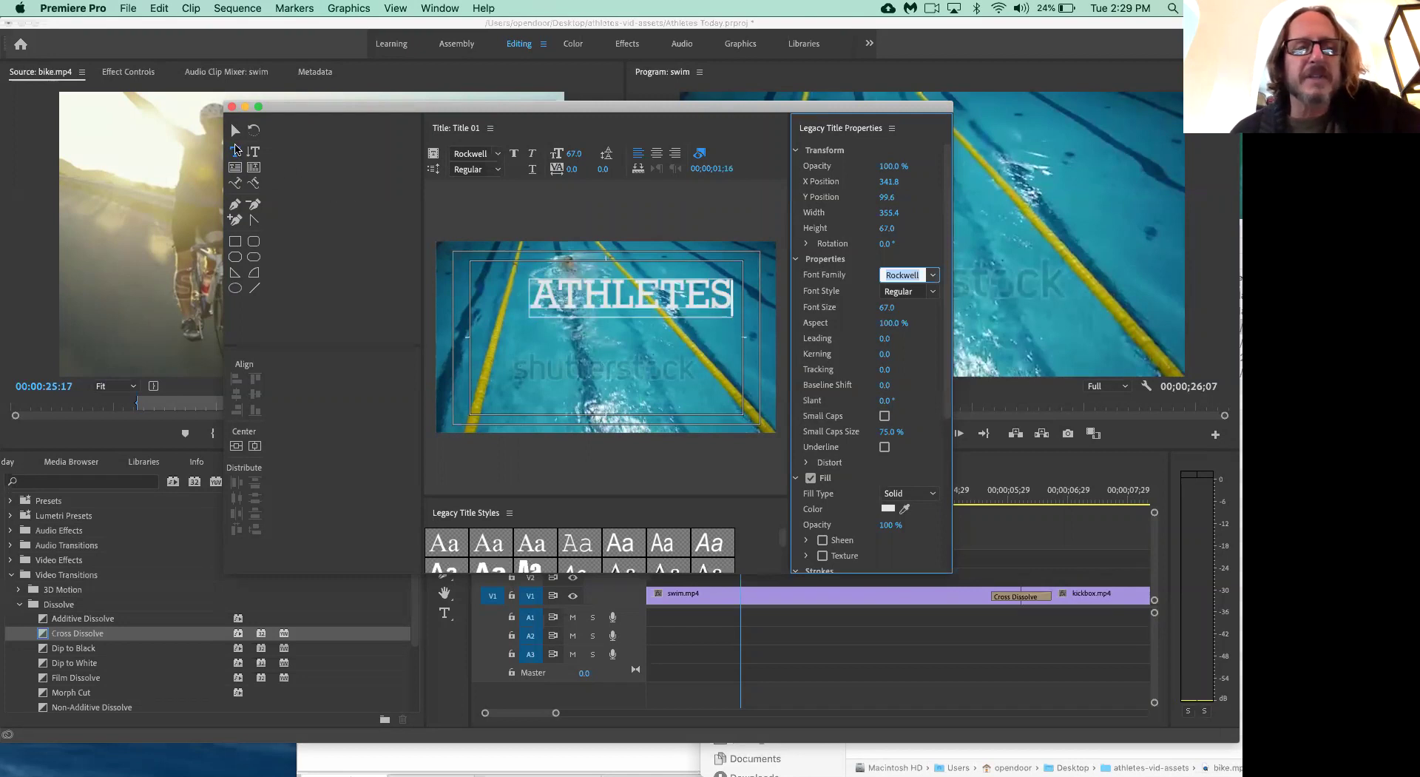
# - Add a separate text object reading NOW directly below ATHLETES in the title
pyautogui.click(533, 357)
pyautogui.write('NOW')
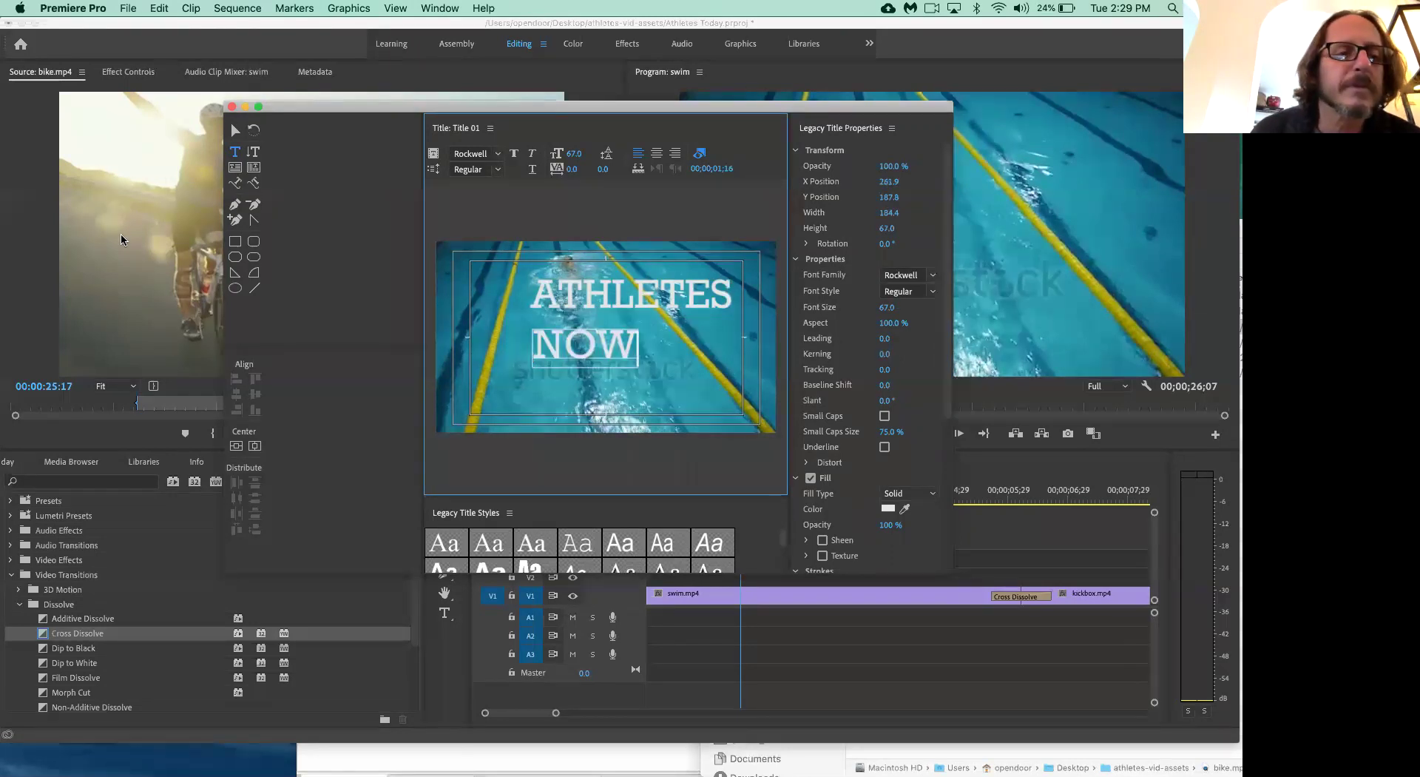
pyautogui.click(104, 189)
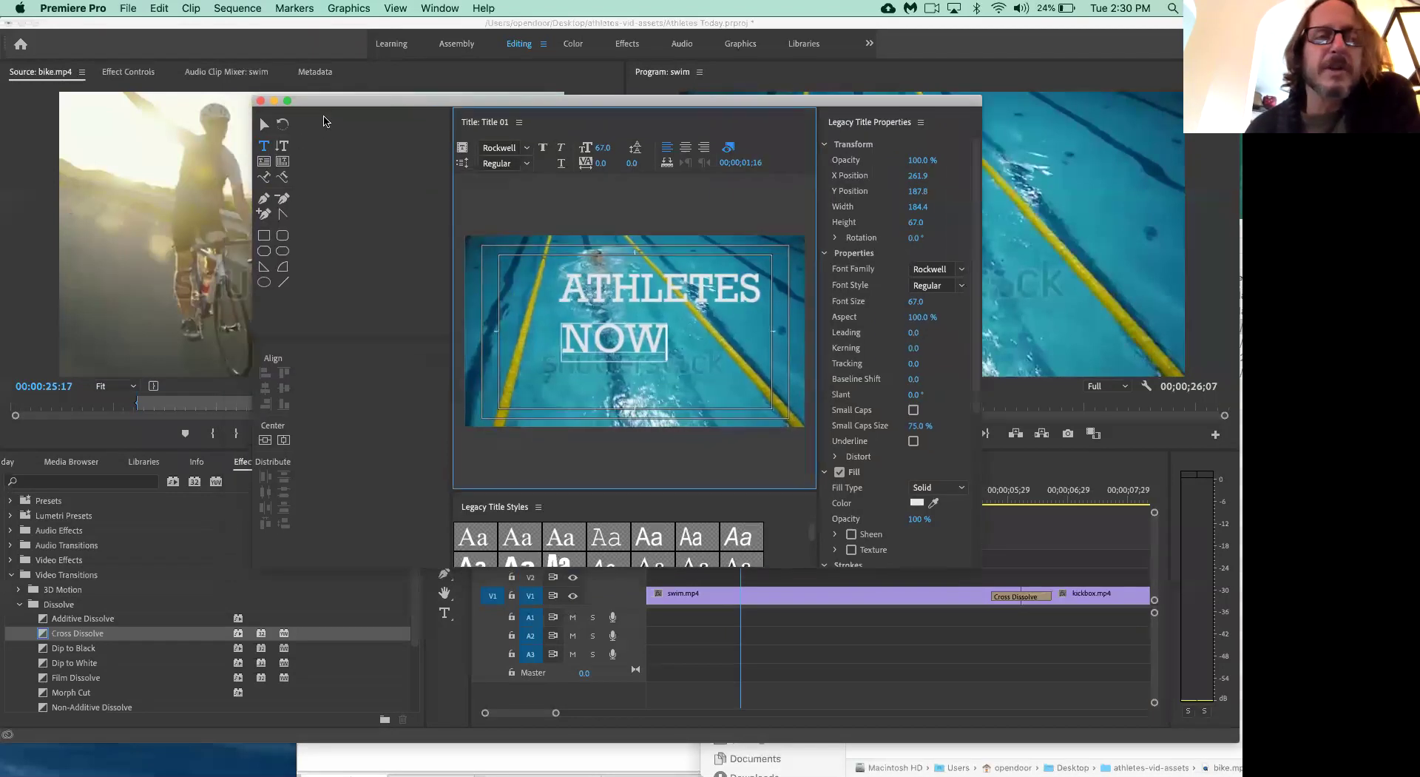
# - Move the title window slightly and widen its canvas area to enlarge the title preview
pyautogui.moveTo(300, 107); pyautogui.dragTo(327, 121)
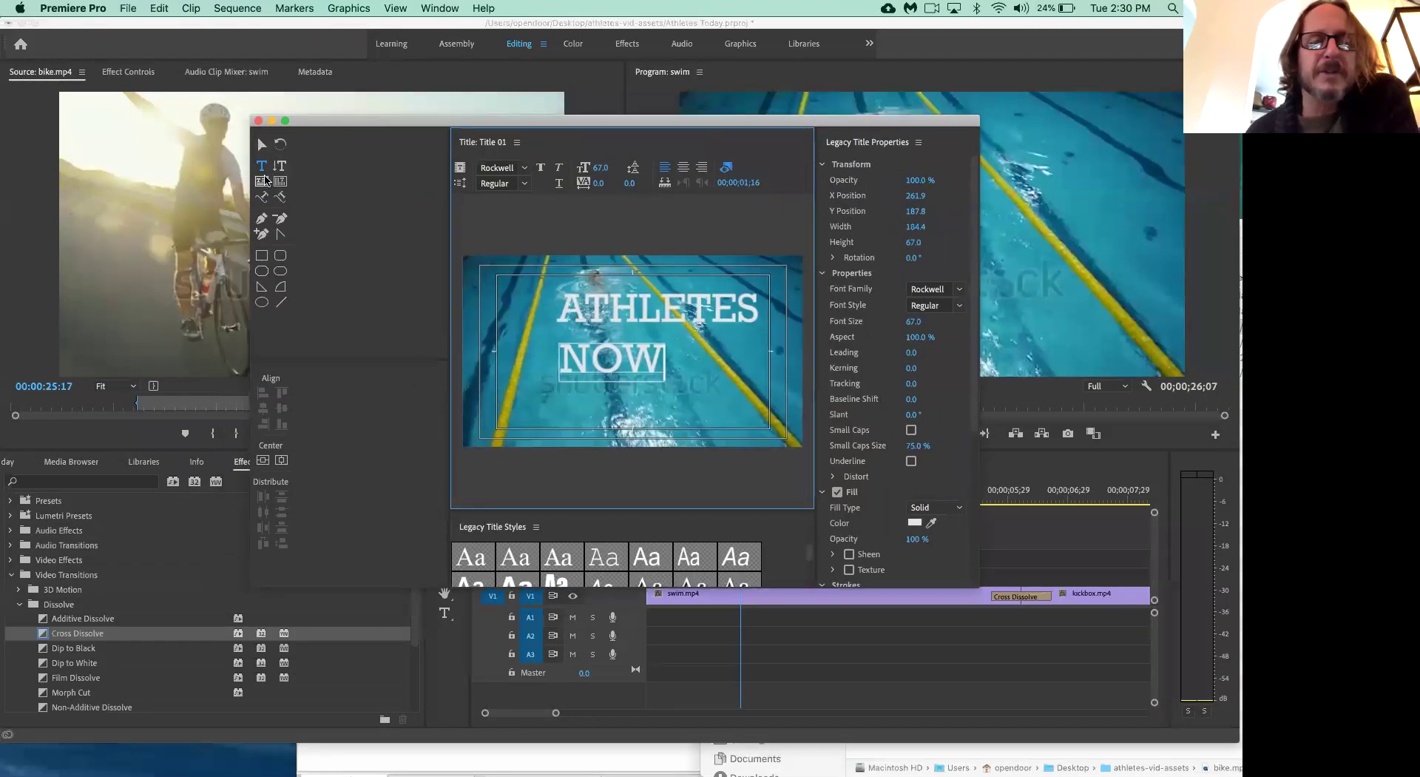
pyautogui.moveTo(451, 269); pyautogui.dragTo(311, 250)
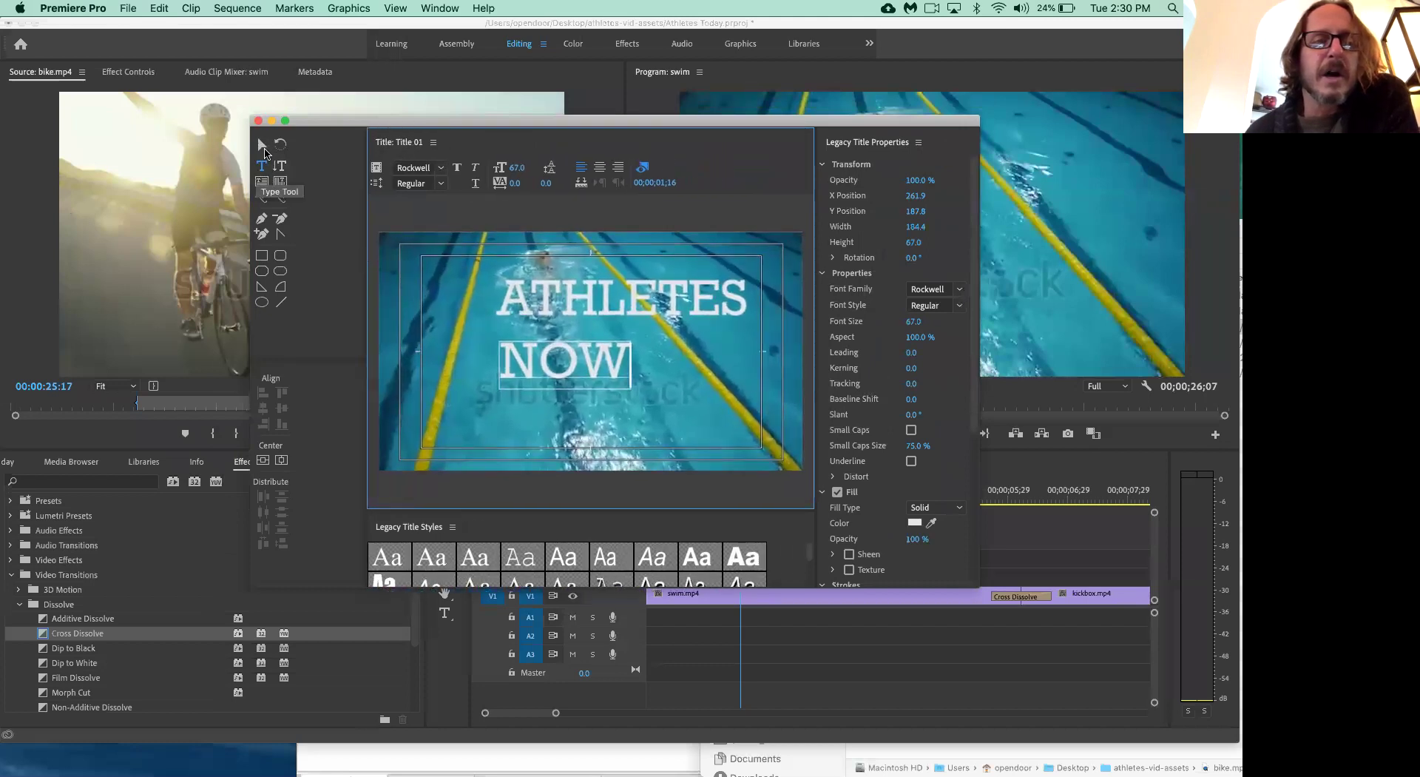
# - Move ATHLETES toward the middle of the frame and place NOW centred closely beneath it
pyautogui.click(263, 148)
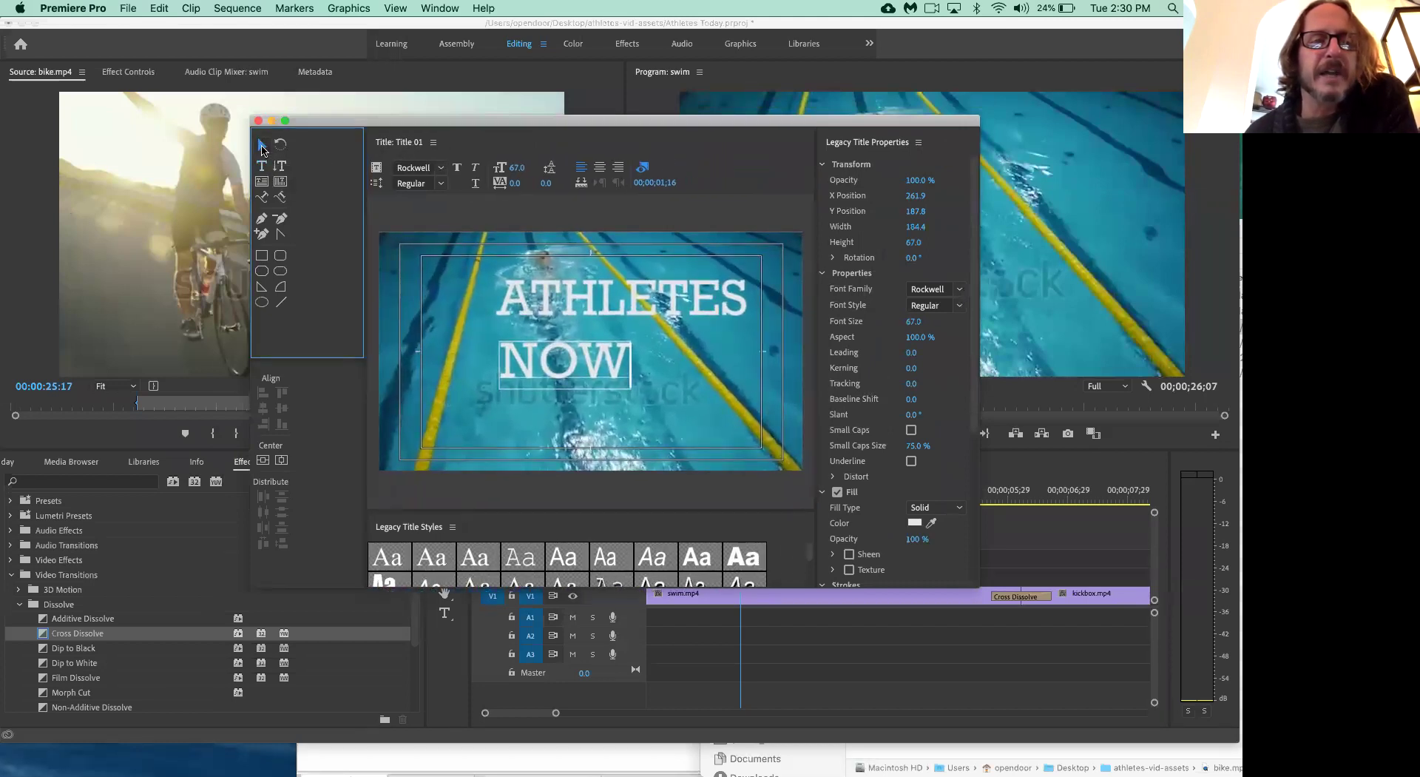
pyautogui.moveTo(556, 294); pyautogui.dragTo(529, 300)
pyautogui.moveTo(546, 366); pyautogui.dragTo(573, 362)
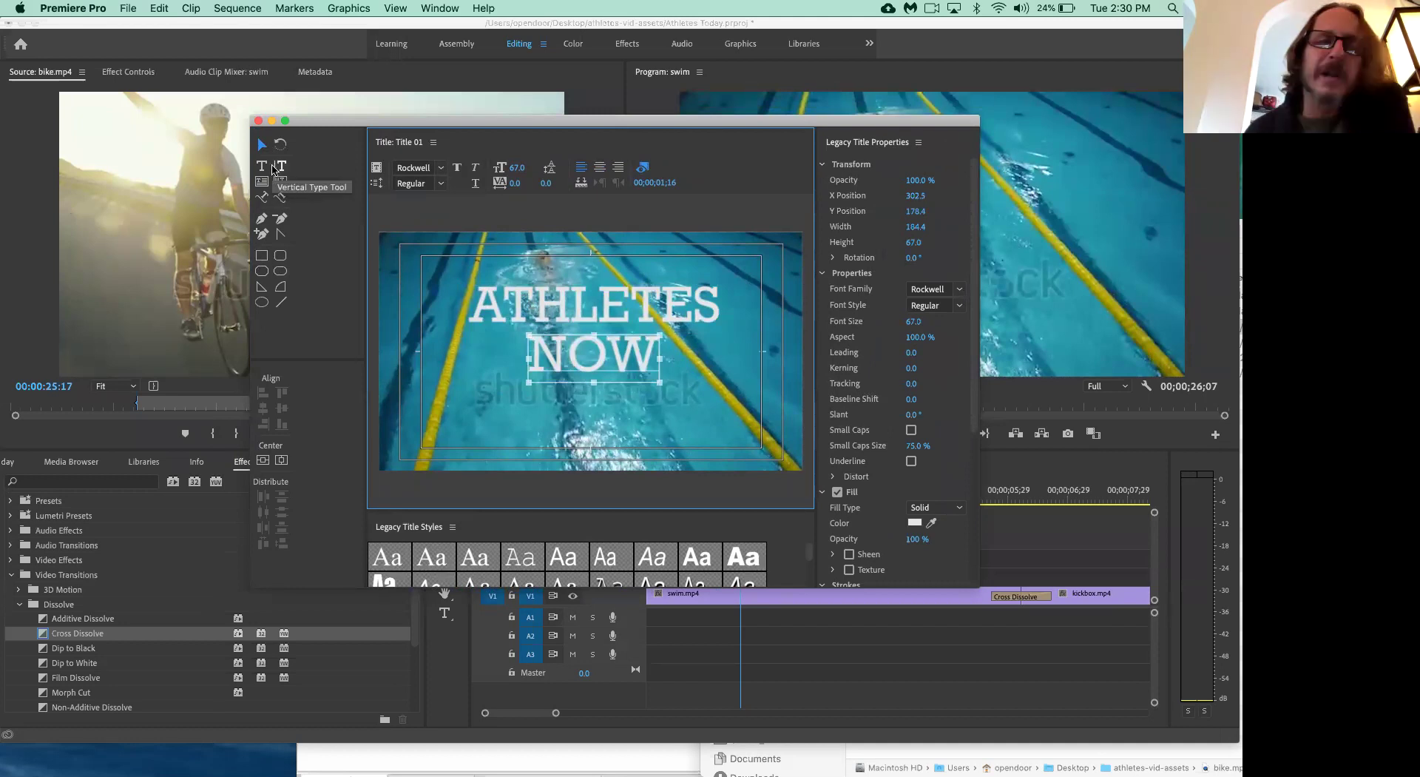
pyautogui.click(489, 314)
pyautogui.click(565, 367)
# - Try green and teal fill colors on the ATHLETES text and apply the teal 5DAFAA
pyautogui.moveTo(499, 313); pyautogui.dragTo(500, 313)
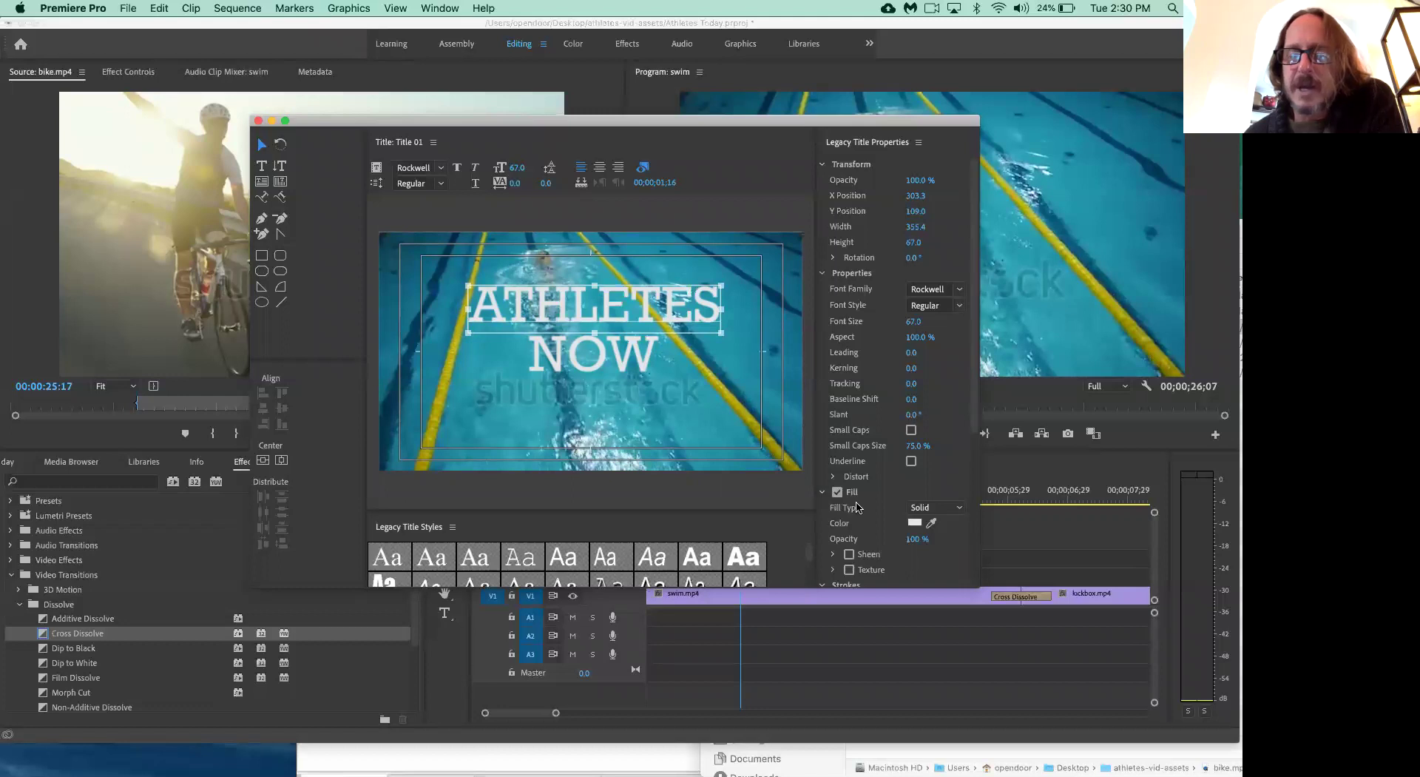
pyautogui.scroll(-5, 857, 507)
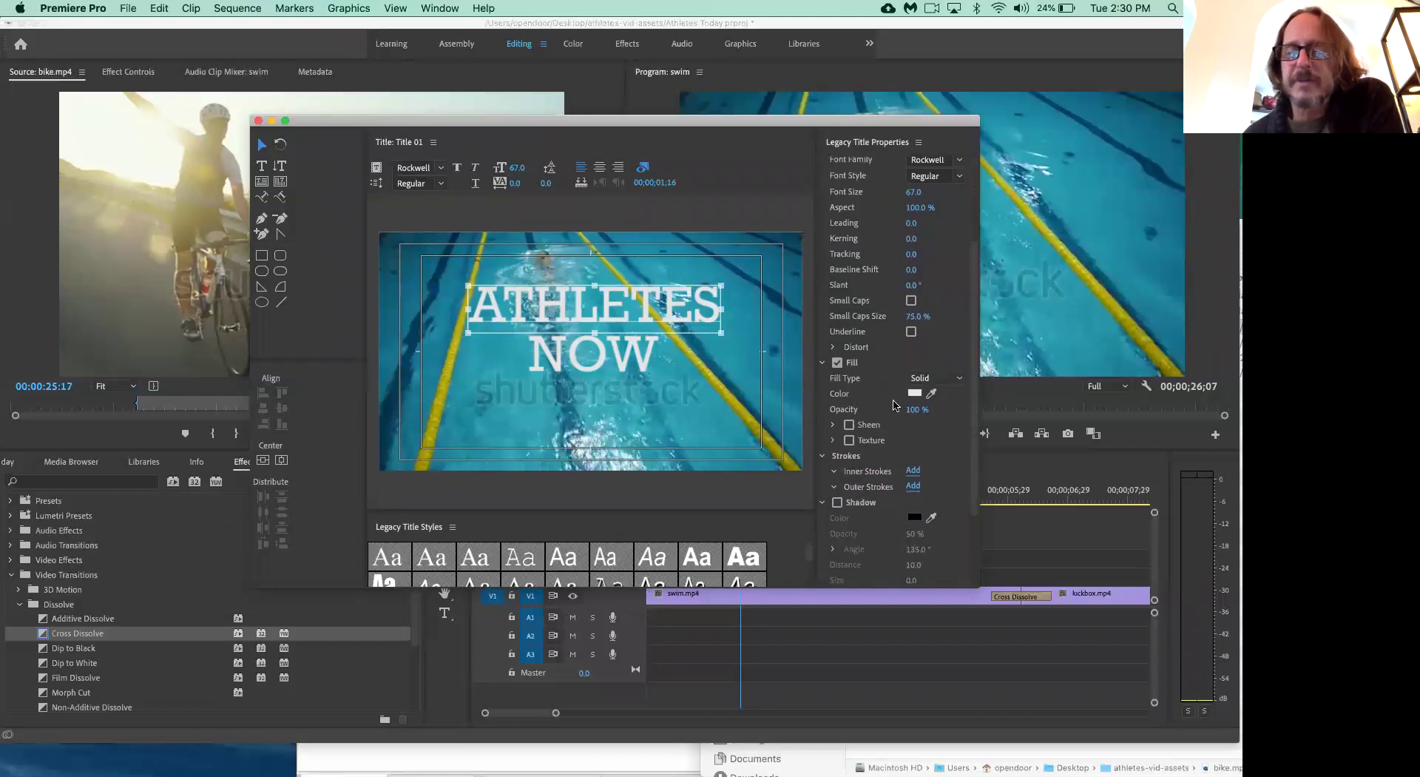
pyautogui.click(916, 397)
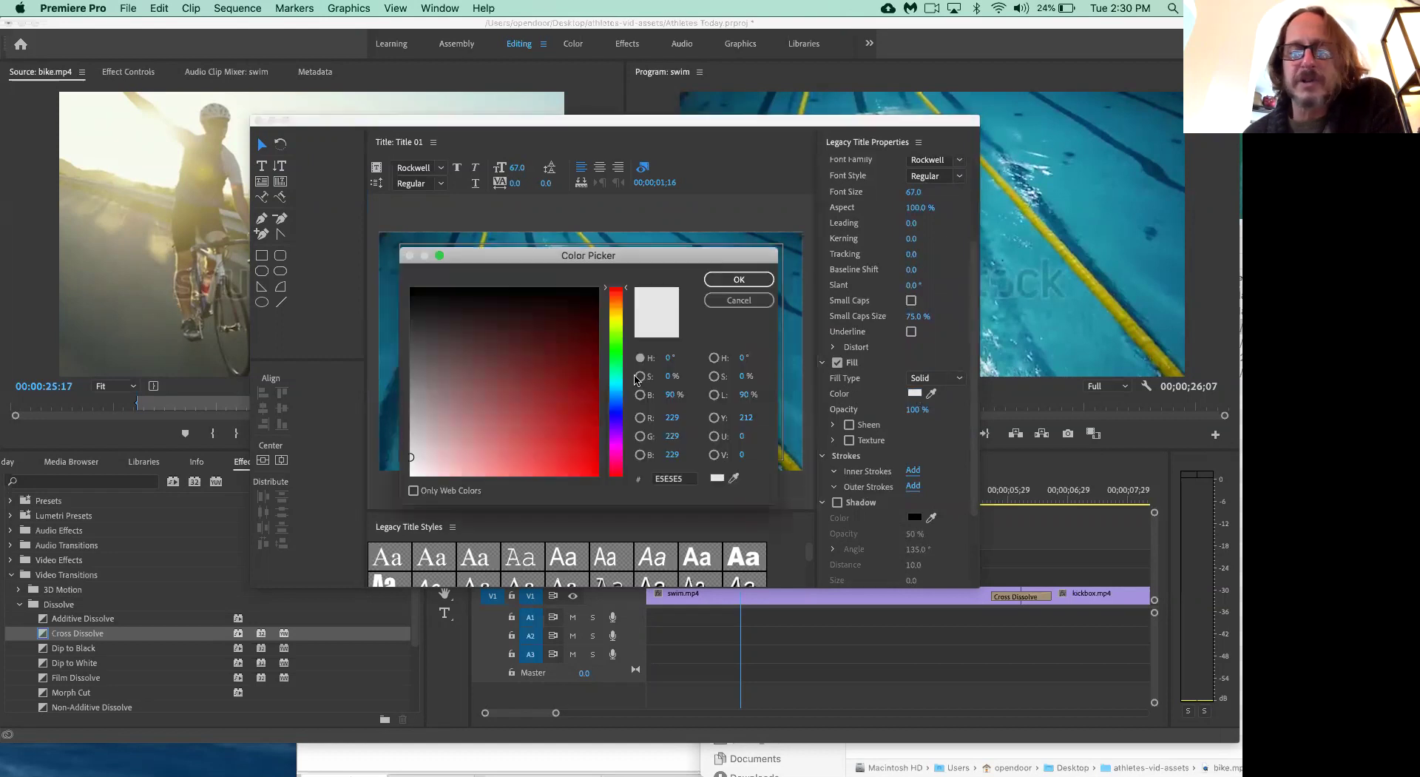
pyautogui.click(619, 405)
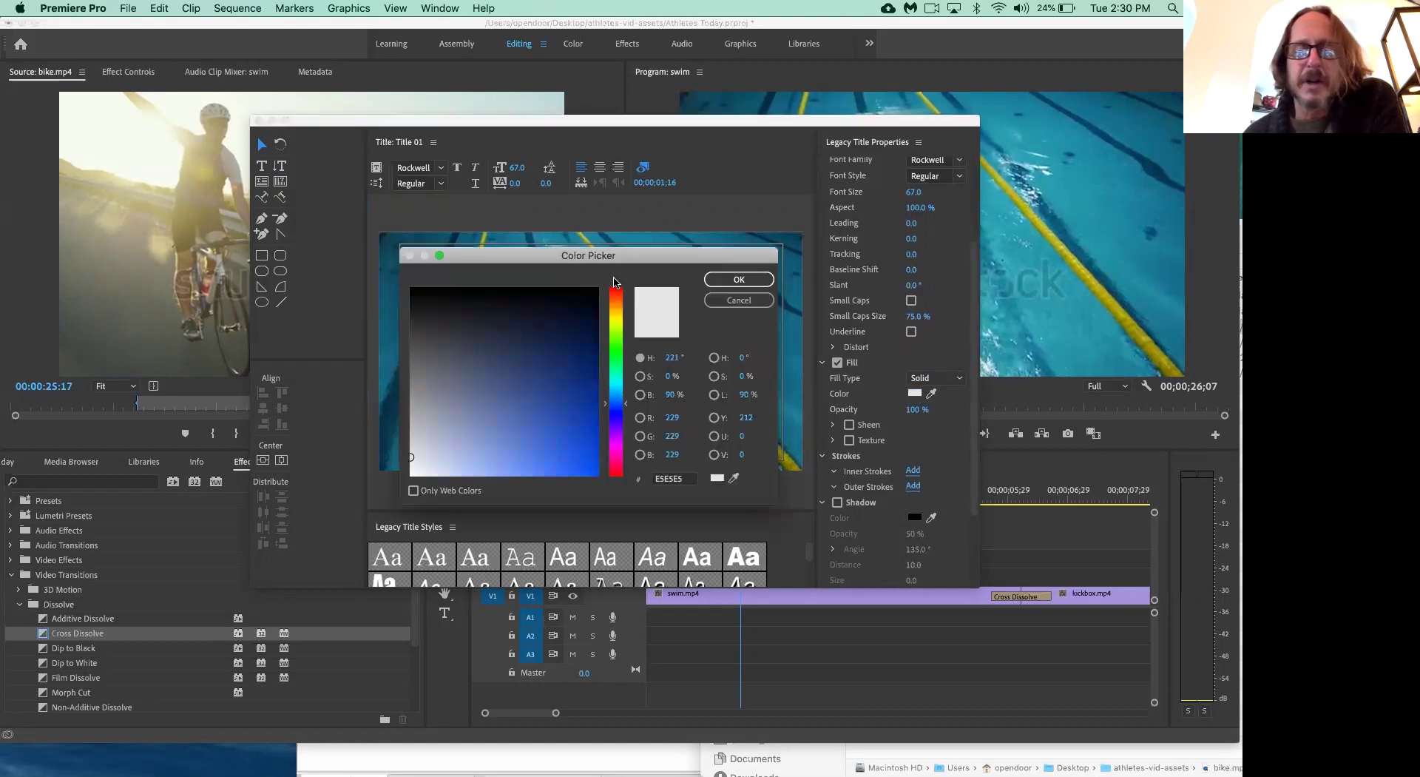
pyautogui.click(619, 346)
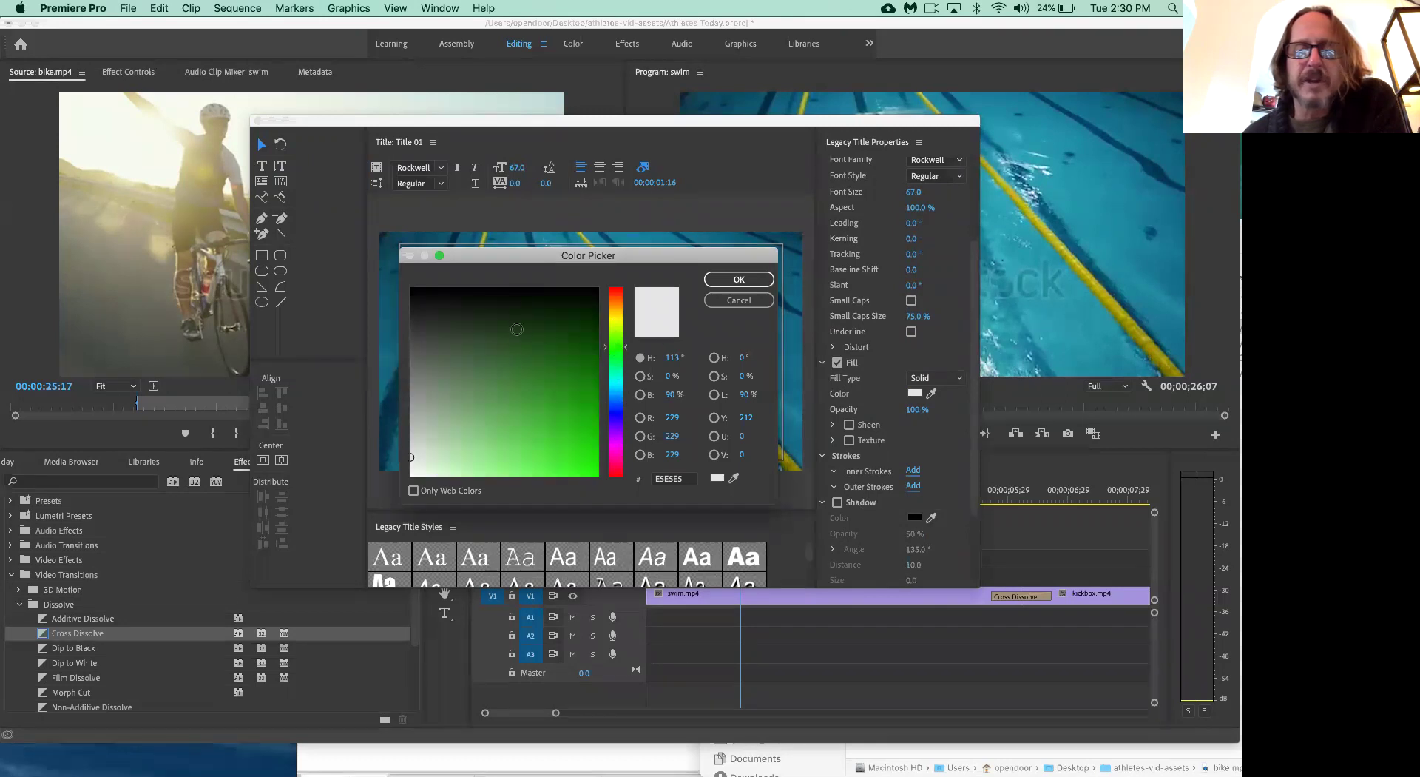
pyautogui.click(510, 336)
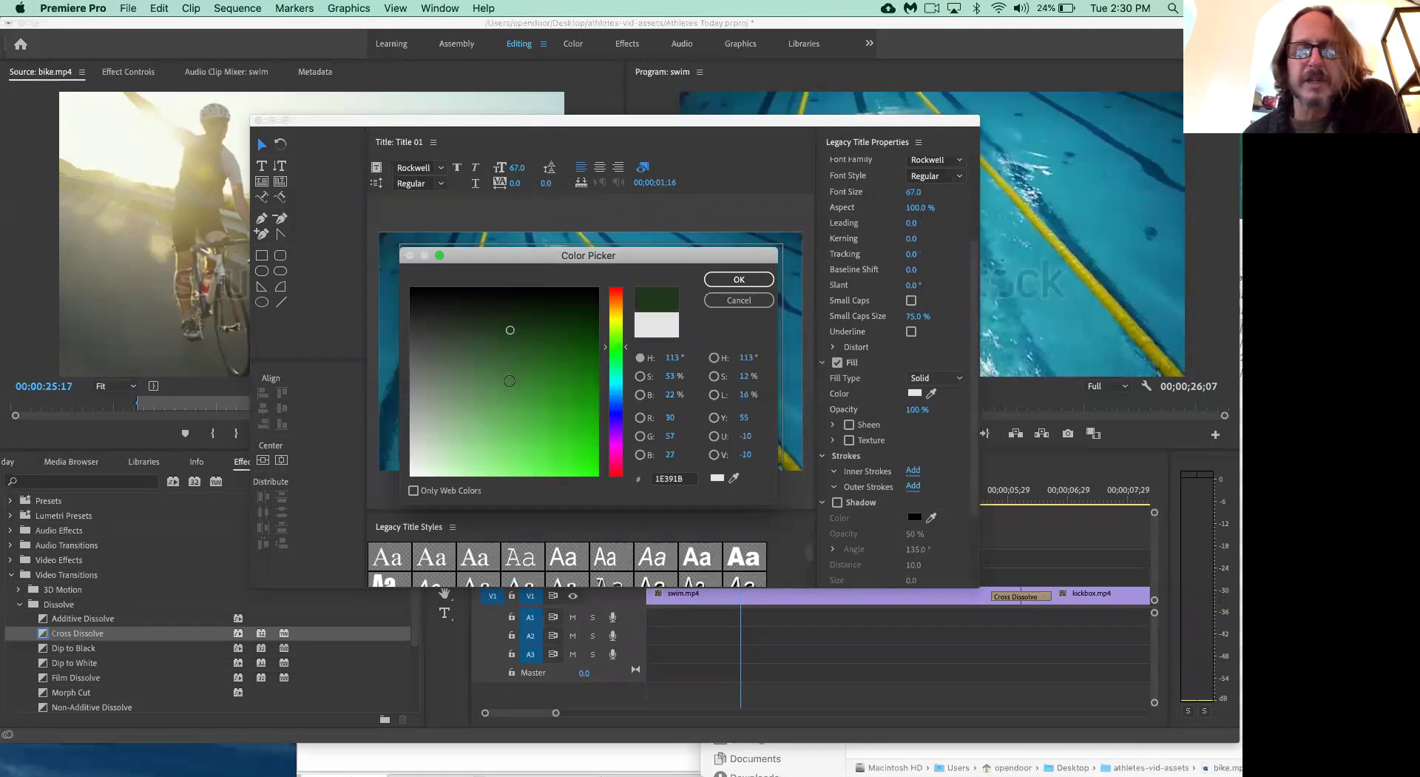
pyautogui.click(517, 421)
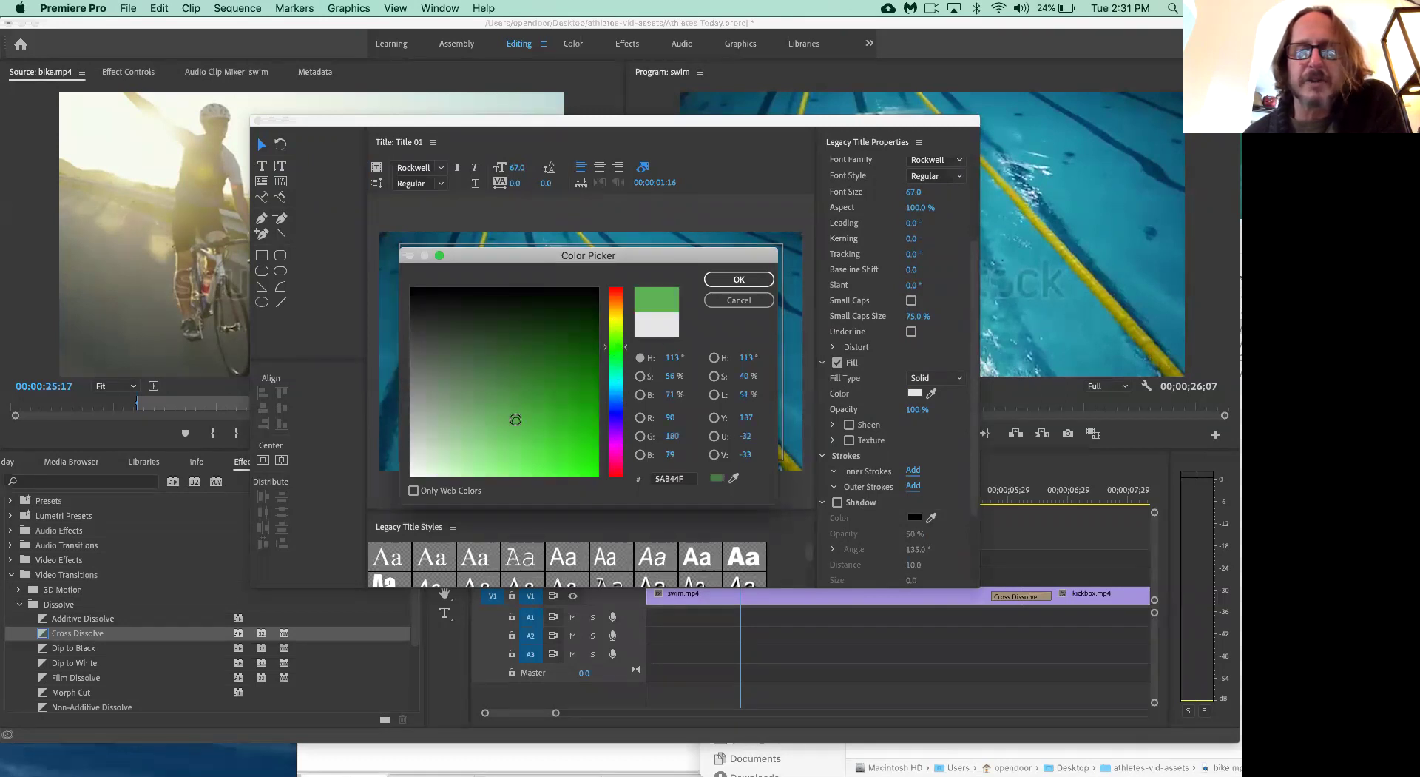
pyautogui.click(617, 380)
pyautogui.click(499, 376)
pyautogui.click(506, 325)
pyautogui.moveTo(493, 386); pyautogui.dragTo(498, 415)
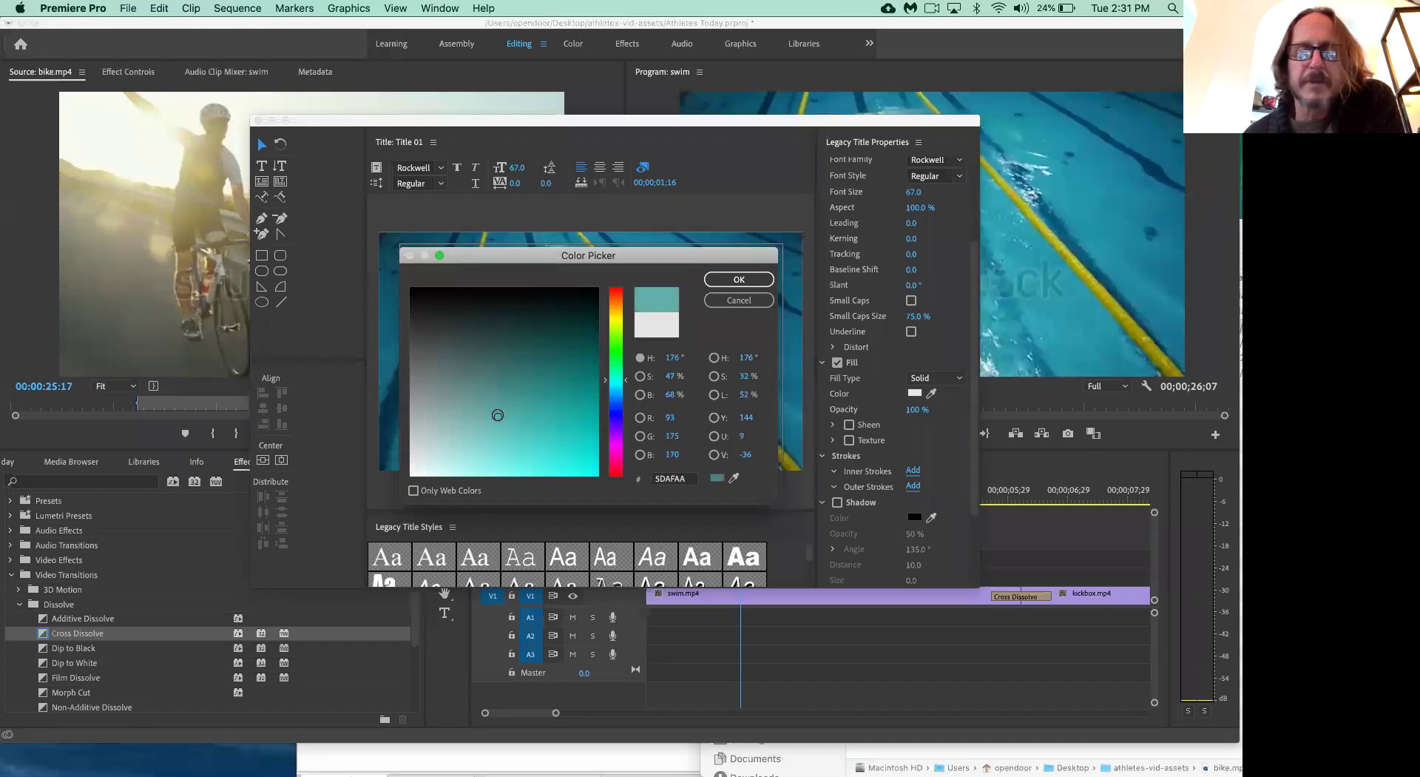
pyautogui.click(739, 279)
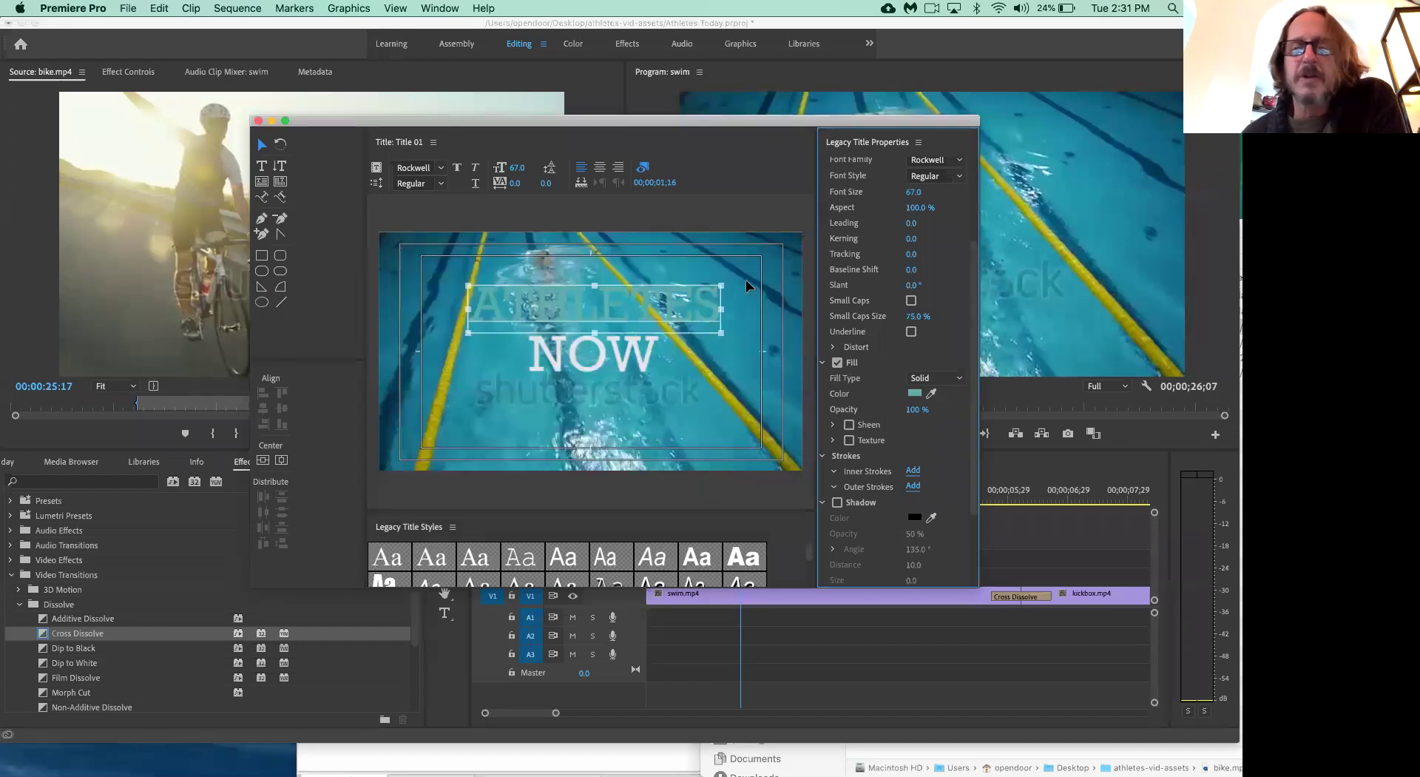
# - Try fill colors for ATHLETES sampled from the yellow lane line and from the footage beneath NOW
pyautogui.click(932, 397)
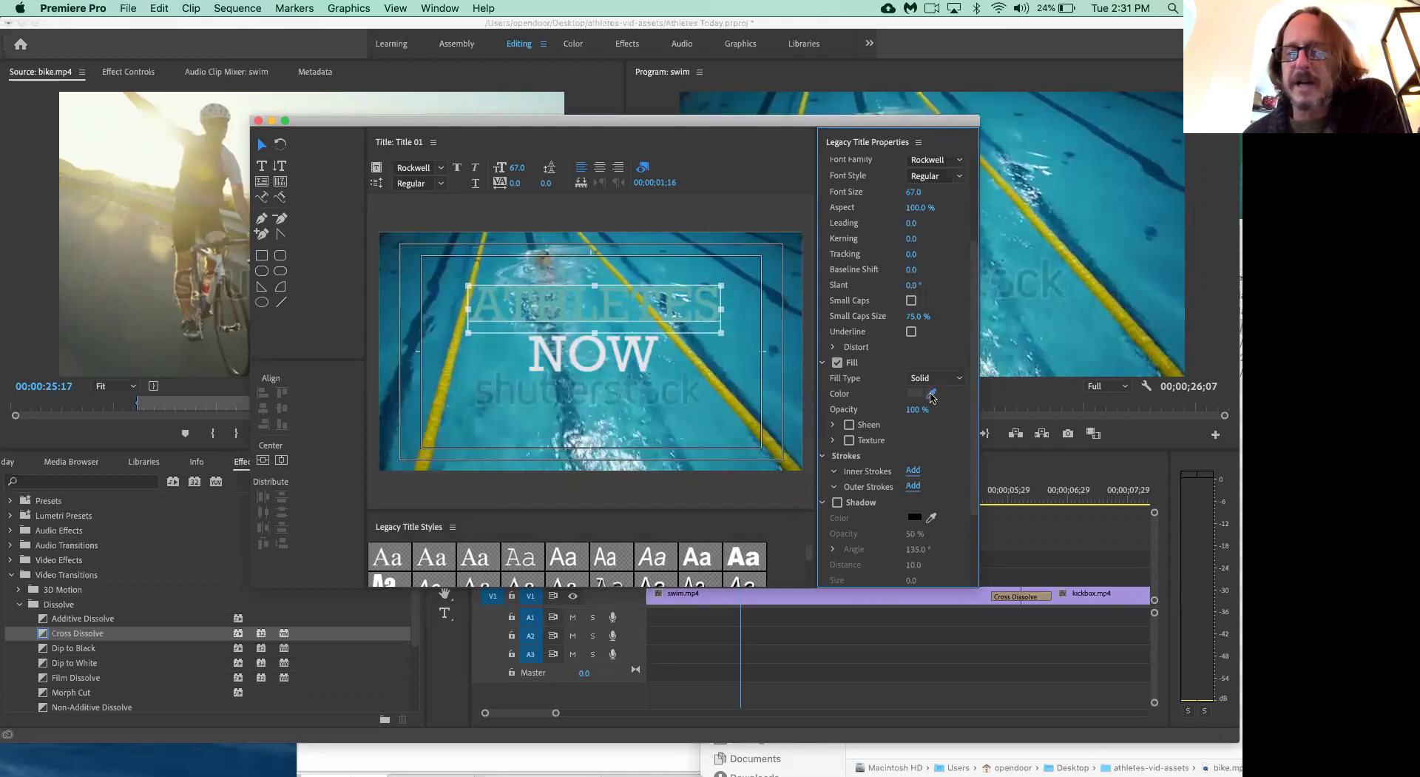
pyautogui.click(724, 394)
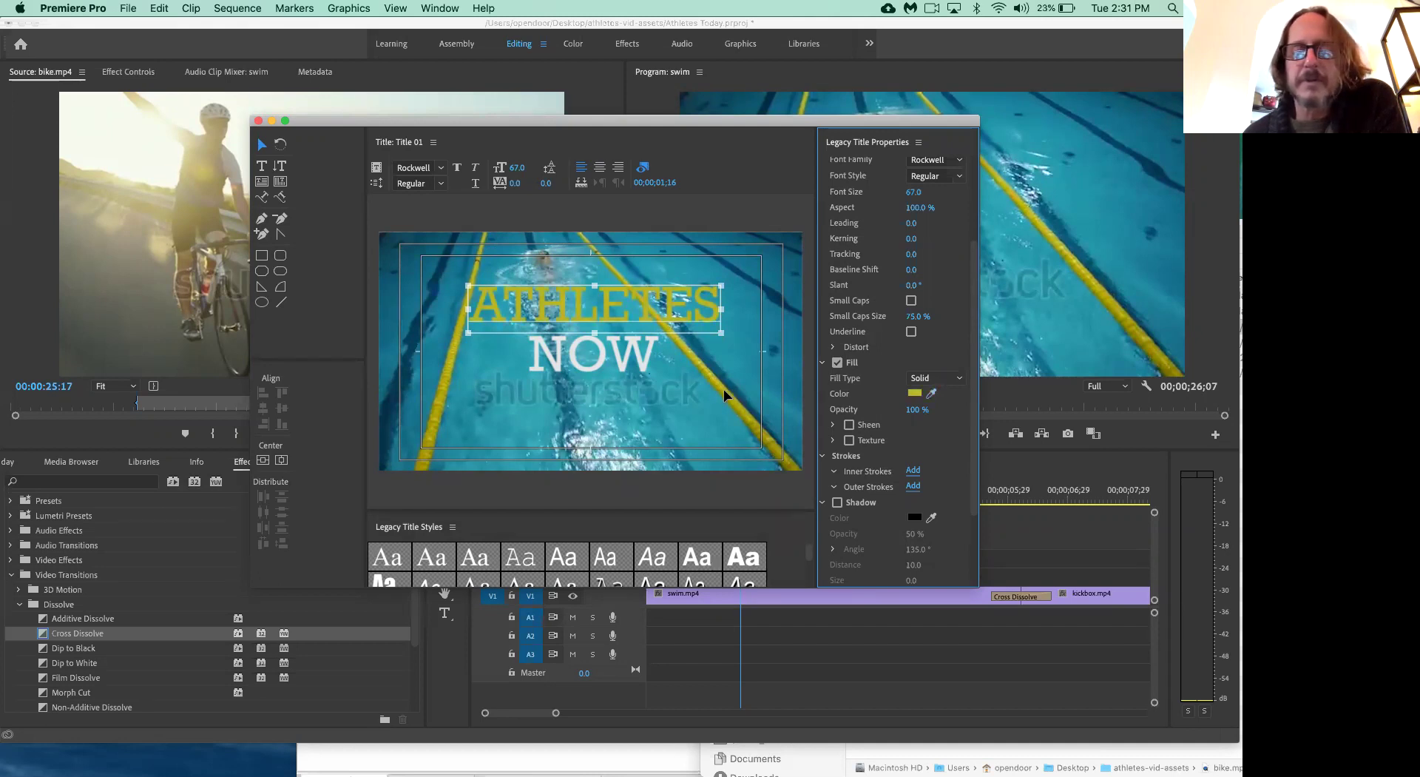
pyautogui.click(931, 397)
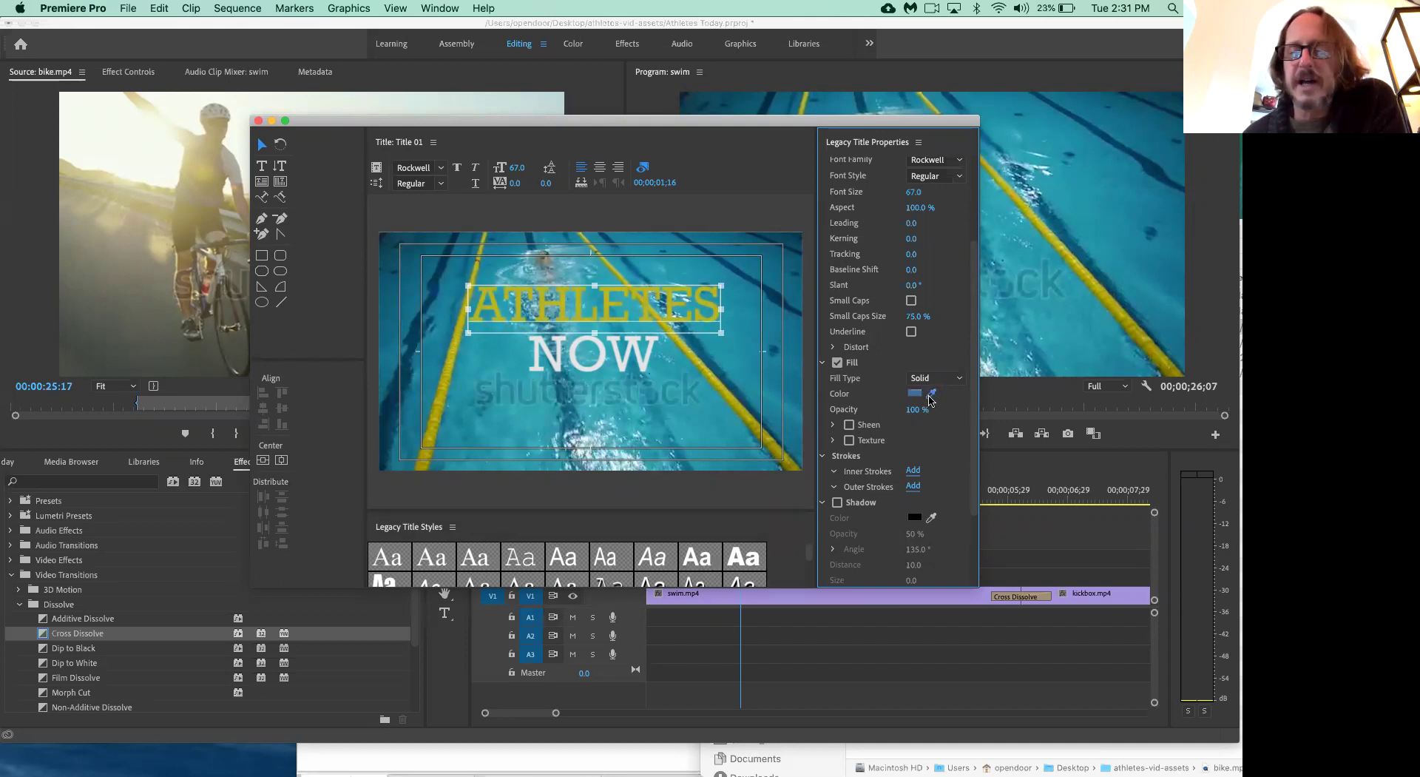
pyautogui.click(596, 374)
# - Fill the ATHLETES text with a dark blue sampled from the pool in the footage
pyautogui.click(931, 396)
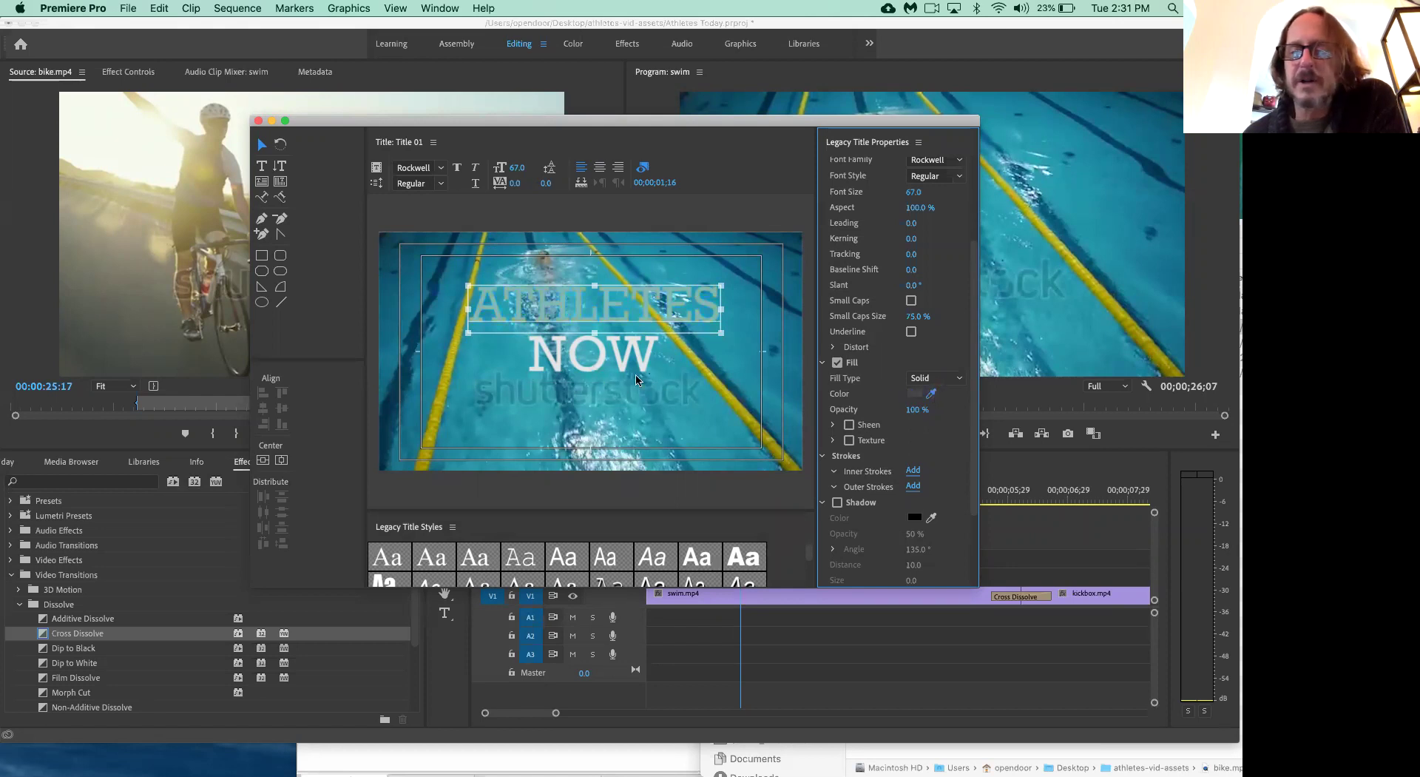
pyautogui.click(405, 379)
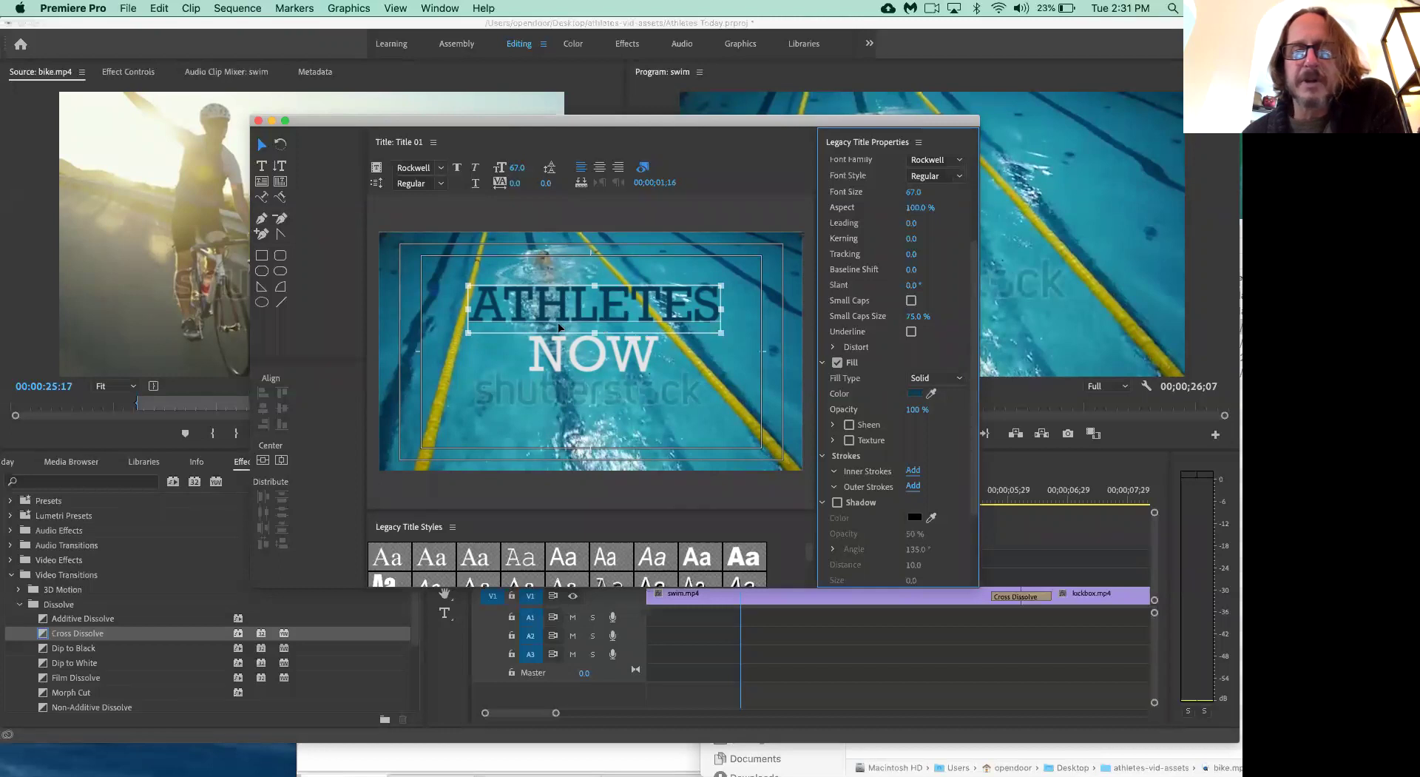
# - Fill the NOW text with a color sampled from the yellow lane line in the footage
pyautogui.click(617, 369)
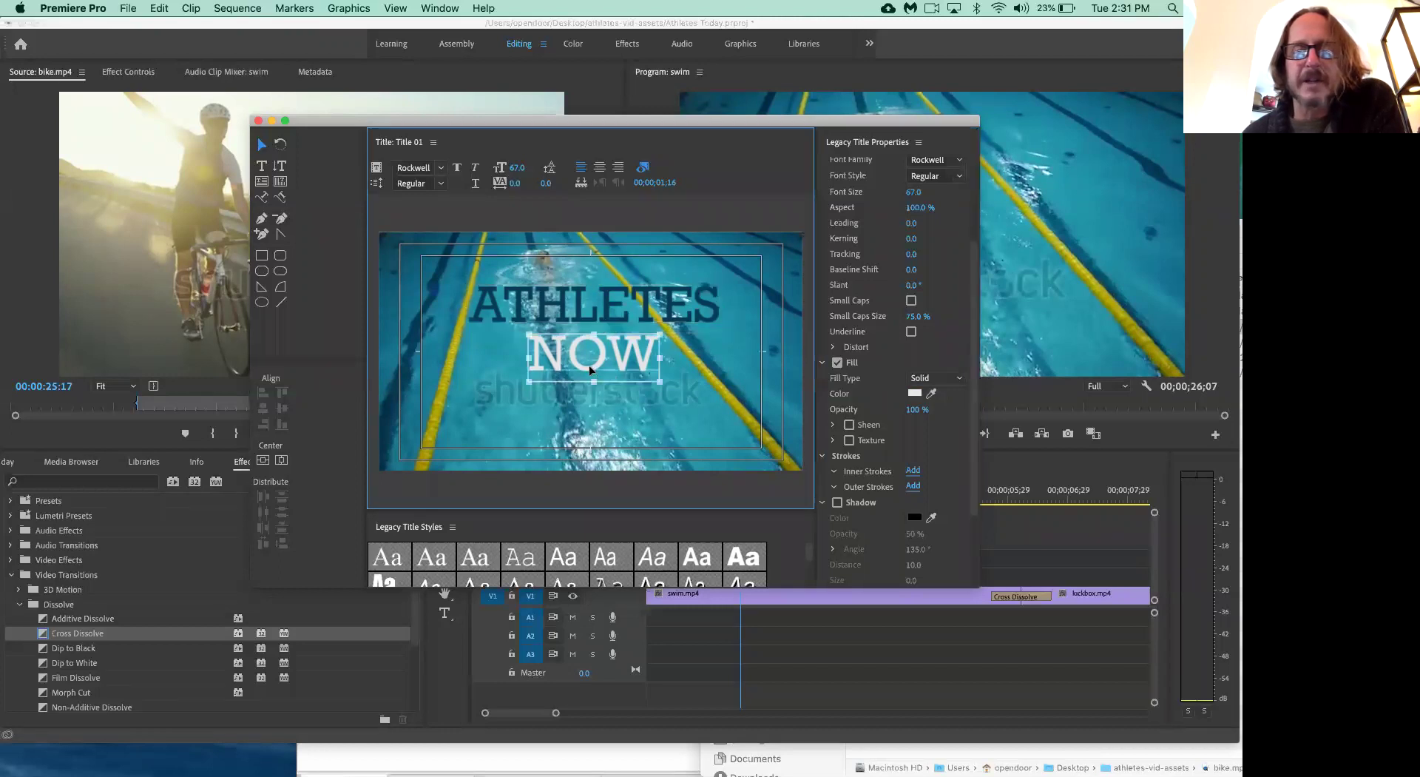
pyautogui.click(931, 393)
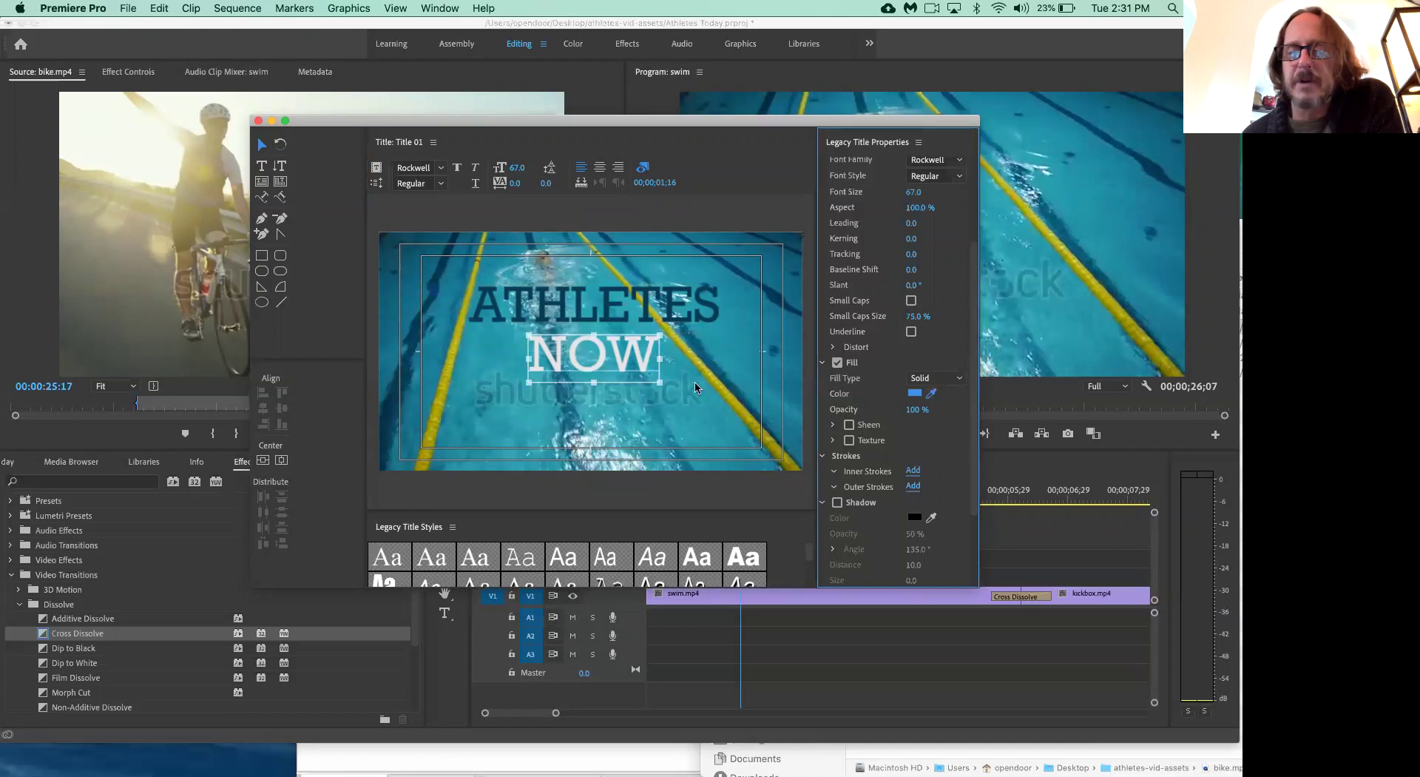
pyautogui.click(715, 381)
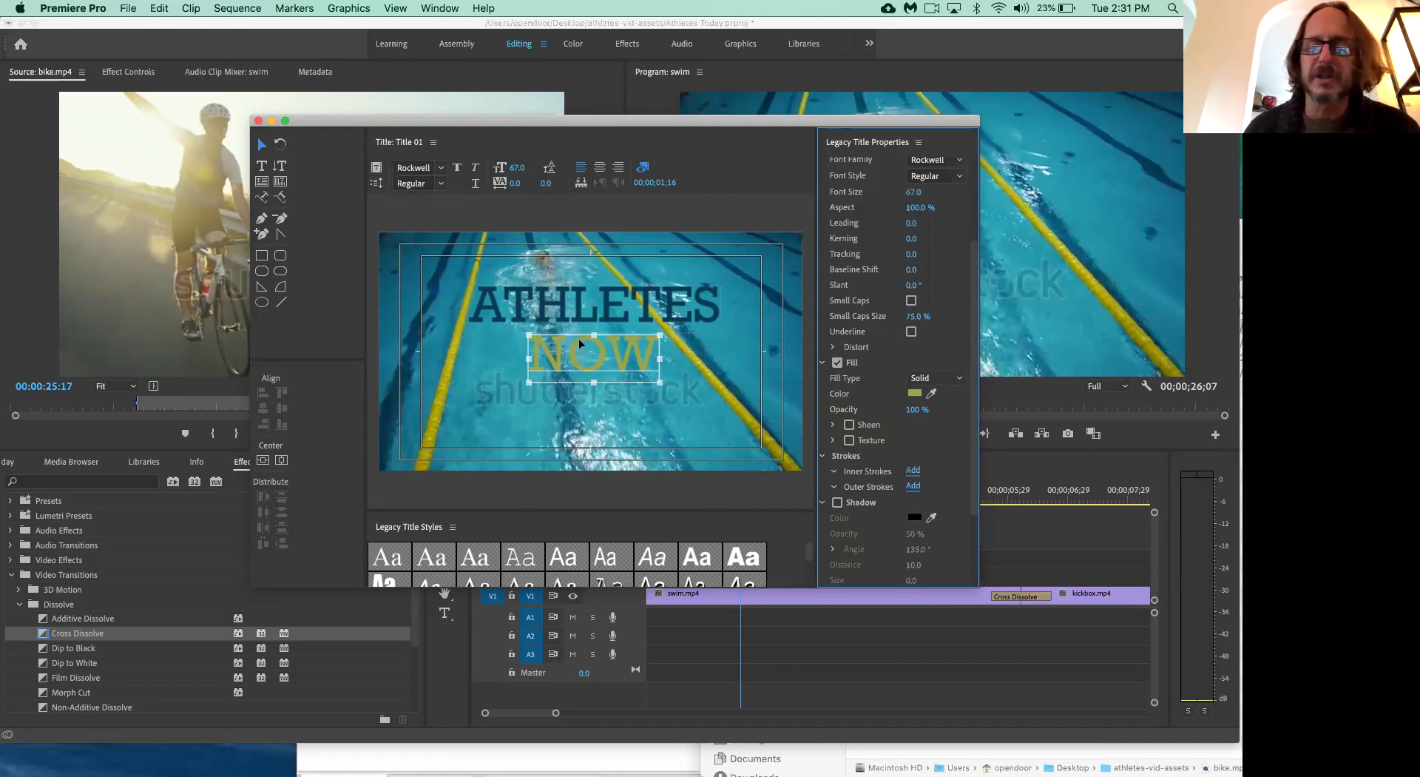
# - Turn on the shadow for both the NOW text and the ATHLETES text
pyautogui.scroll(-3, 882, 462)
pyautogui.scroll(-1, 882, 462)
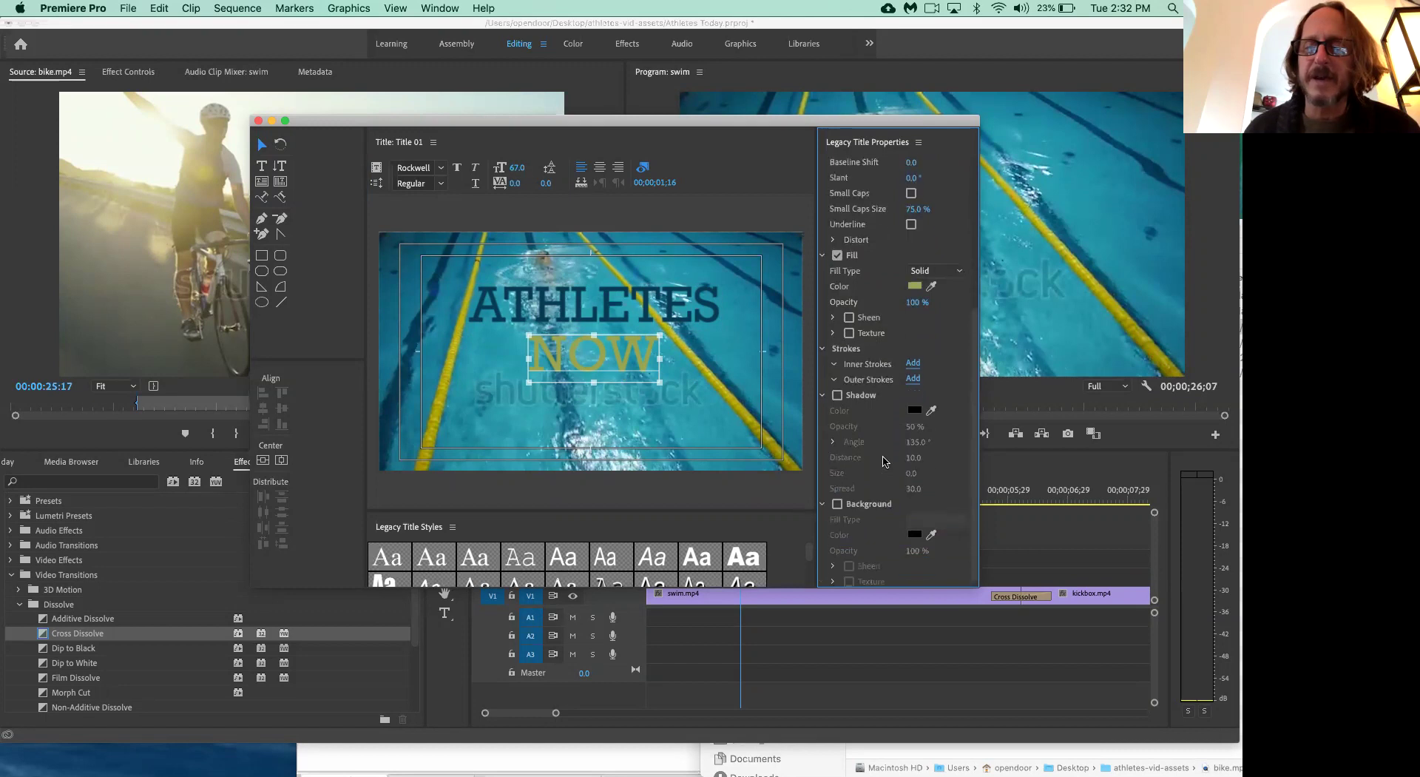
pyautogui.click(838, 393)
pyautogui.click(640, 322)
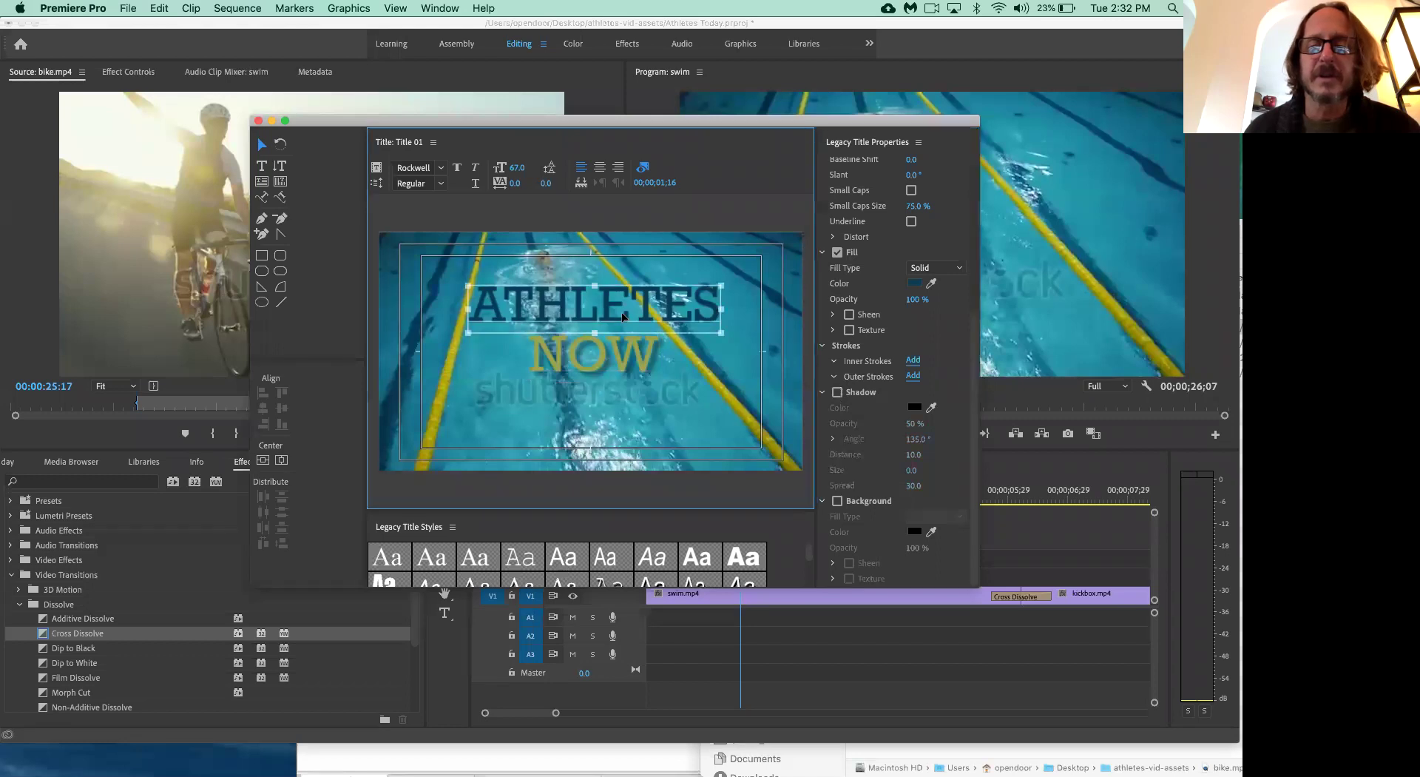
pyautogui.click(838, 393)
# - Change the NOW text's fill to a lighter, less saturated shade of its yellow-green color
pyautogui.click(641, 366)
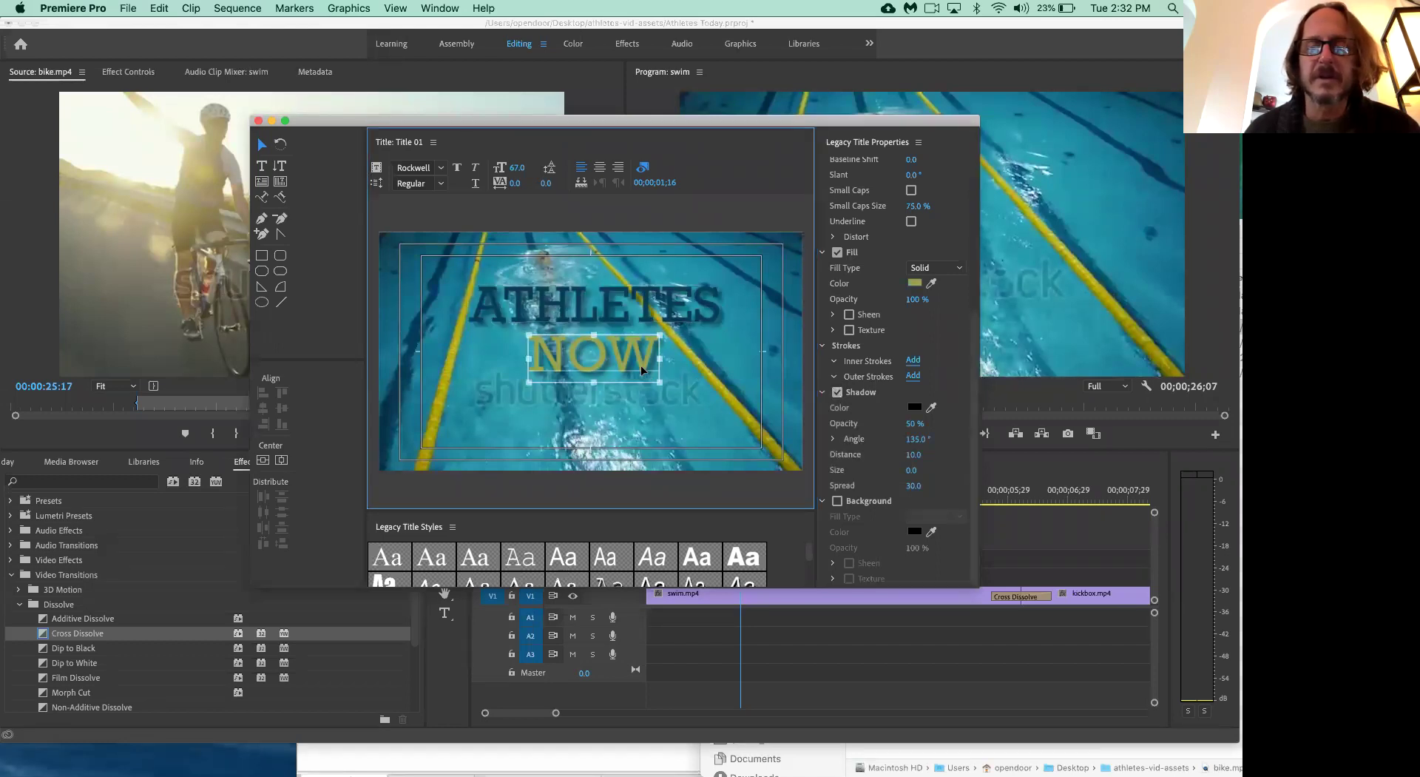
pyautogui.click(915, 283)
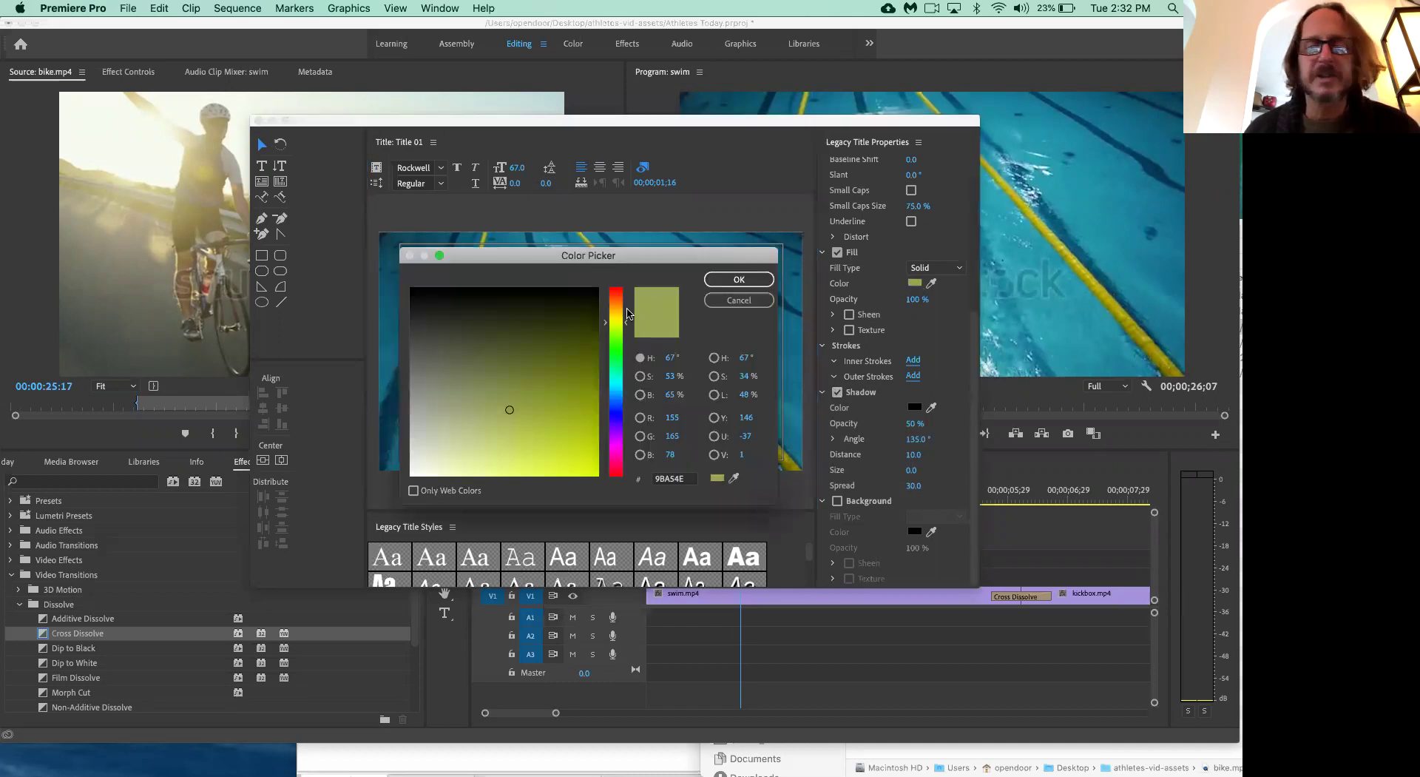
pyautogui.click(455, 438)
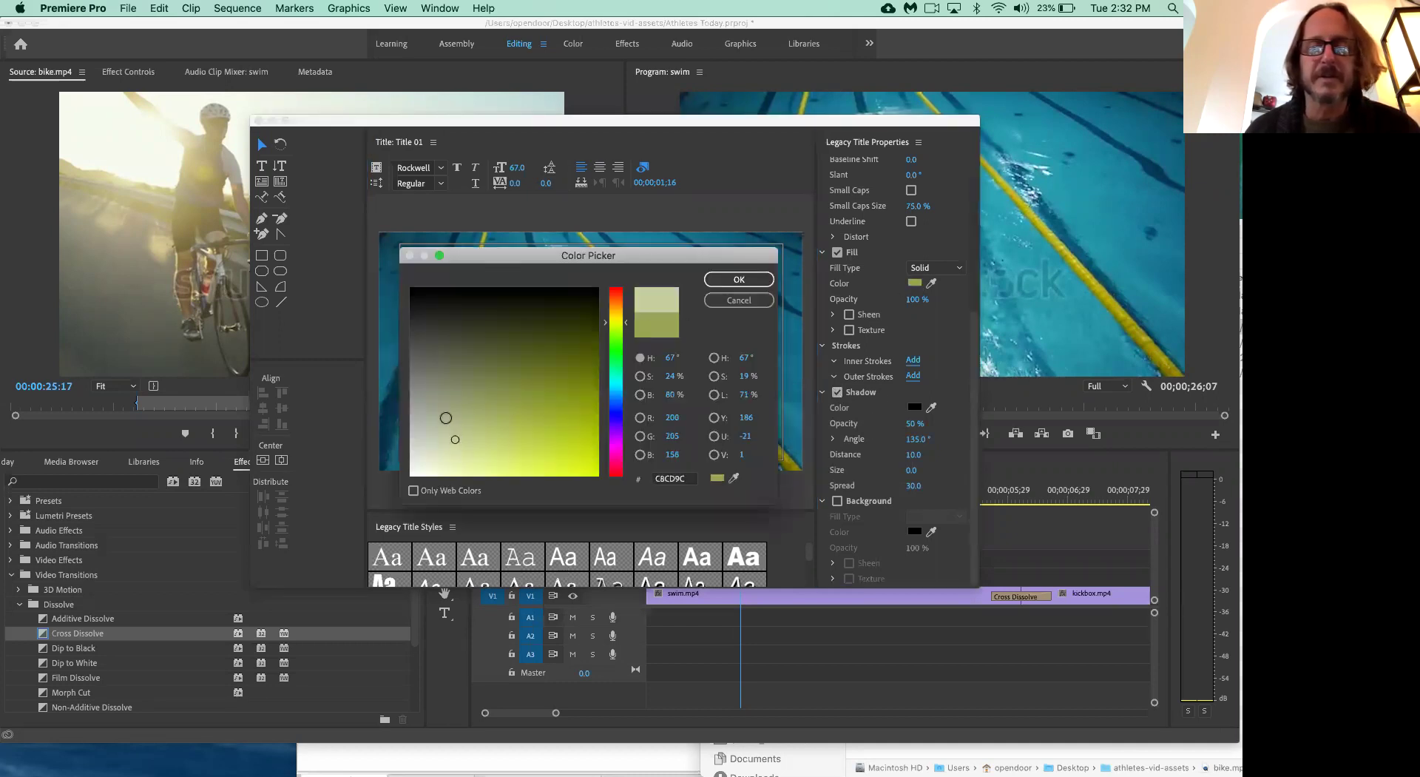
pyautogui.click(500, 402)
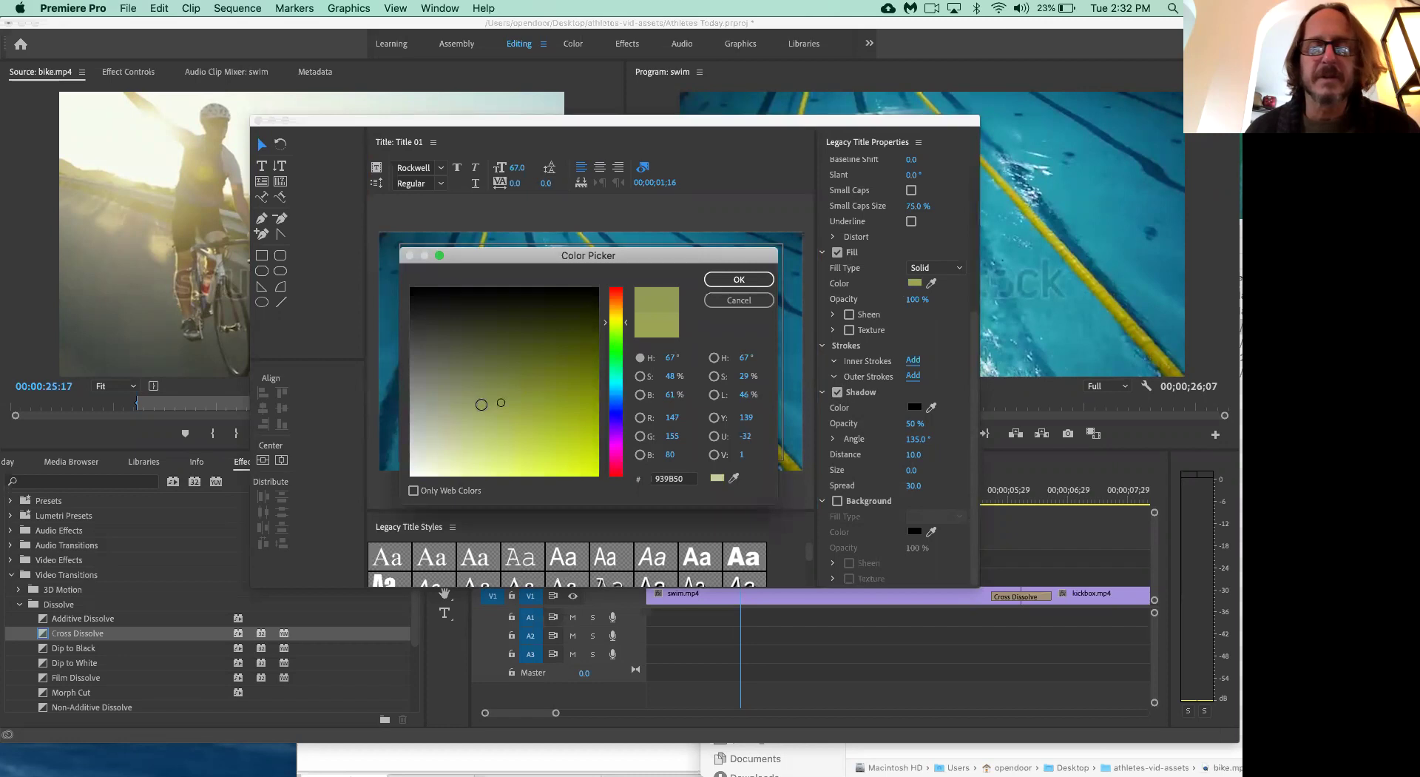
pyautogui.click(471, 417)
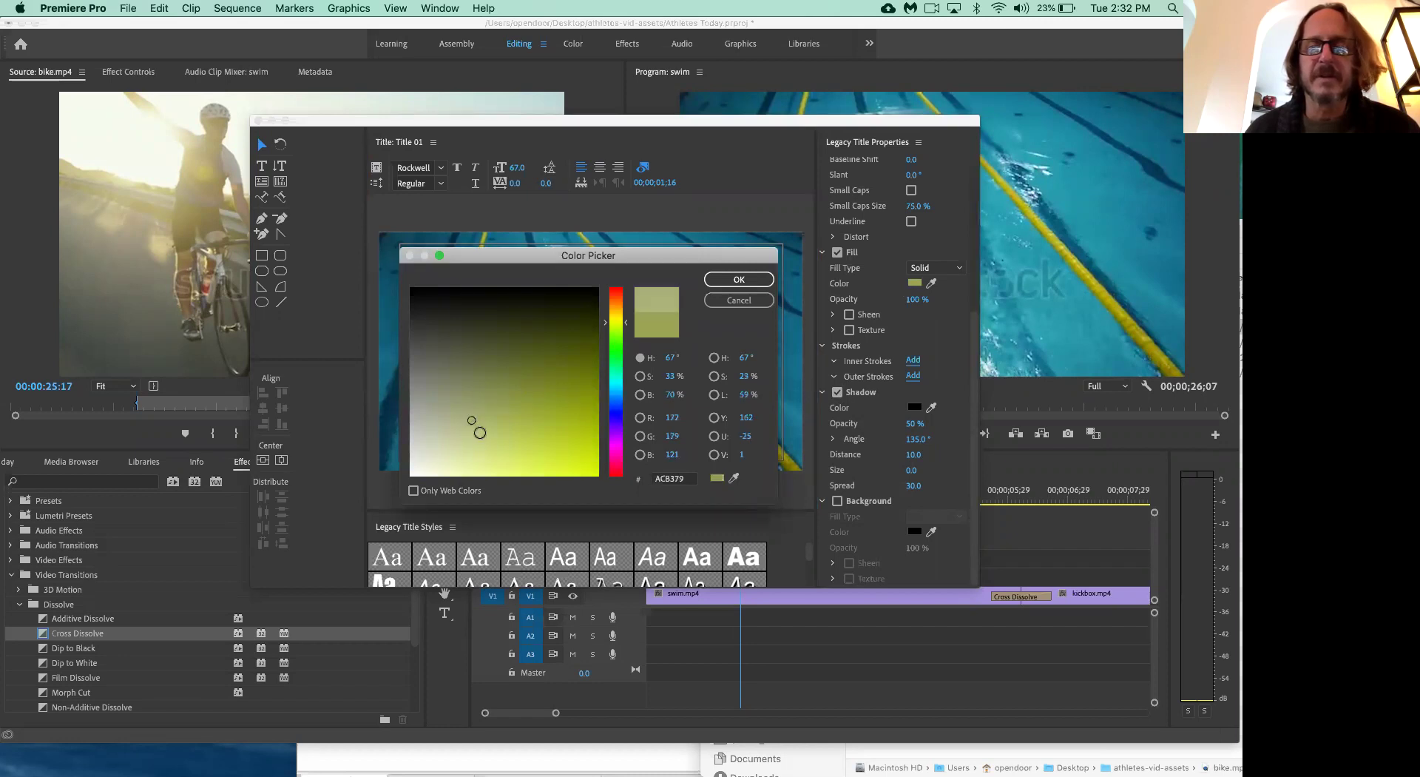
pyautogui.click(481, 433)
pyautogui.click(736, 282)
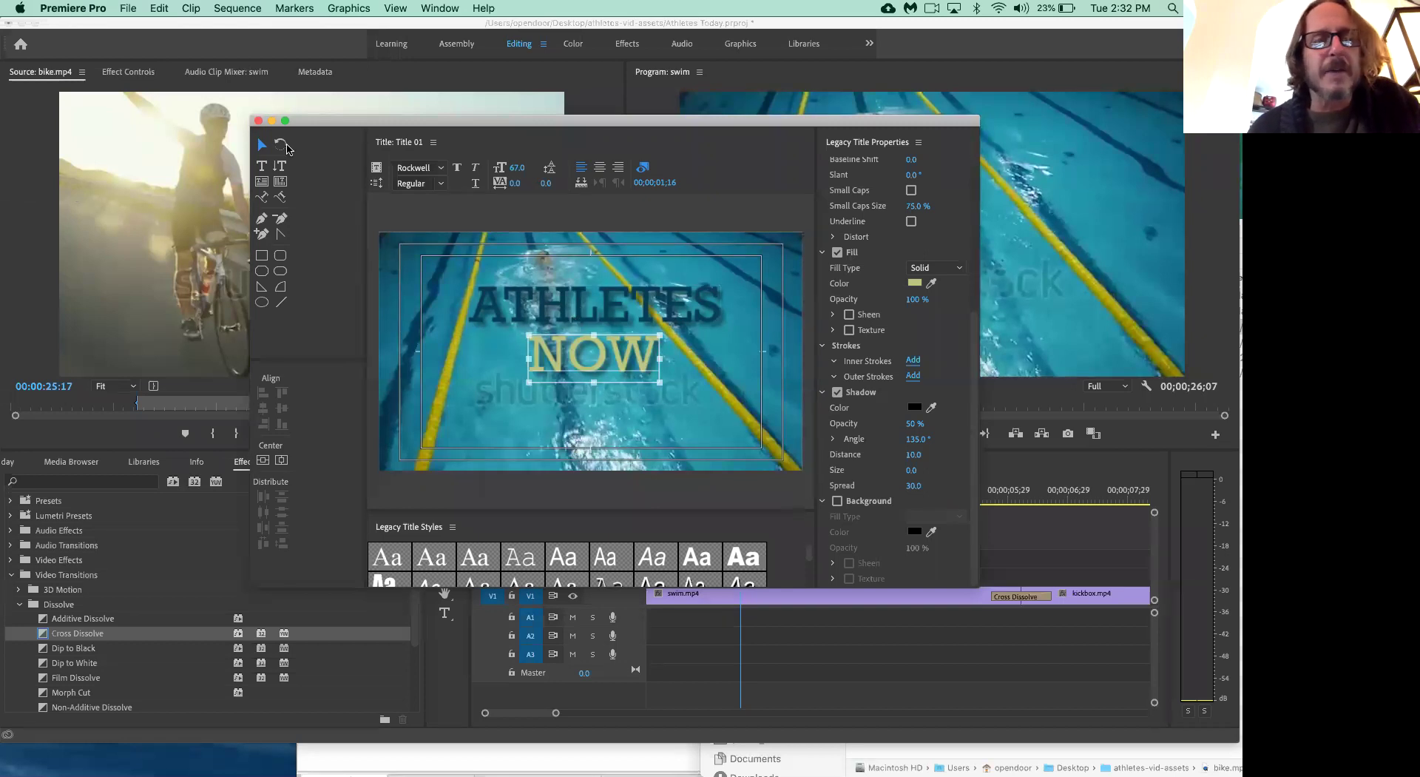
# - Close the title designer and show the Athletes Today project's media items in place of the effects list
pyautogui.moveTo(296, 123); pyautogui.dragTo(403, 119)
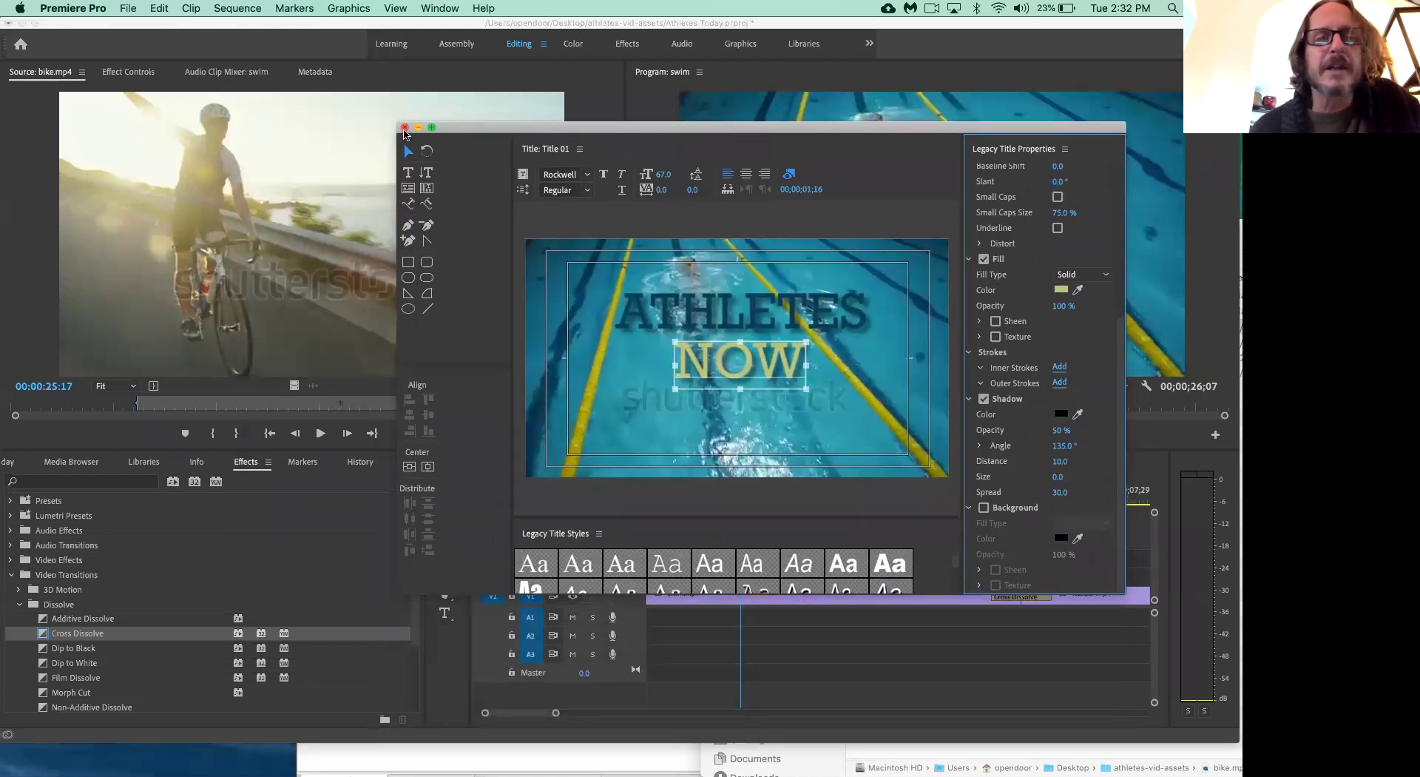
pyautogui.click(404, 128)
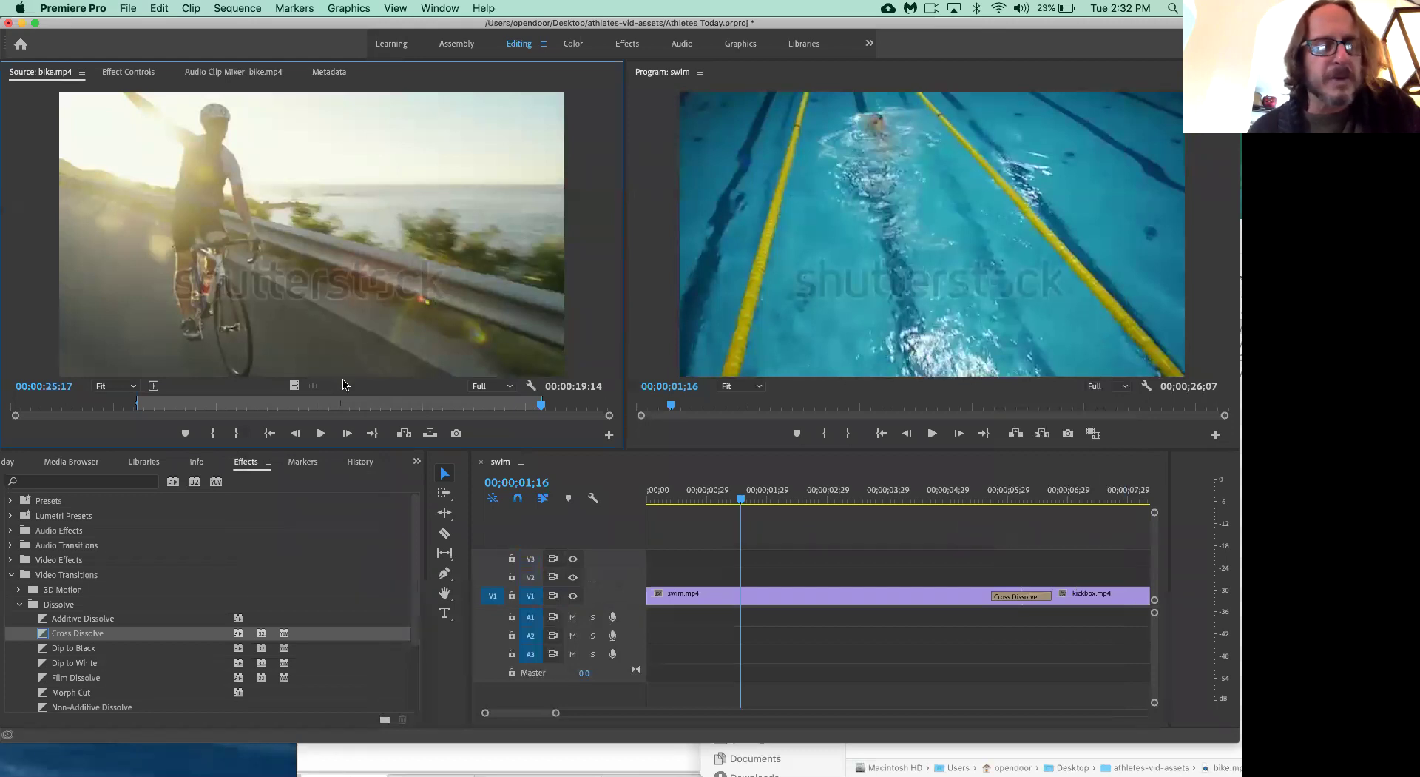
pyautogui.click(12, 576)
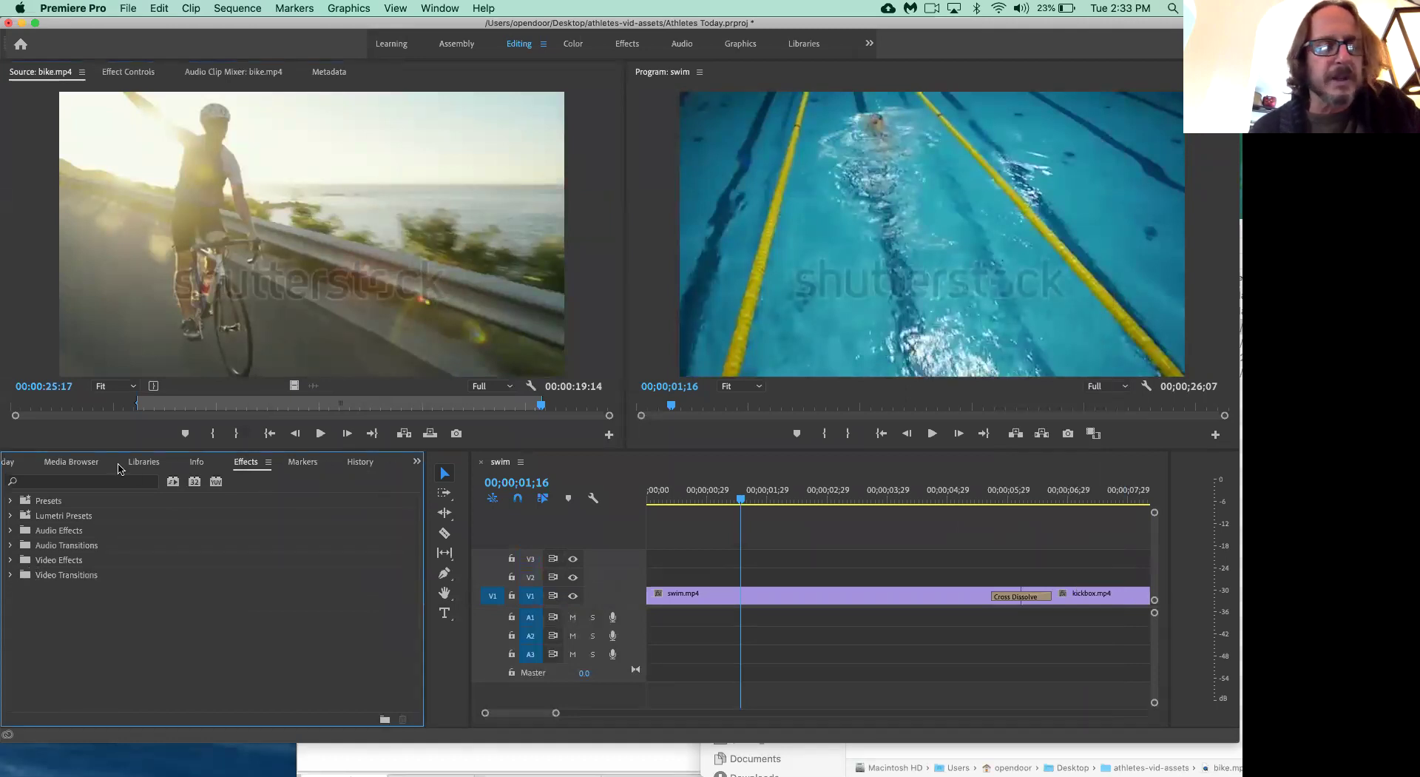
pyautogui.click(12, 465)
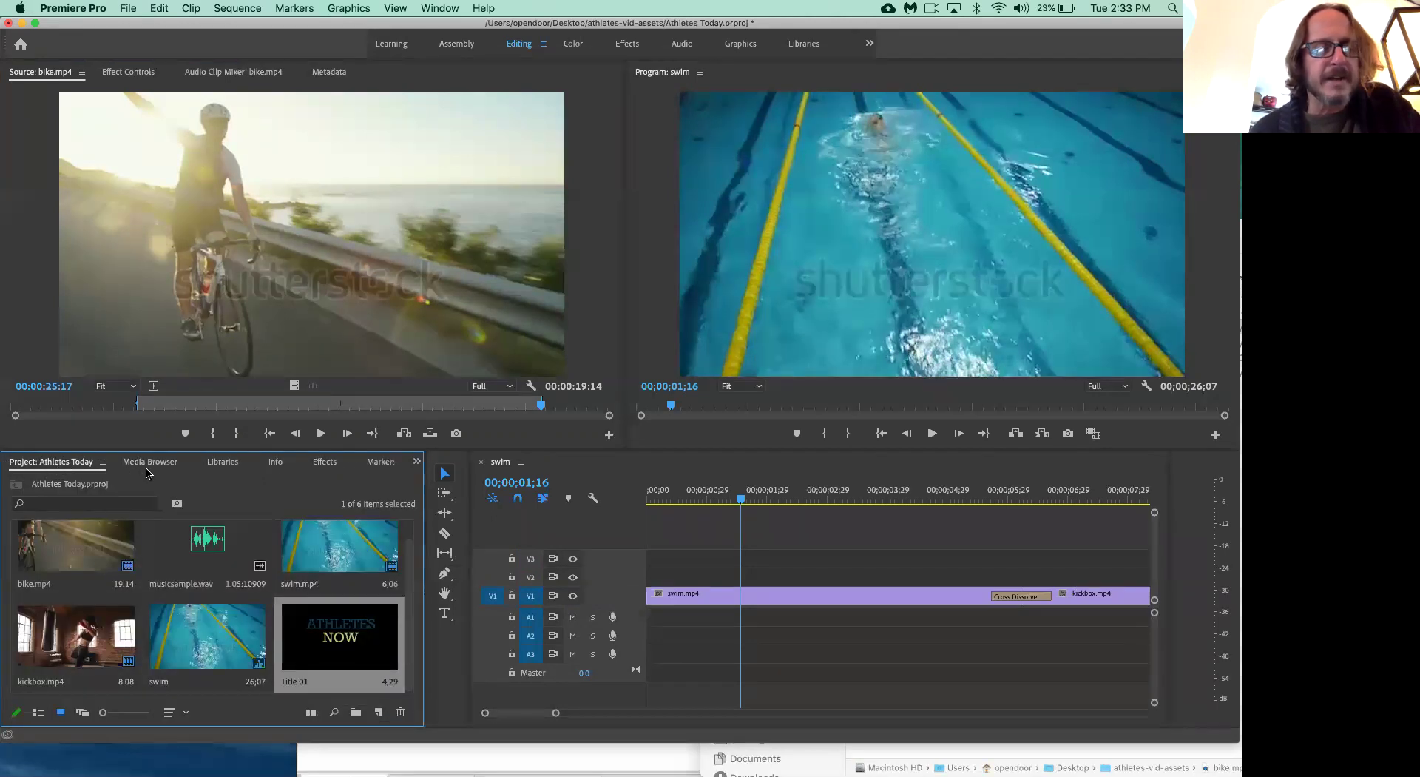
pyautogui.click(417, 462)
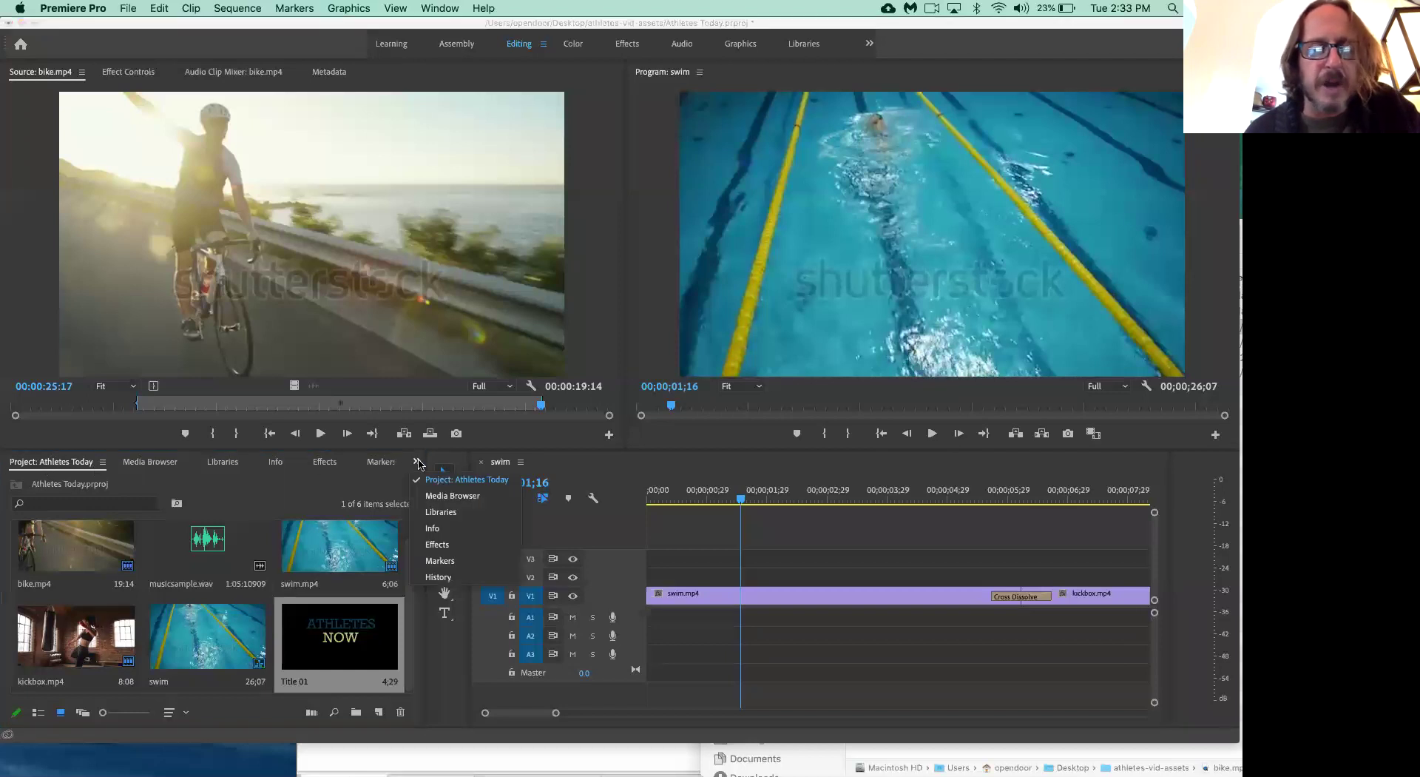
pyautogui.click(449, 481)
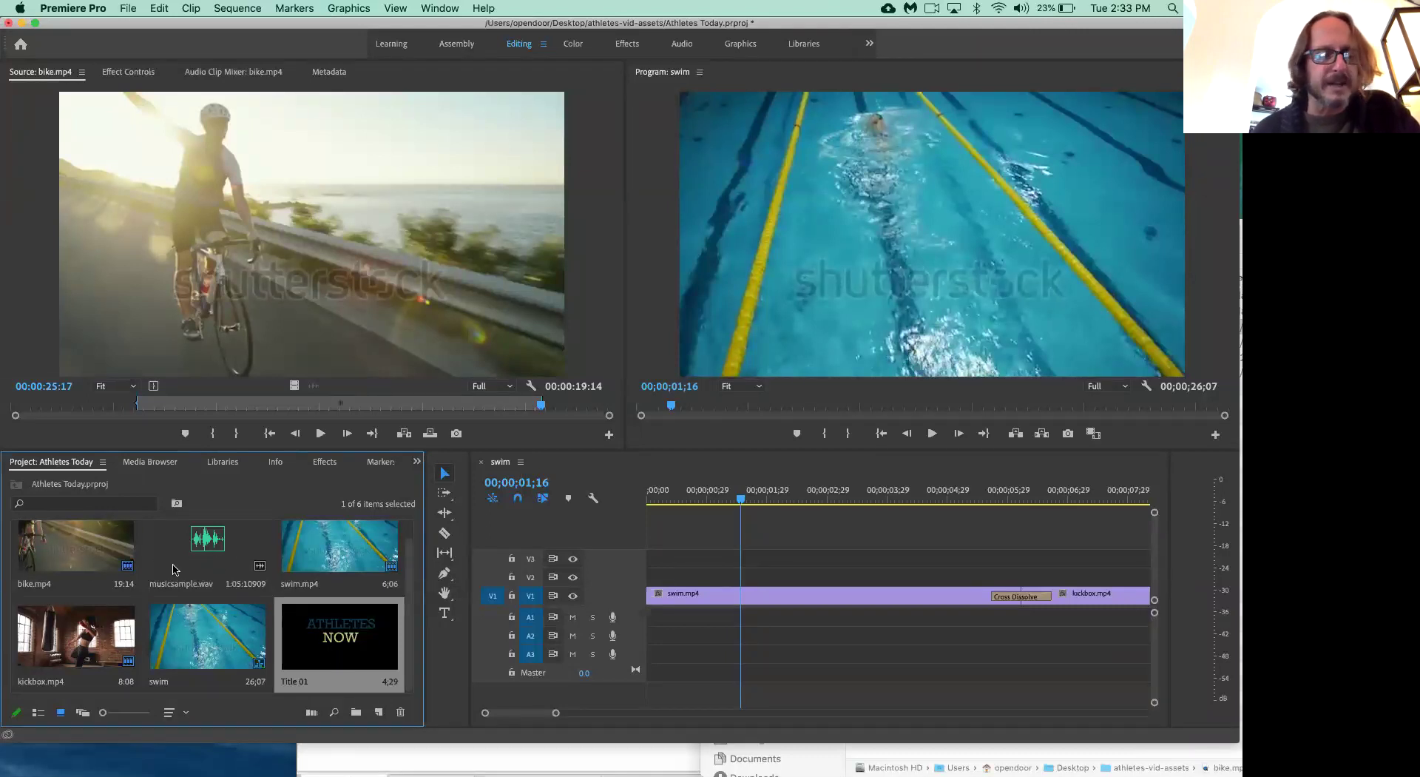
pyautogui.click(692, 621)
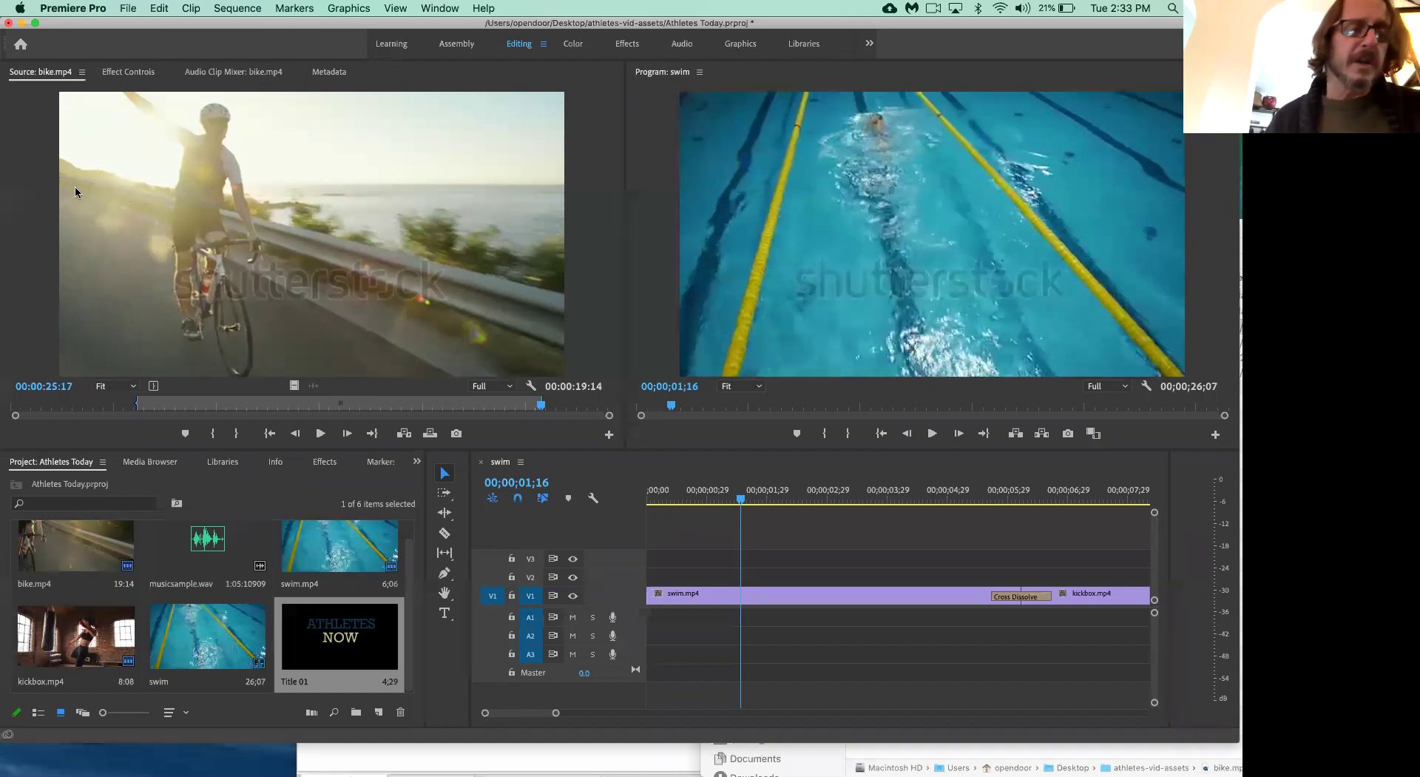
pyautogui.click(327, 658)
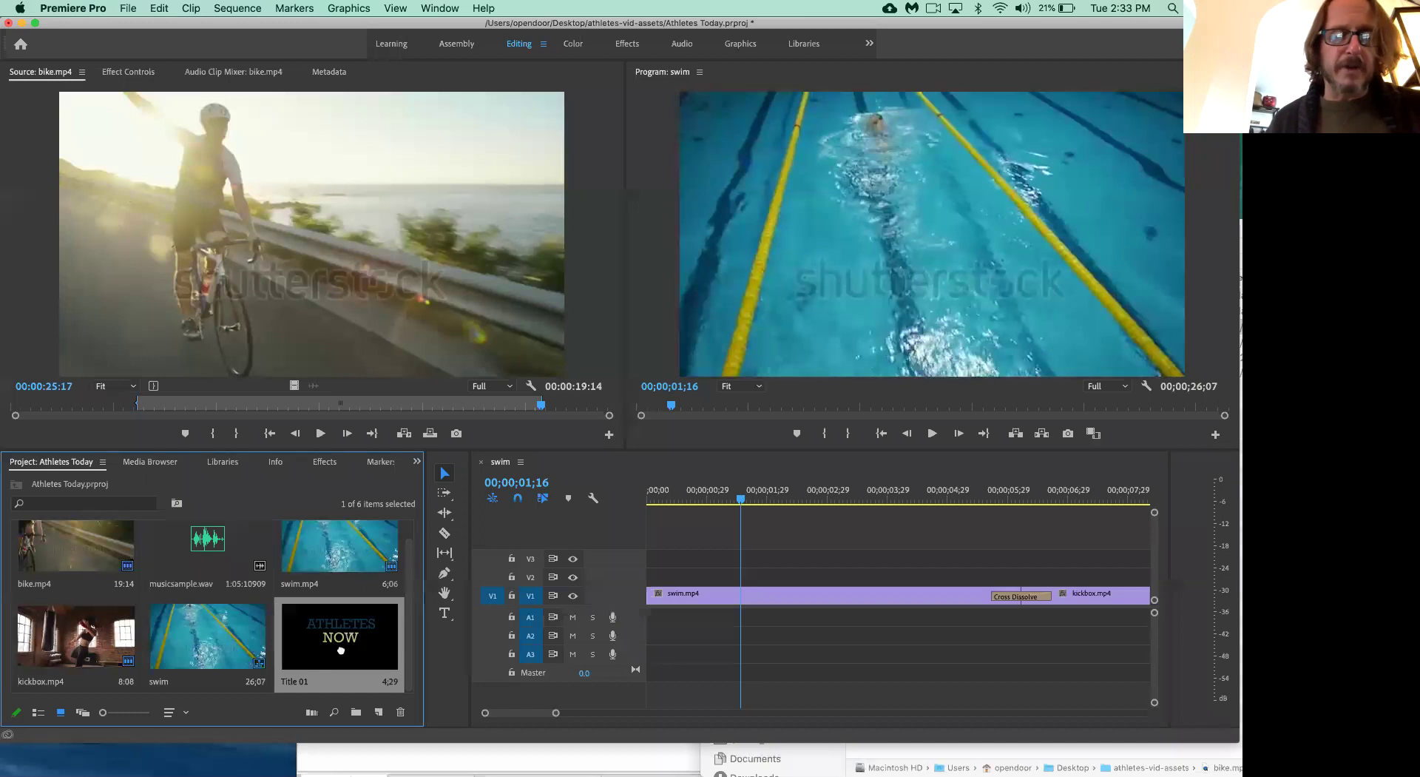
pyautogui.moveTo(340, 650); pyautogui.dragTo(744, 580)
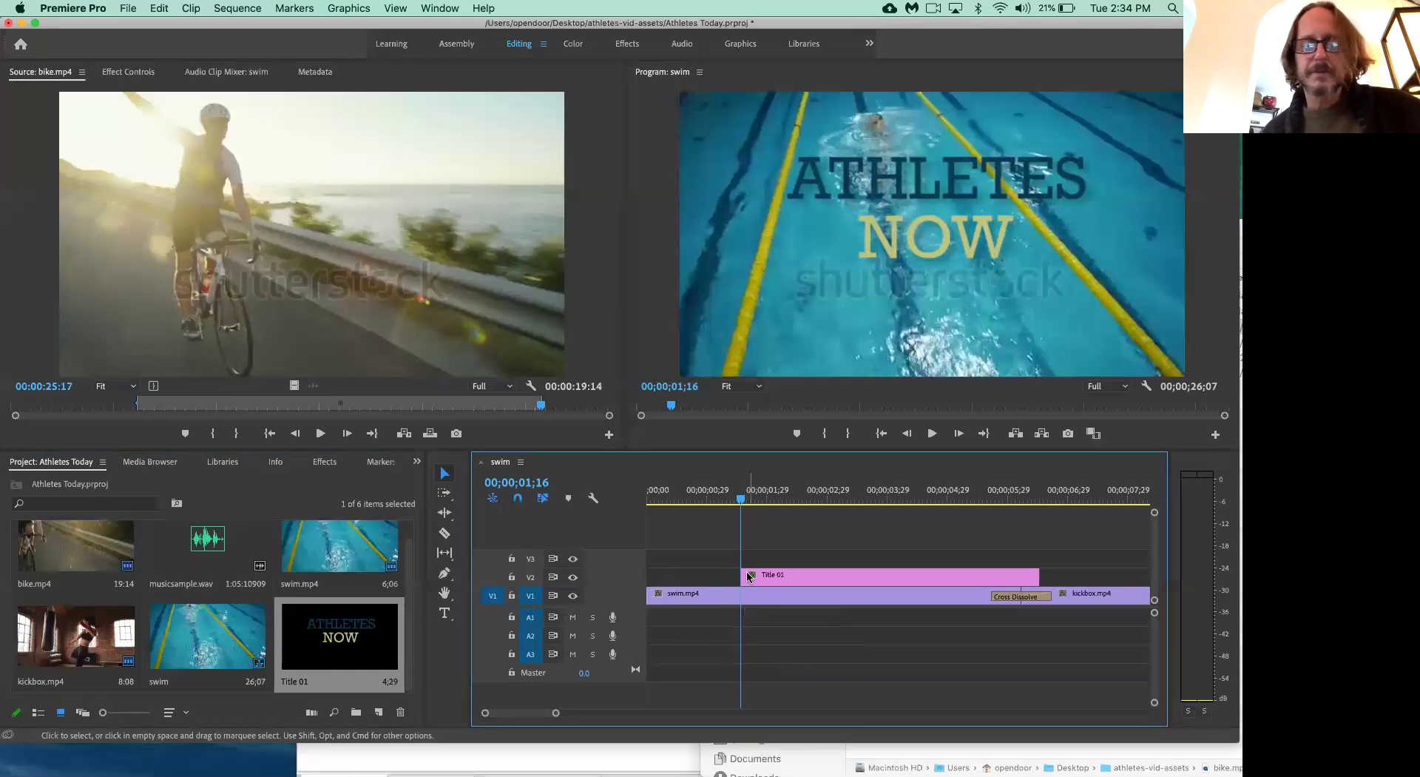
pyautogui.click(811, 570)
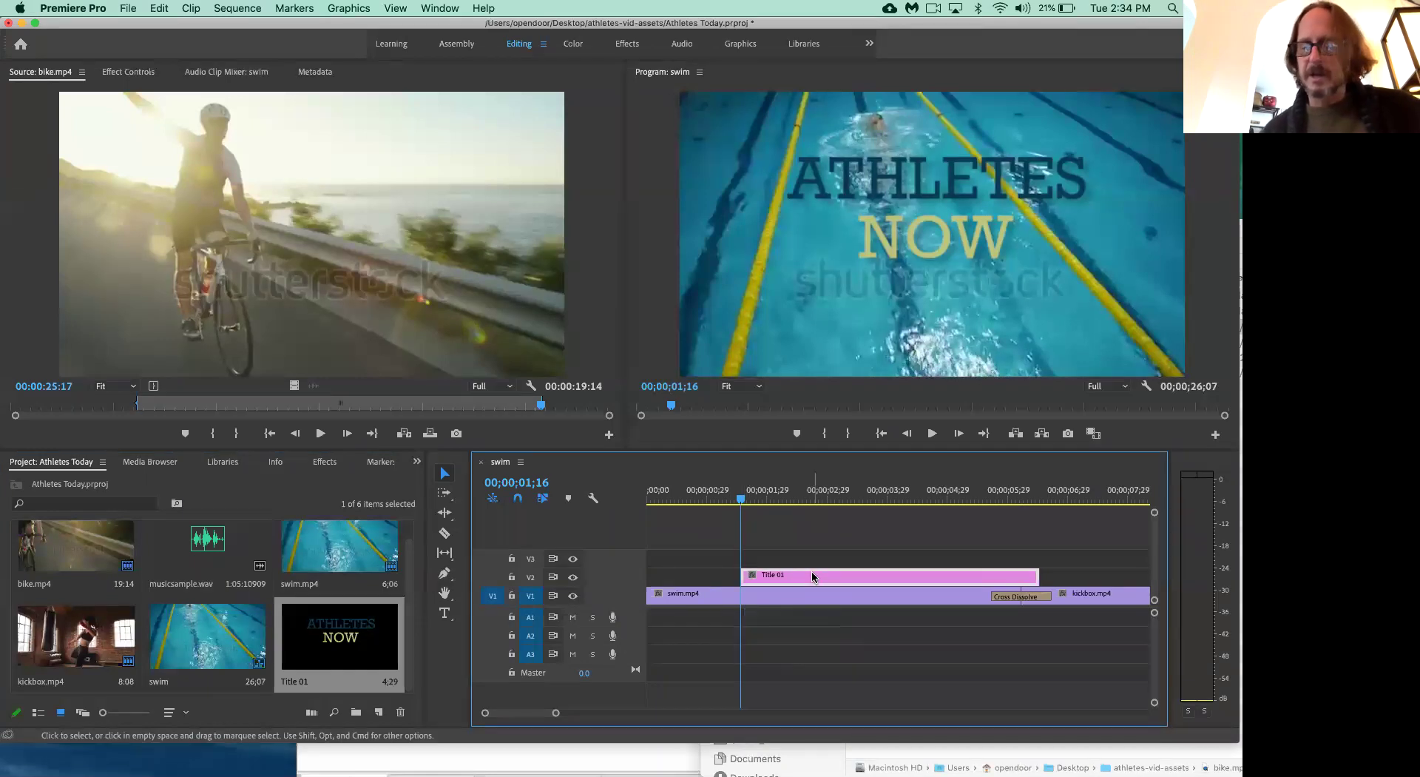
pyautogui.press('BackSpace')
pyautogui.doubleClick(346, 658)
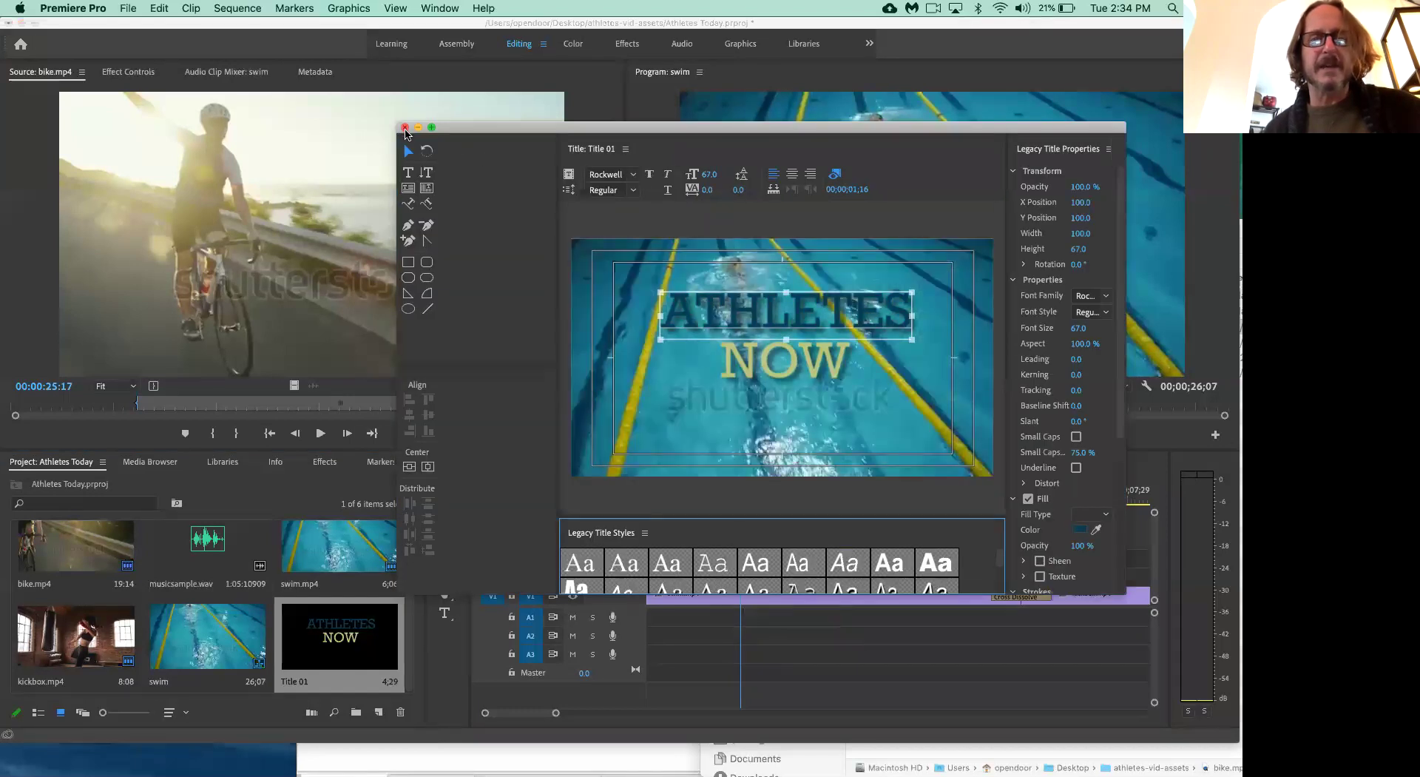
pyautogui.click(404, 128)
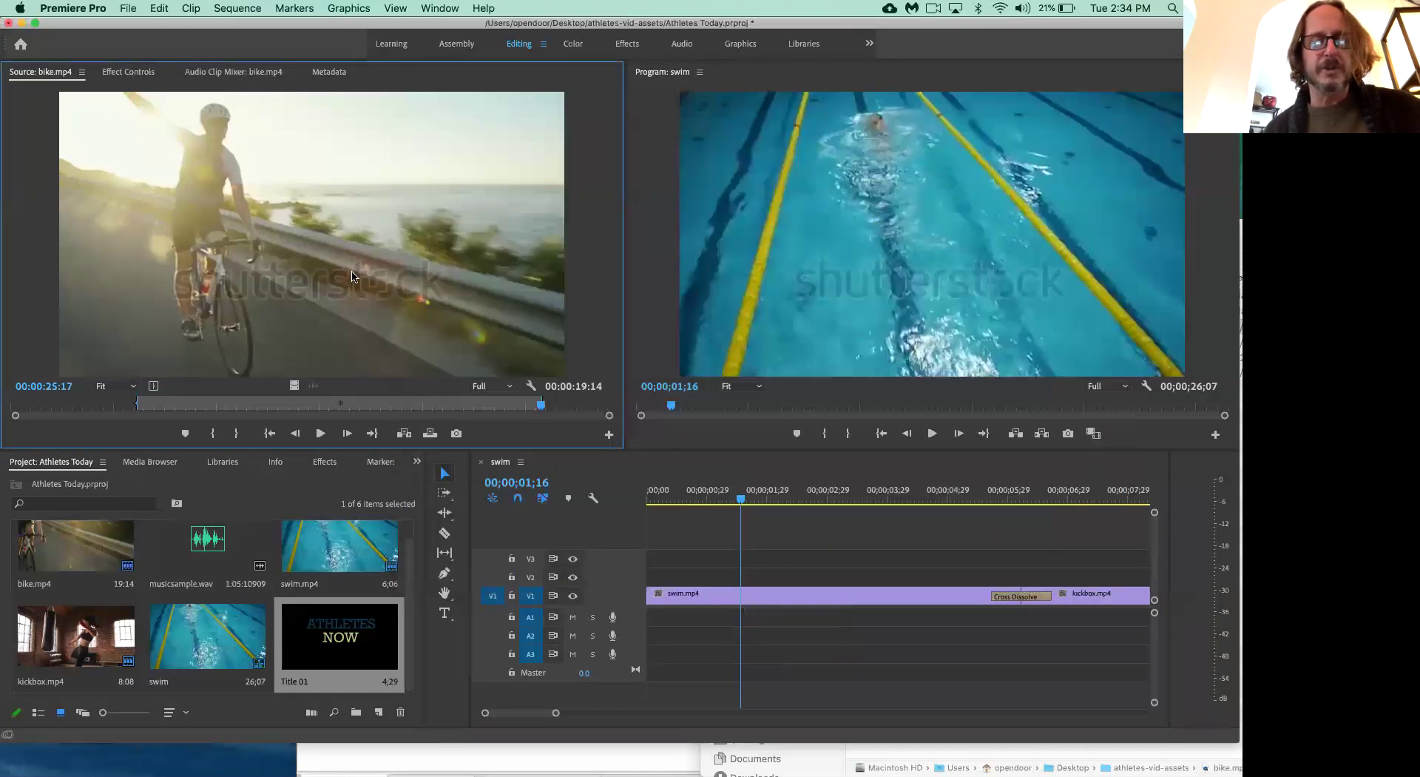
# - Place Title 01 on track V2 above the swim clip, starting at 00;00;01;16, and play the sequence from the beginning
pyautogui.moveTo(341, 655); pyautogui.dragTo(743, 580)
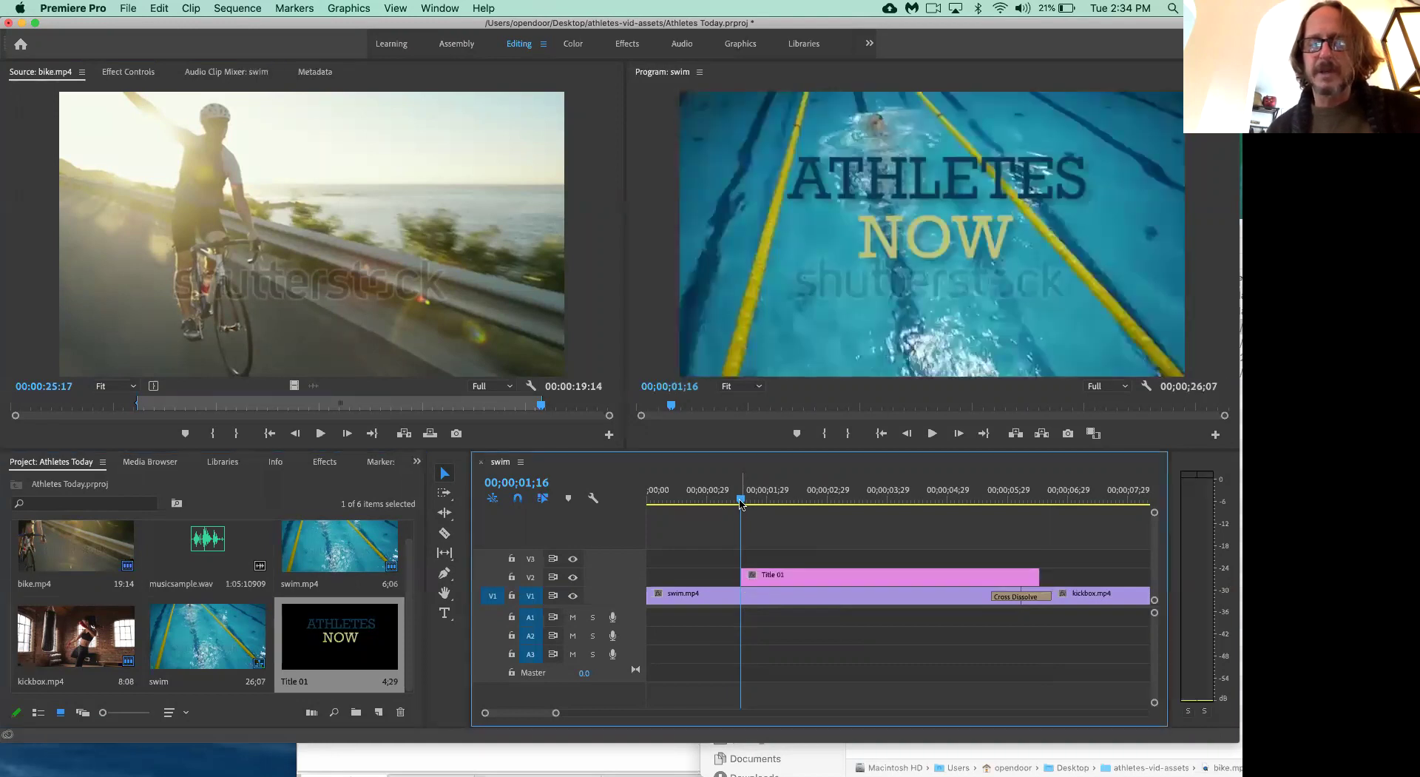
pyautogui.moveTo(742, 502); pyautogui.dragTo(426, 490)
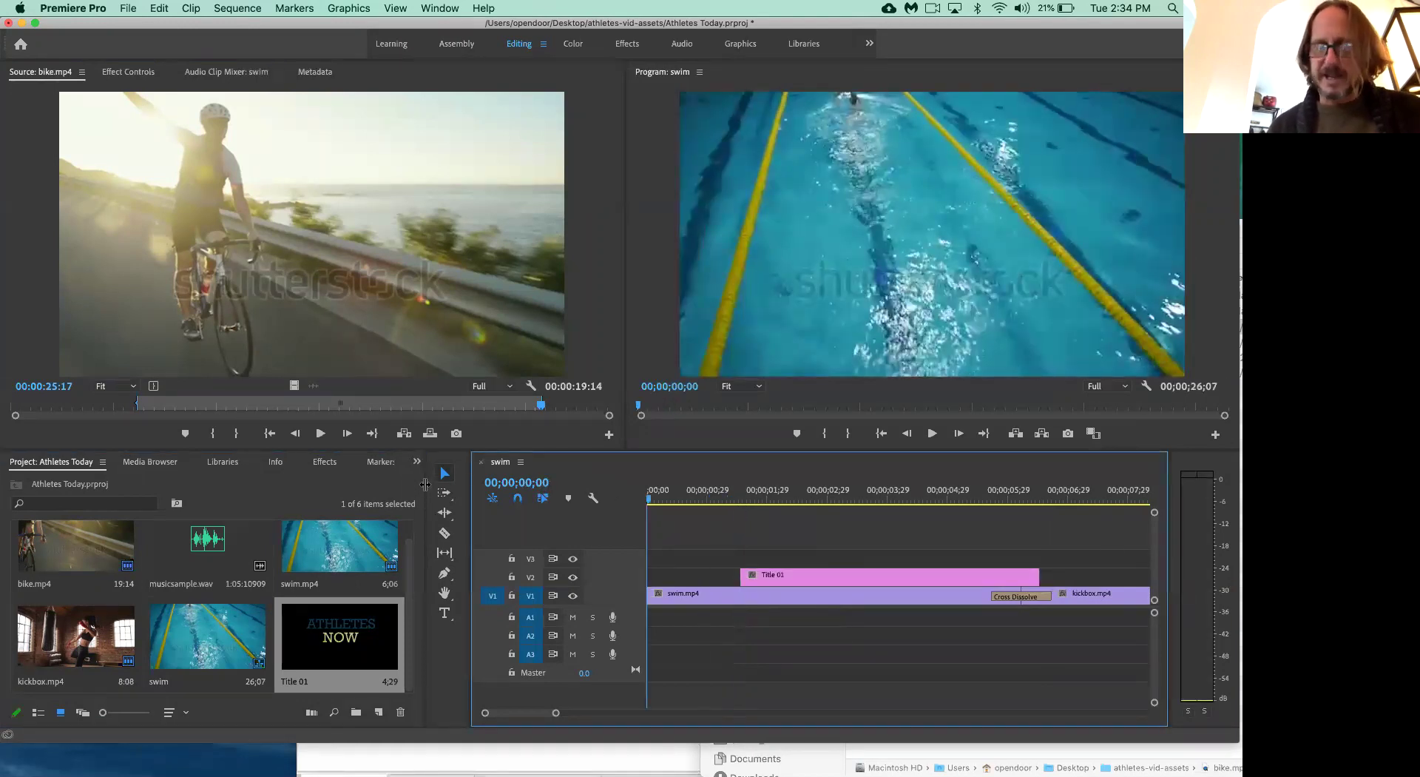
pyautogui.press('space')
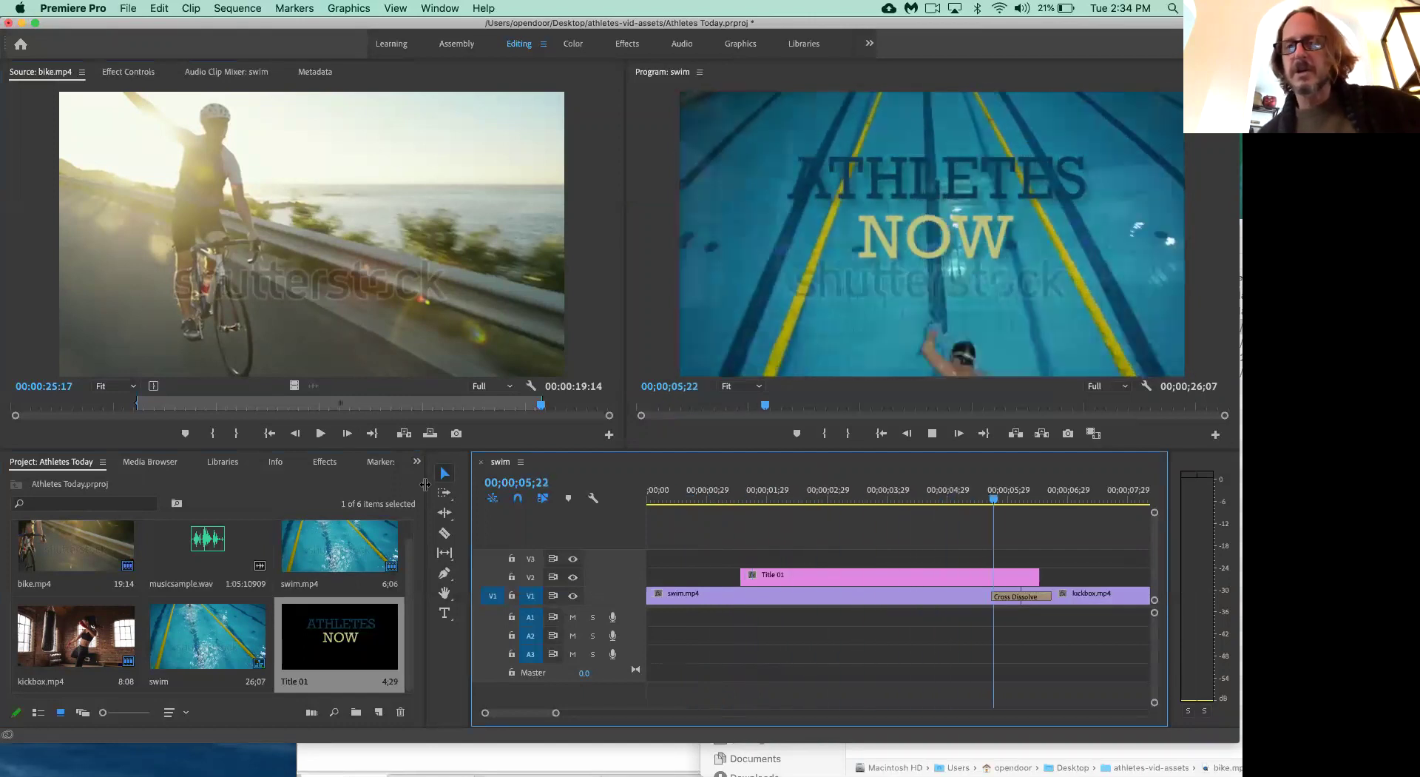
pyautogui.press('space')
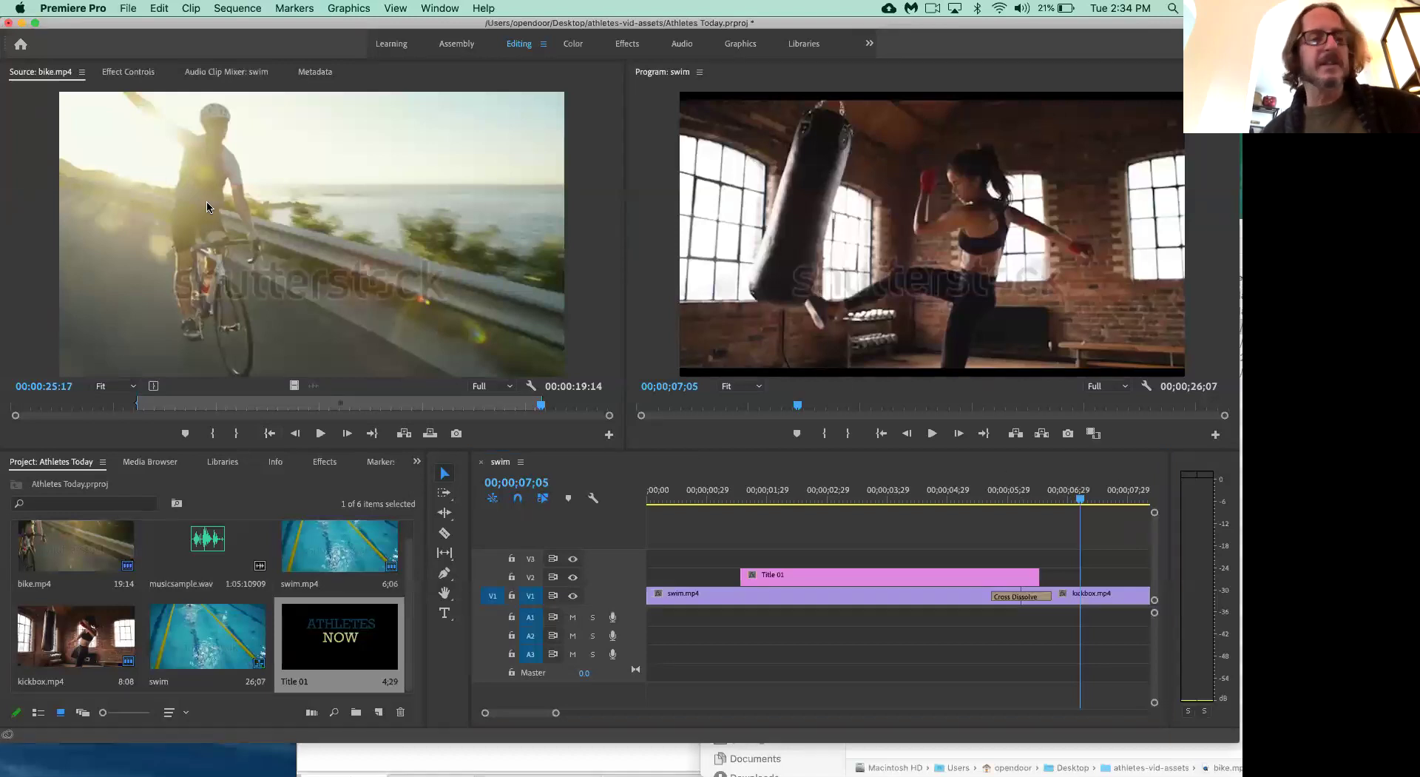
# - Shorten the Title 01 clip on V2 so it ends just before the Cross Dissolve between swim and kickbox, and preview the timing
pyautogui.click(962, 501)
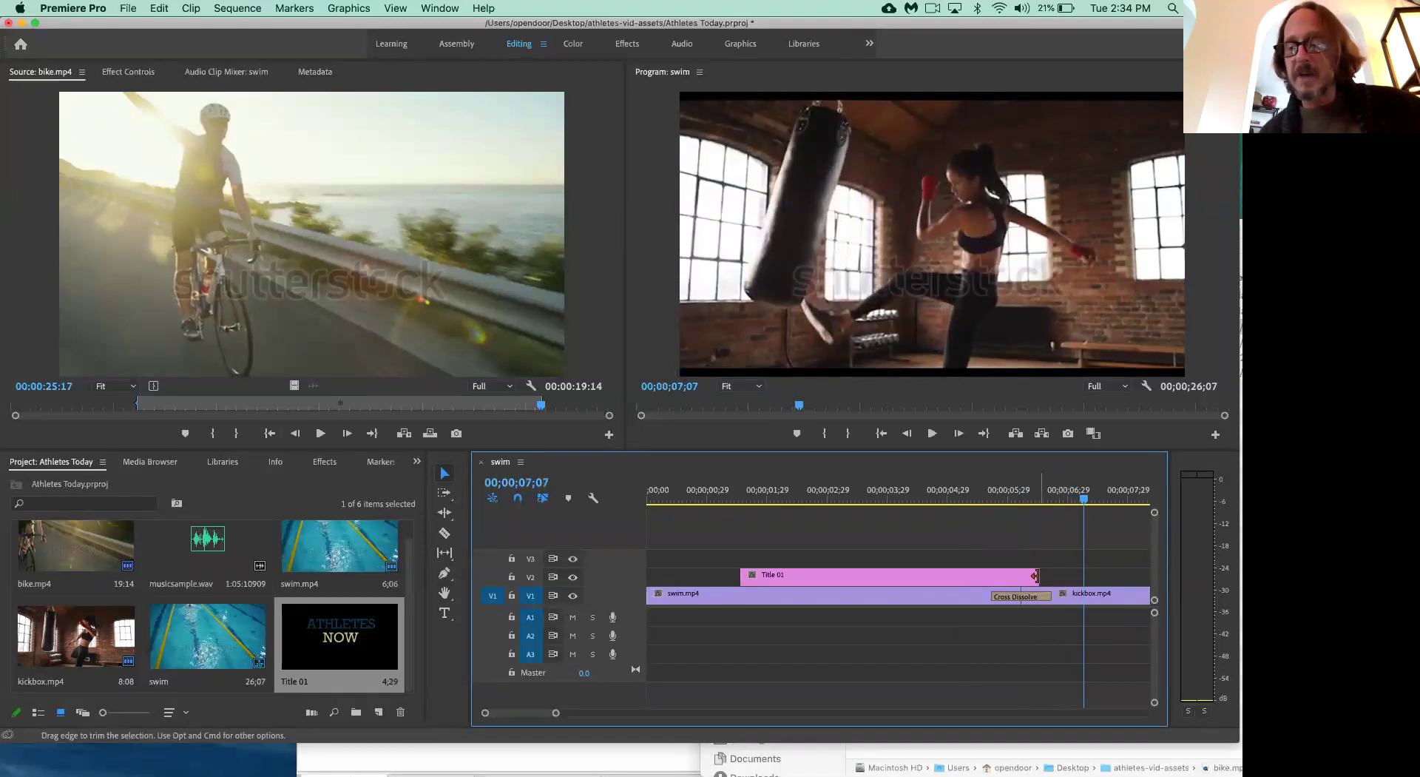
pyautogui.moveTo(1035, 576); pyautogui.dragTo(943, 574)
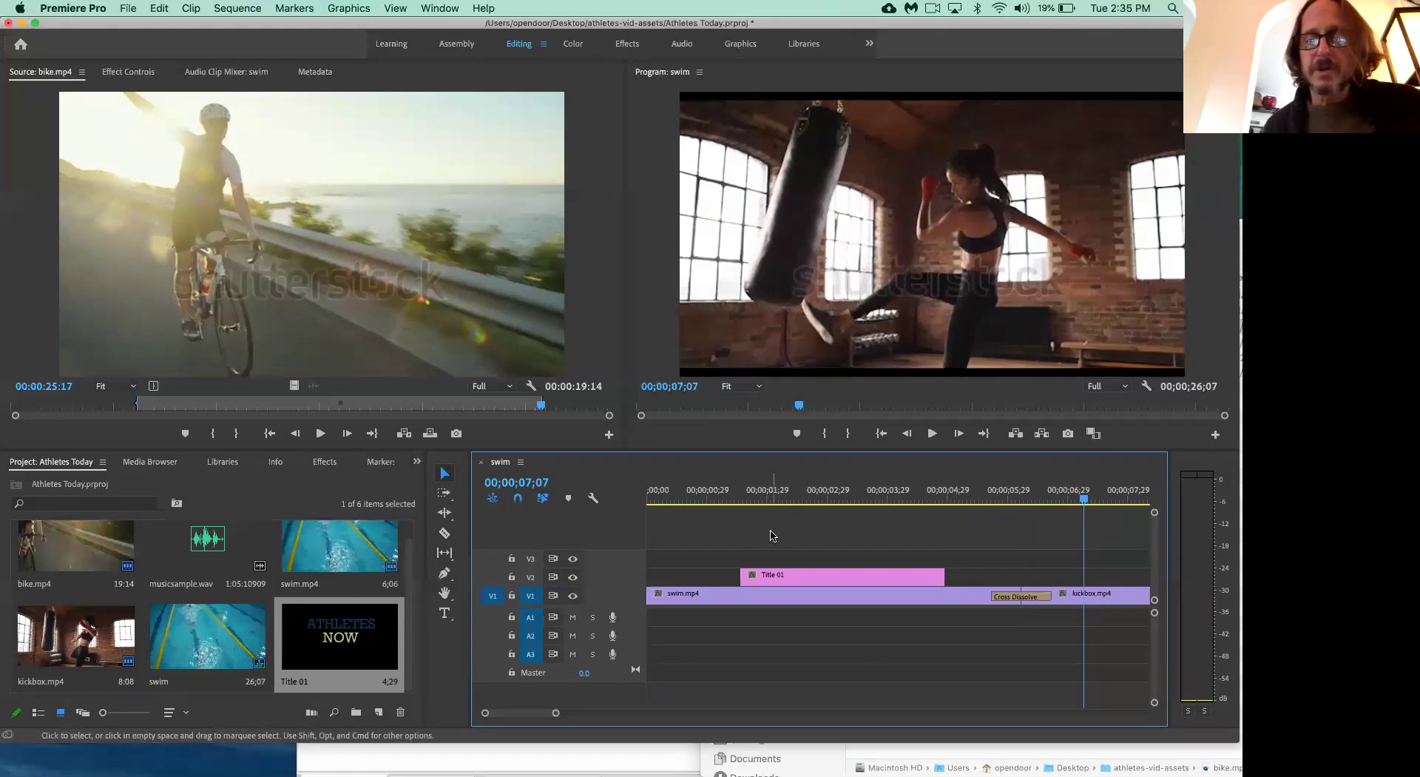
pyautogui.click(699, 502)
pyautogui.press('space')
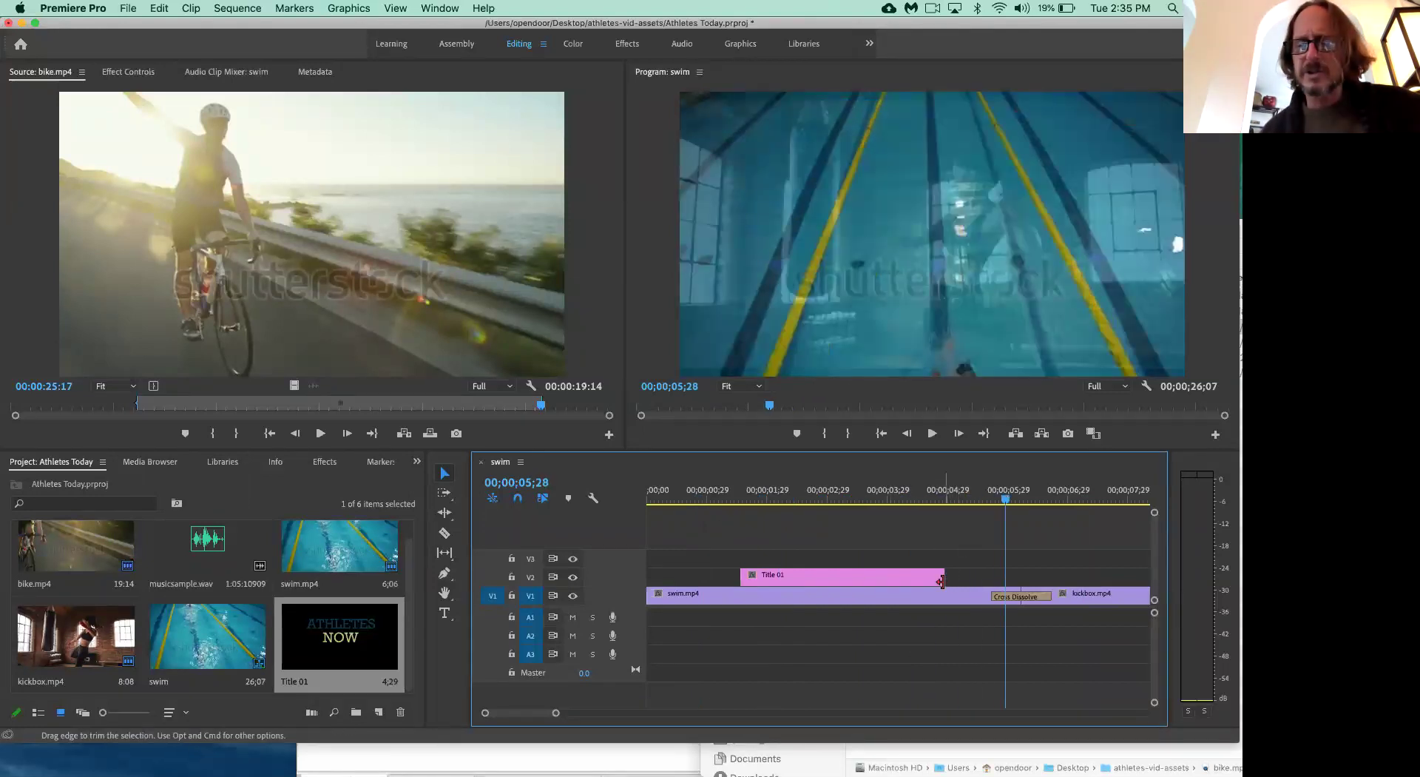
pyautogui.moveTo(949, 579); pyautogui.dragTo(980, 577)
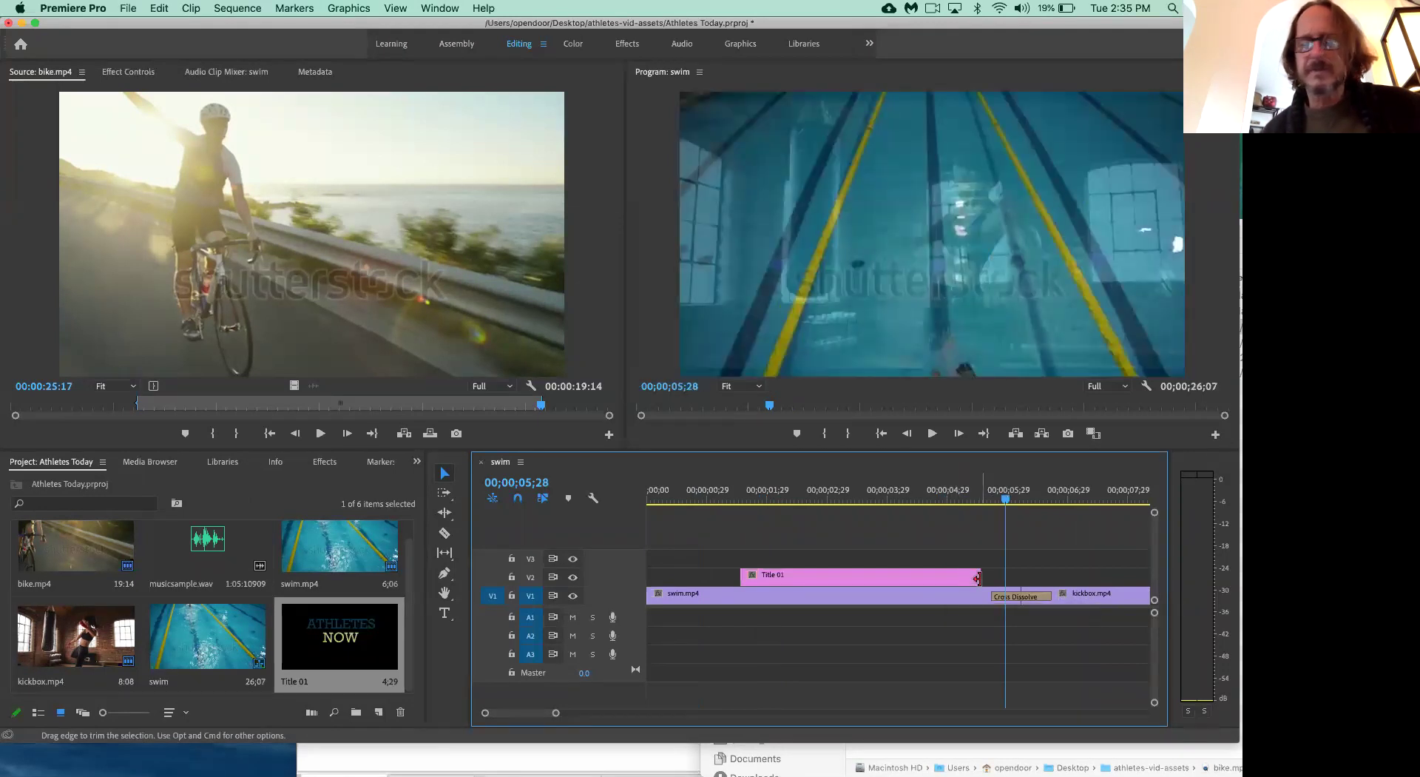
pyautogui.click(724, 500)
pyautogui.press('space')
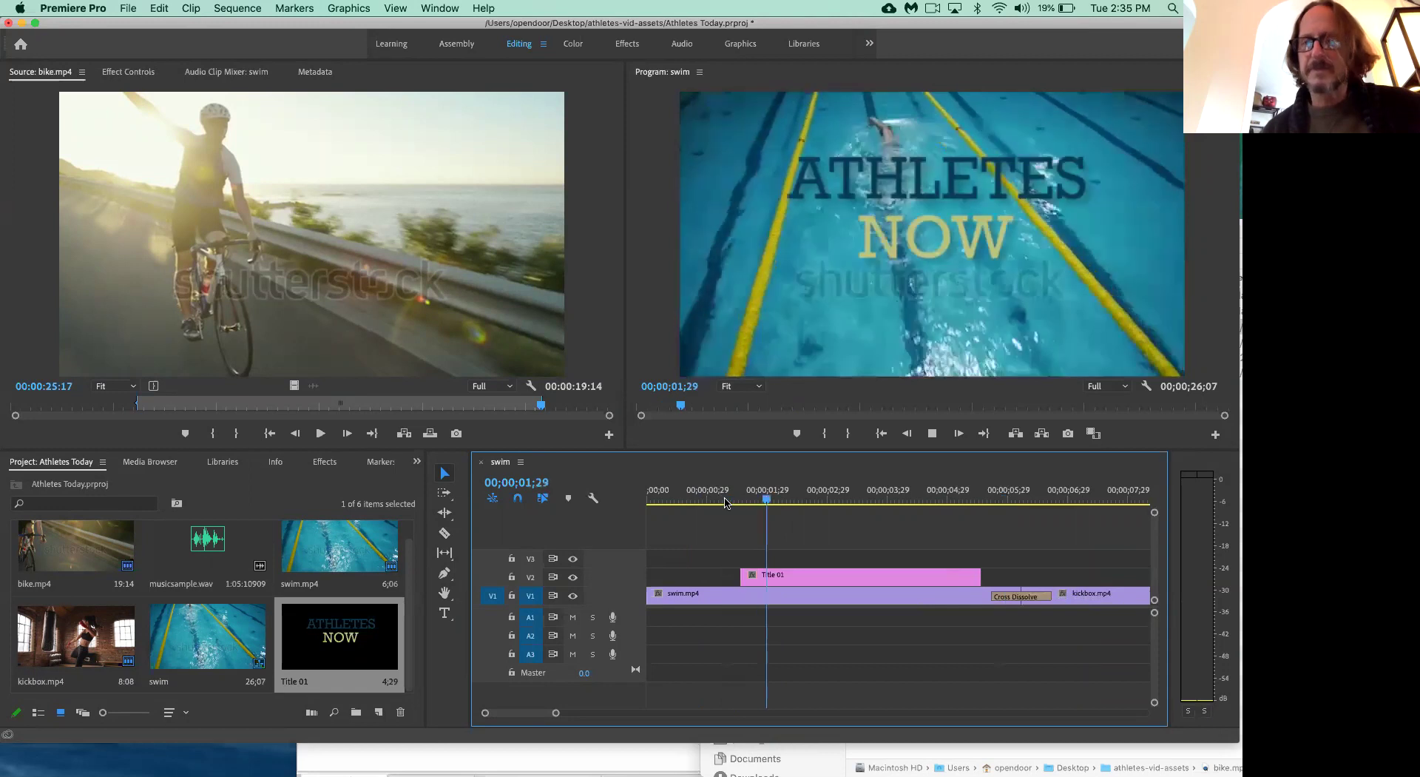
pyautogui.press('space')
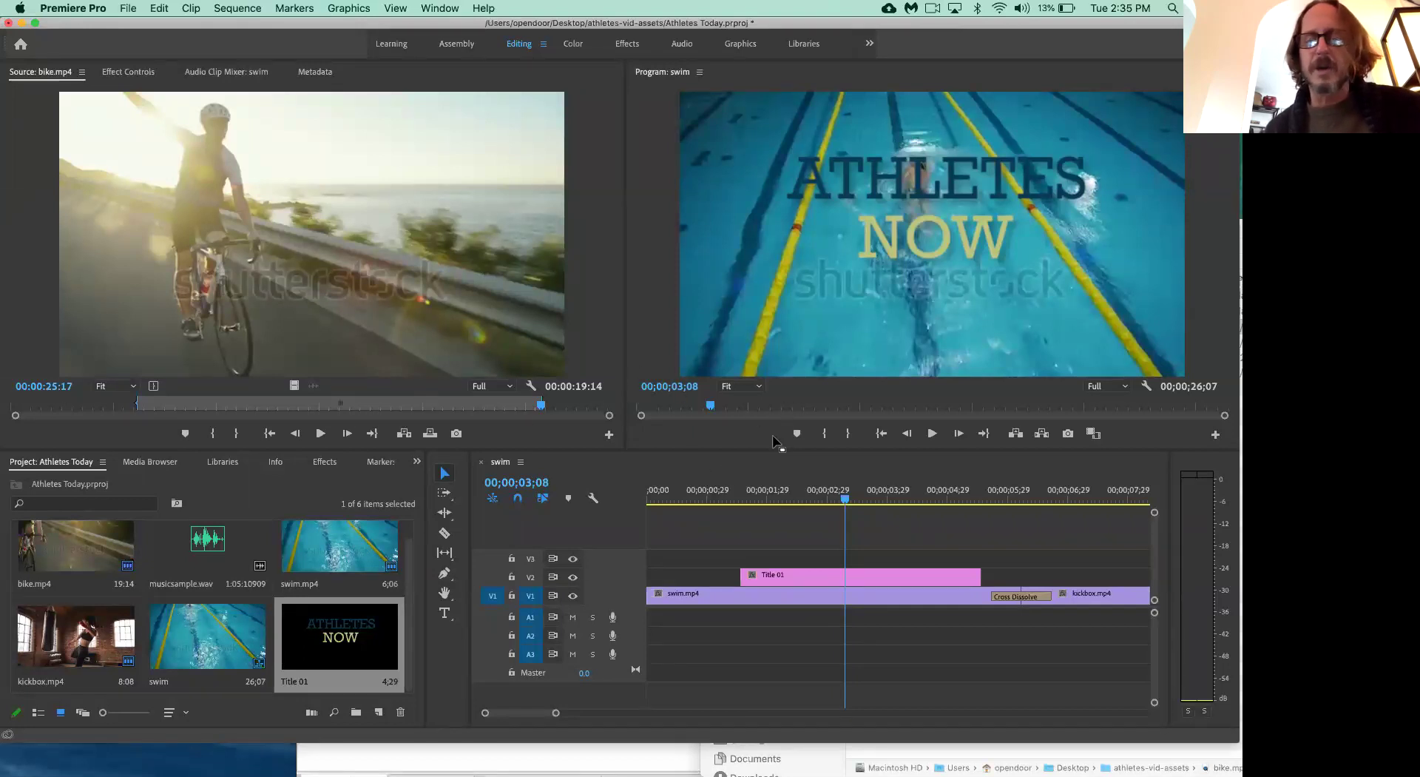
pyautogui.click(747, 561)
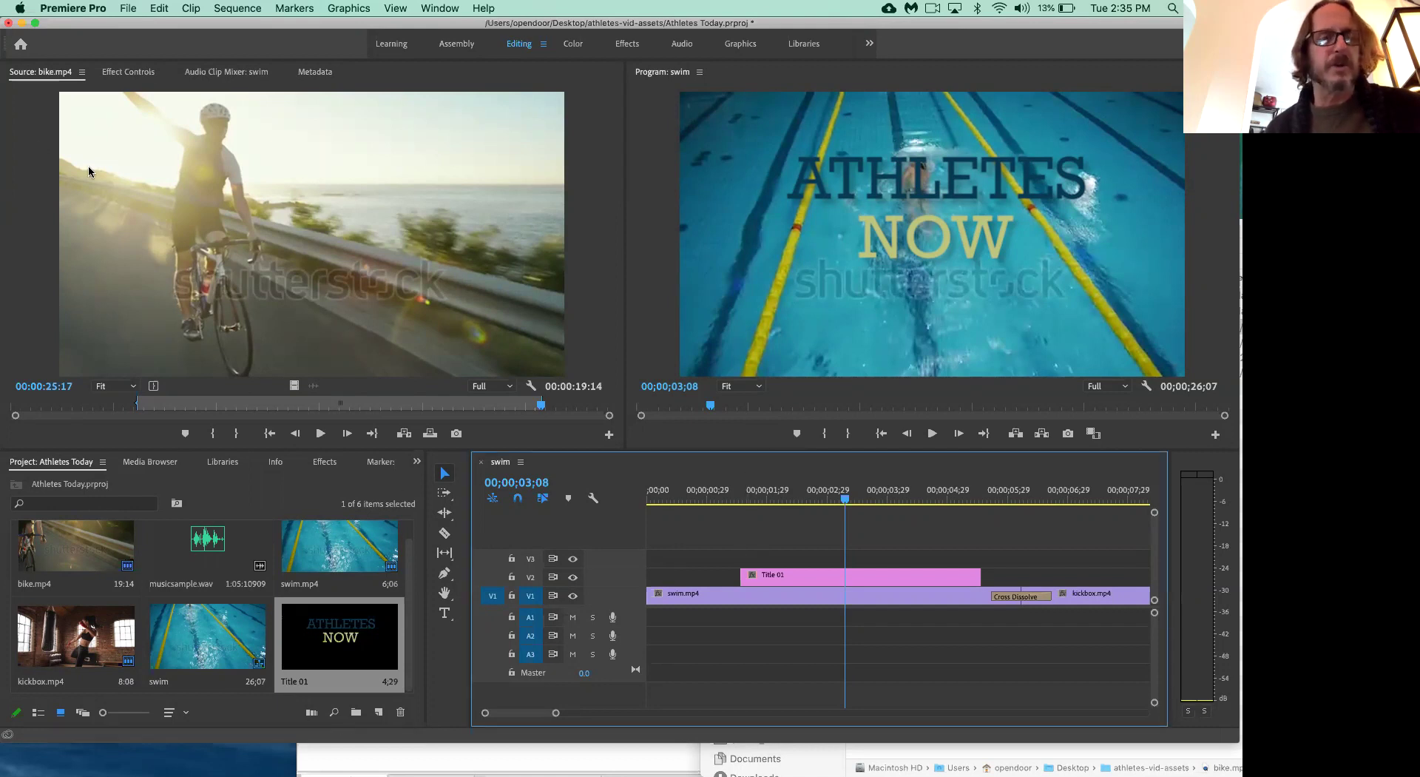
pyautogui.click(126, 193)
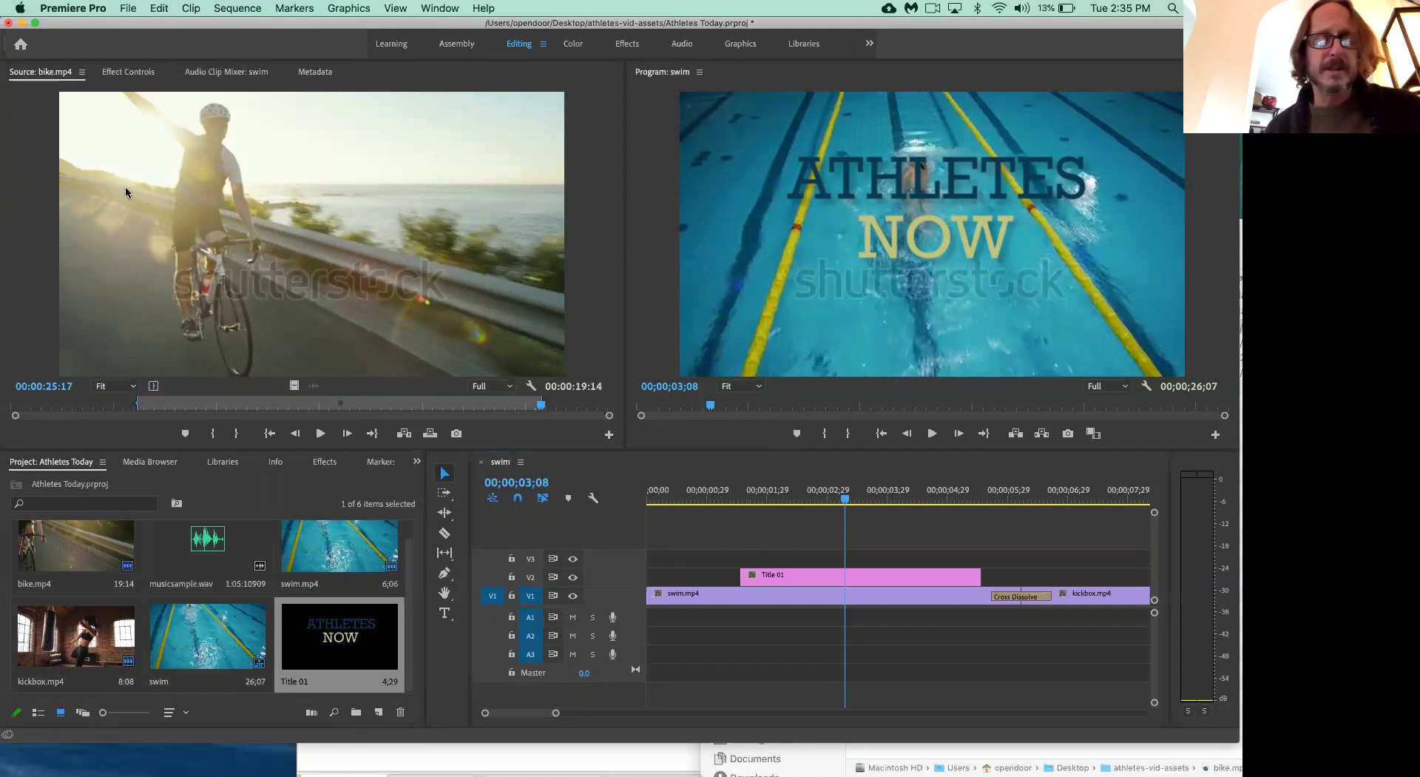
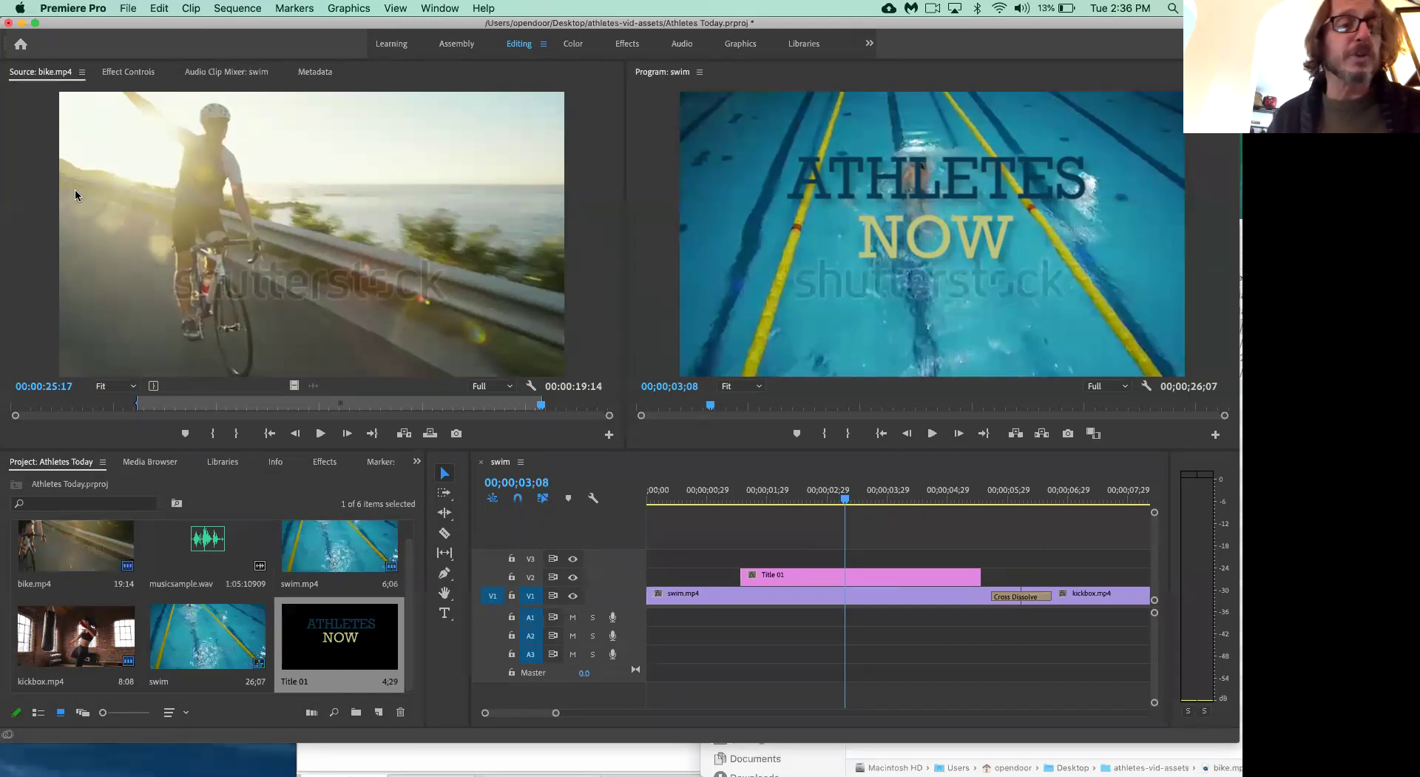
pyautogui.hotkey('shift', '3')
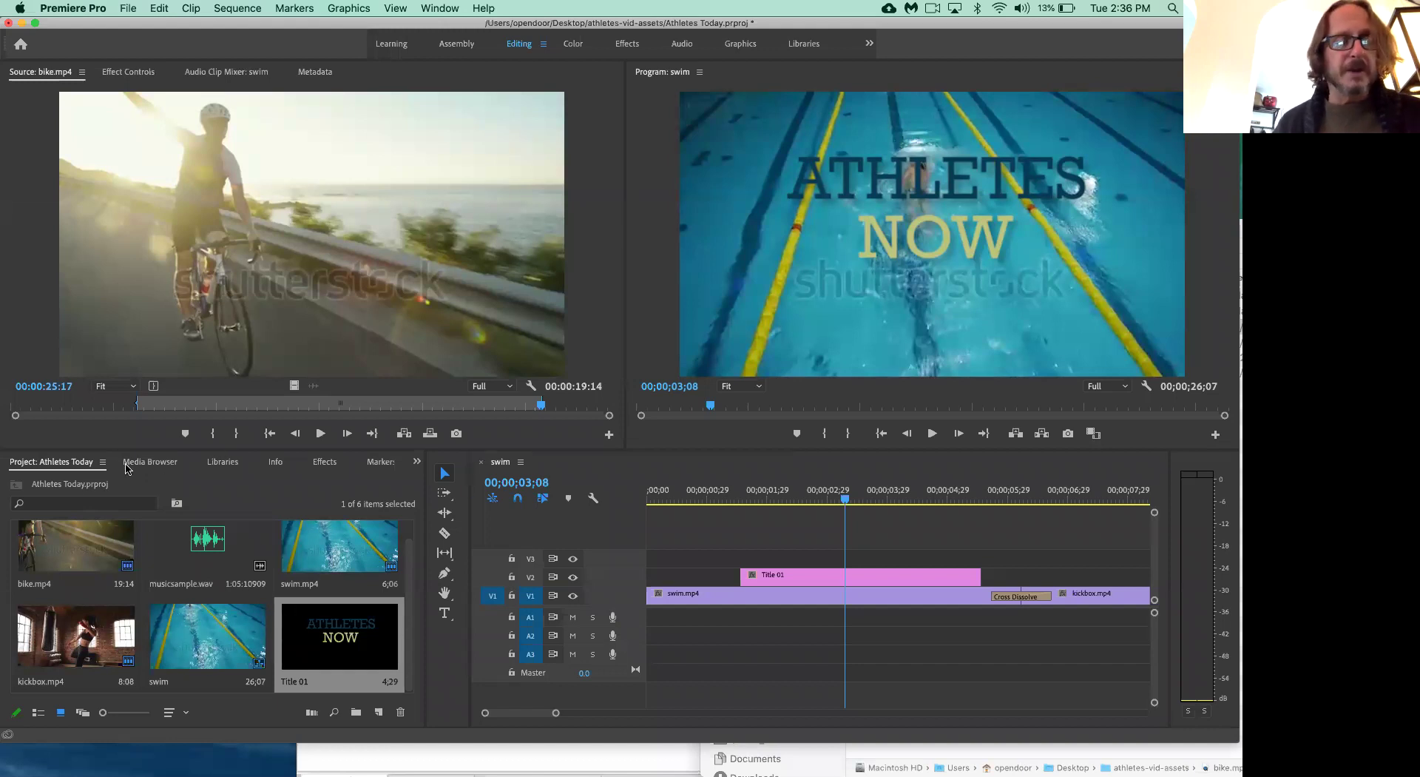
# - Apply a Cross Dissolve video transition to the start of the Title 01 clip on V2
pyautogui.click(324, 463)
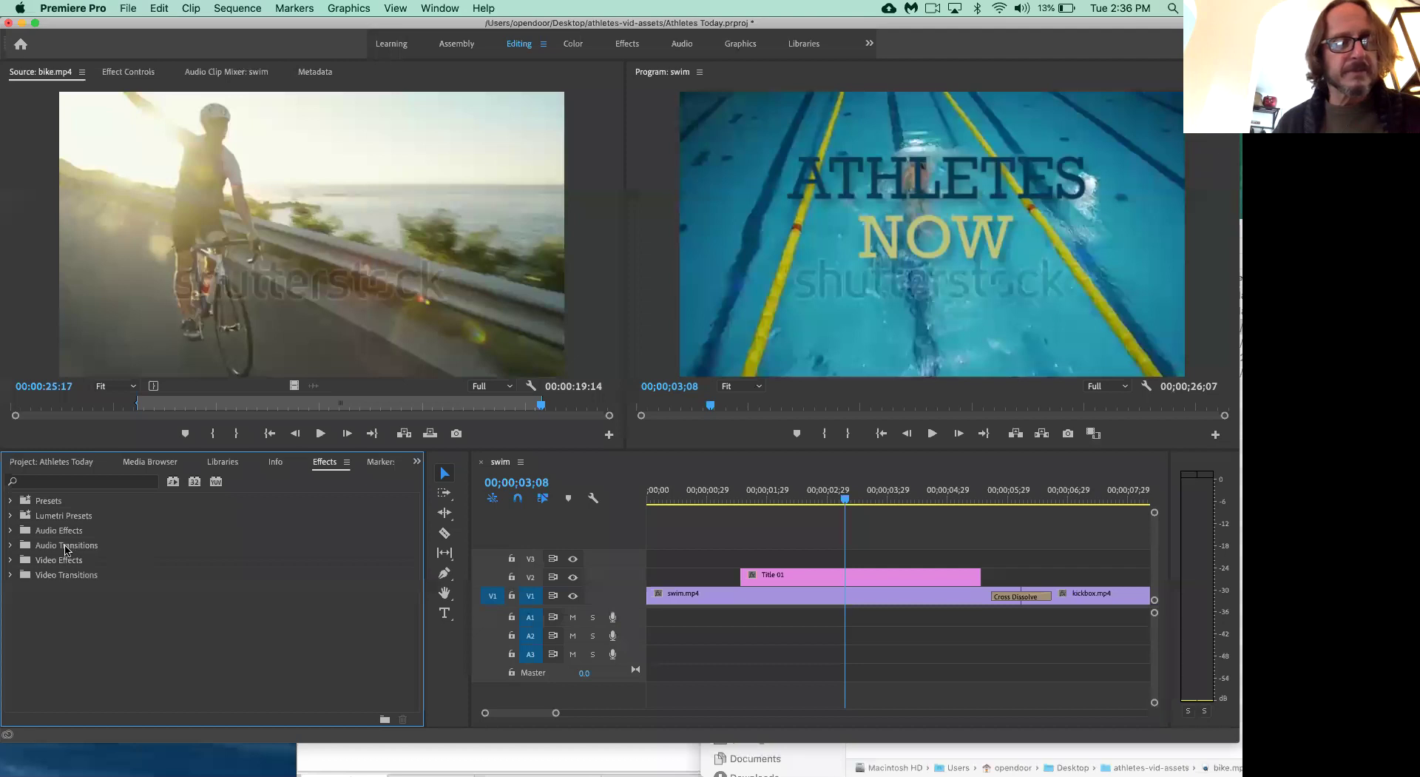
pyautogui.click(11, 575)
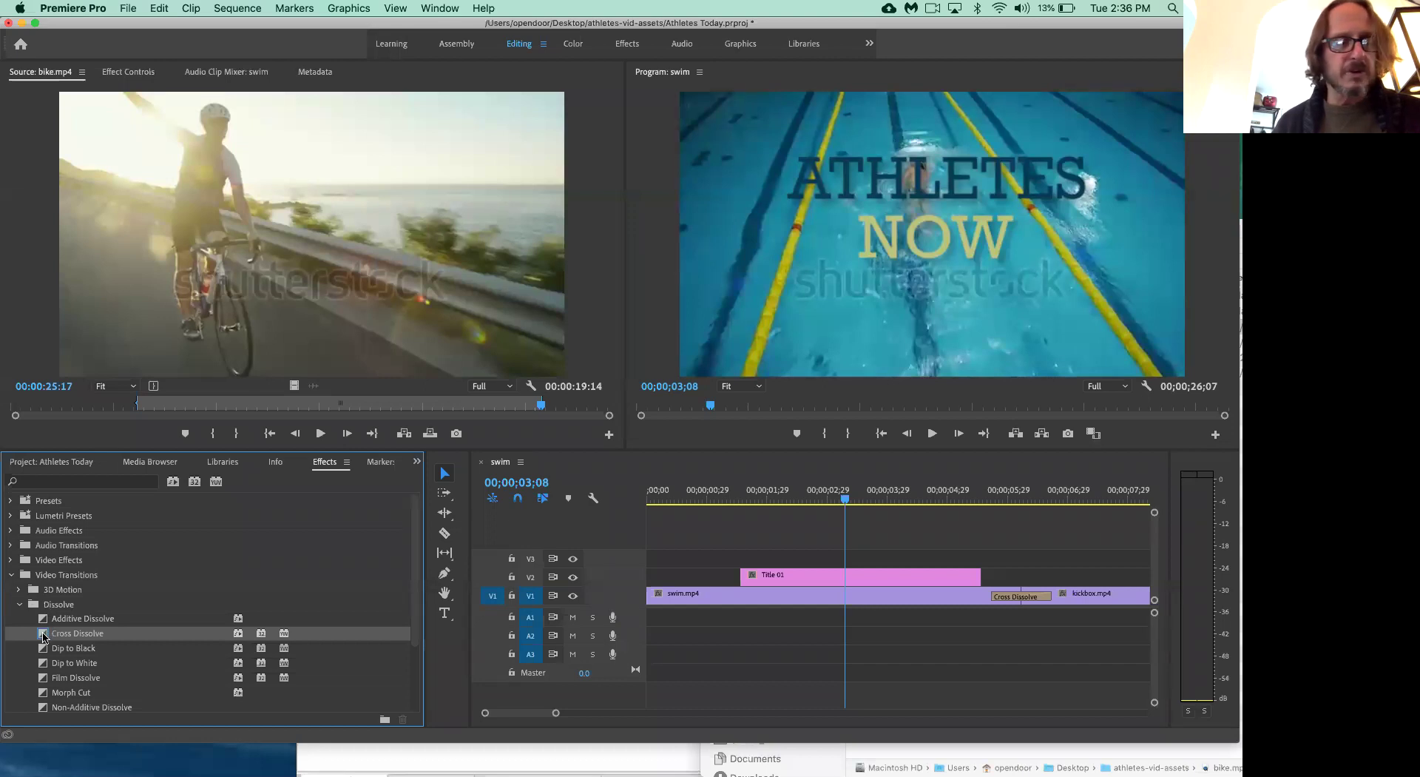
pyautogui.moveTo(252, 560); pyautogui.dragTo(755, 583)
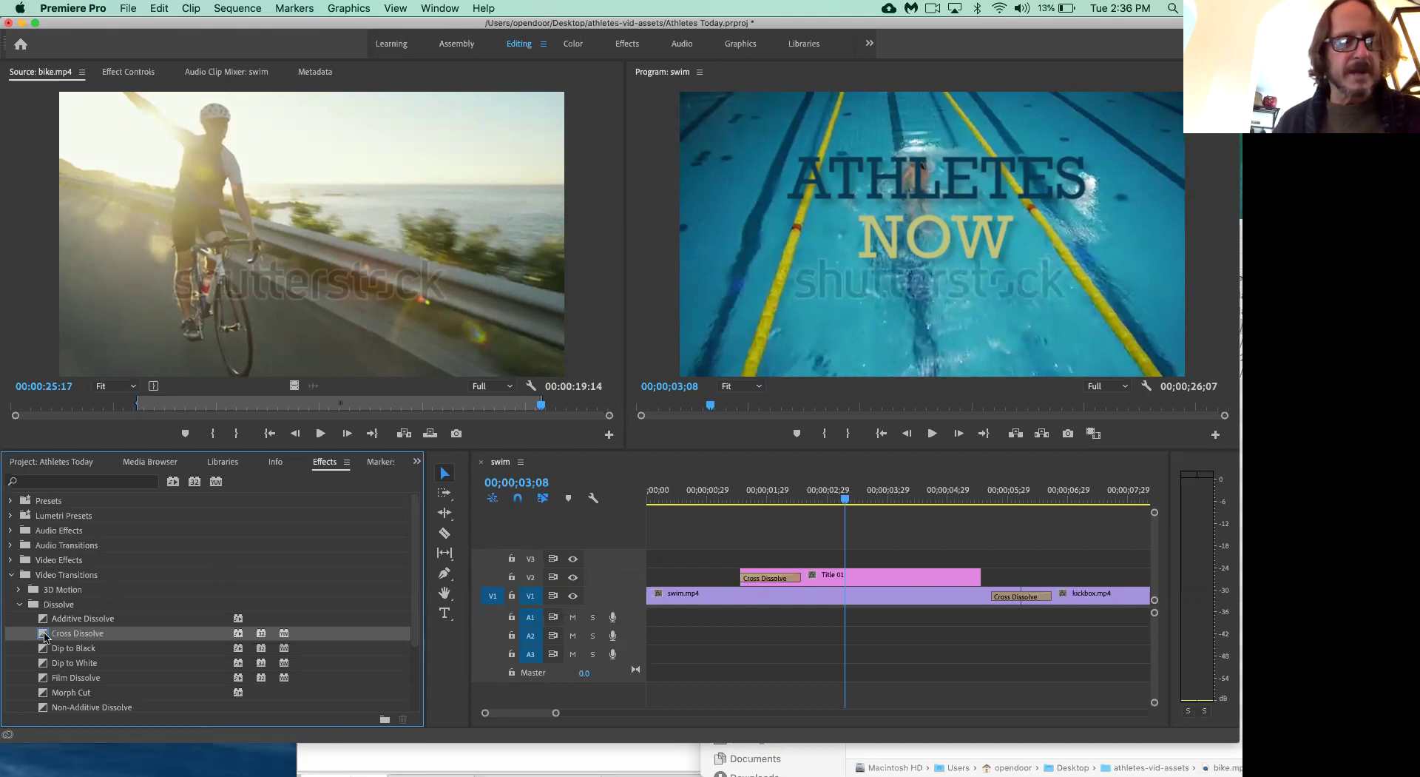
# - Apply a Cross Dissolve to the end of the Title 01 clip on V2 and play the sequence from the beginning
pyautogui.moveTo(299, 566); pyautogui.dragTo(959, 576)
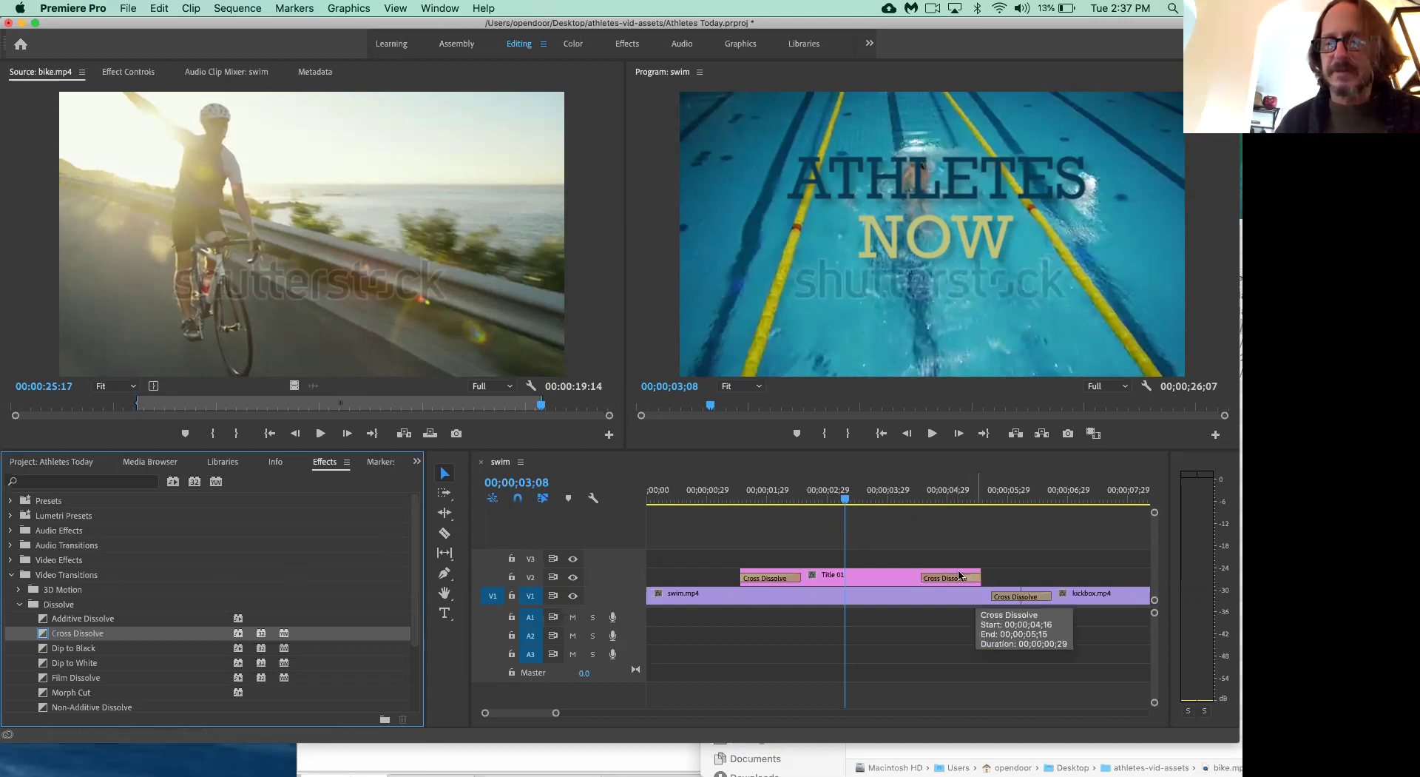
pyautogui.click(667, 490)
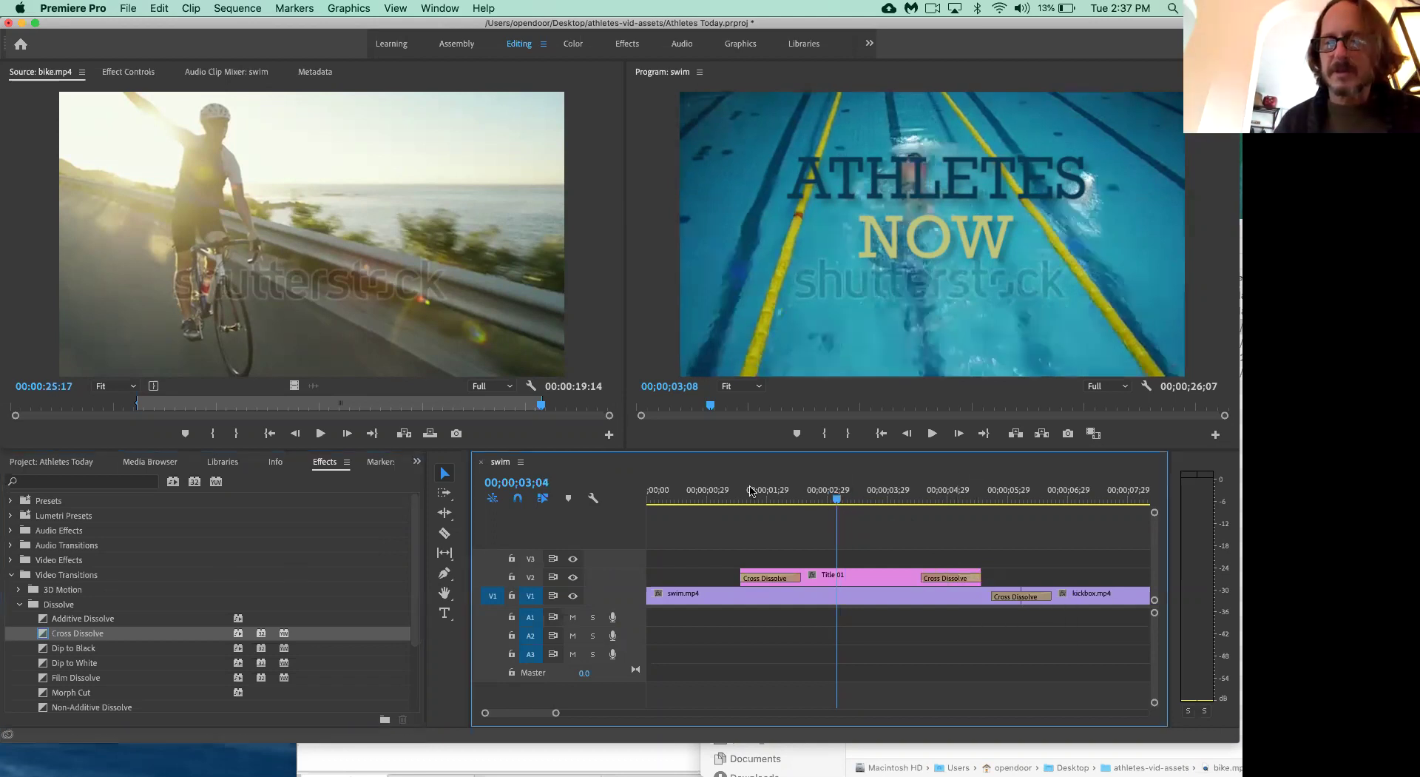
pyautogui.press('space')
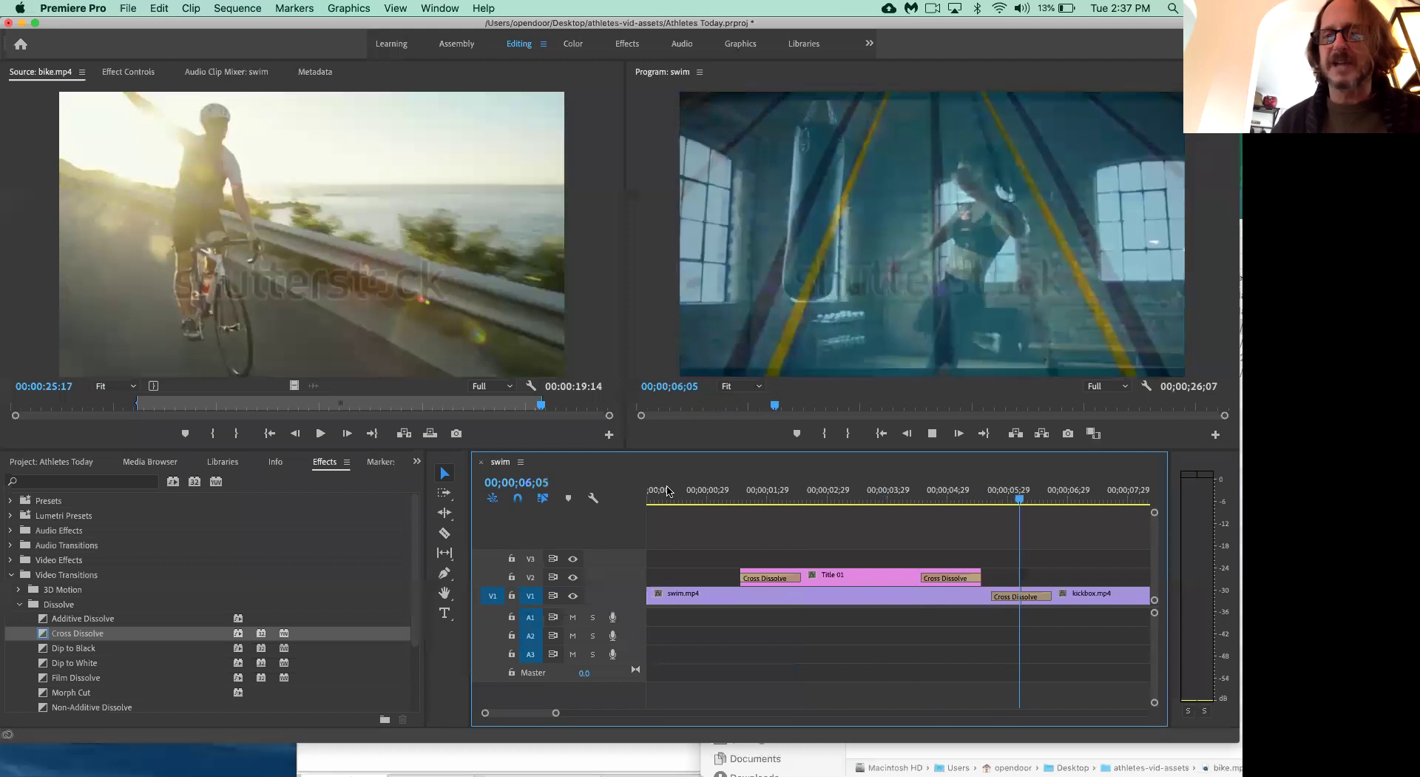
pyautogui.press('space')
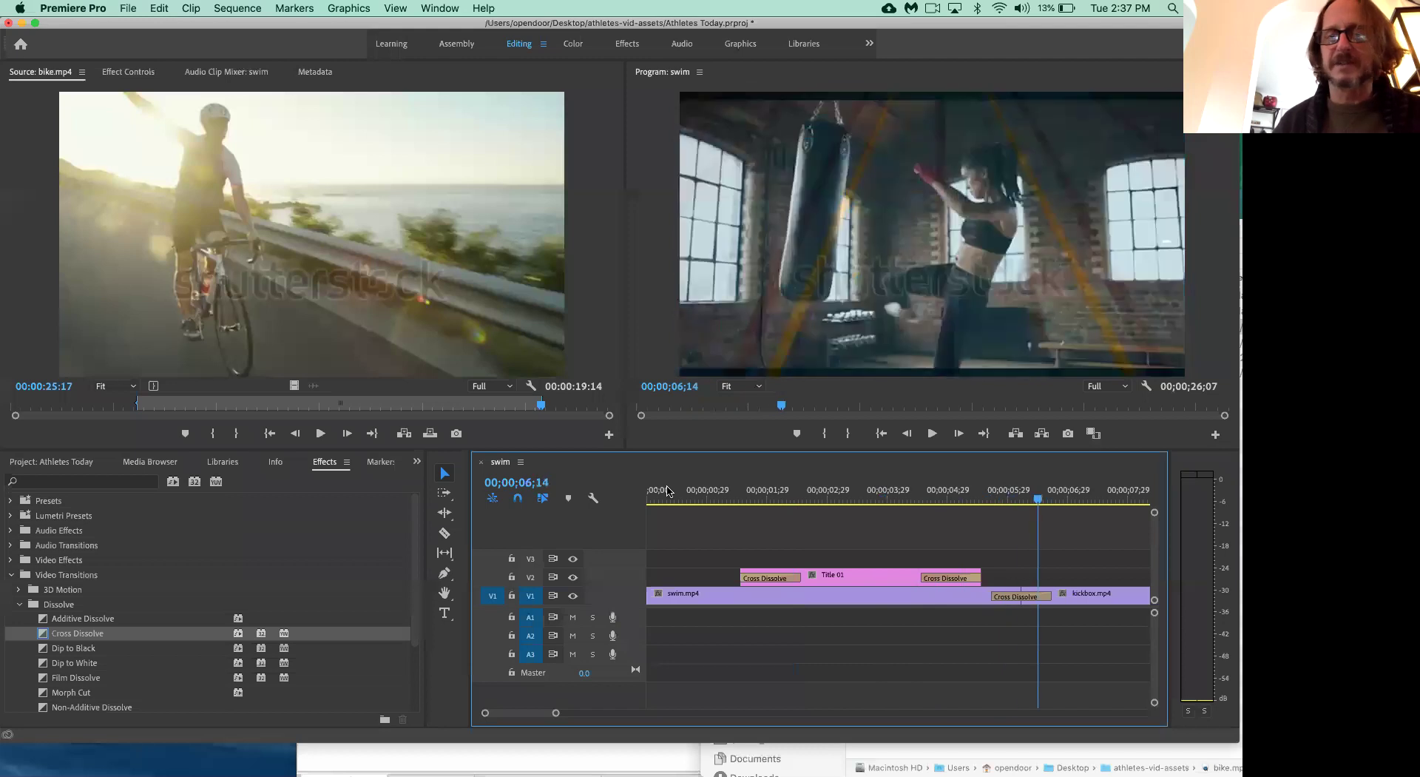
# - Replay the opening to check the title's fade-in and fade-out, and save the project
pyautogui.click(702, 500)
pyautogui.press('space')
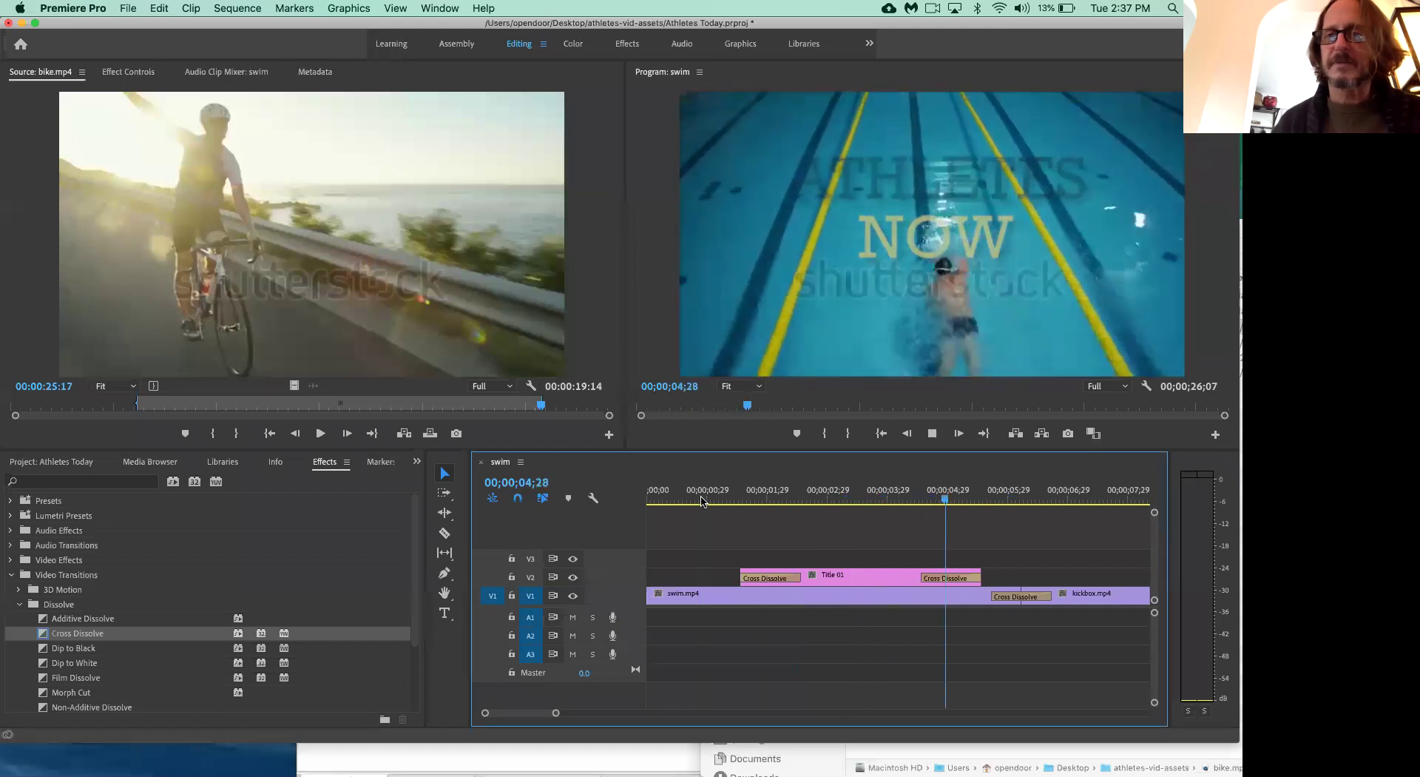
pyautogui.press('space')
pyautogui.click(126, 188)
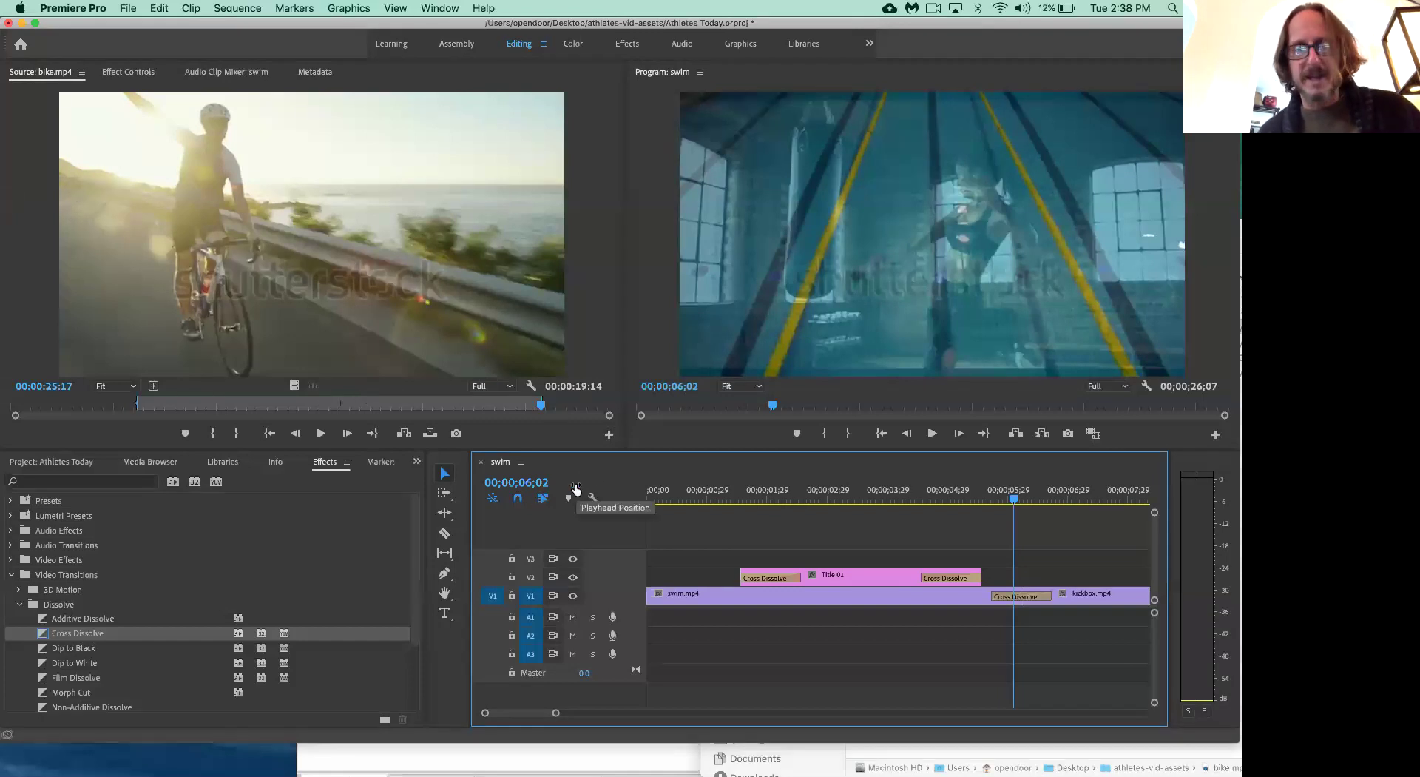
pyautogui.press('super+s')
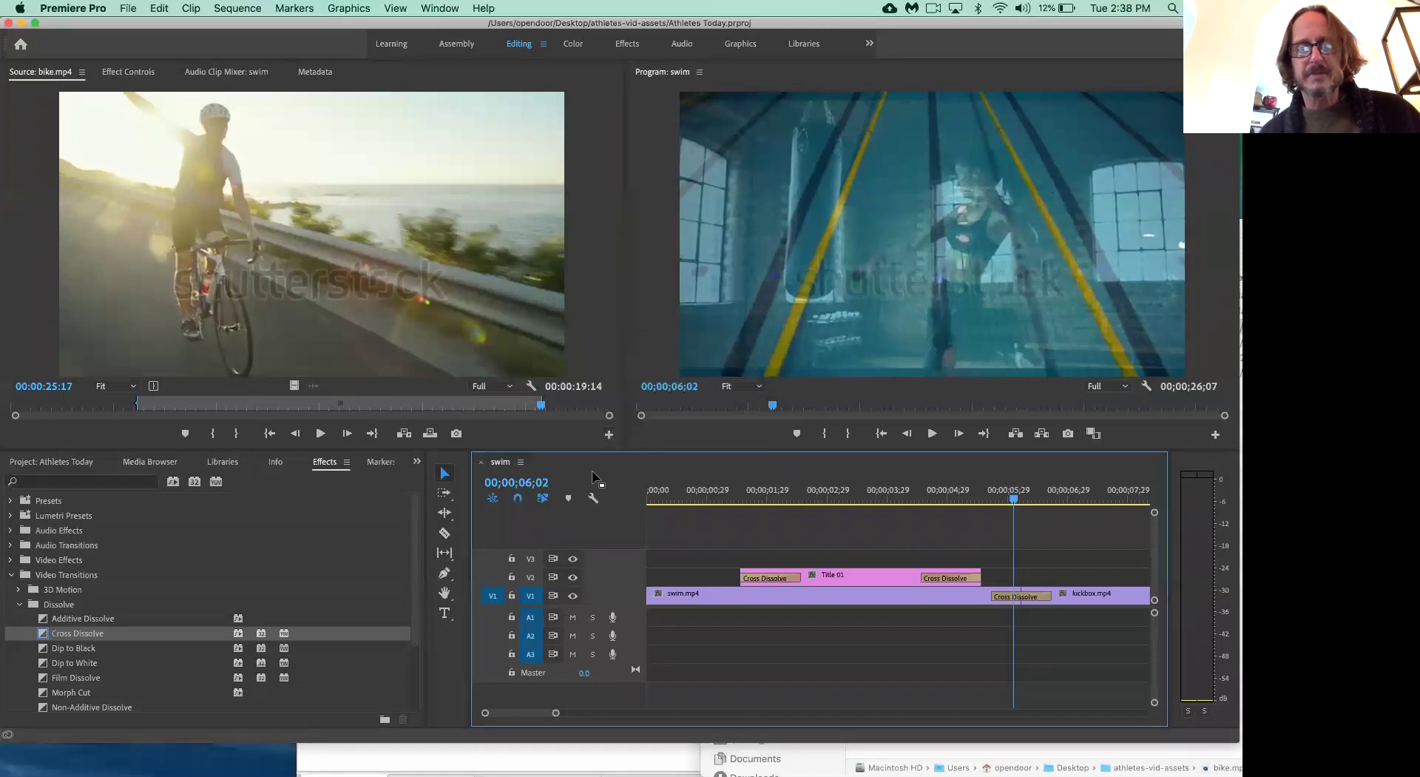
# - Place musicsample.wav from the project media on audio track A1, starting at 00;00;00;00
pyautogui.click(77, 464)
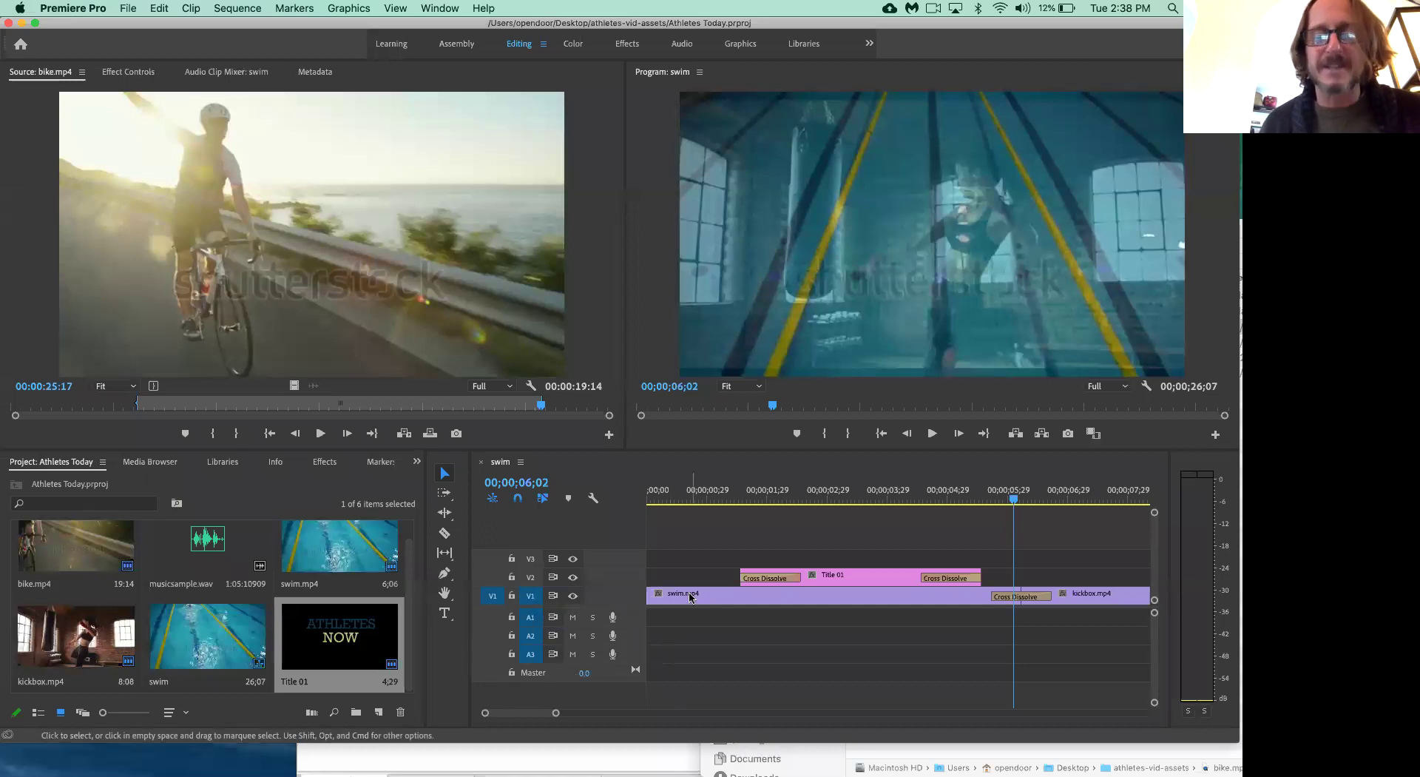
pyautogui.click(658, 522)
pyautogui.press('Home')
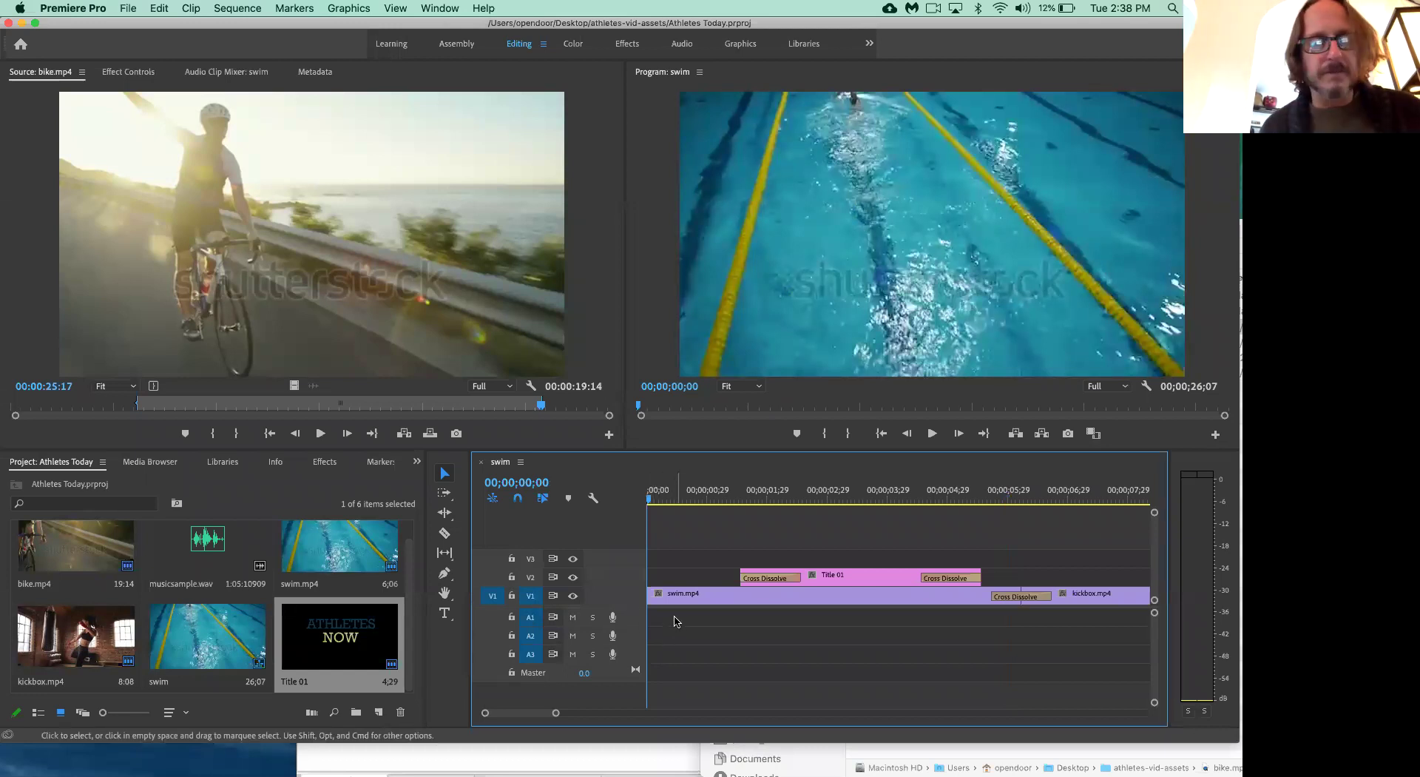
pyautogui.click(206, 545)
pyautogui.moveTo(206, 545); pyautogui.dragTo(638, 622)
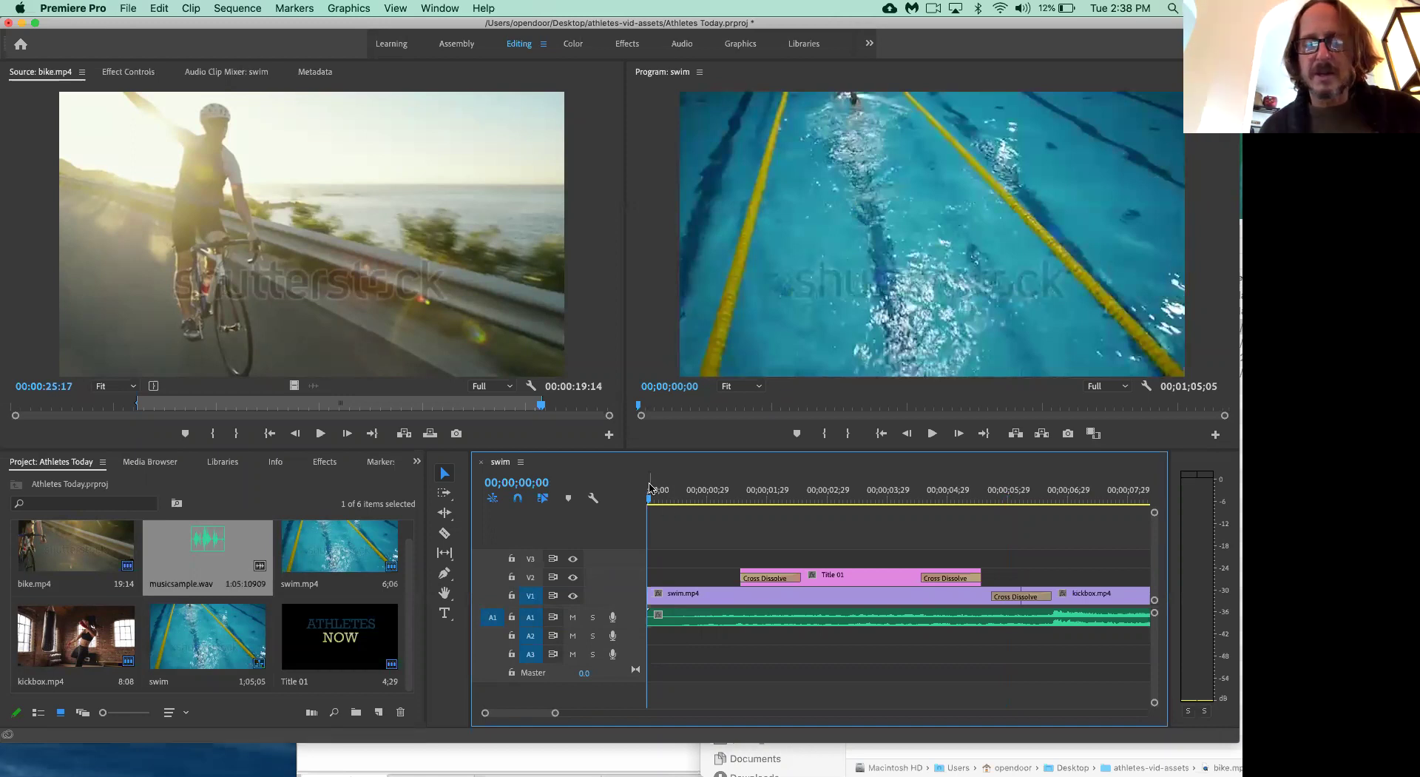
# - Play the sequence with its music past the end of the bike clip, and return the playhead to 00;00;25;01
pyautogui.press('space')
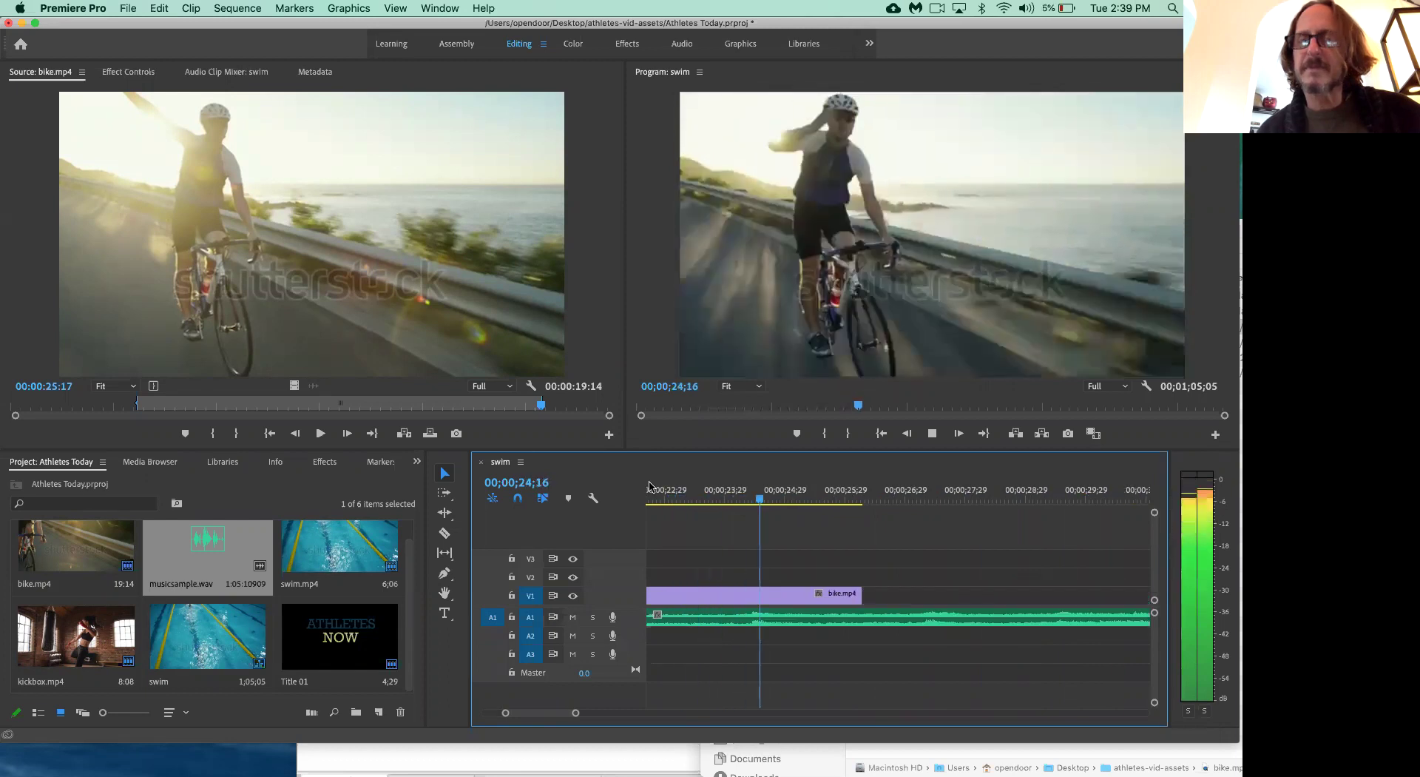
pyautogui.press('space')
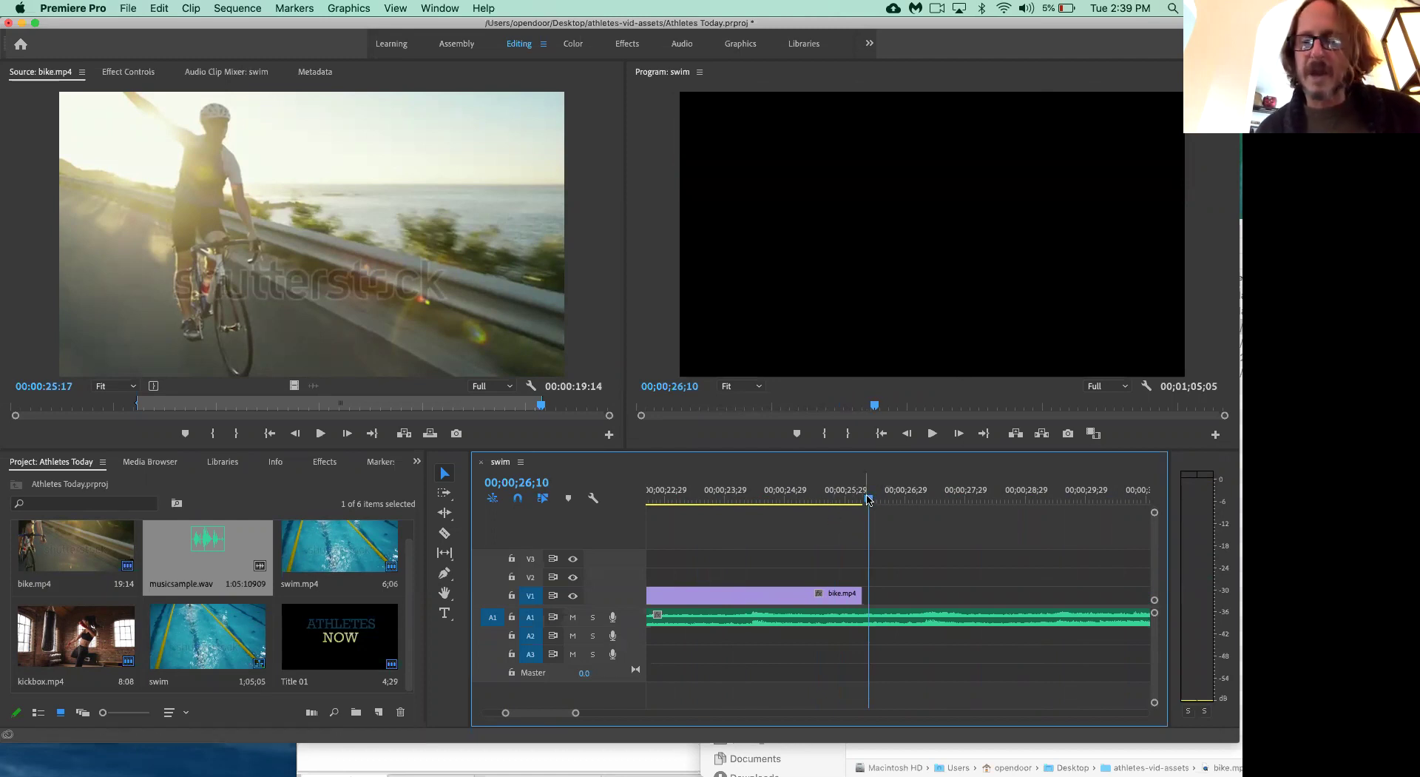
pyautogui.moveTo(869, 495); pyautogui.dragTo(790, 496)
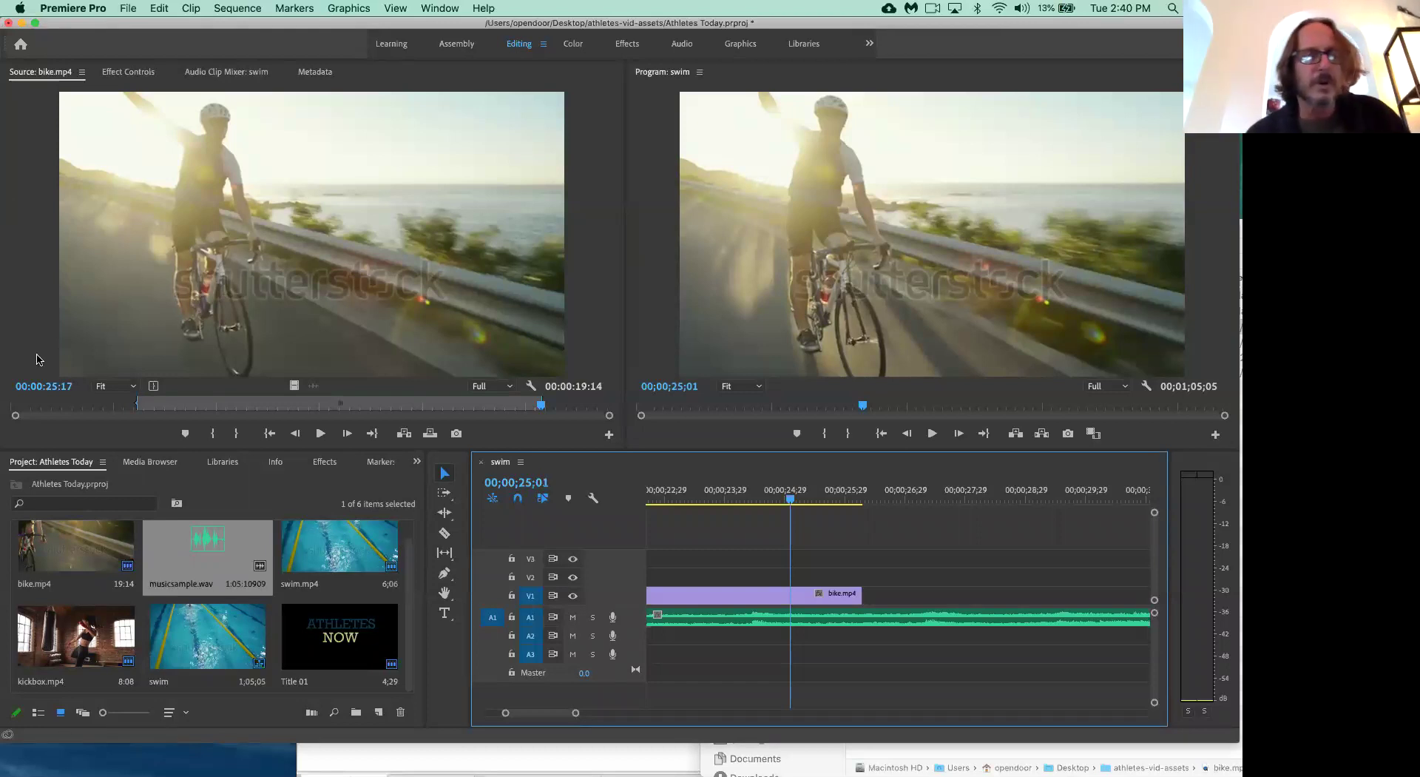
pyautogui.click(119, 194)
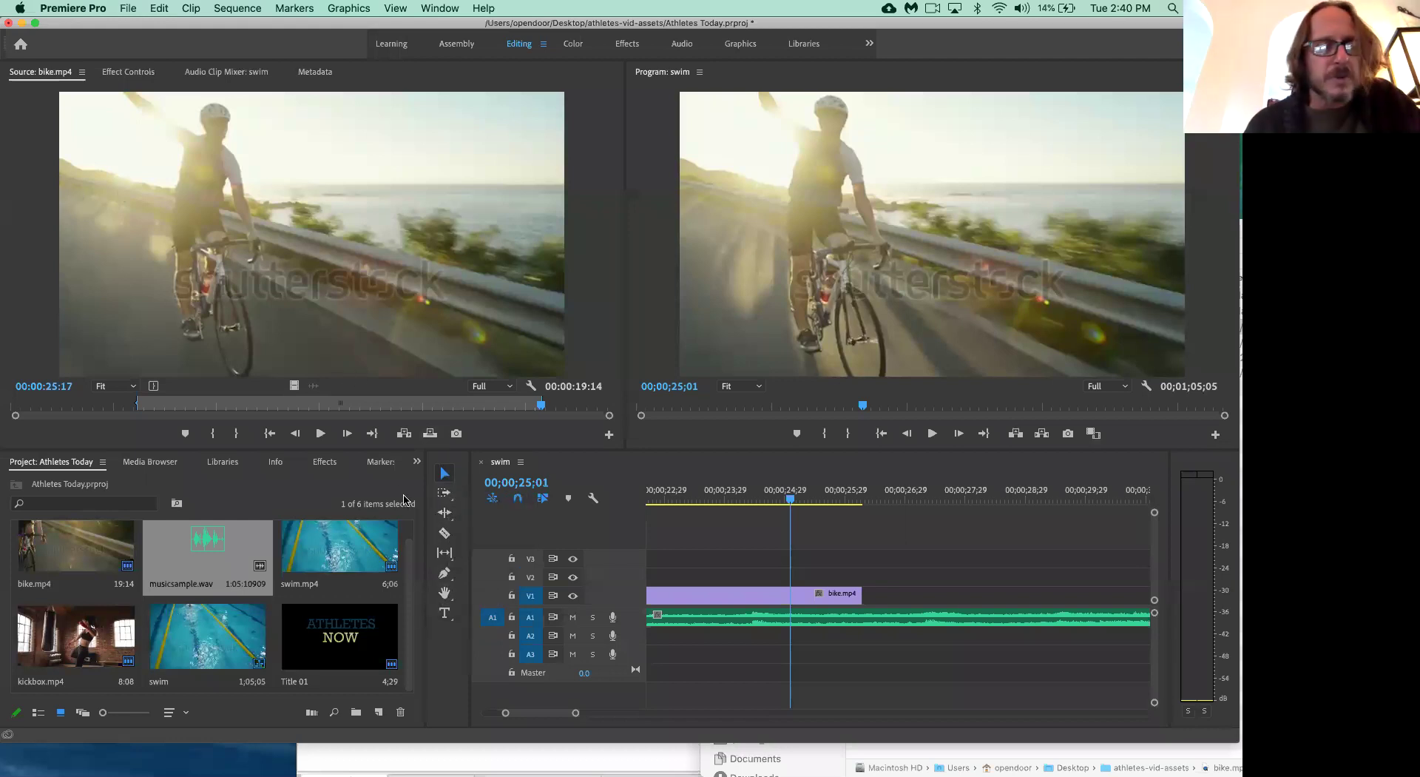
# - Split the music on A1 at 00;00;27;14 with the Razor tool and delete the part after the cut
pyautogui.click(443, 535)
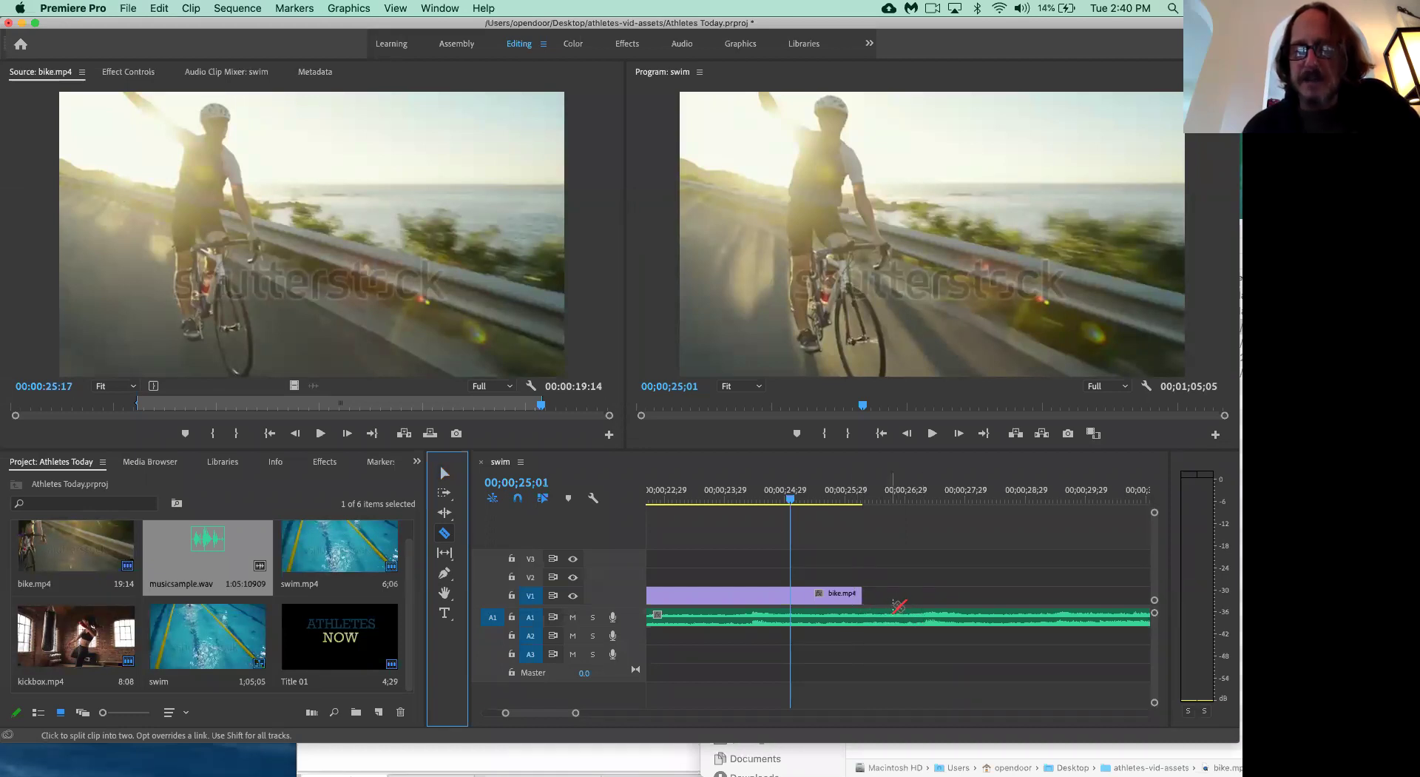
pyautogui.click(937, 616)
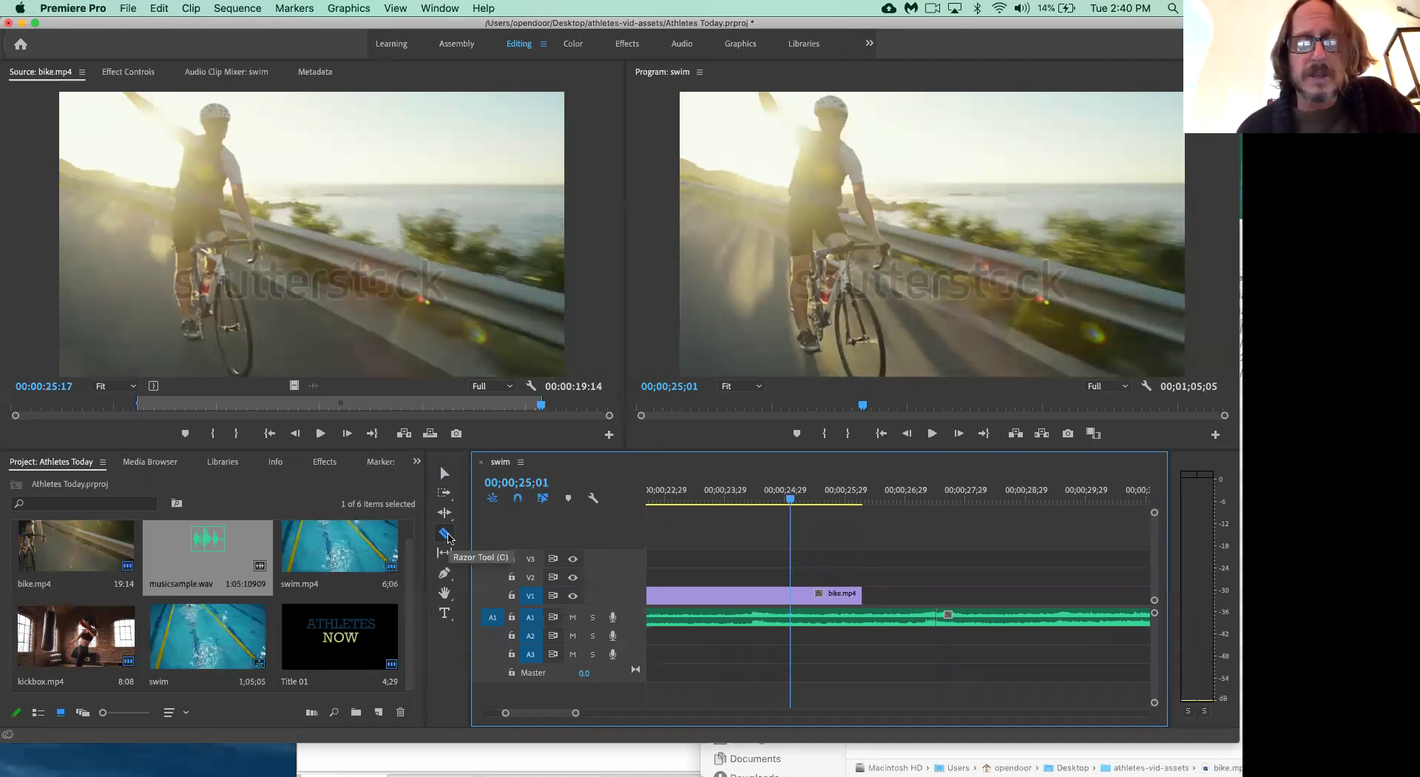
pyautogui.click(937, 615)
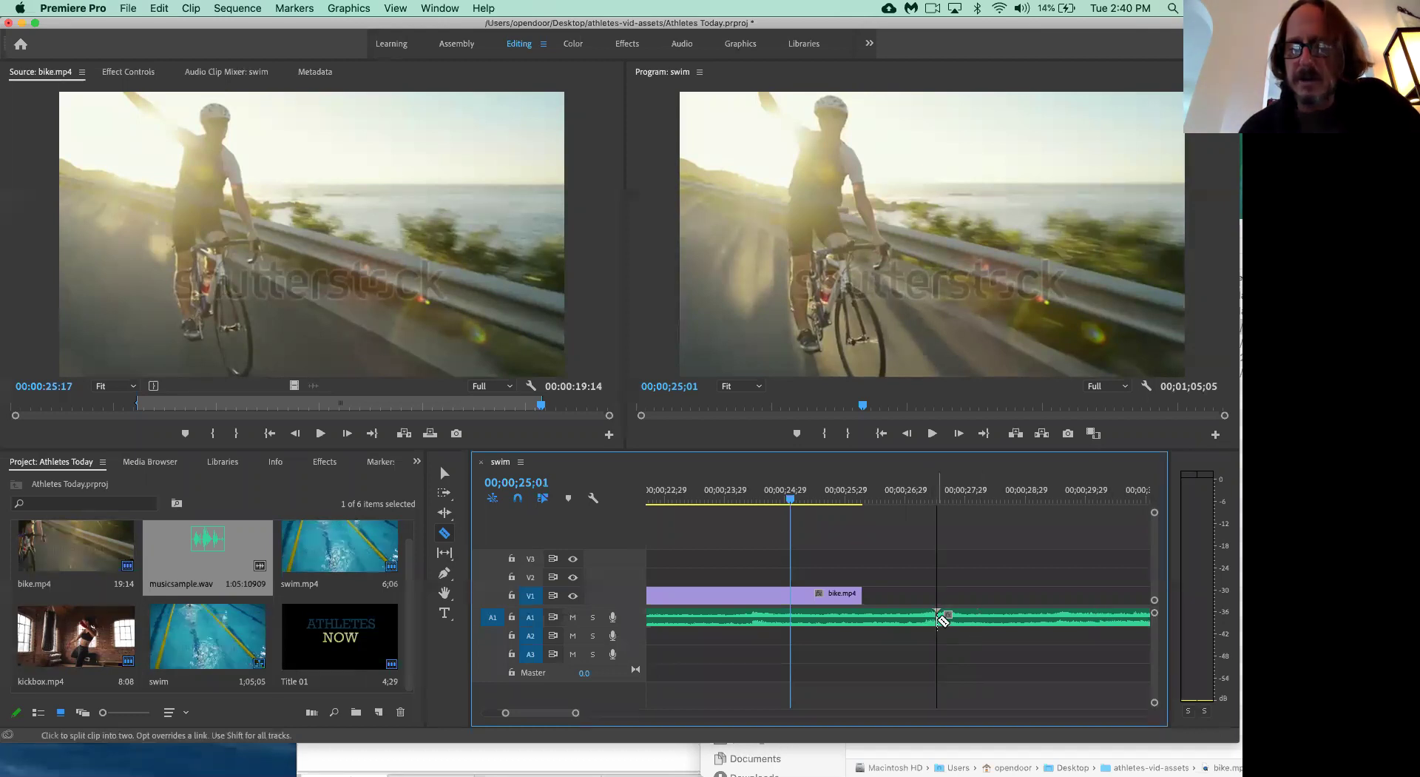
pyautogui.click(446, 475)
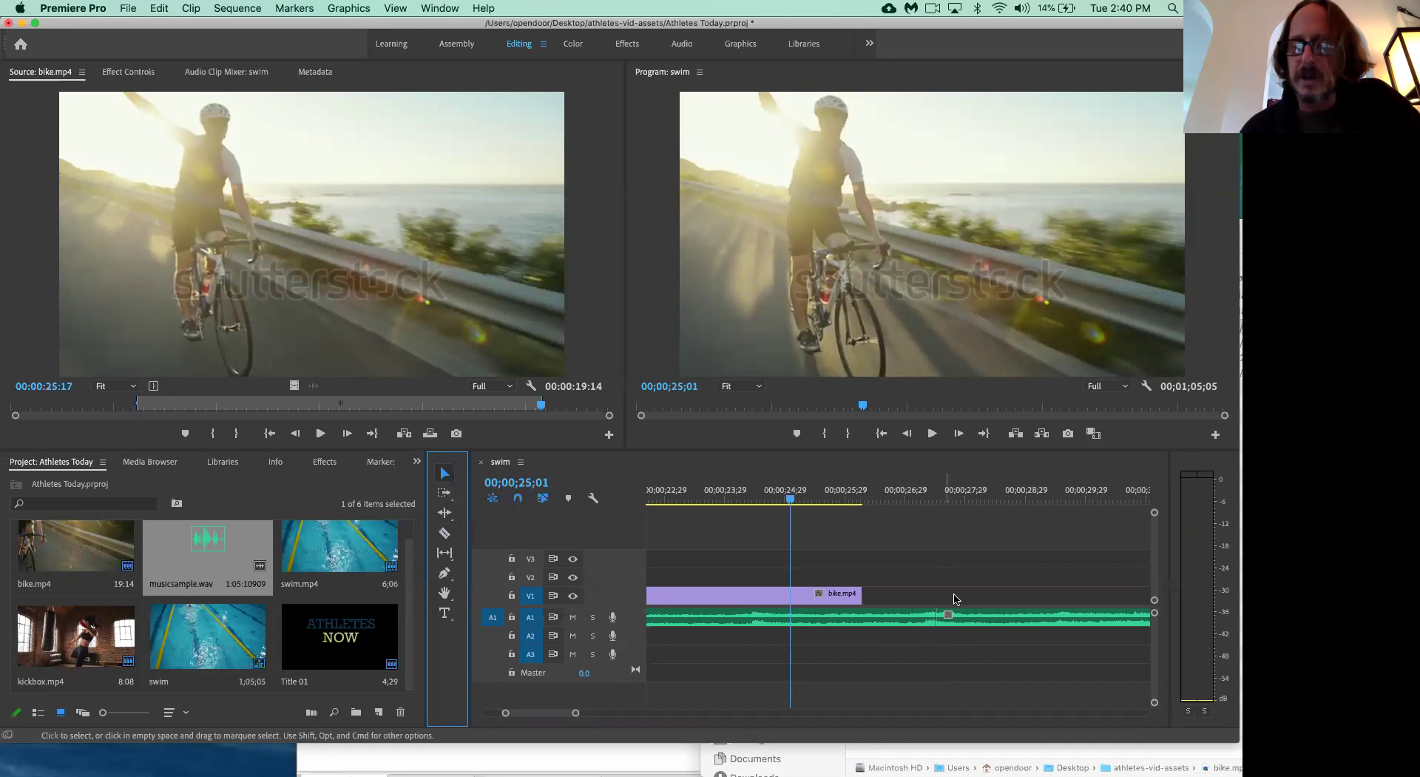
pyautogui.click(984, 624)
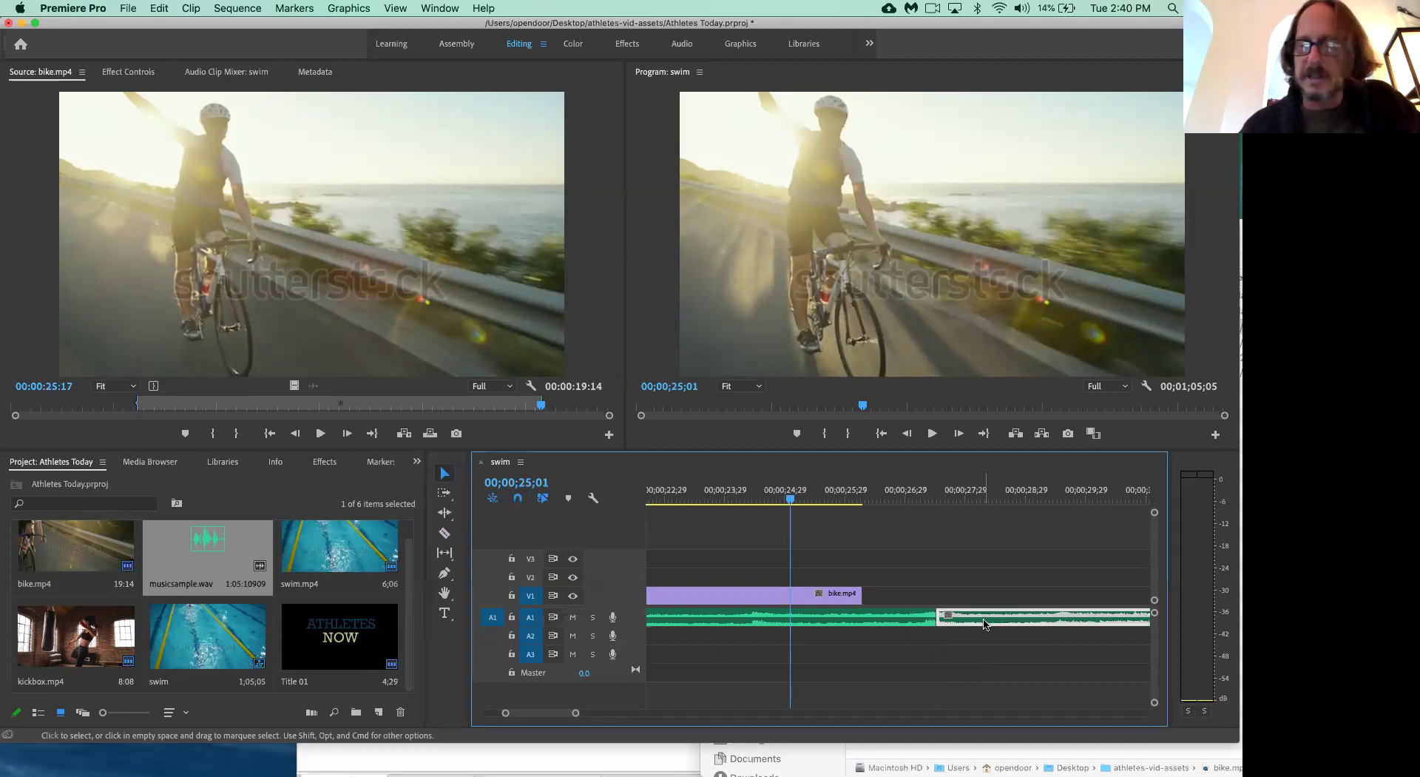
pyautogui.press('Delete')
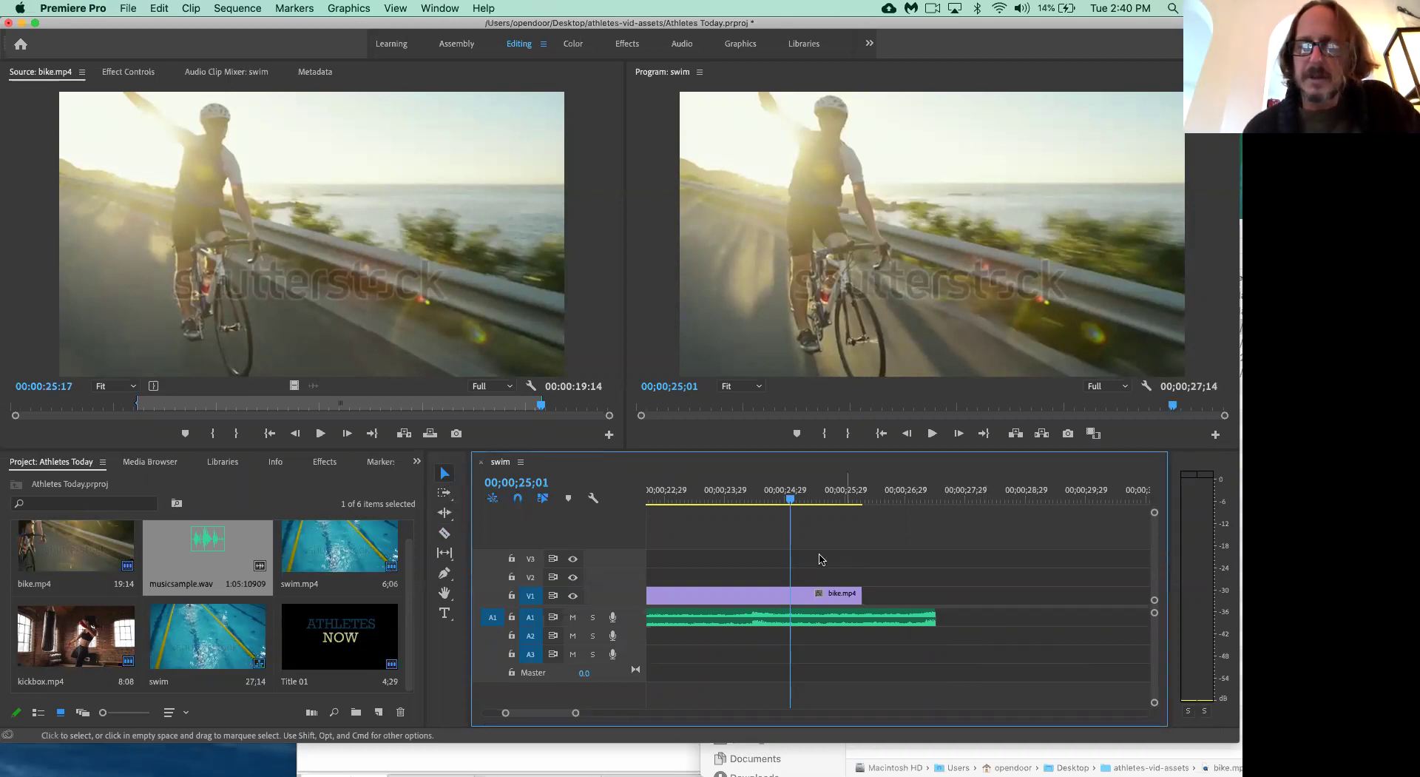
# - Play the end of the sequence and extend the music clip on A1 to end at 00;00;28;17
pyautogui.click(933, 434)
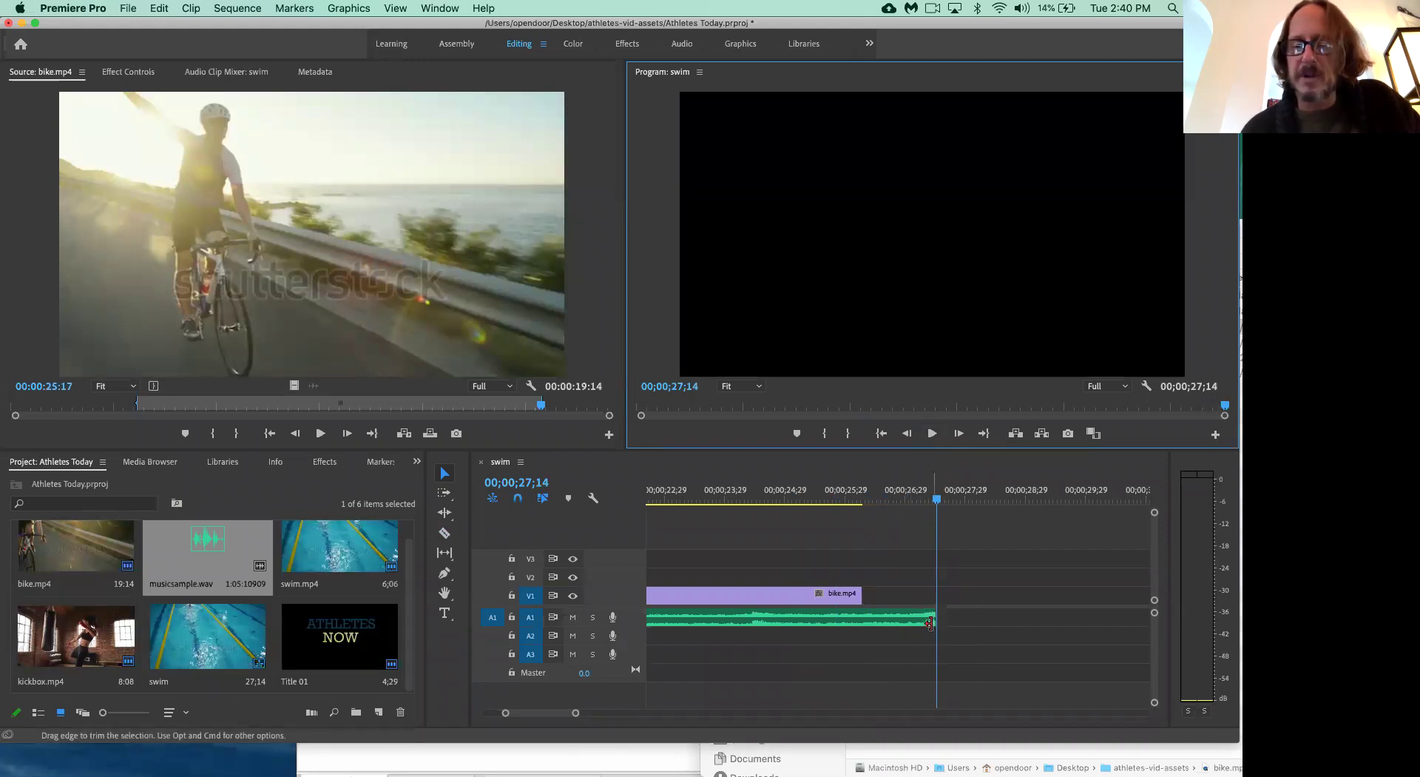
pyautogui.moveTo(931, 620); pyautogui.dragTo(998, 619)
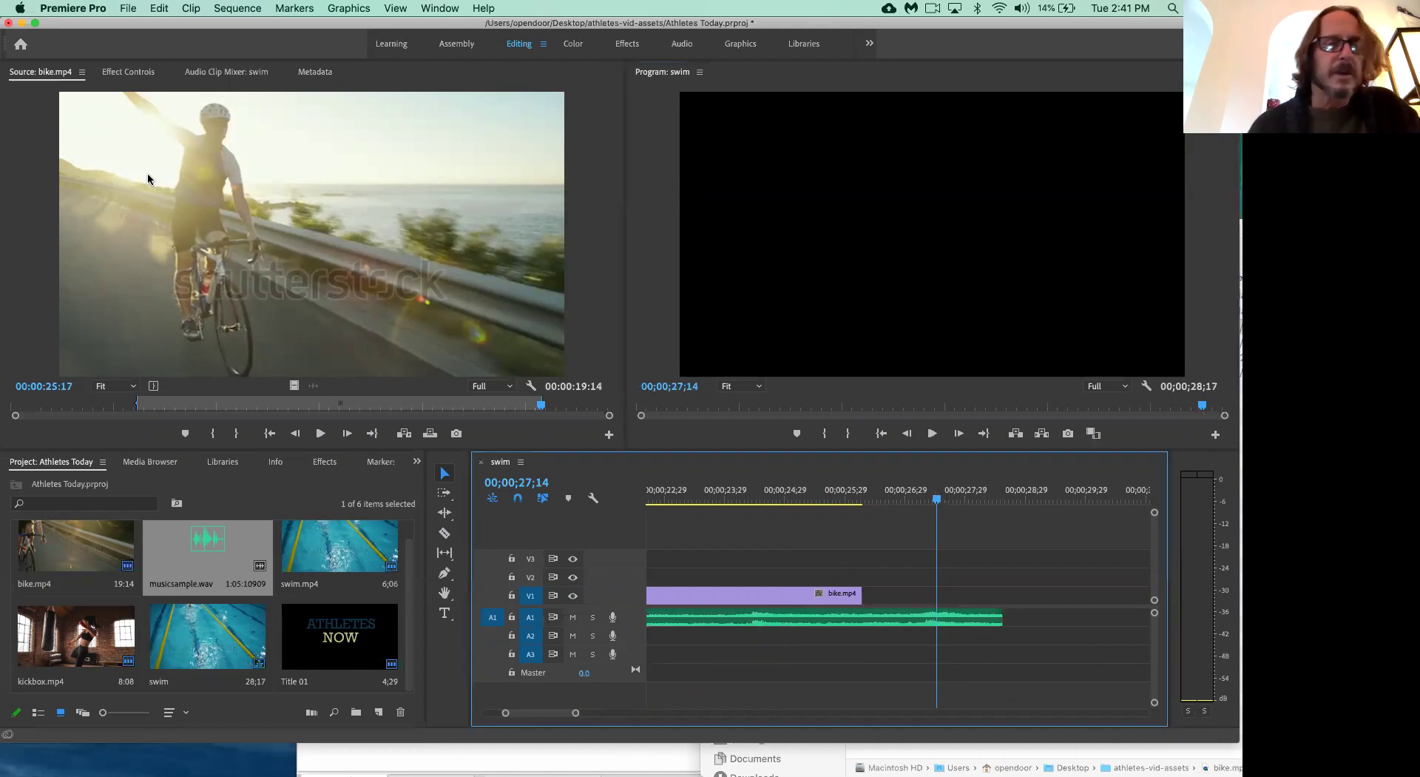
pyautogui.click(125, 188)
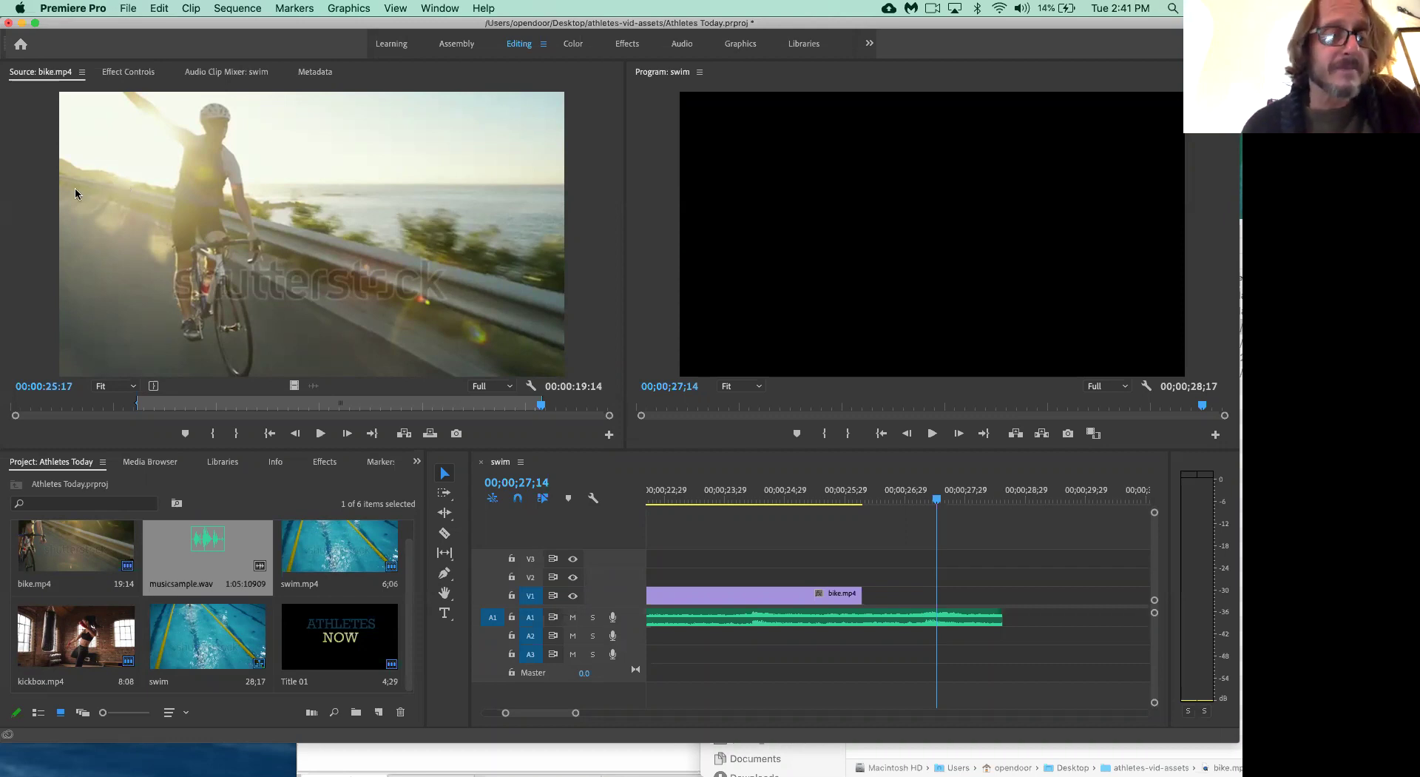
# - Apply the Exponential Fade crossfade audio transition to the end of the music clip on A1
pyautogui.click(323, 463)
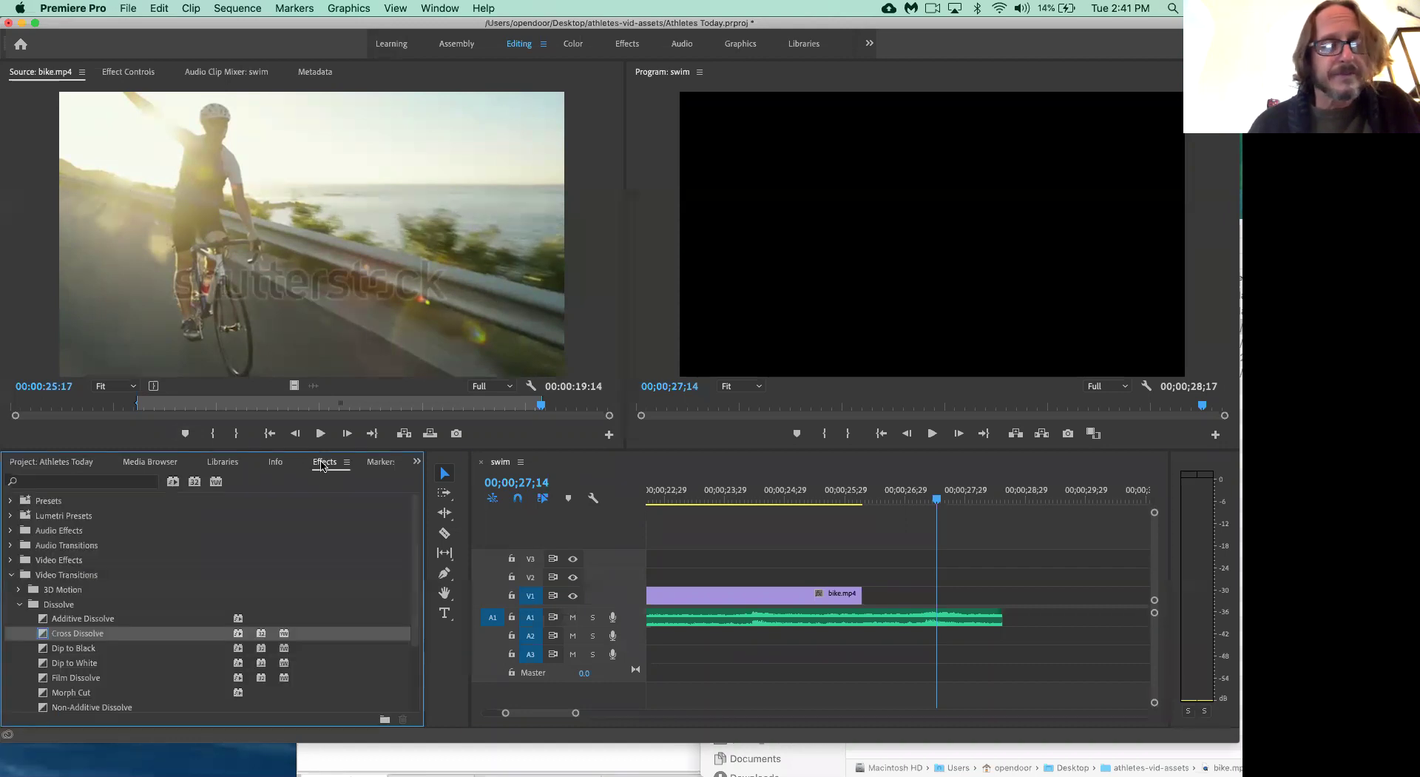
pyautogui.click(19, 605)
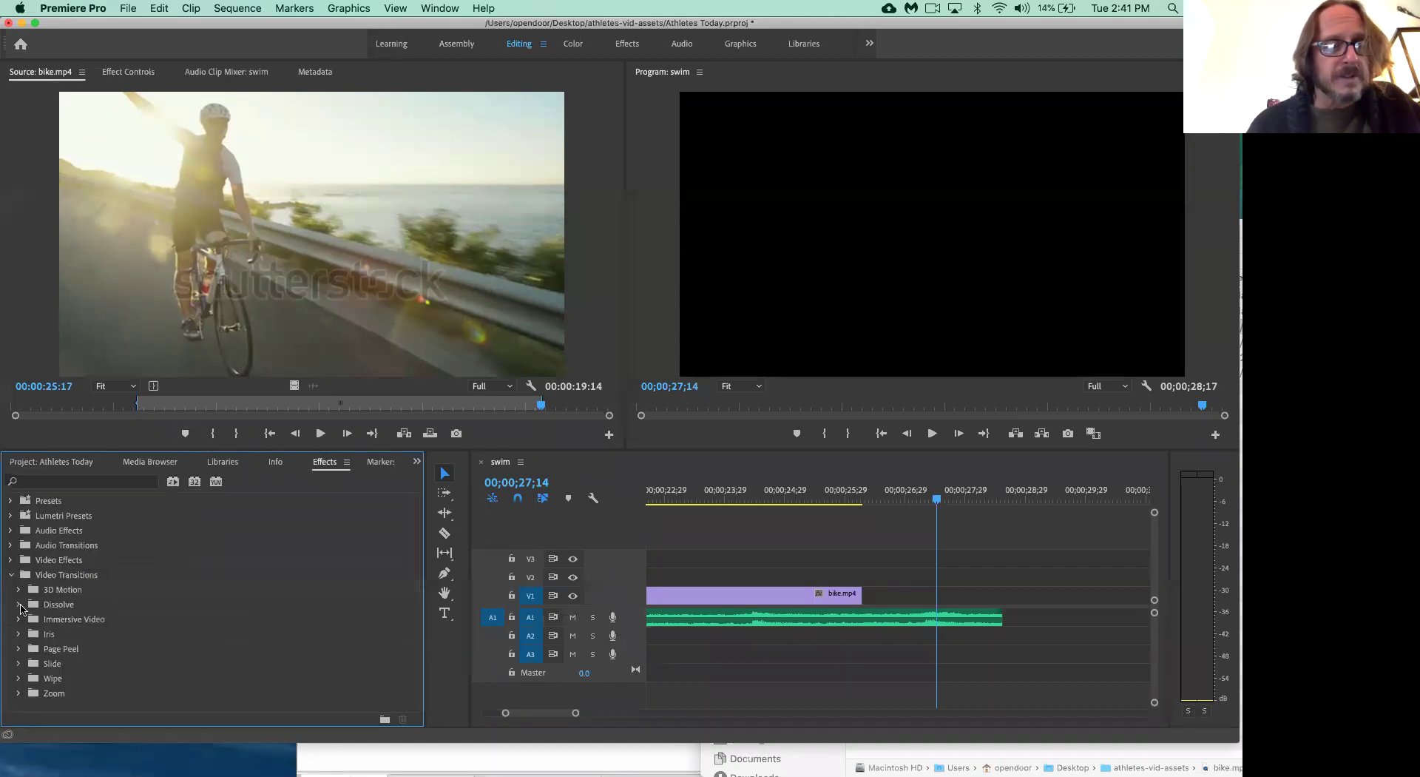
pyautogui.click(11, 575)
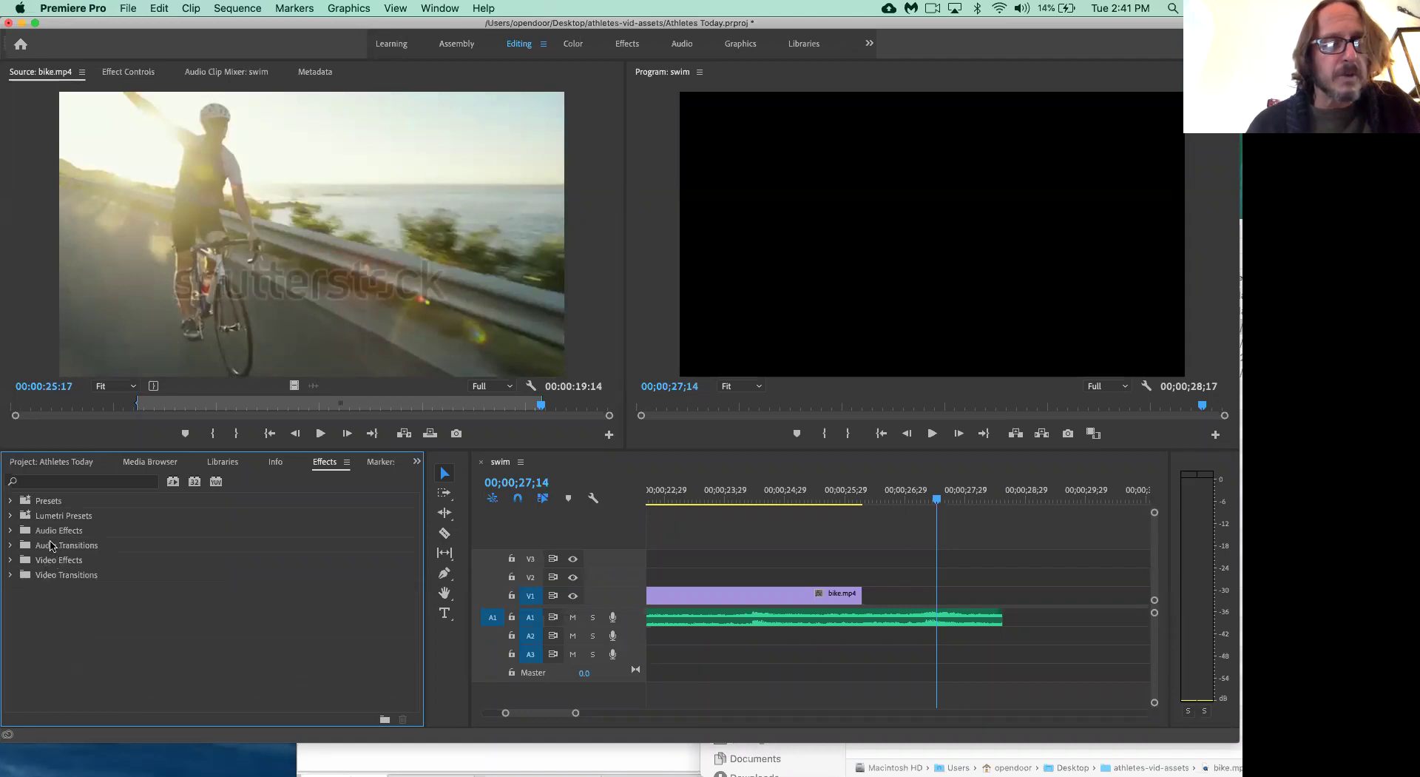
pyautogui.click(11, 547)
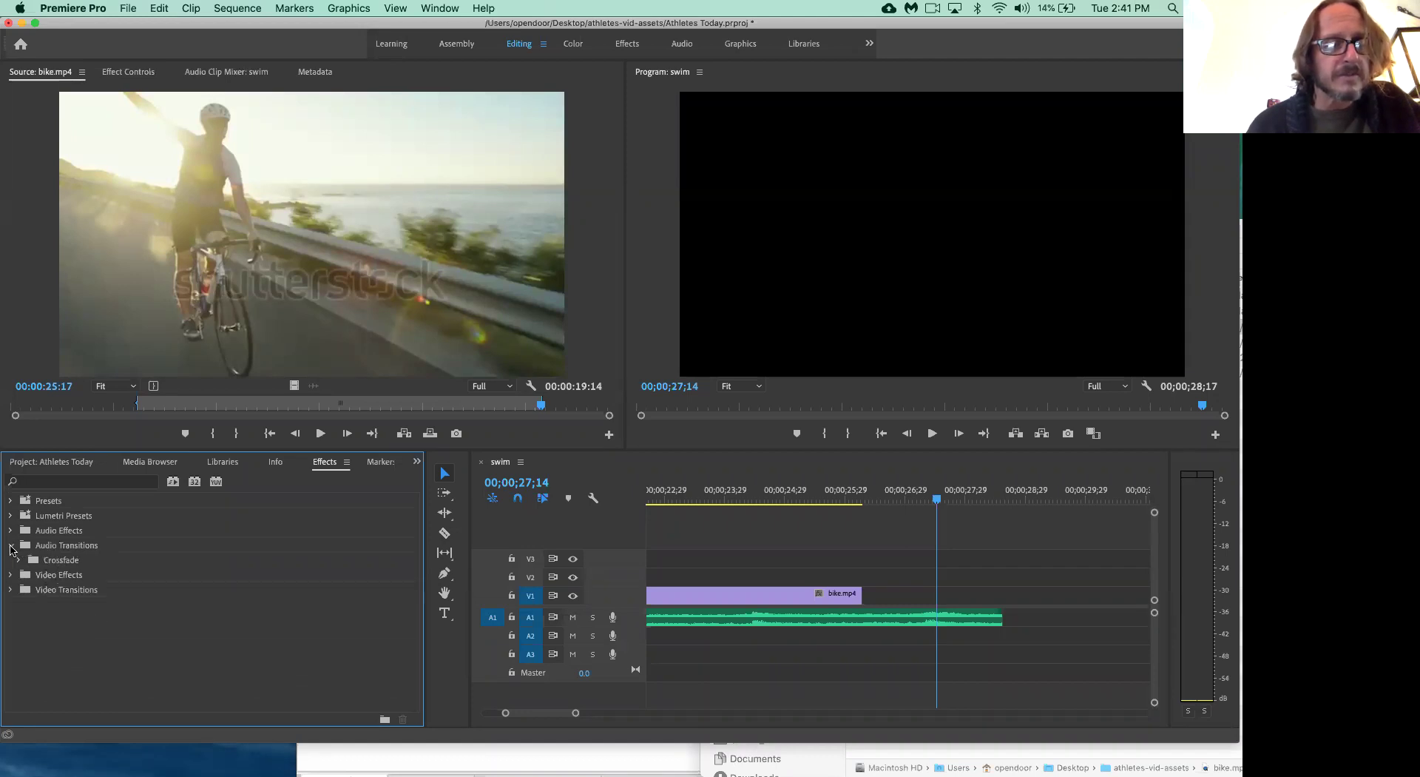
pyautogui.click(18, 560)
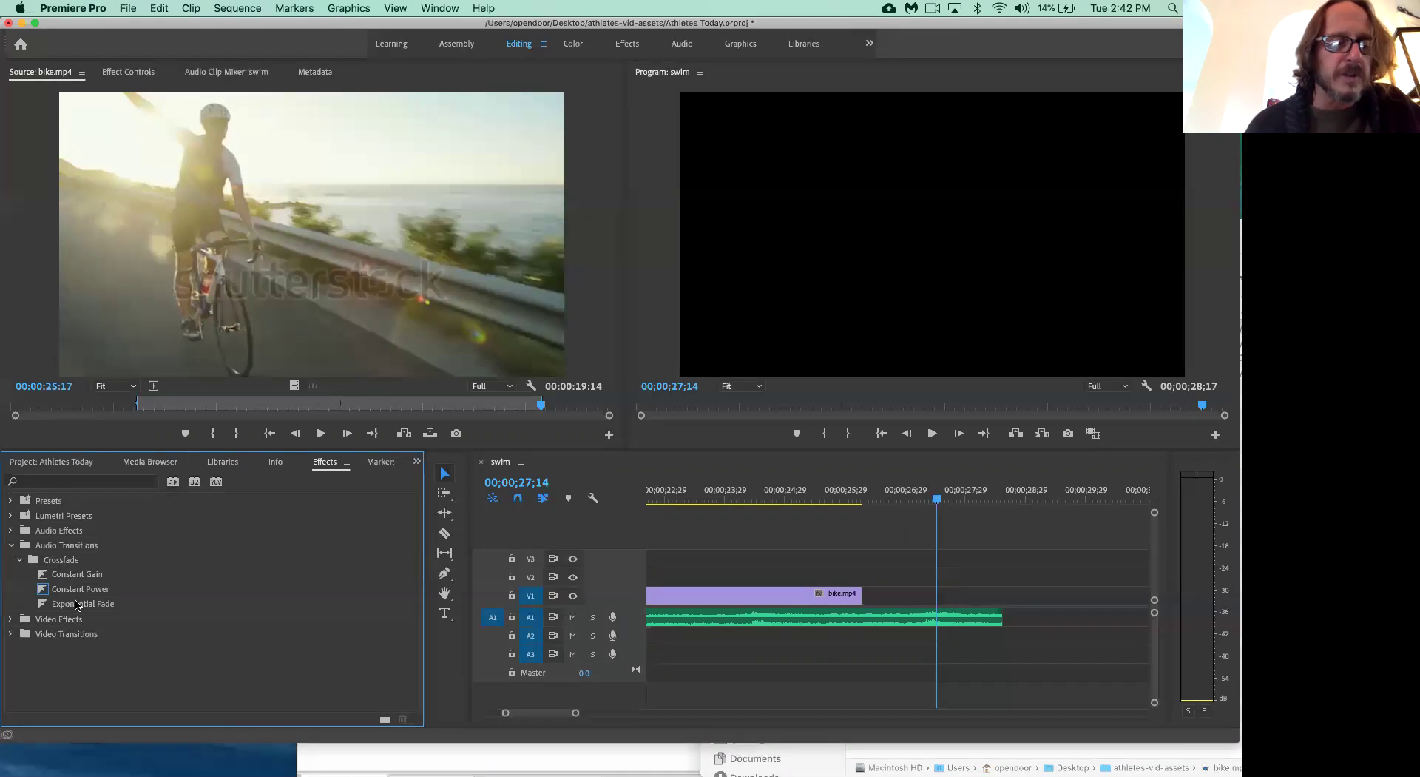
pyautogui.click(77, 605)
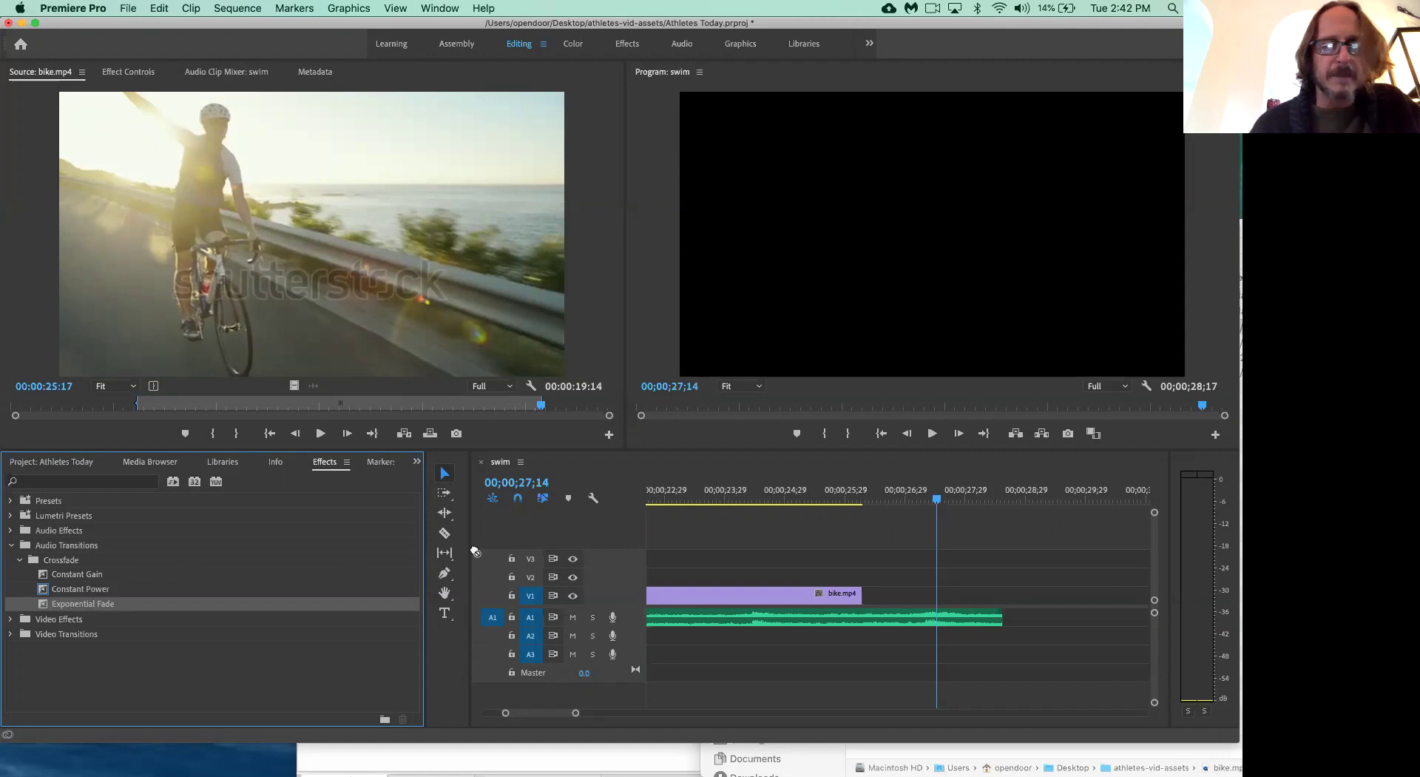
pyautogui.moveTo(570, 560); pyautogui.dragTo(996, 615)
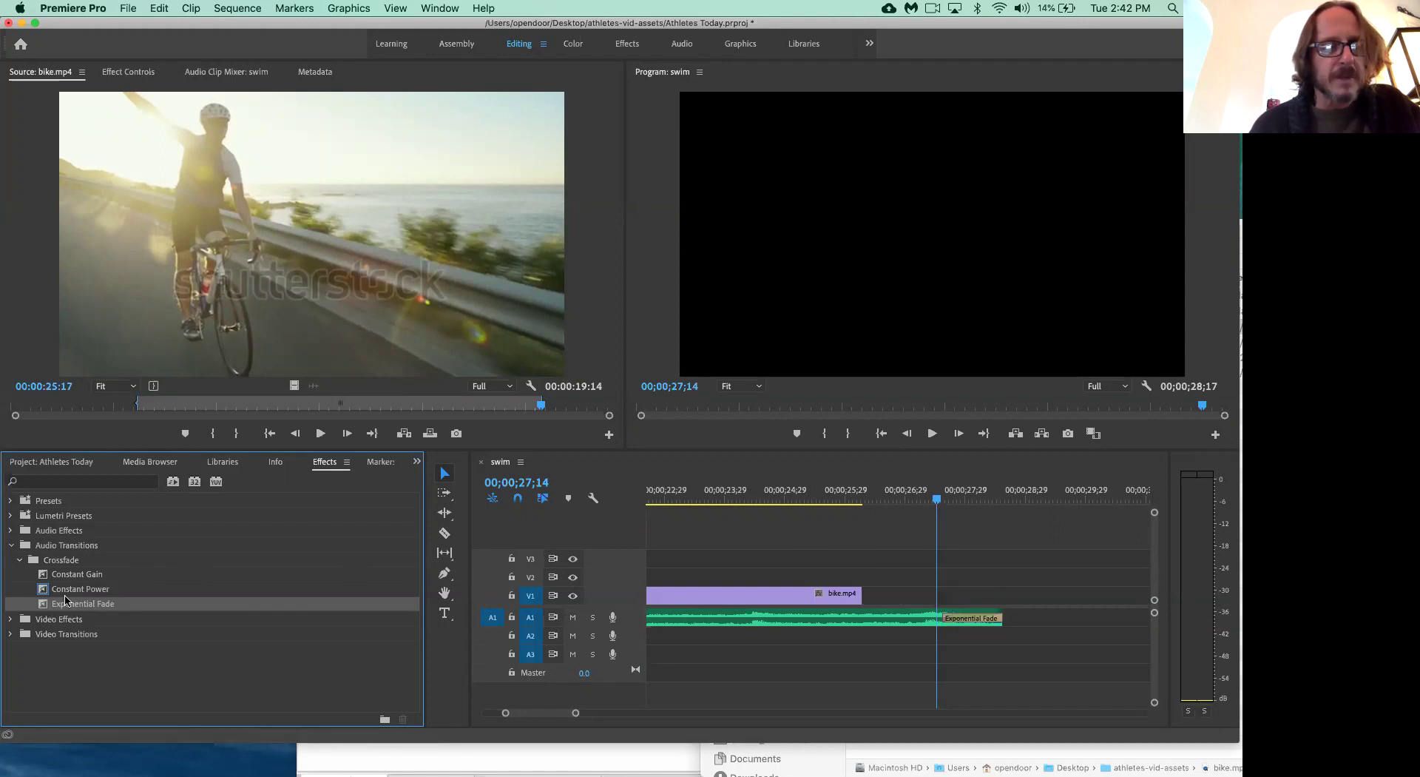
# - Play the end of the sequence from 00;00;24;21 to check the music's fade-out
pyautogui.click(11, 546)
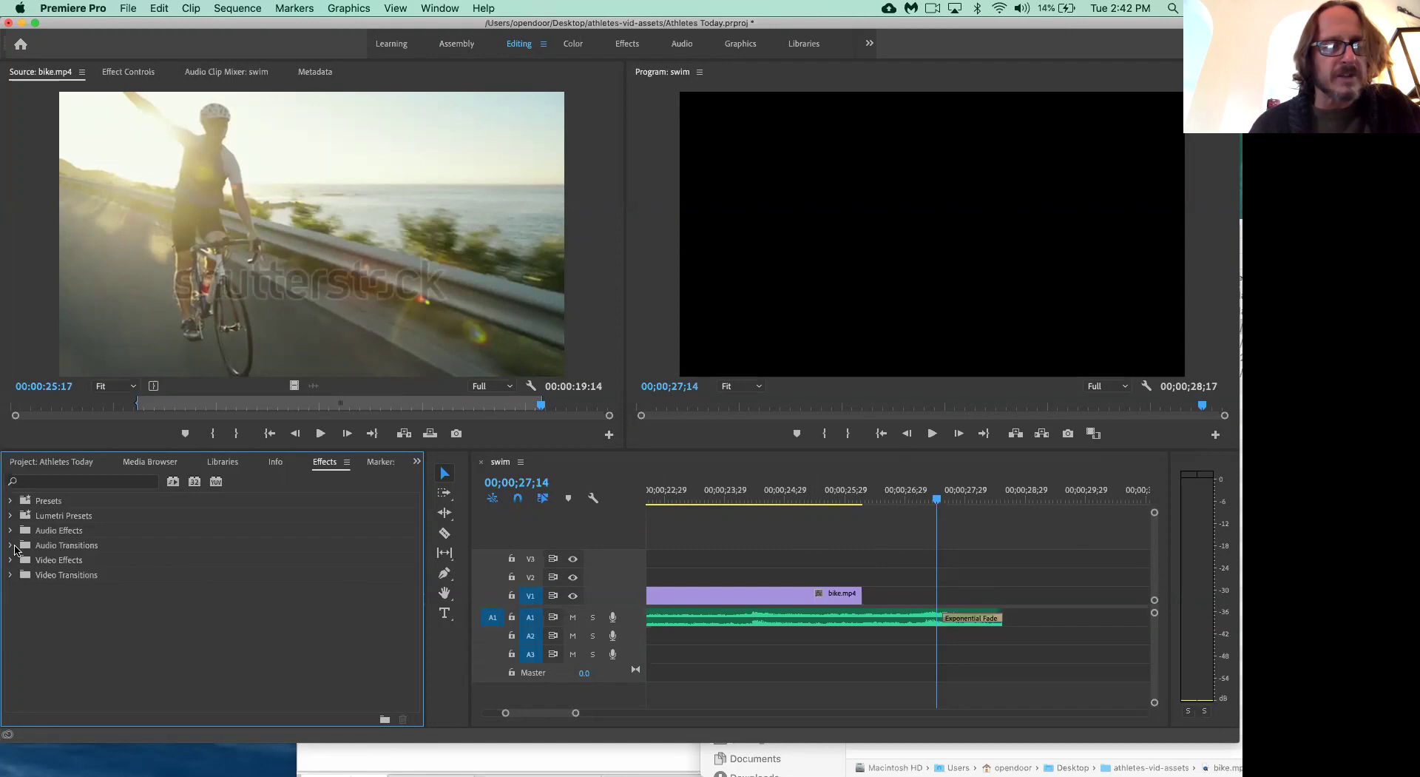
pyautogui.click(11, 546)
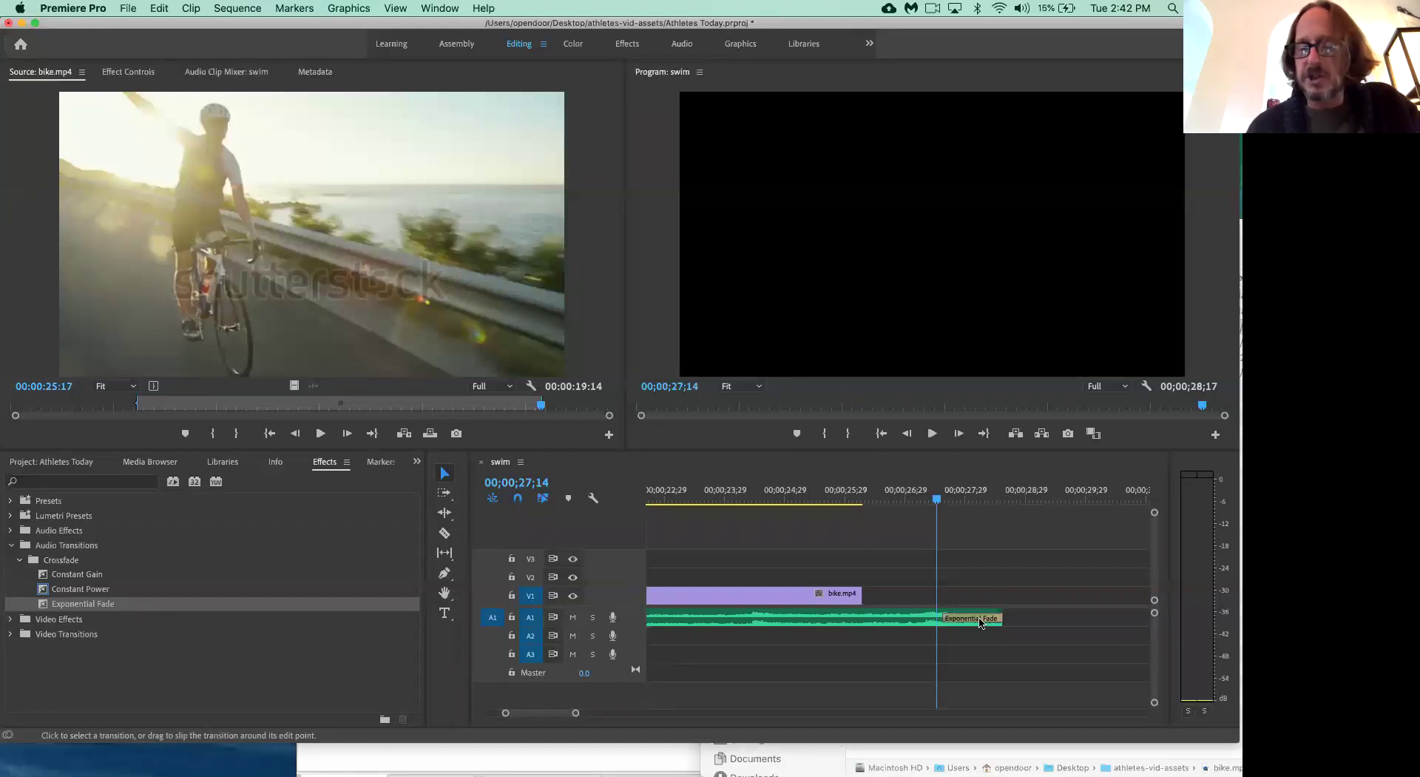
pyautogui.click(786, 507)
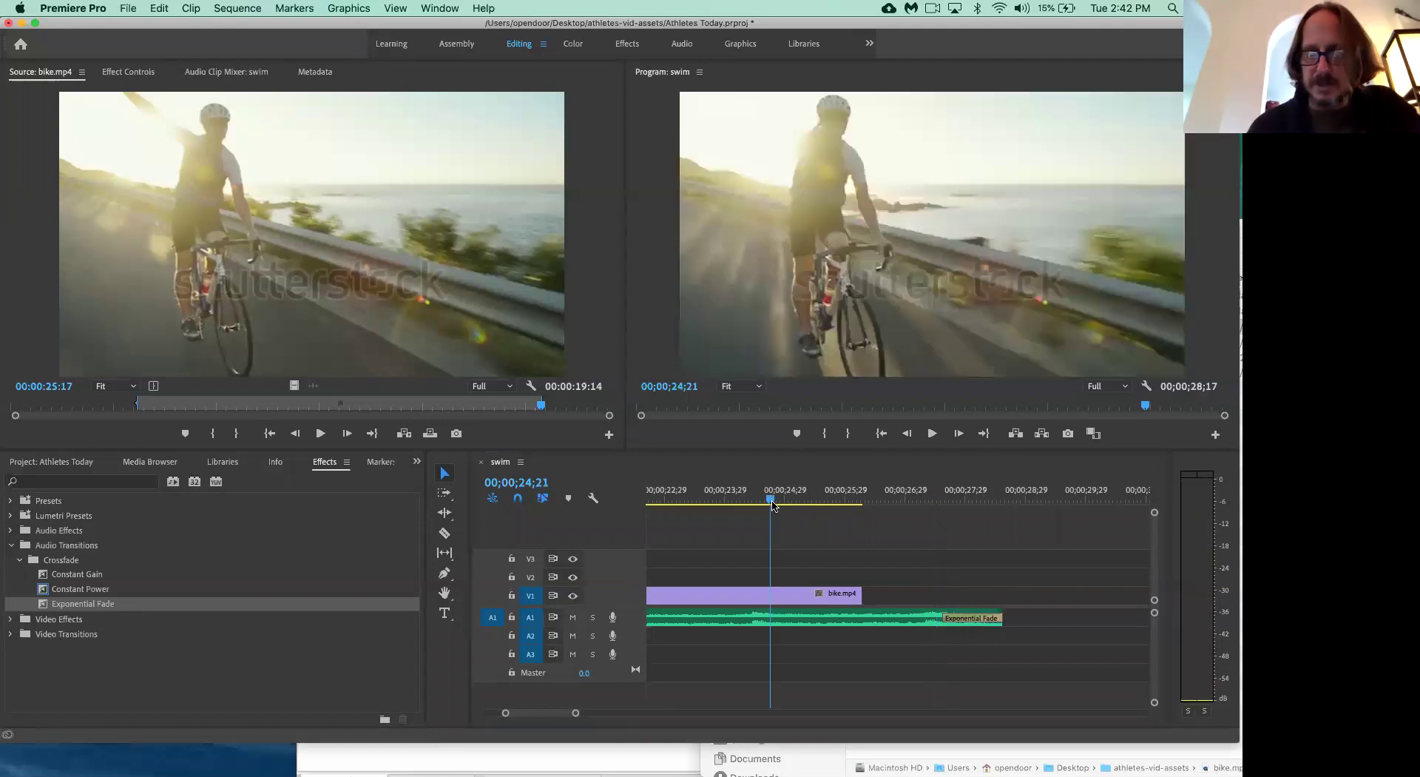
pyautogui.click(771, 503)
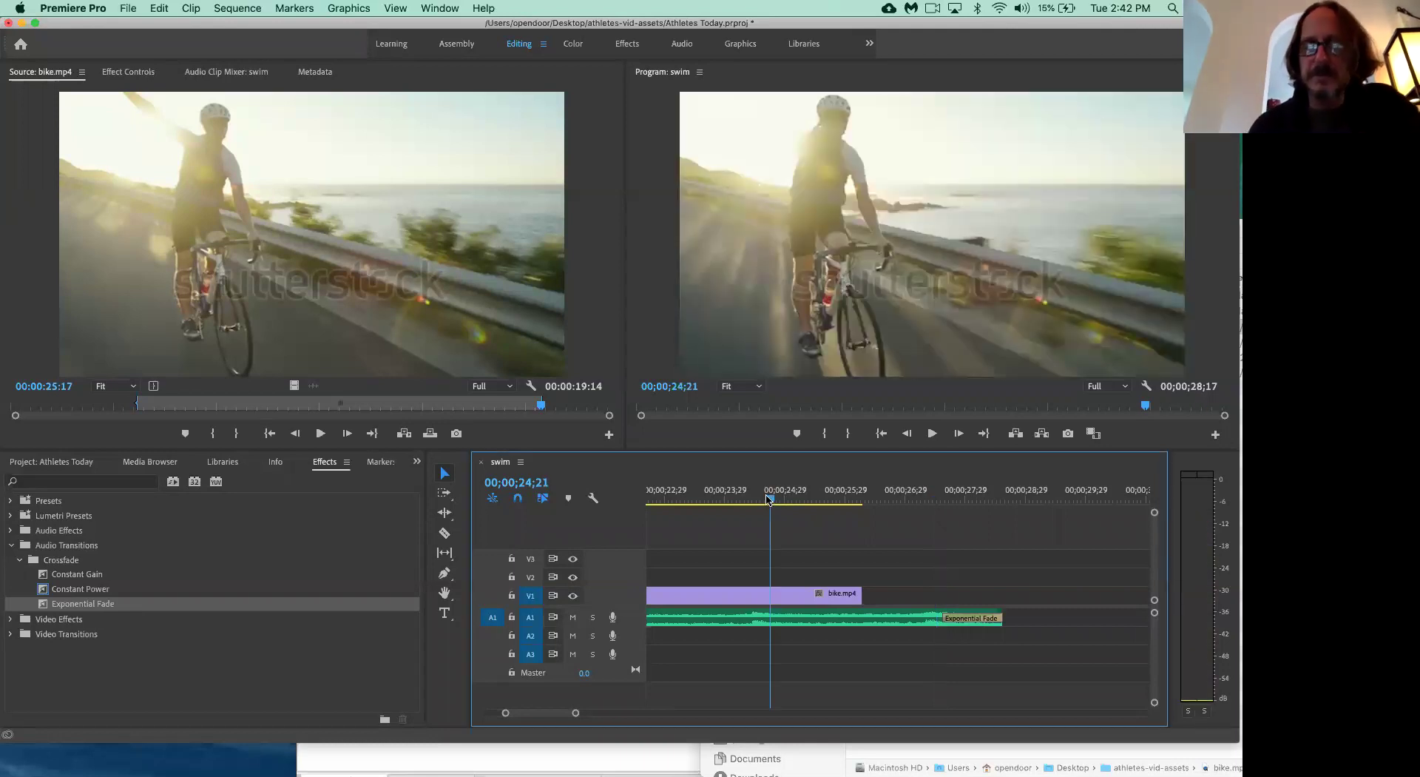
pyautogui.press('space')
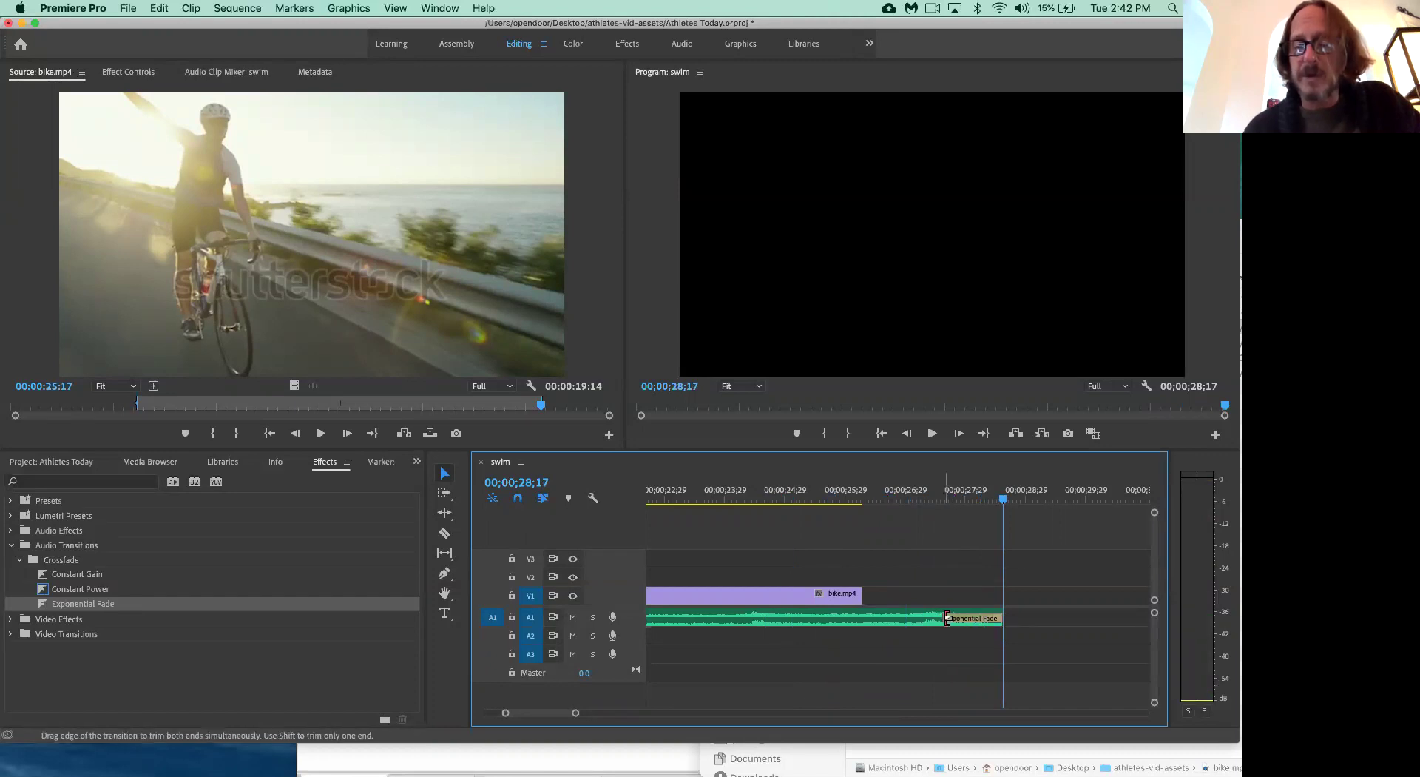
# - Lengthen the Exponential Fade on the A1 music clip so it starts about one second before the bike.mp4 clip ends, and play the ending
pyautogui.moveTo(948, 617); pyautogui.dragTo(807, 614)
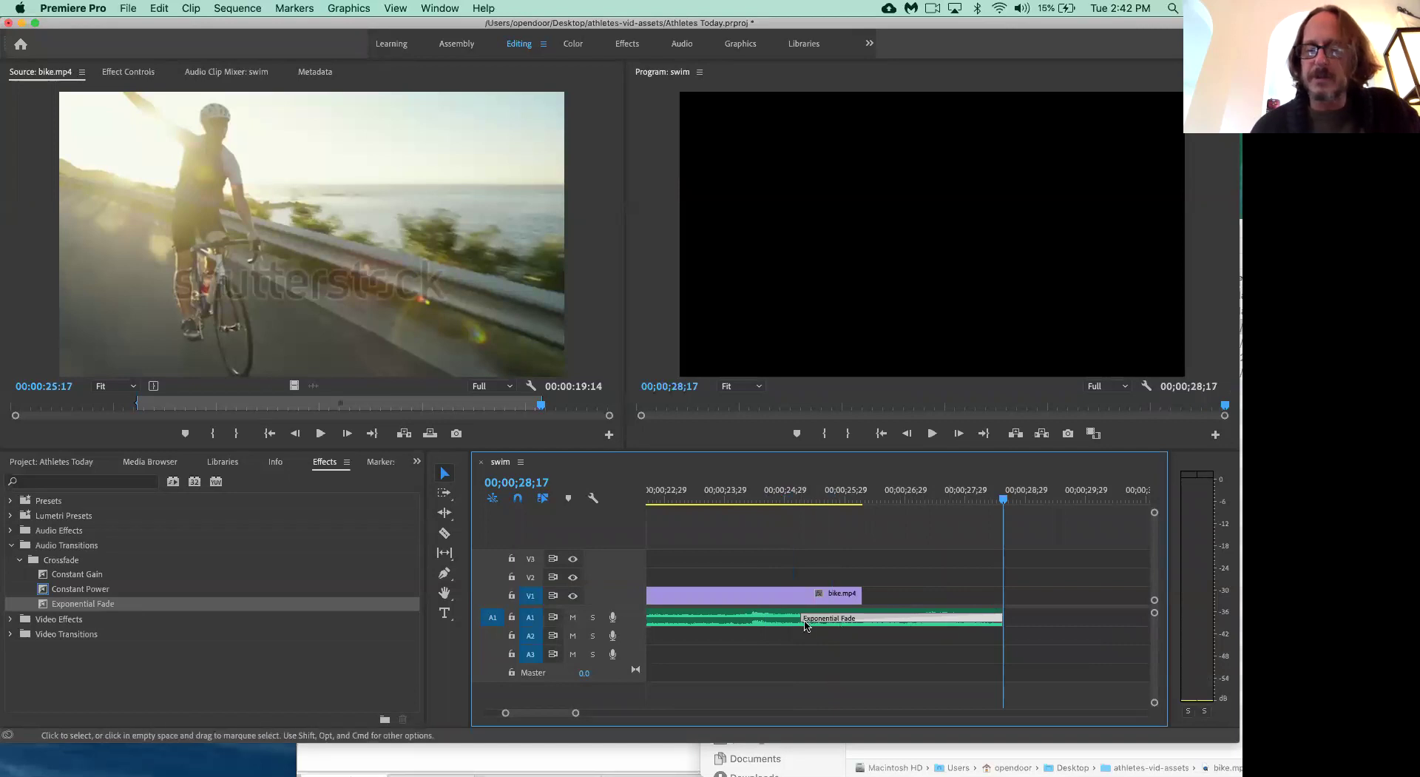
pyautogui.click(698, 501)
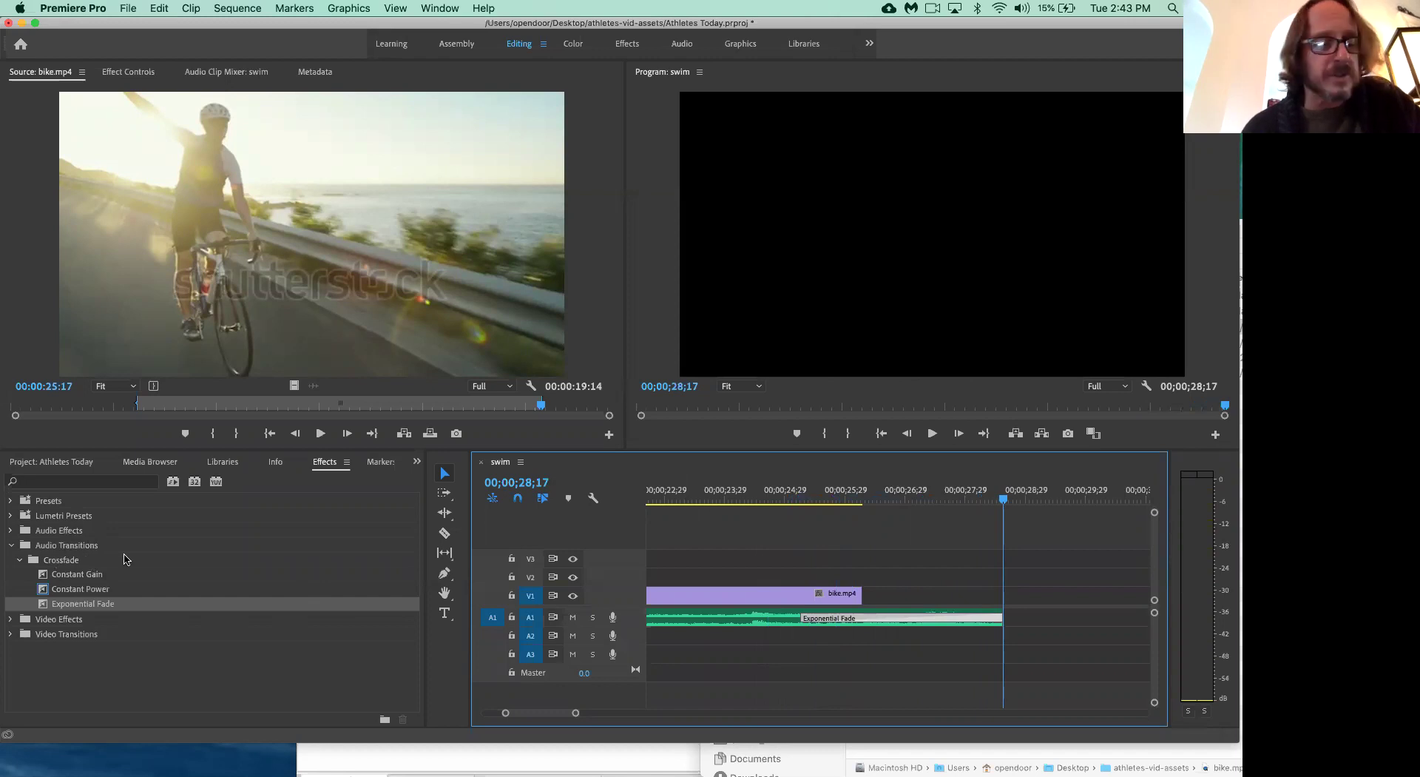
# - Apply the Cross Dissolve video transition to the end of bike.mp4 on V1 and play the ending from 00;00;23;22
pyautogui.click(10, 634)
pyautogui.scroll(-3, 123, 643)
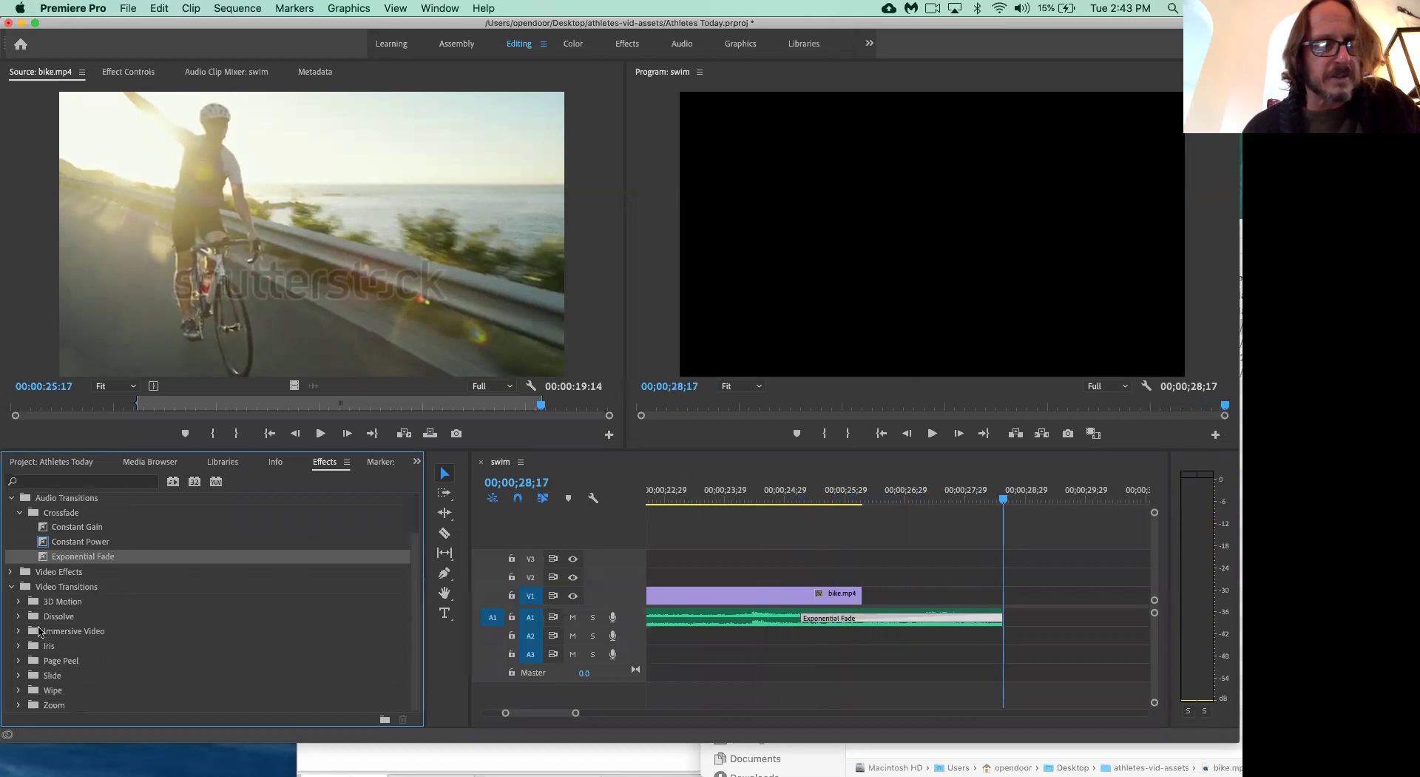
pyautogui.click(18, 616)
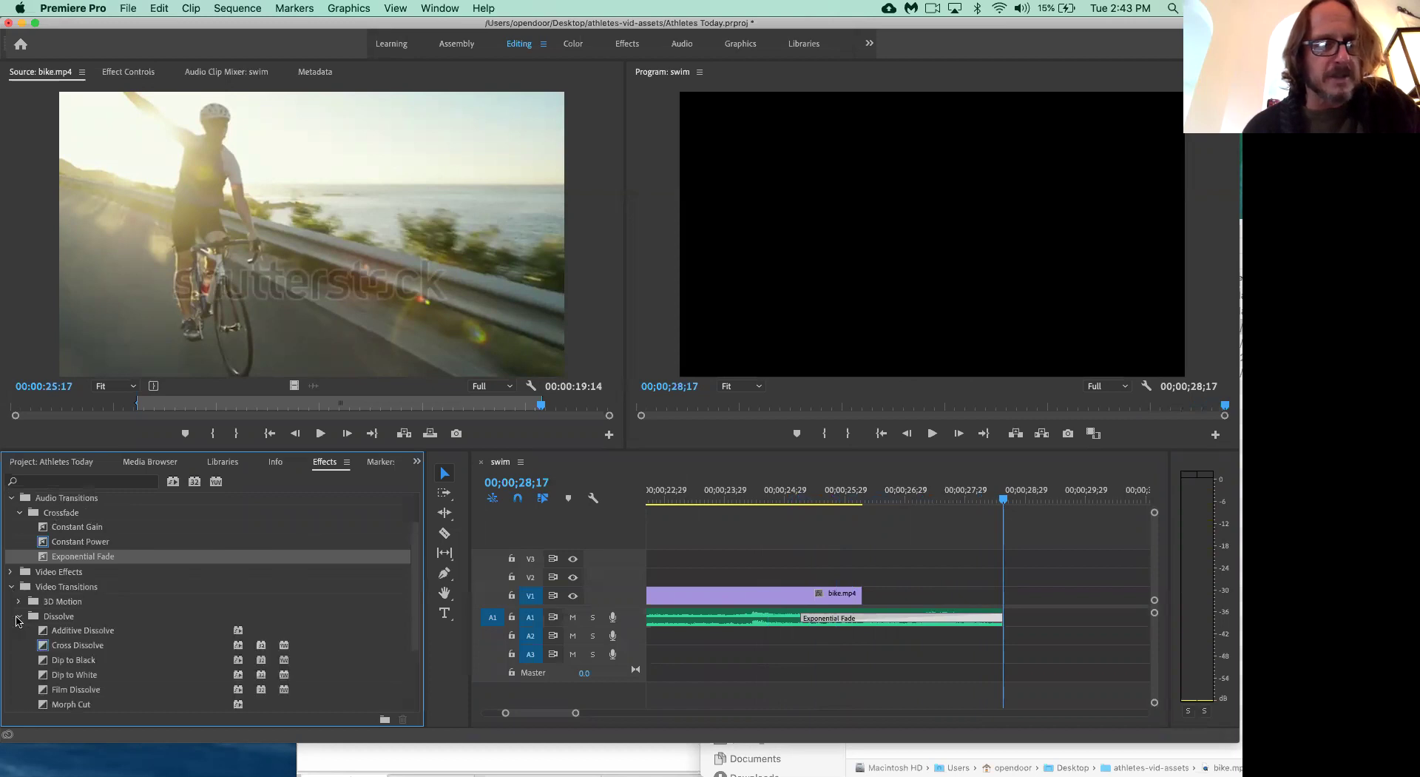
pyautogui.click(44, 650)
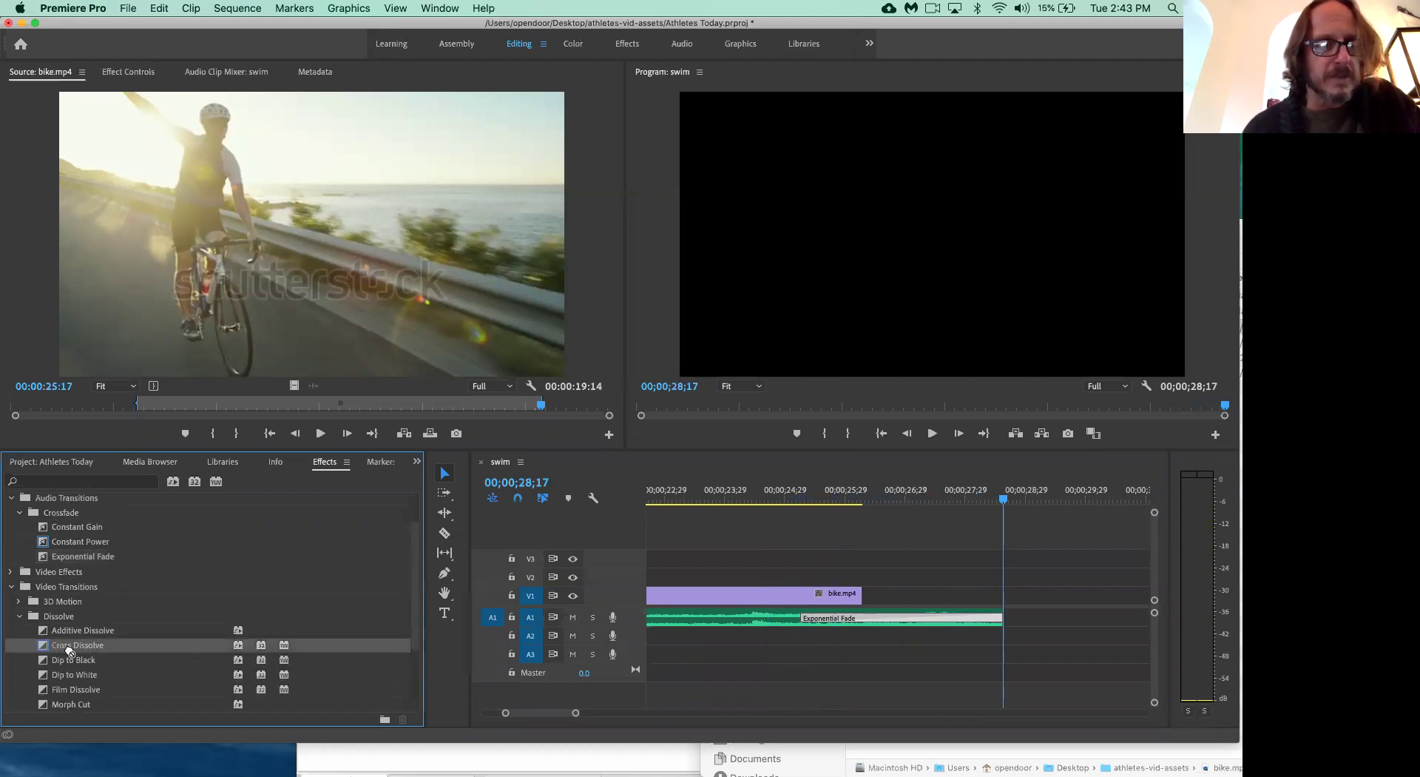
pyautogui.moveTo(129, 637); pyautogui.dragTo(855, 589)
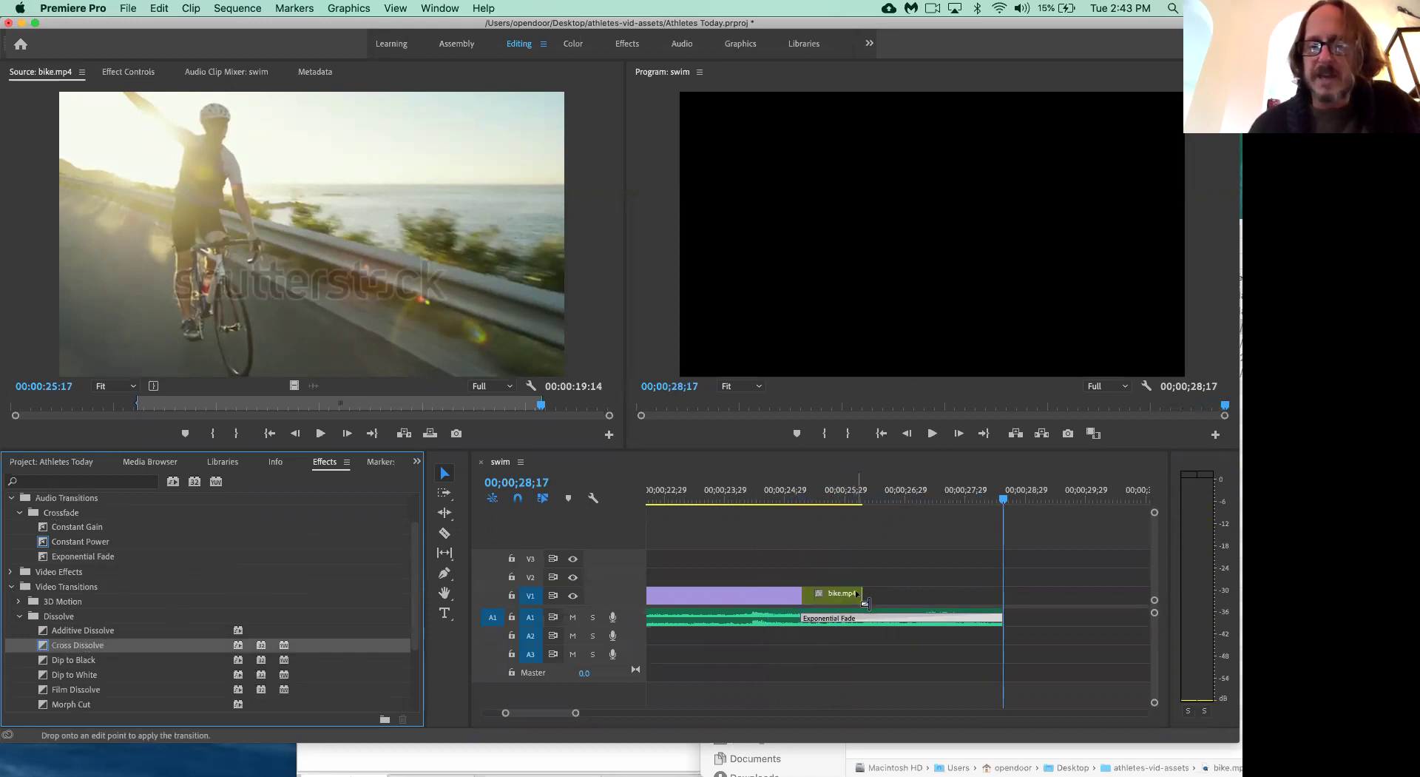
pyautogui.click(712, 500)
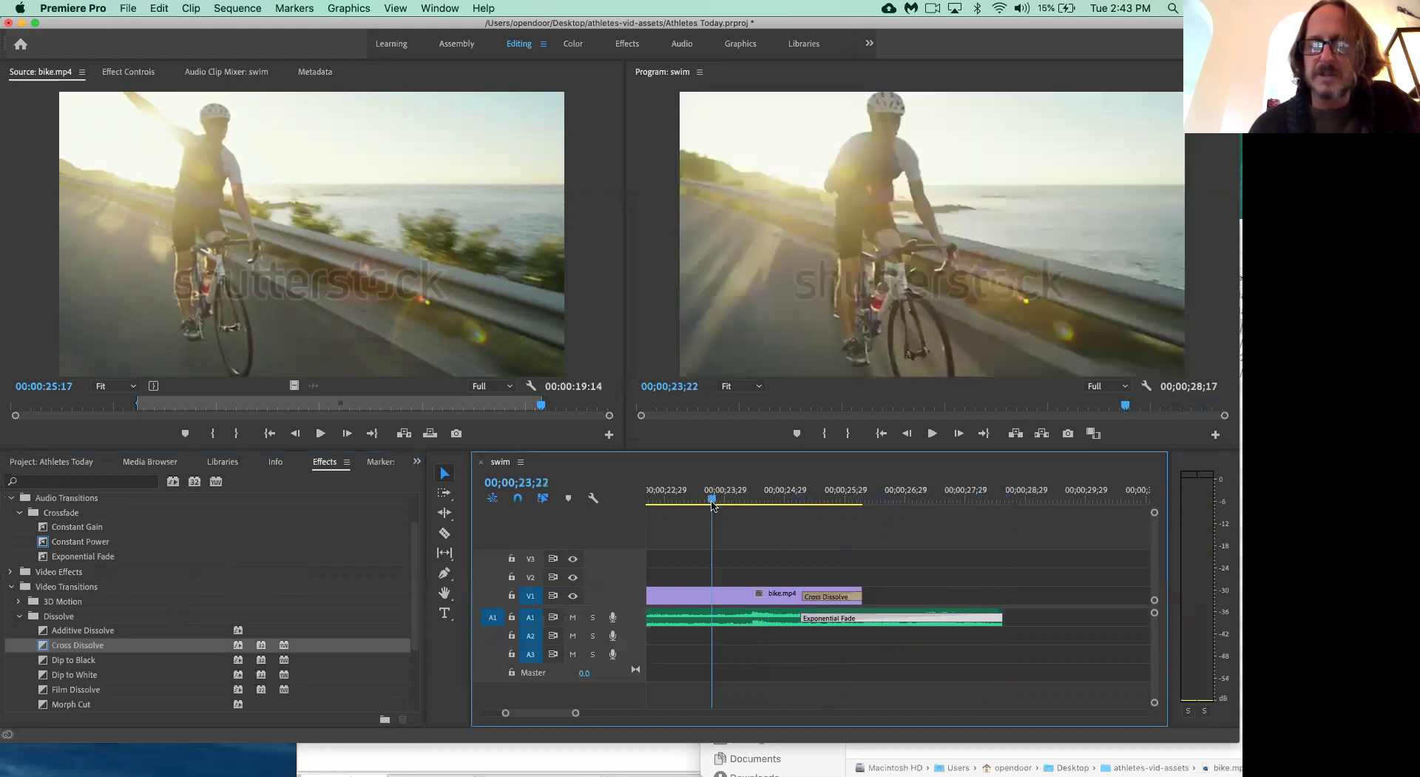
pyautogui.press('space')
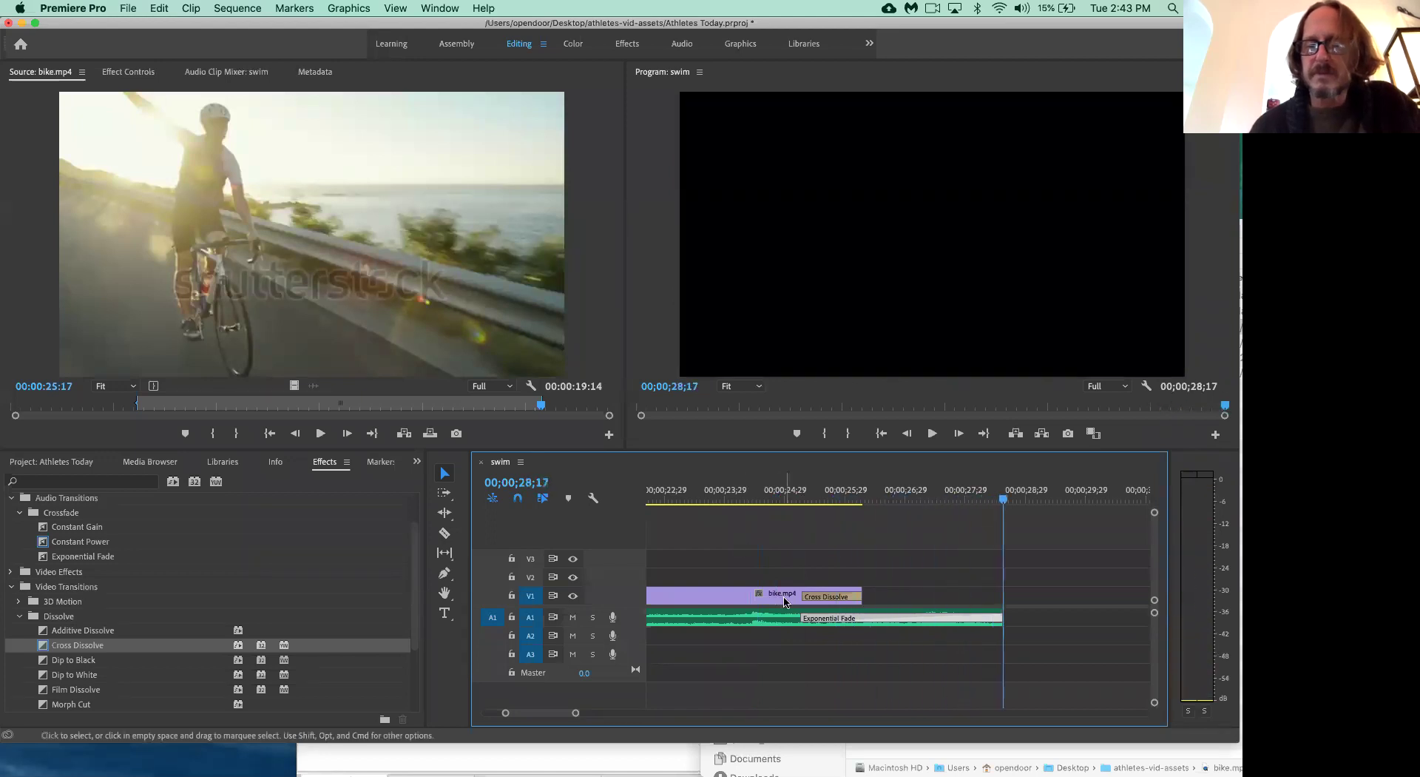
# - Lengthen the Cross Dissolve at the end of bike.mp4 to start near 00;00;23;29 and save the project
pyautogui.moveTo(804, 598); pyautogui.dragTo(725, 596)
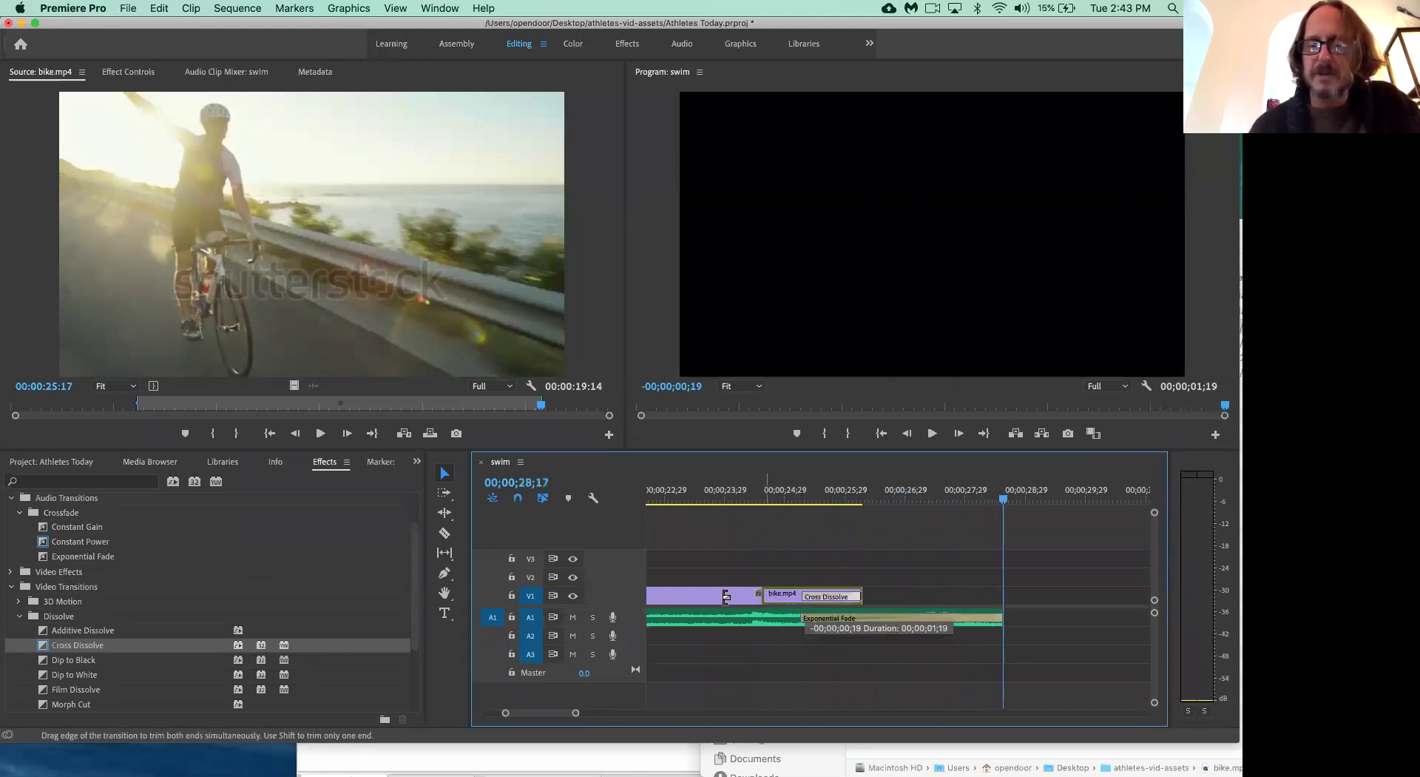
pyautogui.press('super+s')
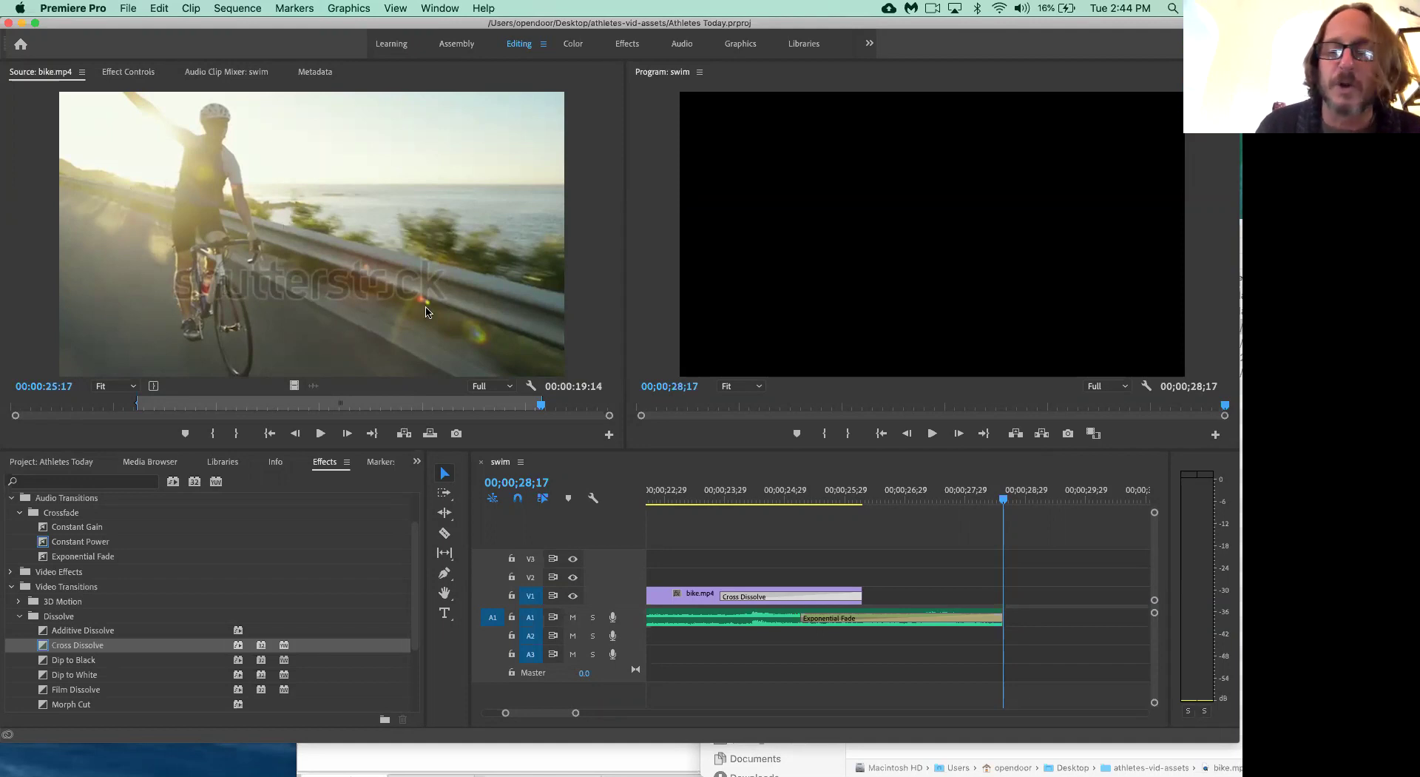
# - Play the whole swim sequence from the start to review it, adjusting the system volume during playback
pyautogui.click(823, 477)
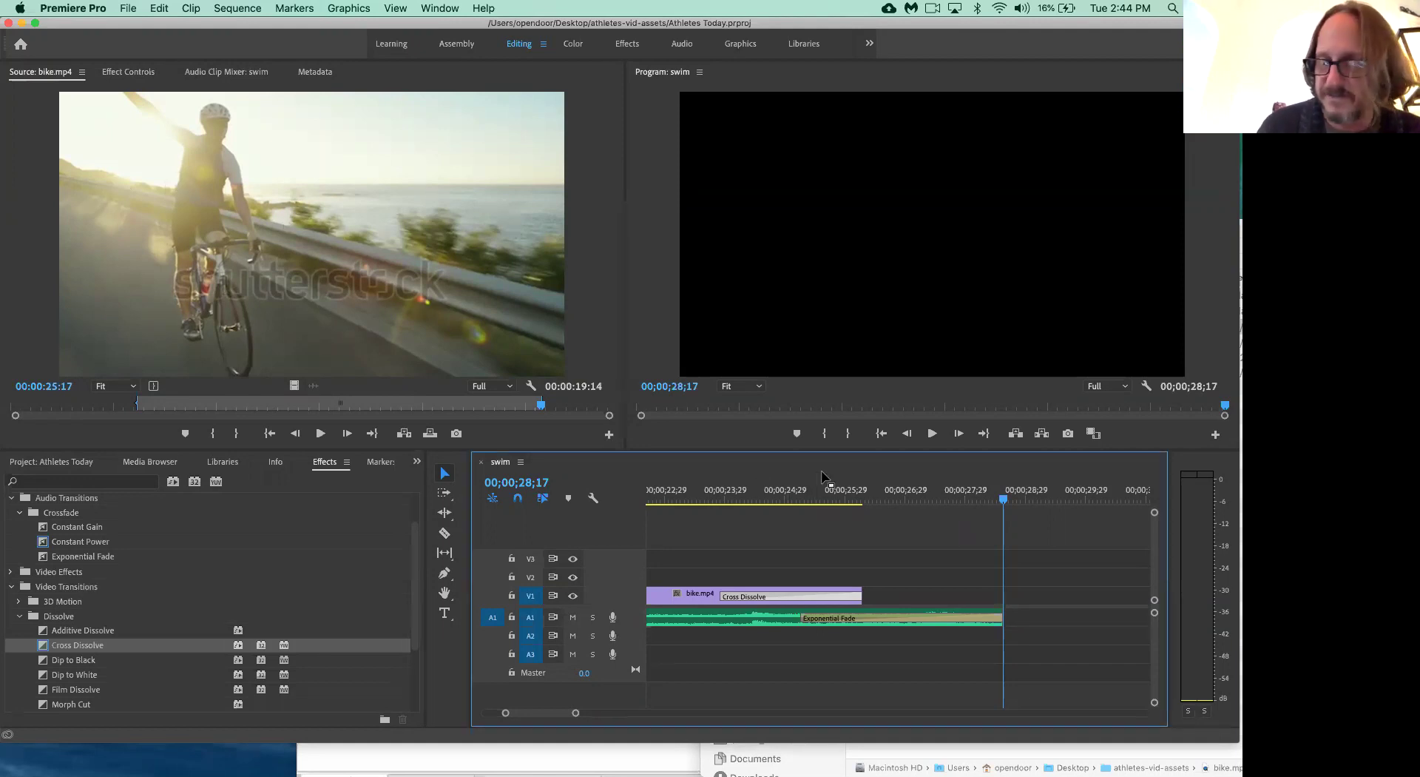
pyautogui.press('space')
pyautogui.press('XF86AudioRaiseVolume')
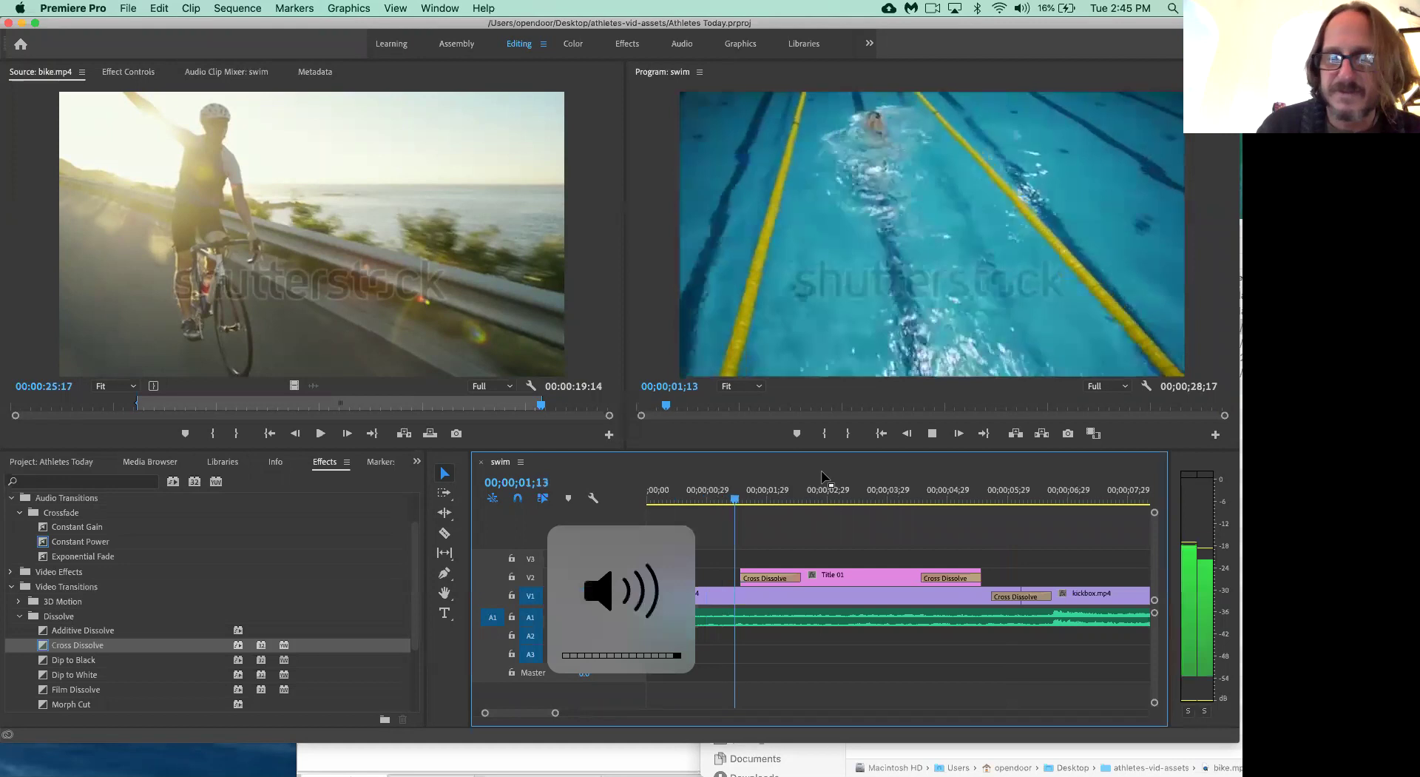
pyautogui.press('XF86AudioLowerVolume')
pyautogui.press('XF86AudioLowerVolume')
pyautogui.press('XF86AudioLowerVolume')
pyautogui.press('XF86AudioLowerVolume')
pyautogui.press('XF86AudioLowerVolume')
pyautogui.press('XF86AudioLowerVolume')
pyautogui.press('XF86AudioLowerVolume')
pyautogui.press('XF86AudioLowerVolume')
pyautogui.press('XF86AudioLowerVolume')
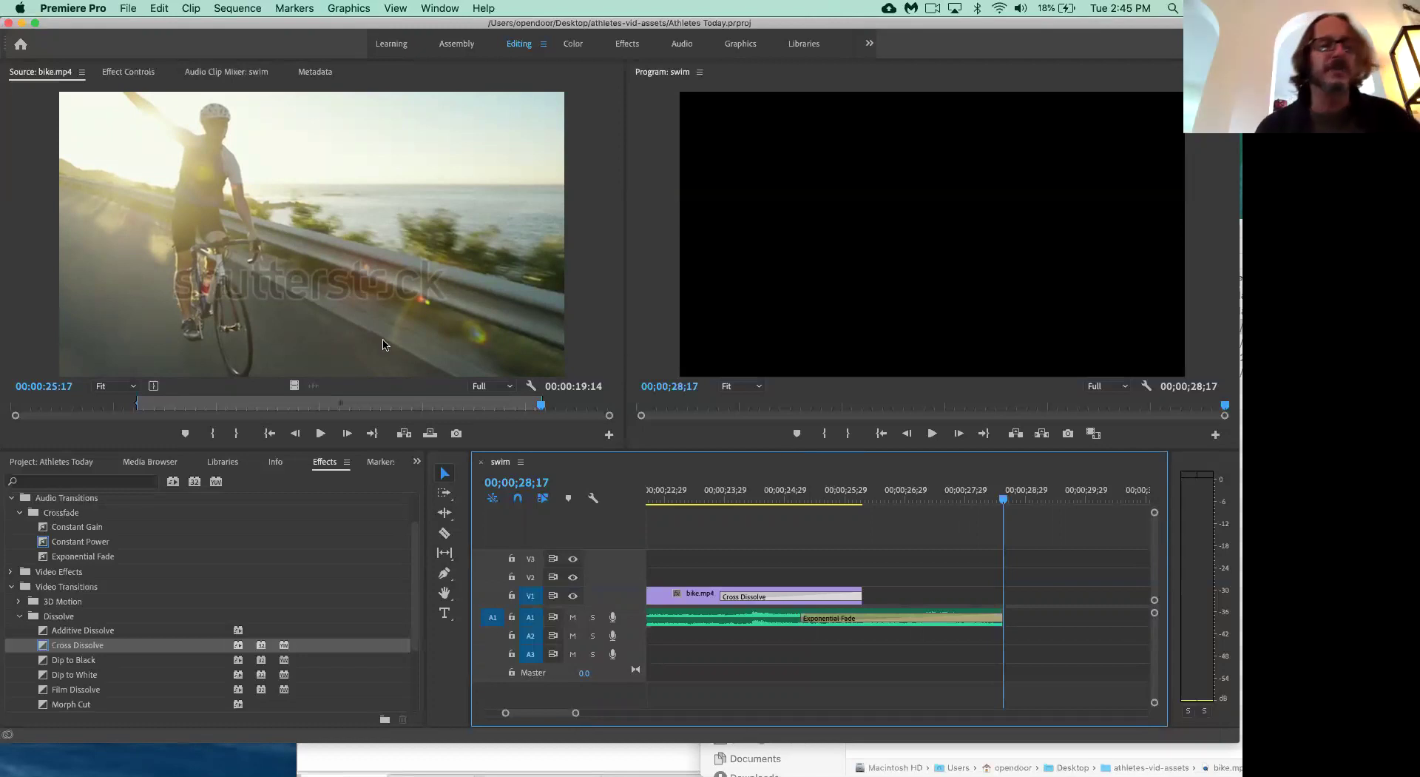
# - Open the media export settings for the swim sequence and choose H.264 as the format
pyautogui.click(131, 9)
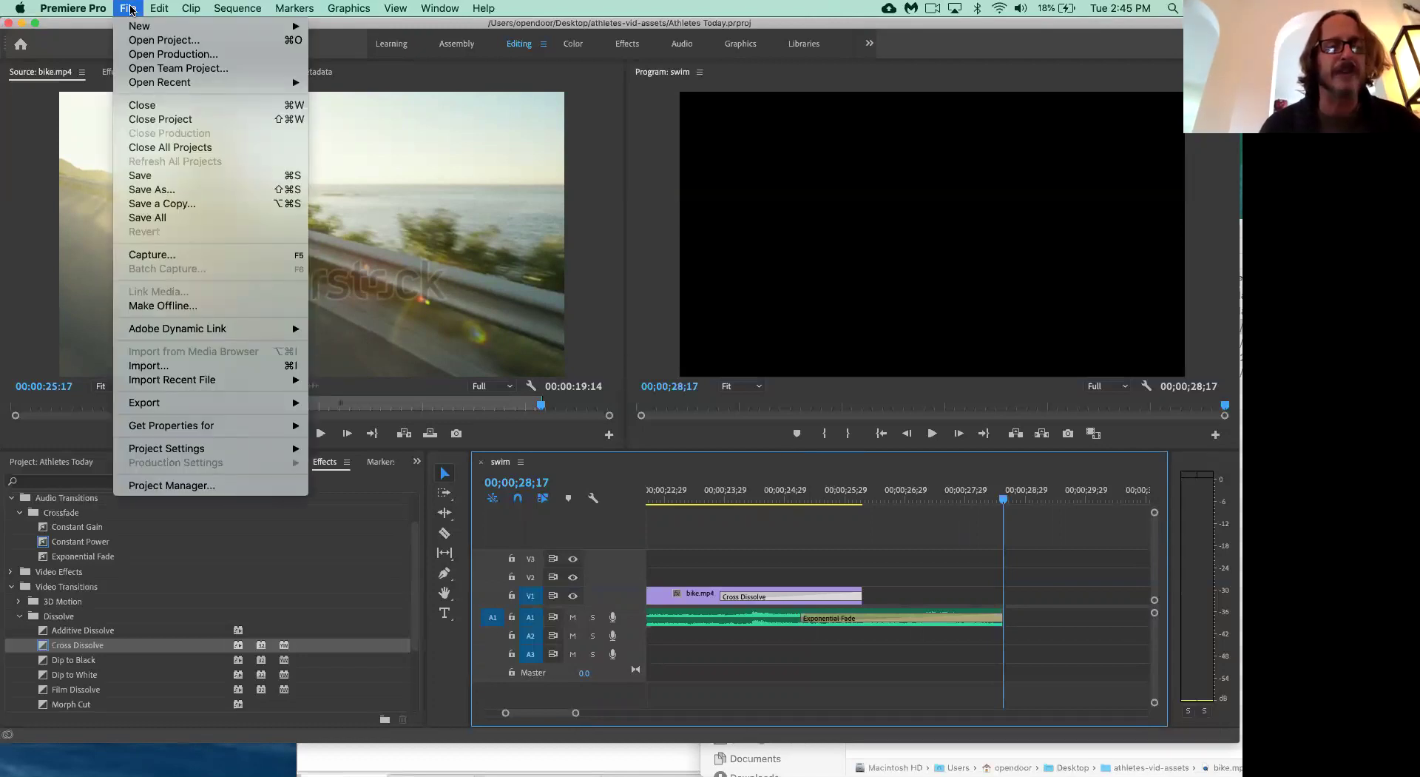
pyautogui.moveTo(248, 406)
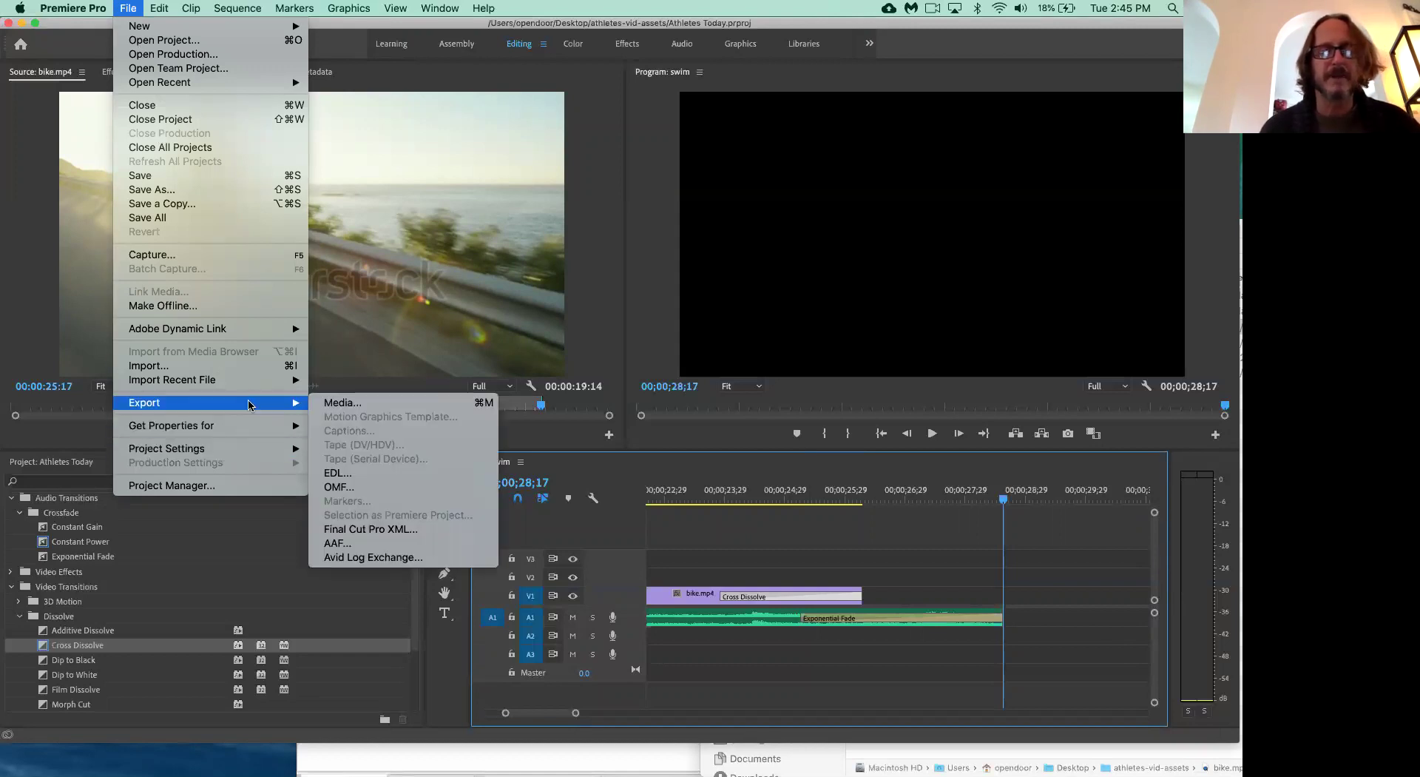
pyautogui.click(355, 407)
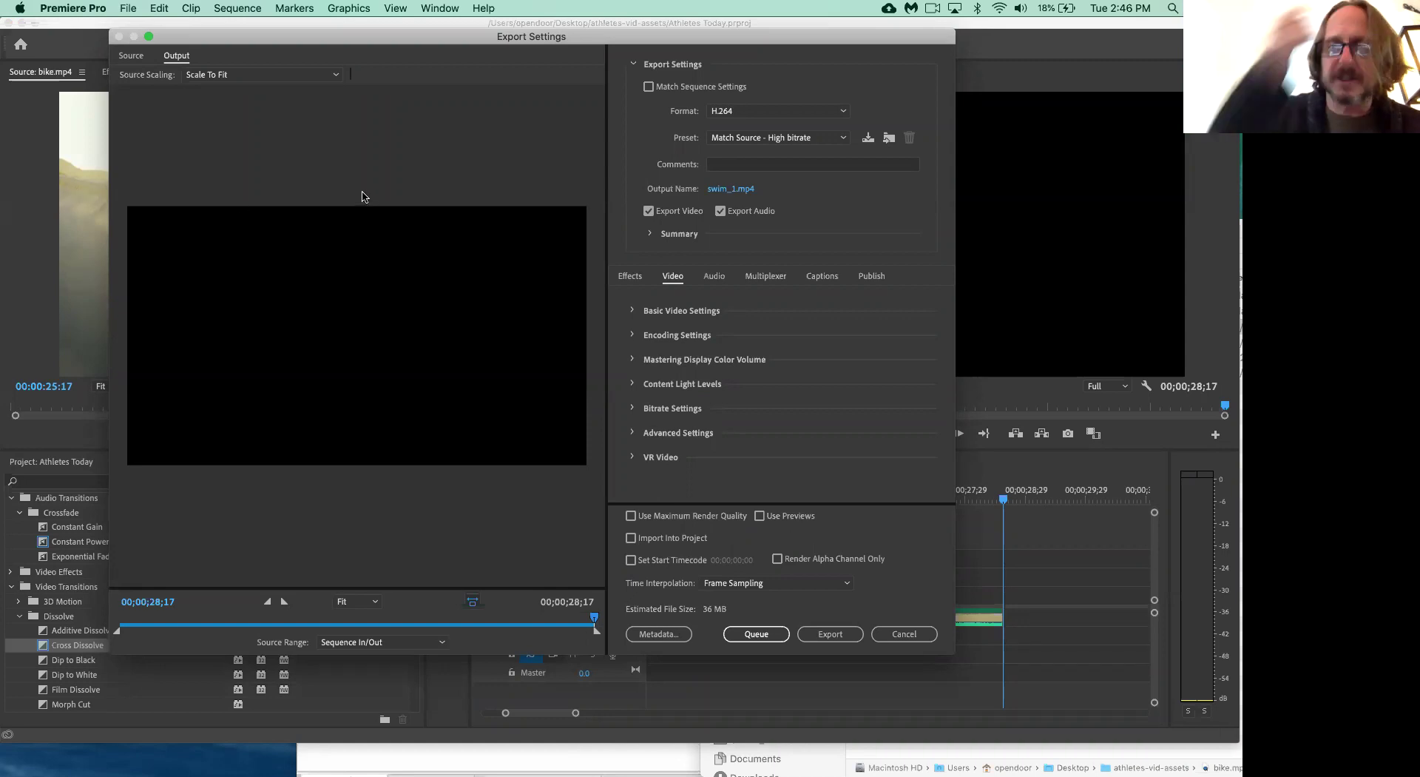
pyautogui.moveTo(578, 40); pyautogui.dragTo(530, 98)
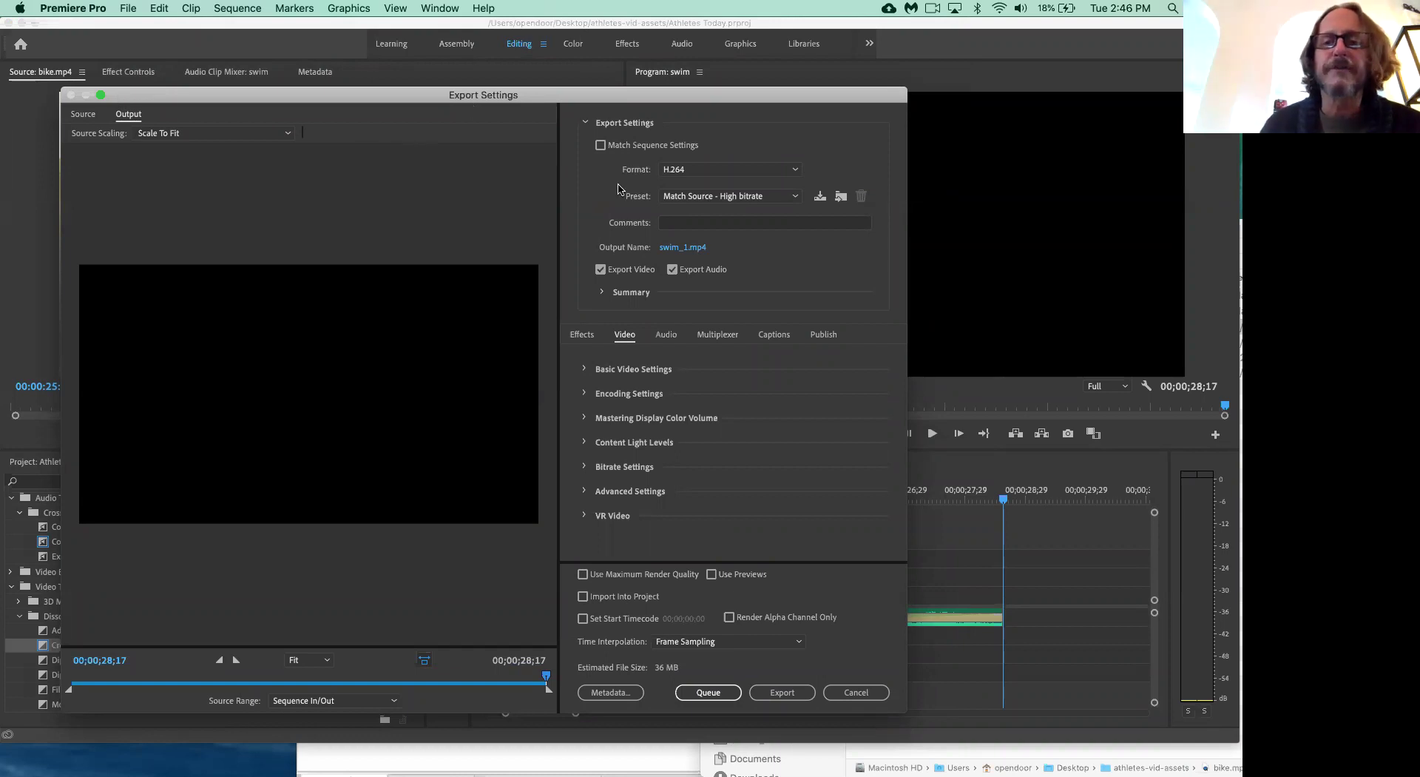
pyautogui.click(728, 173)
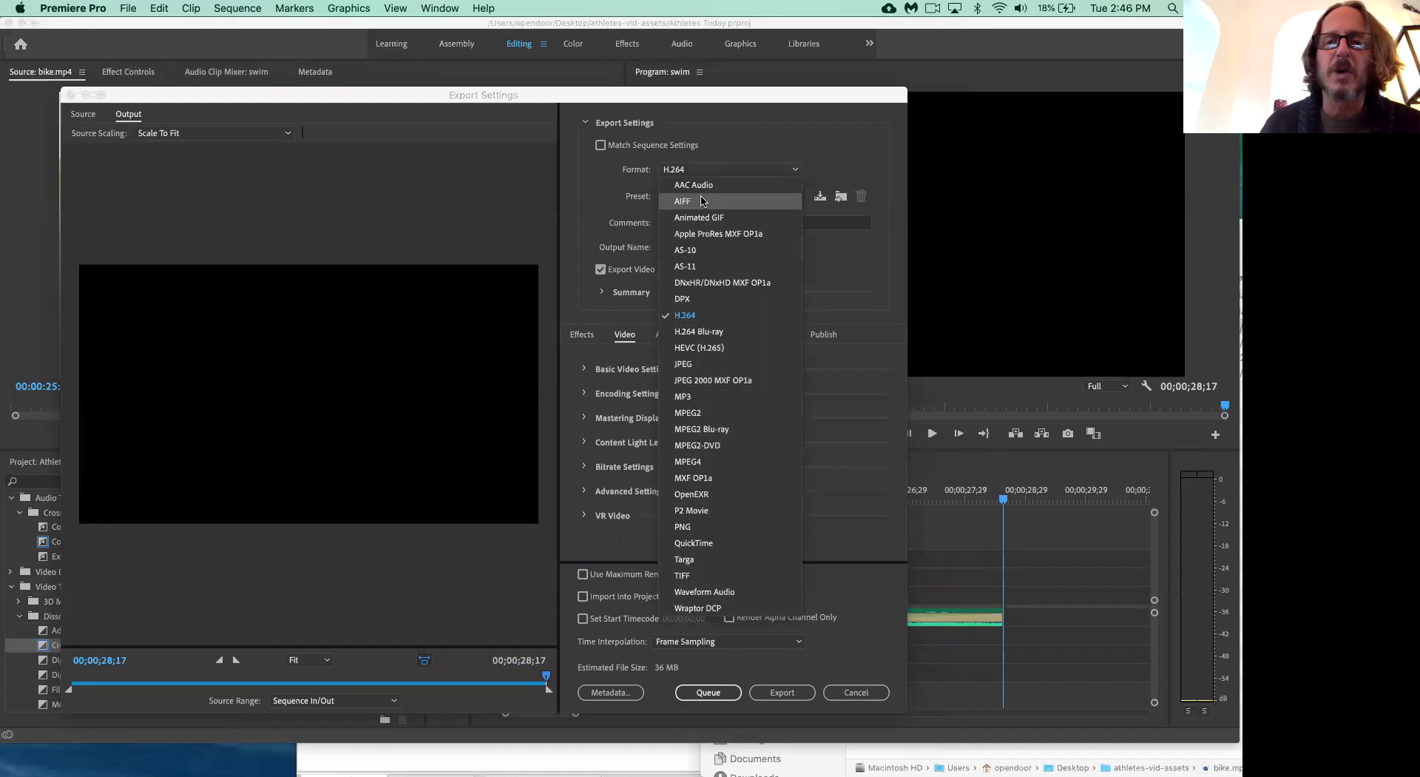
pyautogui.click(692, 315)
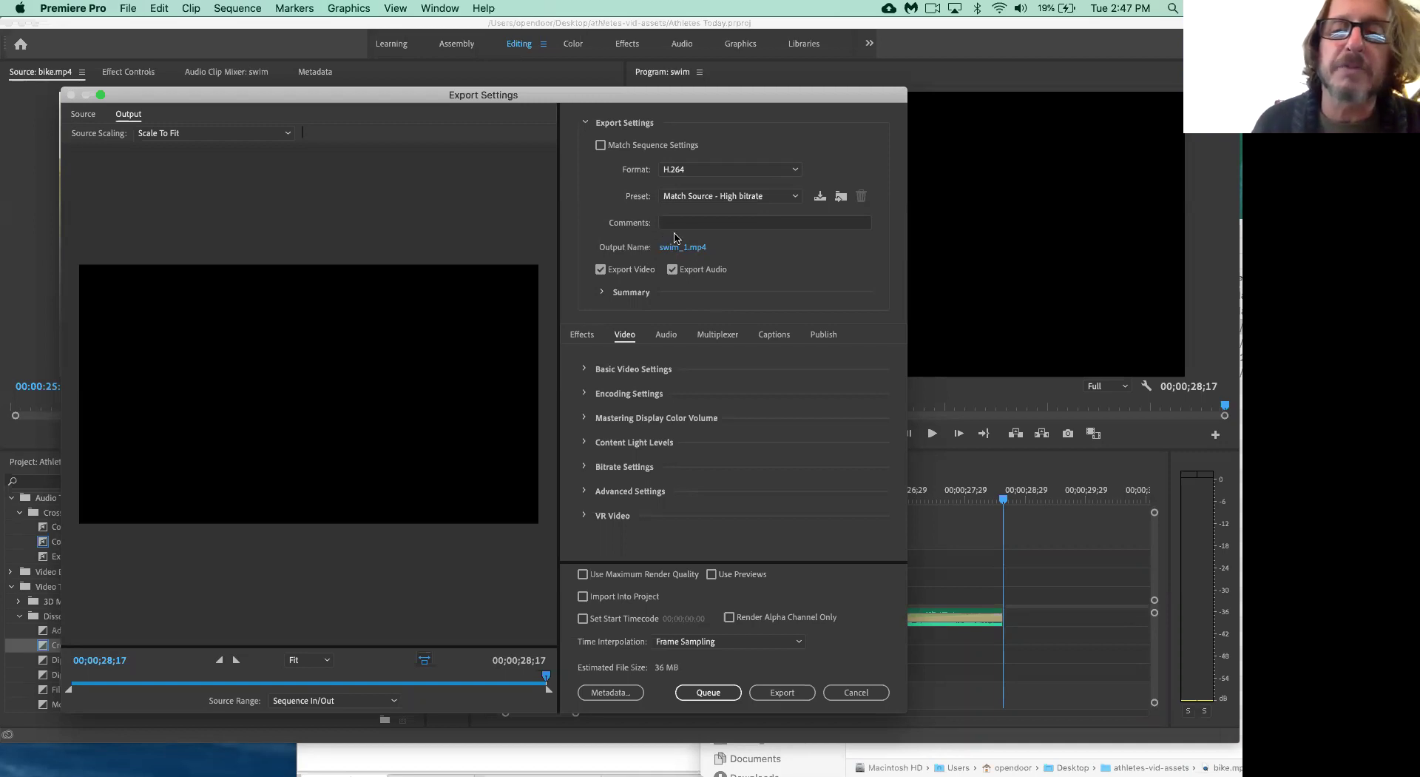
# - Name the output file athletes_now.mp4 in the athletes-vid-assets folder and export the video
pyautogui.click(669, 251)
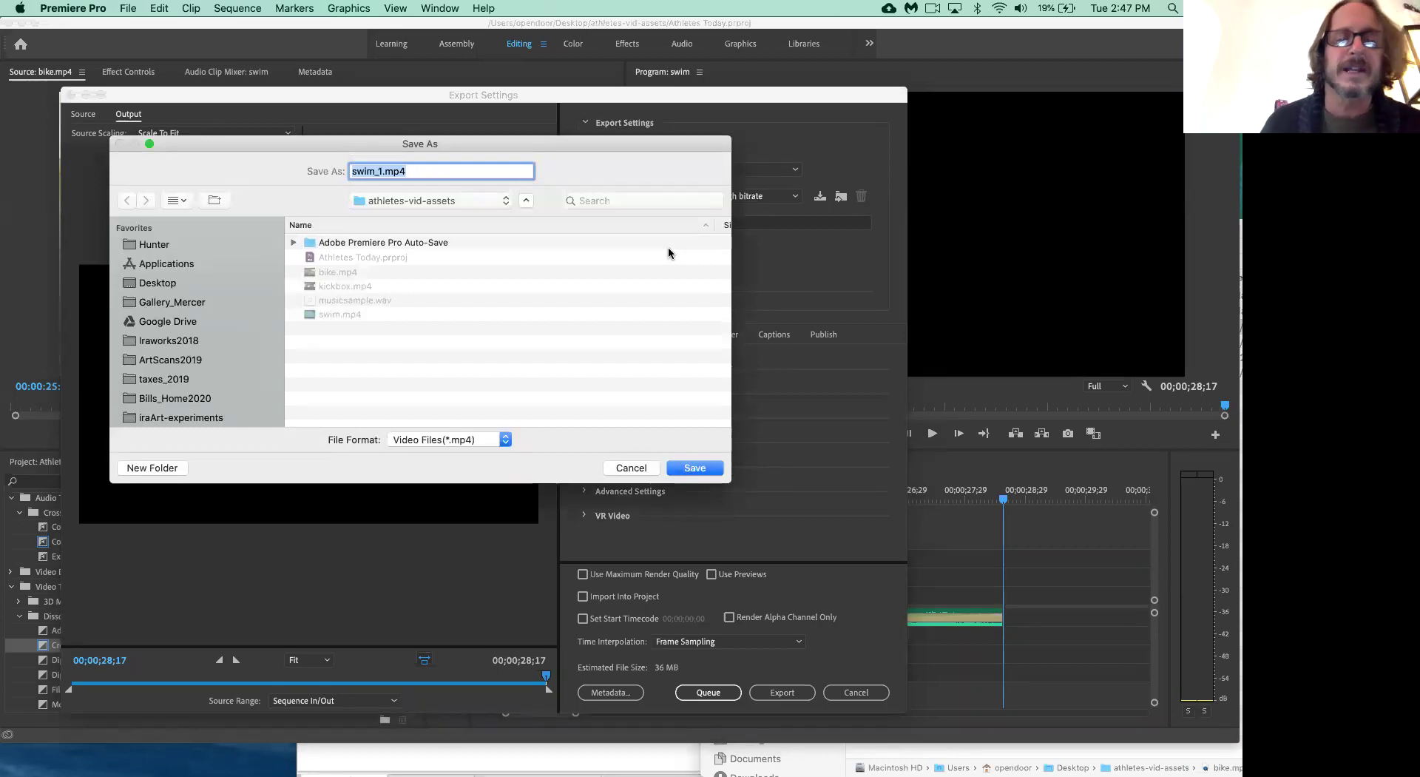
pyautogui.write('athl')
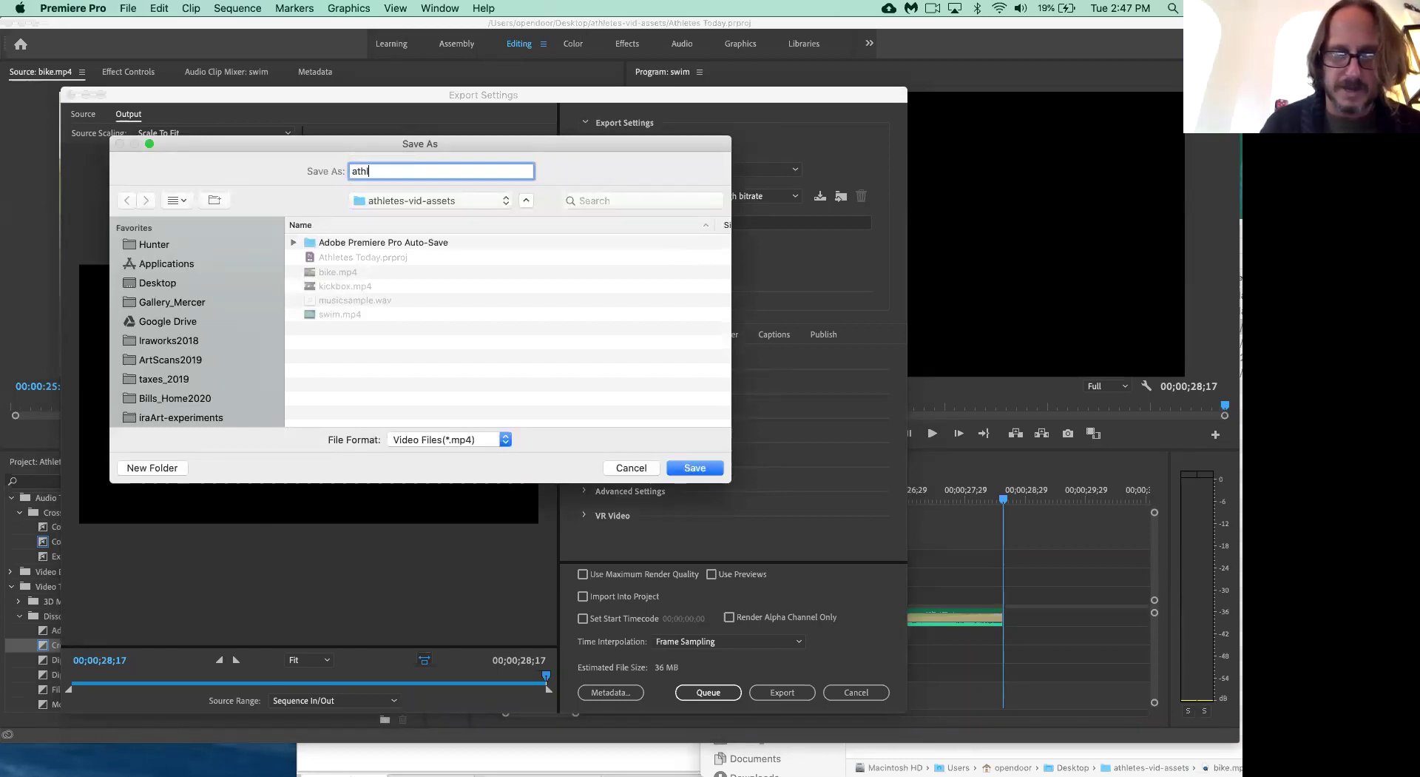
pyautogui.write('etes')
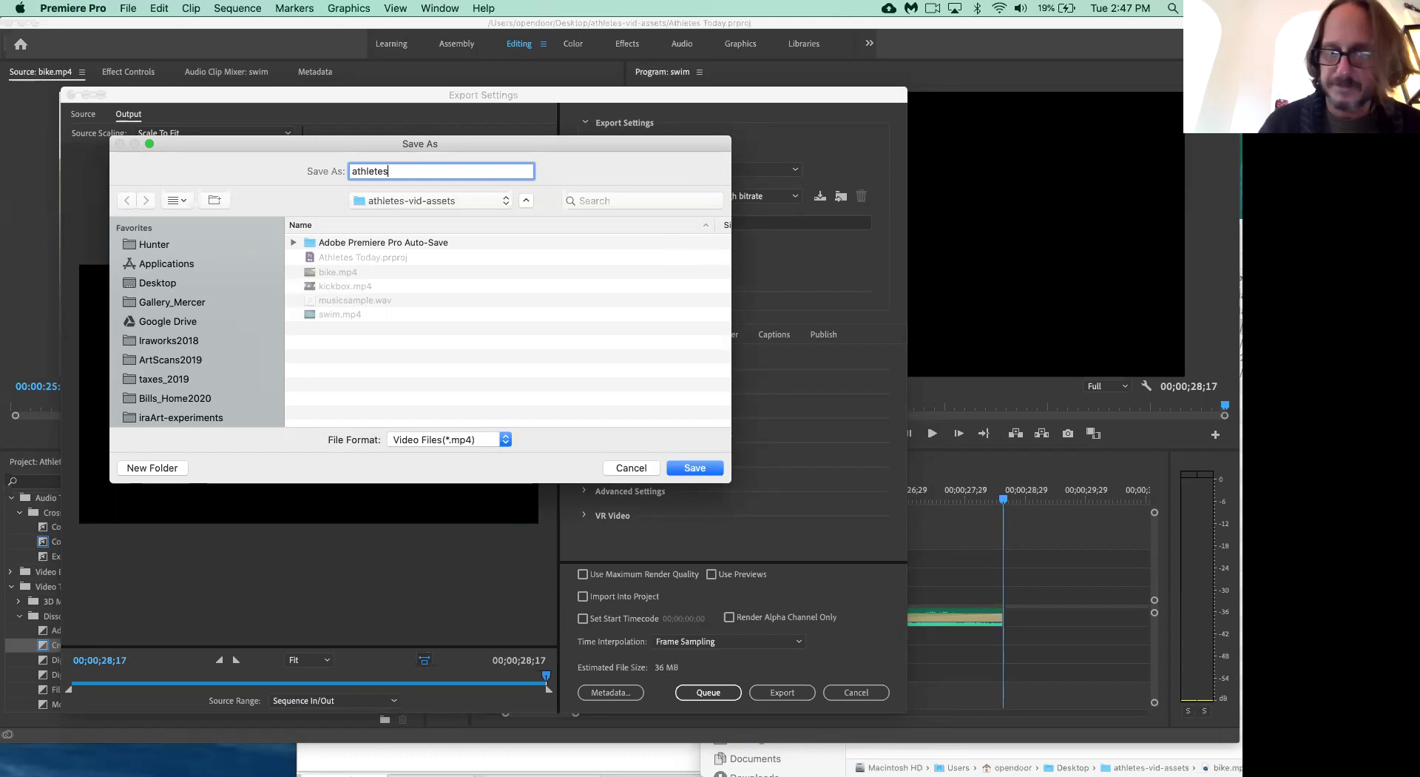
pyautogui.write('_now')
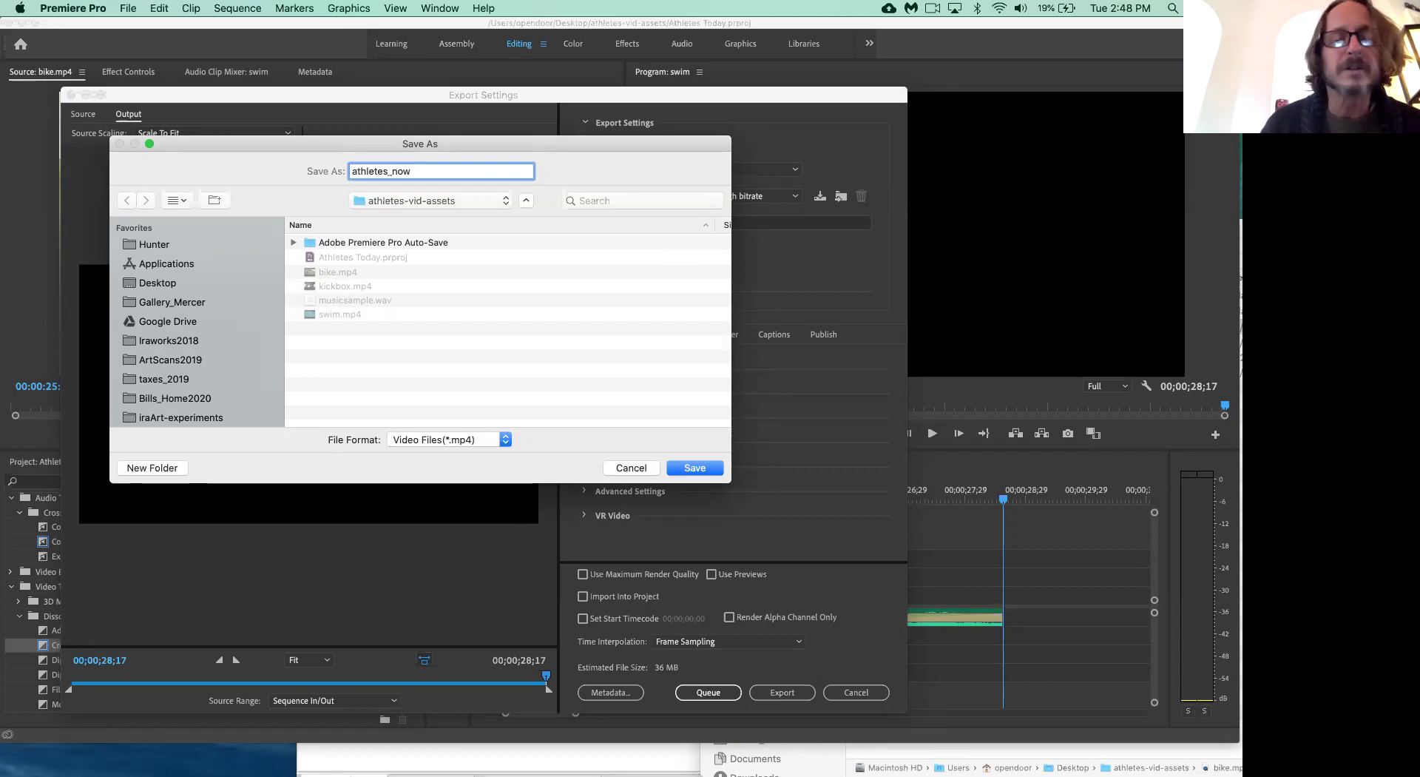
pyautogui.write('.mp4')
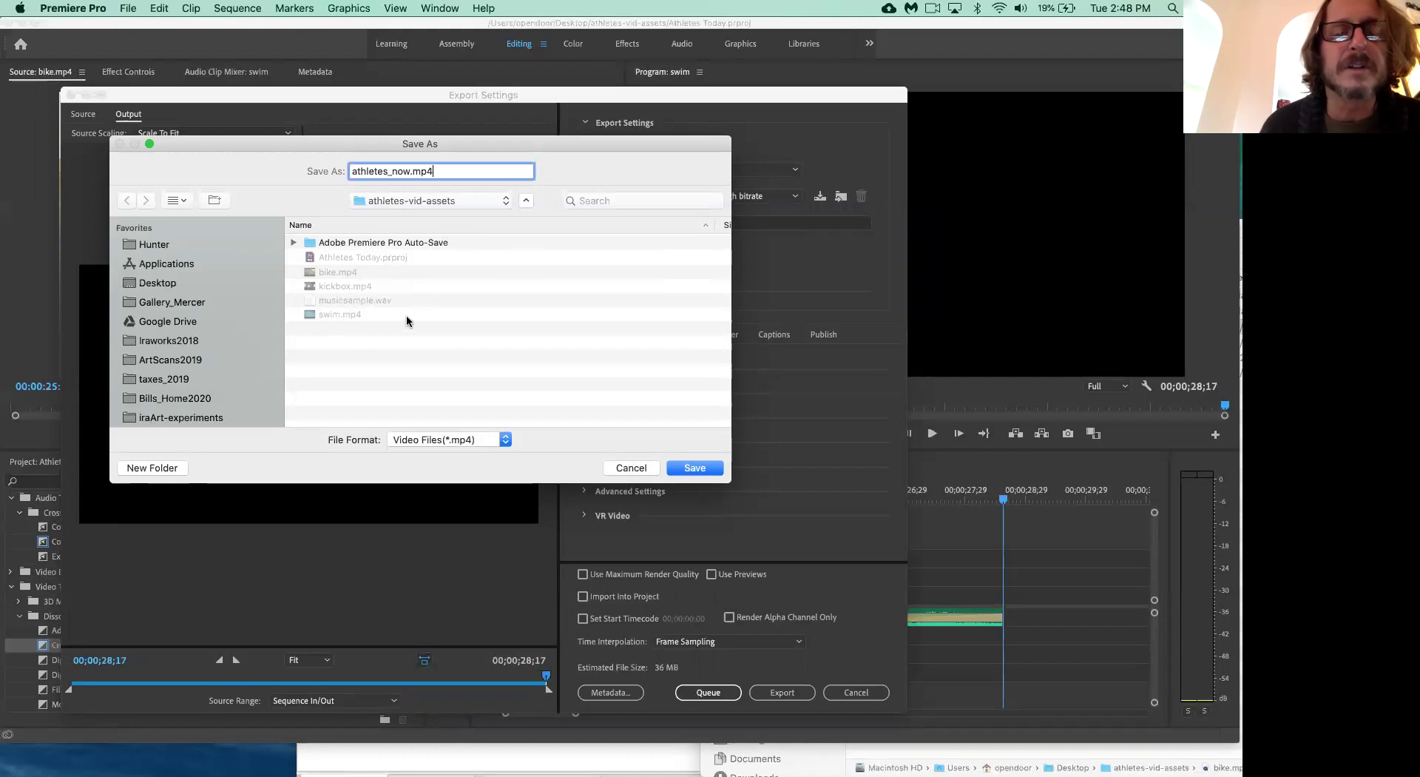
pyautogui.click(448, 440)
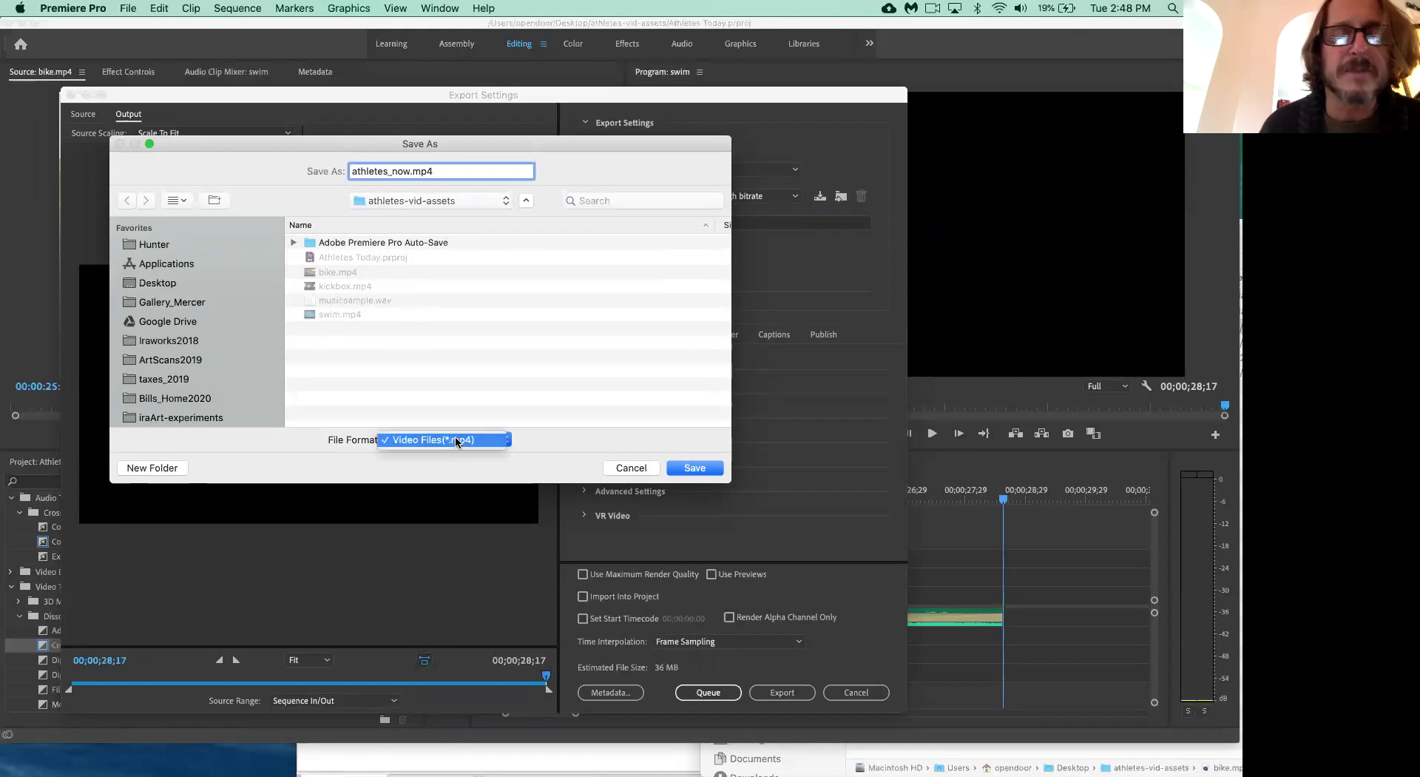
pyautogui.click(457, 441)
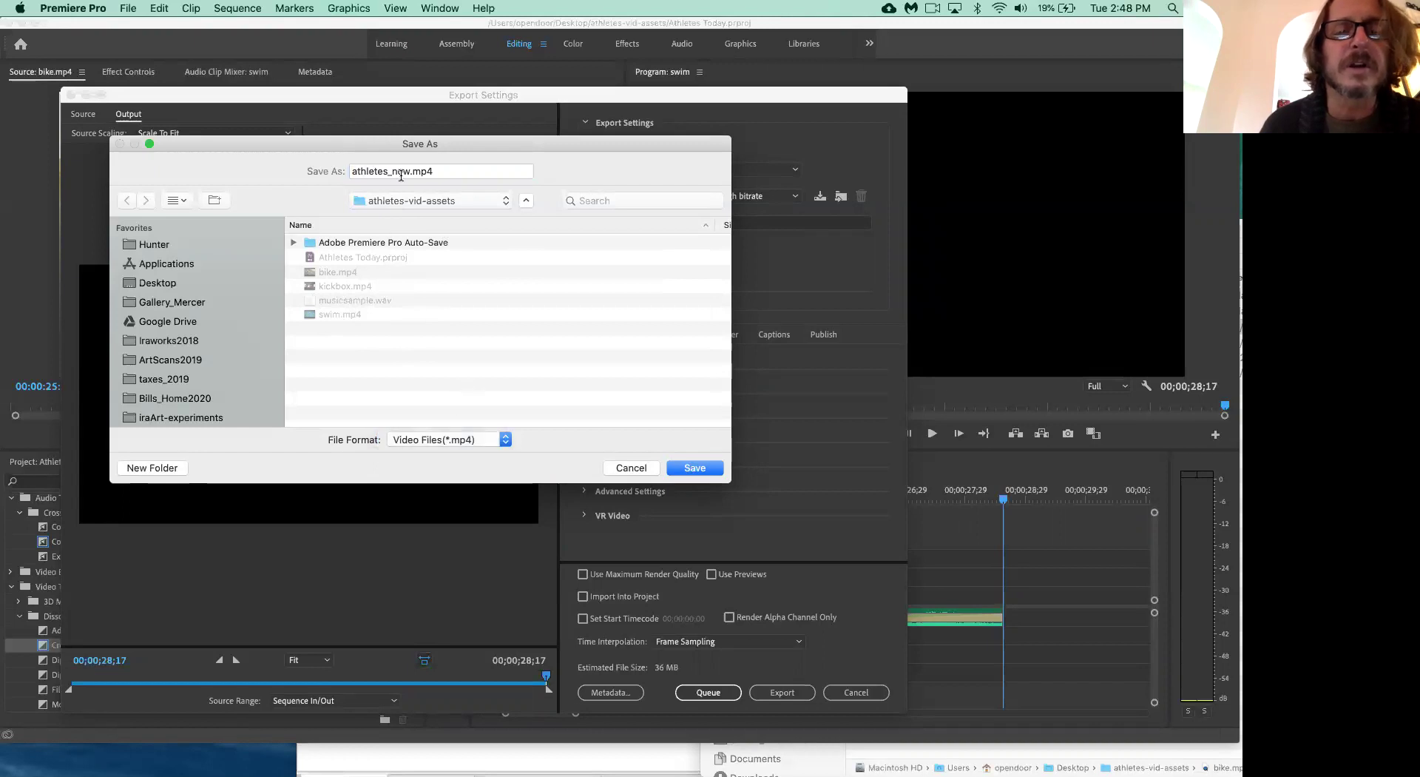
pyautogui.click(706, 469)
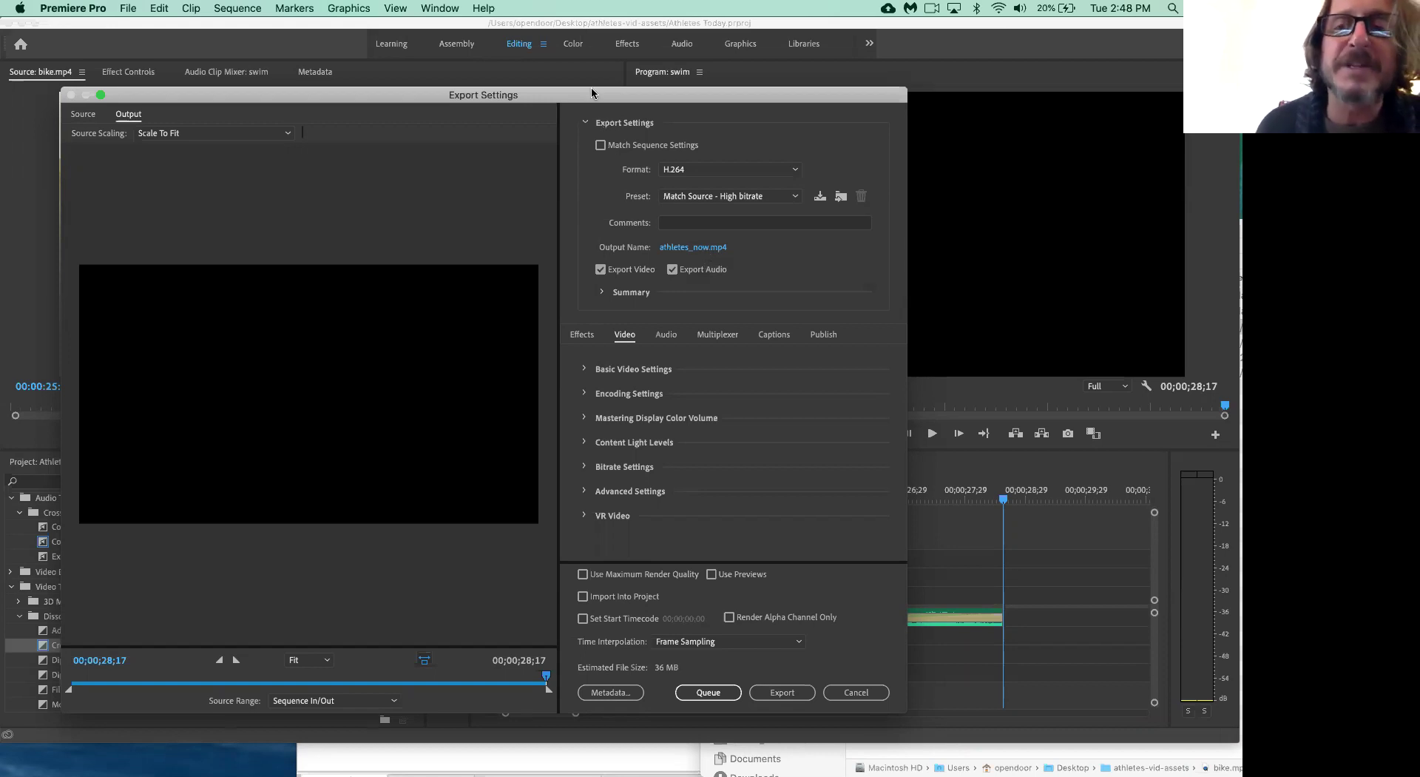
pyautogui.moveTo(592, 95); pyautogui.dragTo(587, 68)
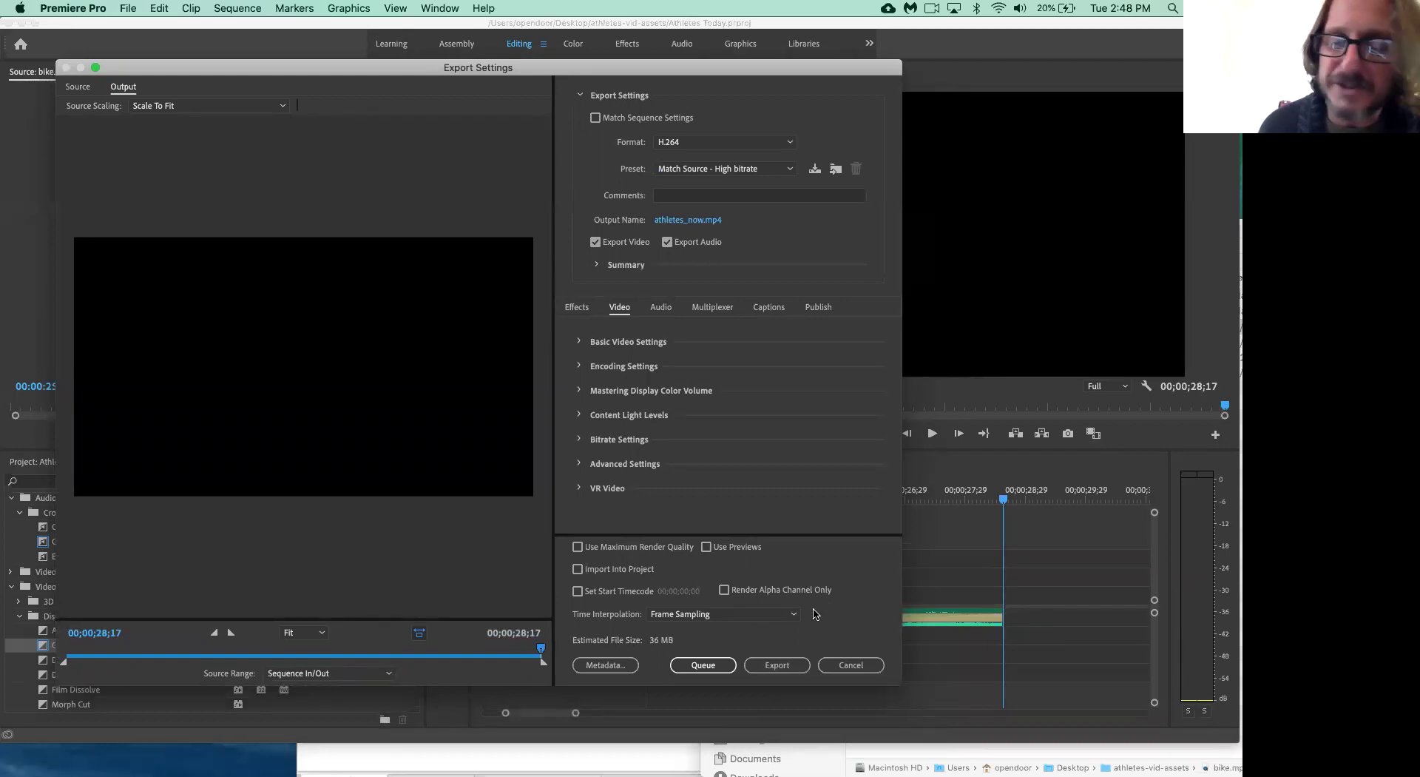
pyautogui.click(783, 665)
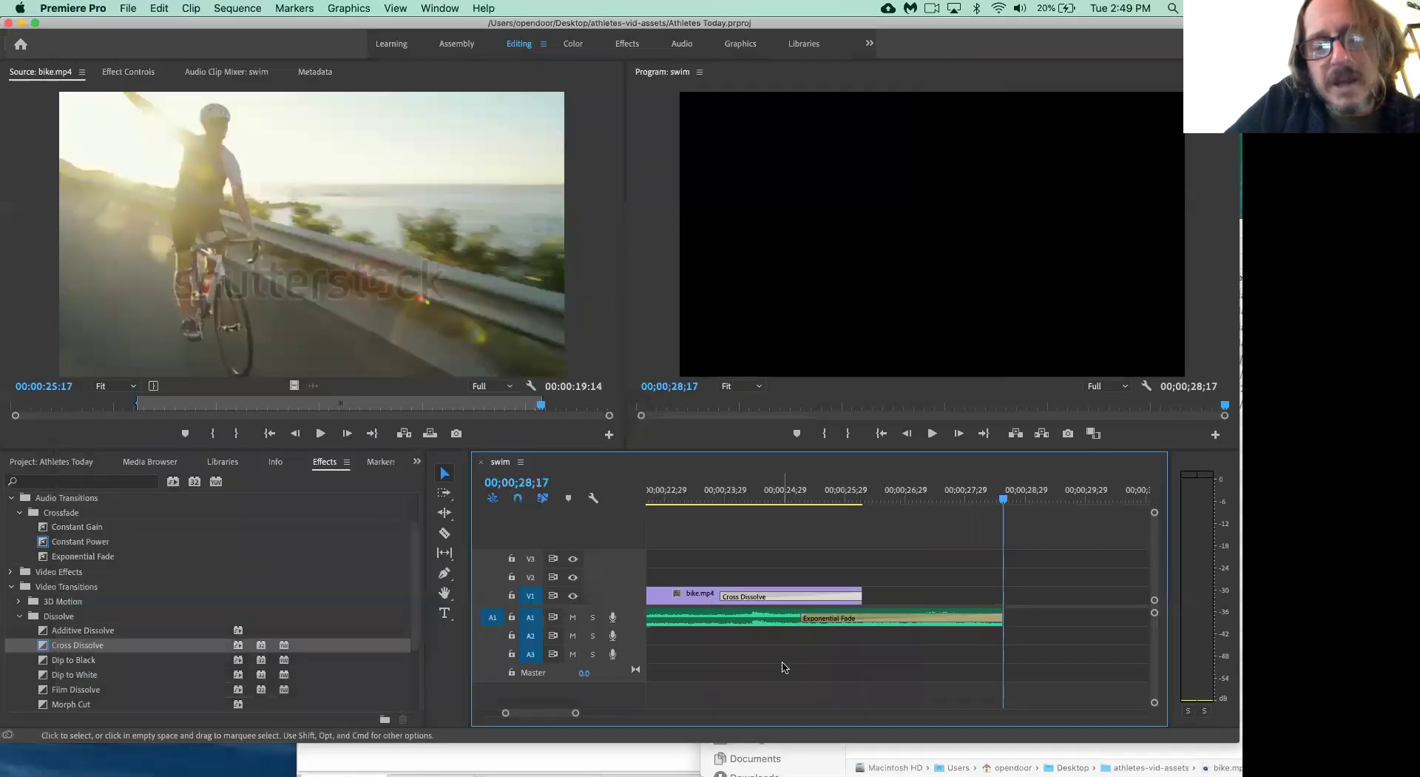
# - Switch to Finder and preview the exported athletes_now.mp4 in the athletes-vid-assets folder with Quick Look
pyautogui.press('super+Tab')
pyautogui.press('super+Tab')
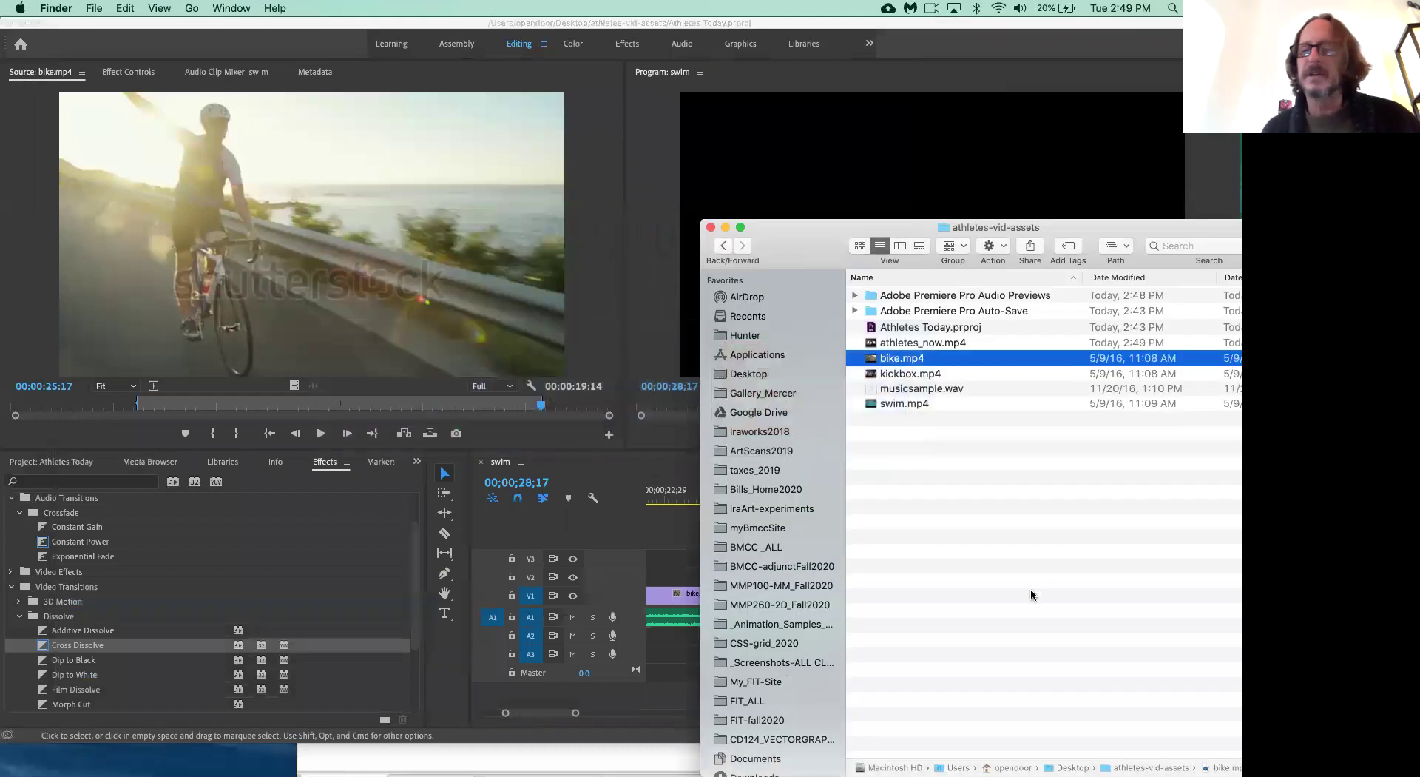
pyautogui.click(921, 344)
pyautogui.press('space')
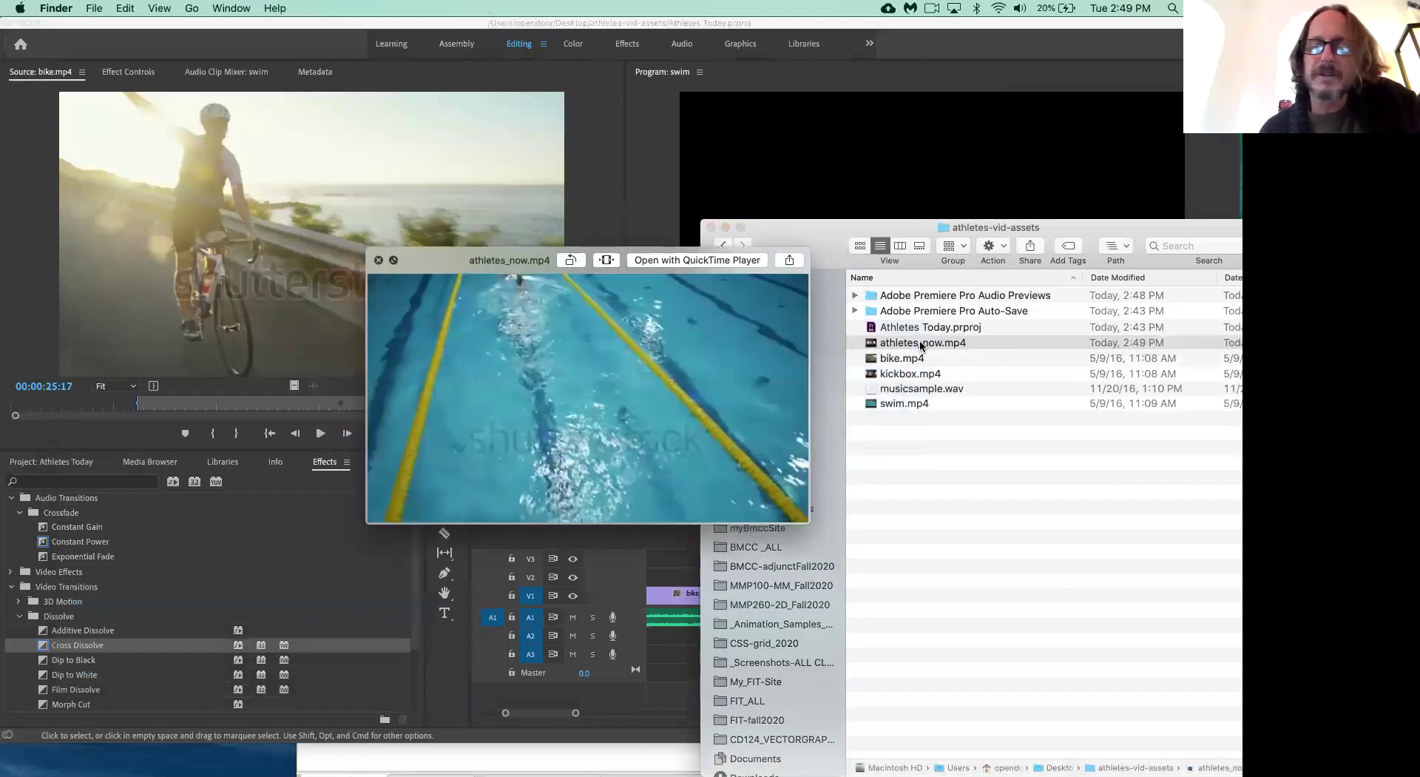
pyautogui.press('space')
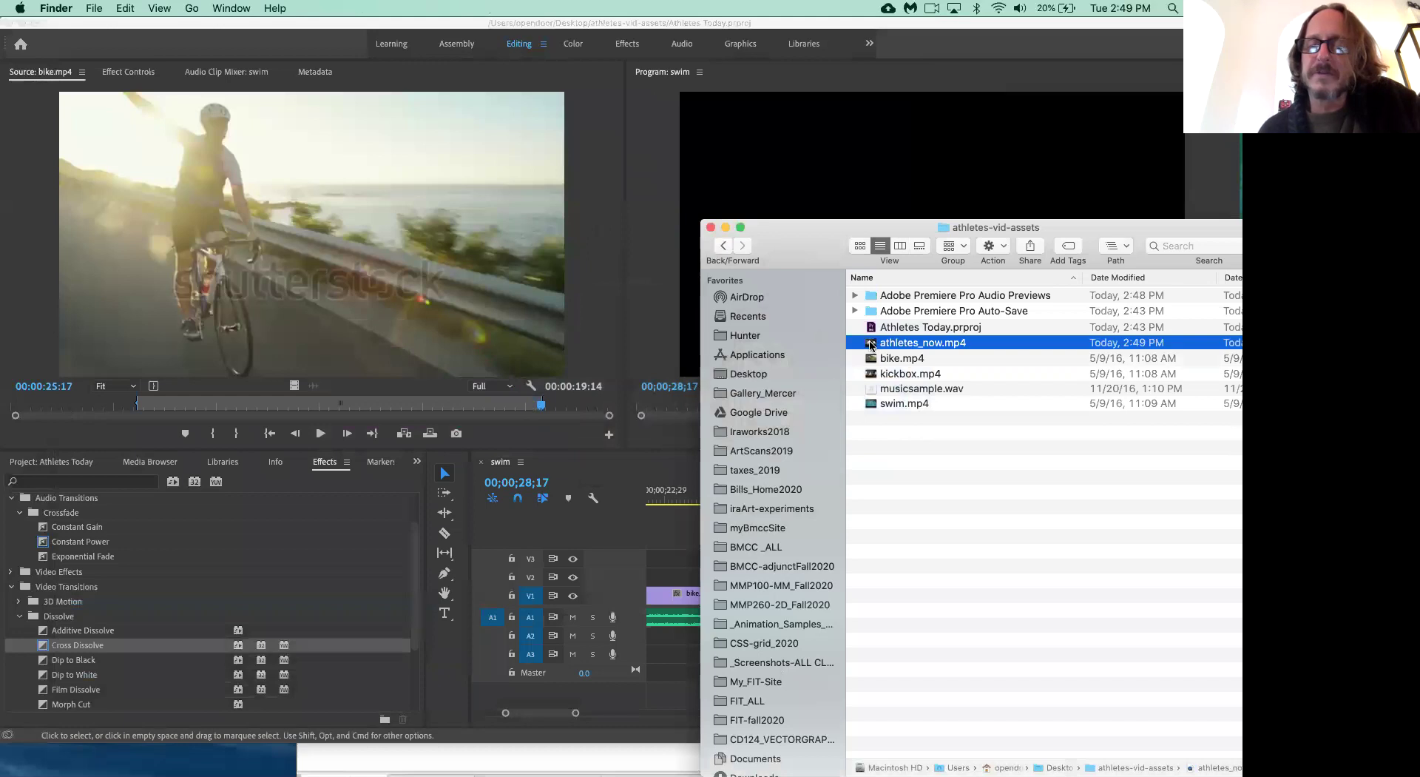
# - Open athletes_now.mp4 in QuickTime Player and play it through with the system volume raised
pyautogui.doubleClick(871, 344)
pyautogui.click(259, 232)
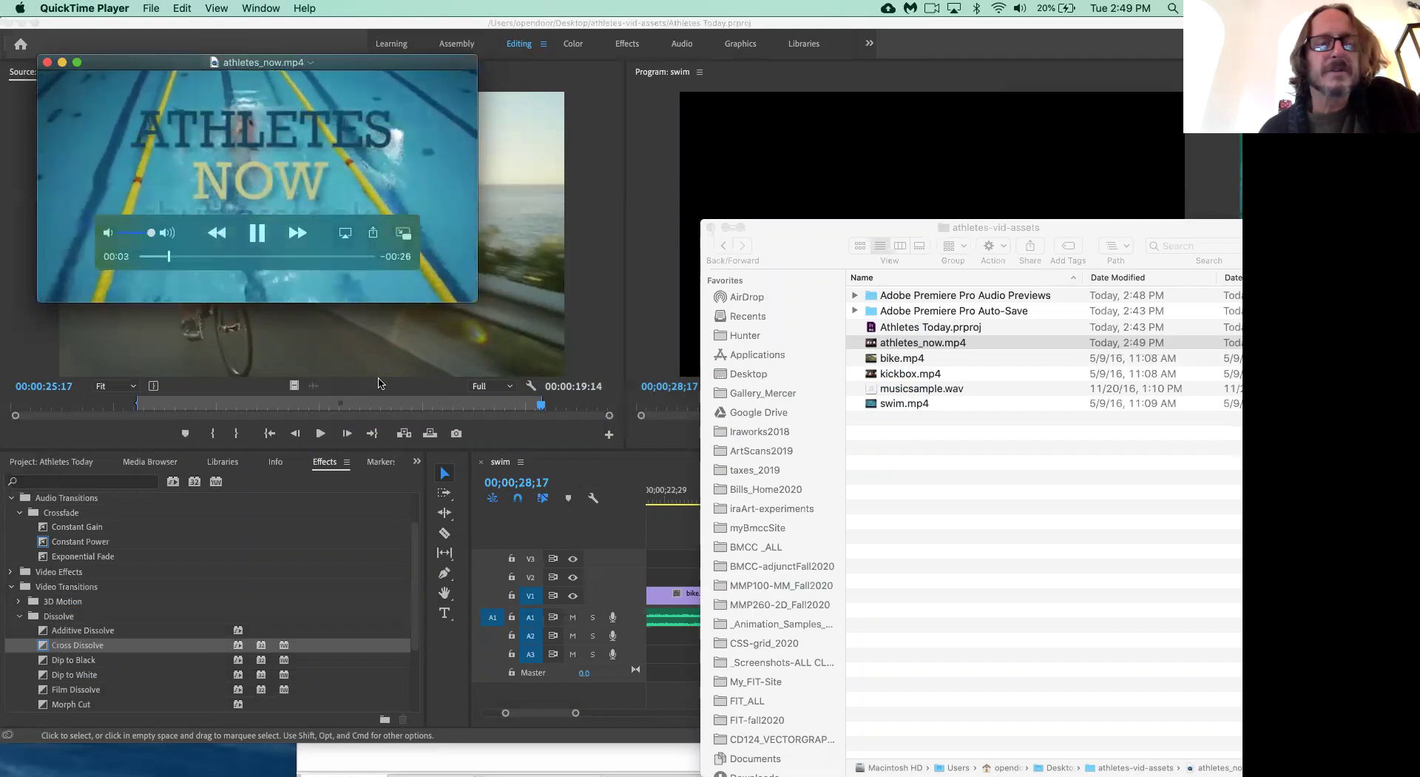
pyautogui.press('XF86AudioRaiseVolume')
pyautogui.press('XF86AudioRaiseVolume')
pyautogui.press('XF86AudioRaiseVolume')
pyautogui.press('XF86AudioRaiseVolume')
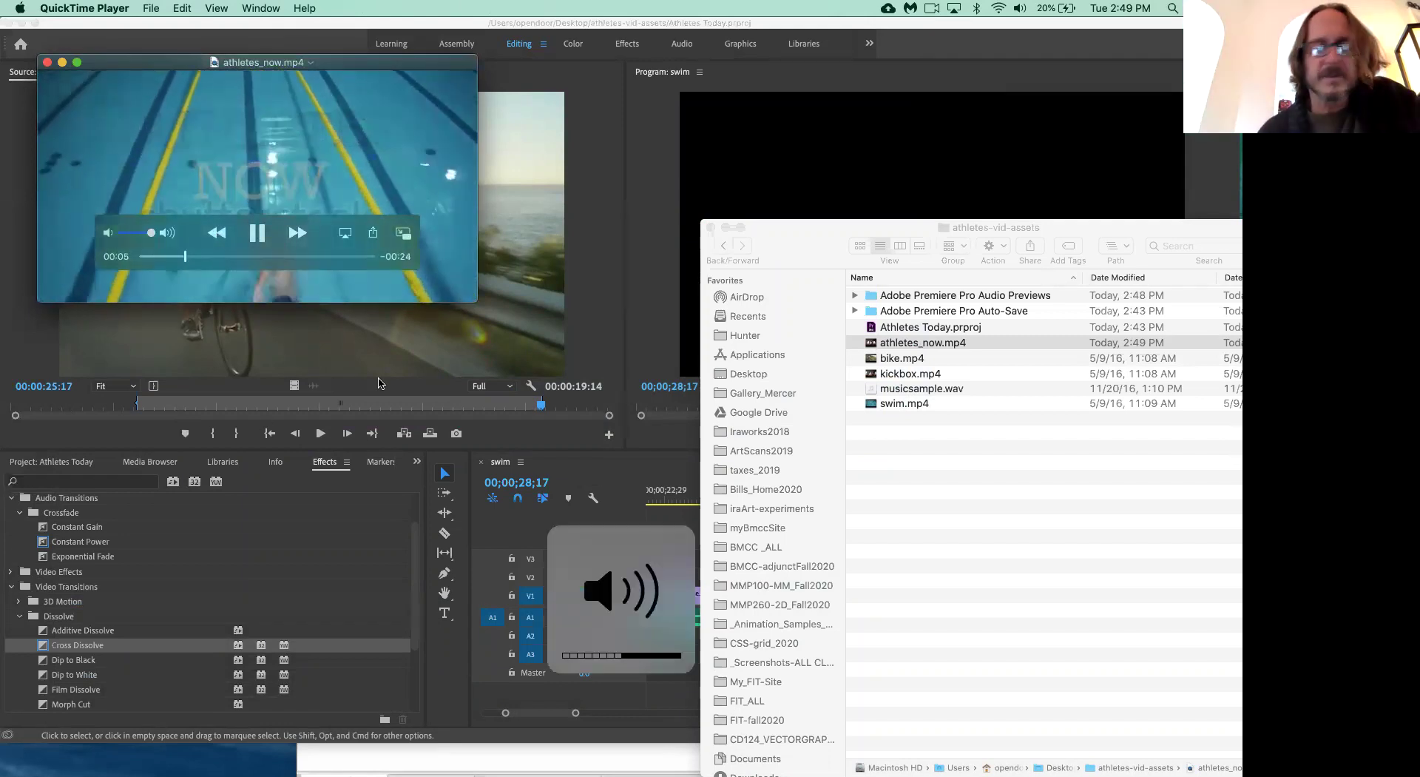
pyautogui.press('XF86AudioRaiseVolume')
pyautogui.press('XF86AudioRaiseVolume')
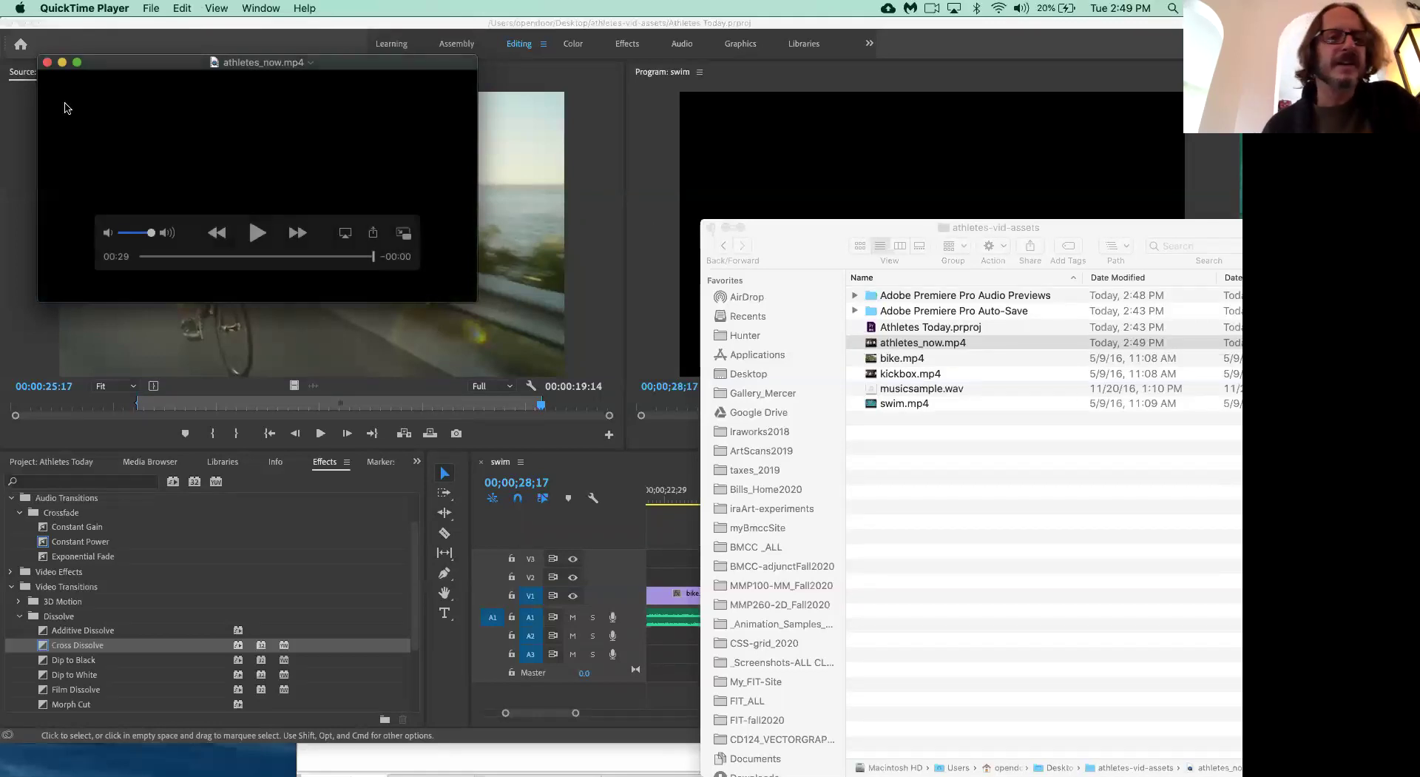
# - Close the athletes_now.mp4 player and move the athletes-vid-assets Finder window clear of the video monitors
pyautogui.click(47, 65)
pyautogui.moveTo(796, 233); pyautogui.dragTo(561, 653)
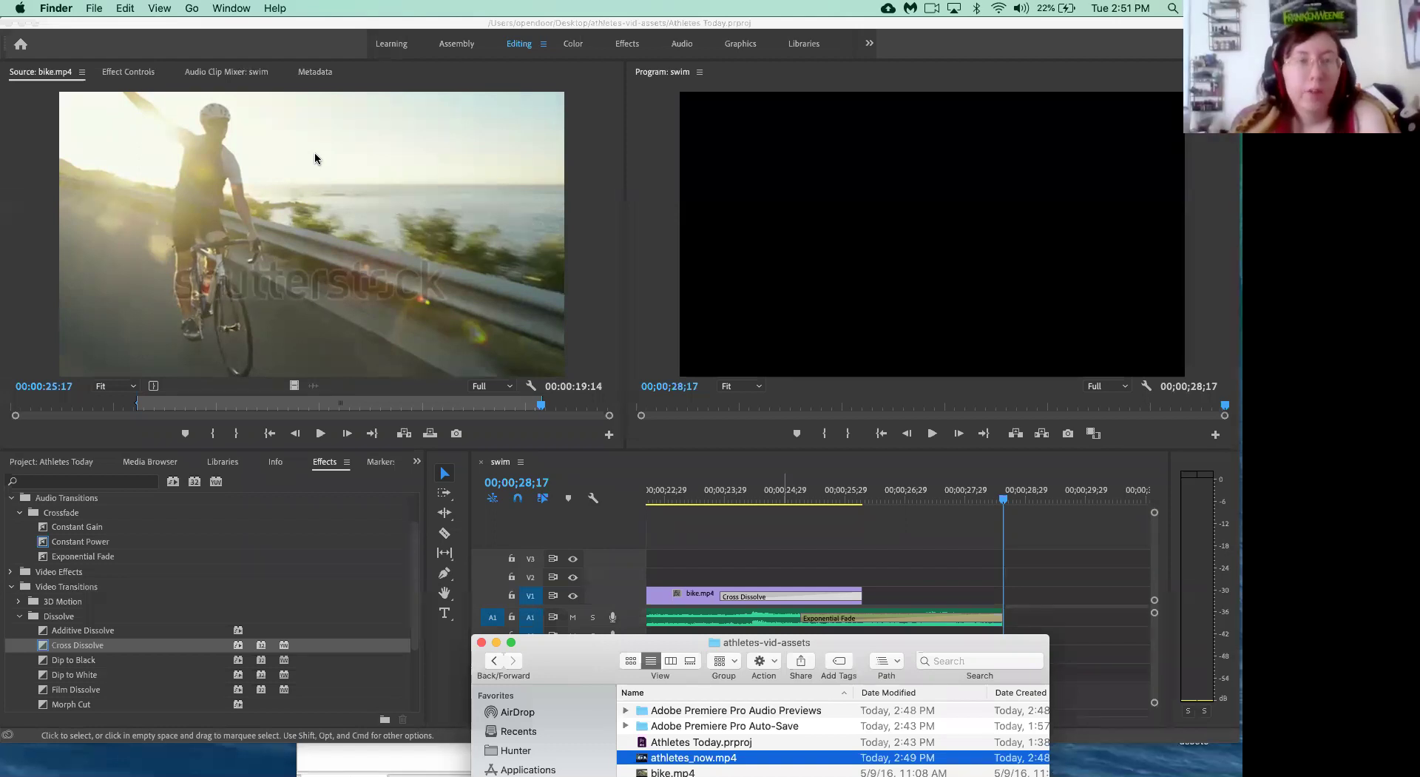
pyautogui.press('XF86AudioRaiseVolume')
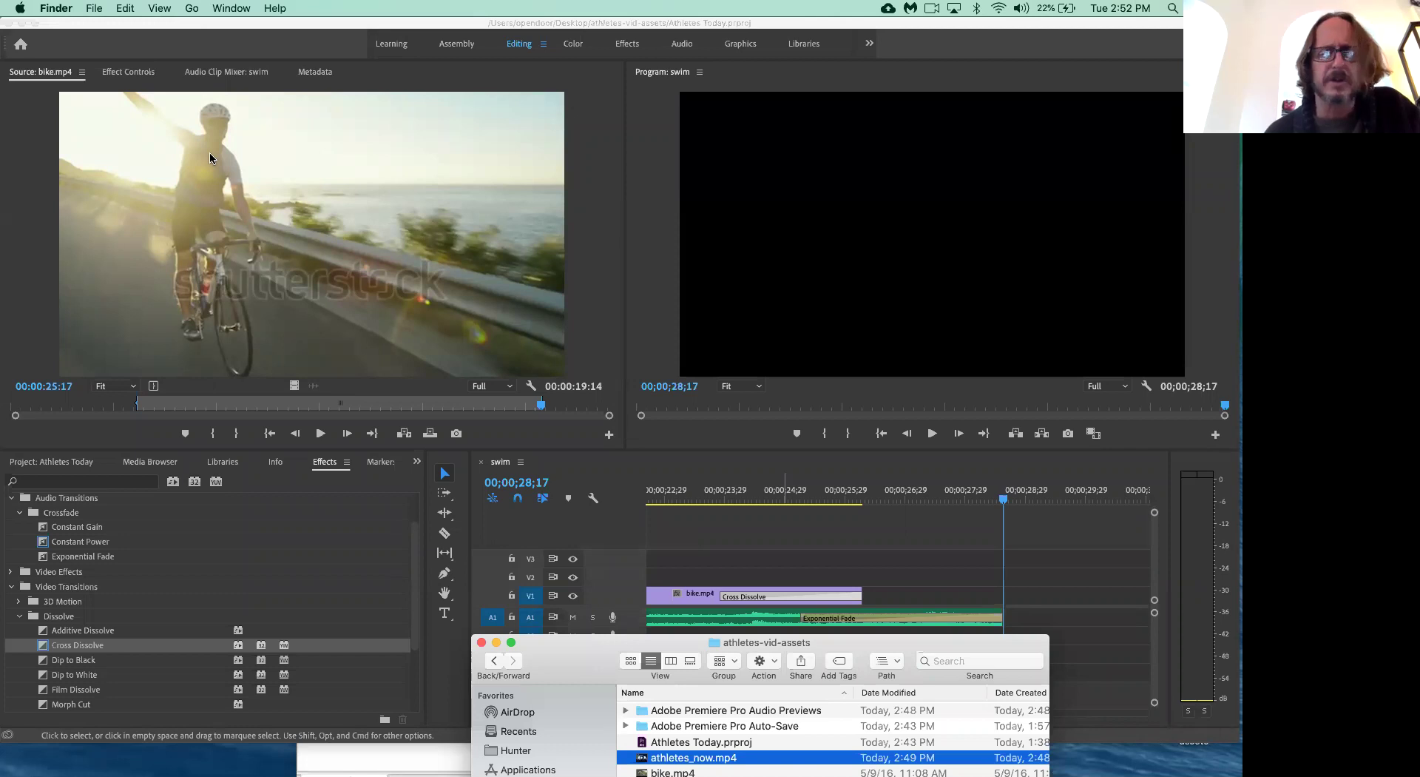
# - Switch from Finder back to the Athletes Today project in Premiere Pro
pyautogui.click(93, 8)
pyautogui.moveTo(53, 8)
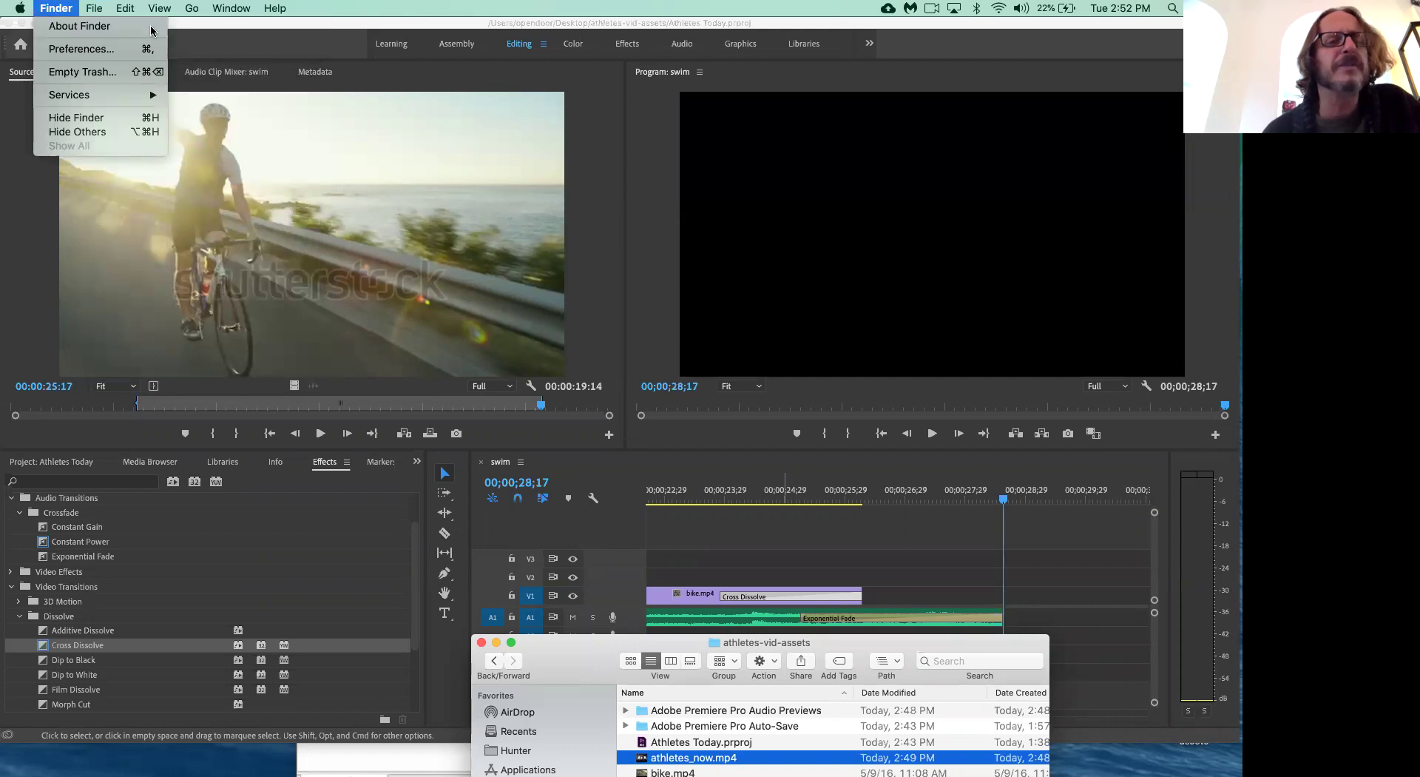
pyautogui.click(337, 30)
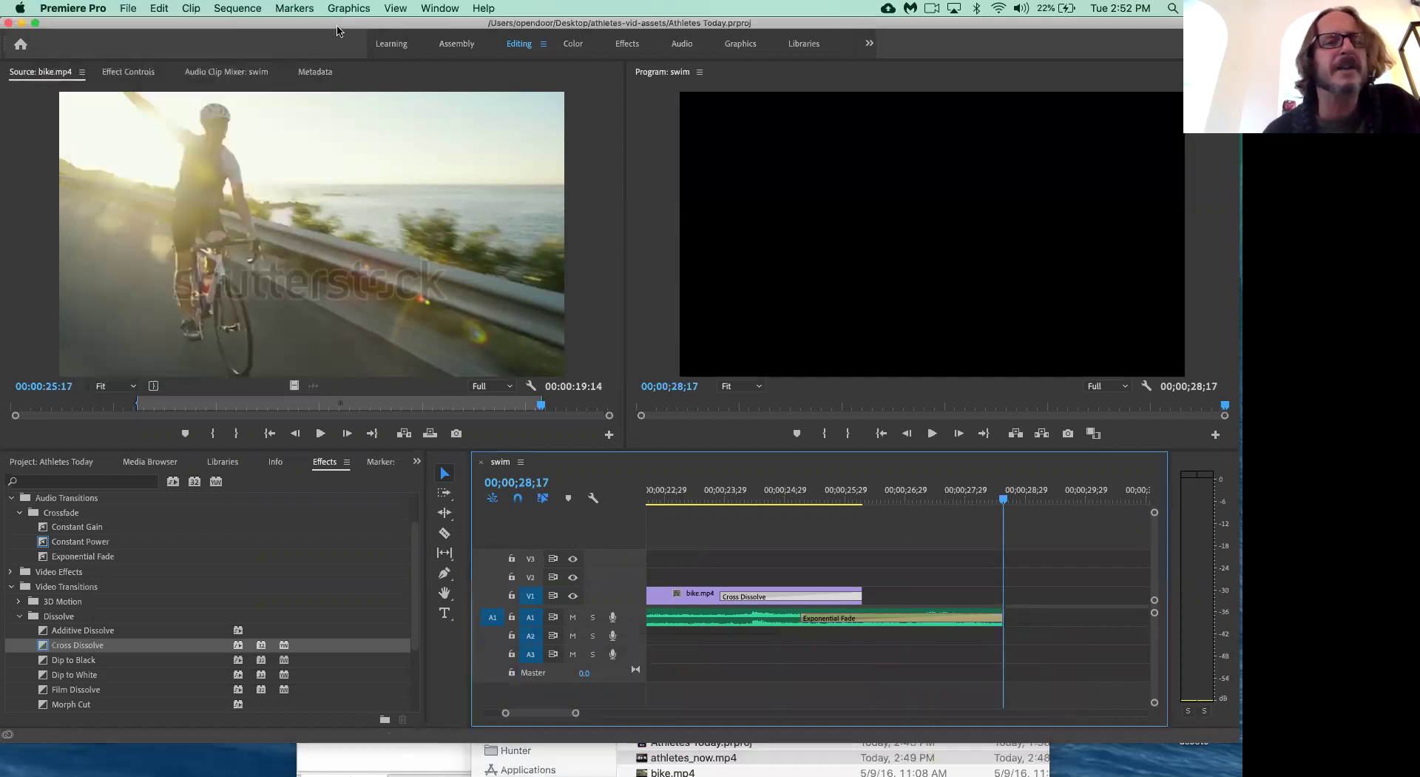
pyautogui.click(94, 10)
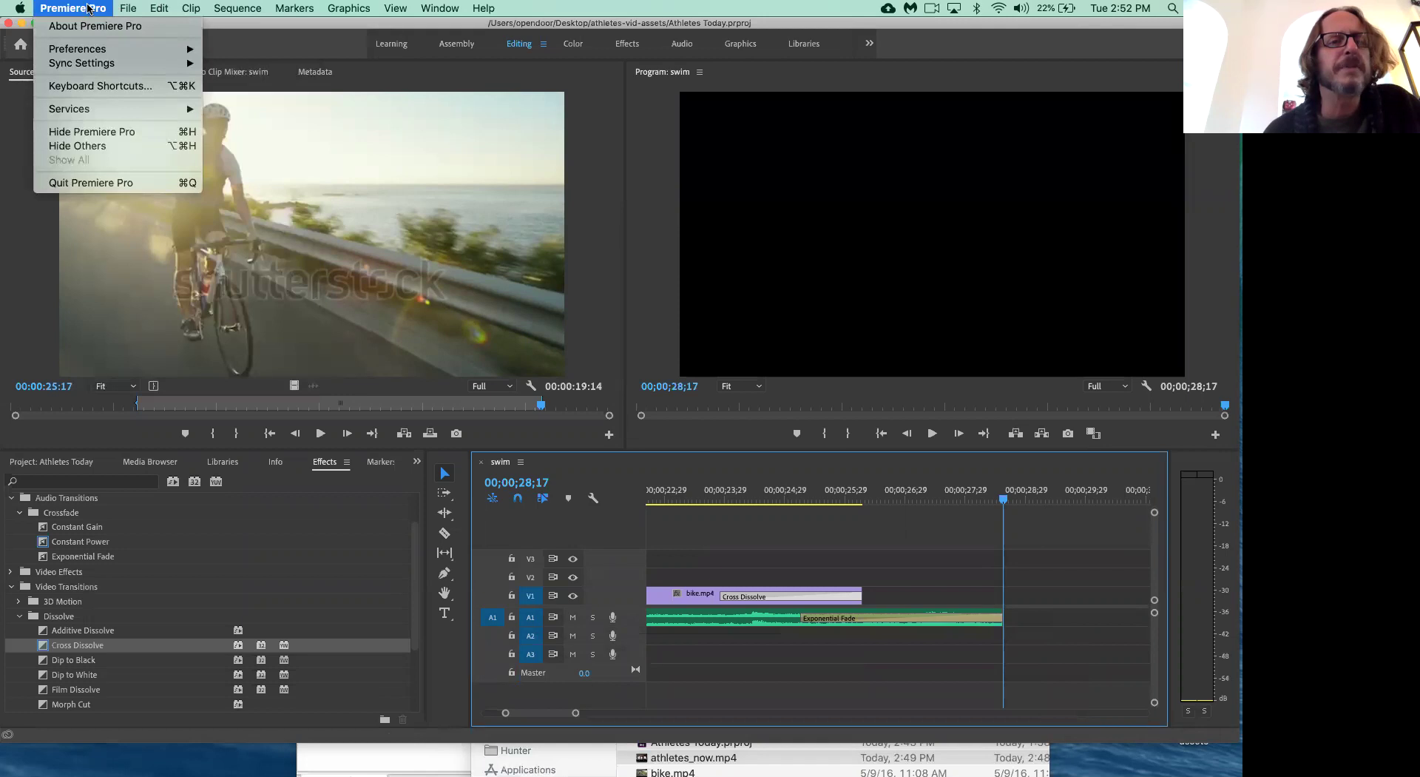
pyautogui.moveTo(87, 54)
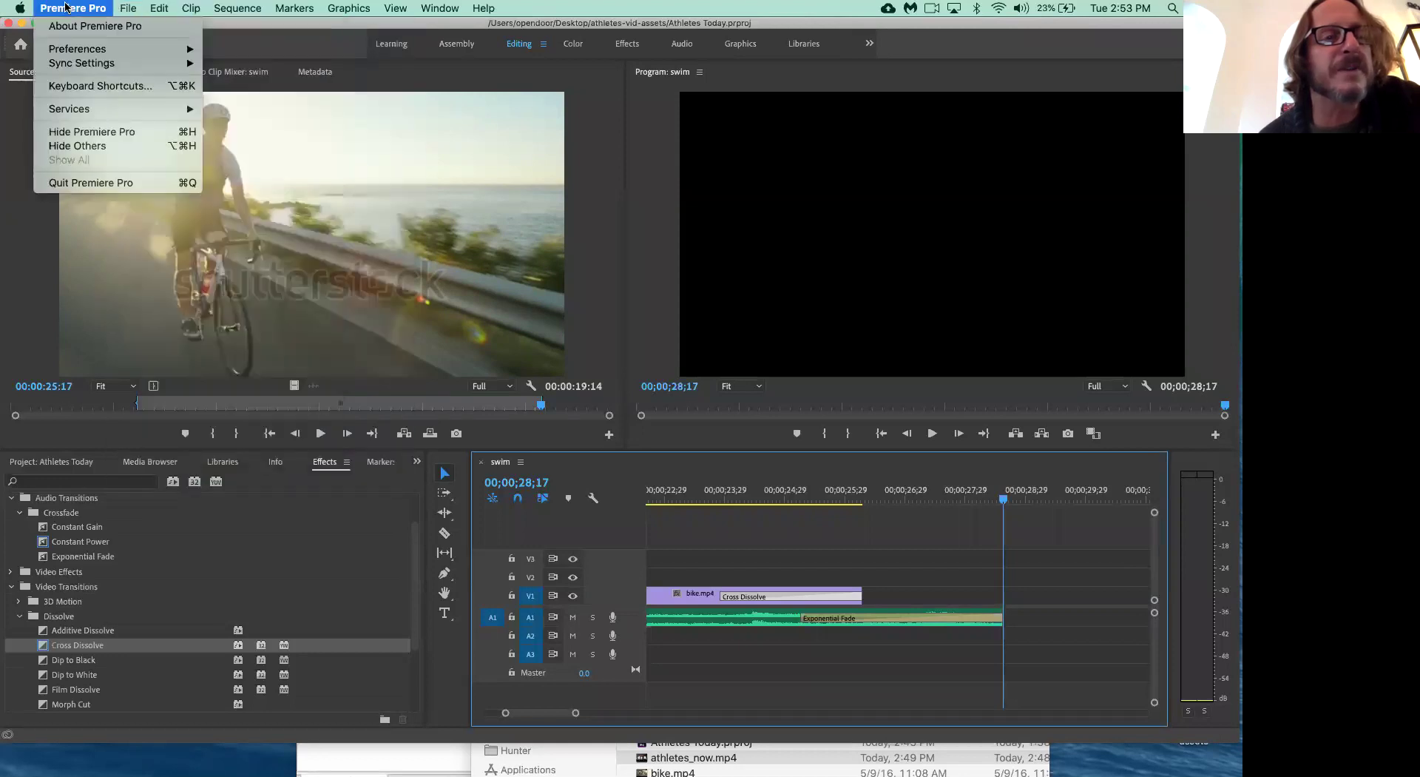
pyautogui.moveTo(80, 50)
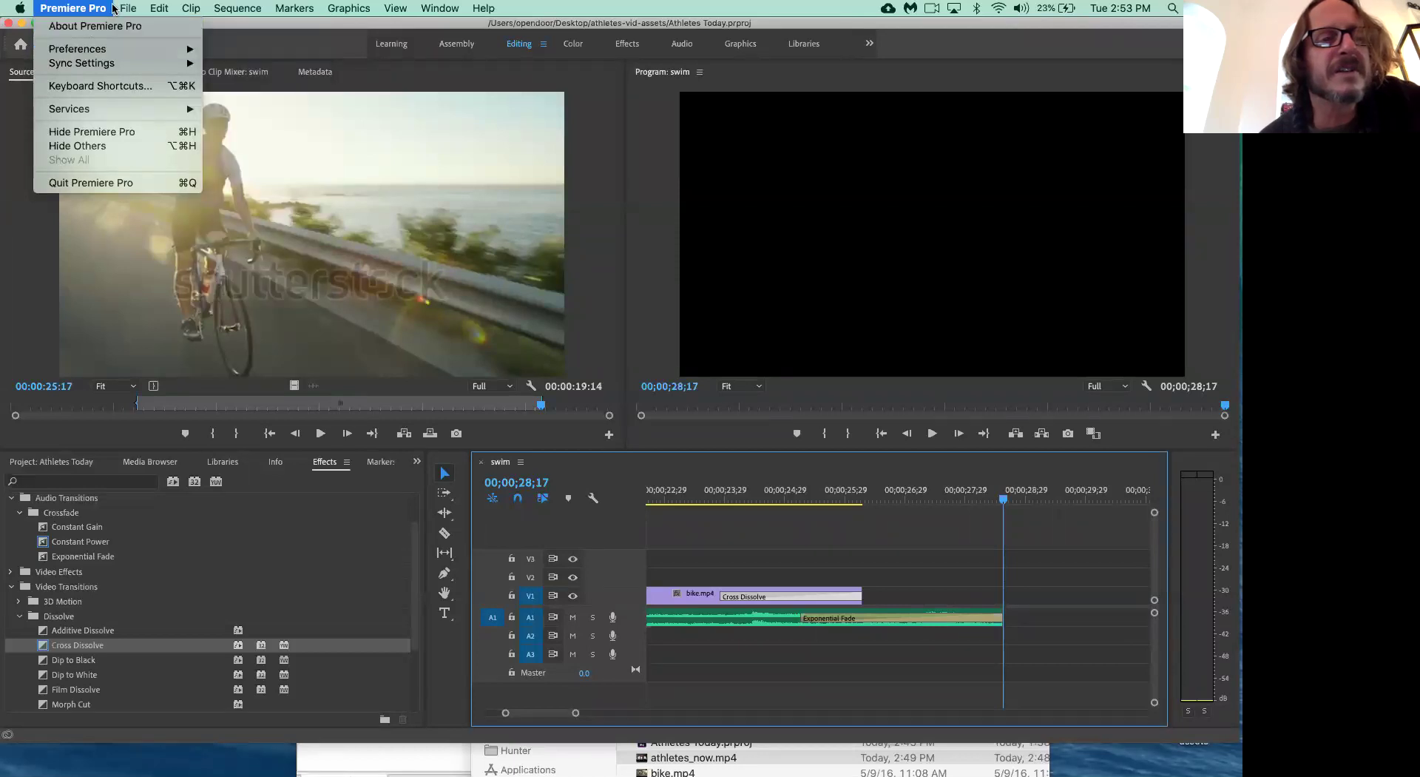
pyautogui.moveTo(127, 7)
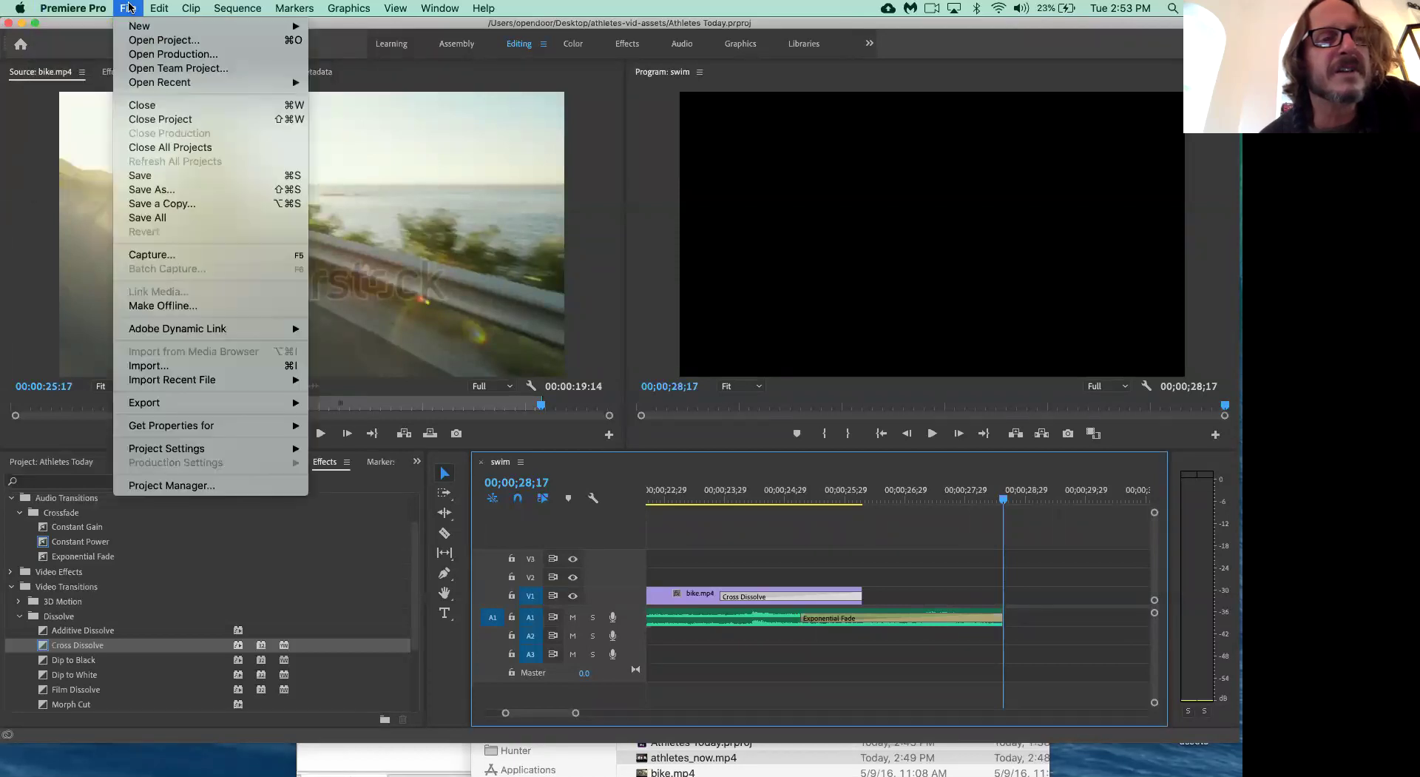
pyautogui.click(356, 162)
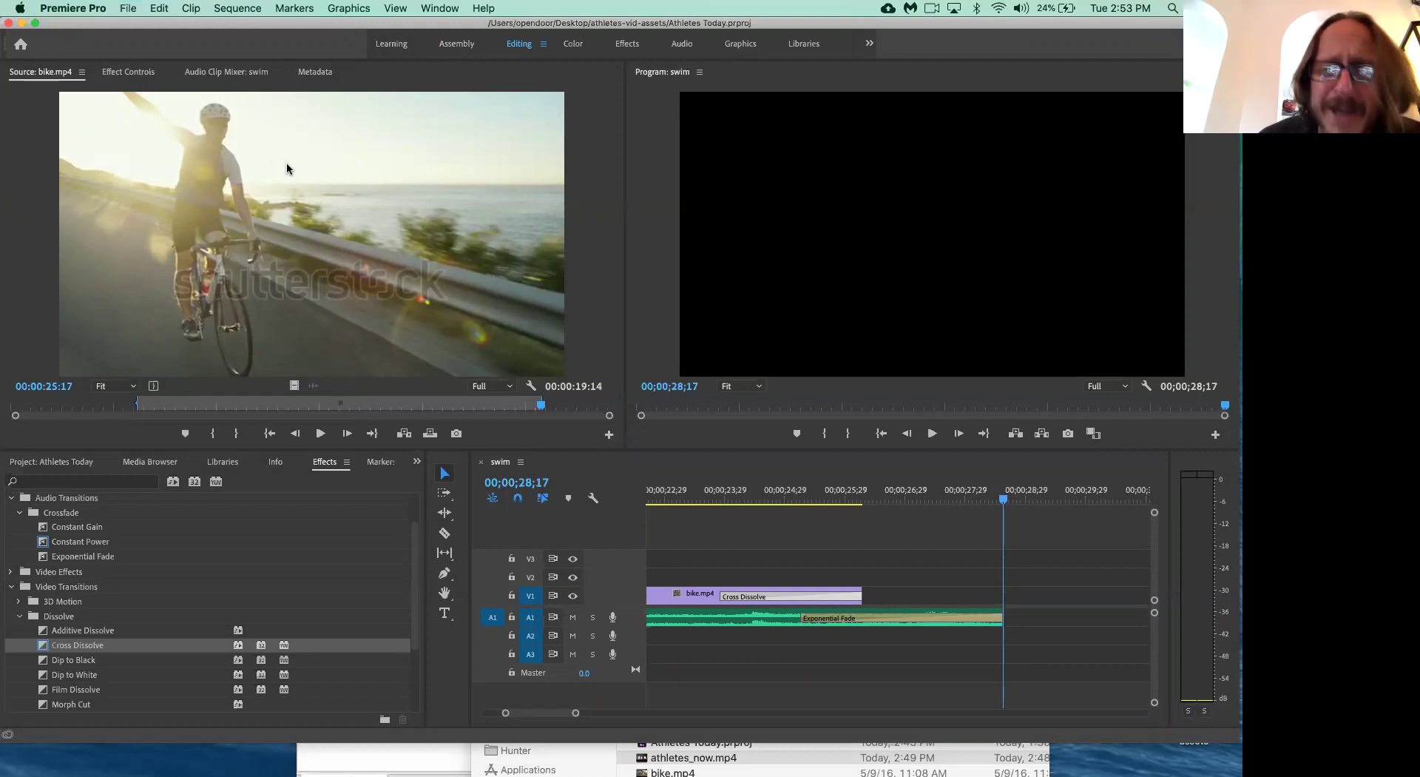
# - Open the application preferences and review the General, Appearance, Audio, Audio Hardware, Capture, Collaboration, Device Control and Graphics settings
pyautogui.click(97, 8)
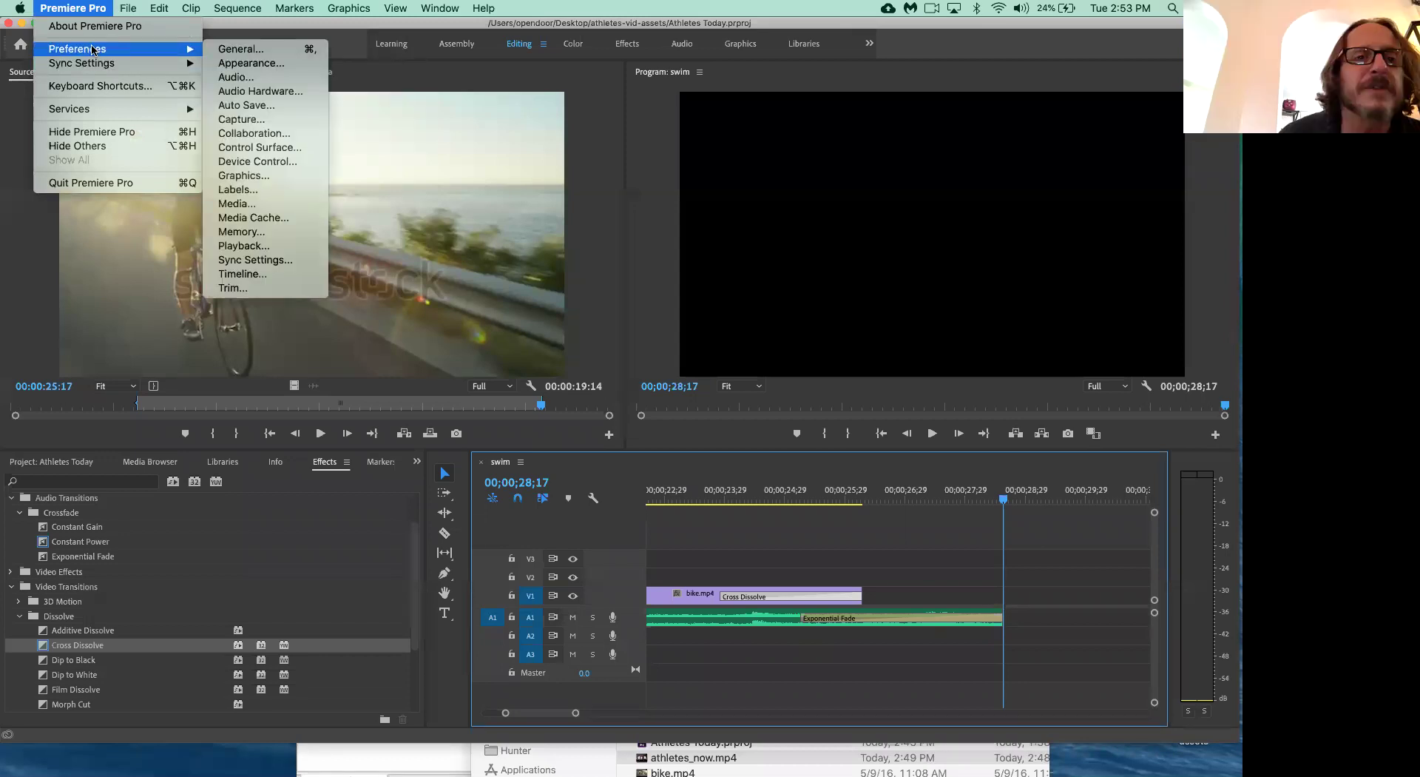
pyautogui.click(259, 50)
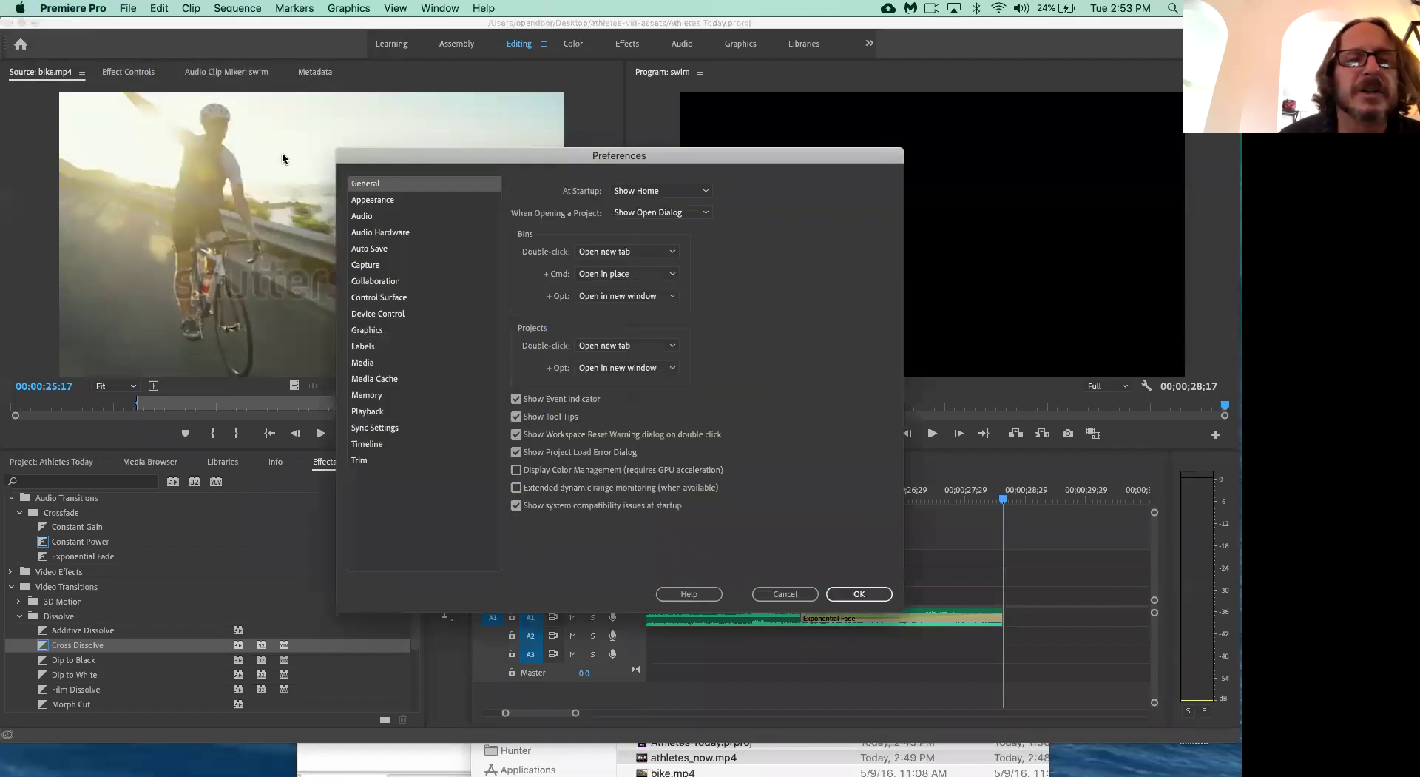
pyautogui.click(395, 203)
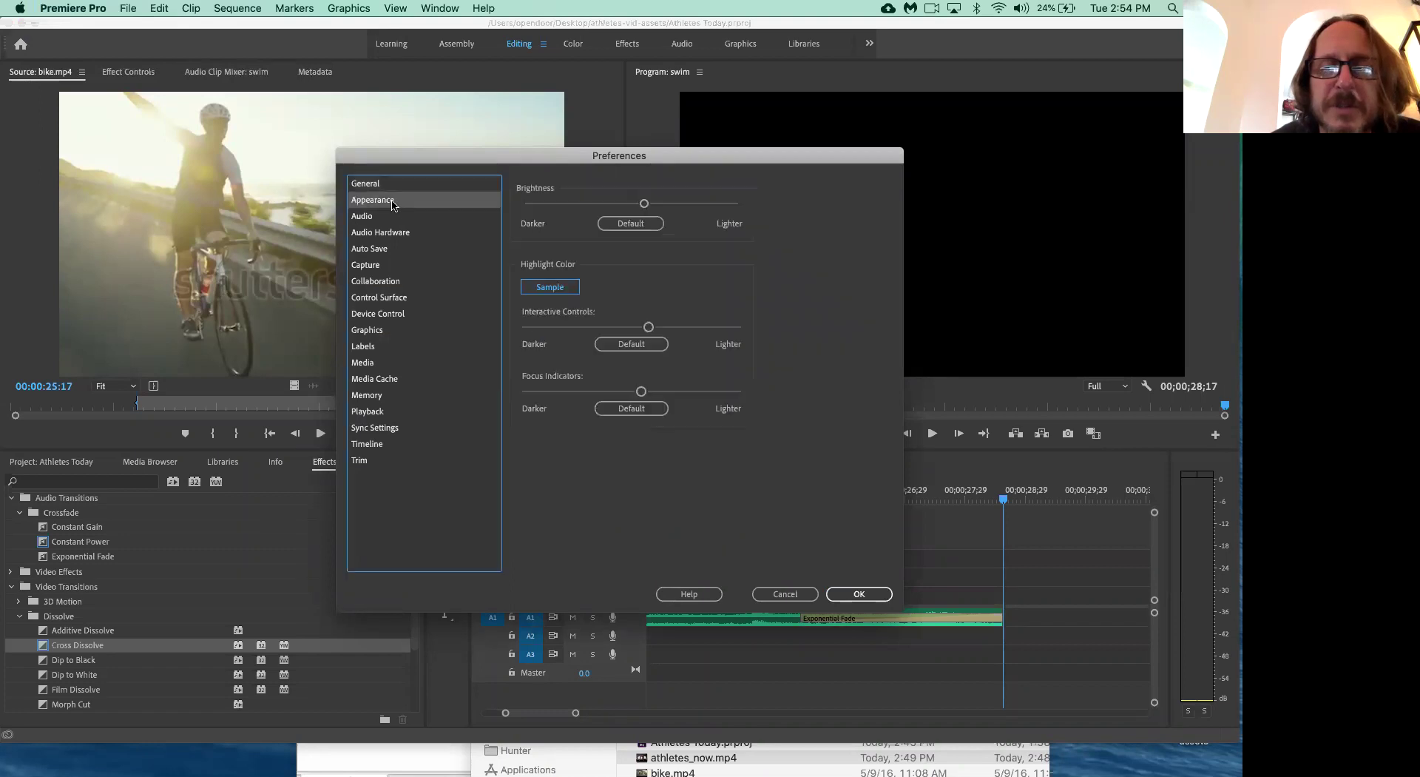
pyautogui.click(375, 217)
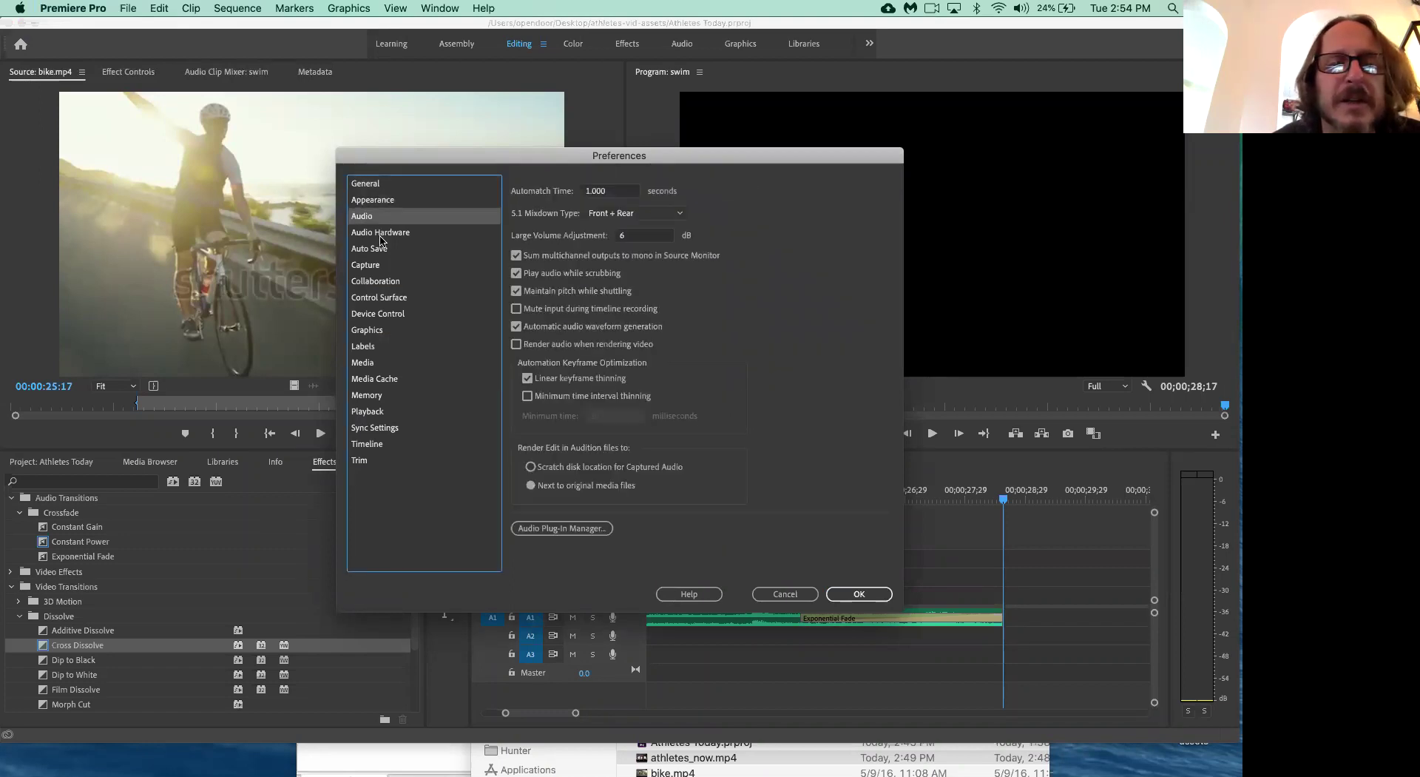
pyautogui.click(381, 235)
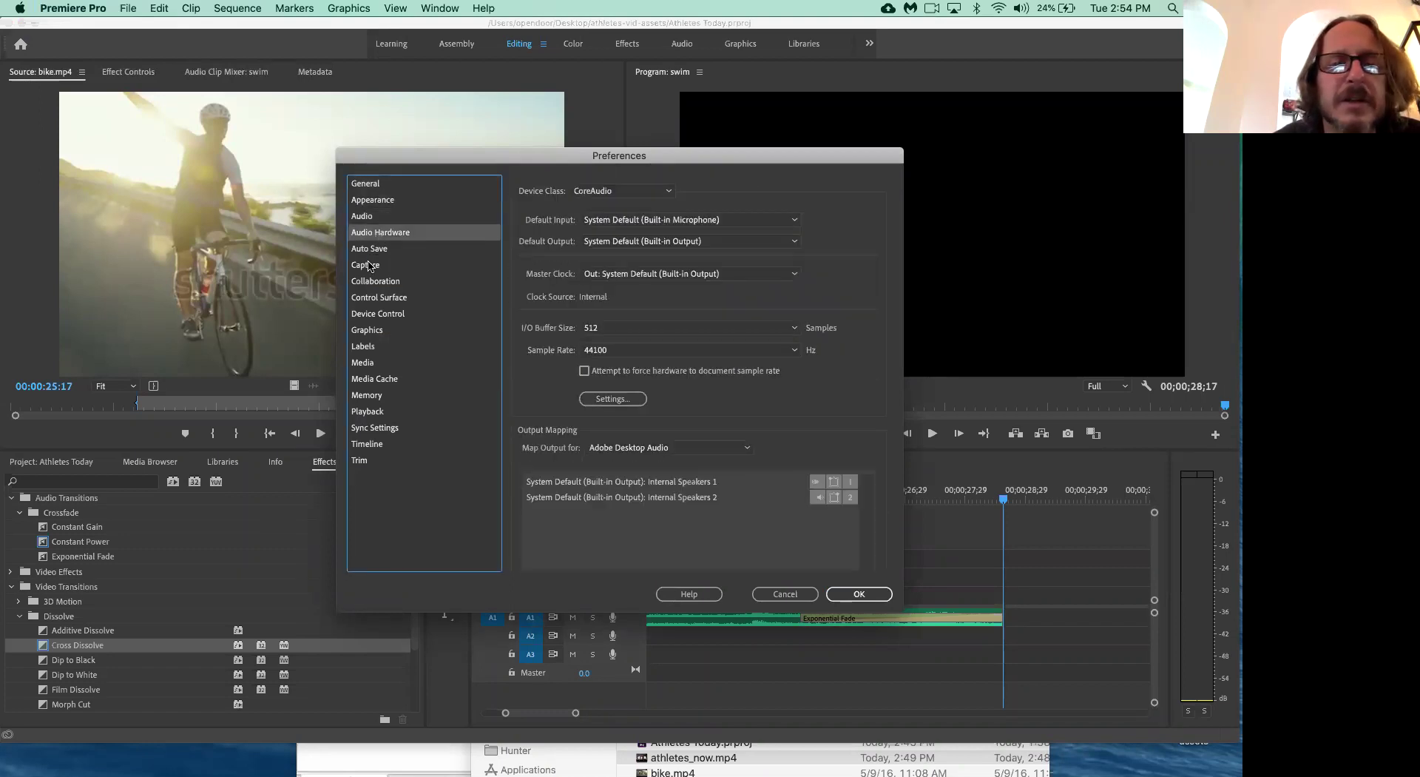
pyautogui.click(370, 267)
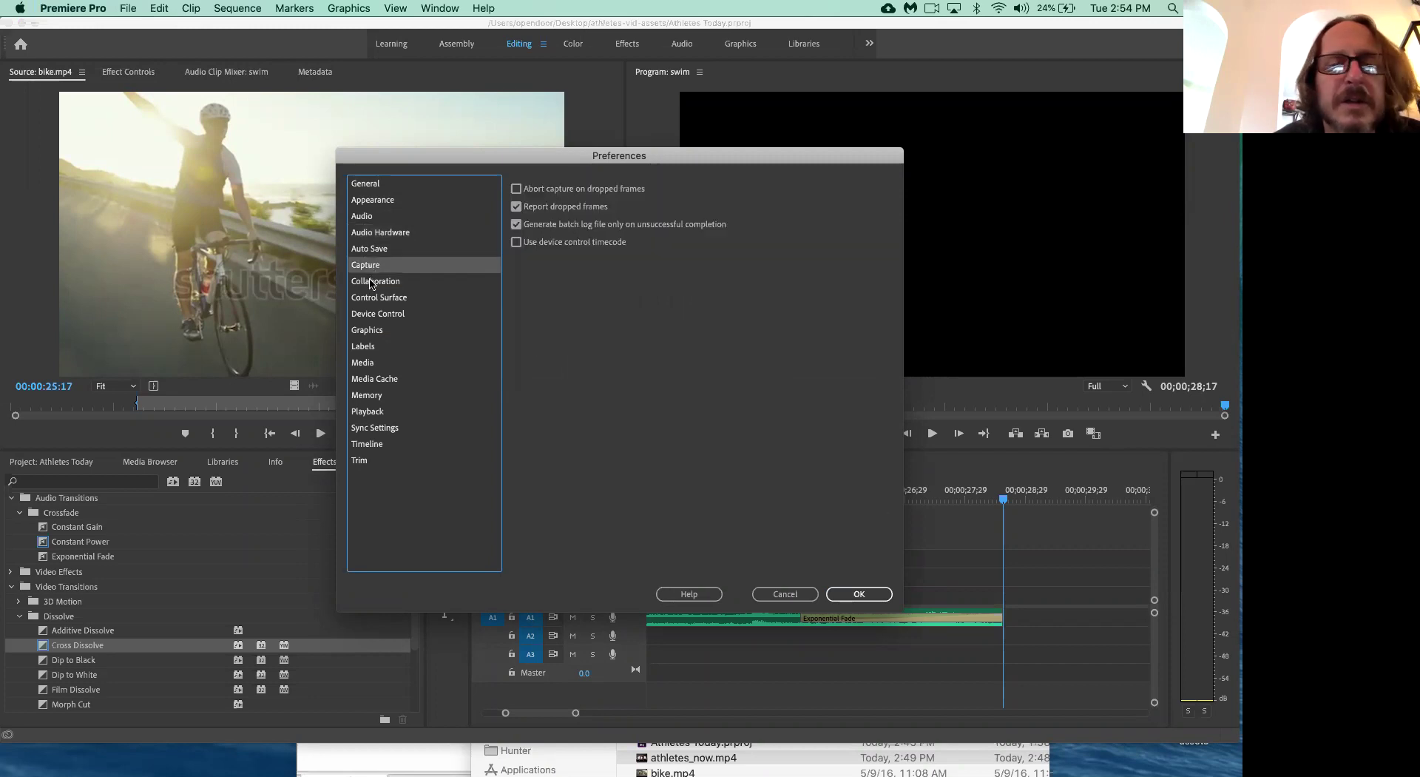
pyautogui.click(373, 285)
pyautogui.click(376, 317)
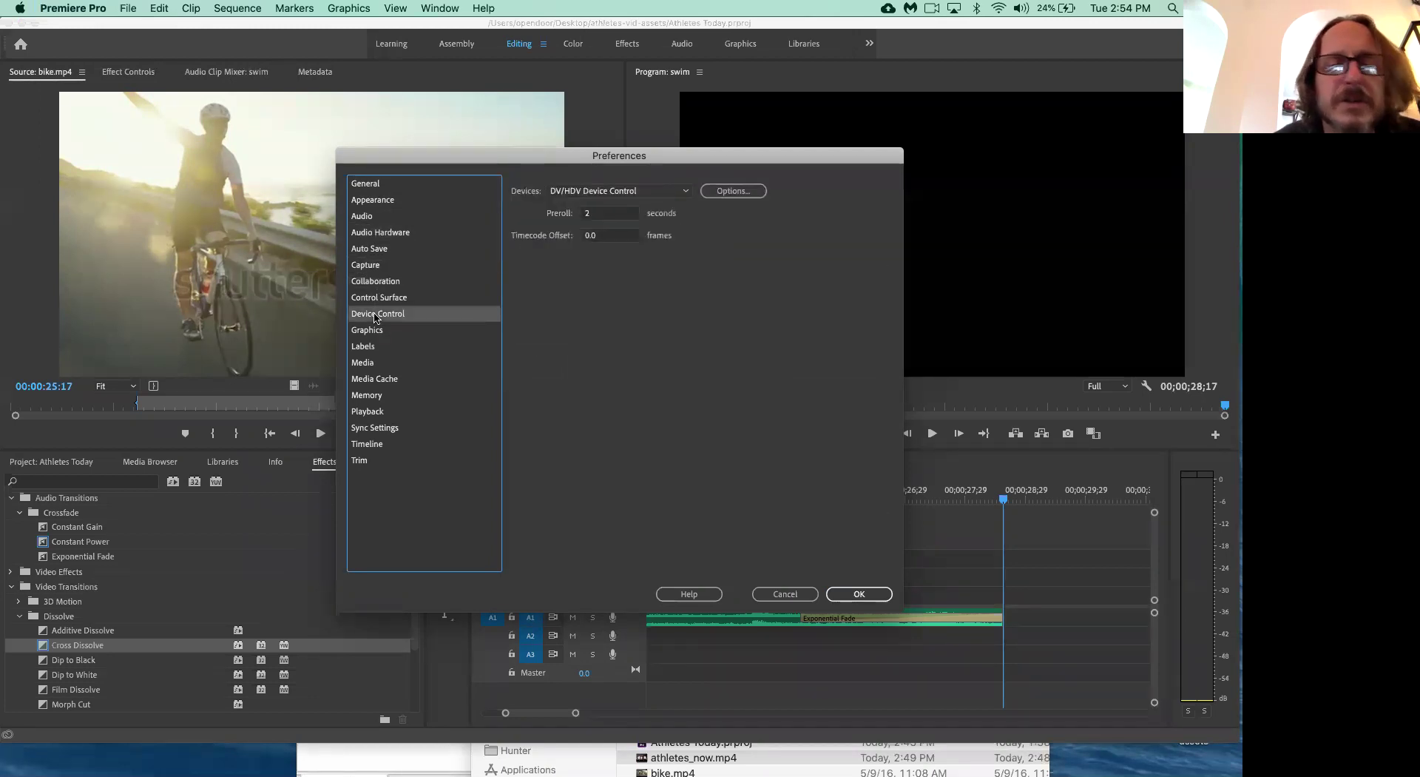
pyautogui.click(371, 333)
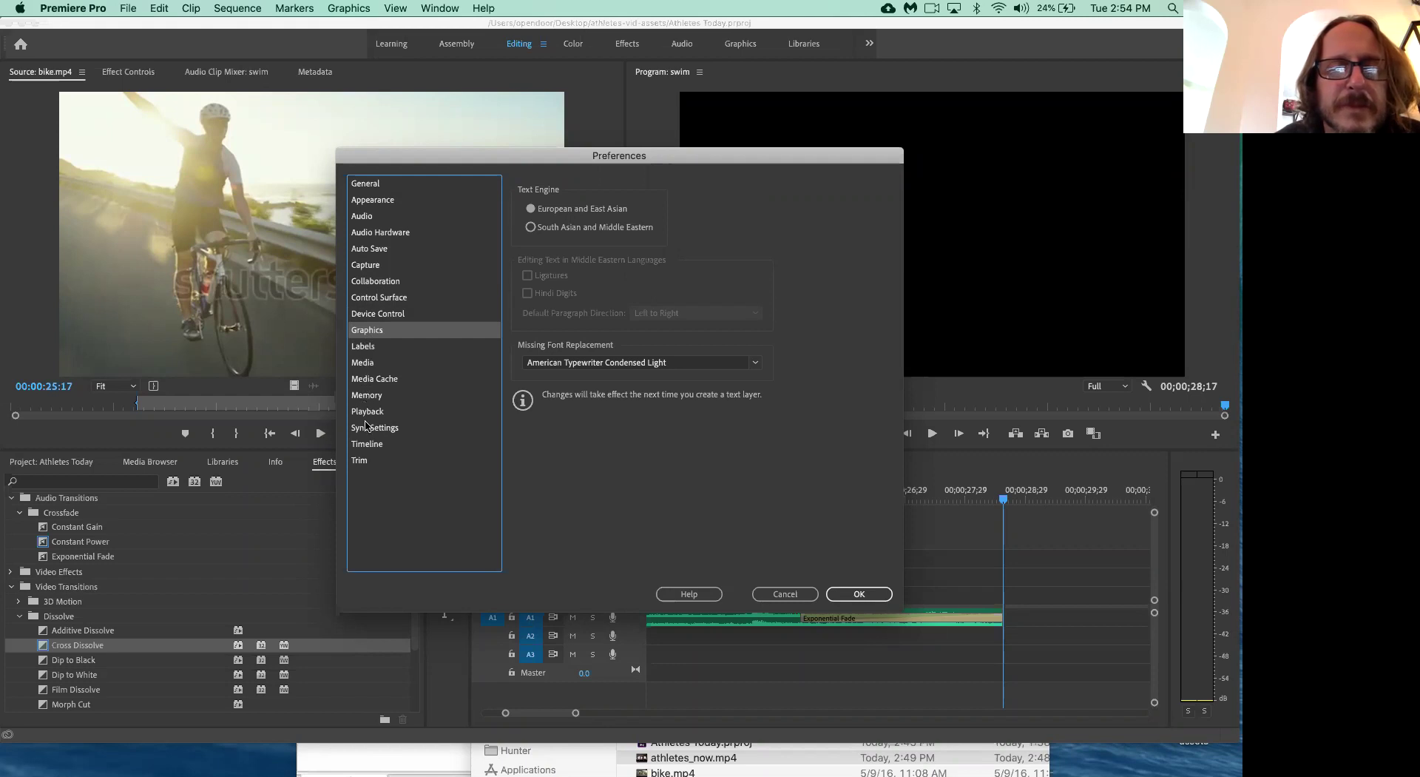
# - Go through the preferences again from General to Graphics, including the Audio Hardware and Device Control settings
pyautogui.click(375, 186)
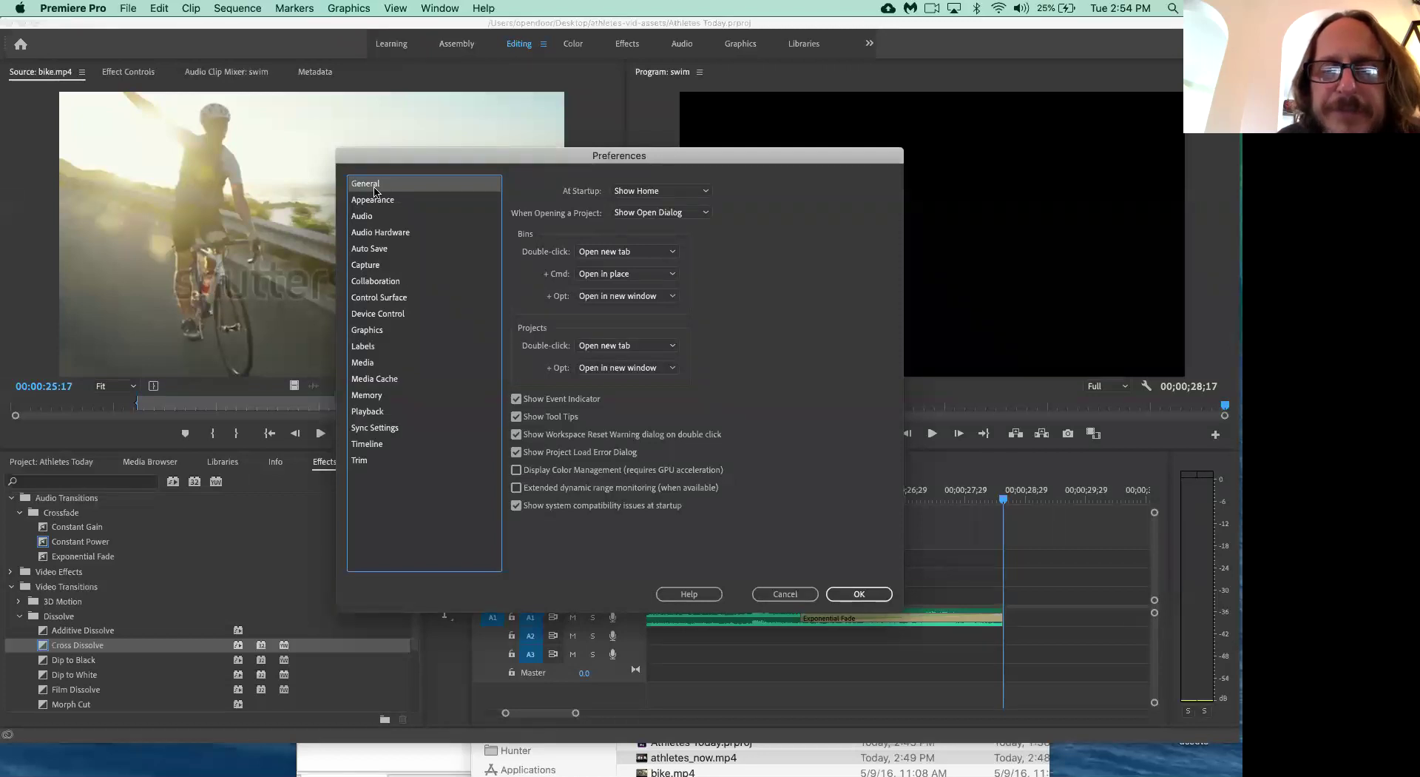
pyautogui.click(377, 201)
pyautogui.click(364, 218)
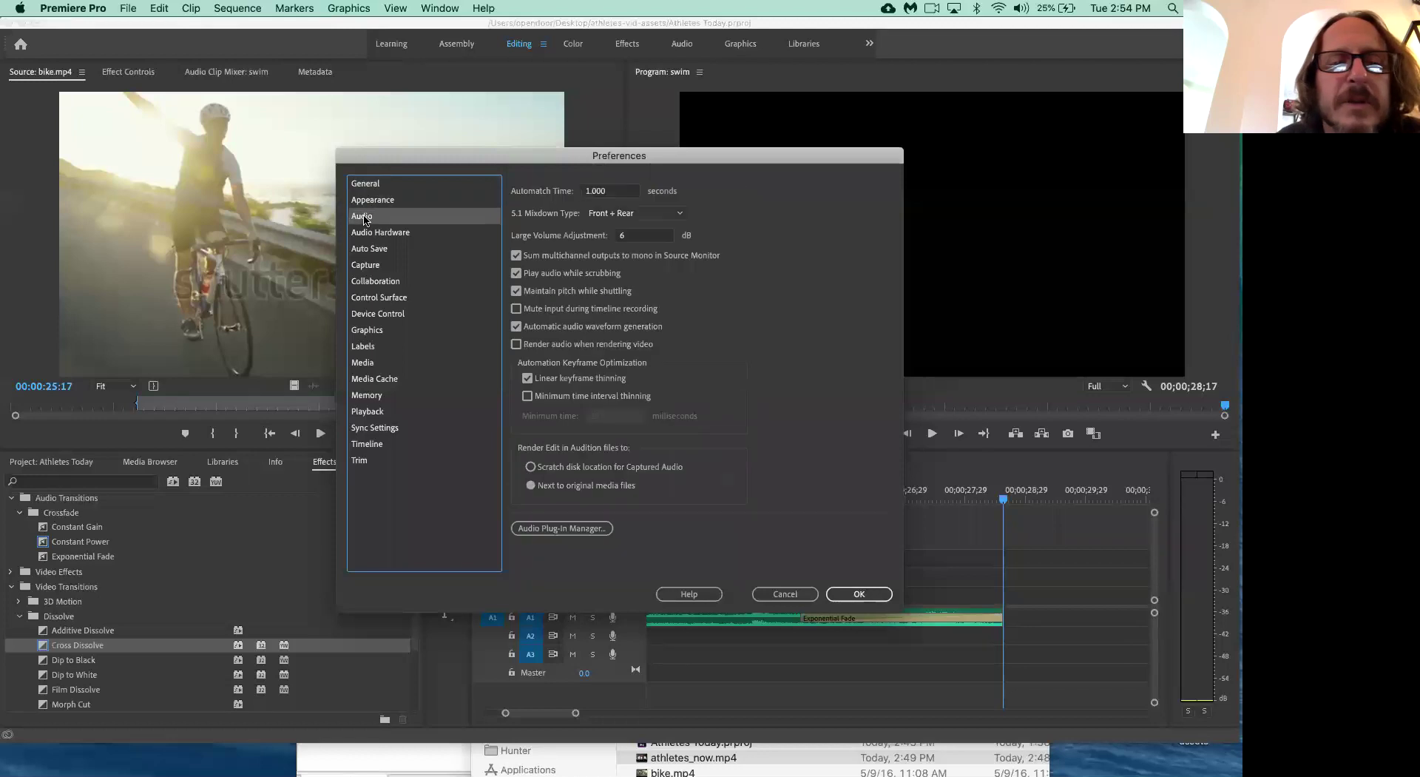
pyautogui.click(366, 234)
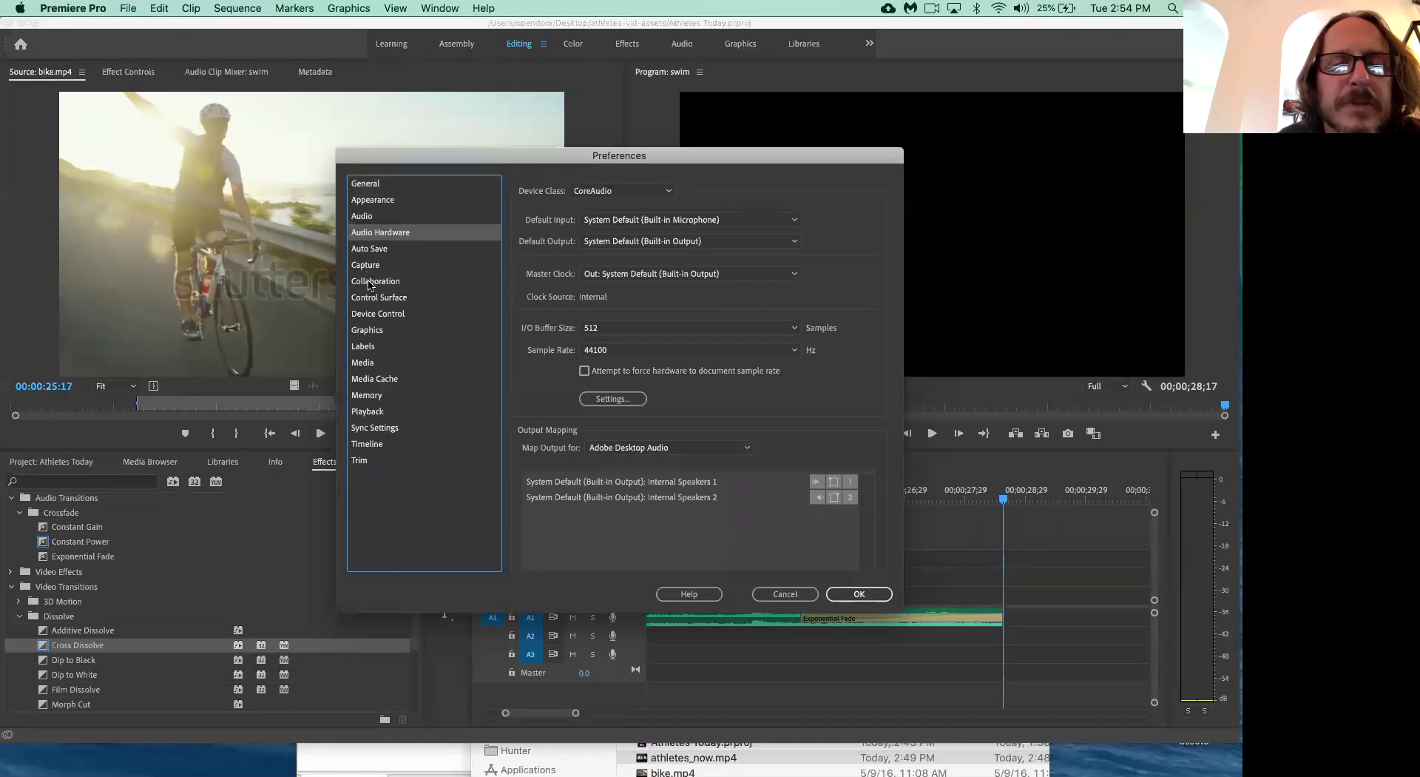
pyautogui.click(370, 318)
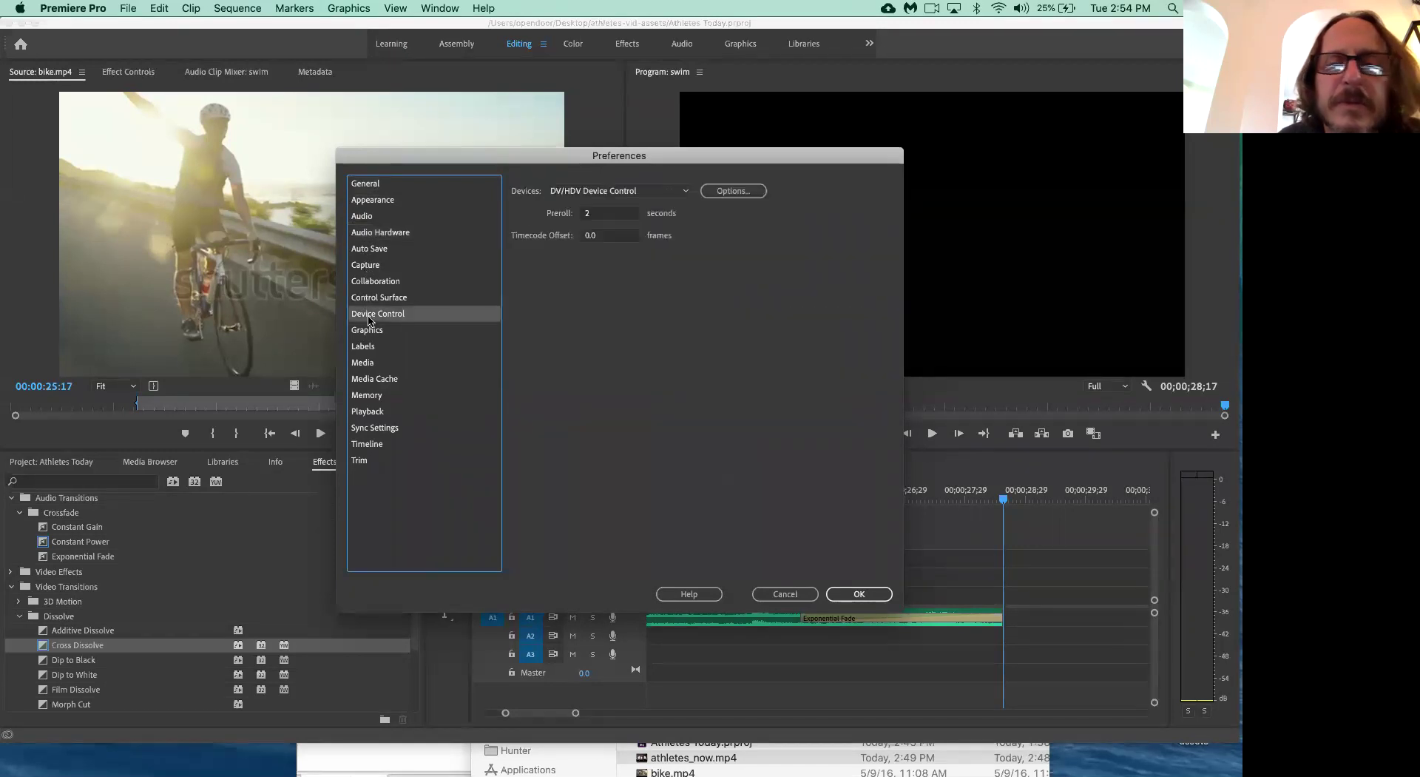
pyautogui.click(371, 333)
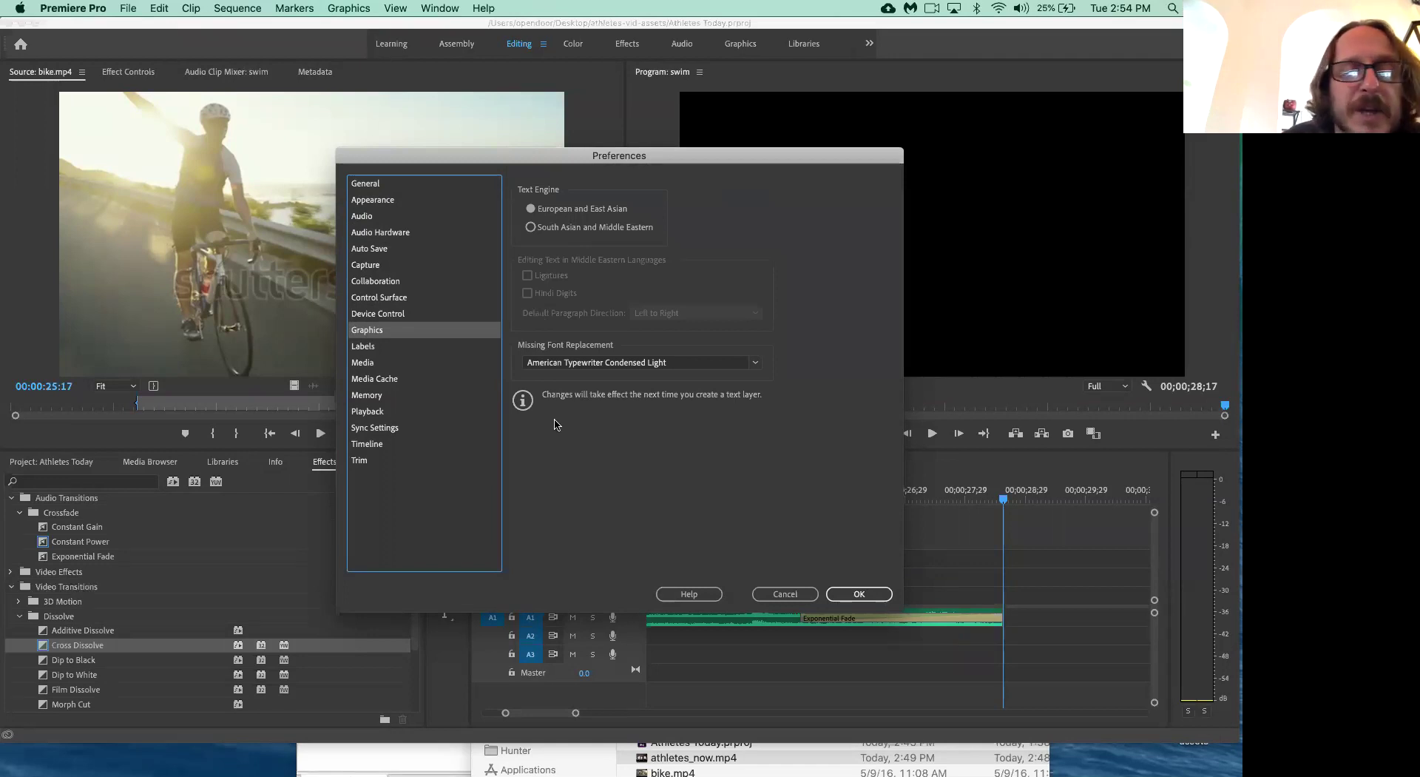
# - Try enabling hardware accelerated decoding in the Media preferences, review the Media Cache through Timeline settings, and discard the changes
pyautogui.click(370, 365)
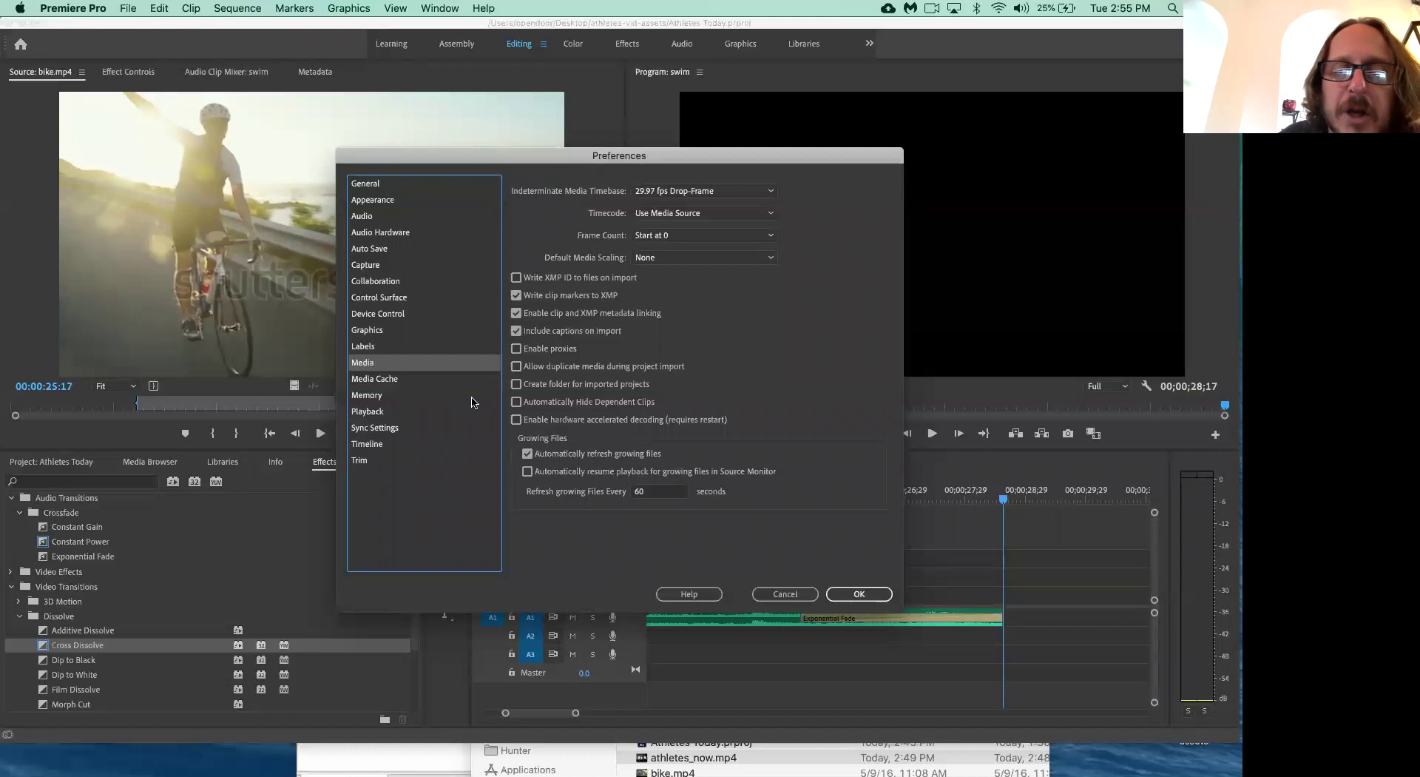
pyautogui.click(517, 419)
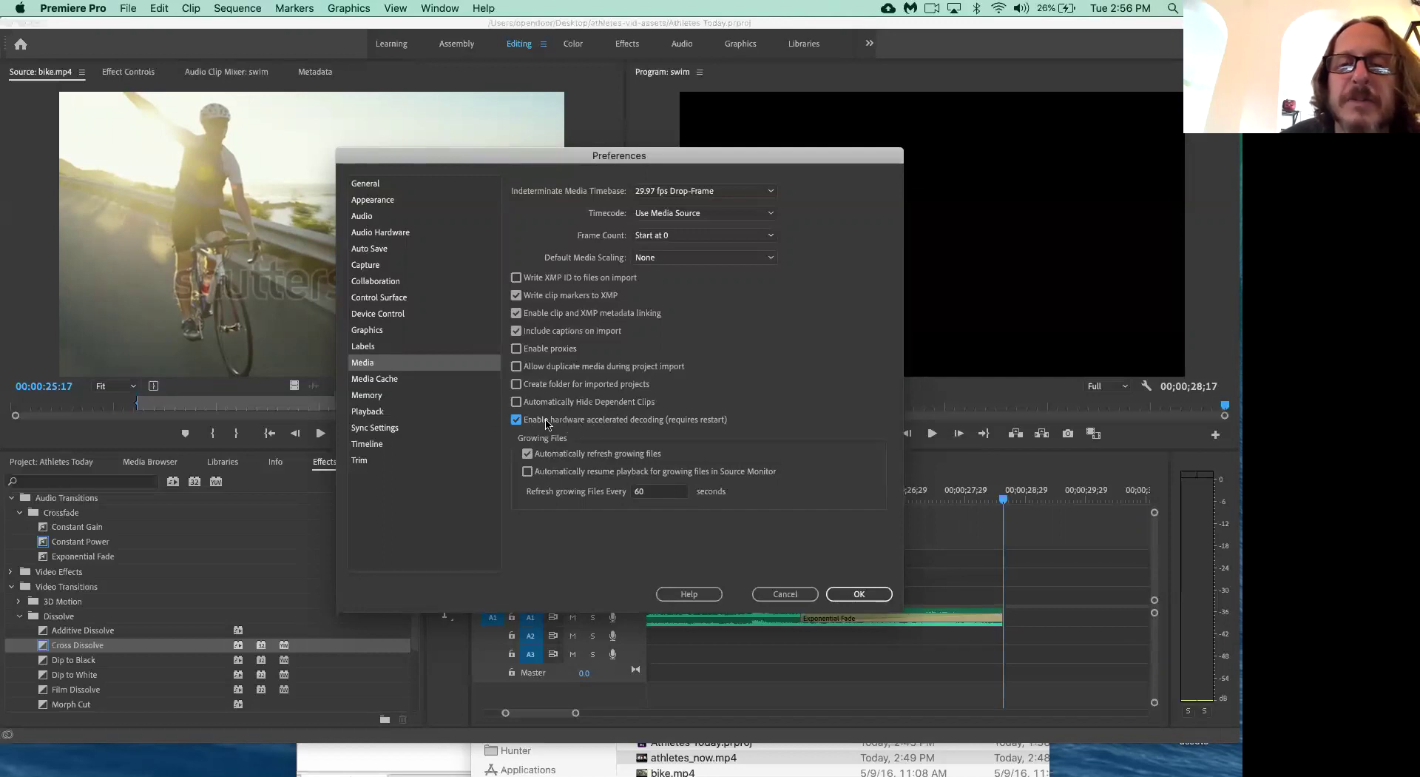
pyautogui.click(390, 379)
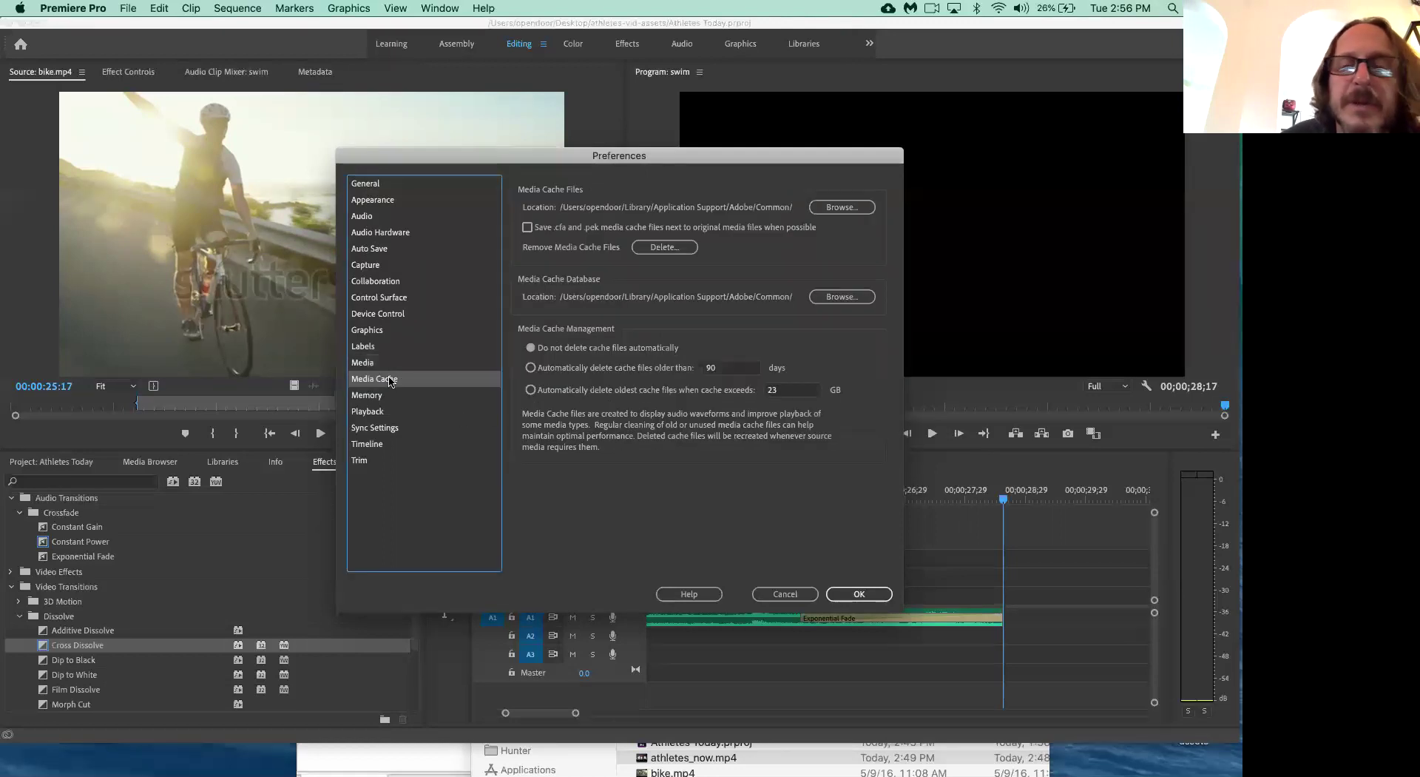
pyautogui.click(377, 397)
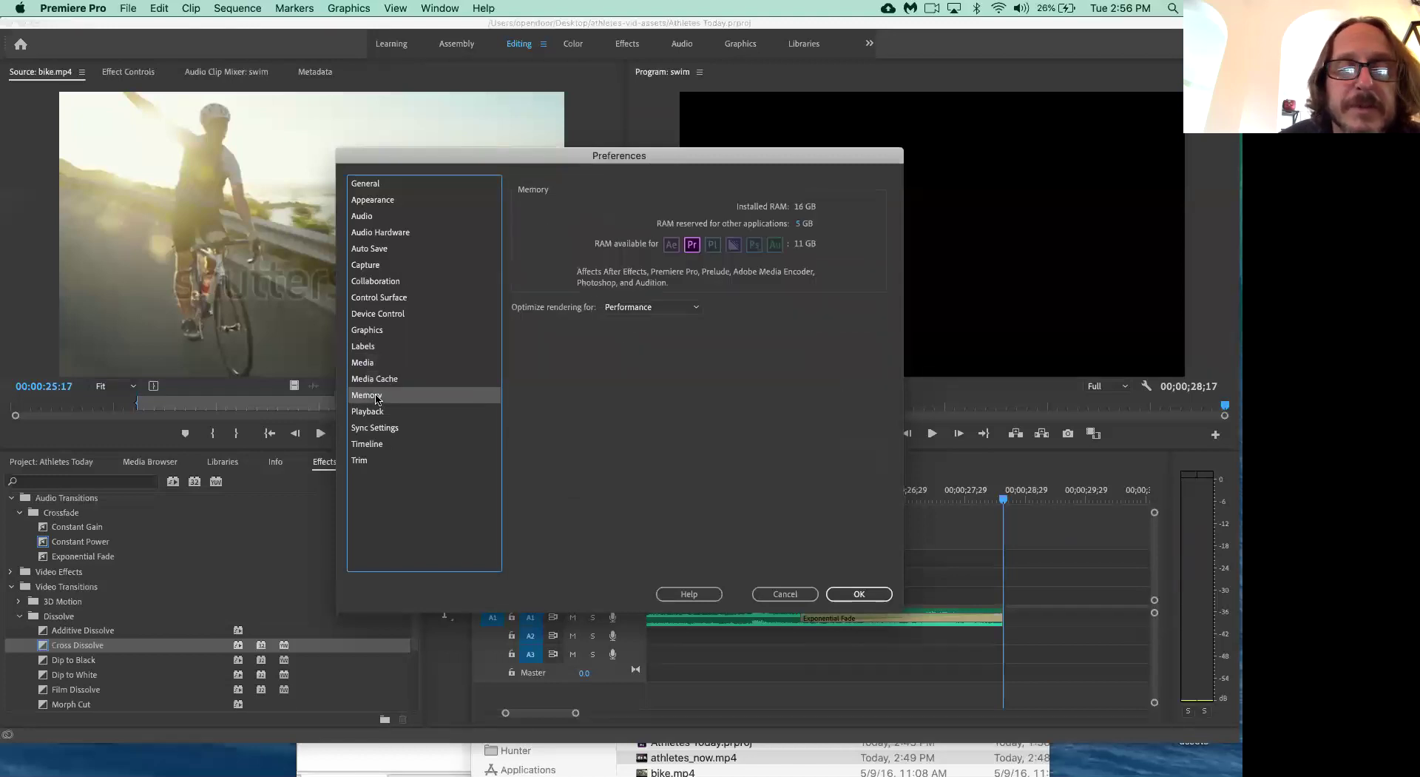
pyautogui.click(372, 413)
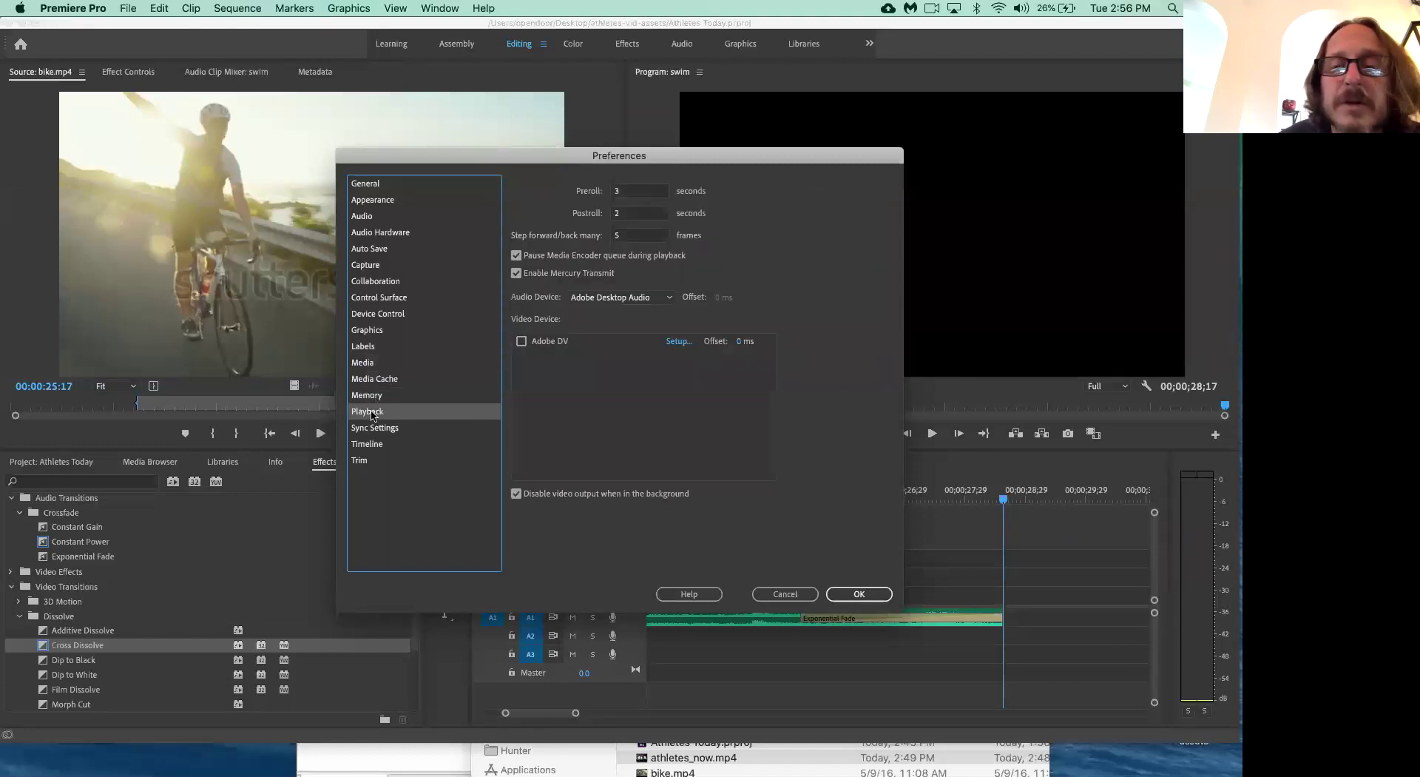
pyautogui.click(375, 429)
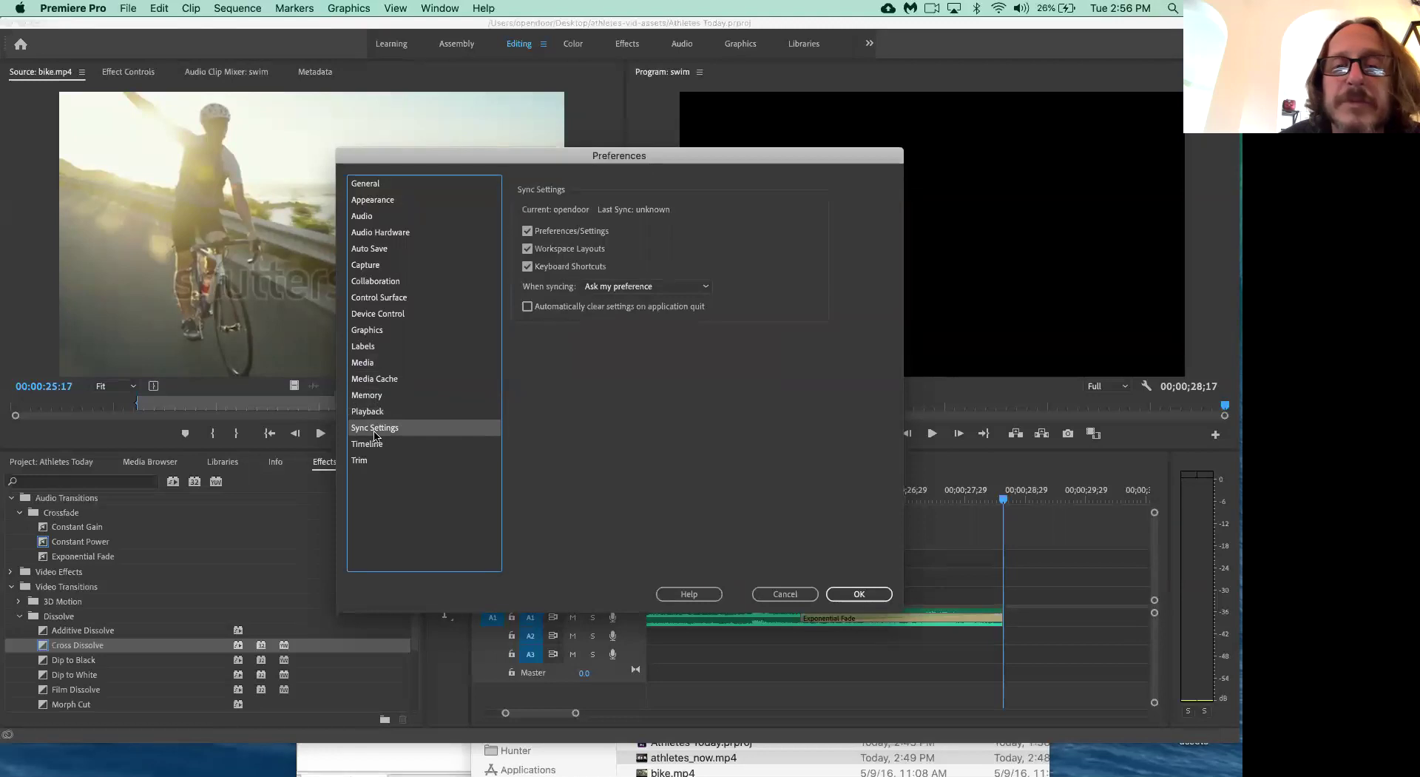
pyautogui.click(376, 446)
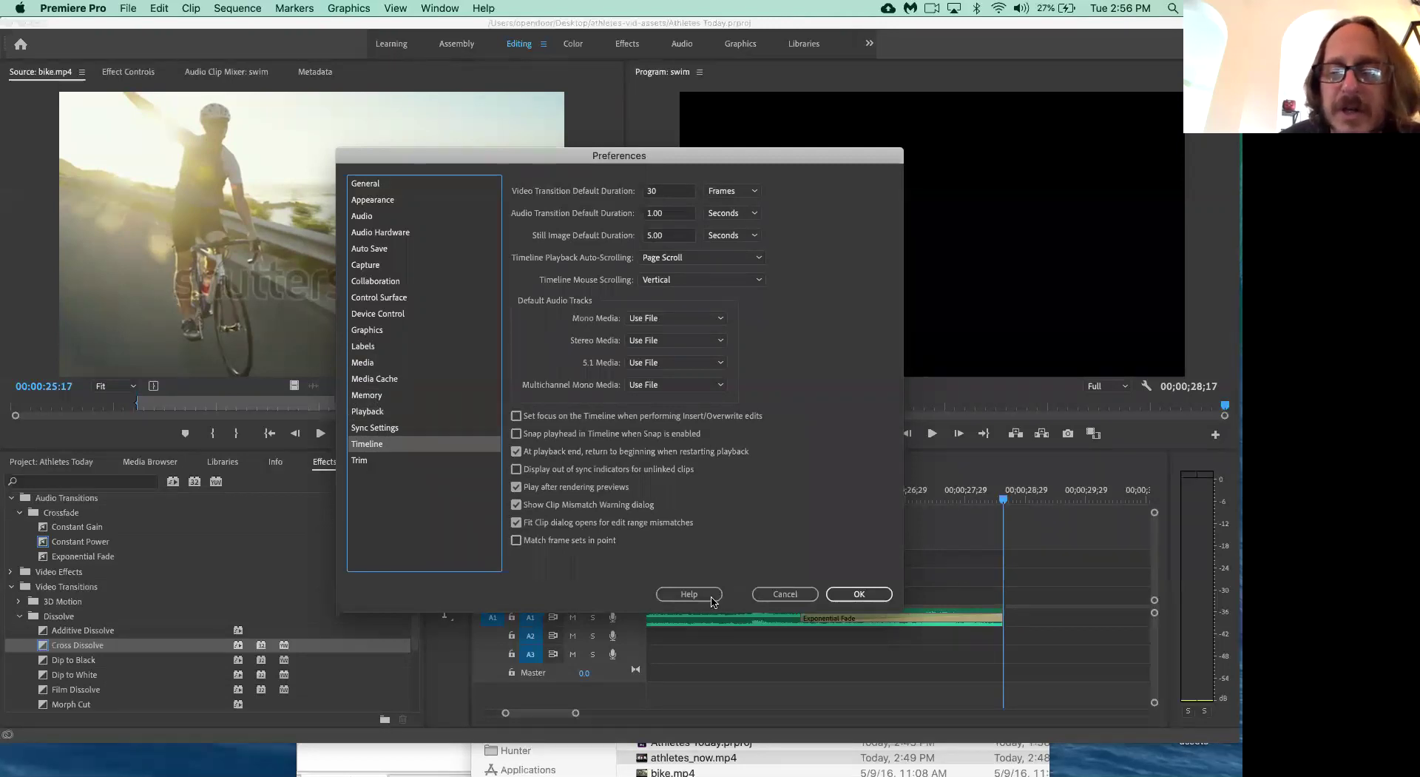
pyautogui.click(786, 593)
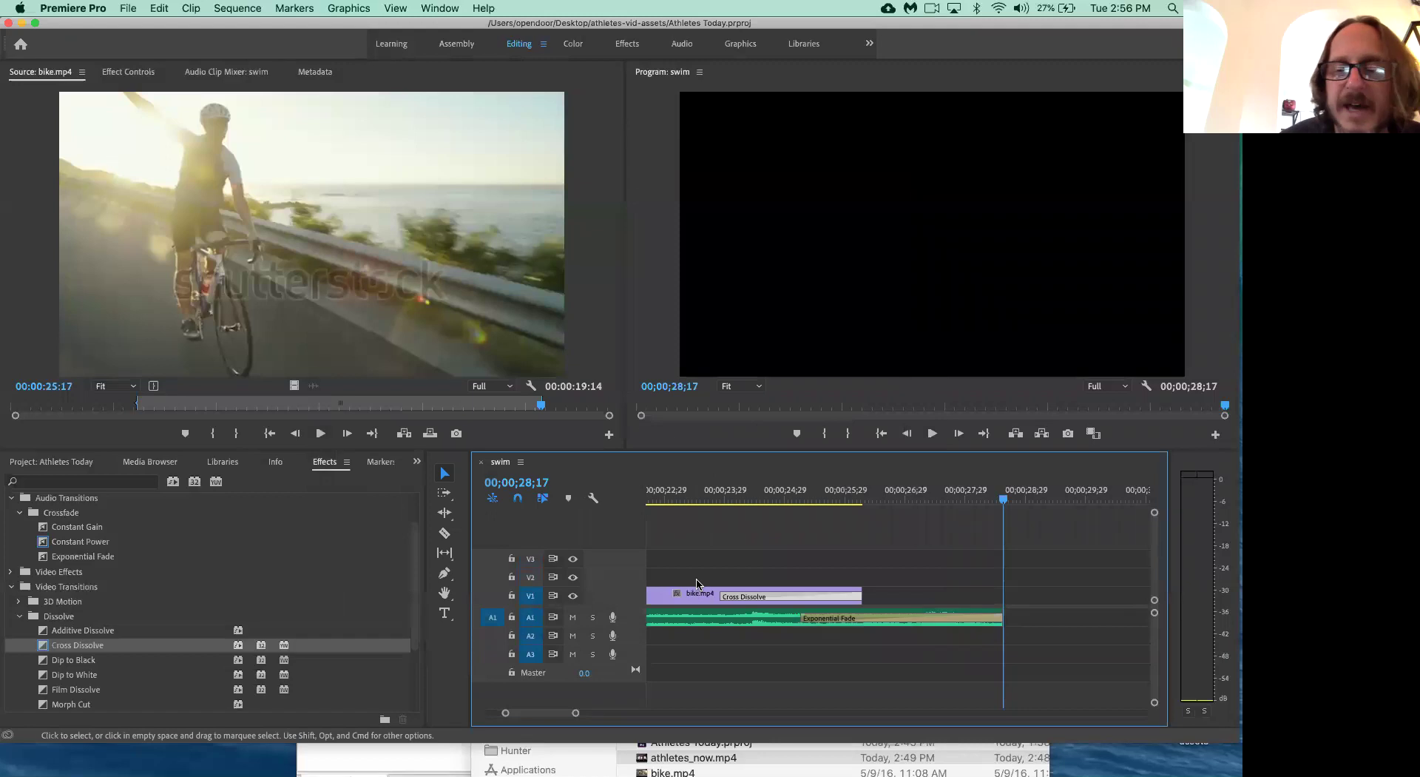
# - Save the Athletes Today project
pyautogui.click(152, 216)
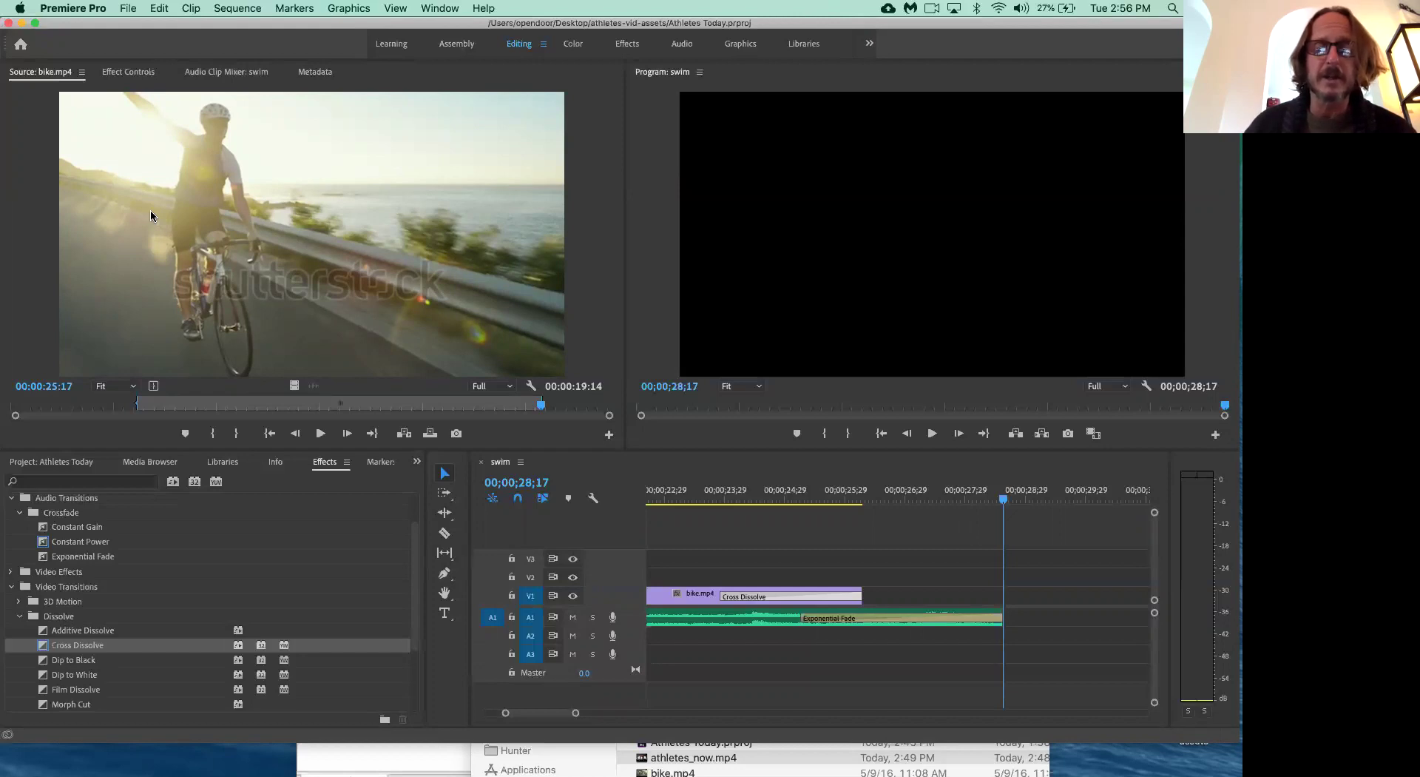
pyautogui.press('super+s')
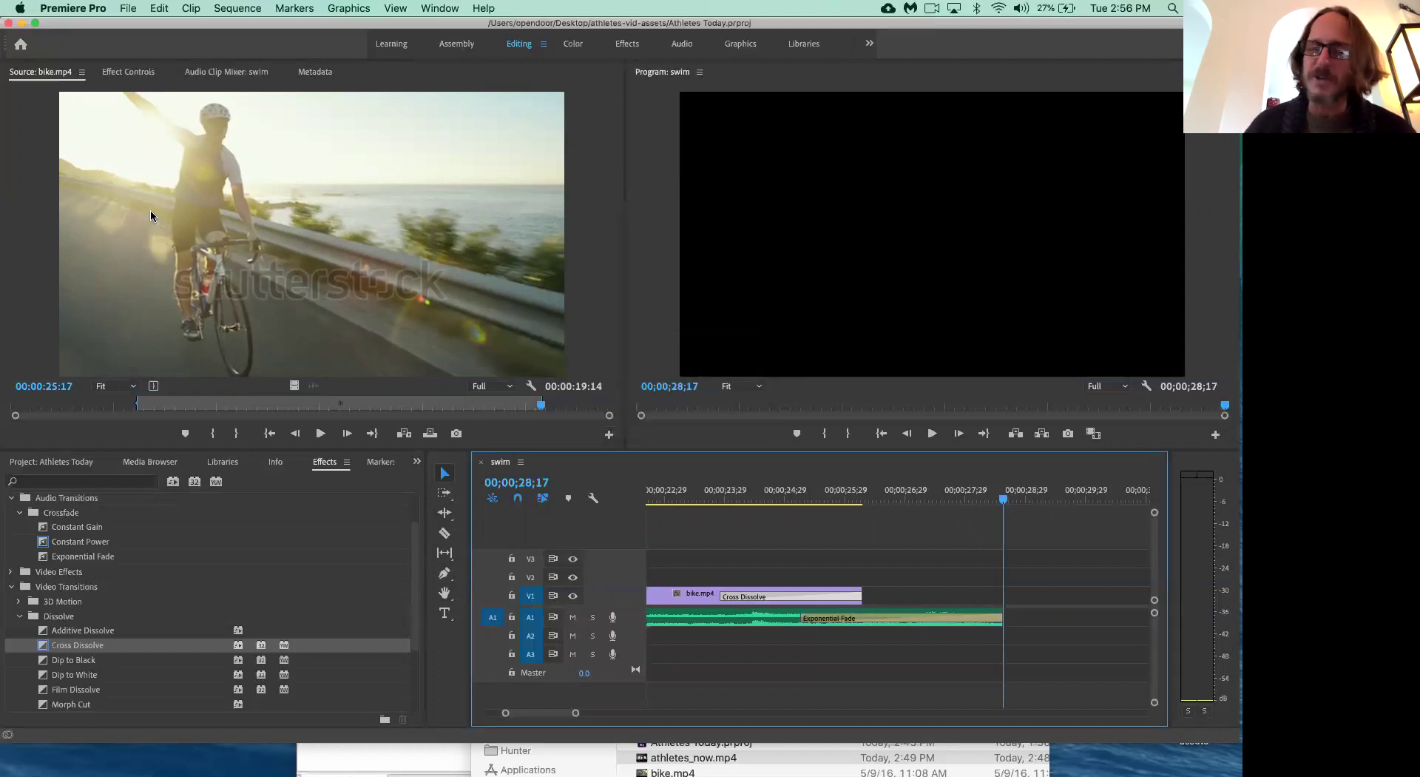